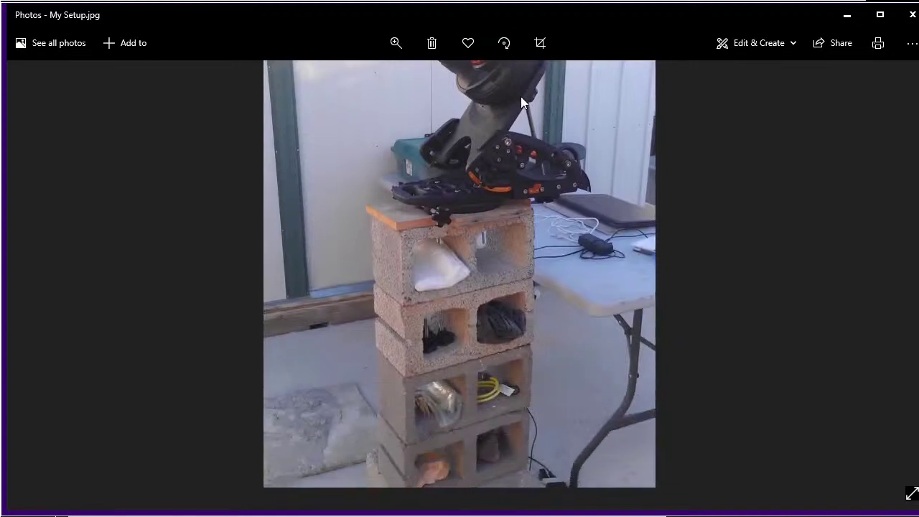
# Pan the setup photo from the cinder-block pier up to the telescope tube and mount
pyautogui.moveTo(562, 333); pyautogui.dragTo(490, 442)
pyautogui.moveTo(526, 337); pyautogui.dragTo(538, 447)
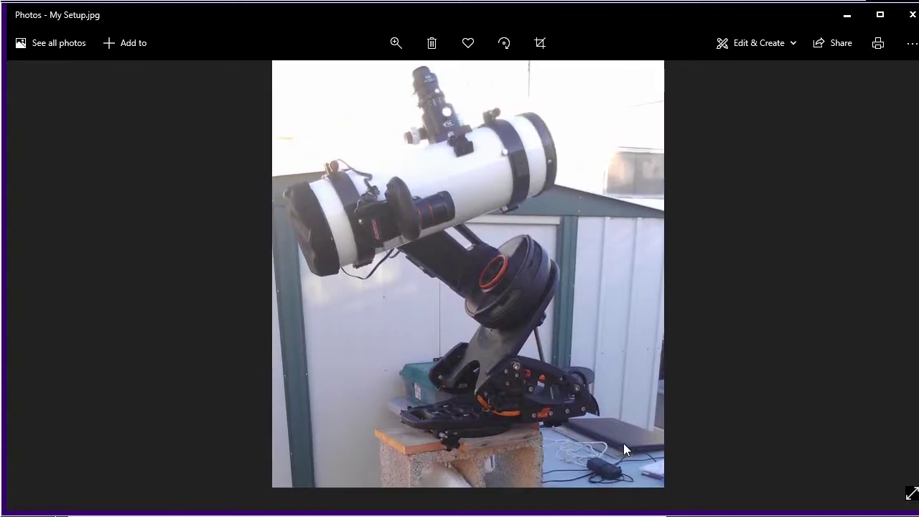
# Switch to Firefox and review the June 2021 EAA Monthly Observing Challenge topic from its heading down to the M5 image
pyautogui.hotkey('alt', 'Tab')
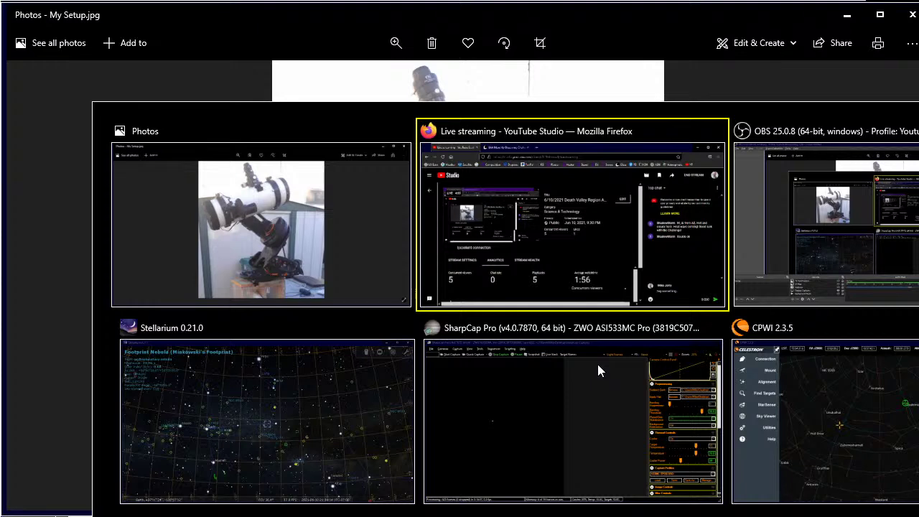
pyautogui.hotkey('alt', 'Tab')
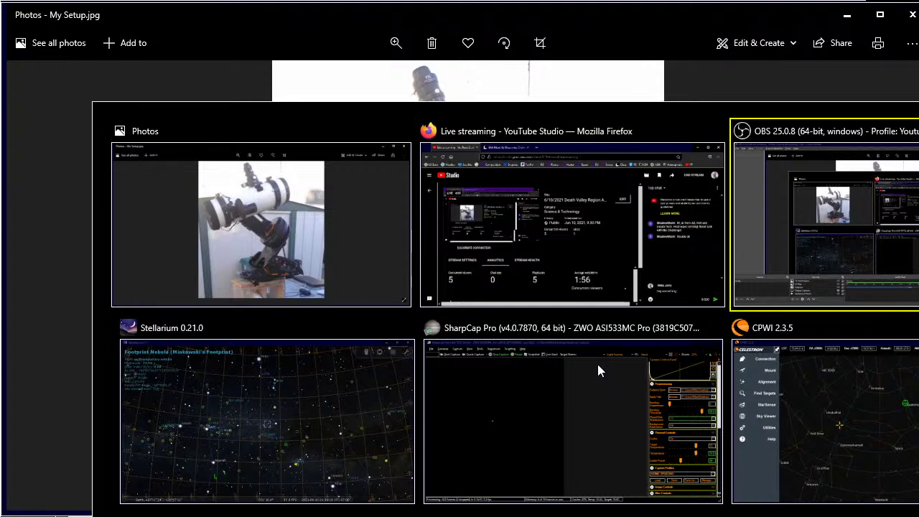
pyautogui.press('Escape')
pyautogui.hotkey('alt', 'Tab')
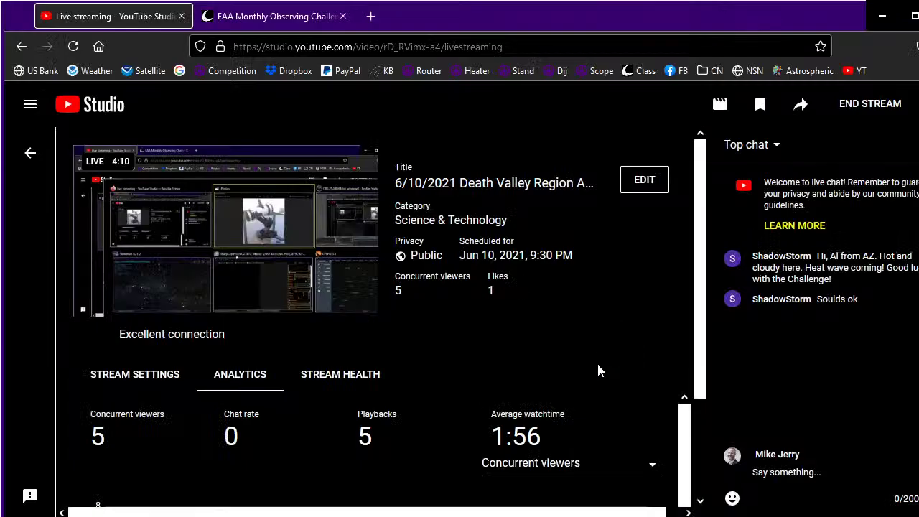
pyautogui.hotkey('ctrl', 'Tab')
pyautogui.scroll(10, 462, 279)
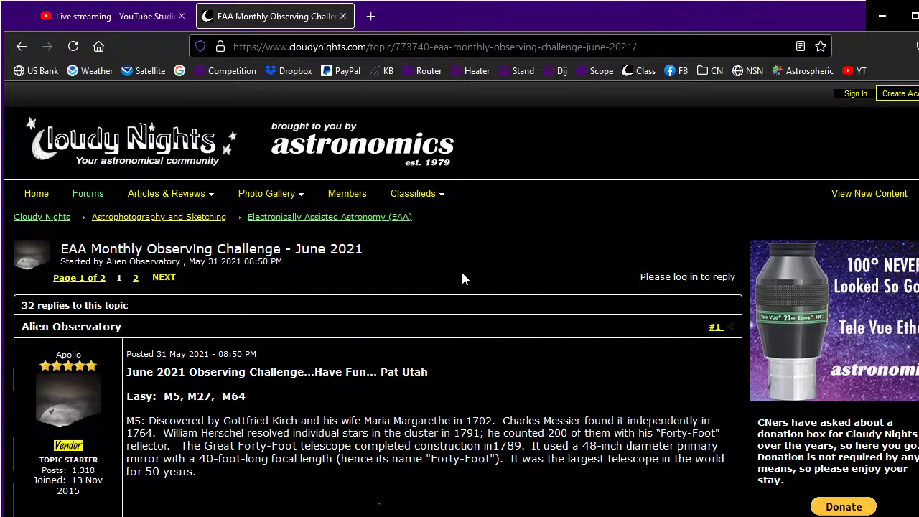
pyautogui.scroll(-2, 486, 328)
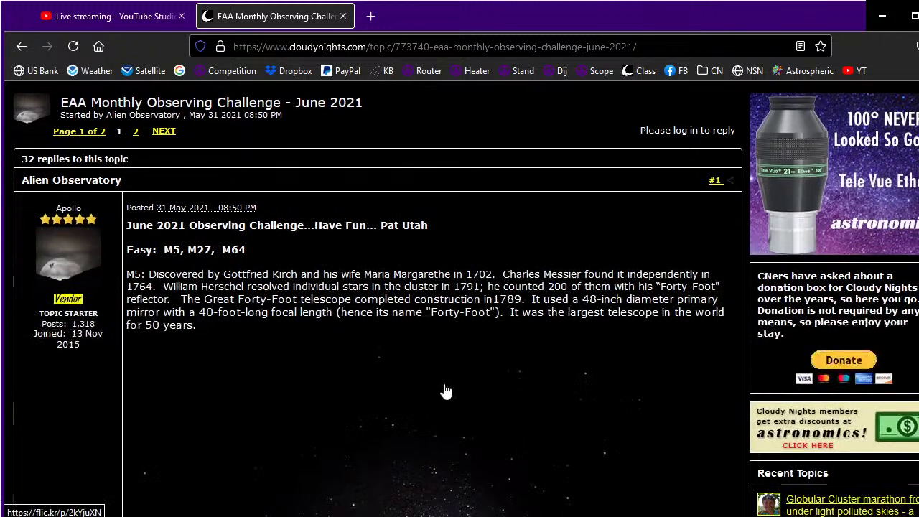
pyautogui.scroll(-3, 285, 347)
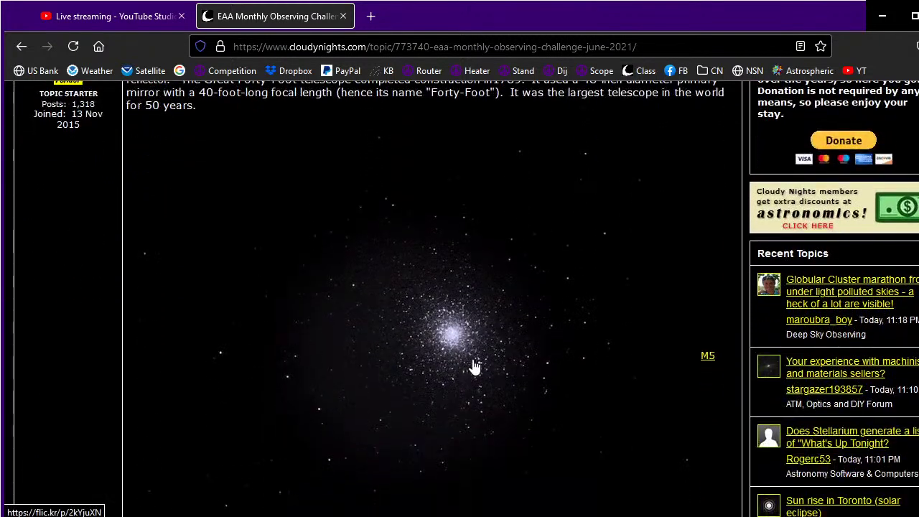
# Switch to Stellarium, find the object M5 and slew the telescope to it
pyautogui.hotkey('alt', 'Tab')
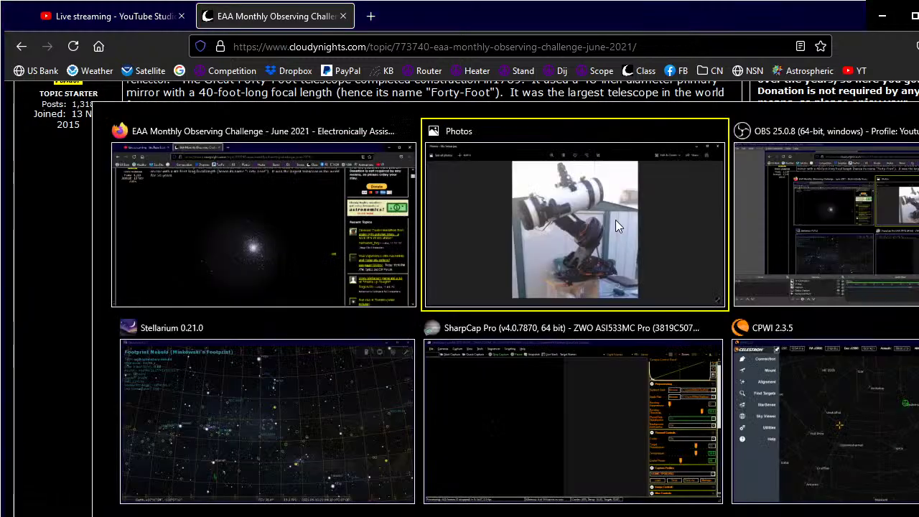
pyautogui.hotkey('alt', 'Tab')
pyautogui.hotkey('alt', 'Tab')
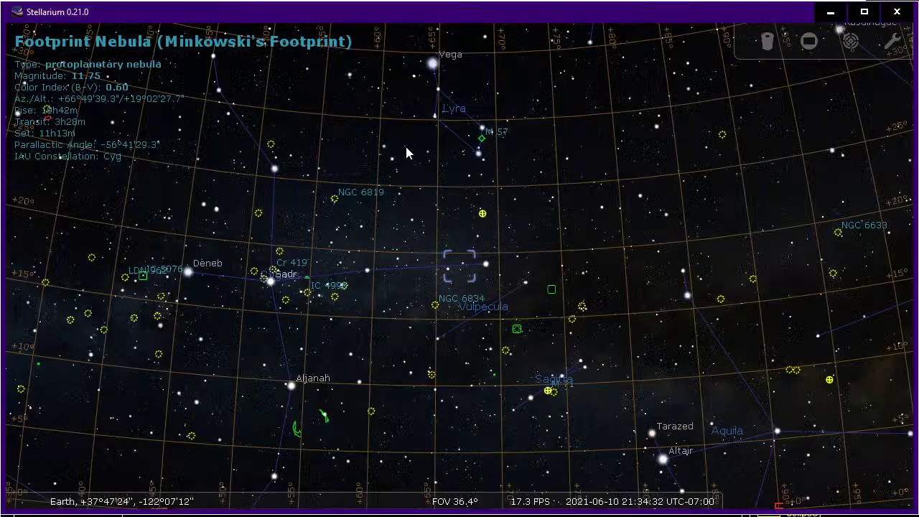
pyautogui.press('F3')
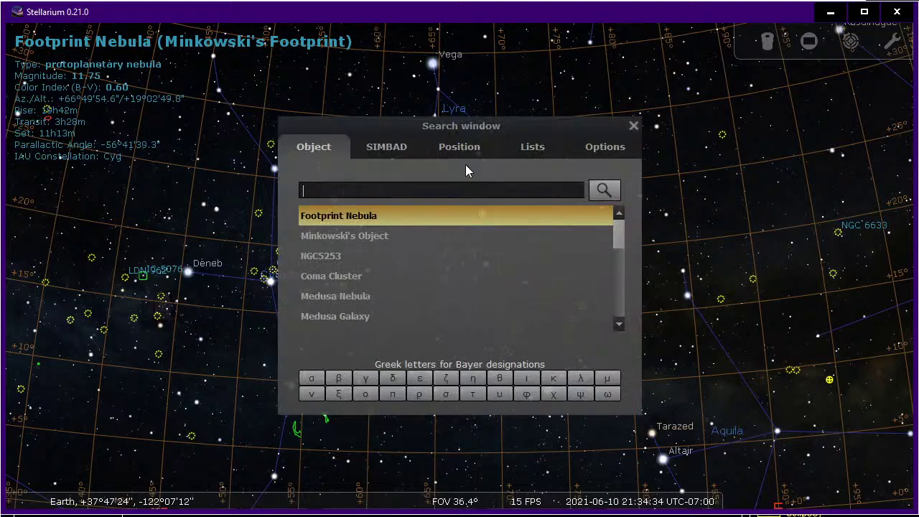
pyautogui.write('m5')
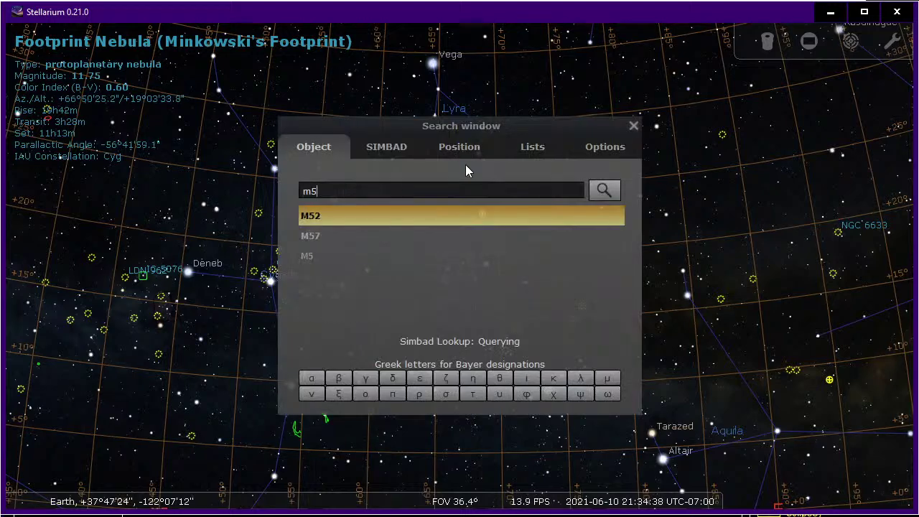
pyautogui.click(310, 256)
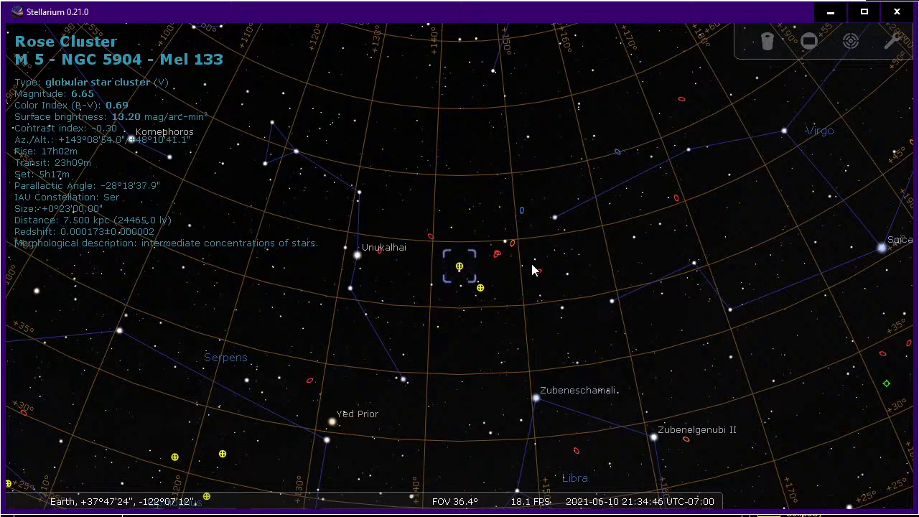
pyautogui.hotkey('ctrl', 'o')
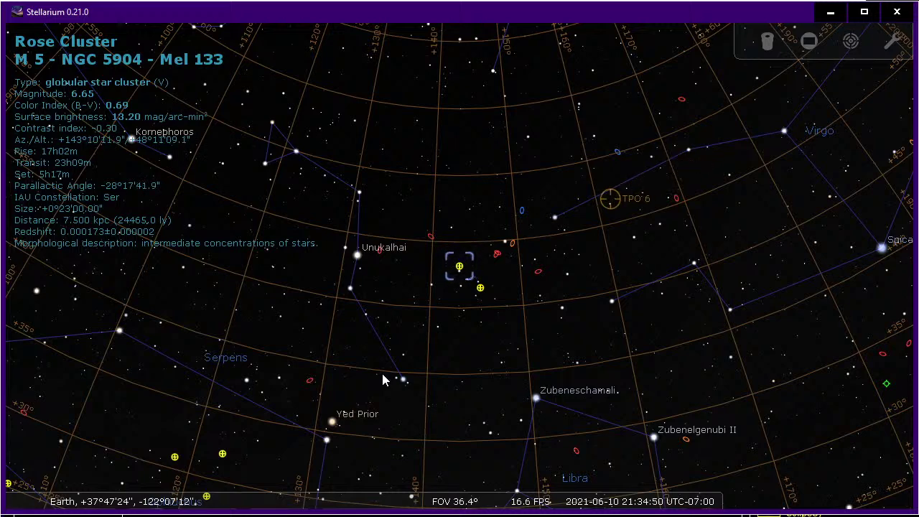
# Switch to SharpCap, run the recent sequence Next Target 533.scs and close its progress window
pyautogui.hotkey('alt', 'Tab')
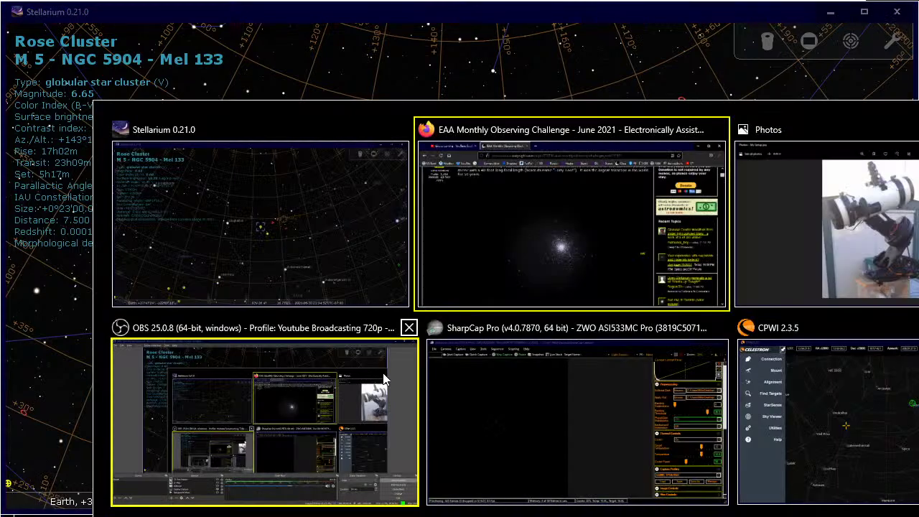
pyautogui.hotkey('alt', 'Tab')
pyautogui.hotkey('alt', 'Tab')
pyautogui.hotkey('alt', 'Tab')
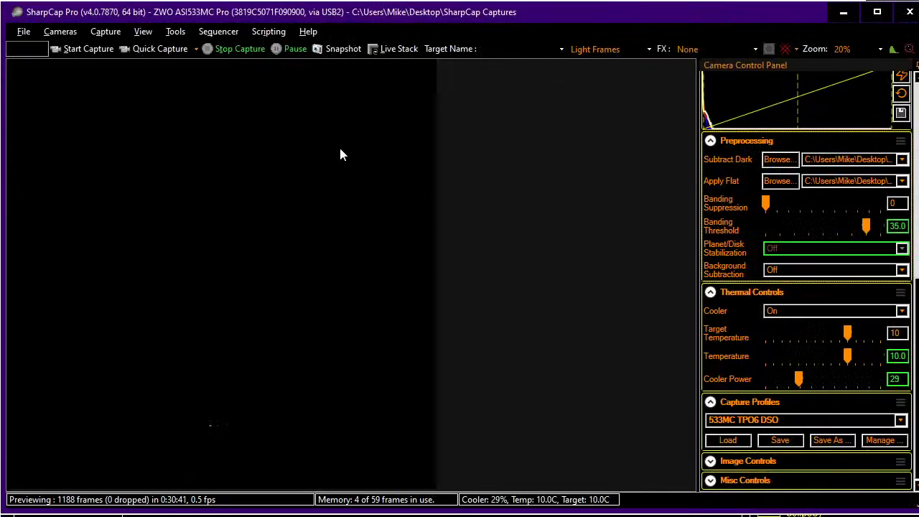
pyautogui.click(220, 31)
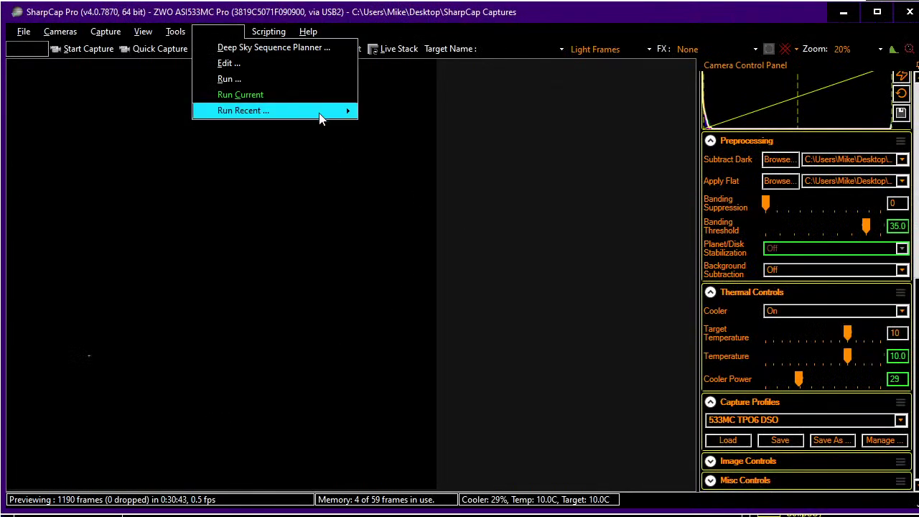
pyautogui.moveTo(334, 113)
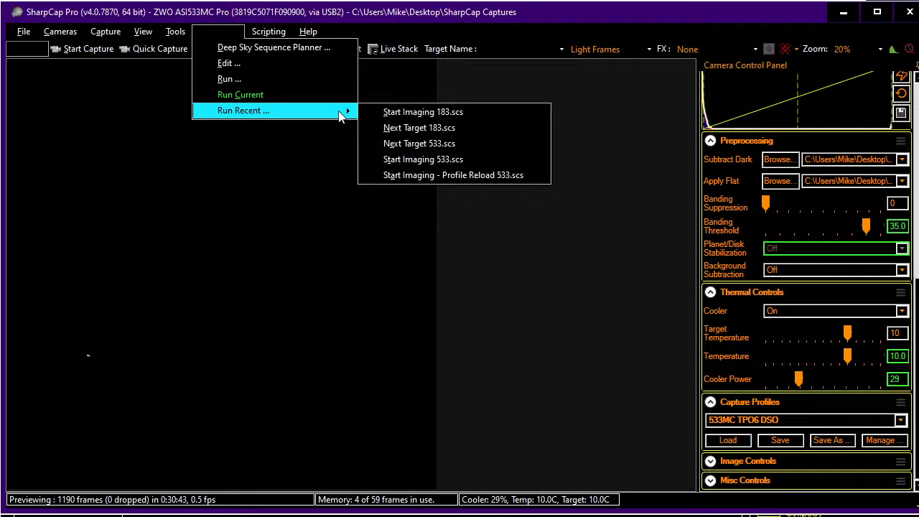
pyautogui.click(421, 146)
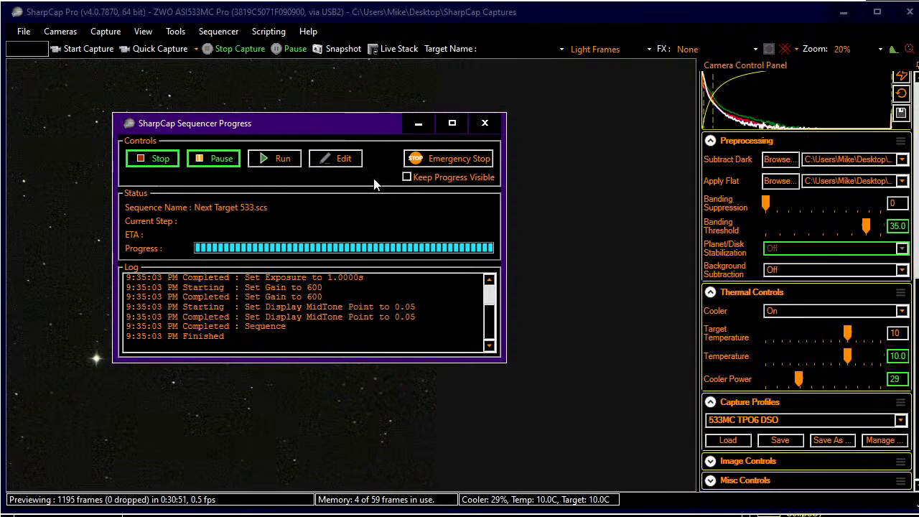
pyautogui.click(486, 125)
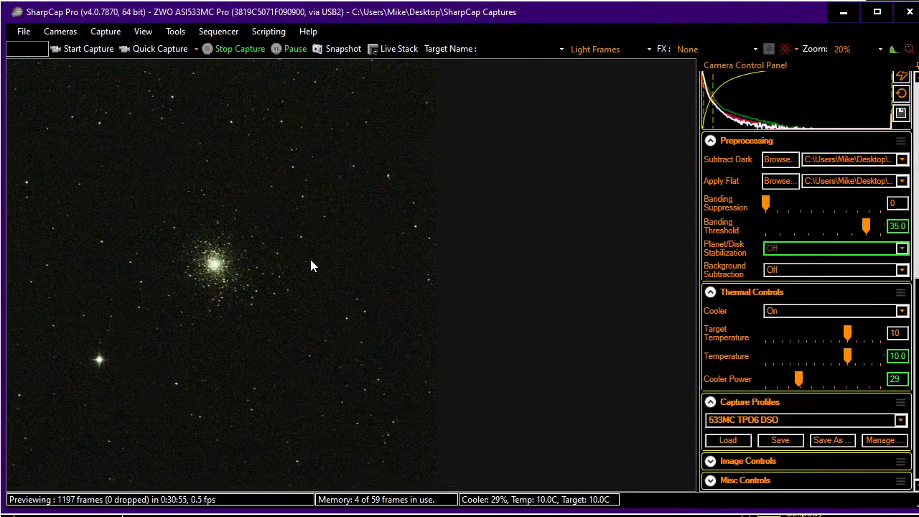
# Run the recent sequence Start Imaging 533.scs to start live stacking, and close its progress window
pyautogui.click(224, 33)
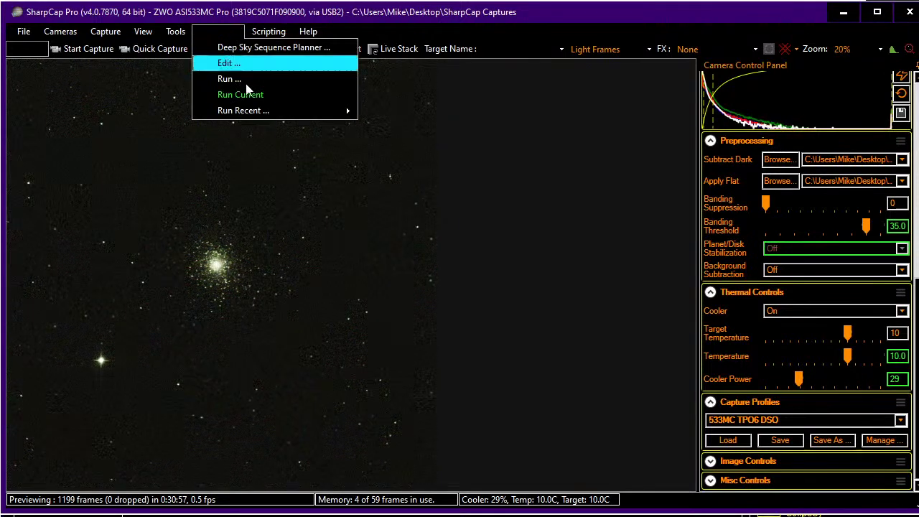
pyautogui.moveTo(318, 113)
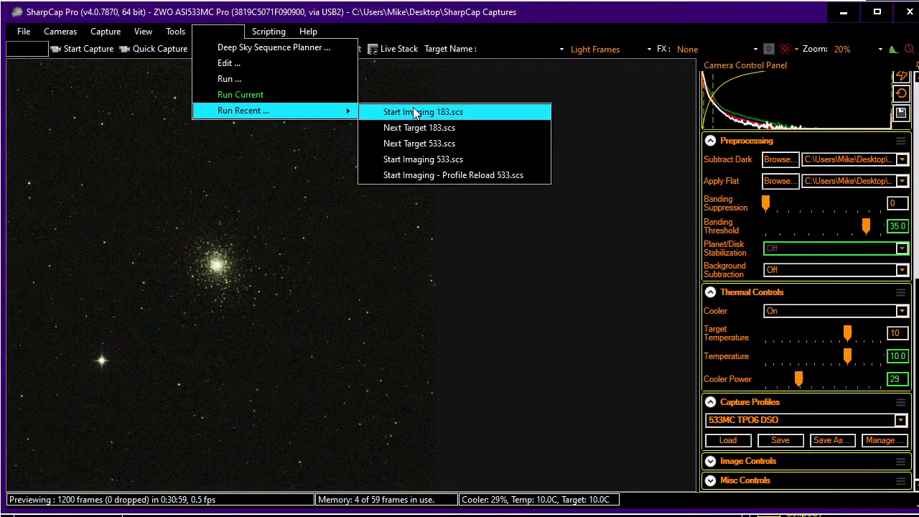
pyautogui.click(429, 160)
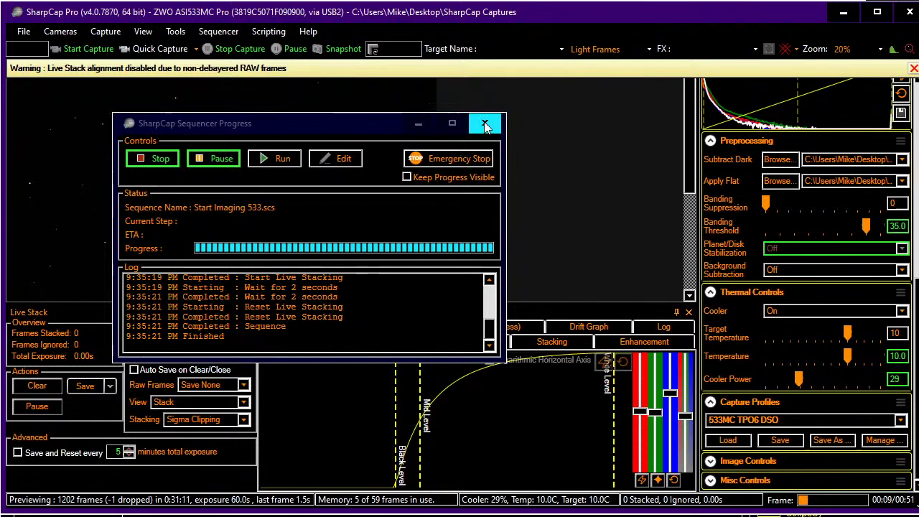
pyautogui.click(485, 124)
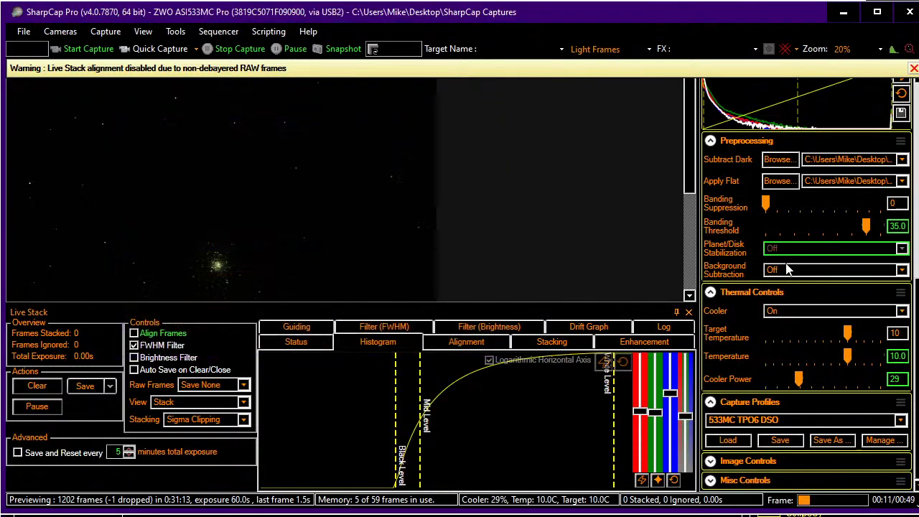
# Set the camera exposure to 7.5 s and dismiss the Live Stack alignment warning
pyautogui.scroll(5, 772, 340)
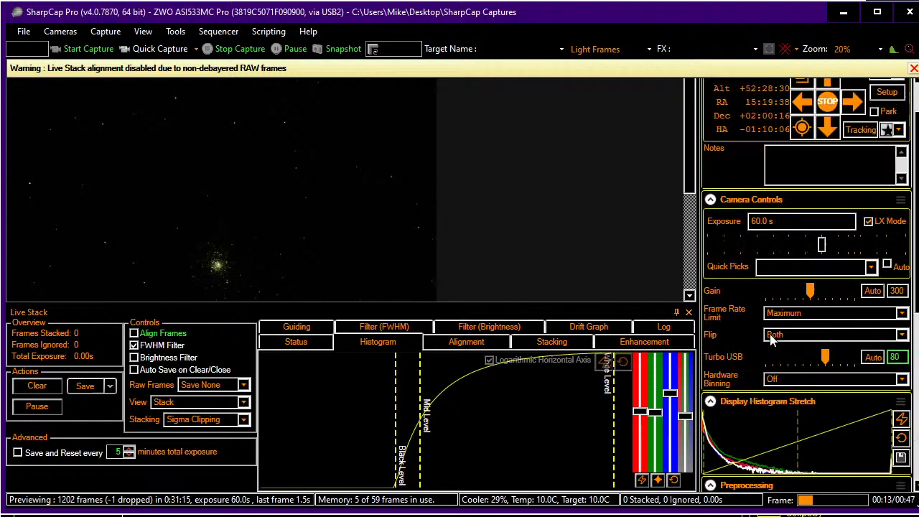
pyautogui.scroll(-3, 758, 250)
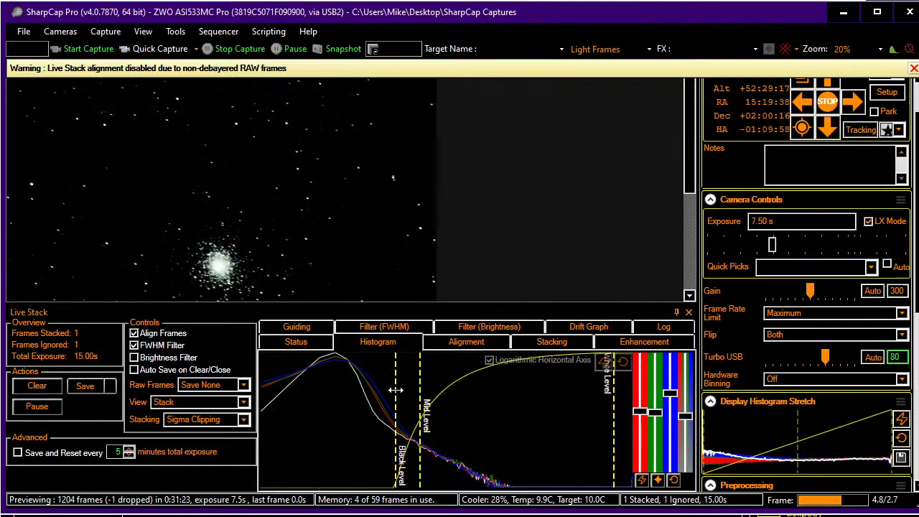
pyautogui.click(914, 69)
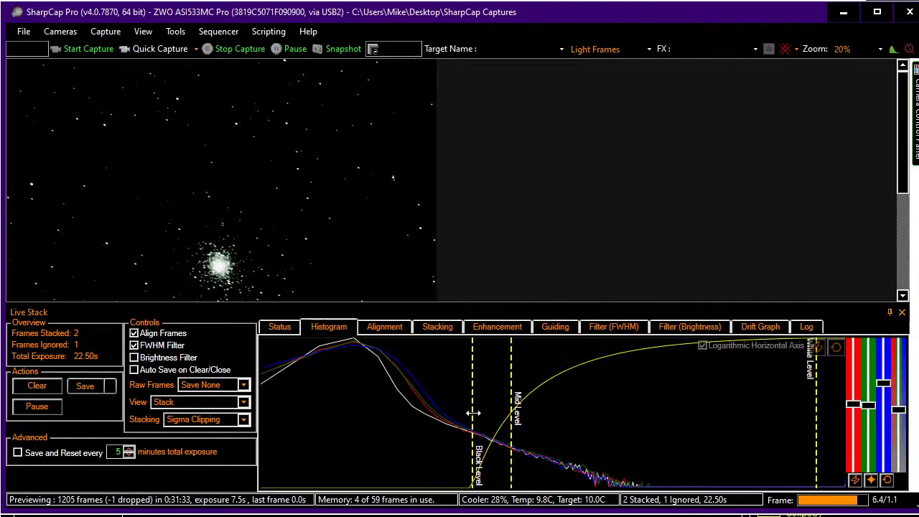
# Lower the live stack's black level to the histogram peak and apply Unsharp Mask sharpening with Bilateral Filter noise reduction
pyautogui.moveTo(472, 414); pyautogui.dragTo(352, 406)
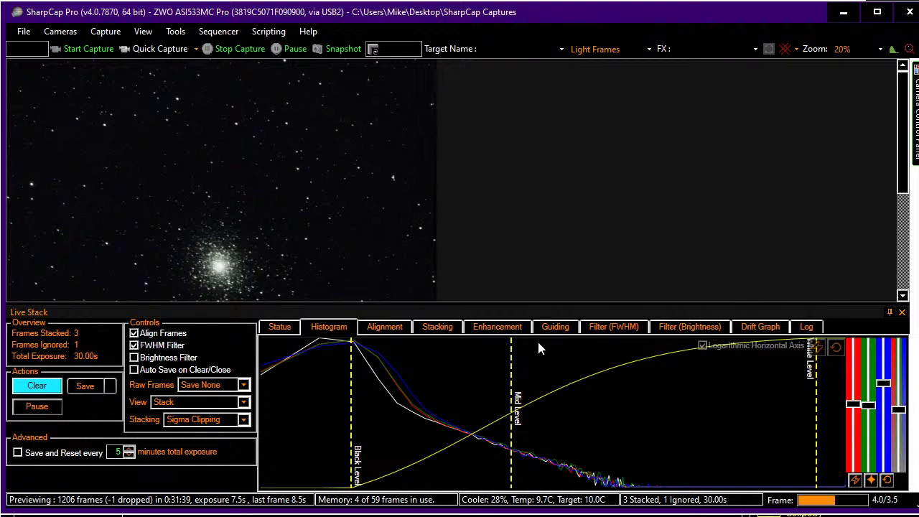
pyautogui.click(520, 328)
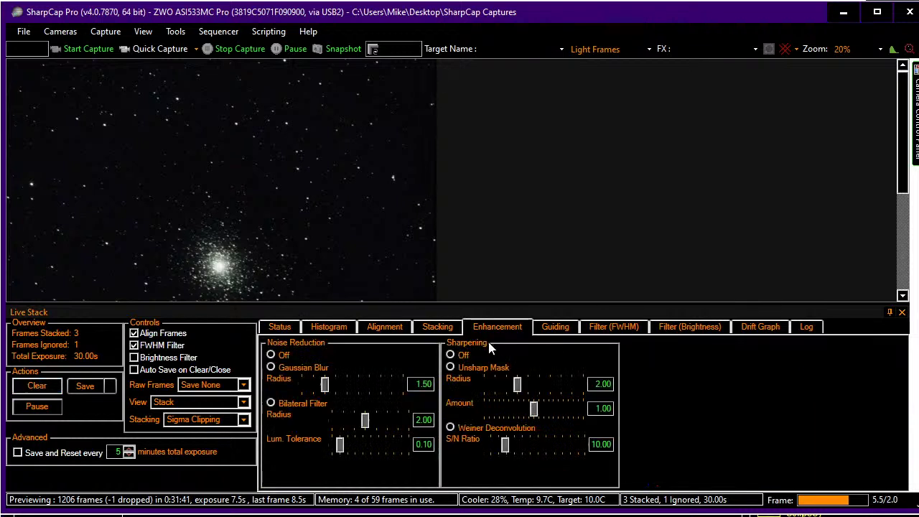
pyautogui.click(451, 368)
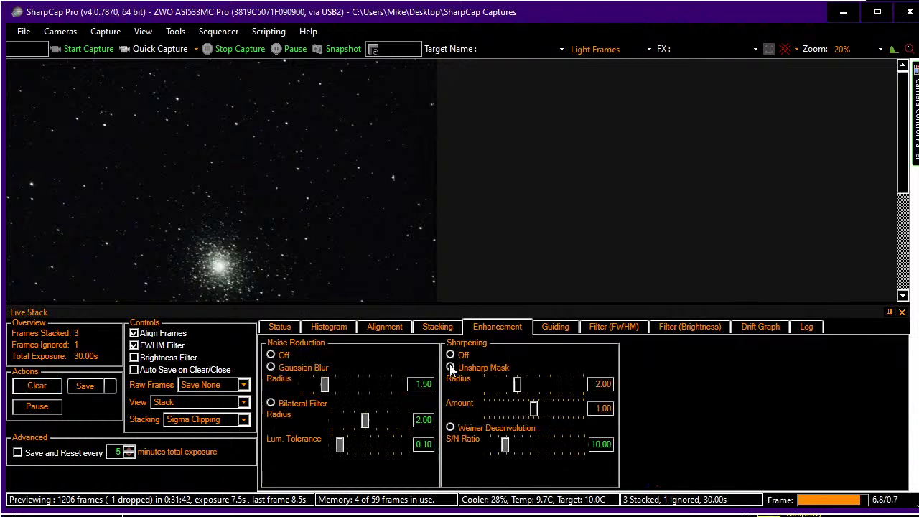
pyautogui.click(272, 404)
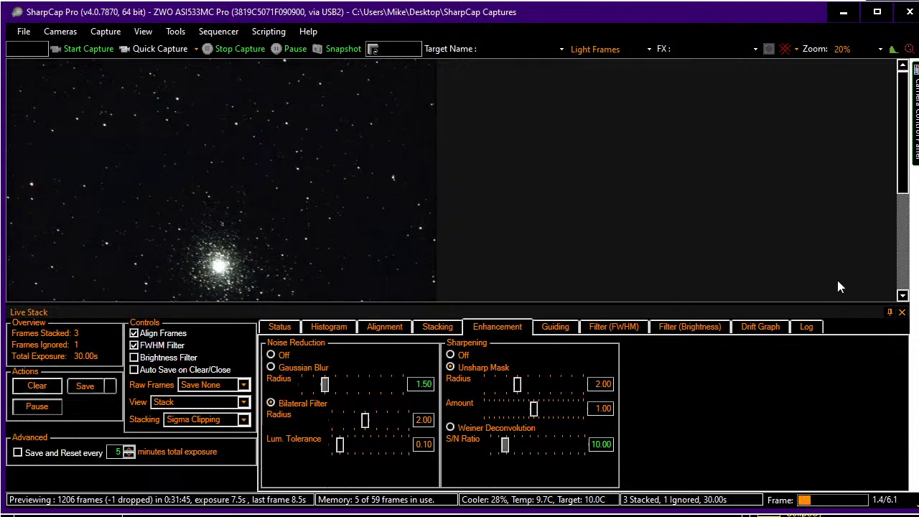
# Collapse the Live Stack controls and examine the stacked cluster at 40% zoom
pyautogui.click(888, 313)
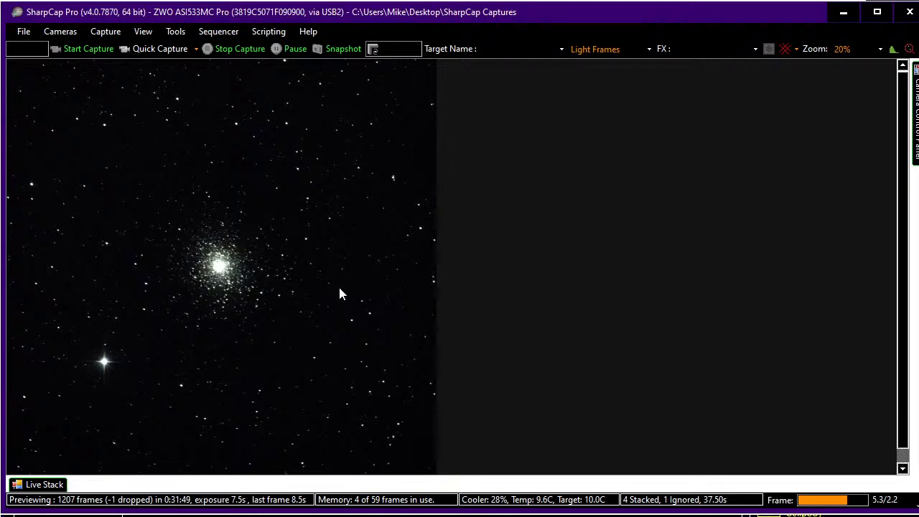
pyautogui.scroll(2, 338, 284)
pyautogui.scroll(1, 338, 284)
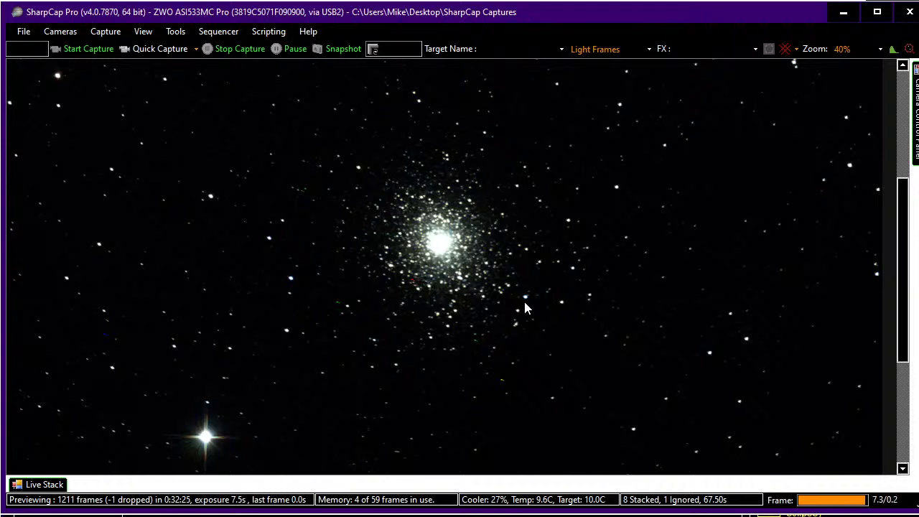
# Switch back to the observing challenge page in Firefox and review the M5 description and reference image
pyautogui.hotkey('alt', 'Tab')
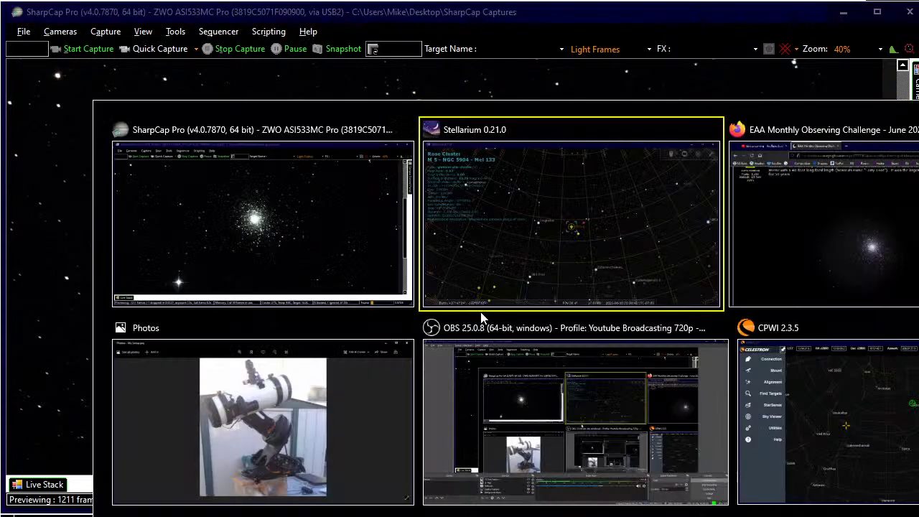
pyautogui.hotkey('alt', 'Tab')
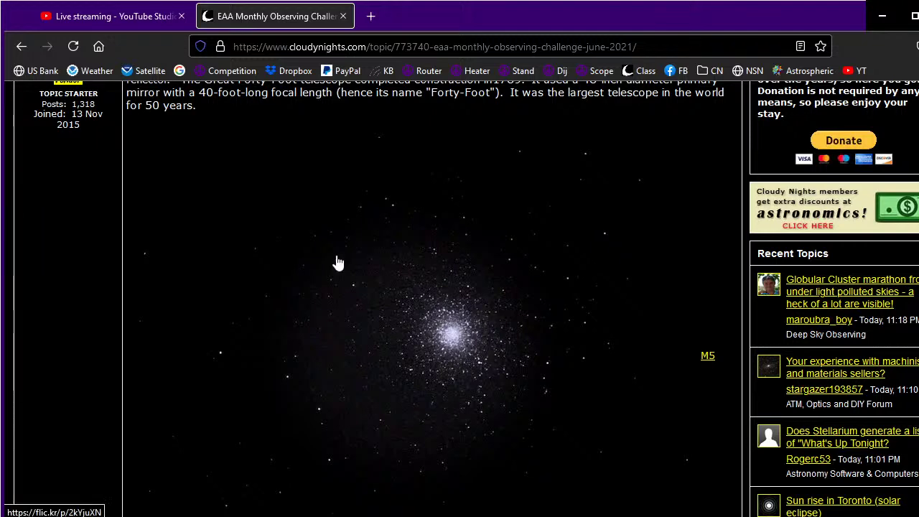
pyautogui.scroll(1, 337, 260)
pyautogui.scroll(-2, 336, 259)
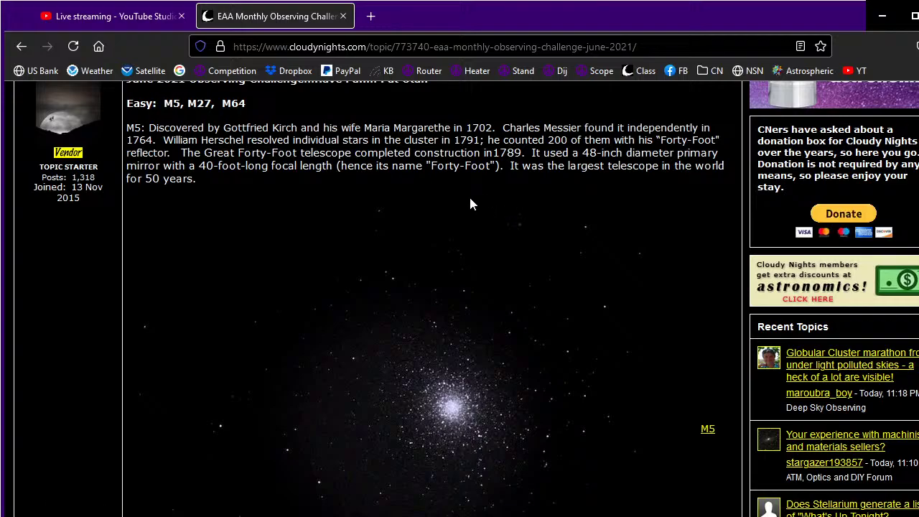
# View the full M5 reference image on the challenge page and switch to SharpCap to compare it with the live stack
pyautogui.scroll(-1, 416, 229)
pyautogui.scroll(-1, 415, 229)
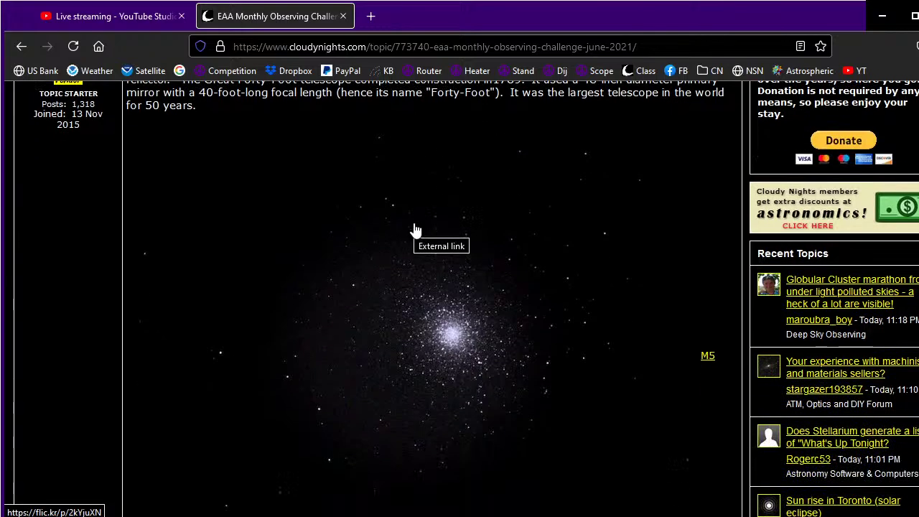
pyautogui.hotkey('alt', 'Tab')
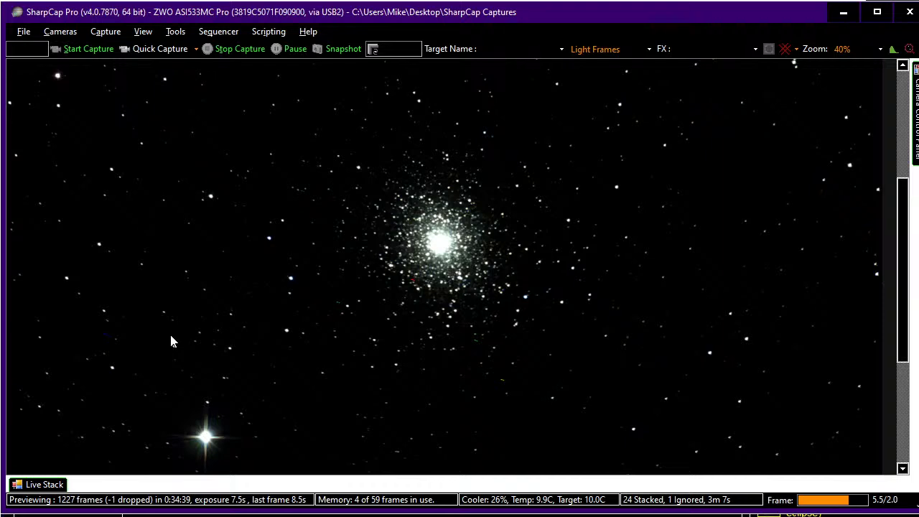
# Switch to Stellarium and examine the sky around M5 at wider and narrower fields of view
pyautogui.hotkey('alt', 'Tab')
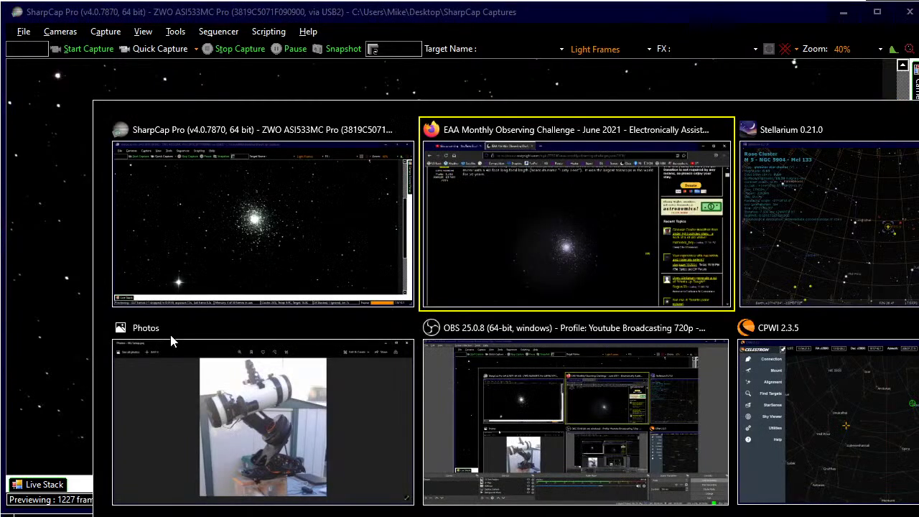
pyautogui.hotkey('alt', 'Tab')
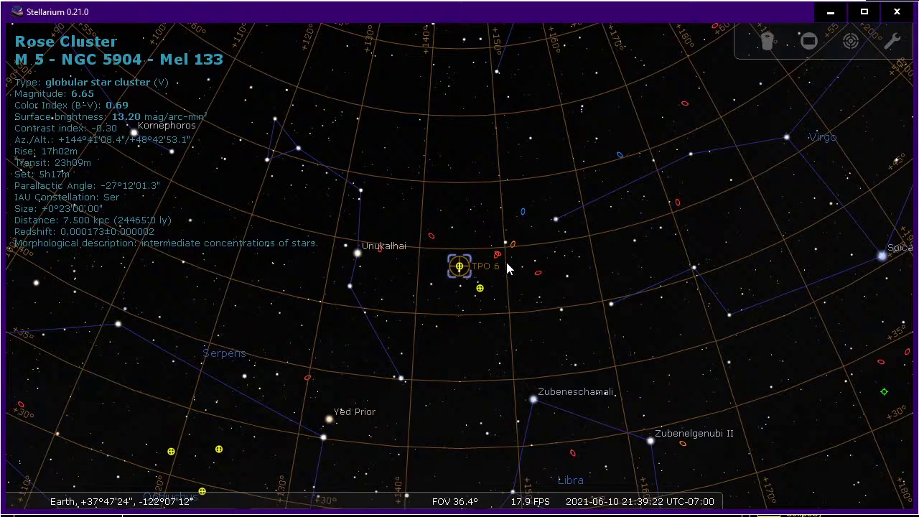
pyautogui.scroll(-5, 511, 221)
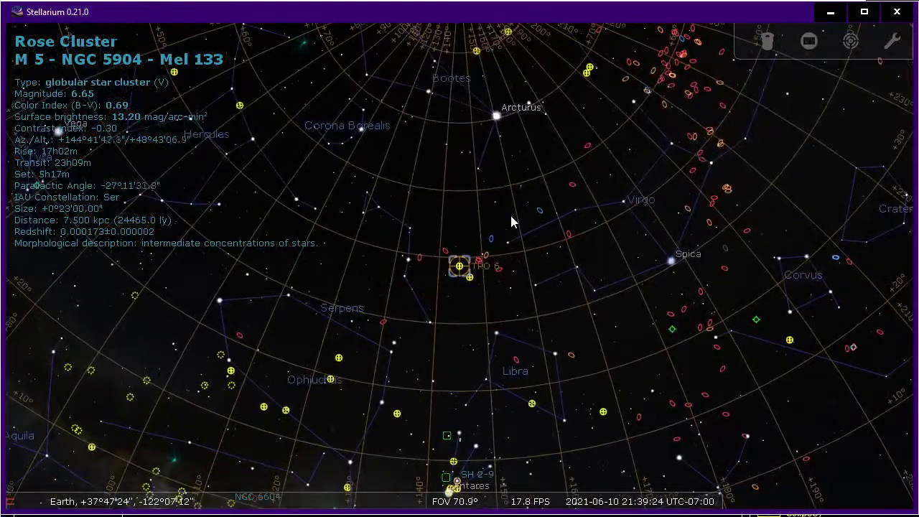
pyautogui.scroll(-1, 511, 221)
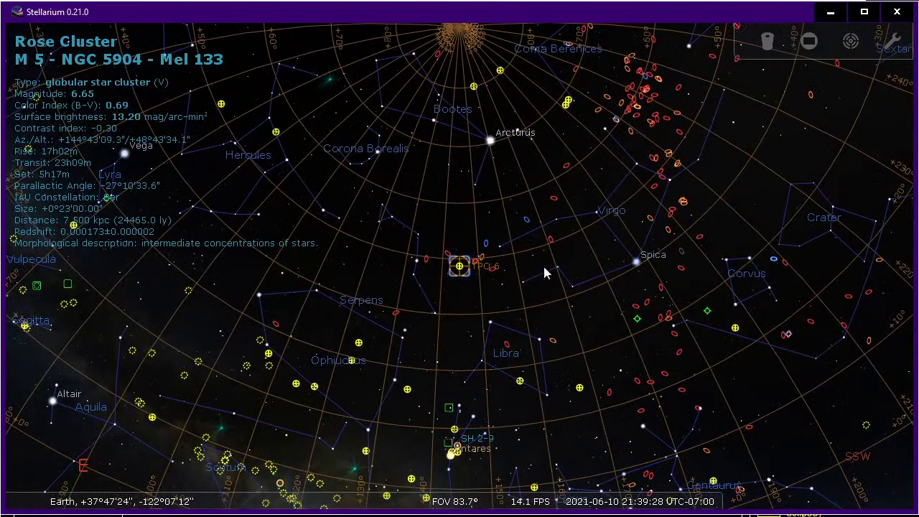
pyautogui.scroll(4, 459, 273)
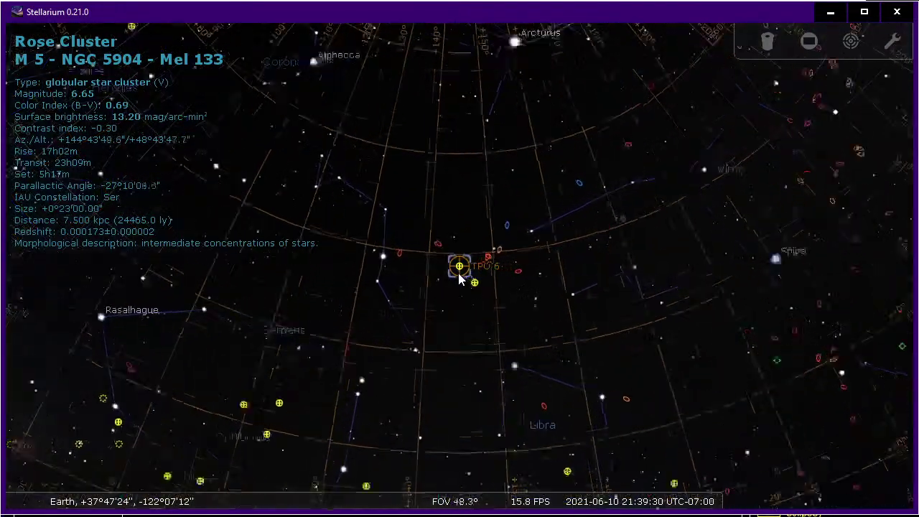
pyautogui.scroll(4, 458, 273)
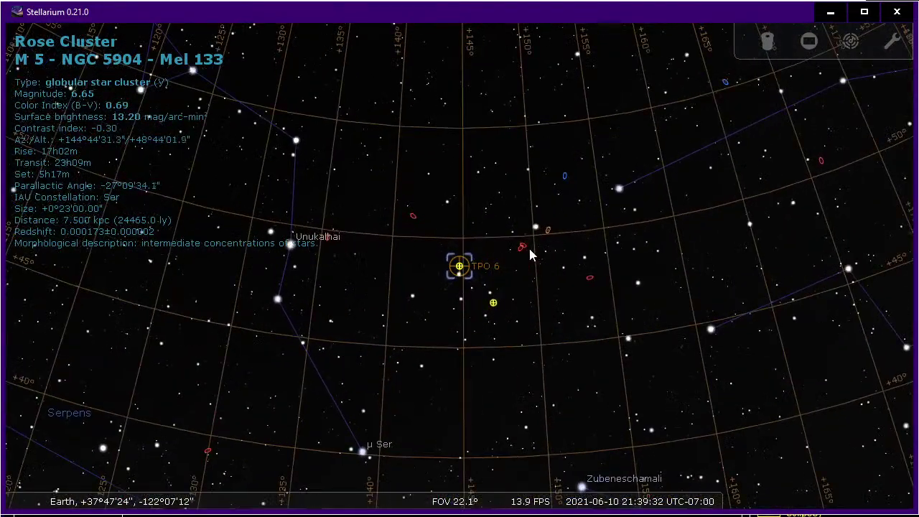
pyautogui.scroll(-2, 450, 294)
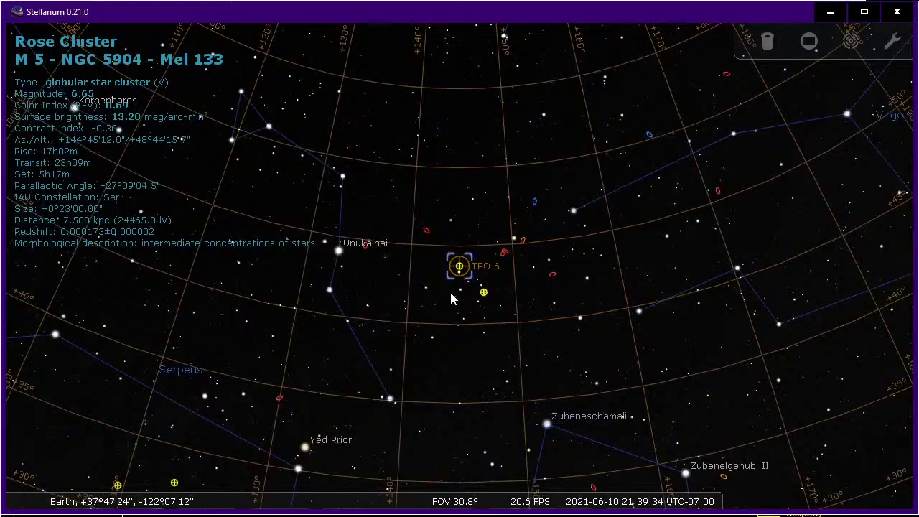
pyautogui.scroll(-1, 450, 292)
pyautogui.scroll(2, 450, 292)
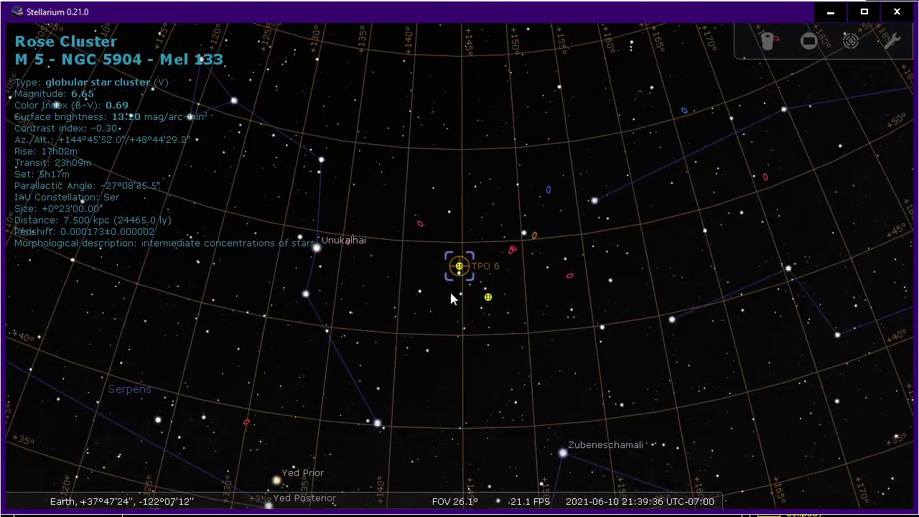
pyautogui.scroll(2, 451, 292)
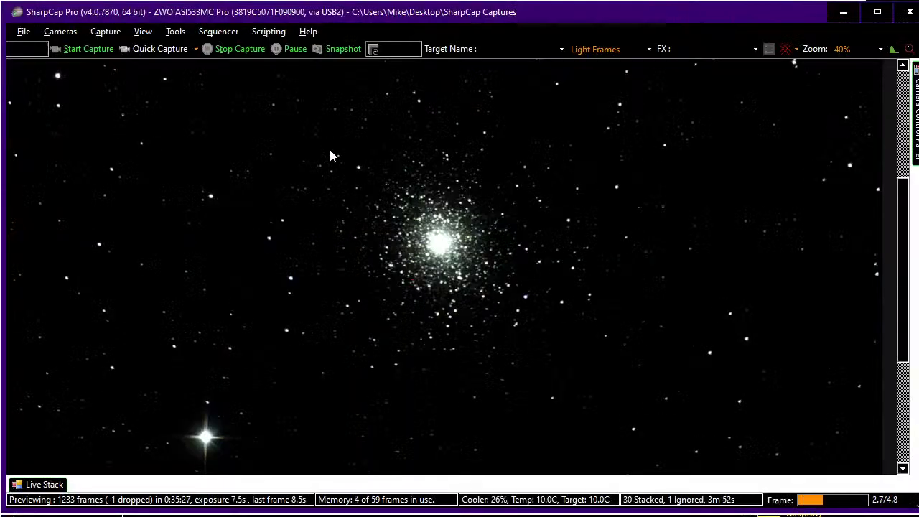
# Run the recent sequence Next Target 533.scs in SharpCap, close its progress window and set the preview zoom to 20%
pyautogui.click(216, 33)
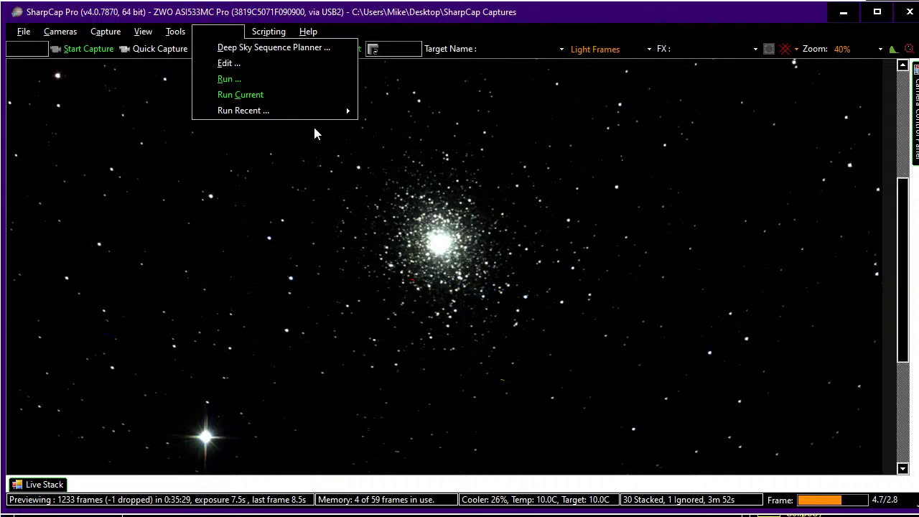
pyautogui.moveTo(329, 117)
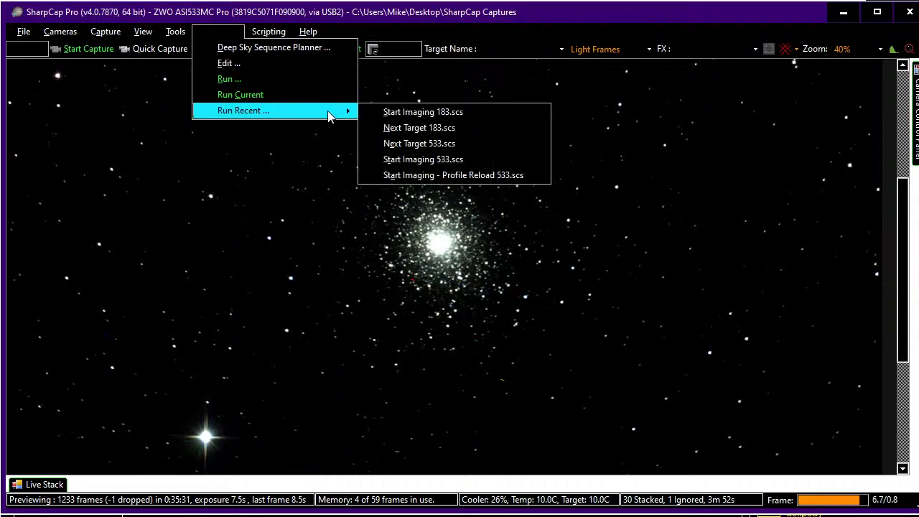
pyautogui.click(420, 144)
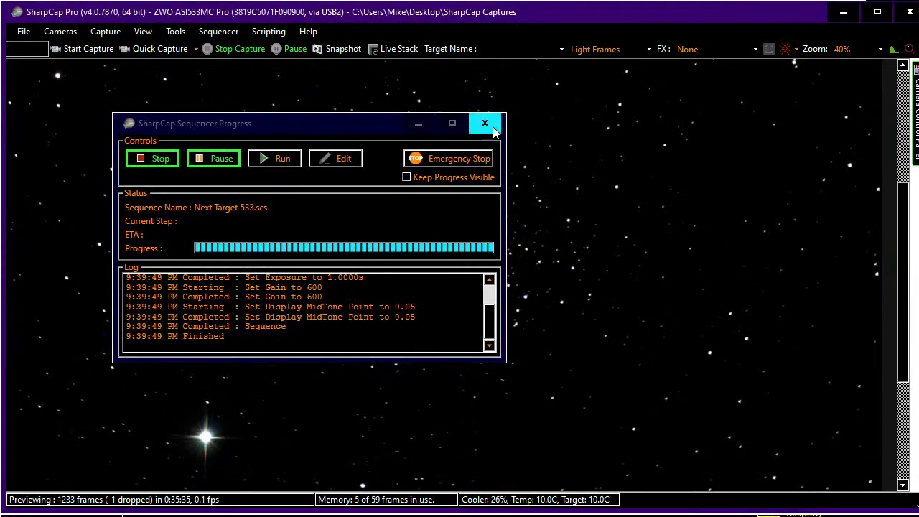
pyautogui.click(485, 123)
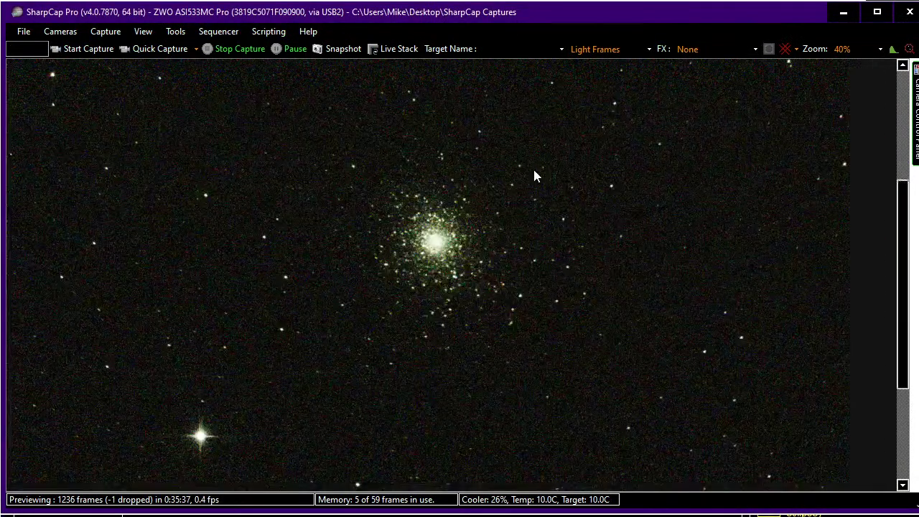
pyautogui.scroll(-2, 533, 166)
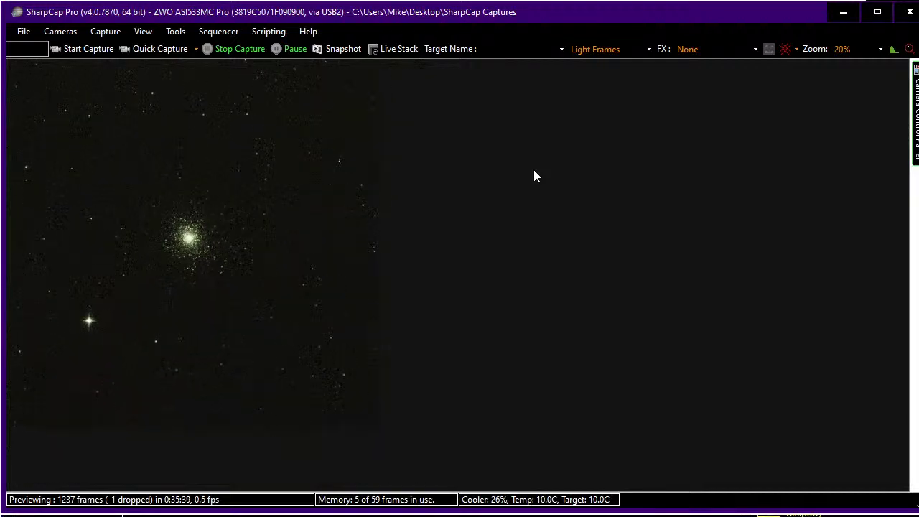
# Switch to the observing challenge page in Firefox and review the M27 description and reference image
pyautogui.hotkey('alt', 'Tab')
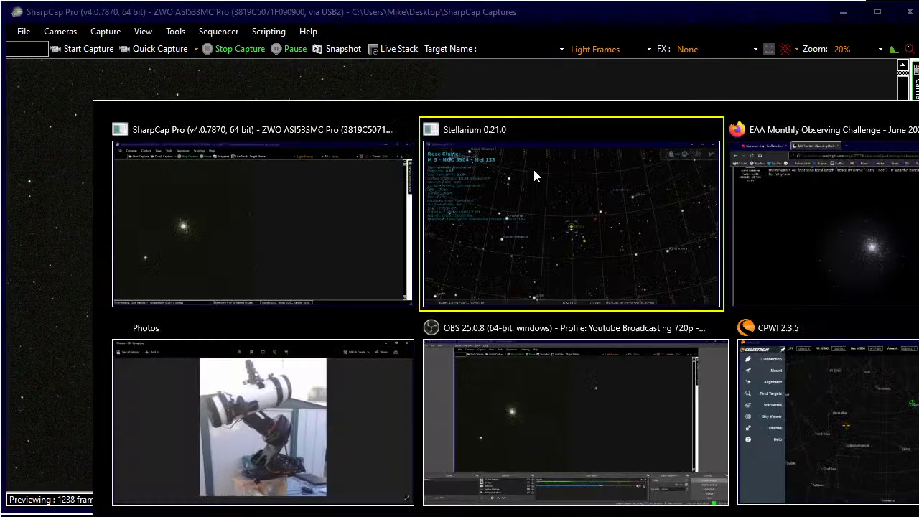
pyautogui.hotkey('alt', 'Tab')
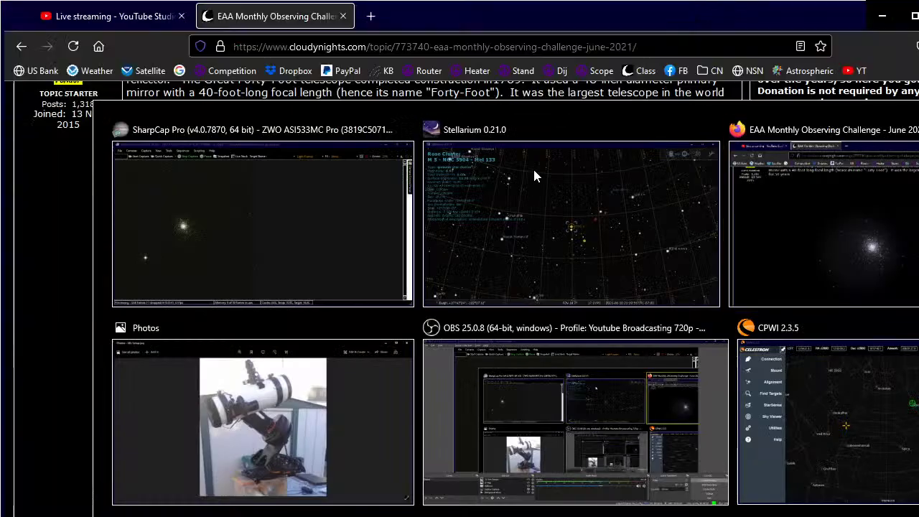
pyautogui.scroll(-3, 503, 243)
pyautogui.scroll(-3, 503, 243)
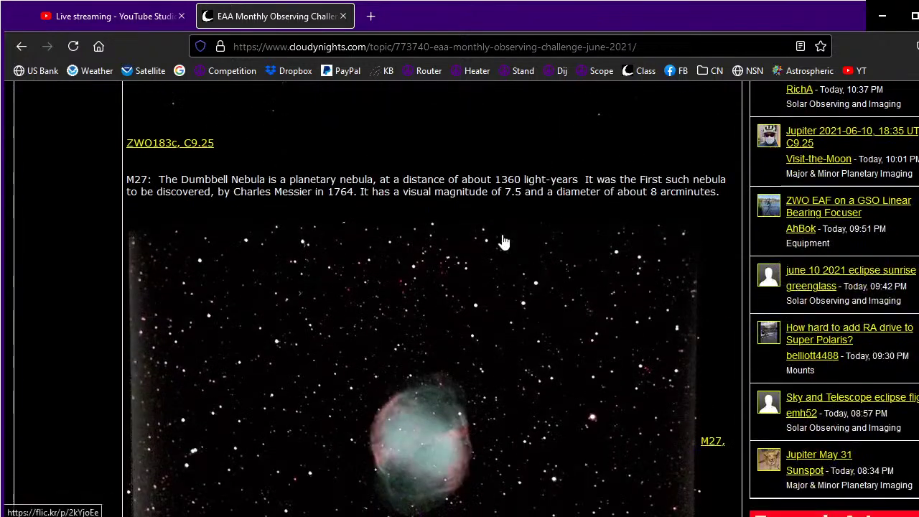
pyautogui.scroll(-1, 503, 243)
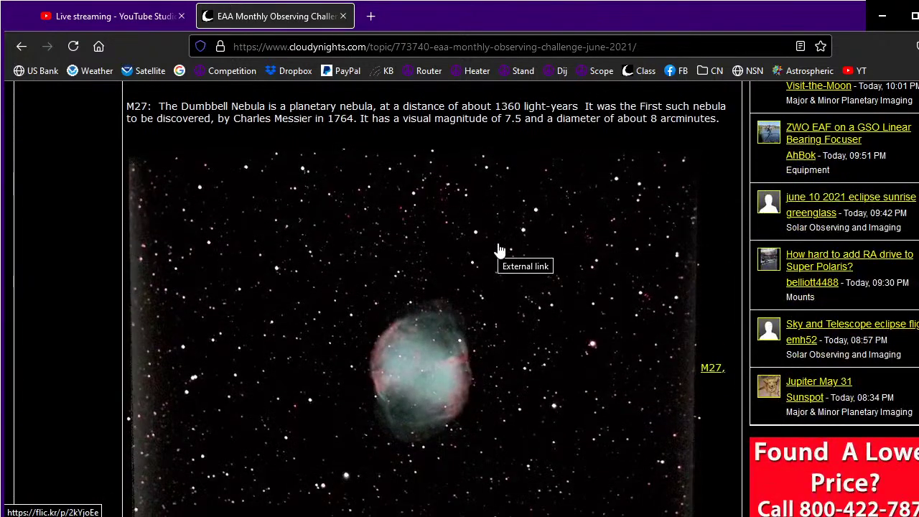
# Switch to Stellarium, find M27 and examine its location among the surrounding constellations
pyautogui.hotkey('alt', 'Tab')
pyautogui.hotkey('alt', 'Tab')
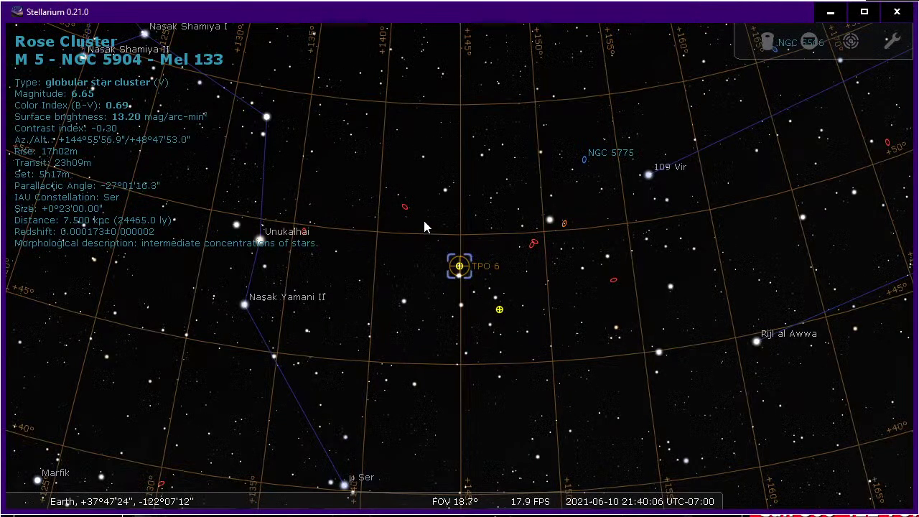
pyautogui.hotkey('ctrl', 'f')
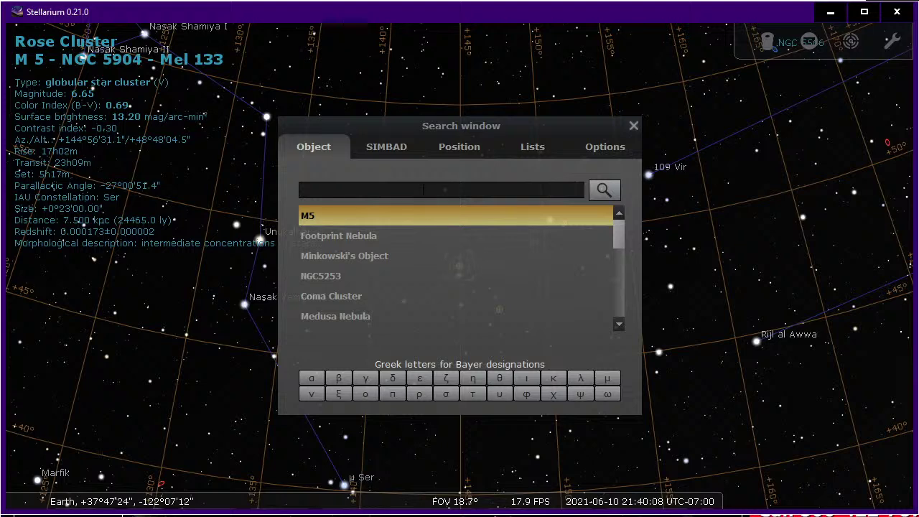
pyautogui.write('m27')
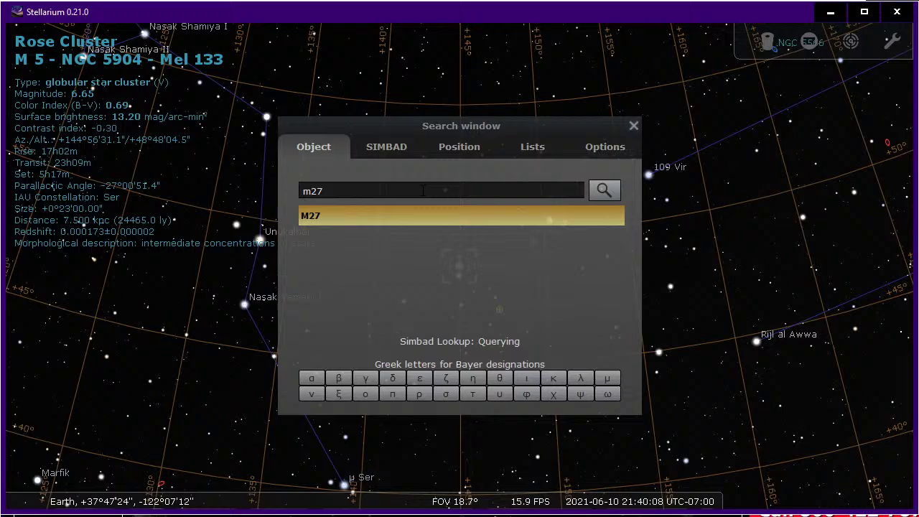
pyautogui.press('Return')
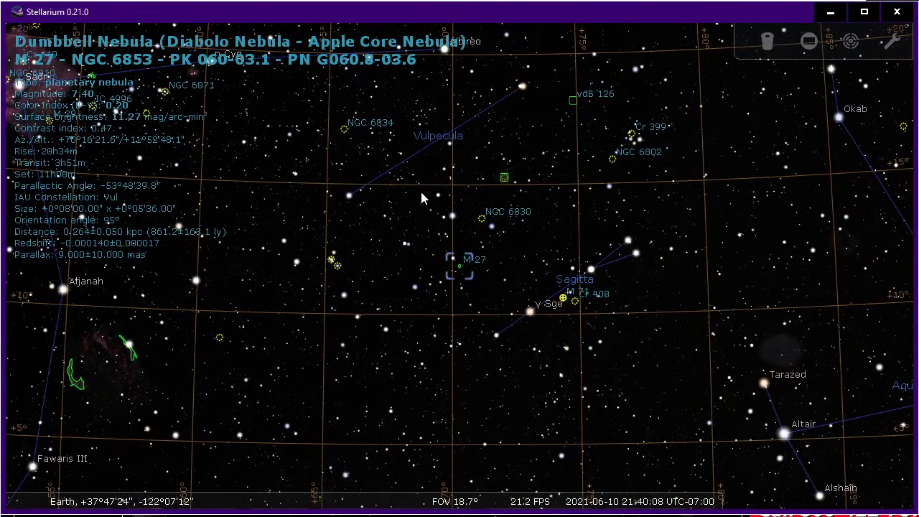
pyautogui.scroll(-3, 422, 198)
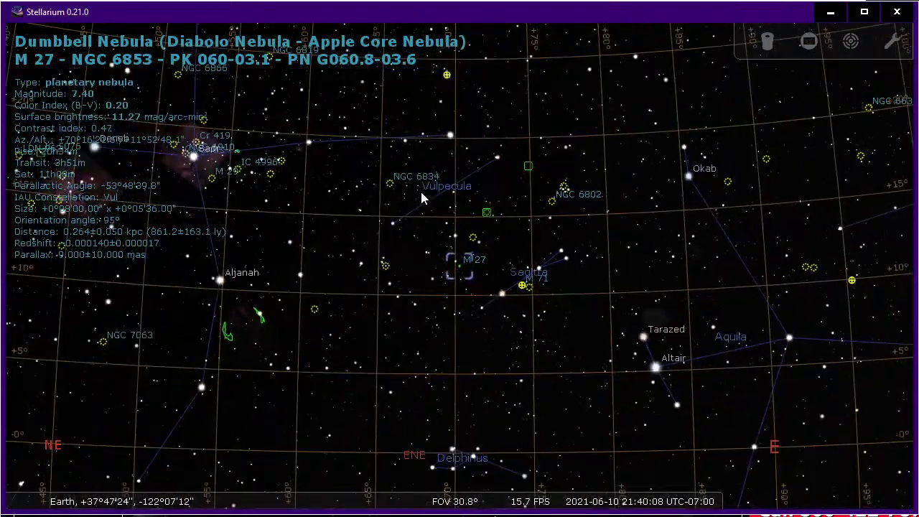
pyautogui.scroll(1, 422, 199)
pyautogui.scroll(2, 422, 199)
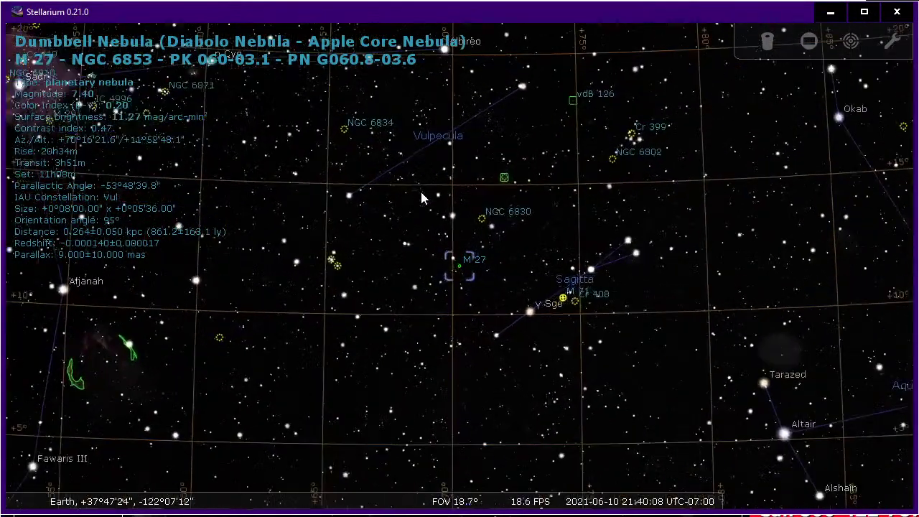
pyautogui.scroll(2, 421, 198)
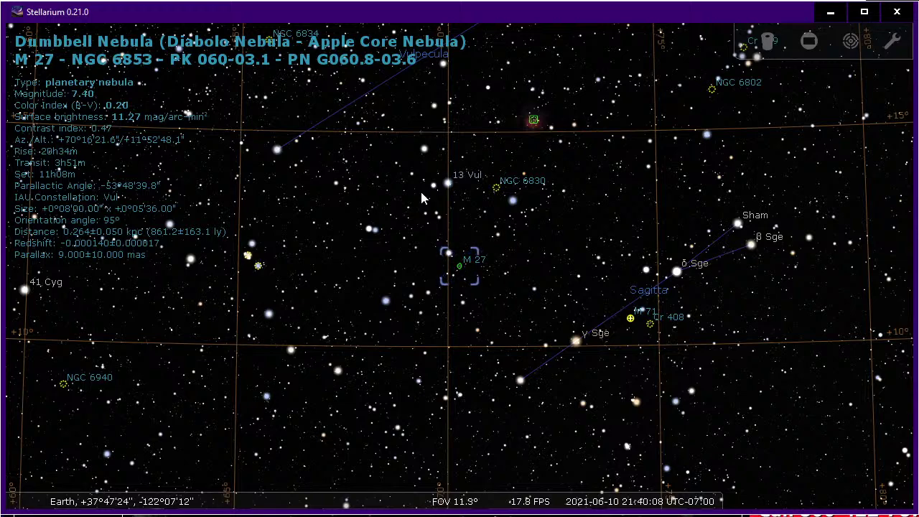
# Switch back to the challenge page in Firefox and review the M64 description and reference image
pyautogui.hotkey('alt', 'Tab')
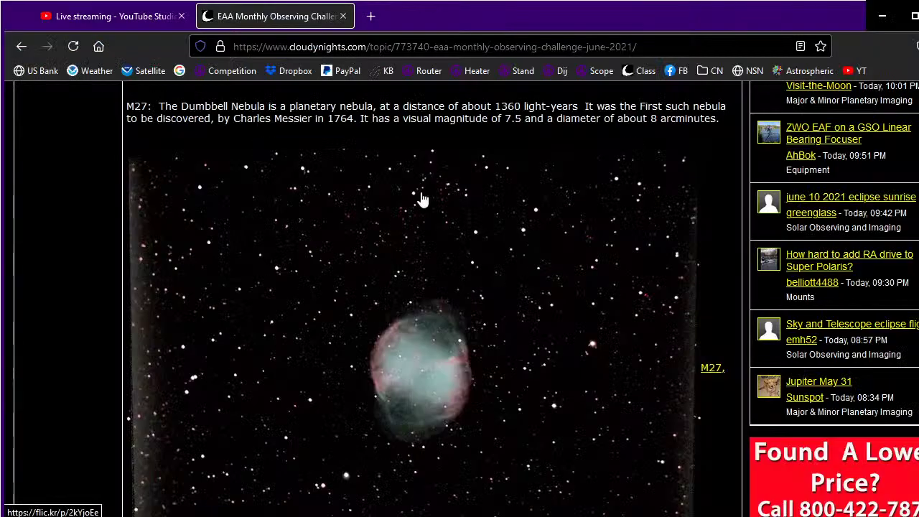
pyautogui.scroll(-7, 400, 377)
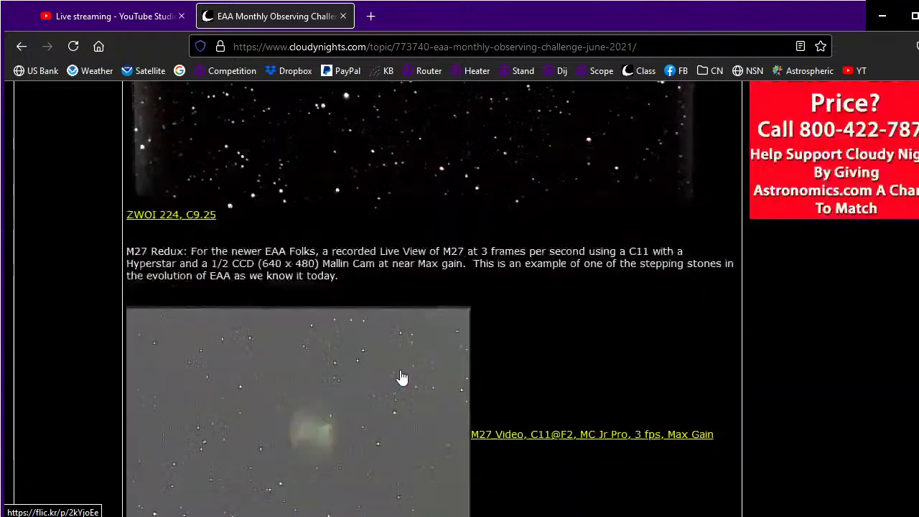
pyautogui.scroll(-7, 402, 378)
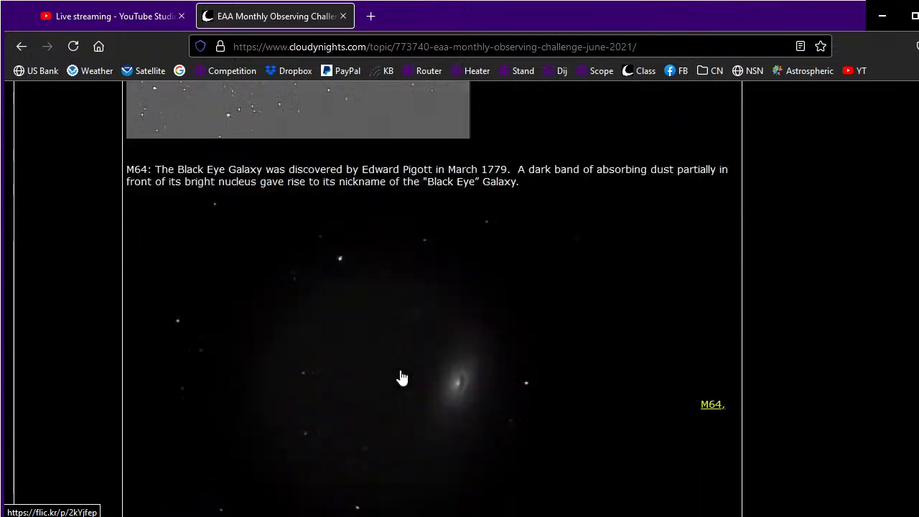
pyautogui.scroll(-2, 402, 377)
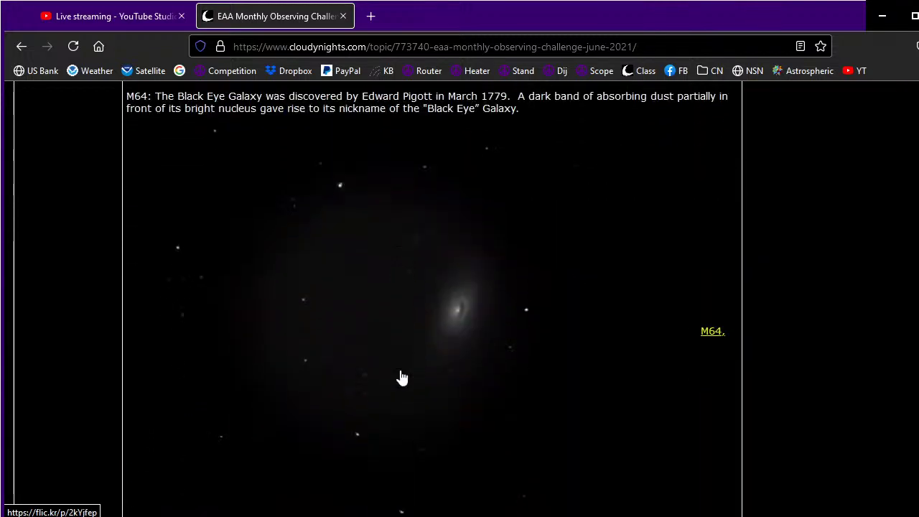
# Switch to Stellarium, find M64 and slew the telescope to it, and return to the SharpCap live view
pyautogui.hotkey('alt', 'Tab')
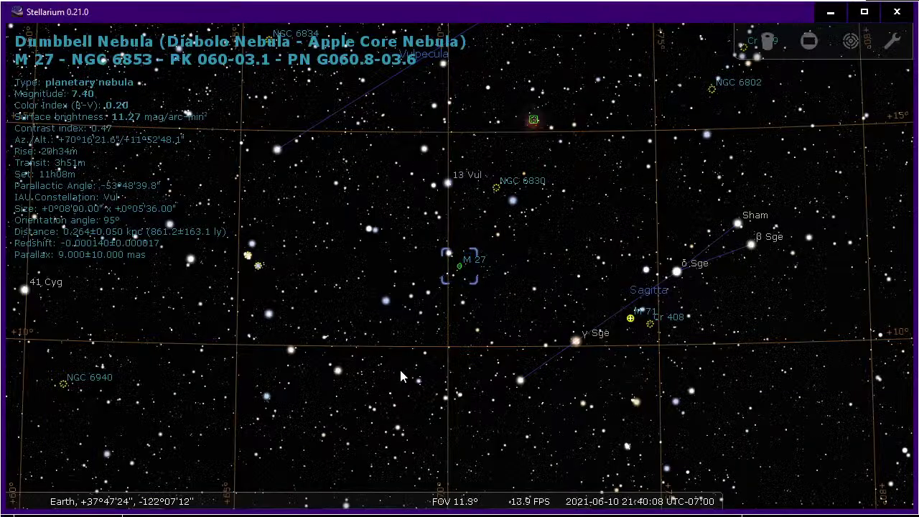
pyautogui.press('F3')
pyautogui.write('m64')
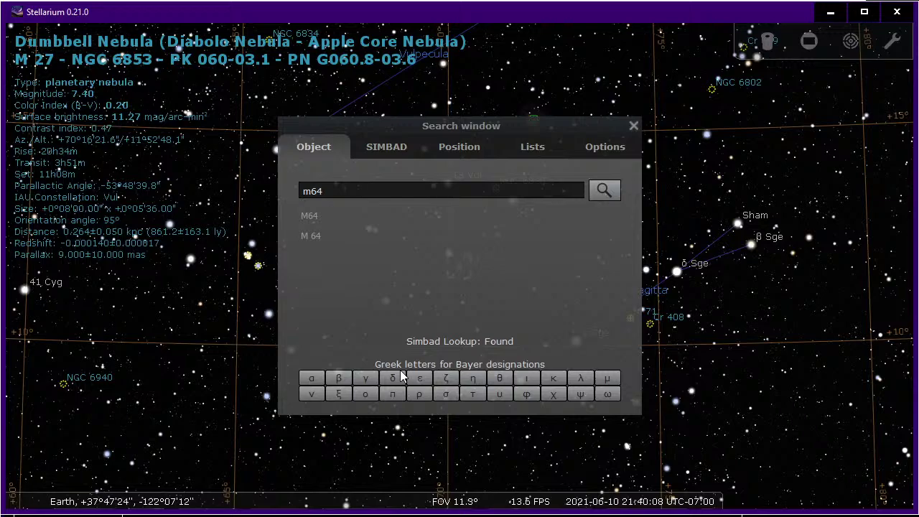
pyautogui.press('Return')
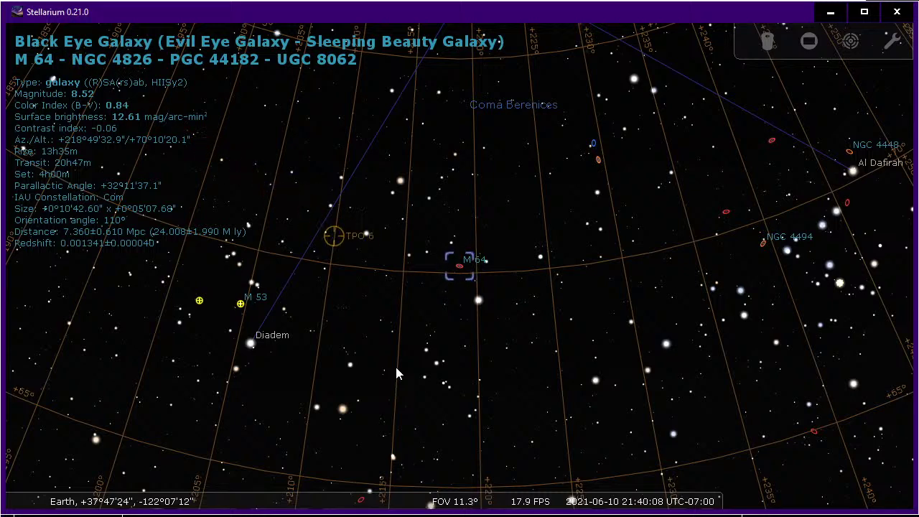
pyautogui.hotkey('alt', 'Tab')
pyautogui.hotkey('alt', 'Tab')
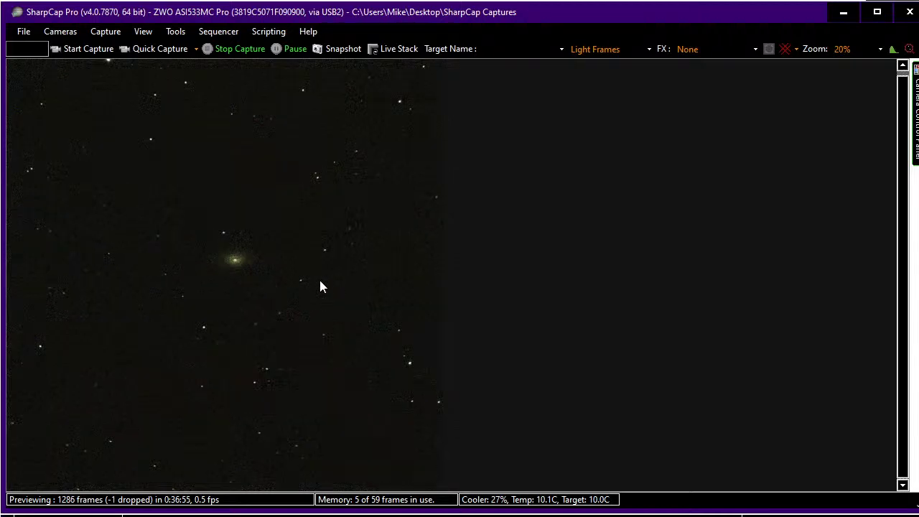
# Run the recent sequence Start Imaging 533.scs to start live stacking M64, and close the sequencer progress window
pyautogui.click(227, 33)
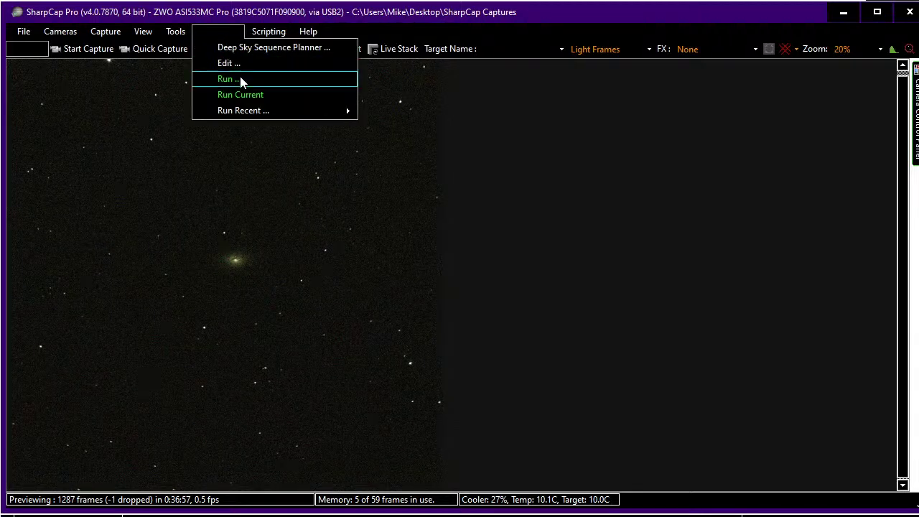
pyautogui.moveTo(324, 111)
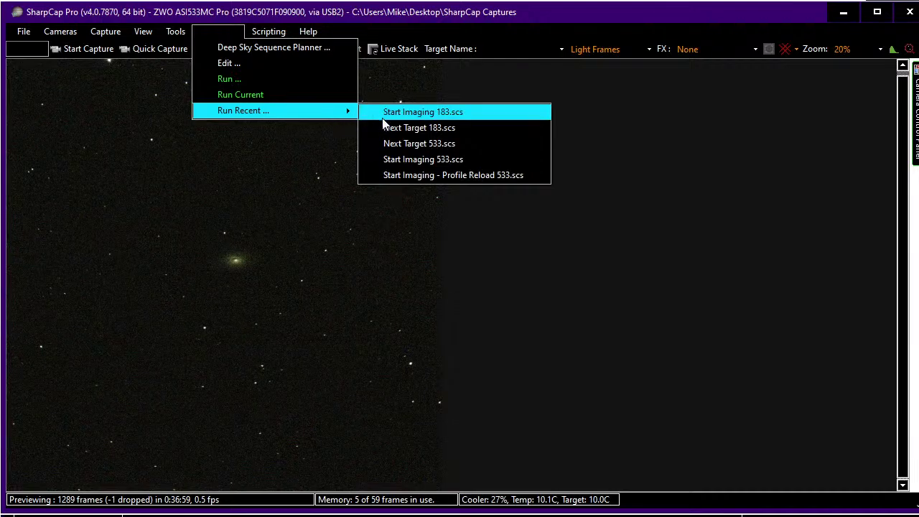
pyautogui.click(426, 160)
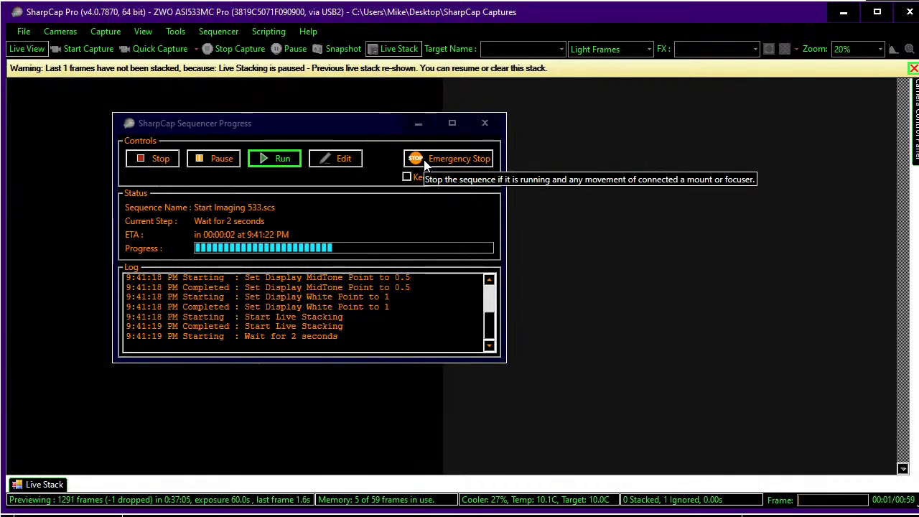
pyautogui.click(484, 126)
# Switch to the challenge page in Firefox, review the M64 description and reference image, and return to SharpCap
pyautogui.hotkey('alt', 'Tab')
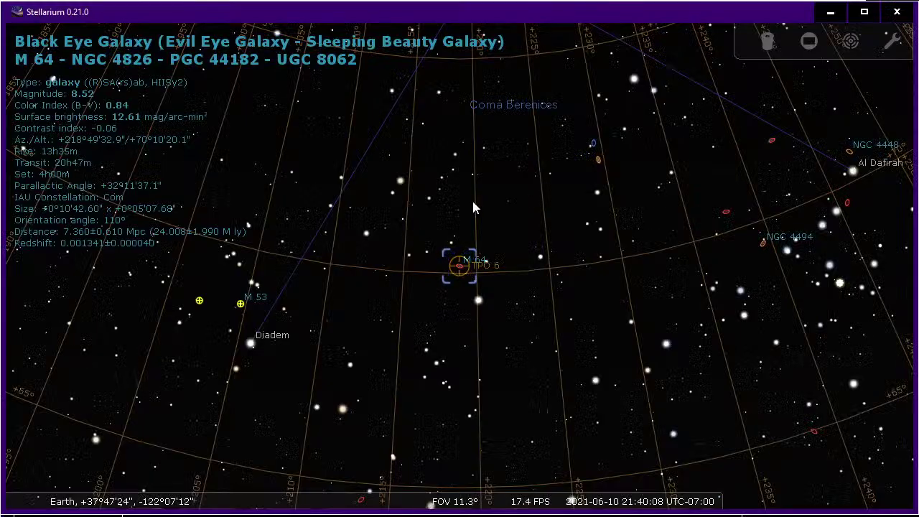
pyautogui.hotkey('alt', 'Tab')
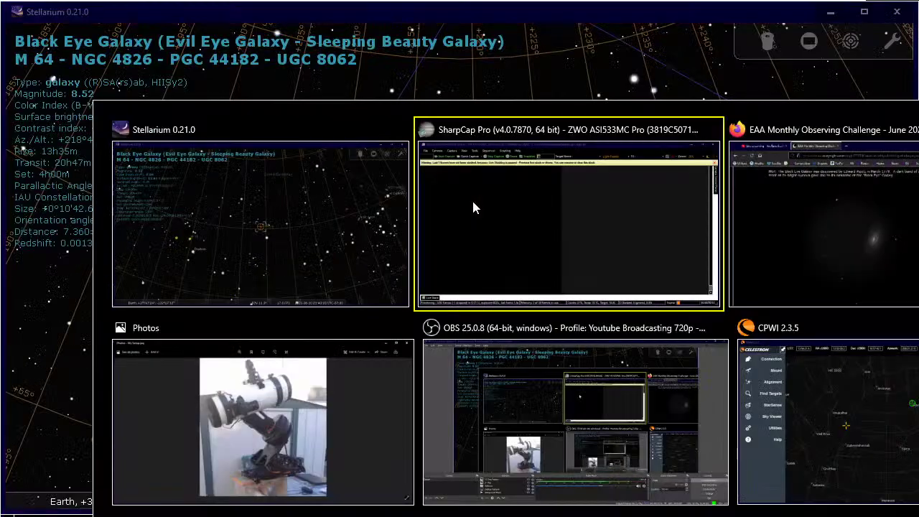
pyautogui.hotkey('alt', 'Tab')
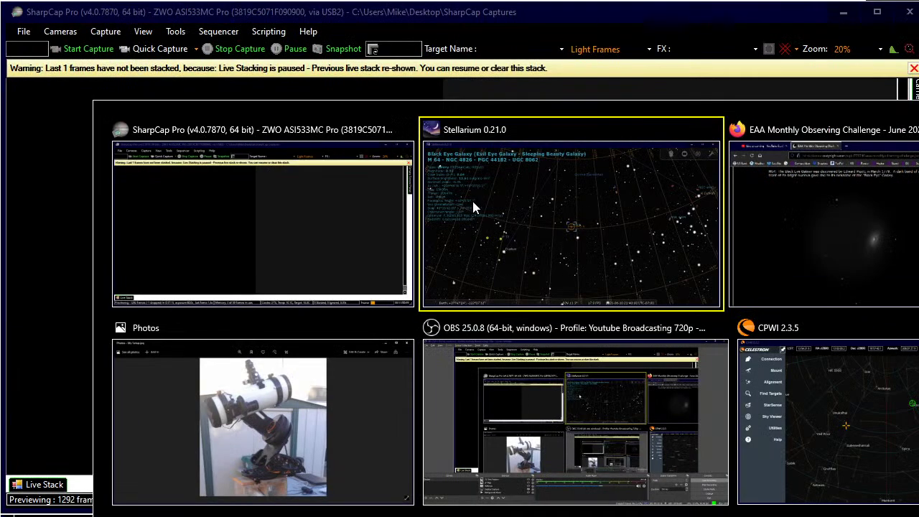
pyautogui.hotkey('alt', 'Tab')
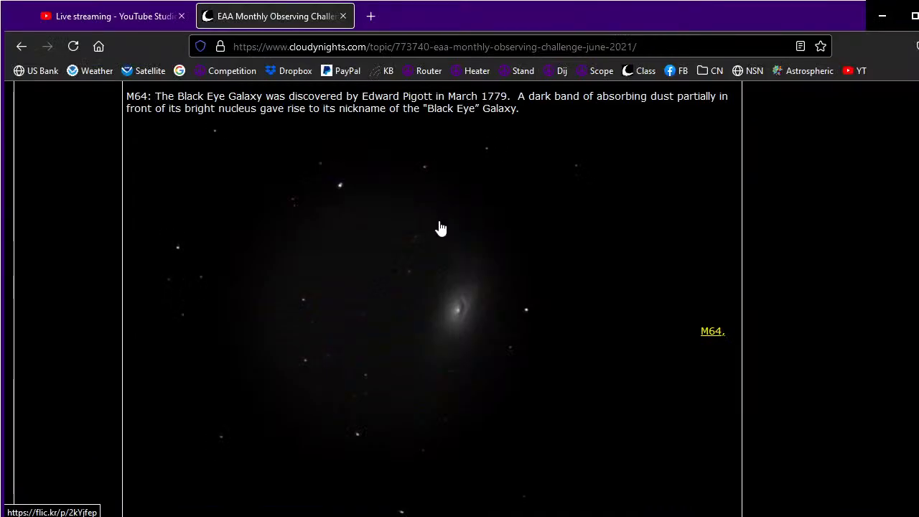
pyautogui.scroll(2, 451, 234)
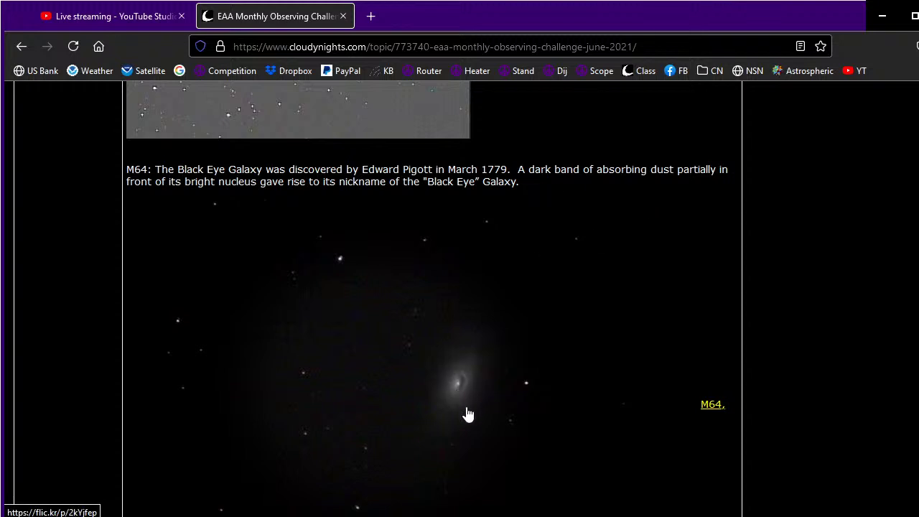
pyautogui.scroll(-2, 467, 413)
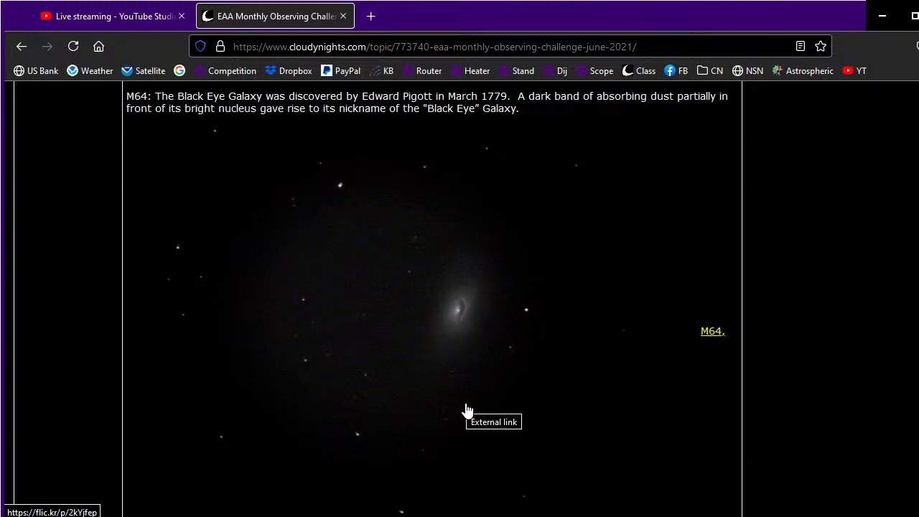
pyautogui.hotkey('alt', 'Tab')
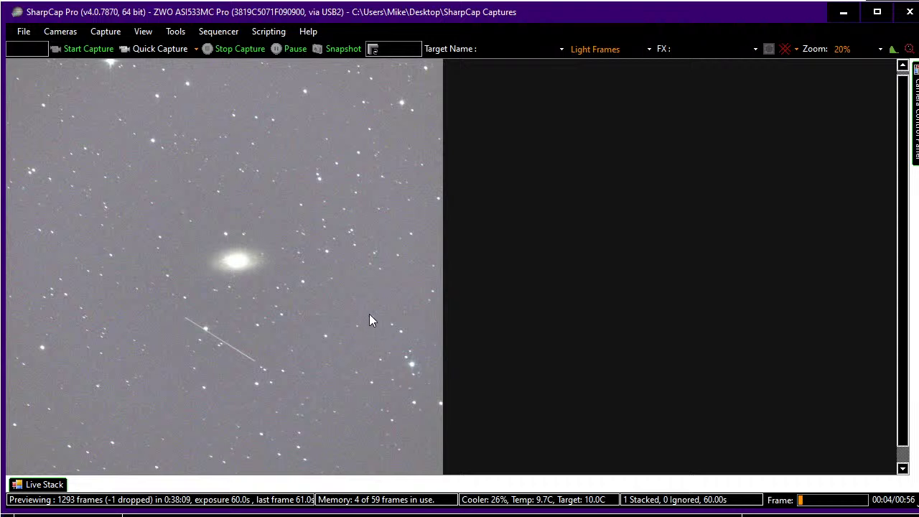
# Stretch the M64 live stack by raising the histogram's black level to the peak and lowering the mid level to the tail of the curve
pyautogui.scroll(1, 342, 289)
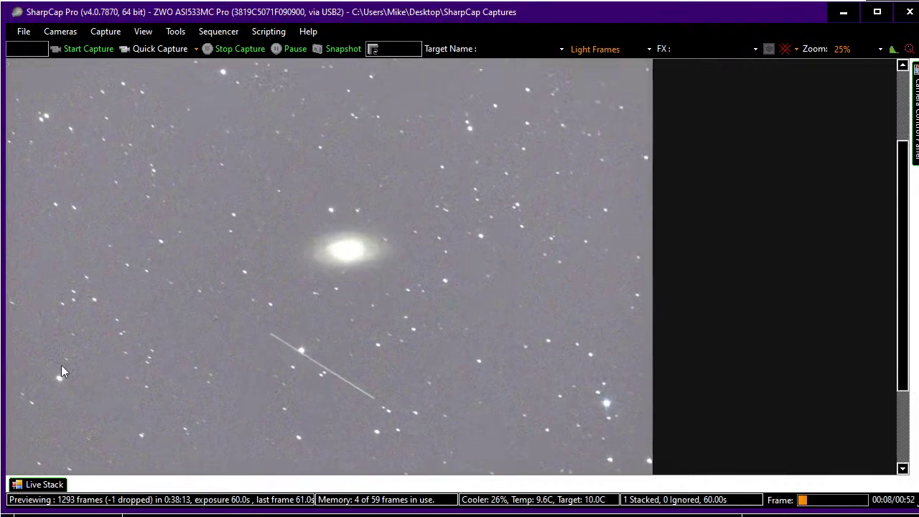
pyautogui.click(38, 484)
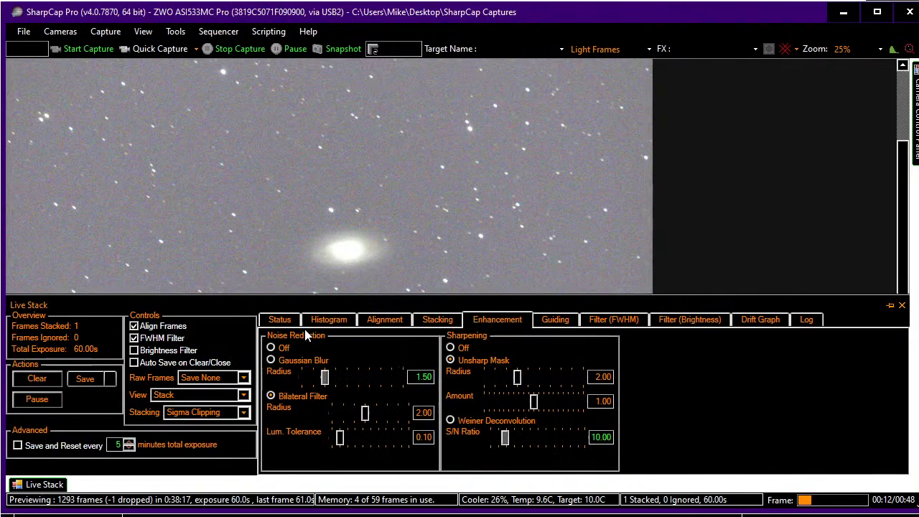
pyautogui.click(328, 320)
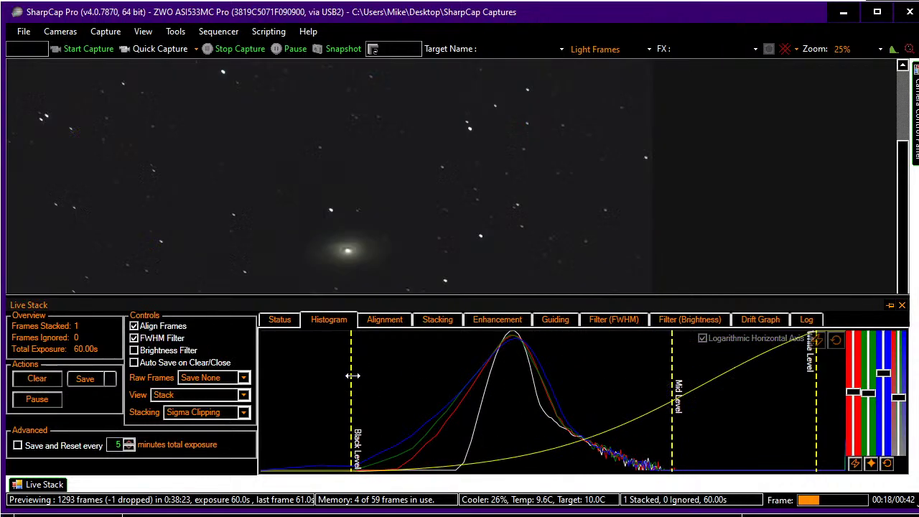
pyautogui.moveTo(353, 376); pyautogui.dragTo(511, 381)
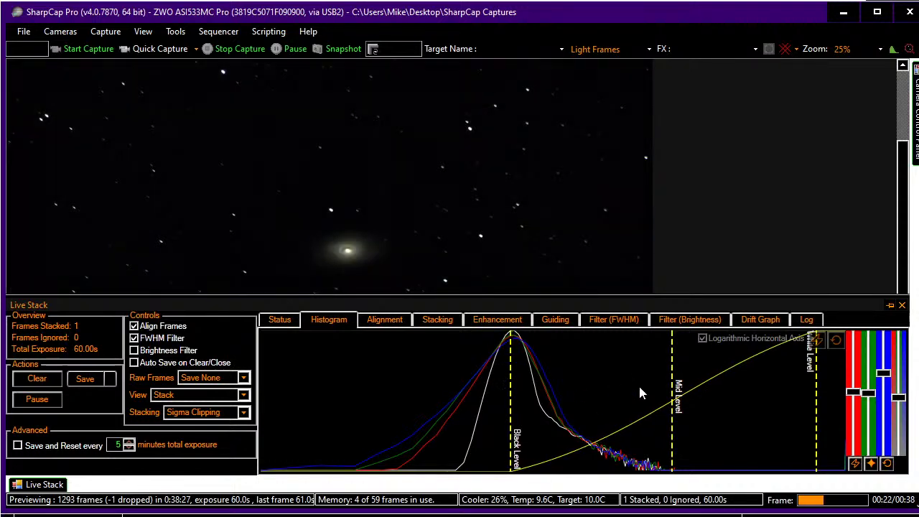
pyautogui.moveTo(674, 376); pyautogui.dragTo(594, 385)
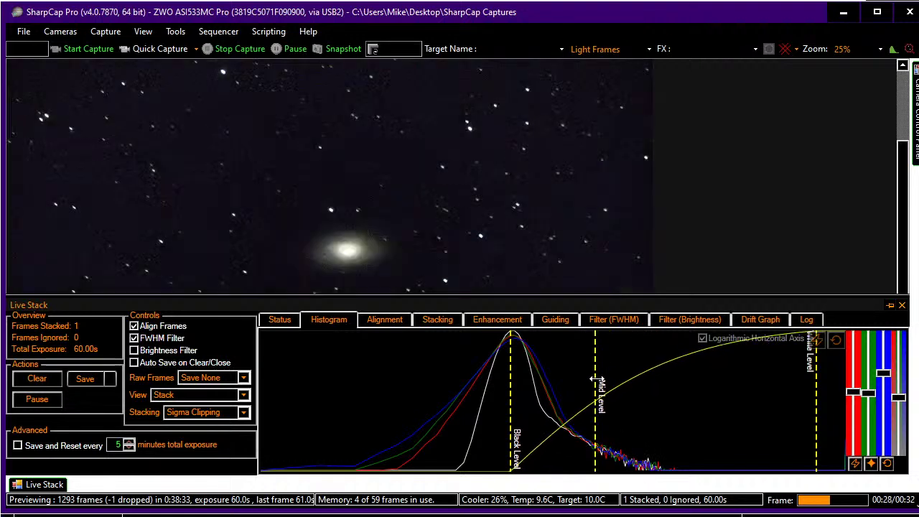
pyautogui.moveTo(593, 383); pyautogui.dragTo(608, 378)
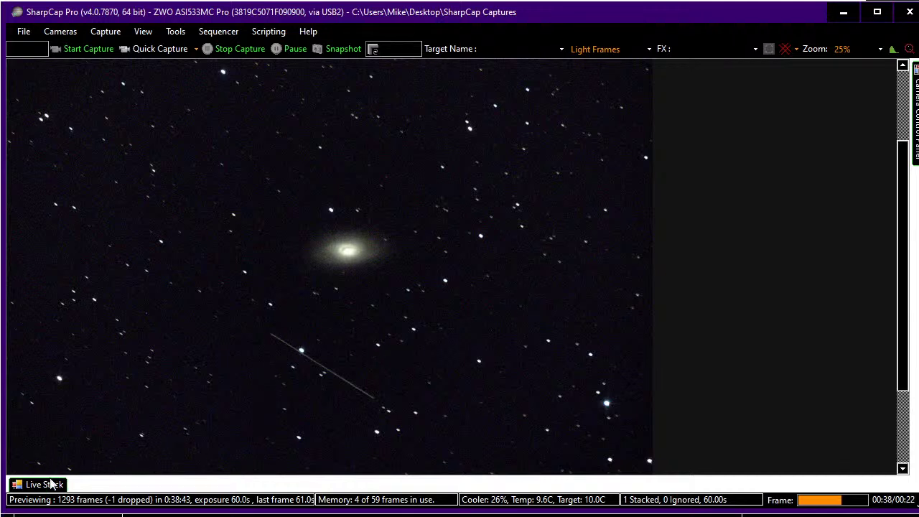
pyautogui.moveTo(51, 484)
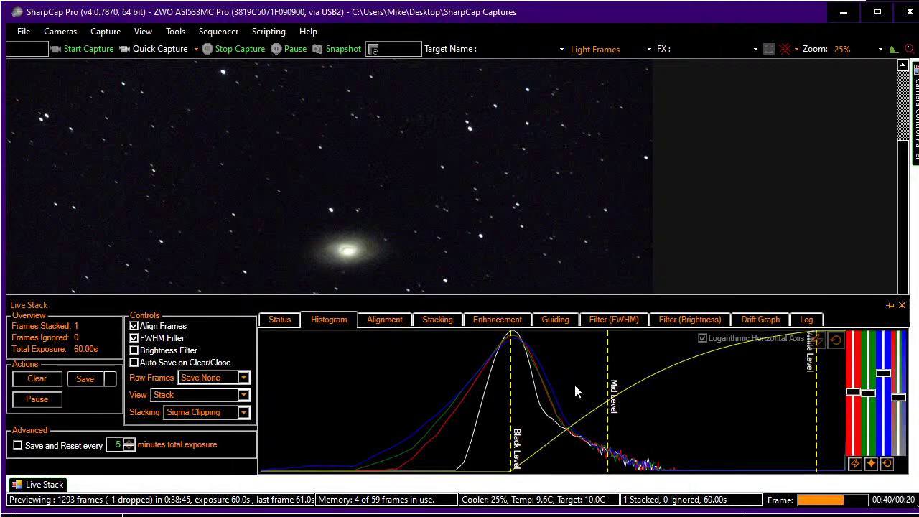
pyautogui.moveTo(608, 367); pyautogui.dragTo(639, 367)
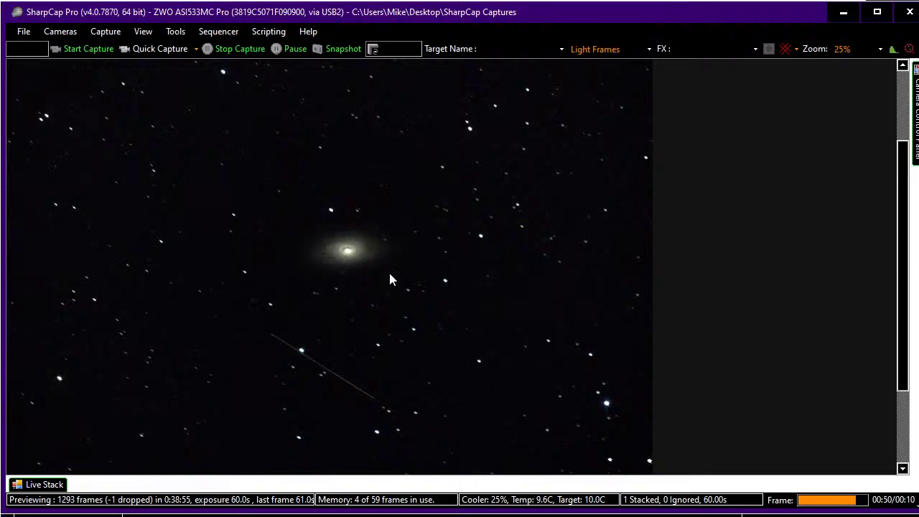
# Examine M64 in the live stack at 50% zoom and review the FWHM filter history and the histogram
pyautogui.scroll(2, 390, 275)
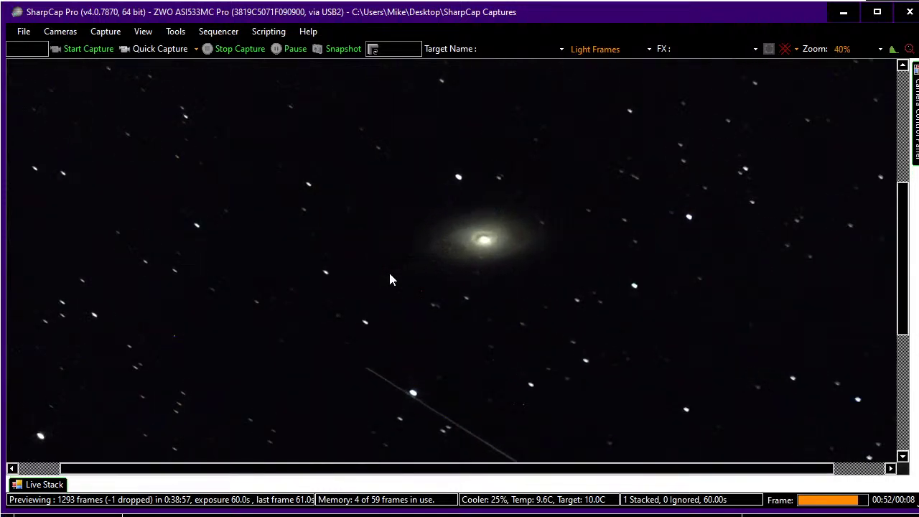
pyautogui.scroll(1, 532, 276)
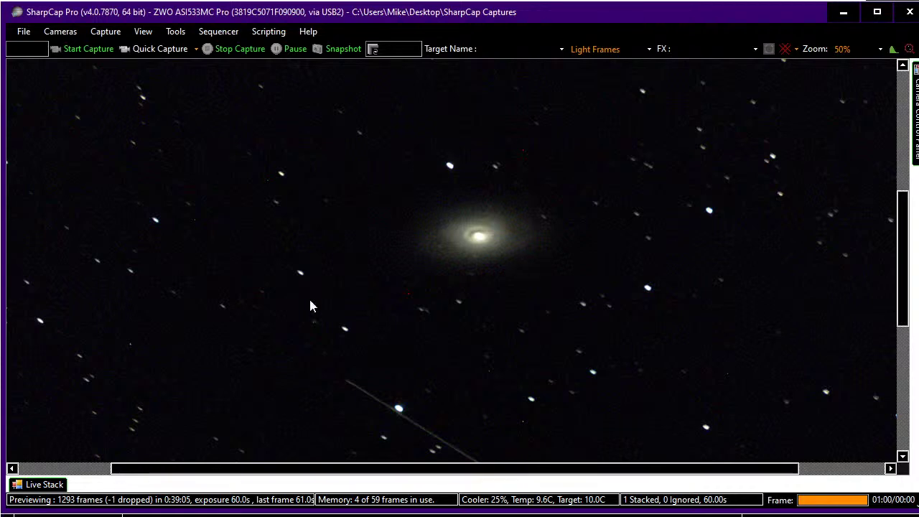
pyautogui.click(56, 488)
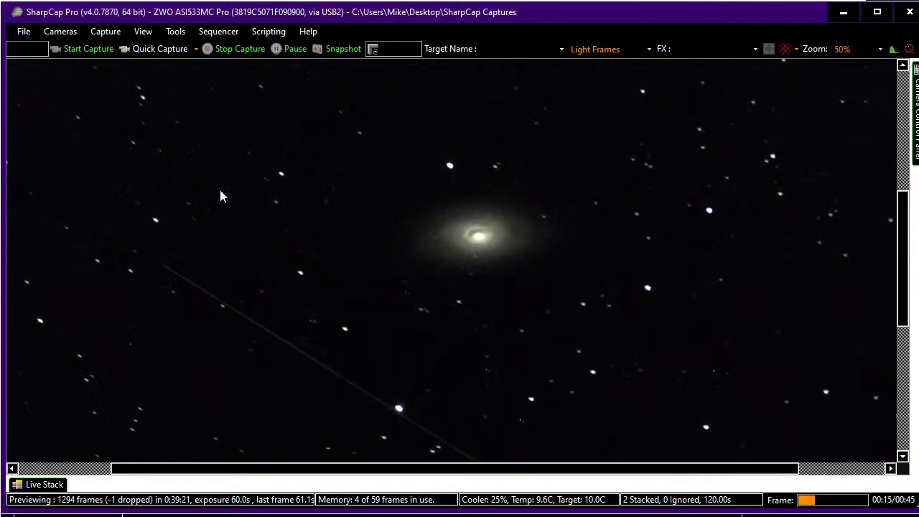
pyautogui.moveTo(65, 488)
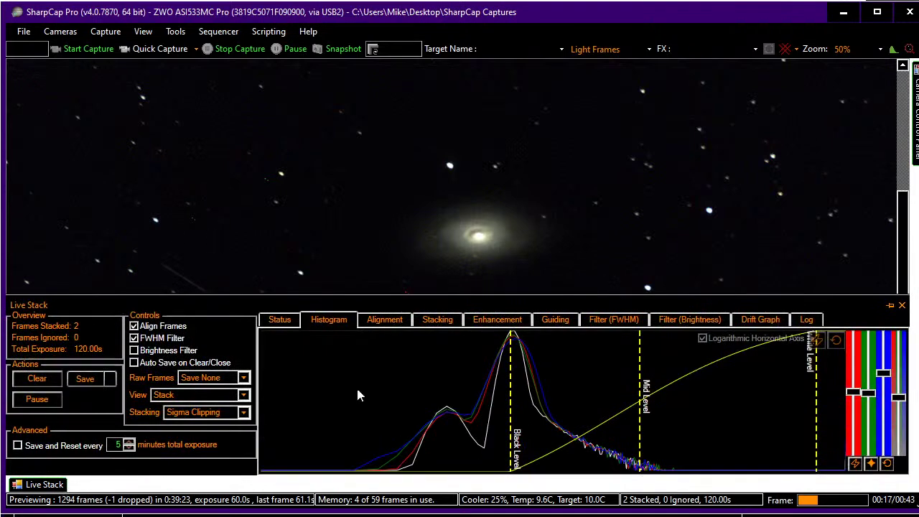
pyautogui.click(609, 321)
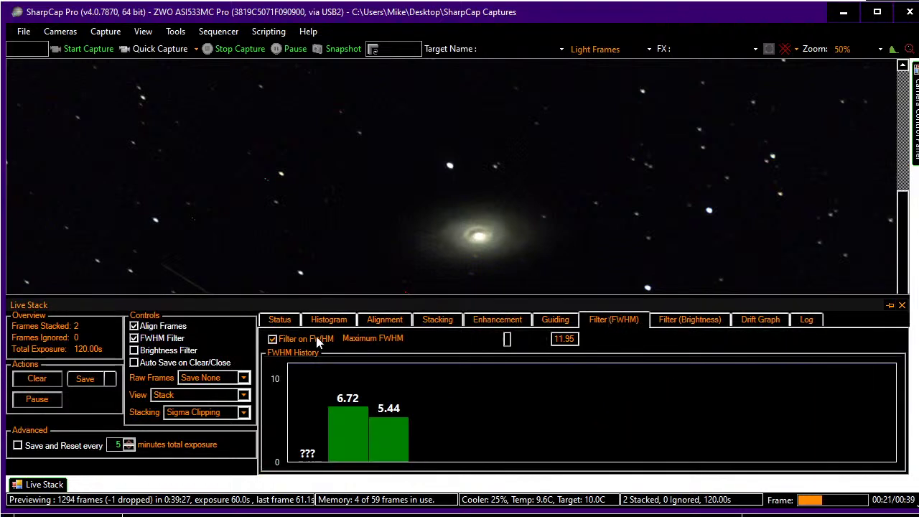
pyautogui.click(344, 321)
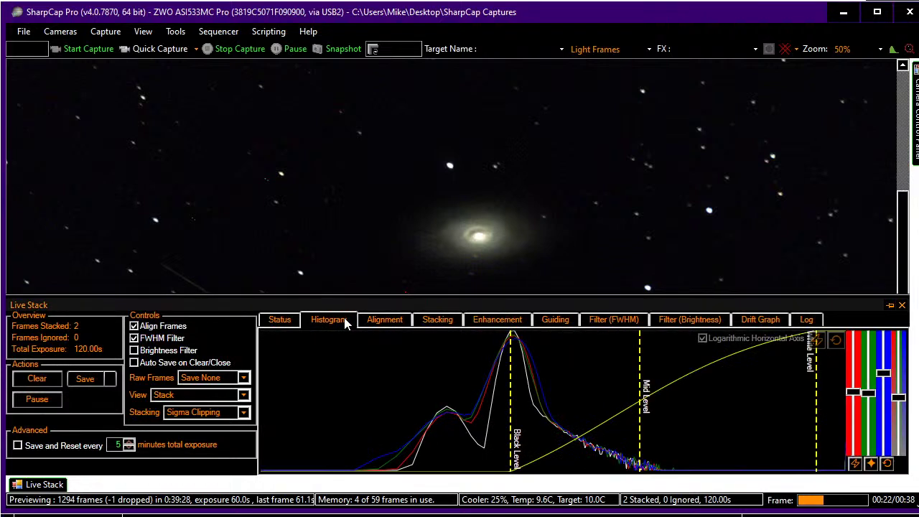
pyautogui.click(284, 259)
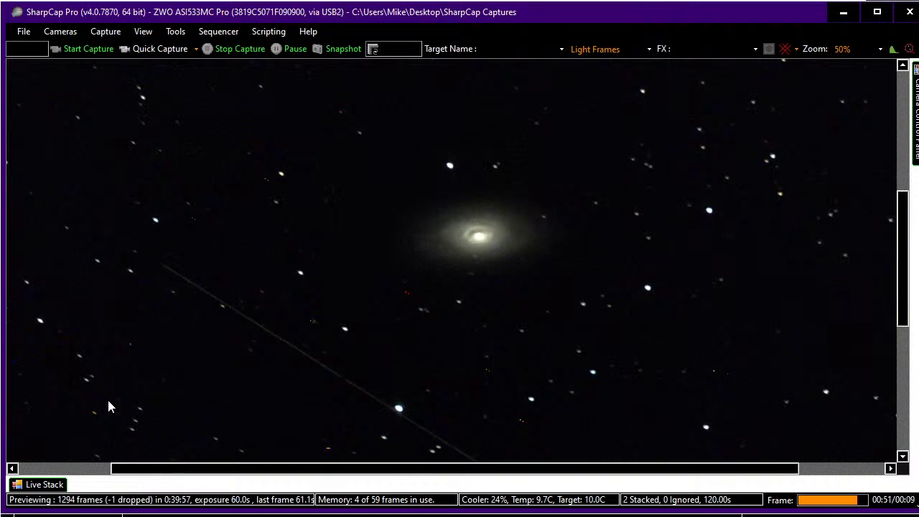
# Clear the live stack to restart stacking M64, and switch briefly to OBS and back to SharpCap
pyautogui.click(45, 485)
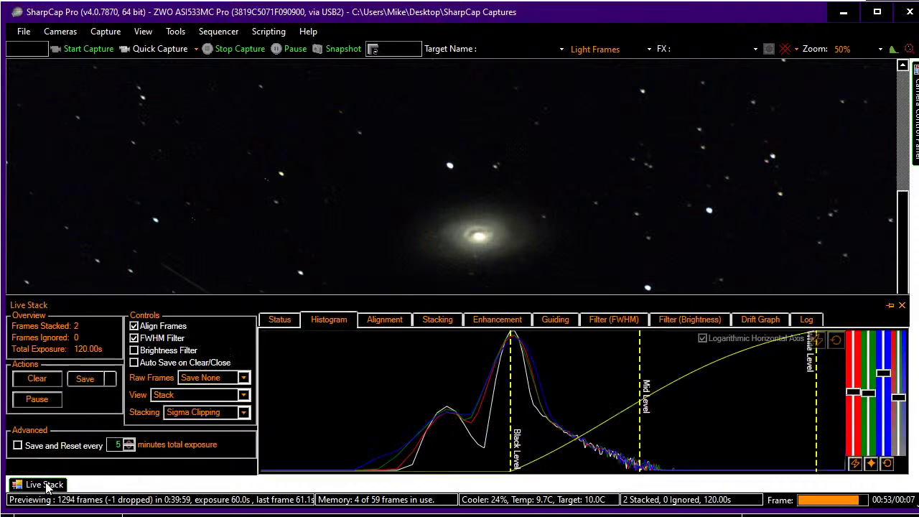
pyautogui.click(54, 381)
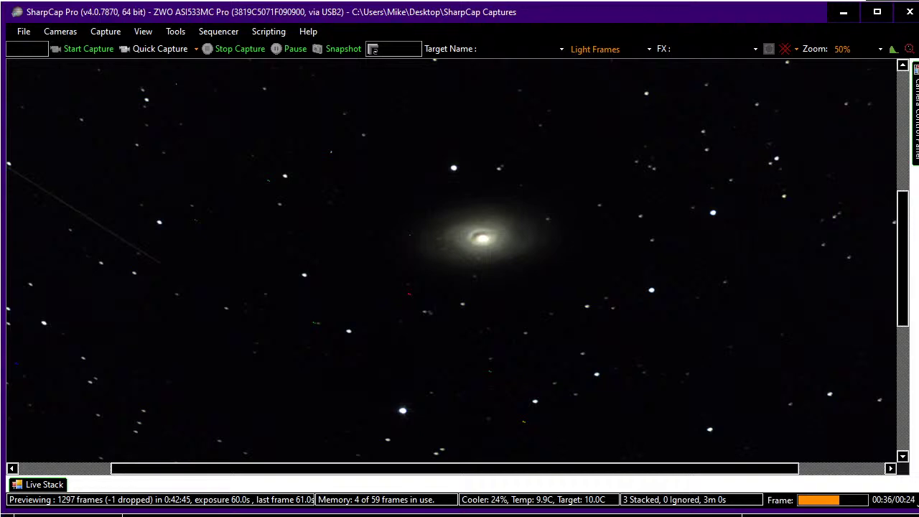
pyautogui.hotkey('alt', 'Tab')
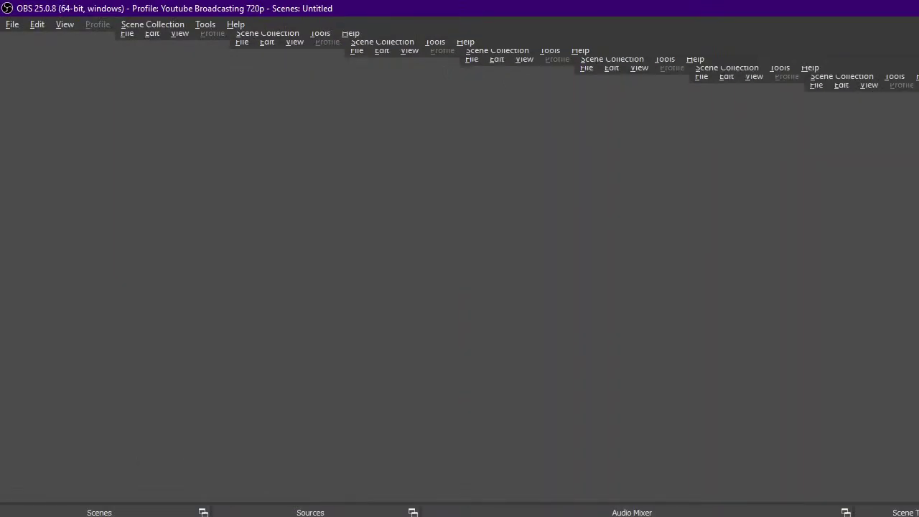
pyautogui.hotkey('alt', 'Tab')
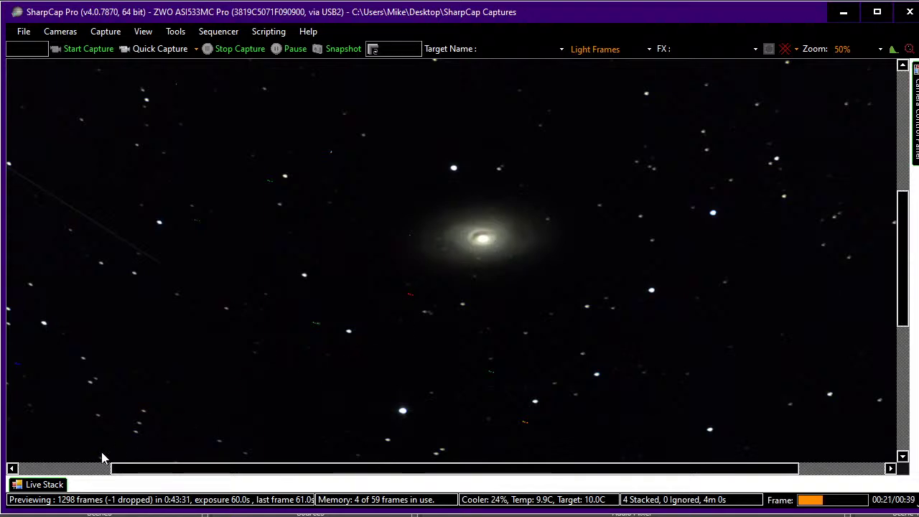
# Brighten M64 by lowering the live stack histogram's mid level slightly, and apply the automatic colour balance
pyautogui.click(60, 484)
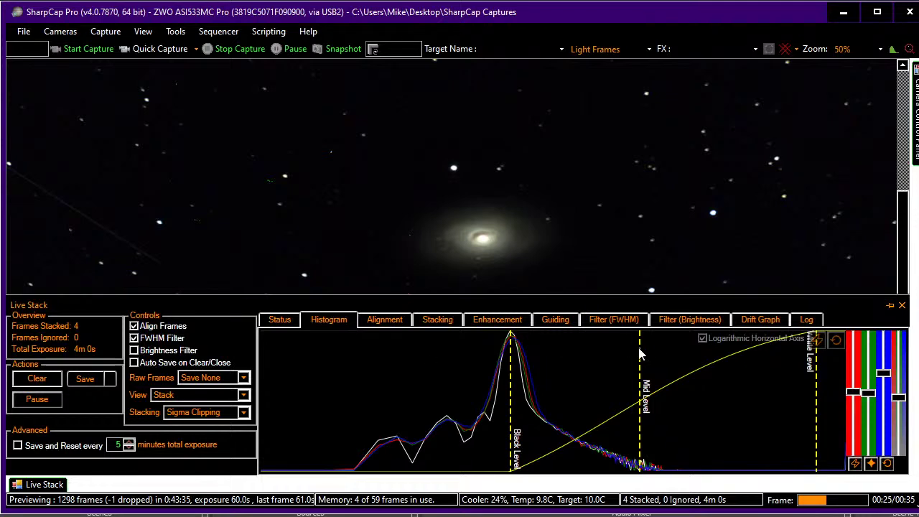
pyautogui.moveTo(639, 352); pyautogui.dragTo(602, 352)
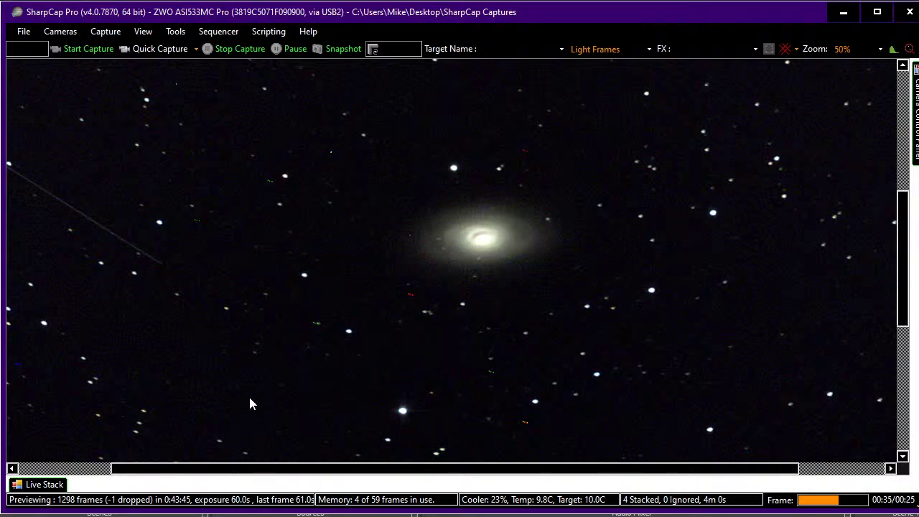
pyautogui.click(60, 485)
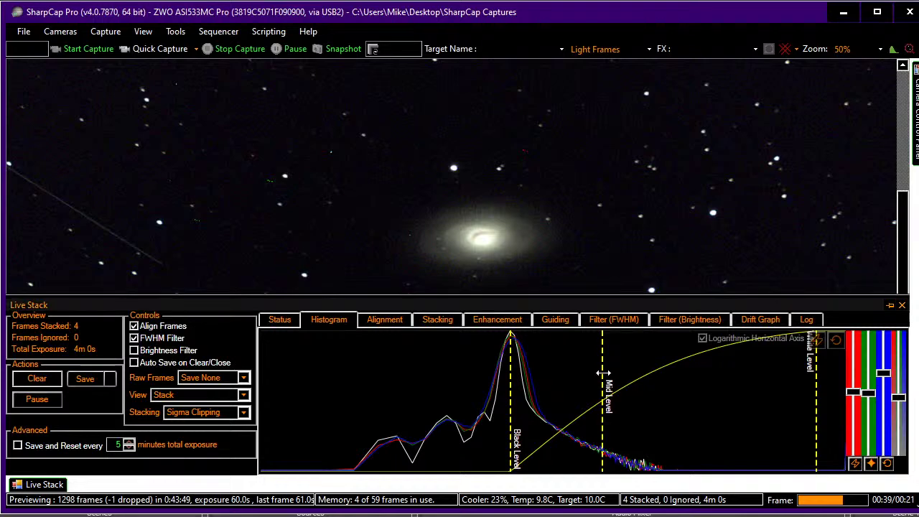
pyautogui.moveTo(603, 374); pyautogui.dragTo(615, 373)
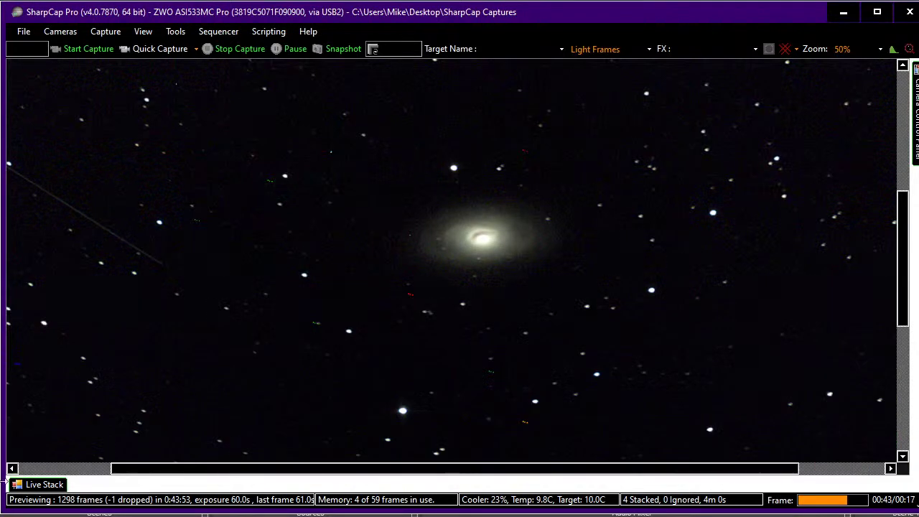
pyautogui.moveTo(57, 486)
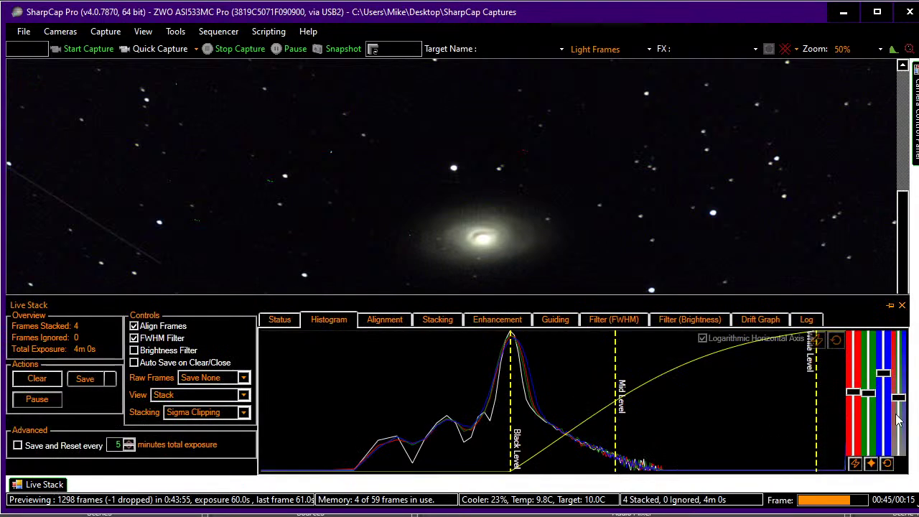
pyautogui.click(854, 465)
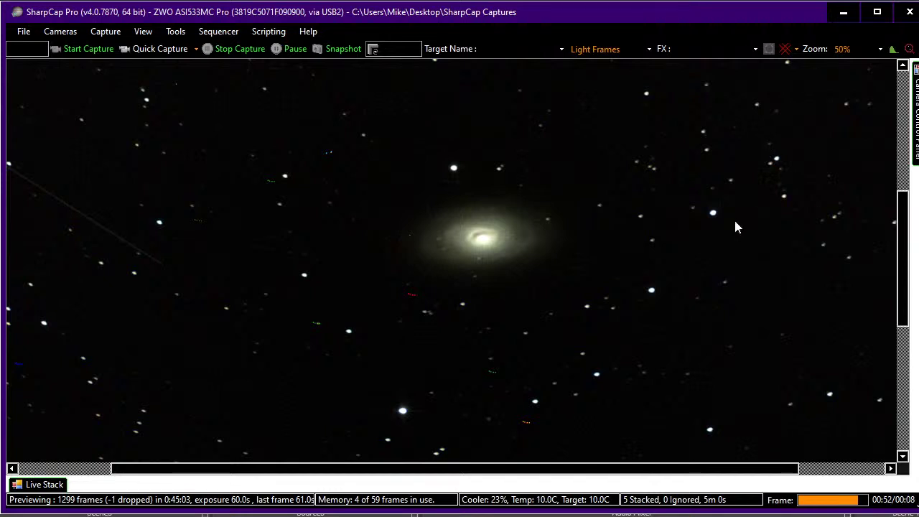
# Enlarge the view of M64 to 66% and check the live stack's histogram
pyautogui.scroll(1, 735, 224)
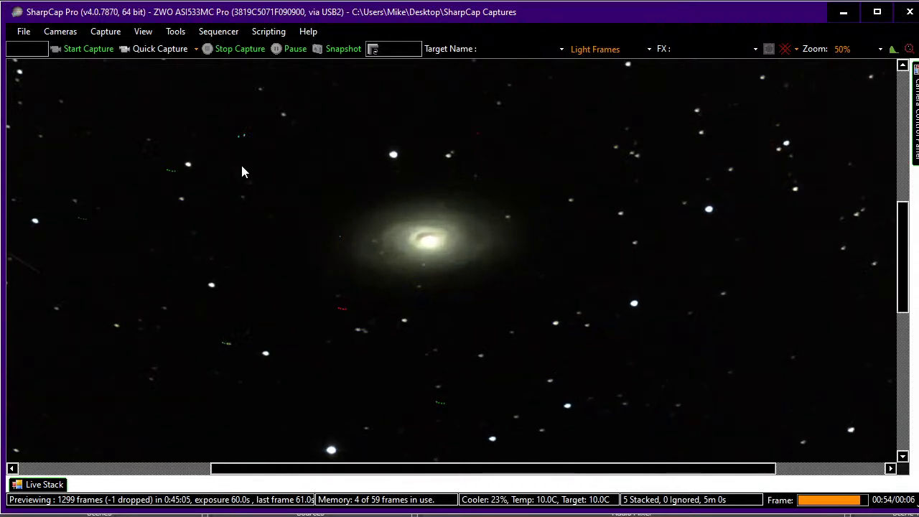
pyautogui.scroll(1, 242, 171)
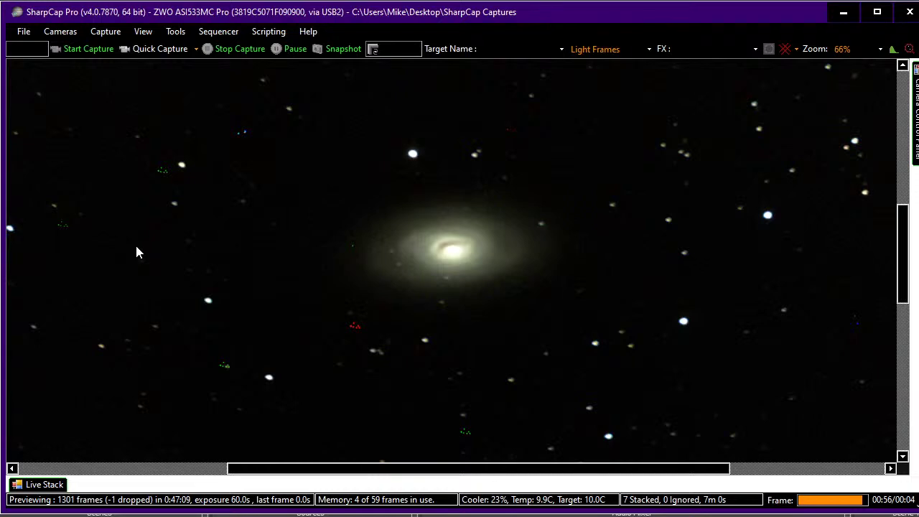
pyautogui.click(54, 487)
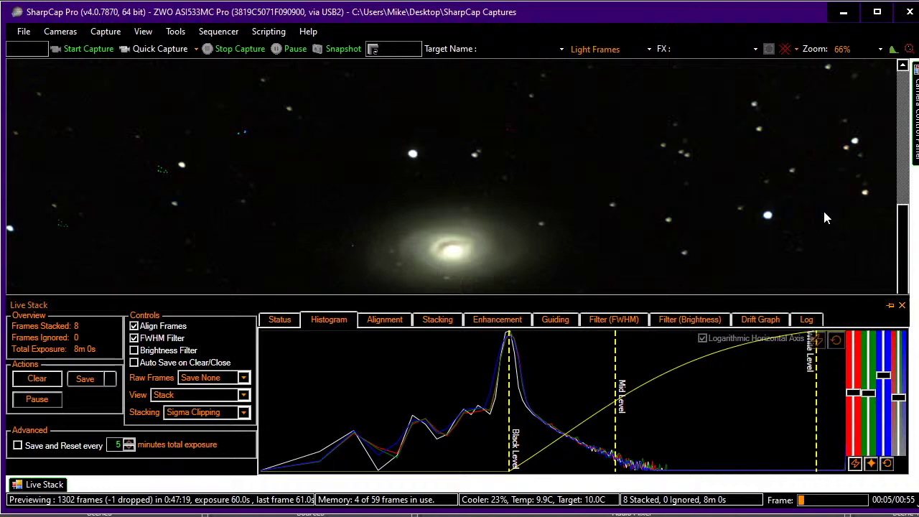
# Review the camera's preprocessing settings and the list of dark frames available for subtraction
pyautogui.moveTo(915, 122)
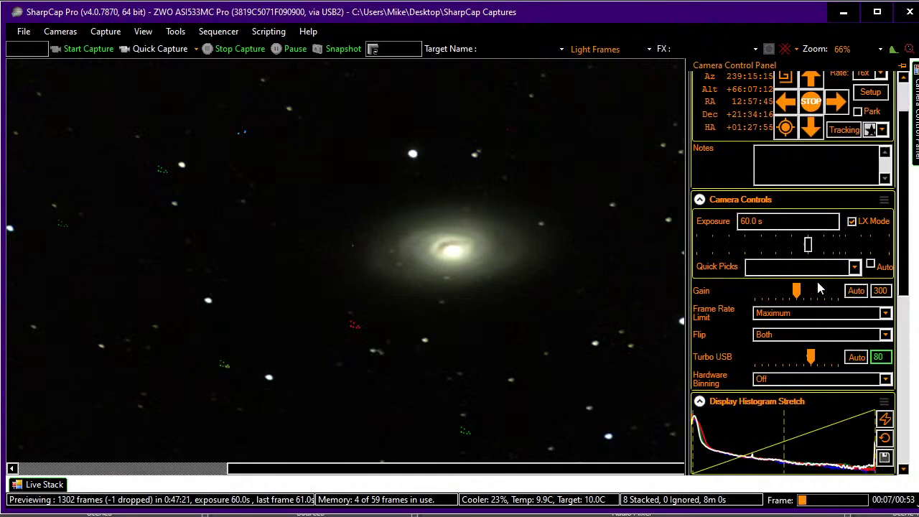
pyautogui.scroll(-4, 749, 323)
pyautogui.scroll(3, 747, 316)
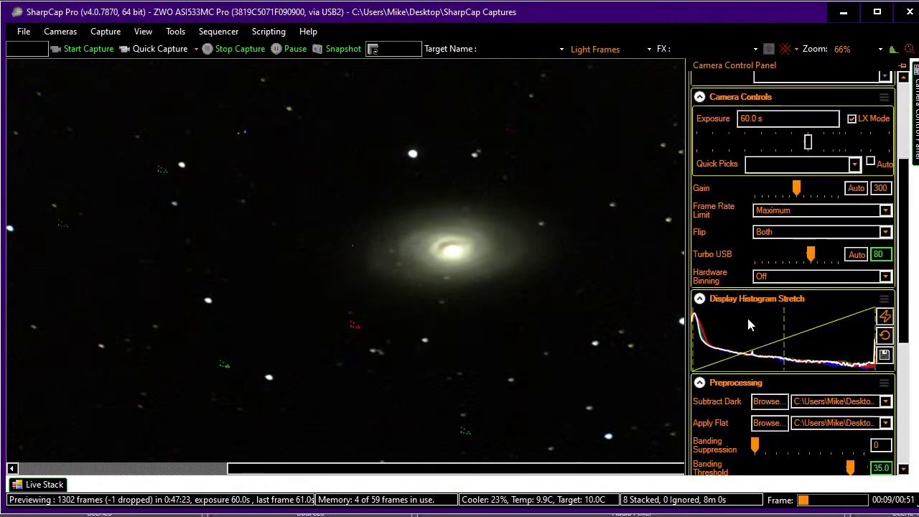
pyautogui.click(847, 403)
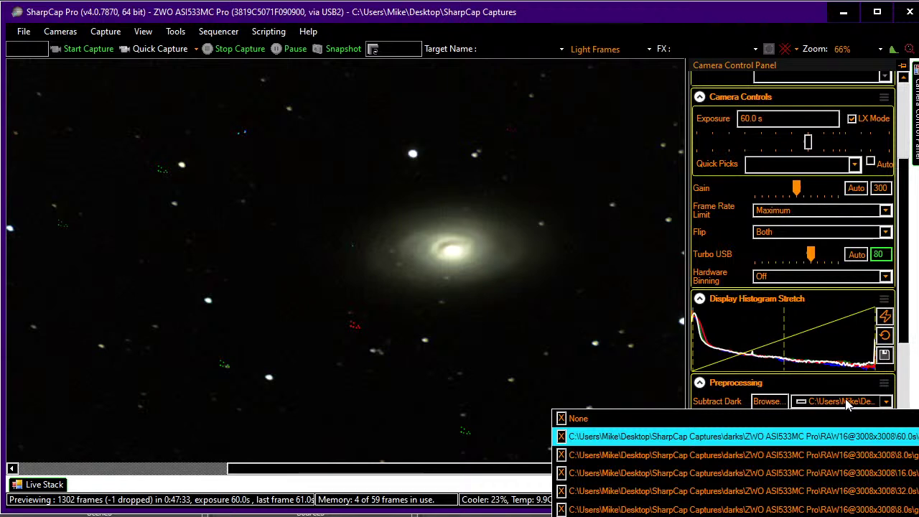
pyautogui.click(619, 281)
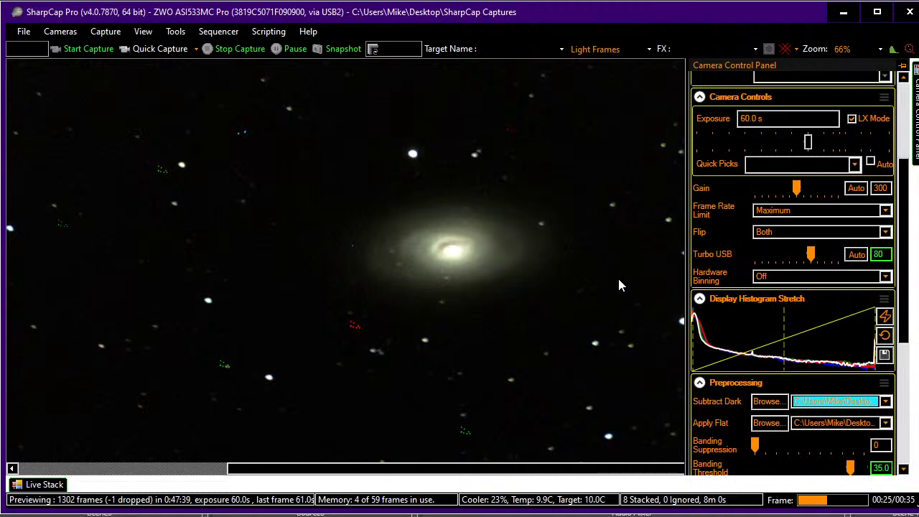
pyautogui.click(620, 165)
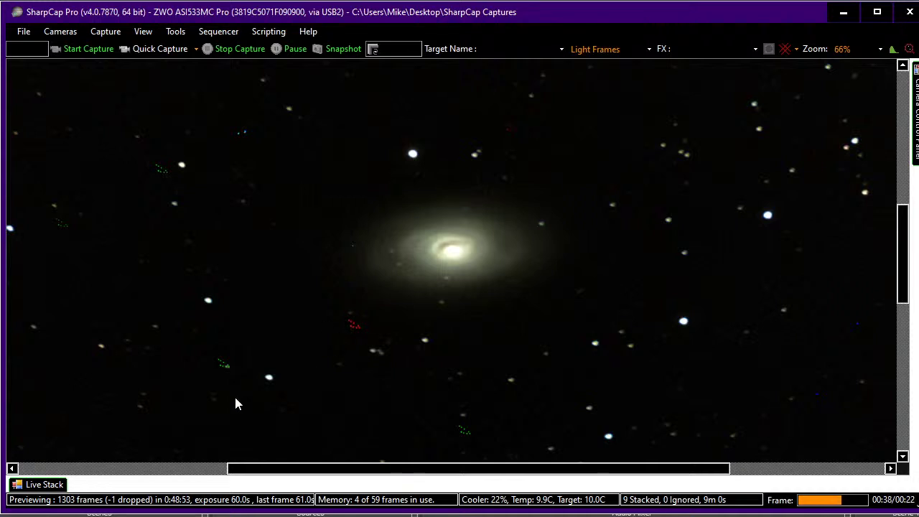
# Darken the M64 live stack a little by raising the histogram's mid level slightly
pyautogui.click(41, 485)
pyautogui.click(51, 489)
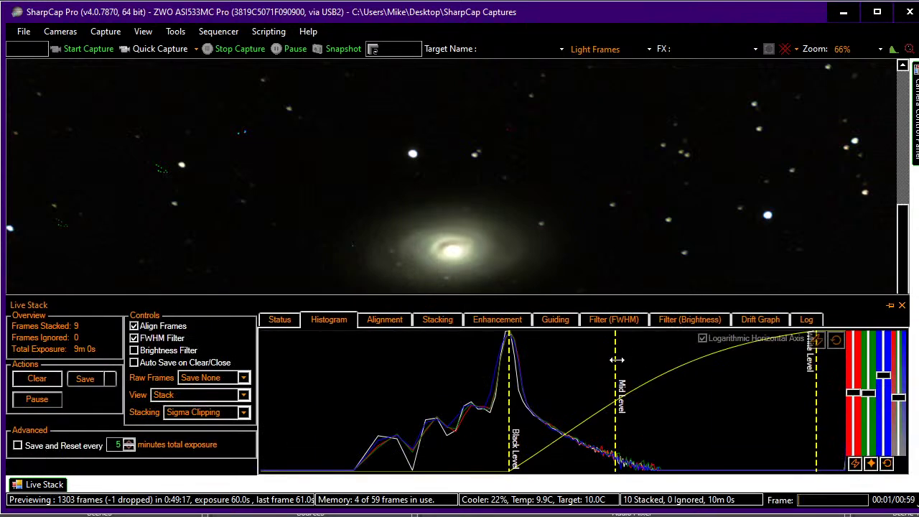
pyautogui.moveTo(618, 360); pyautogui.dragTo(628, 360)
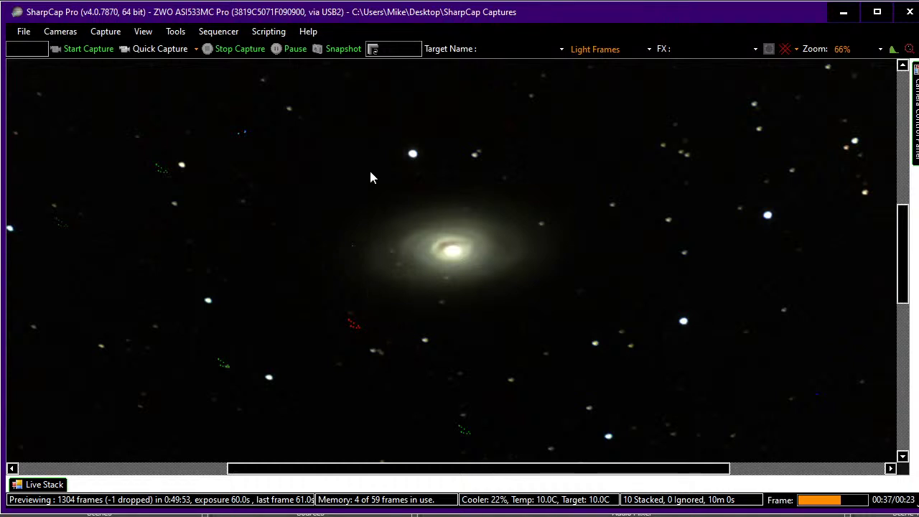
# Run the recent sequence Next Target 533.scs, dismiss its progress window, and reduce the preview zoom to 25%
pyautogui.click(208, 30)
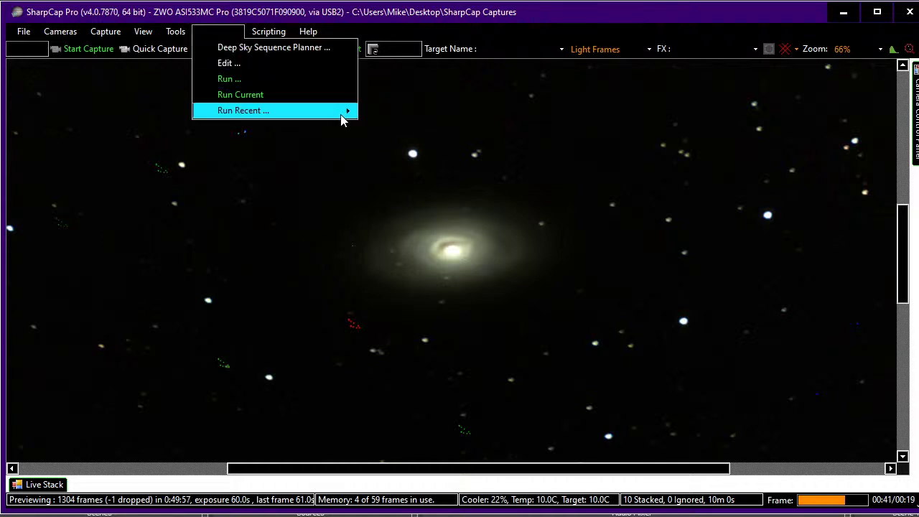
pyautogui.moveTo(343, 114)
pyautogui.click(420, 144)
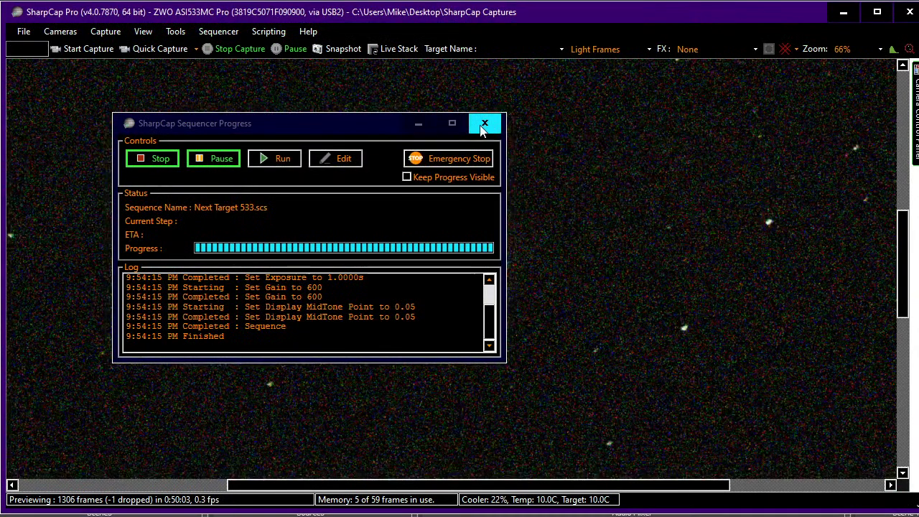
pyautogui.click(484, 124)
pyautogui.scroll(-3, 627, 230)
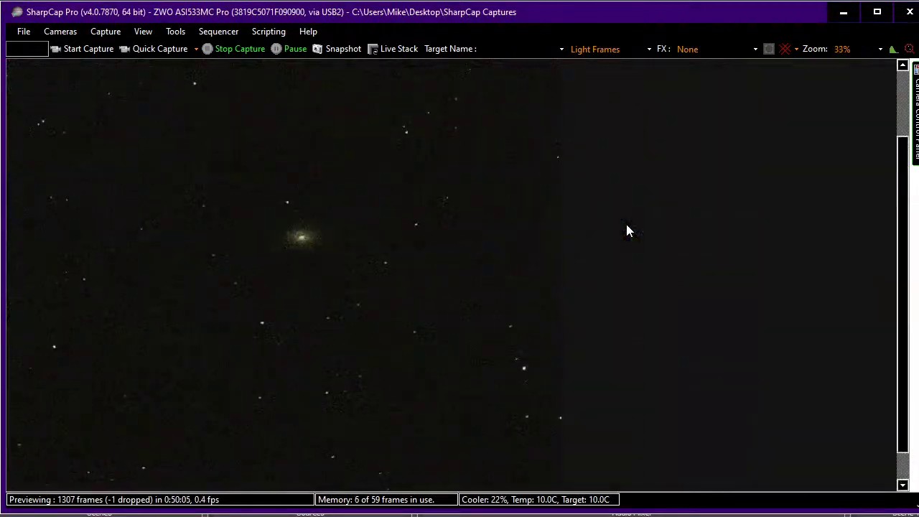
# Switch to the June 2021 EAA challenge page in Firefox and review the medium targets M16, the Pillars of Creation and M17
pyautogui.hotkey('alt', 'Tab')
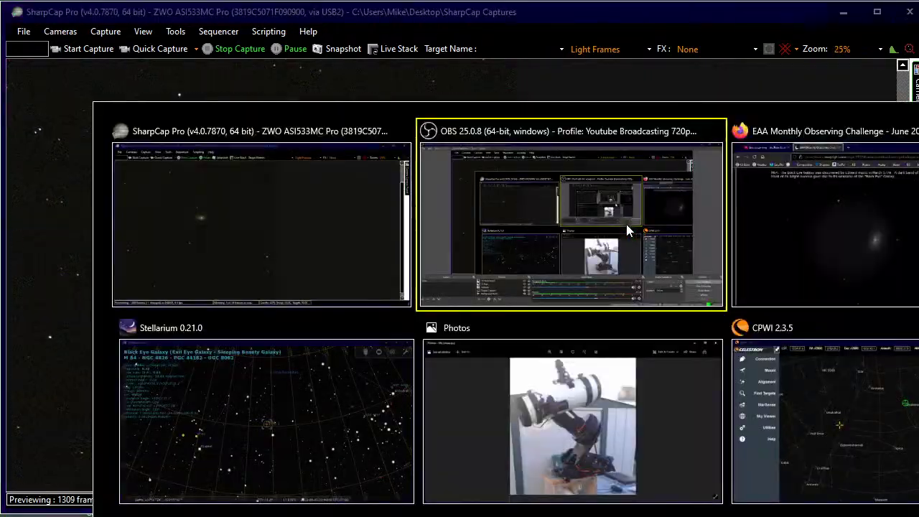
pyautogui.hotkey('alt', 'Tab')
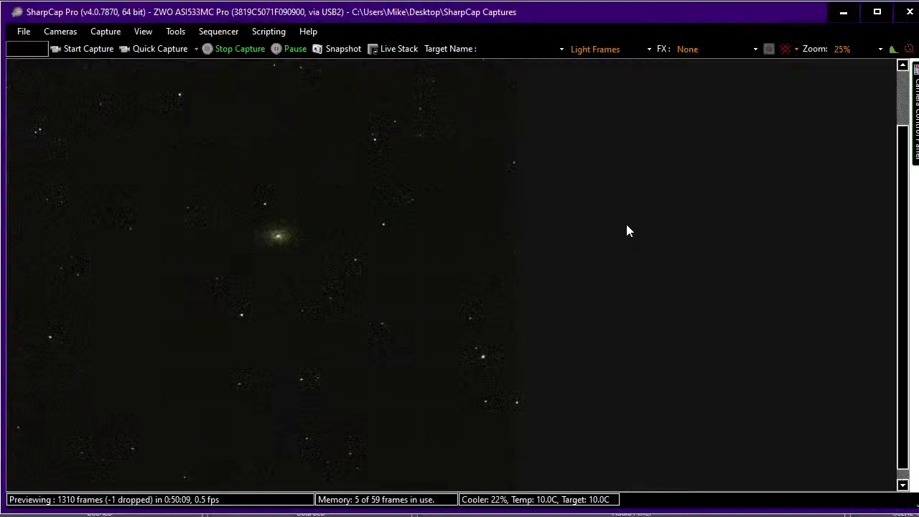
pyautogui.hotkey('alt', 'Tab')
pyautogui.hotkey('alt', 'Tab')
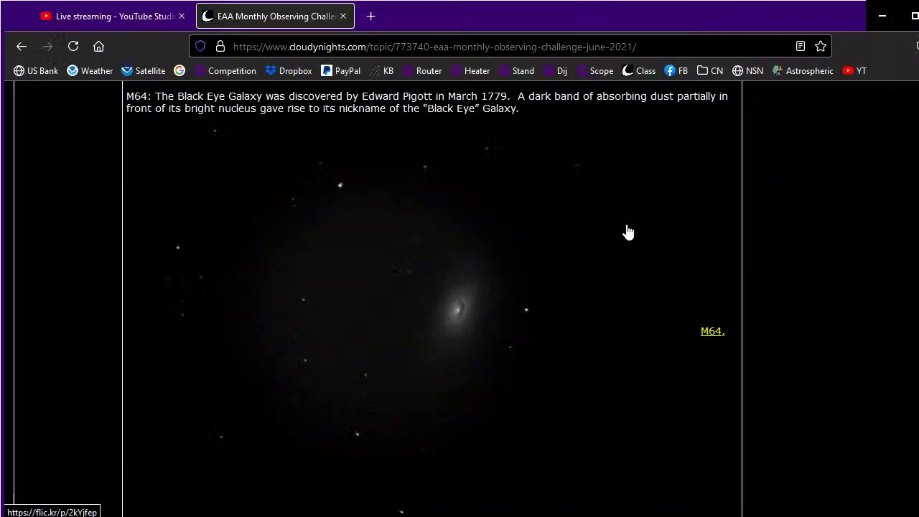
pyautogui.scroll(5, 617, 247)
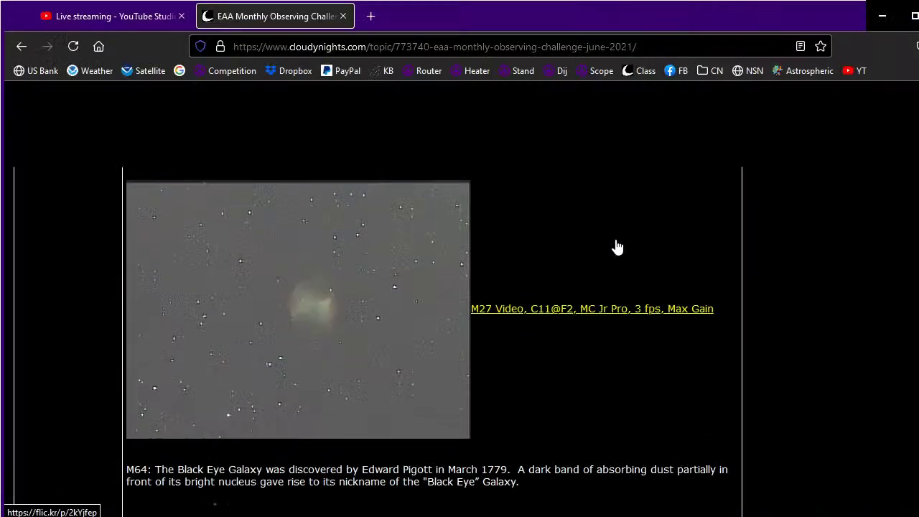
pyautogui.click(615, 247)
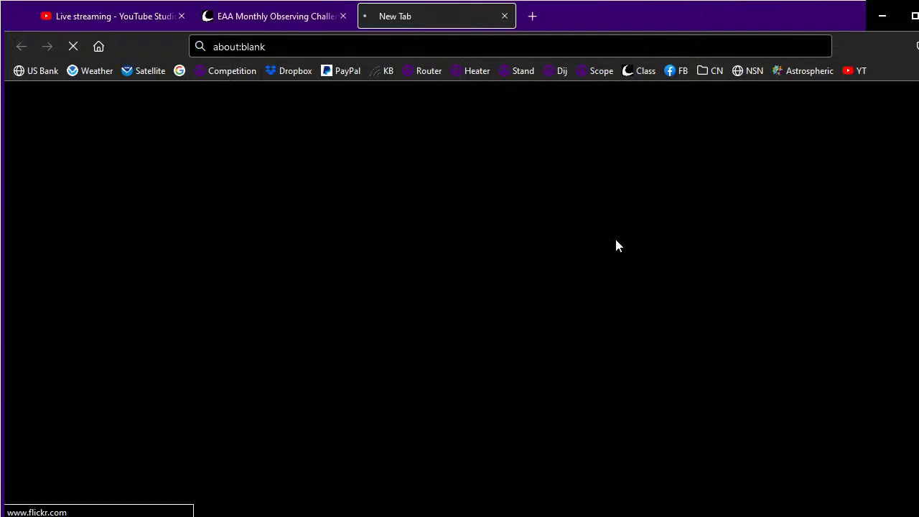
pyautogui.click(505, 16)
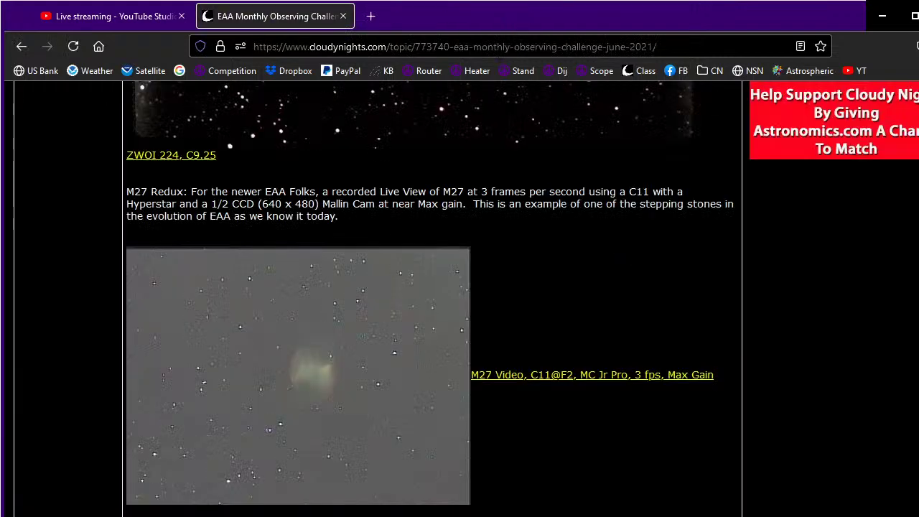
pyautogui.scroll(-5, 484, 281)
pyautogui.scroll(-5, 484, 280)
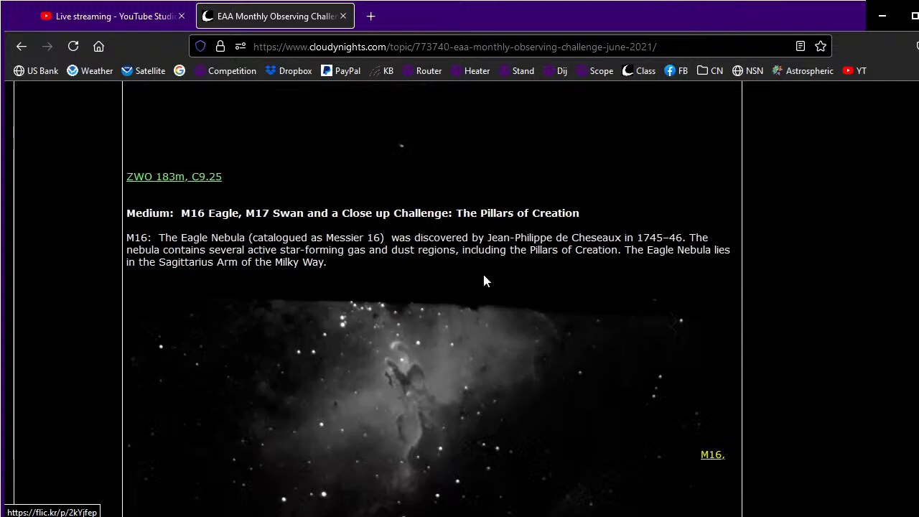
pyautogui.scroll(-1, 484, 281)
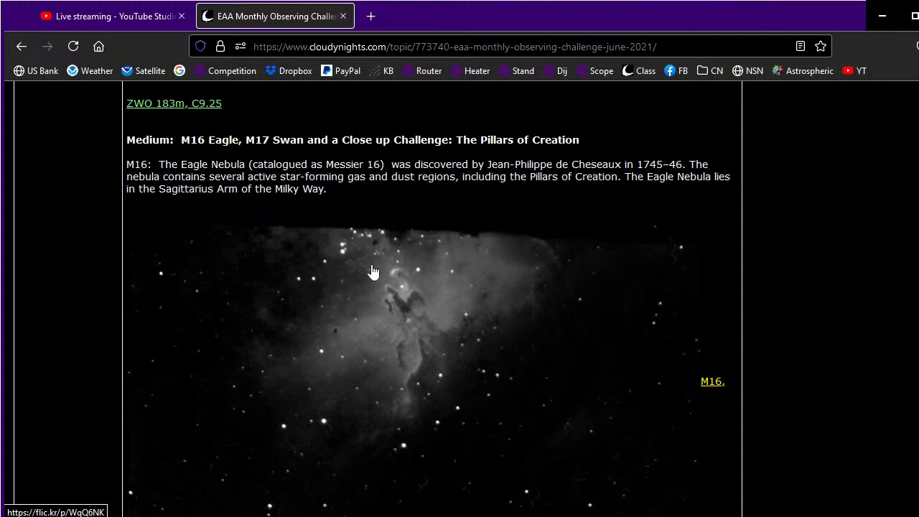
pyautogui.scroll(-5, 405, 256)
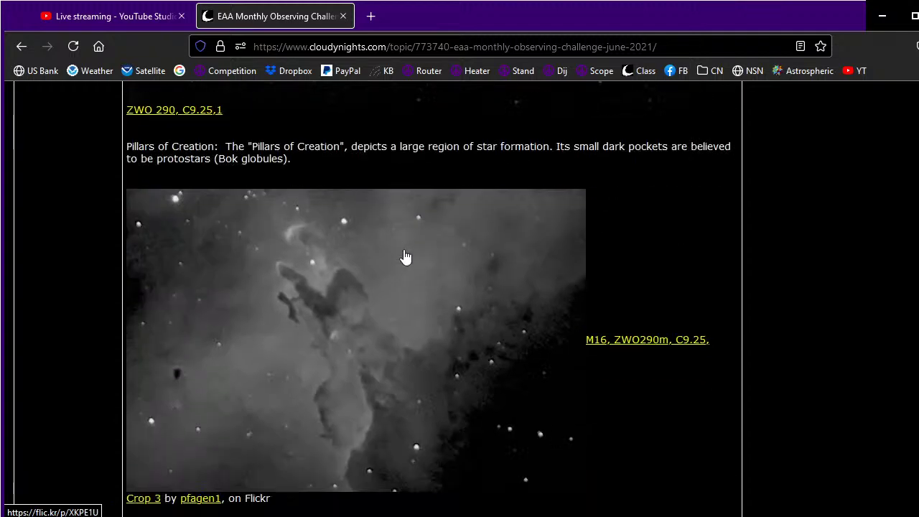
pyautogui.scroll(-5, 404, 257)
pyautogui.scroll(10, 405, 256)
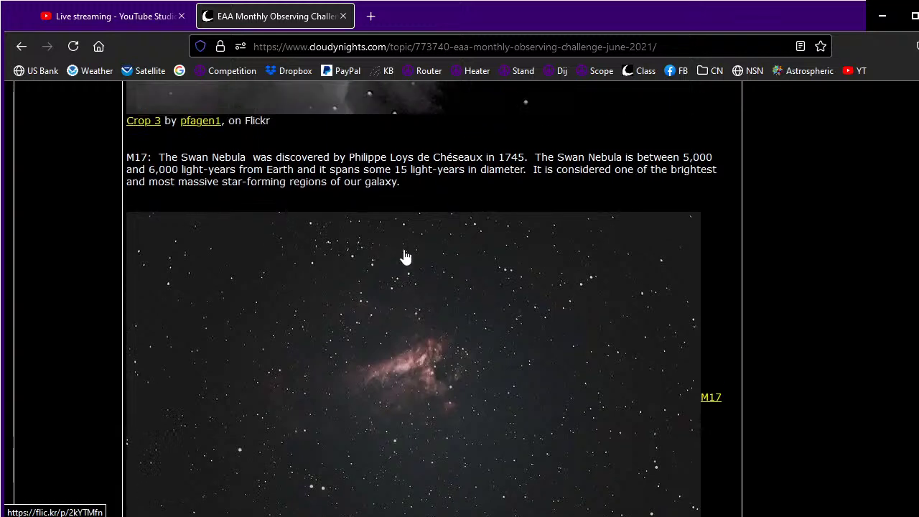
# Switch to Stellarium and widen the view from M64 to a 163° field covering the southern sky
pyautogui.hotkey('alt', 'Tab')
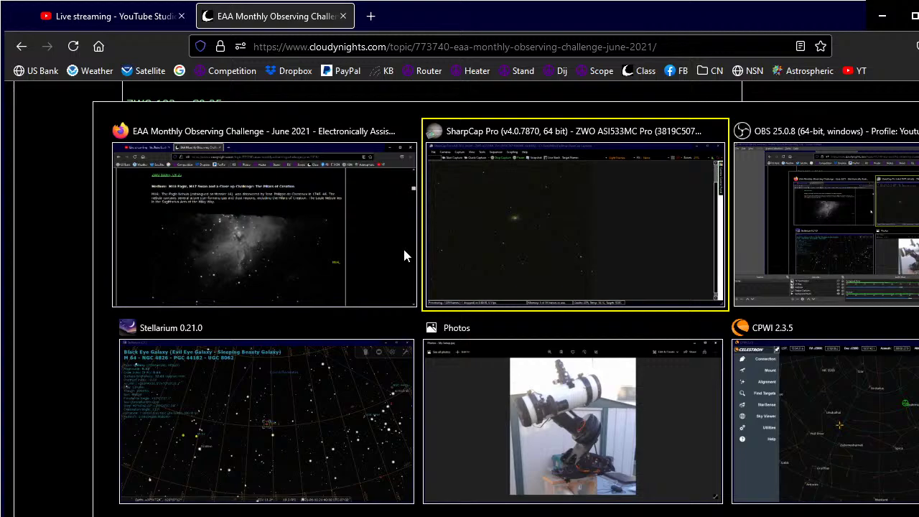
pyautogui.press('Tab')
pyautogui.press('Tab')
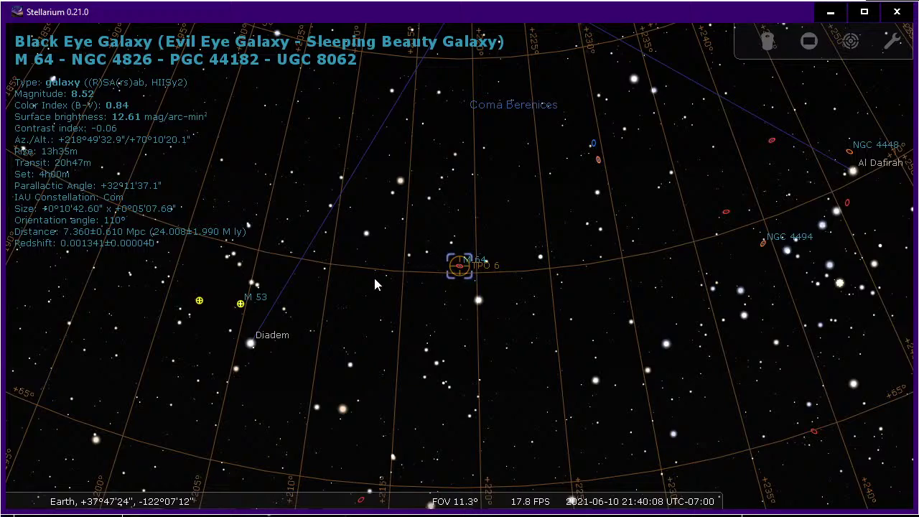
pyautogui.scroll(-5, 540, 309)
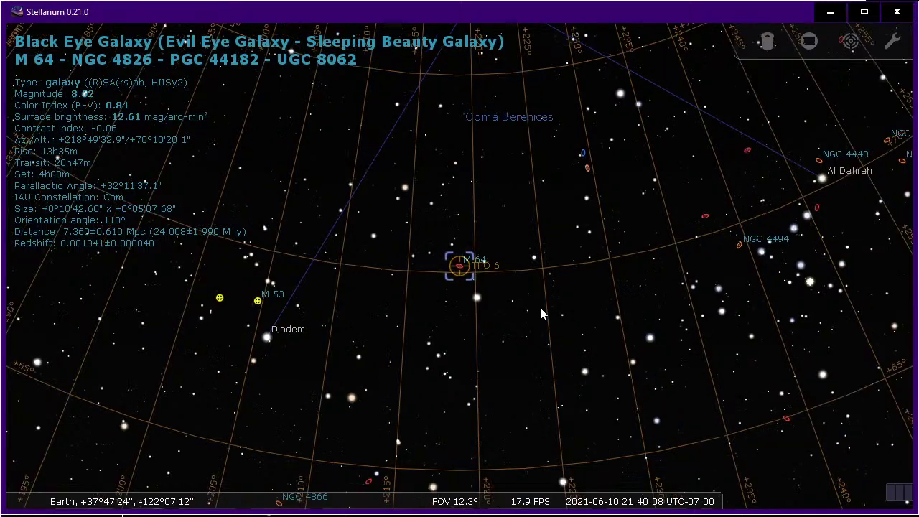
pyautogui.scroll(-3, 540, 304)
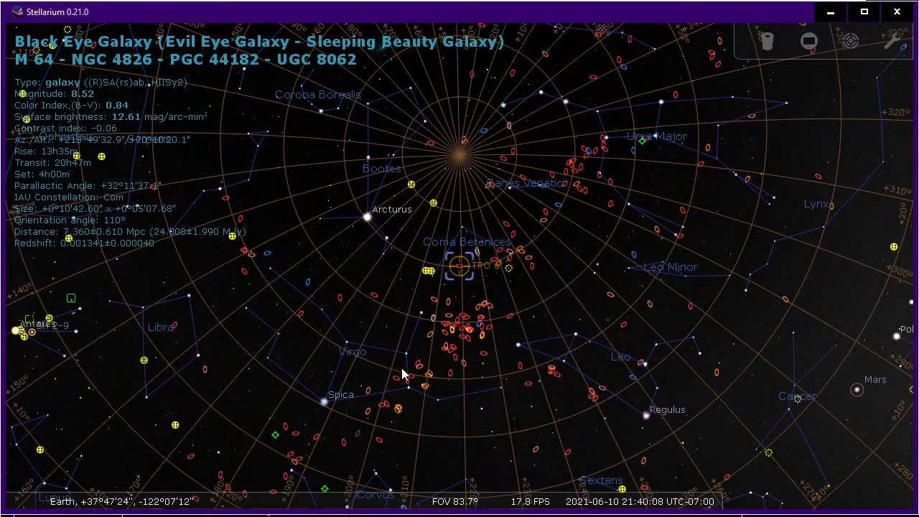
pyautogui.scroll(-3, 400, 372)
pyautogui.scroll(-3, 400, 372)
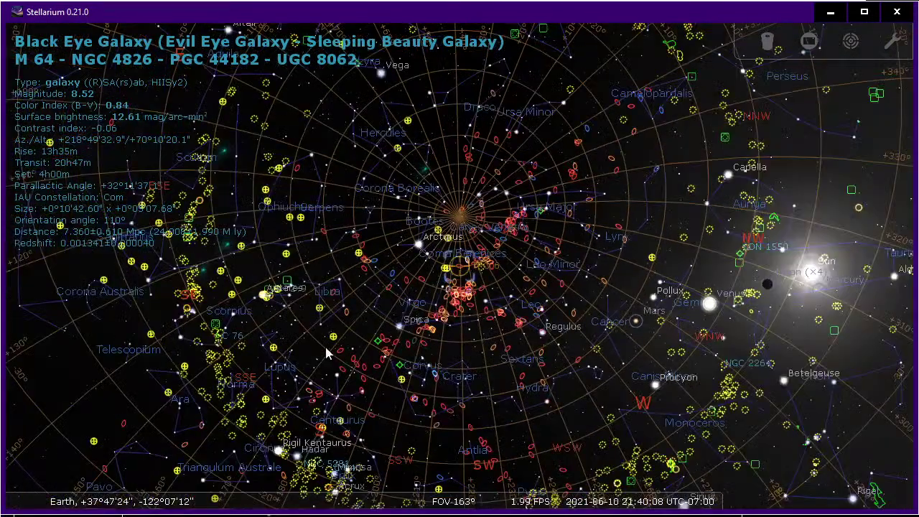
pyautogui.press('Down')
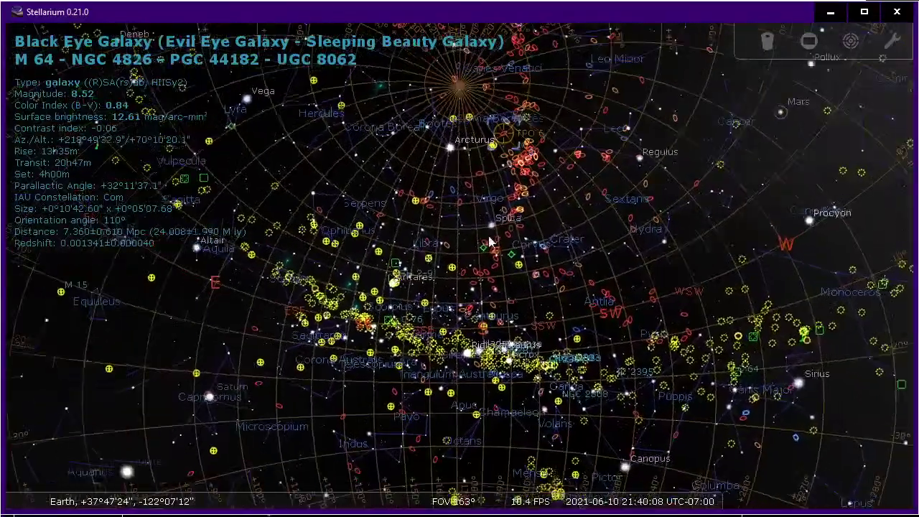
# Narrow the sky view from the southern horizon to a 13.4° field along the Milky Way between Scutum and Sagittarius
pyautogui.scroll(5, 386, 290)
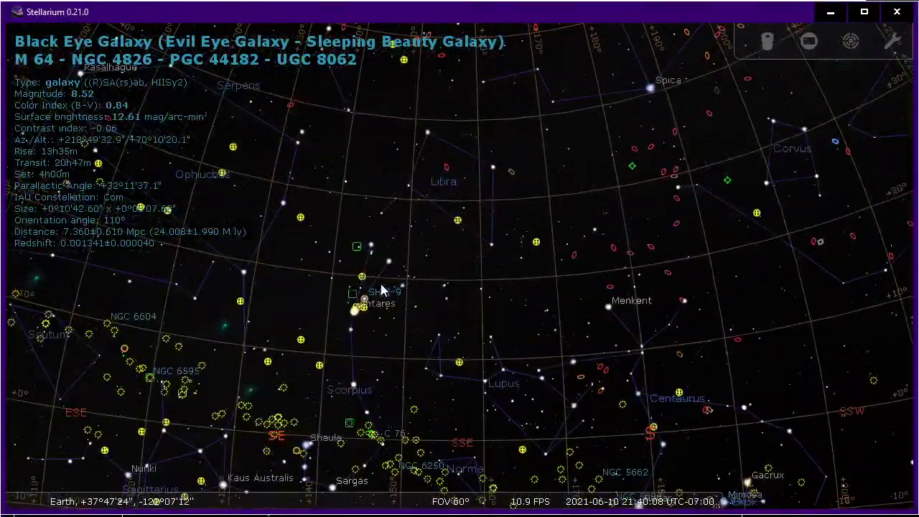
pyautogui.moveTo(382, 307); pyautogui.dragTo(540, 170)
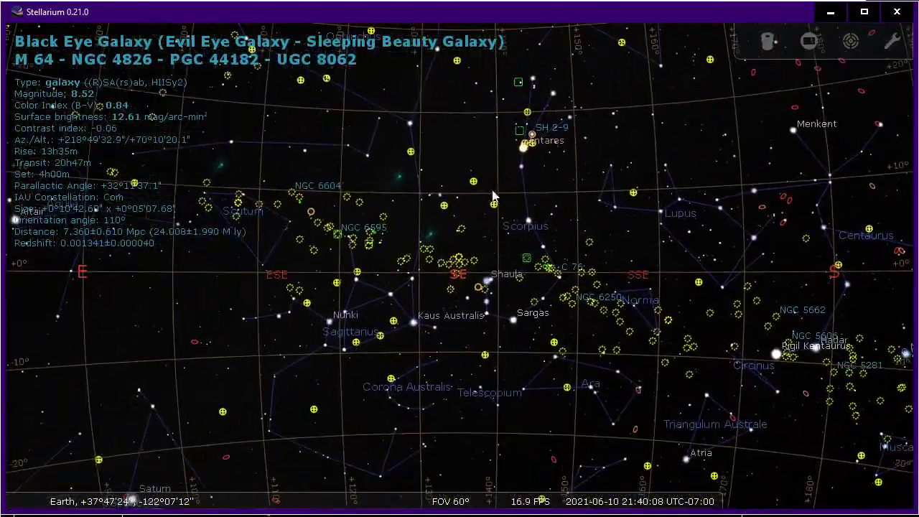
pyautogui.scroll(3, 485, 189)
pyautogui.moveTo(438, 184); pyautogui.dragTo(484, 410)
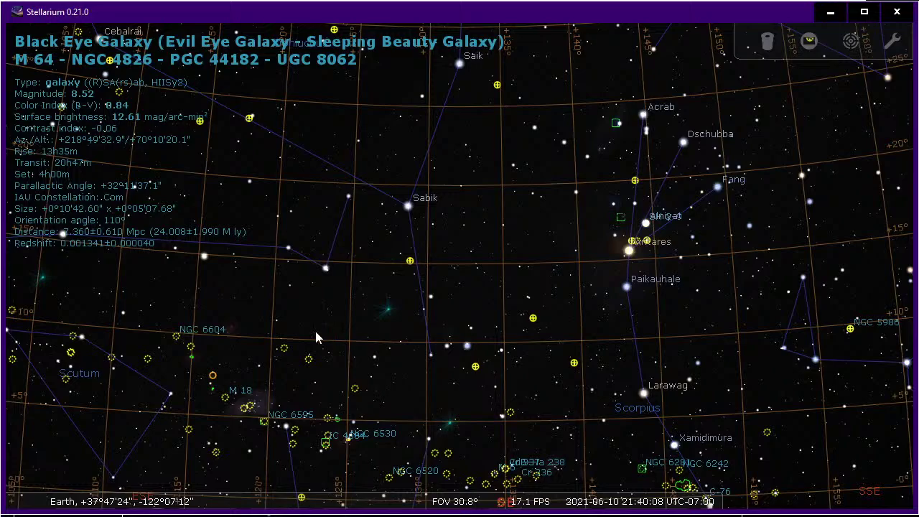
pyautogui.moveTo(318, 335); pyautogui.dragTo(405, 202)
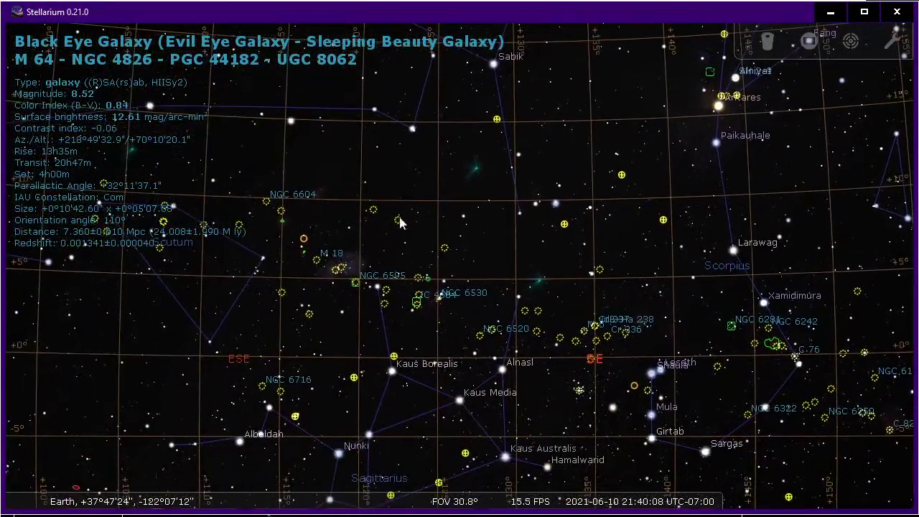
pyautogui.scroll(3, 316, 274)
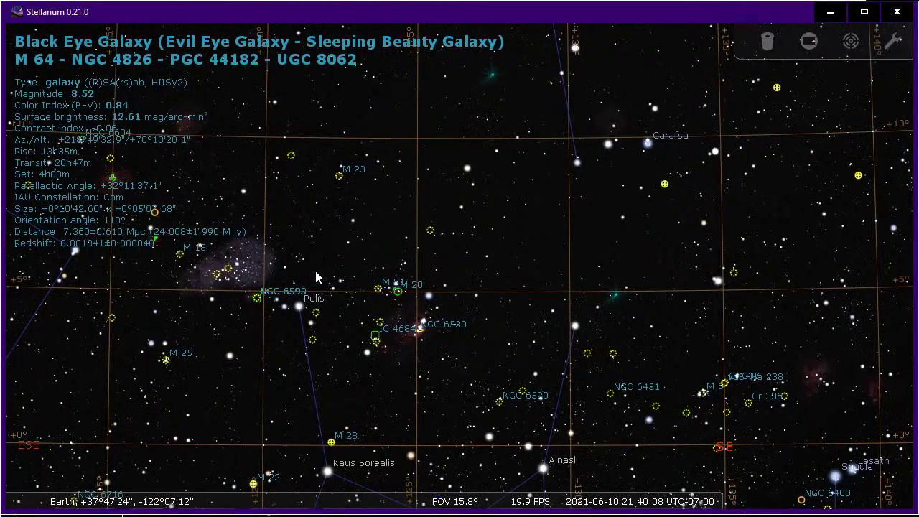
pyautogui.scroll(1, 317, 278)
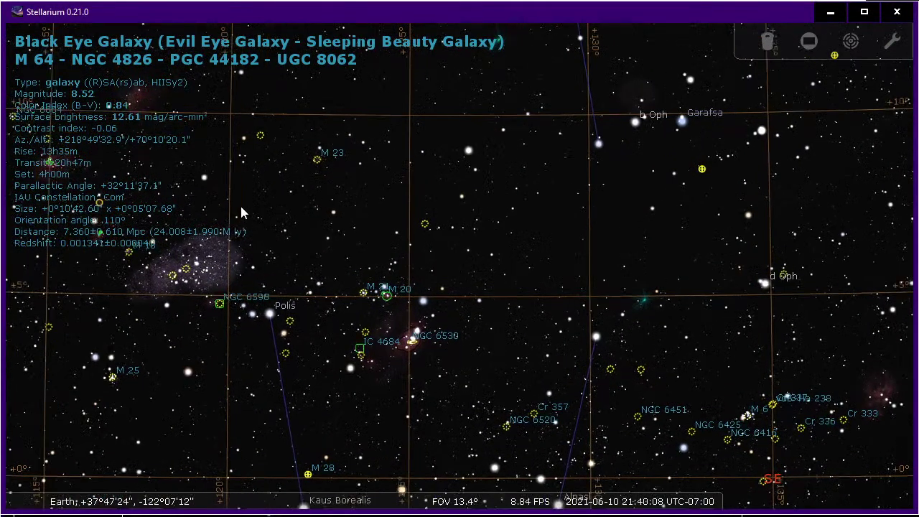
pyautogui.moveTo(242, 212); pyautogui.dragTo(565, 180)
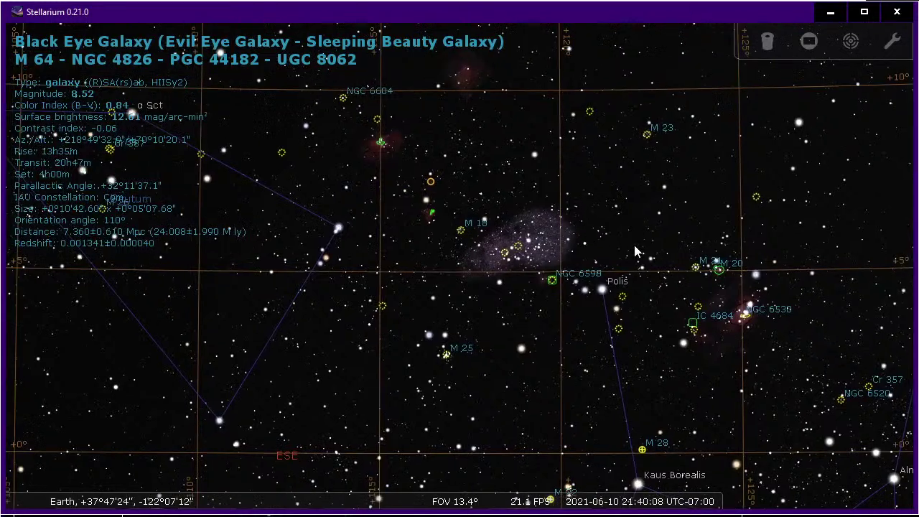
# Search the sky around Scutum, M 18 and M 23 for the nebulae M16 and M17, narrowing the field to 8.12°
pyautogui.press('Left')
pyautogui.press('Up')
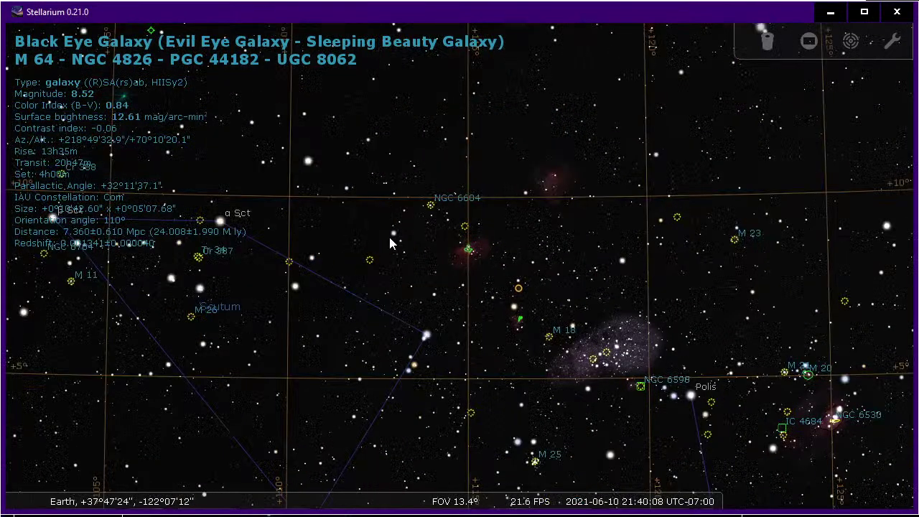
pyautogui.moveTo(390, 239); pyautogui.dragTo(420, 251)
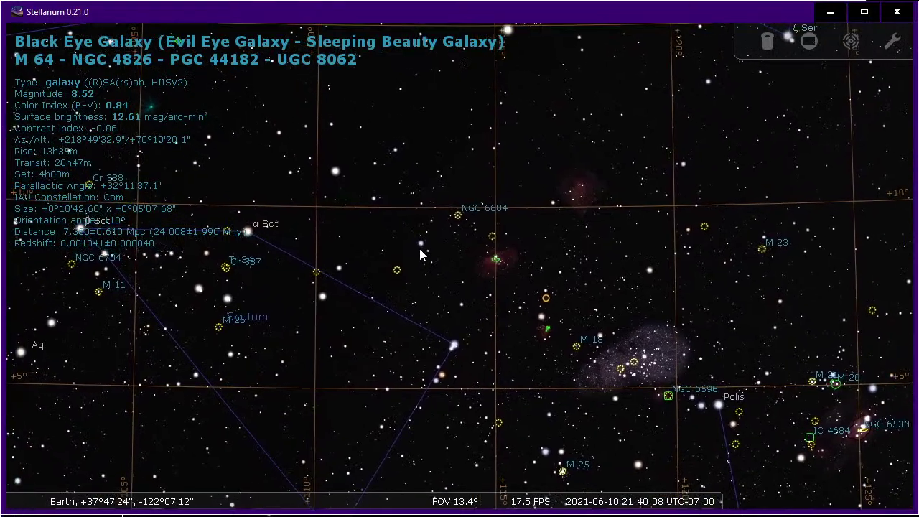
pyautogui.press('Left')
pyautogui.press('Up')
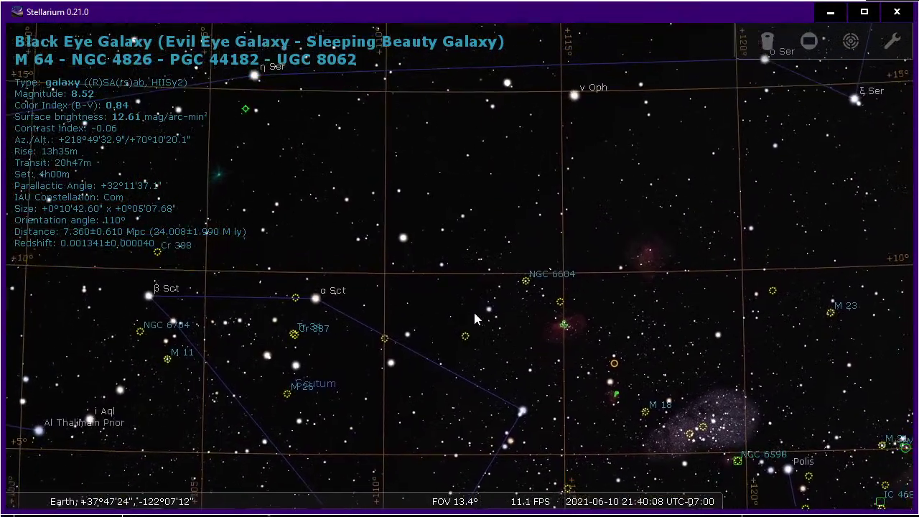
pyautogui.moveTo(475, 314); pyautogui.dragTo(202, 260)
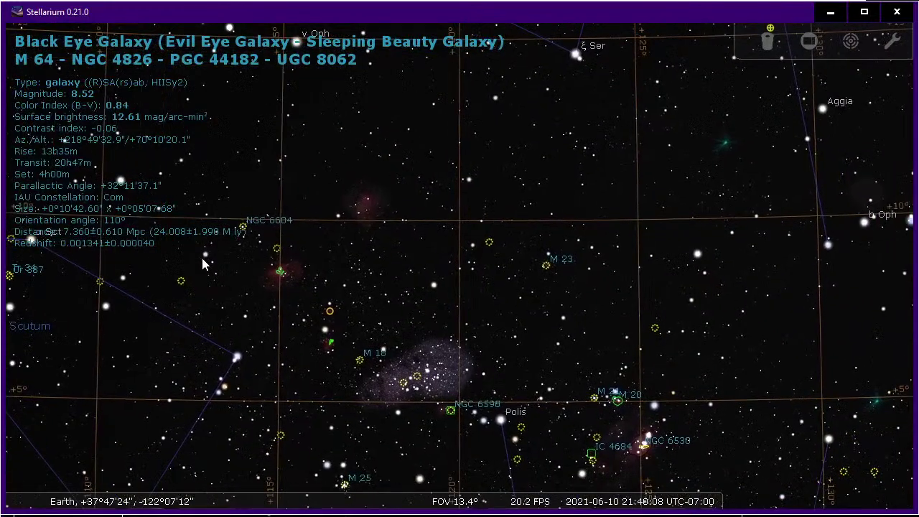
pyautogui.press('Right')
pyautogui.press('Down')
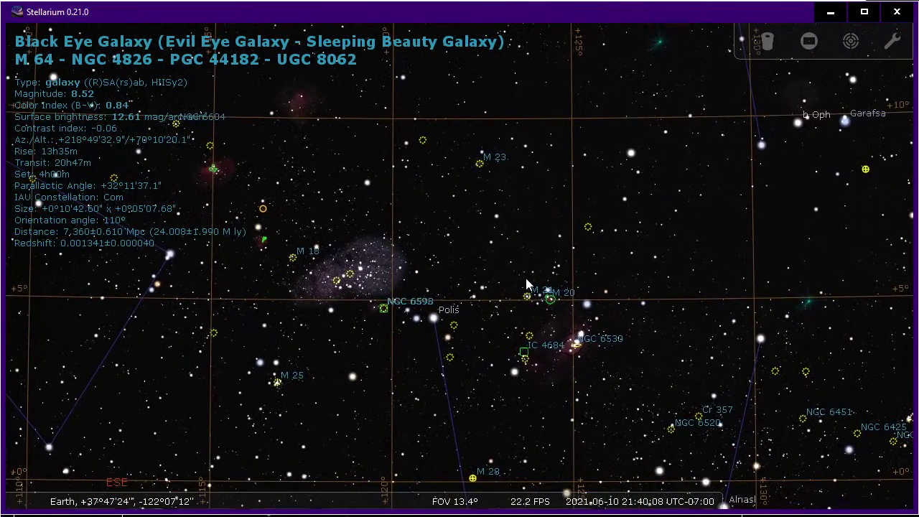
pyautogui.scroll(2, 526, 284)
pyautogui.scroll(1, 526, 244)
pyautogui.moveTo(531, 187)
pyautogui.mouseDown()
pyautogui.moveTo(542, 166)
pyautogui.moveTo(560, 271)
pyautogui.moveTo(549, 199)
pyautogui.moveTo(532, 174)
pyautogui.mouseUp()
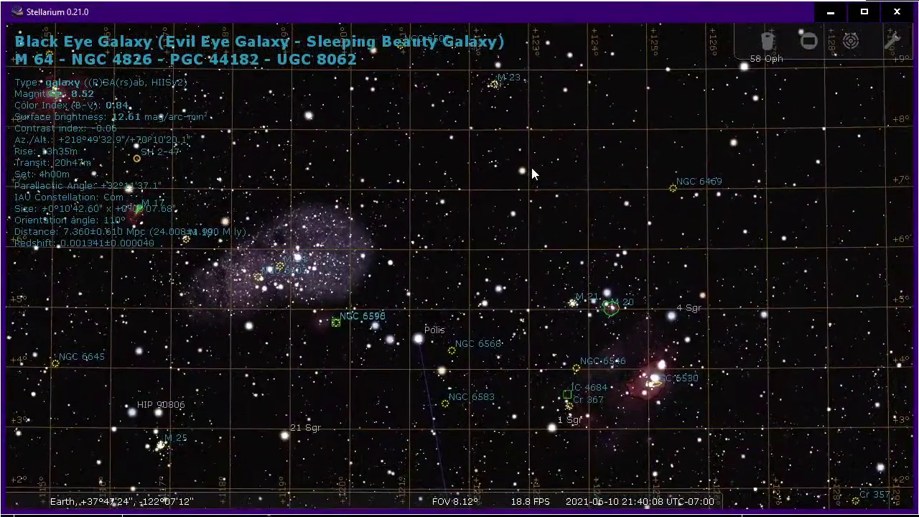
pyautogui.press('Up')
pyautogui.press('Left')
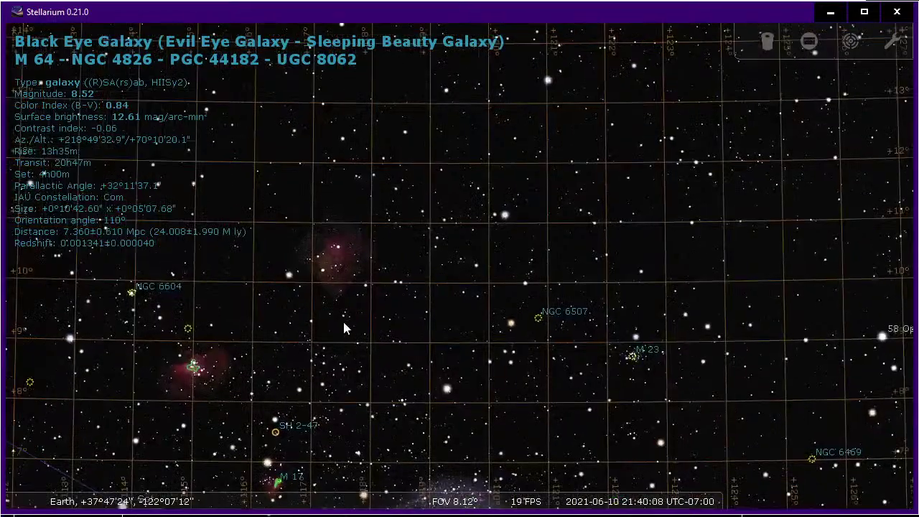
# Close in on M16 with a 3.53° field and examine the nebula and its surroundings
pyautogui.scroll(5, 307, 290)
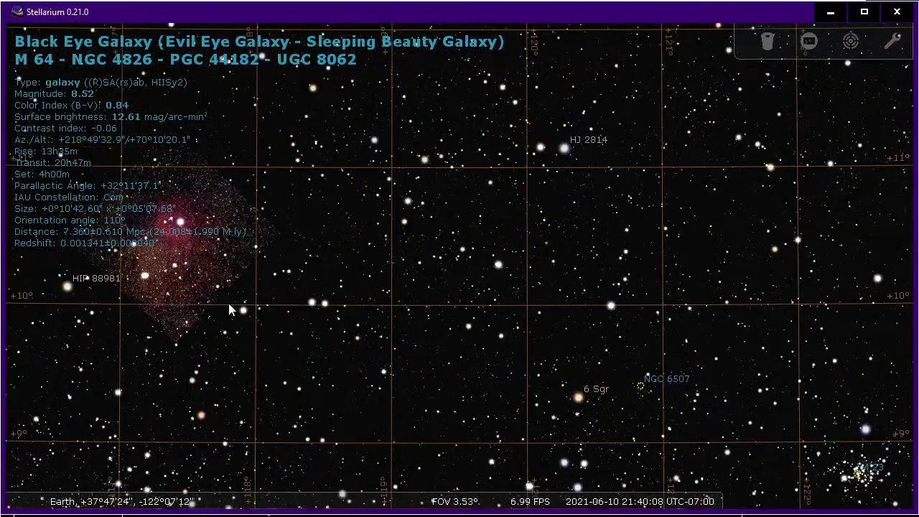
pyautogui.moveTo(337, 300); pyautogui.dragTo(615, 193)
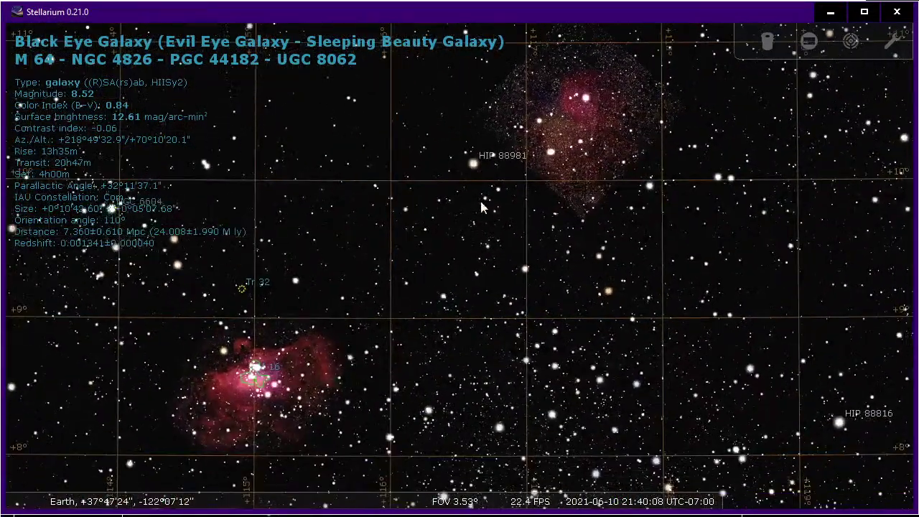
pyautogui.press('Down')
pyautogui.press('Left')
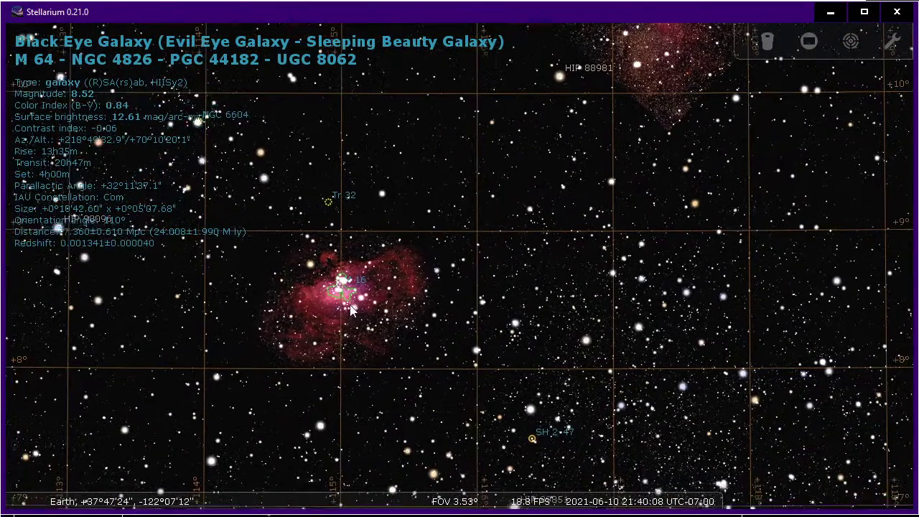
pyautogui.moveTo(352, 310); pyautogui.dragTo(311, 331)
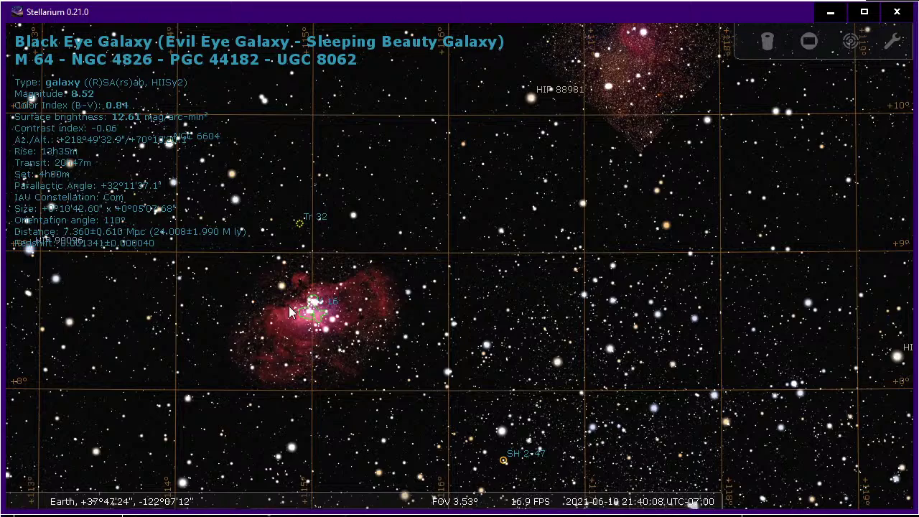
# Widen the field to 6.87° and examine where M17 lies relative to M16
pyautogui.scroll(-5, 277, 290)
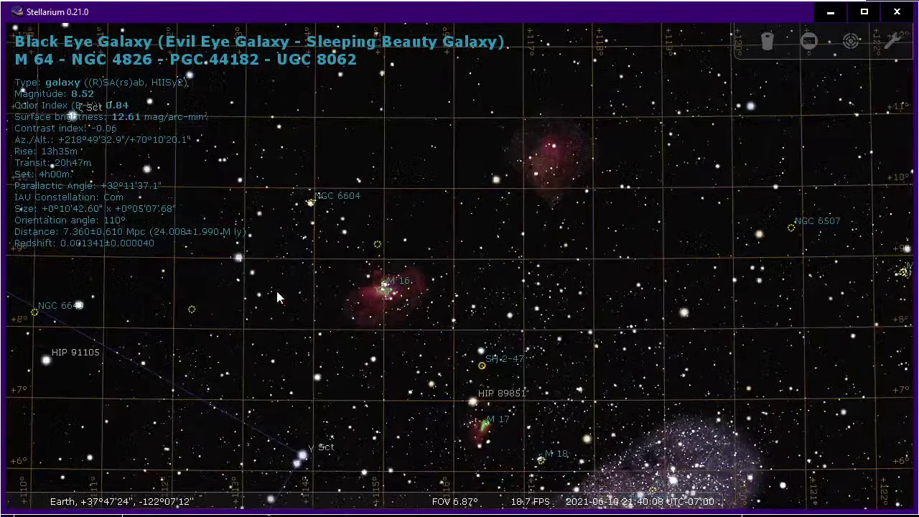
pyautogui.moveTo(266, 240); pyautogui.dragTo(478, 492)
pyautogui.moveTo(587, 256); pyautogui.dragTo(440, 368)
pyautogui.moveTo(444, 300); pyautogui.dragTo(120, 338)
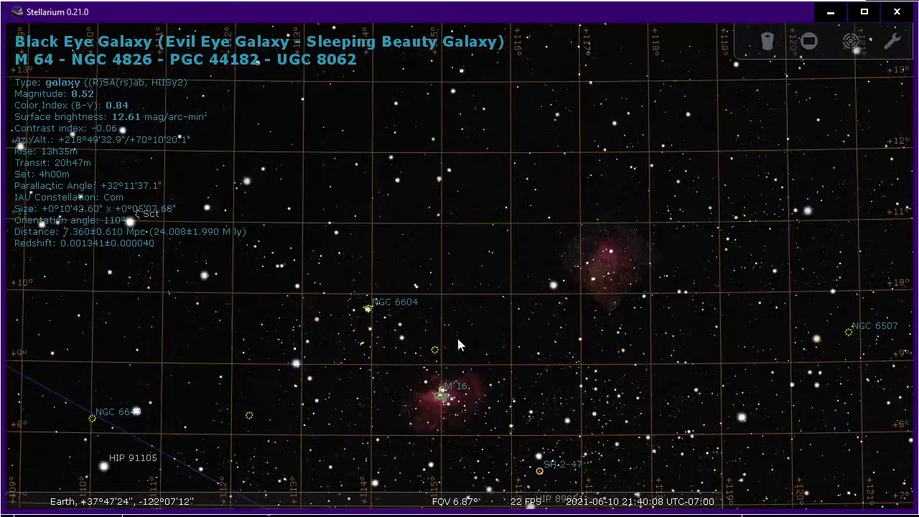
pyautogui.moveTo(598, 354); pyautogui.dragTo(548, 183)
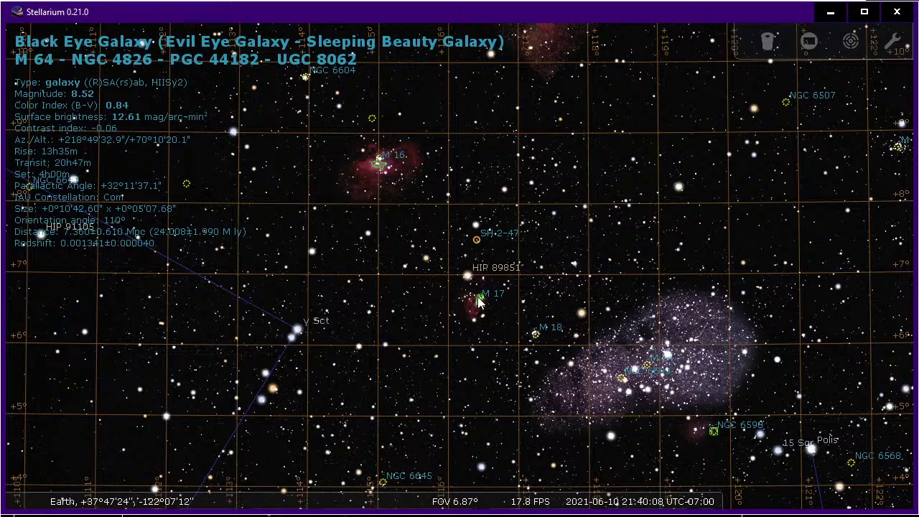
# Widen the field to about 30° and examine the sky from Scutum and Ophiuchus across to Antares
pyautogui.scroll(-5, 481, 302)
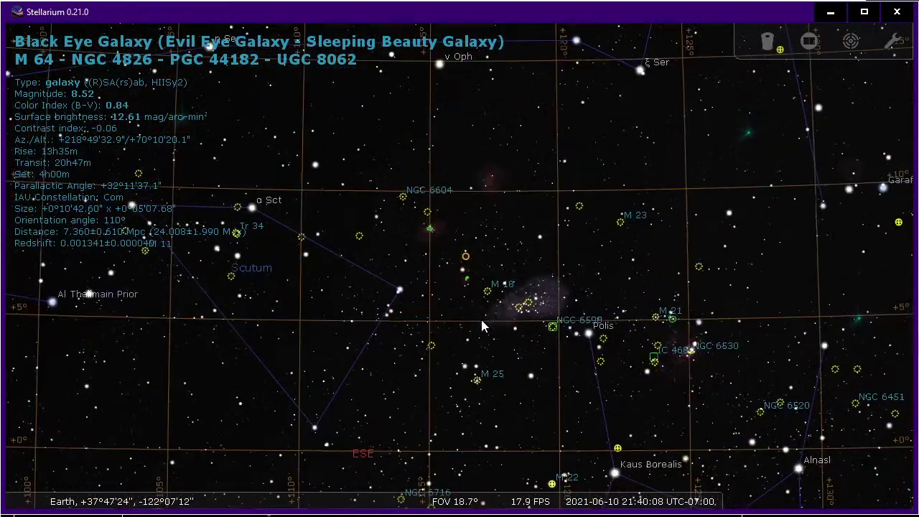
pyautogui.moveTo(404, 209); pyautogui.dragTo(529, 365)
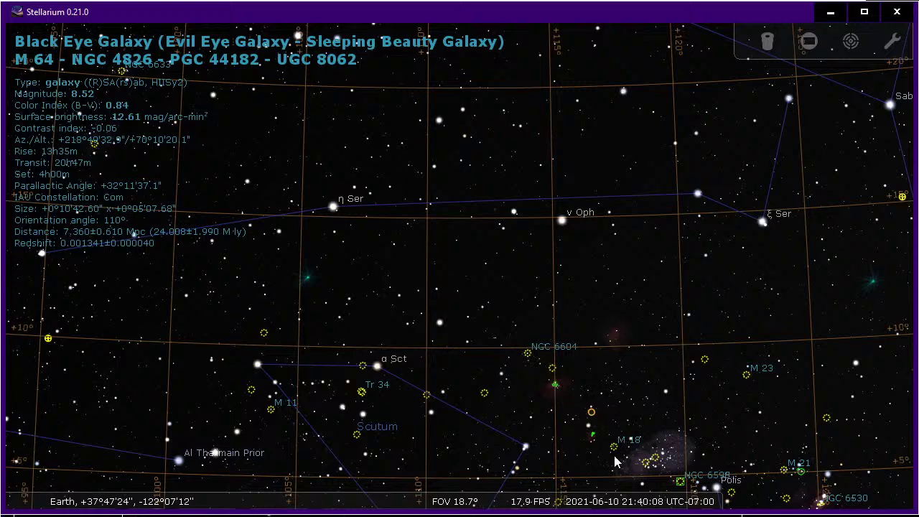
pyautogui.scroll(-3, 614, 352)
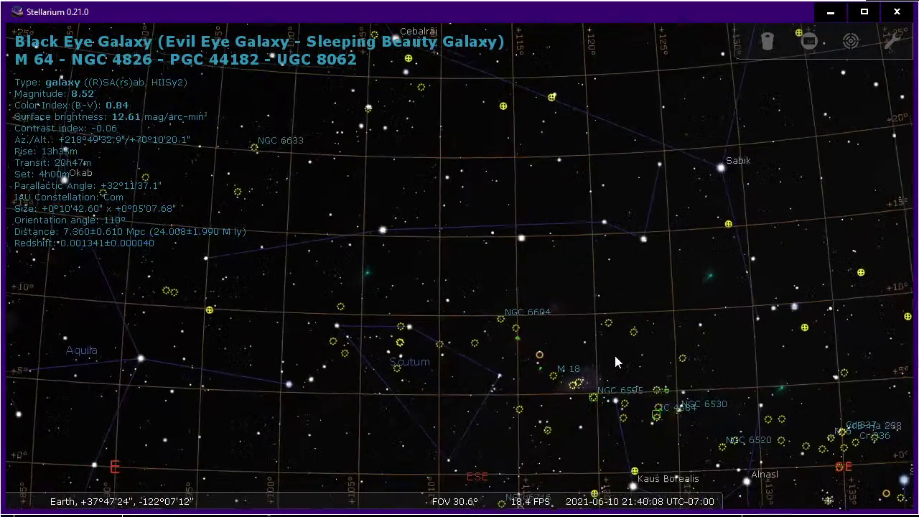
pyautogui.moveTo(639, 326); pyautogui.dragTo(320, 388)
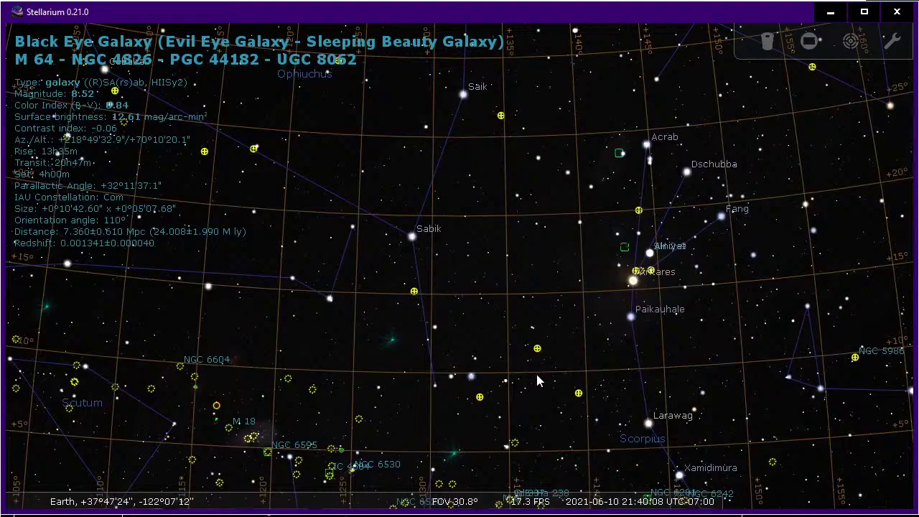
pyautogui.moveTo(546, 344); pyautogui.dragTo(544, 408)
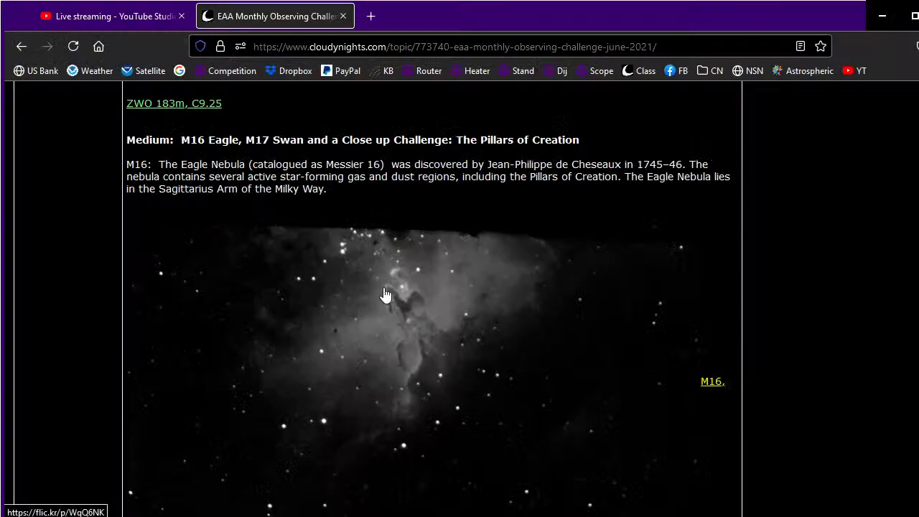
# Switch to the June 2021 EAA challenge page in Firefox and review the medium targets M16 and M17 and the difficult target IC 1470
pyautogui.scroll(7, 385, 295)
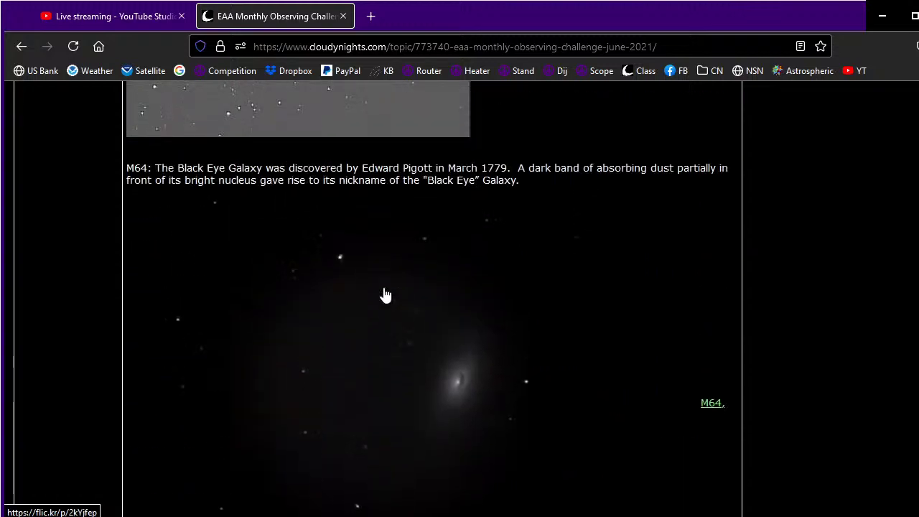
pyautogui.scroll(-10, 385, 295)
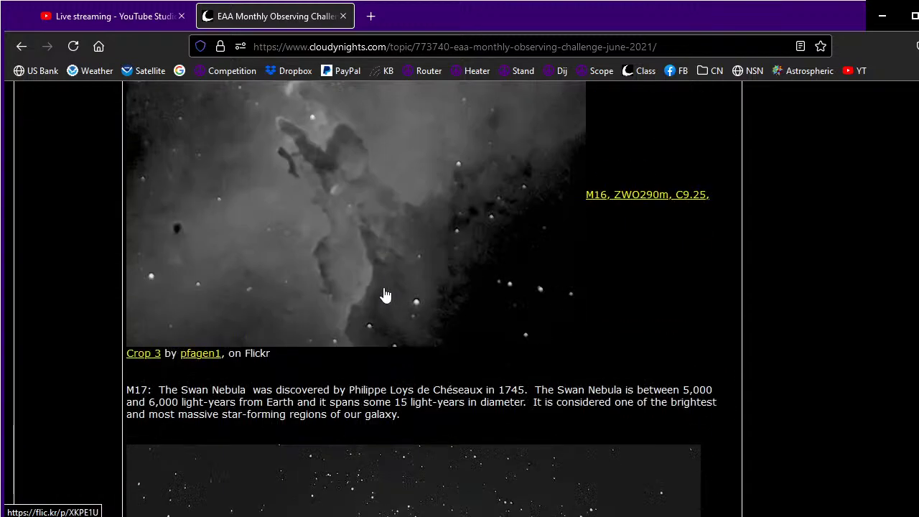
pyautogui.scroll(-4, 385, 294)
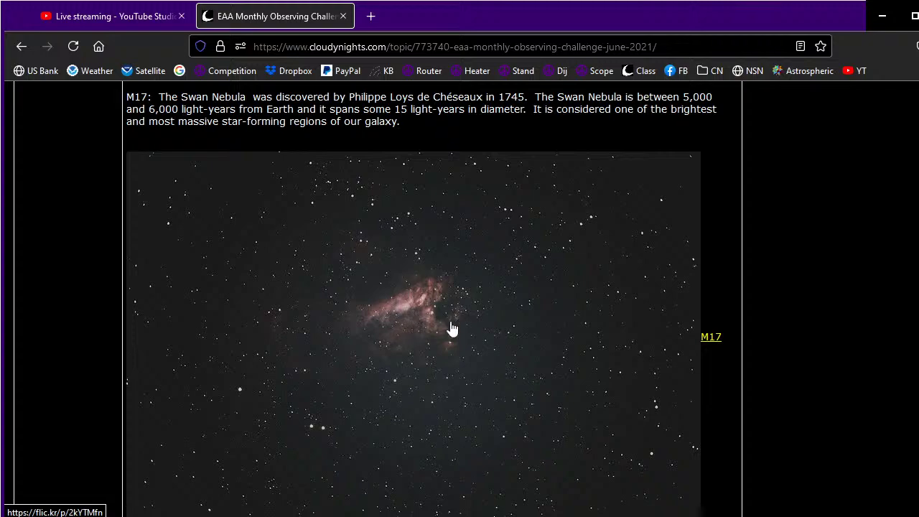
pyautogui.scroll(1, 437, 316)
pyautogui.scroll(8, 438, 316)
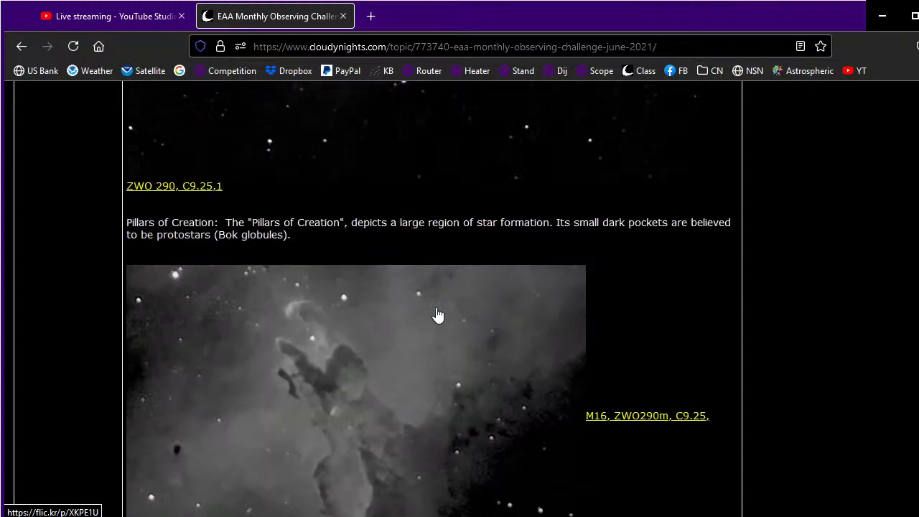
pyautogui.scroll(6, 437, 316)
pyautogui.scroll(-12, 438, 316)
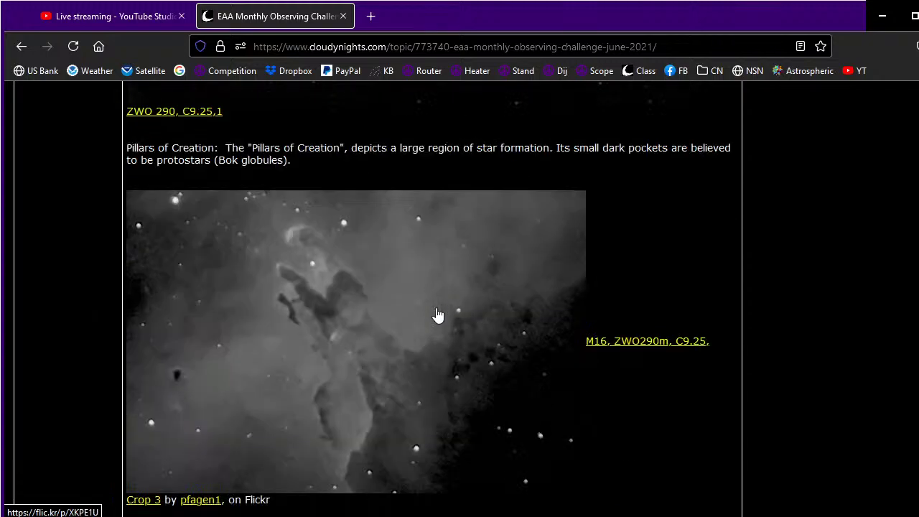
pyautogui.scroll(-6, 437, 316)
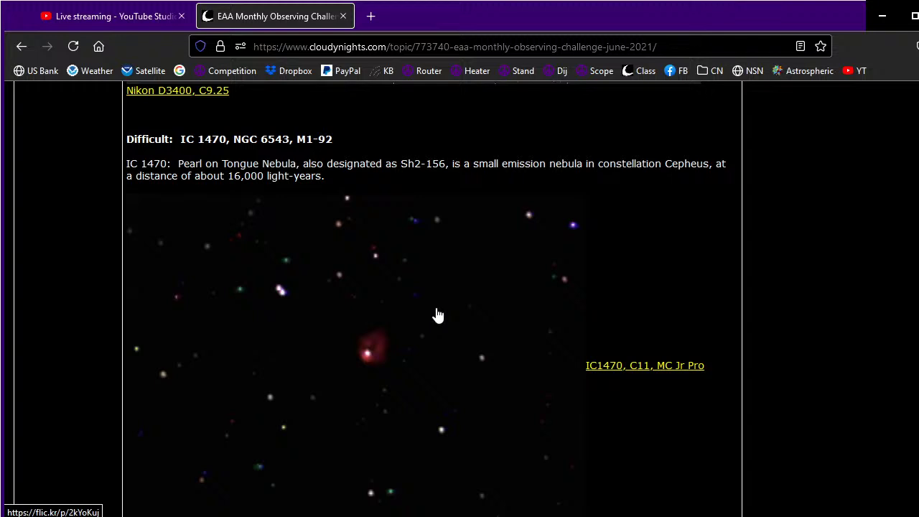
pyautogui.scroll(-1, 420, 333)
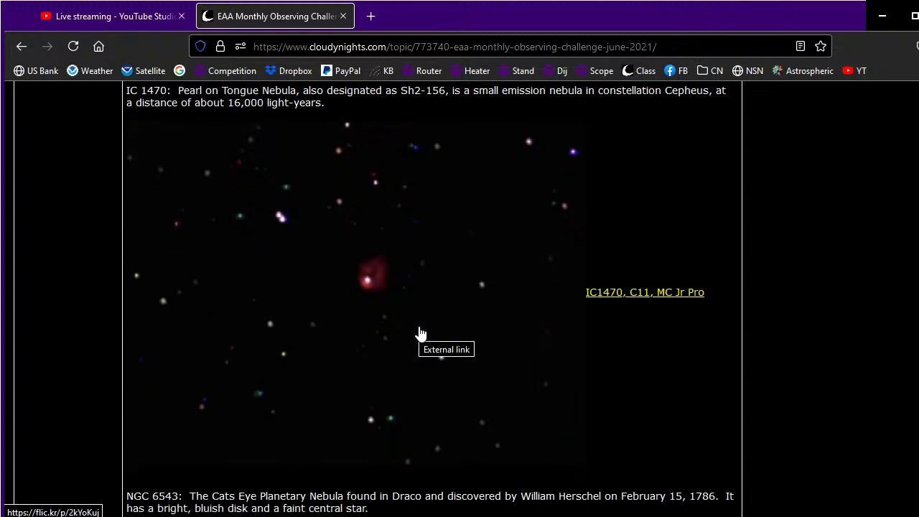
# Switch to Stellarium, search for IC1470 and examine its position between Cepheus and Cassiopeia
pyautogui.hotkey('alt', 'Tab')
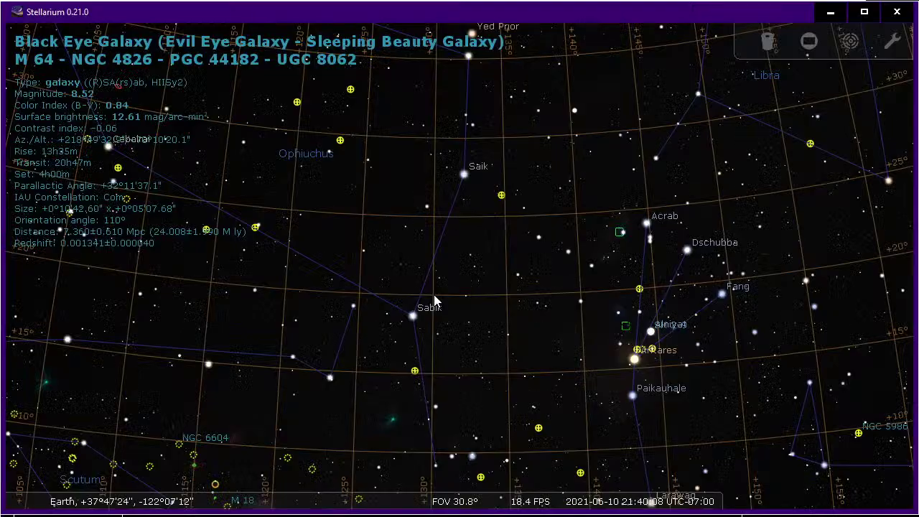
pyautogui.press('F3')
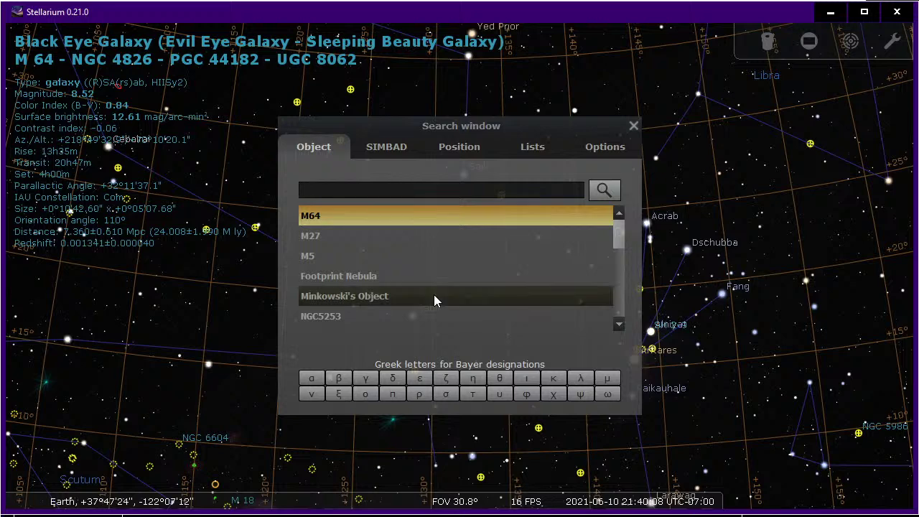
pyautogui.write('IC1470')
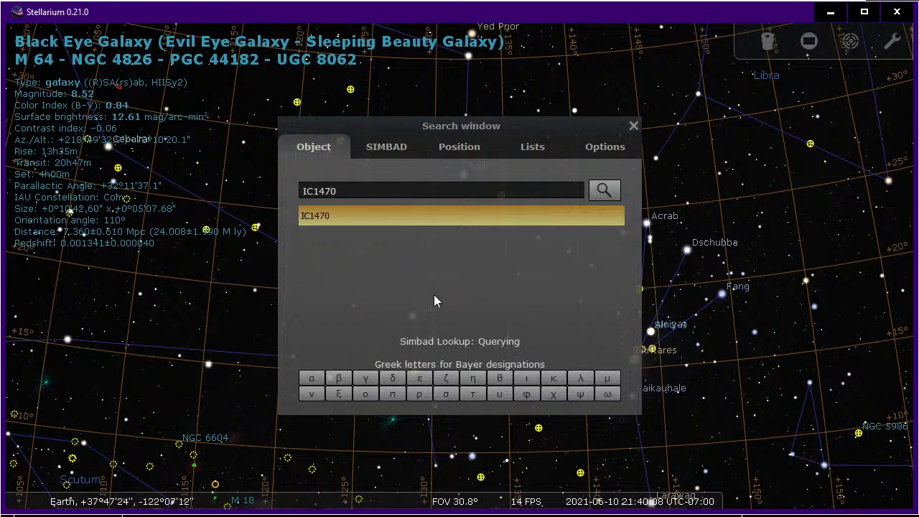
pyautogui.press('Return')
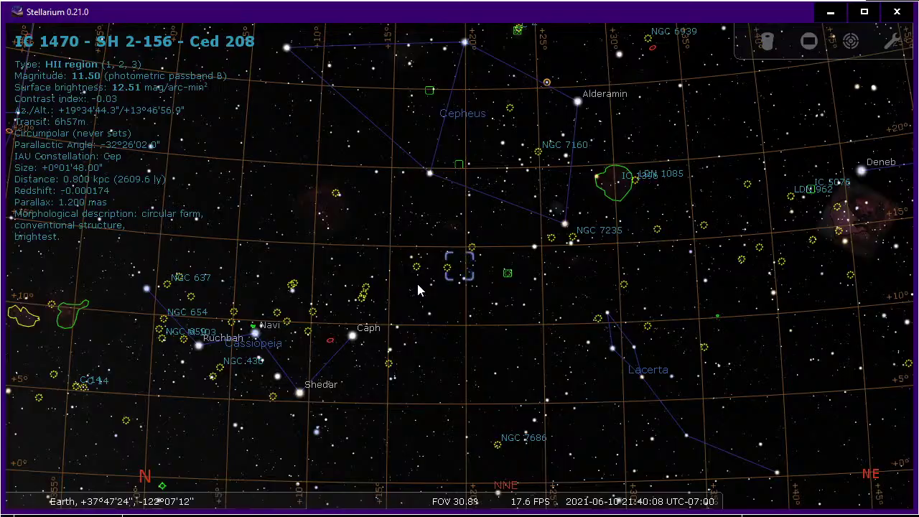
# Switch to the challenge page in Firefox and review the NGC 6543 entry and its sample image
pyautogui.hotkey('alt', 'Tab')
pyautogui.scroll(-2, 412, 293)
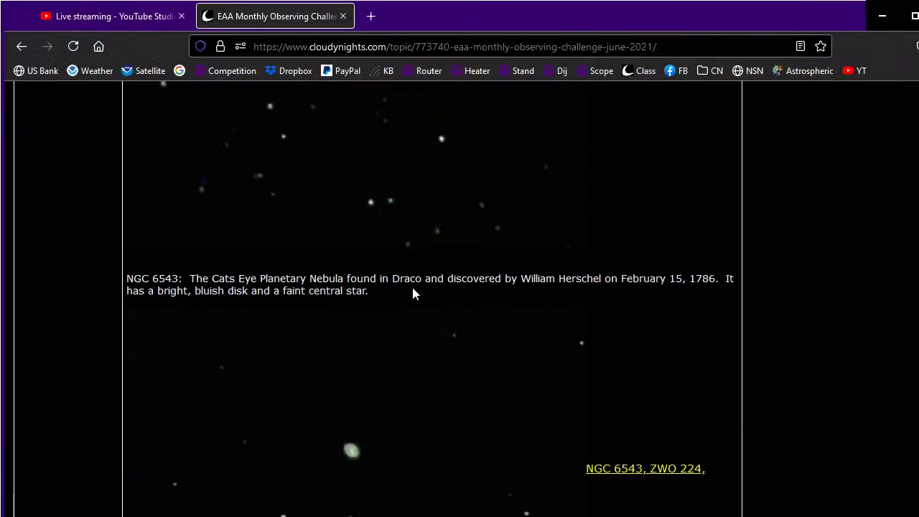
pyautogui.scroll(2, 412, 293)
pyautogui.scroll(-4, 413, 294)
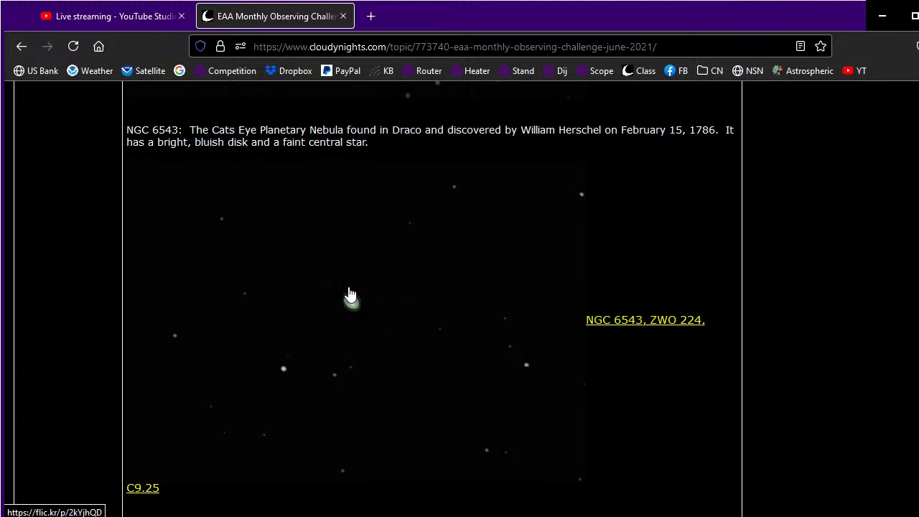
pyautogui.scroll(2, 380, 343)
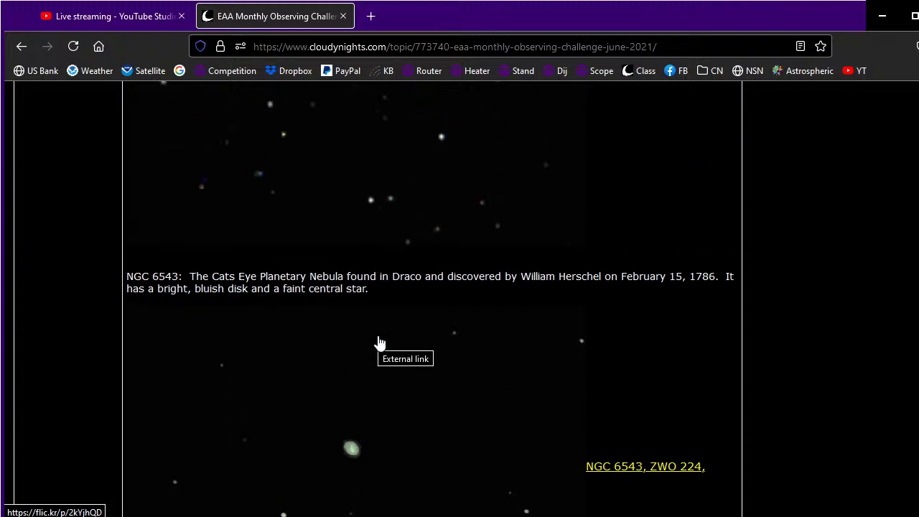
pyautogui.scroll(-2, 380, 343)
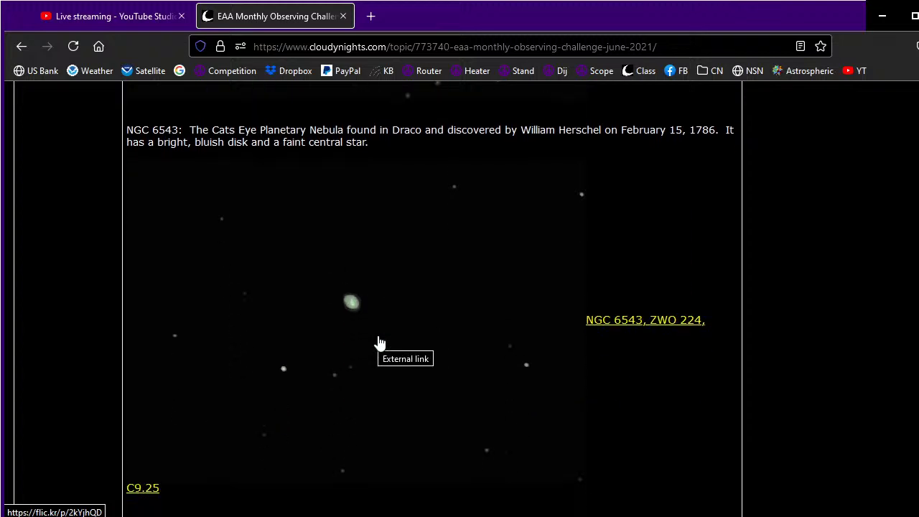
# Switch to Stellarium and centre the chart on NGC 6543, the Cat's Eye Nebula
pyautogui.hotkey('alt', 'Tab')
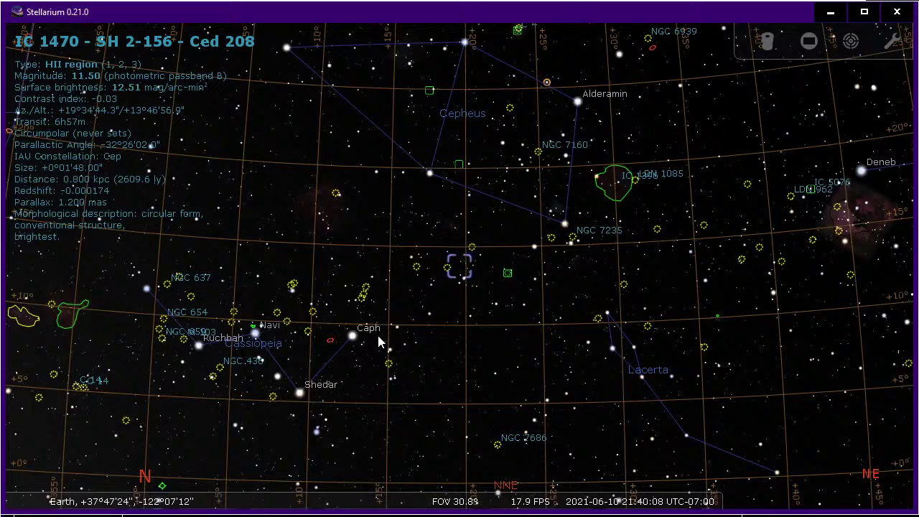
pyautogui.hotkey('ctrl', 'f')
pyautogui.write('ngc')
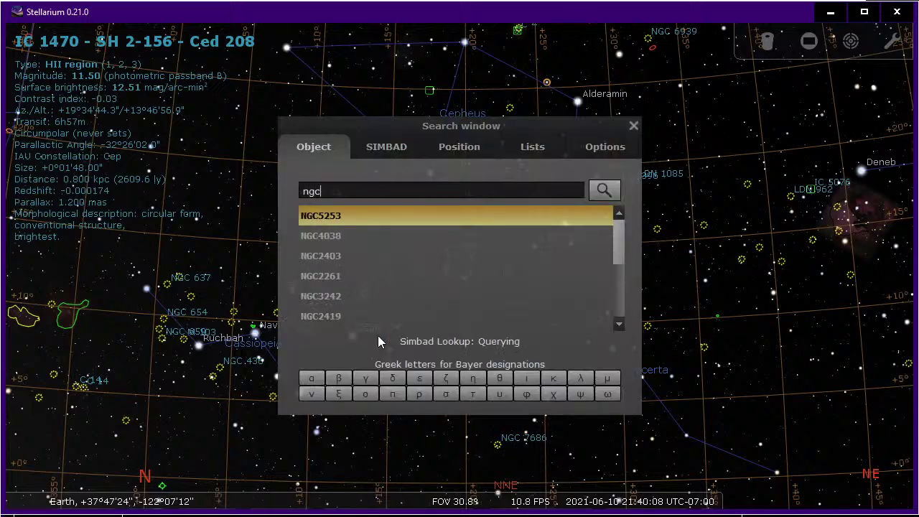
pyautogui.write('6543')
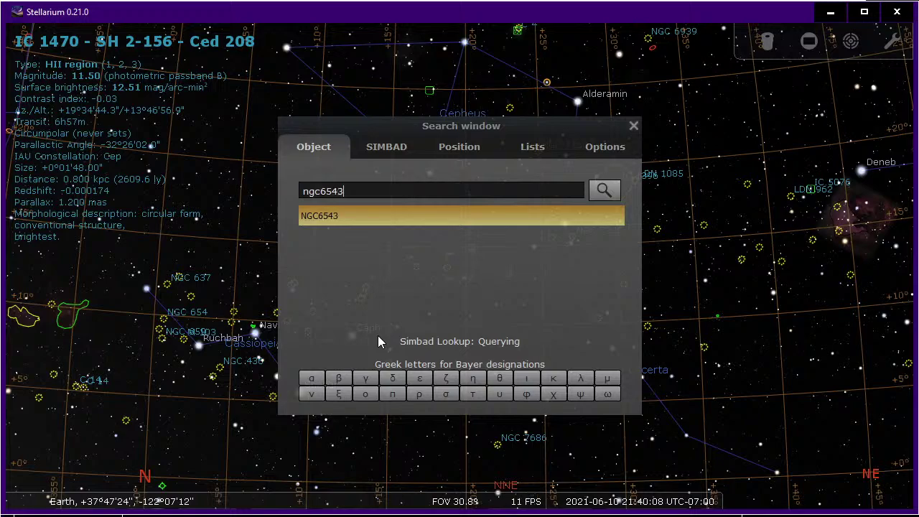
pyautogui.press('Return')
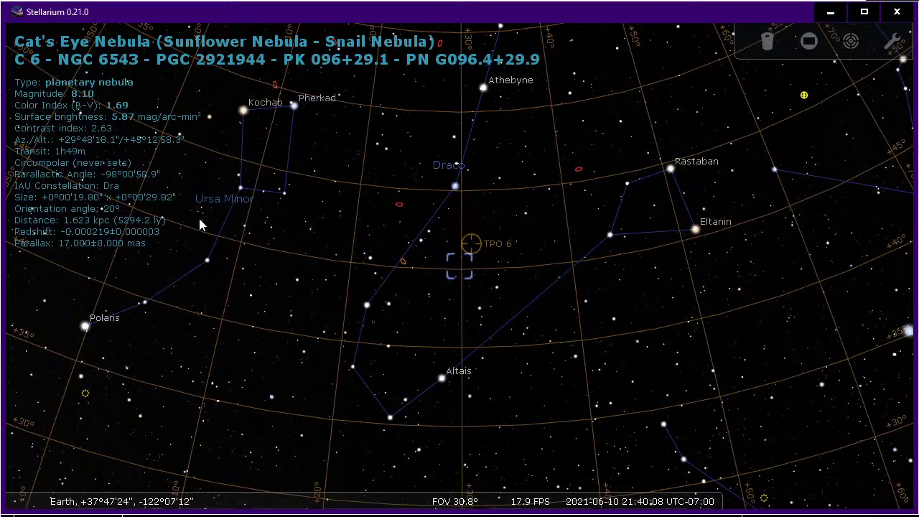
# Compare the NGC 6543 image on the challenge page with the live camera view in SharpCap, and return to Stellarium
pyautogui.hotkey('alt', 'Tab')
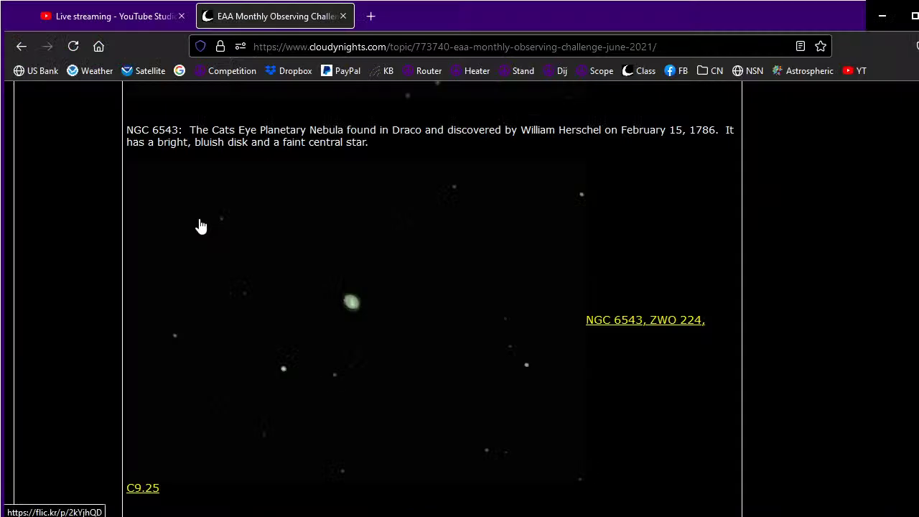
pyautogui.hotkey('alt', 'Tab')
pyautogui.hotkey('alt', 'Tab')
pyautogui.hotkey('alt', 'Tab')
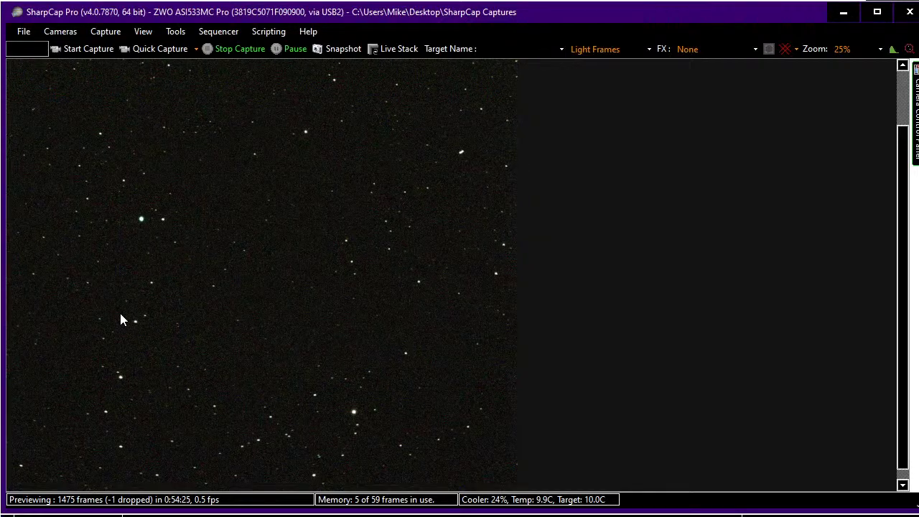
pyautogui.hotkey('alt', 'Tab')
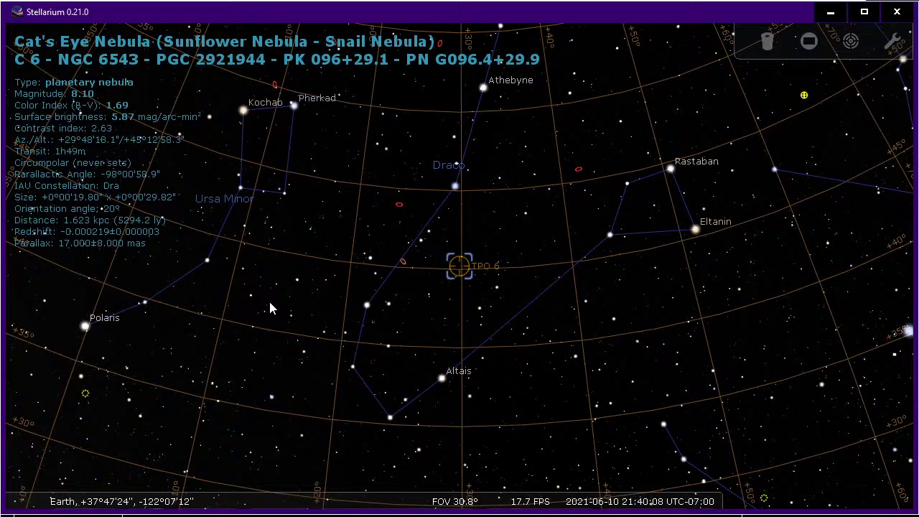
# Overlay the ZWO ASI533 sensor frame on the Cat's Eye Nebula and examine it with a 0.954° field
pyautogui.press('/')
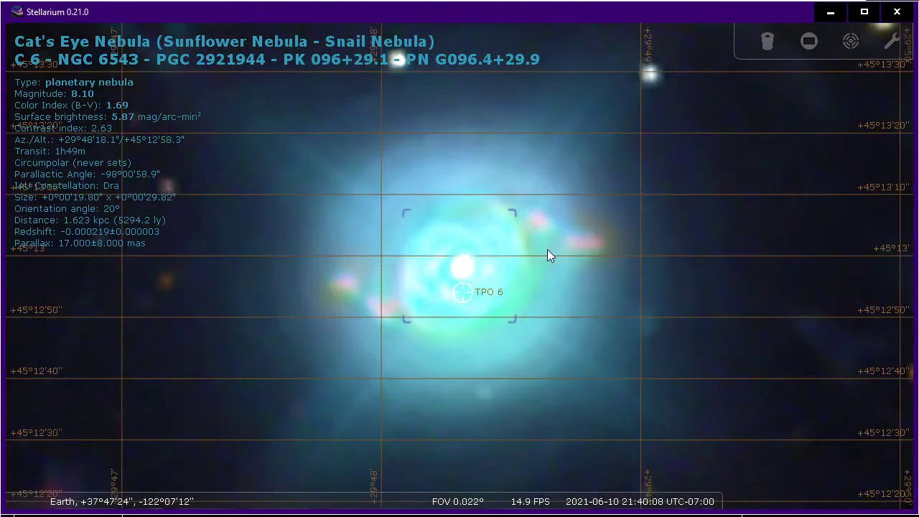
pyautogui.scroll(-5, 547, 249)
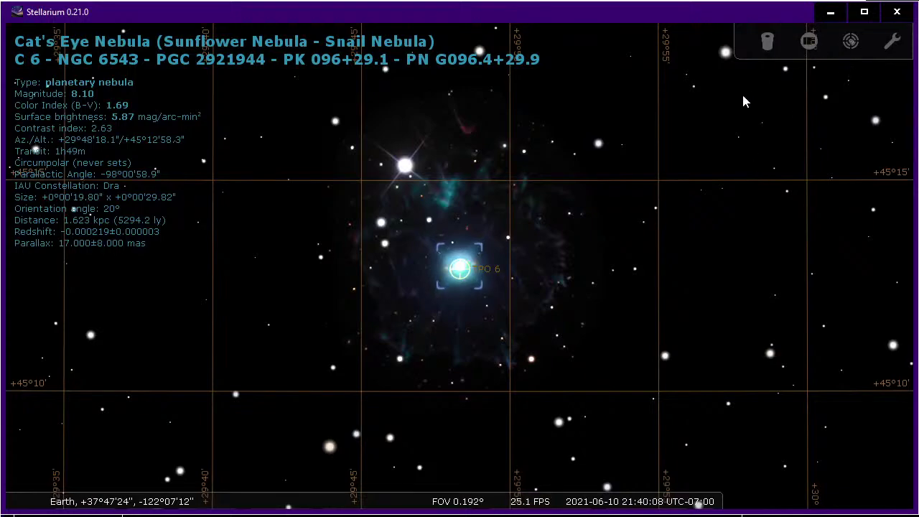
pyautogui.hotkey('ctrl', 'shift', 'c')
pyautogui.scroll(3, 665, 154)
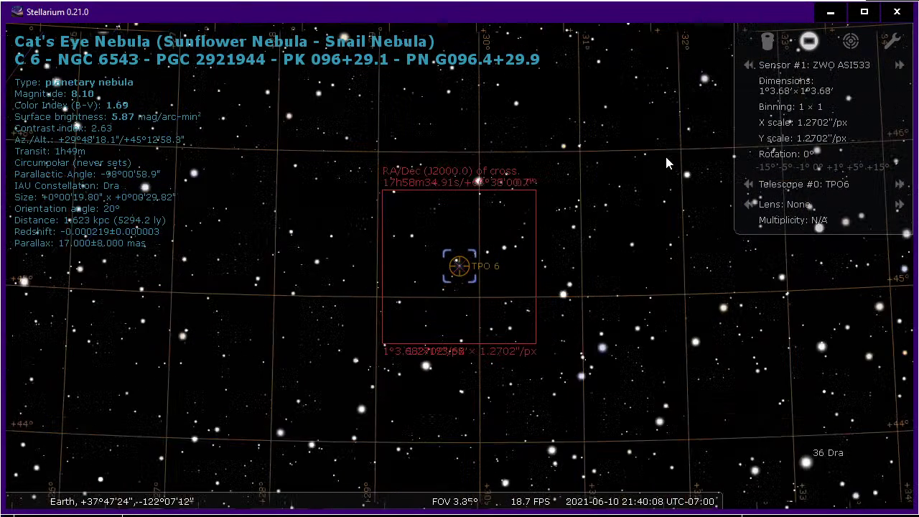
pyautogui.scroll(2, 665, 154)
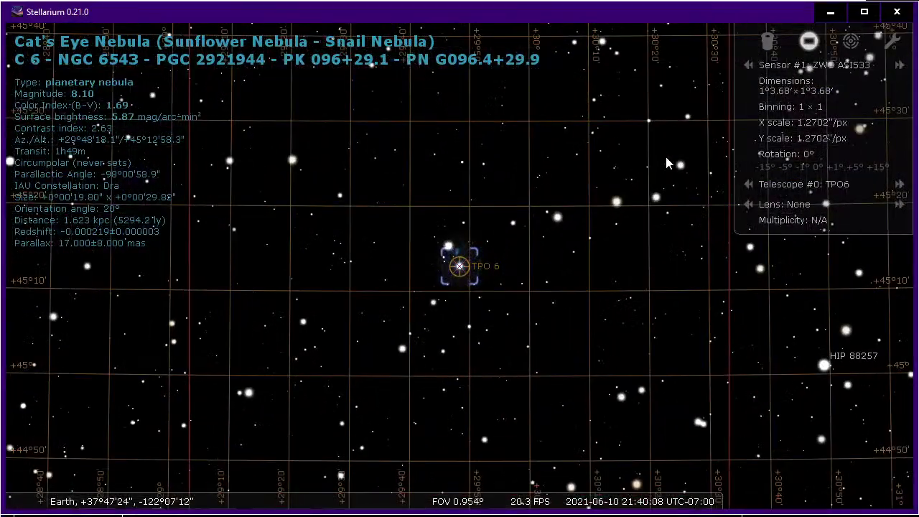
# Compare the SharpCap live view with the Stellarium chart to locate the Cat's Eye Nebula among the camera's stars
pyautogui.hotkey('alt', 'Tab')
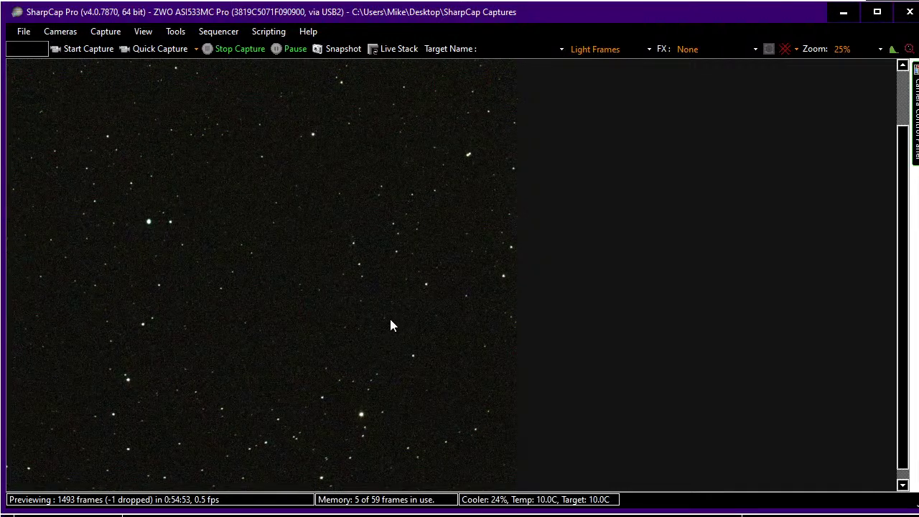
pyautogui.hotkey('alt', 'Tab')
pyautogui.hotkey('alt', 'Tab')
pyautogui.hotkey('alt', 'Tab')
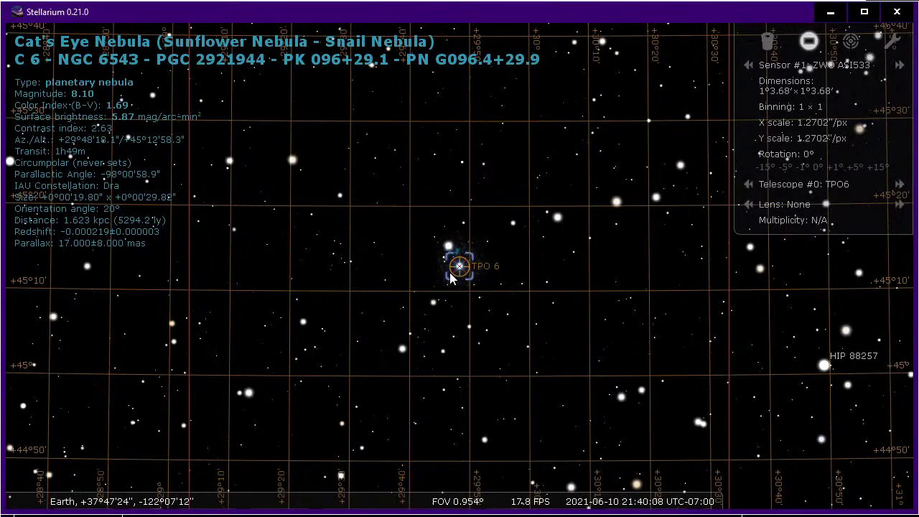
pyautogui.hotkey('alt', 'Tab')
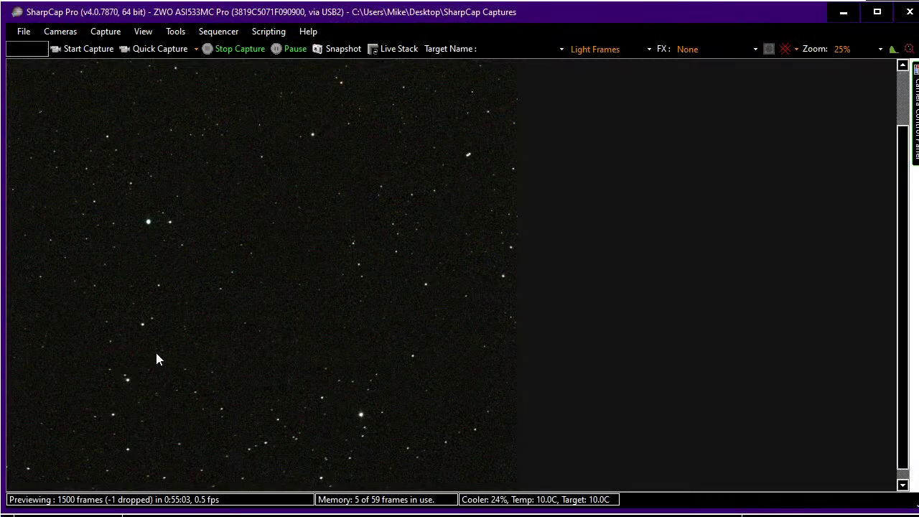
pyautogui.hotkey('alt', 'Tab')
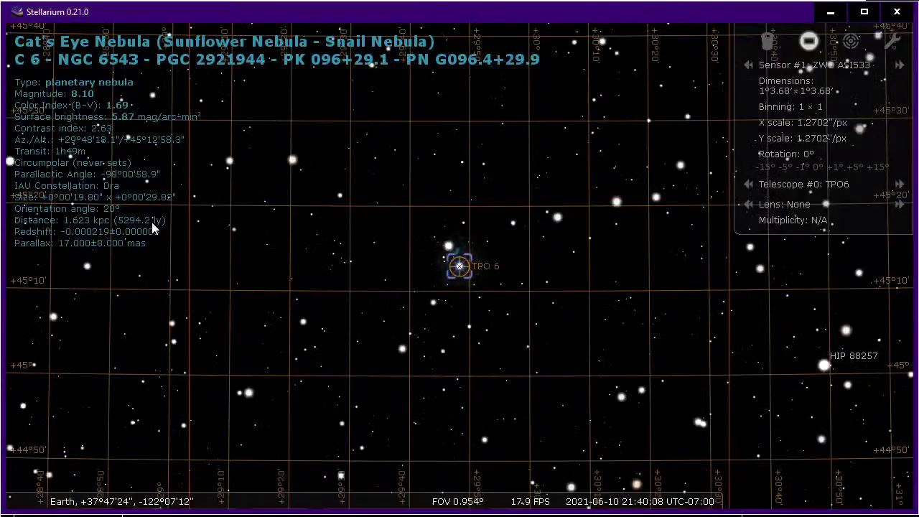
pyautogui.hotkey('alt', 'Tab')
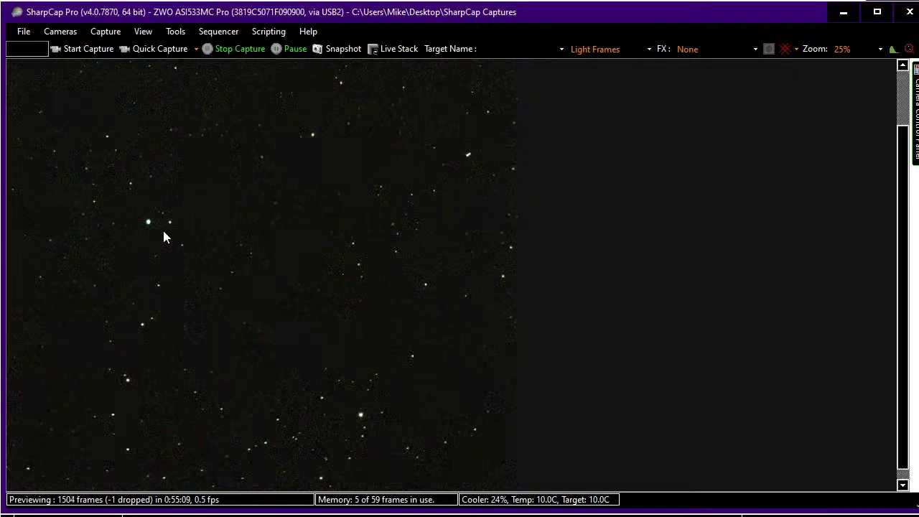
pyautogui.hotkey('alt', 'Tab')
pyautogui.hotkey('alt', 'Tab')
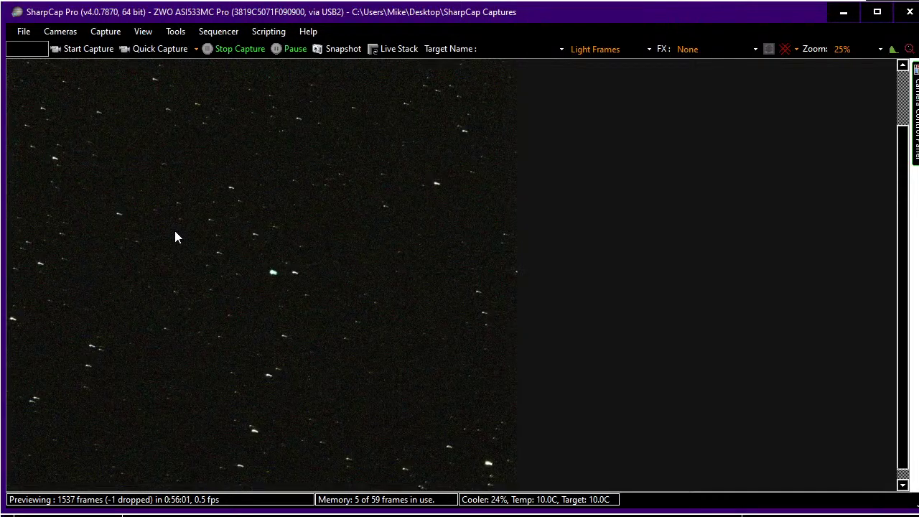
# Run the recent sequence Start Imaging 533.scs in SharpCap and close the sequencer progress window
pyautogui.click(214, 31)
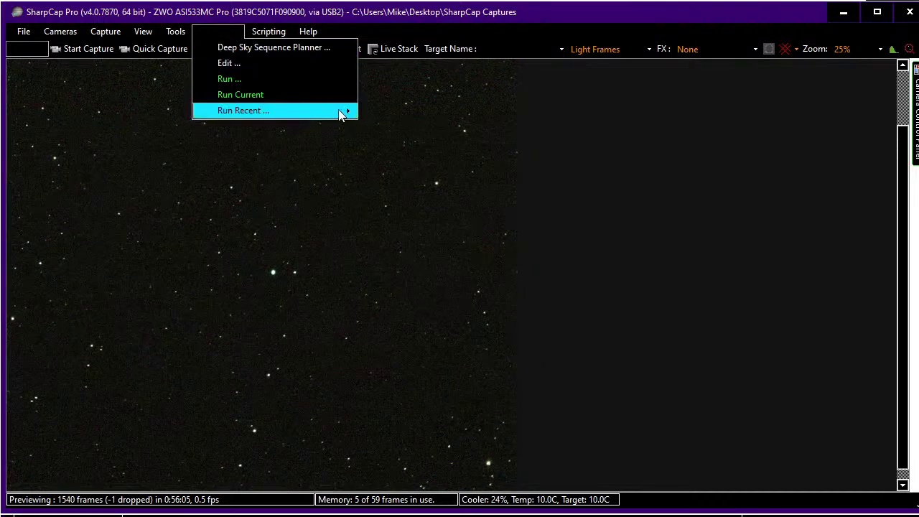
pyautogui.moveTo(342, 114)
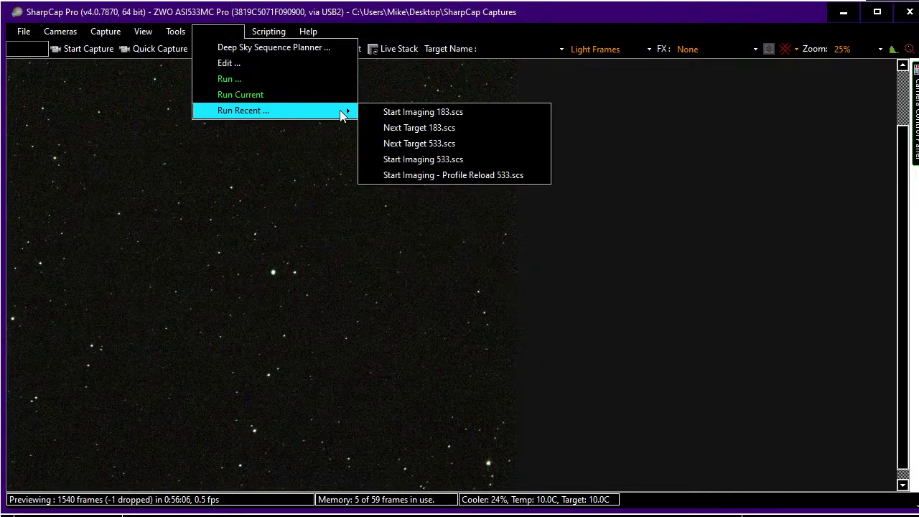
pyautogui.click(413, 159)
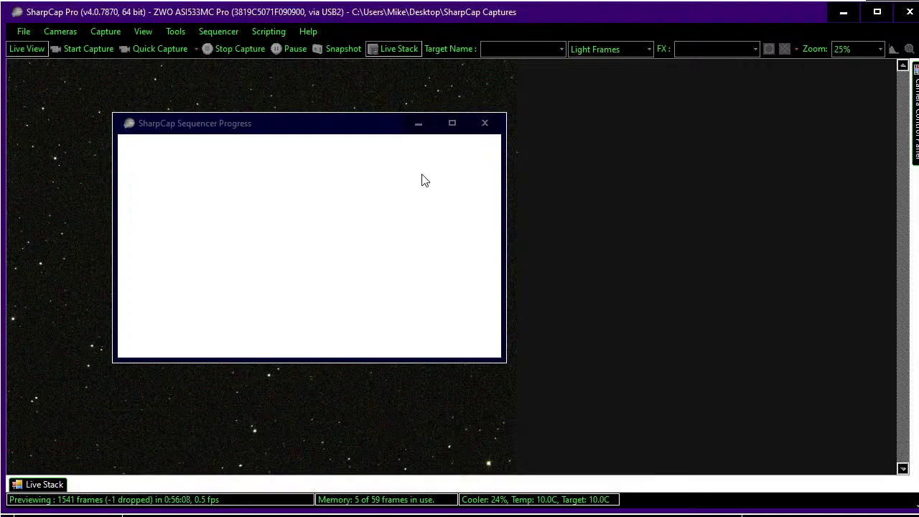
pyautogui.click(485, 125)
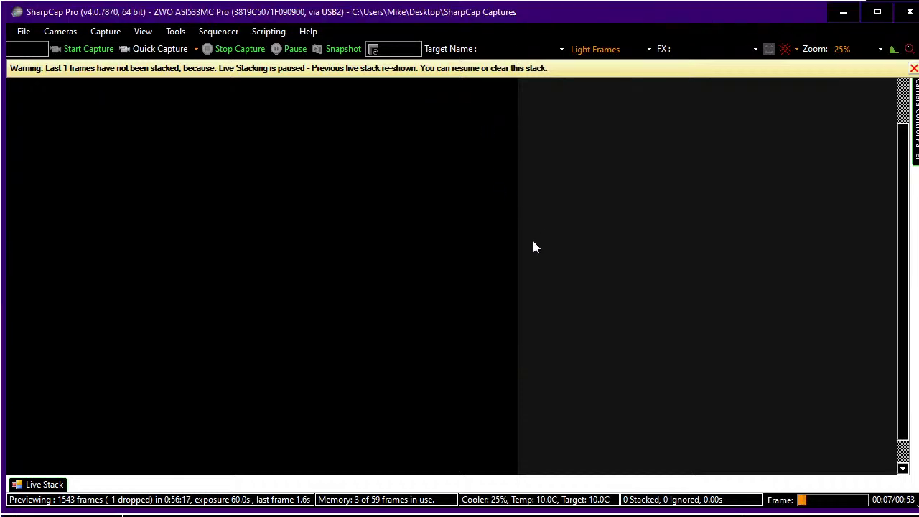
# Check the TPO 6 telescope marker against the Cat's Eye Nebula in Stellarium, return to SharpCap and dismiss the battery notice
pyautogui.hotkey('alt', 'Tab')
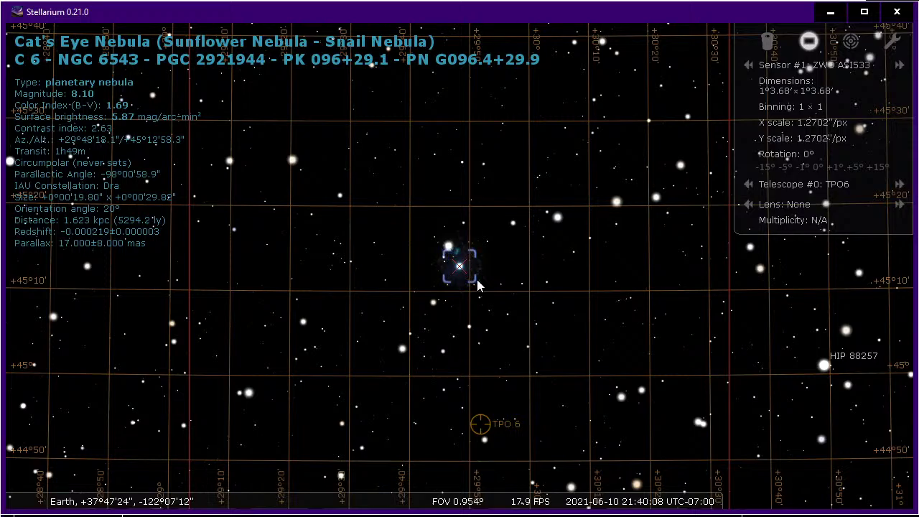
pyautogui.hotkey('alt', 'Tab')
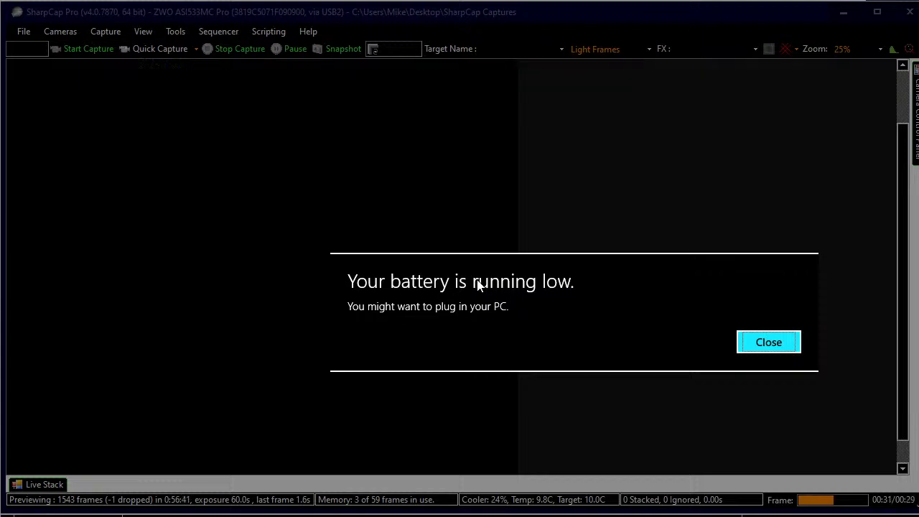
pyautogui.press('Return')
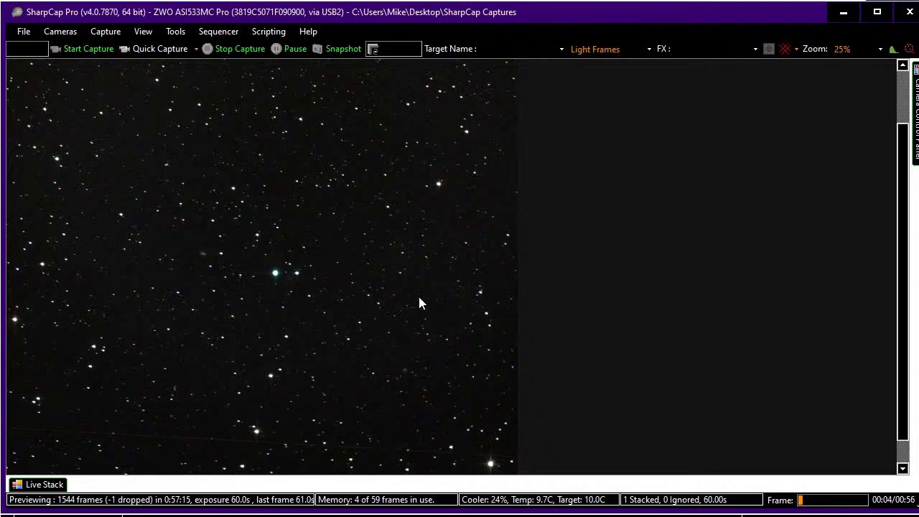
# Enlarge the live-stacked image to 50% and examine the Cat's Eye Nebula and its surroundings
pyautogui.scroll(1, 400, 295)
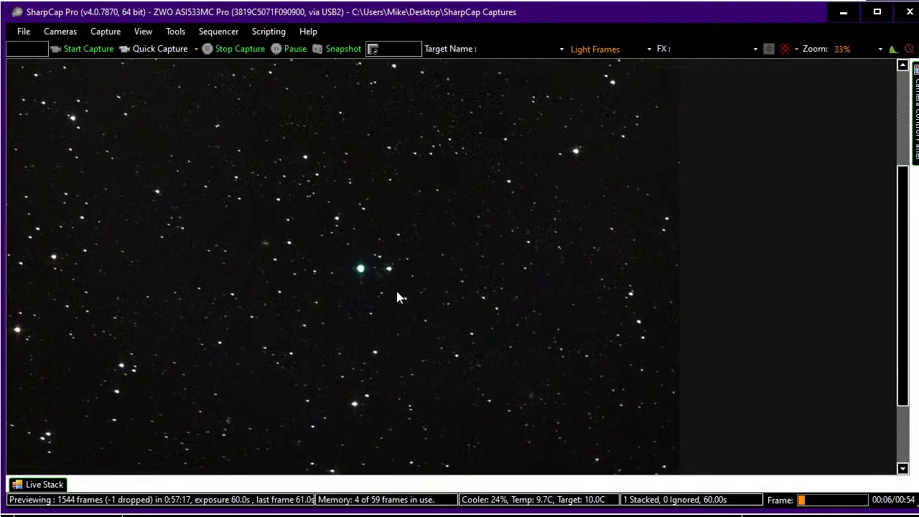
pyautogui.scroll(1, 559, 282)
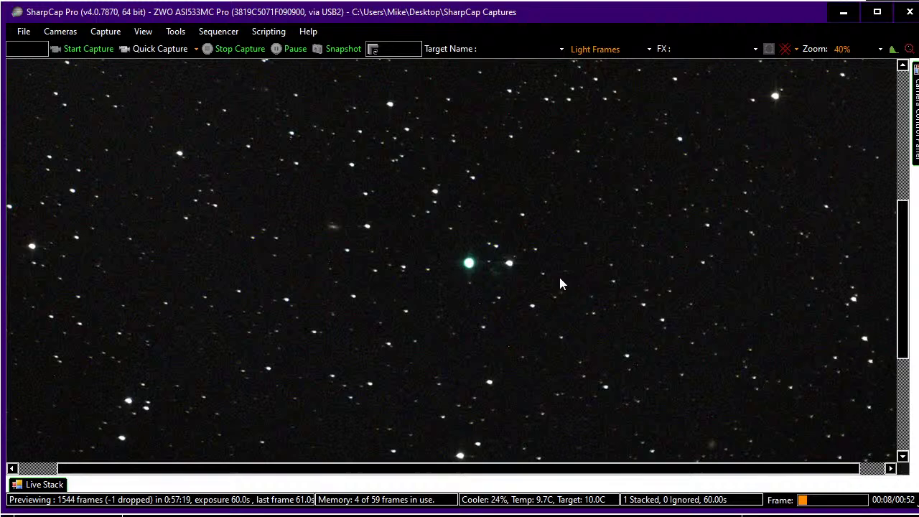
pyautogui.scroll(1, 560, 283)
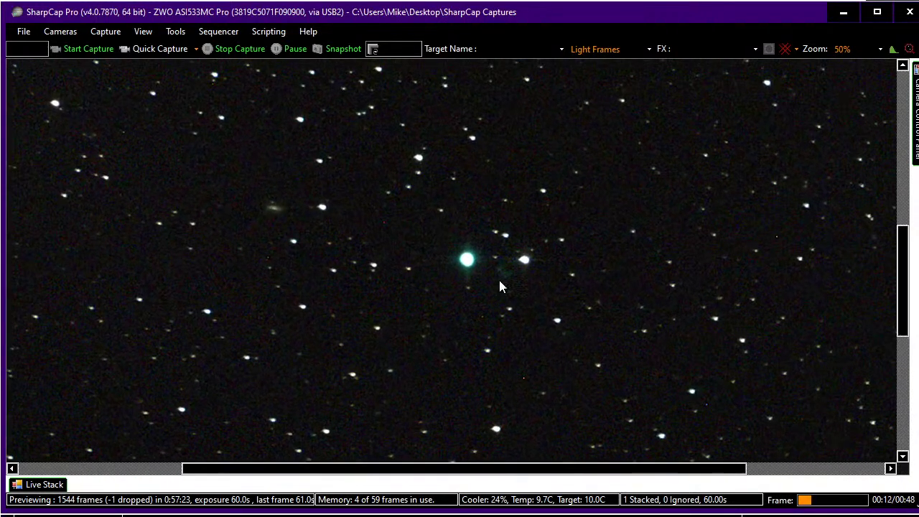
# Enlarge the stacked image to 75% and compare the Cat's Eye Nebula with the NGC 6543 reference picture in the Cloudy Nights challenge post
pyautogui.scroll(1, 500, 283)
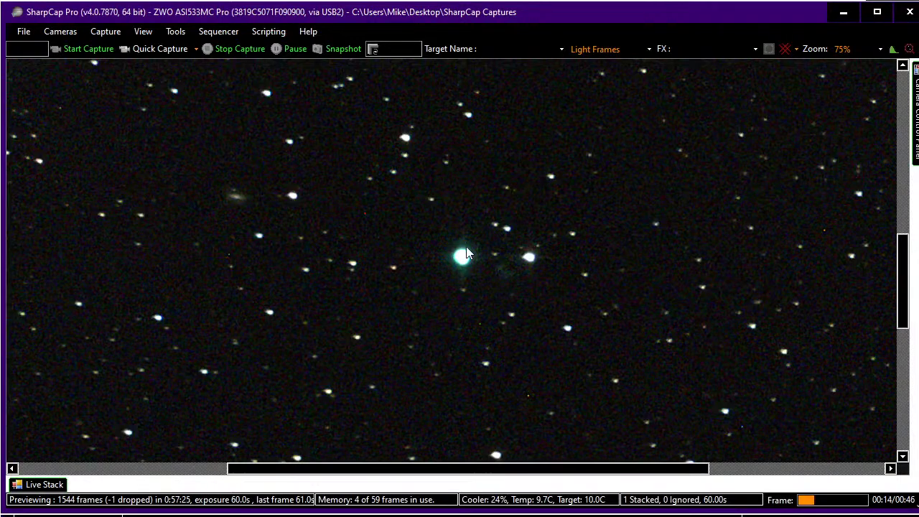
pyautogui.hotkey('alt', 'Tab')
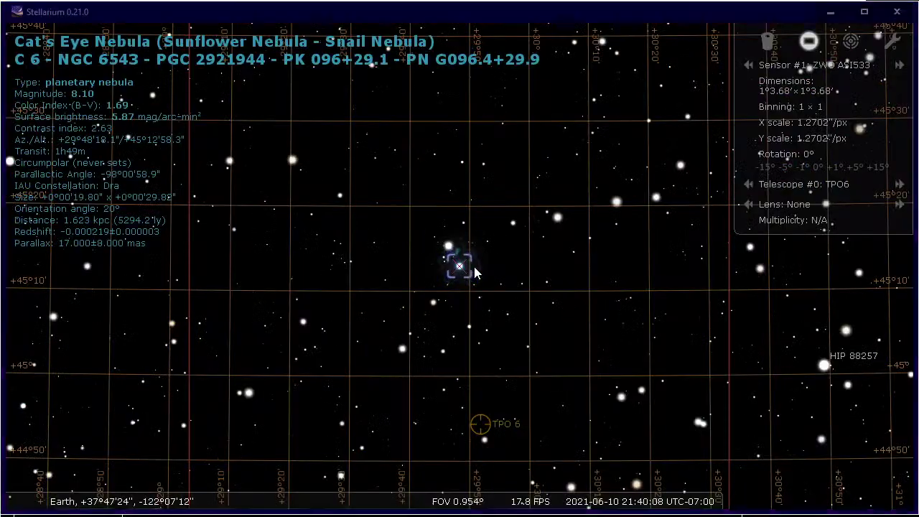
pyautogui.hotkey('alt', 'Tab')
pyautogui.hotkey('alt', 'Tab')
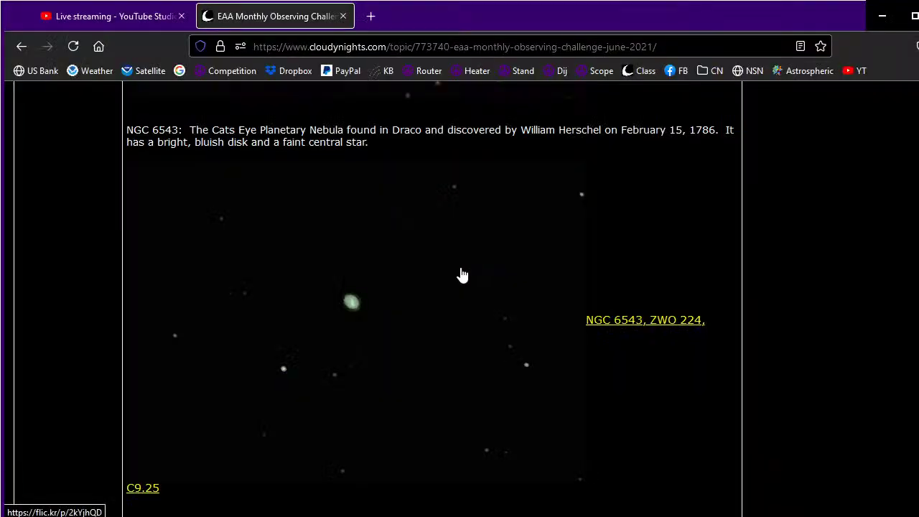
pyautogui.hotkey('alt', 'Tab')
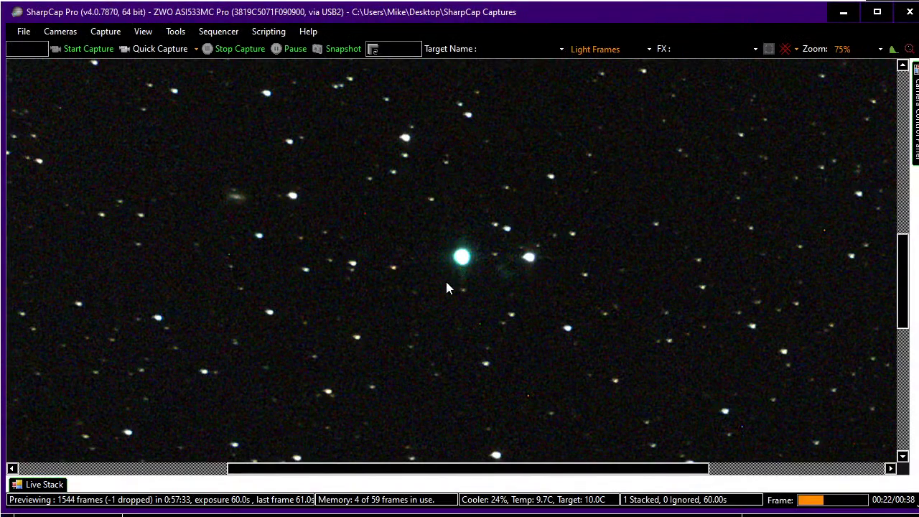
pyautogui.hotkey('alt', 'Tab')
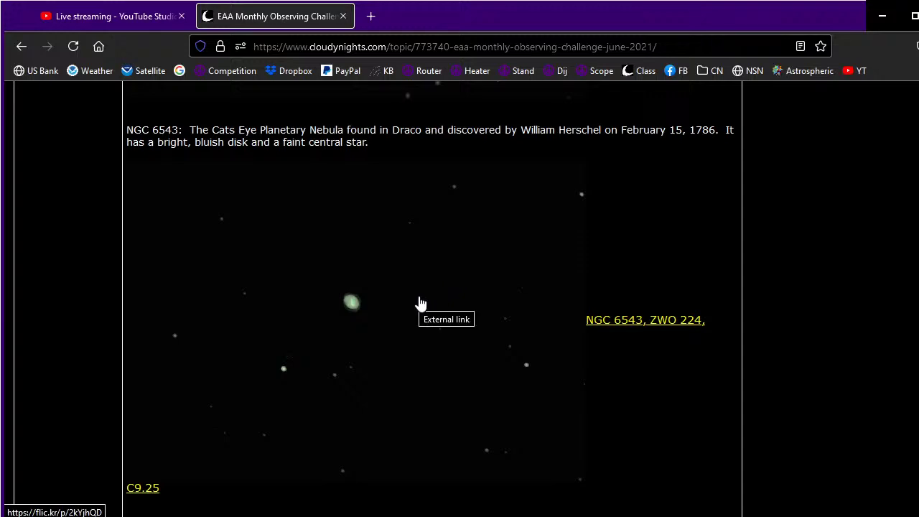
pyautogui.hotkey('alt', 'Tab')
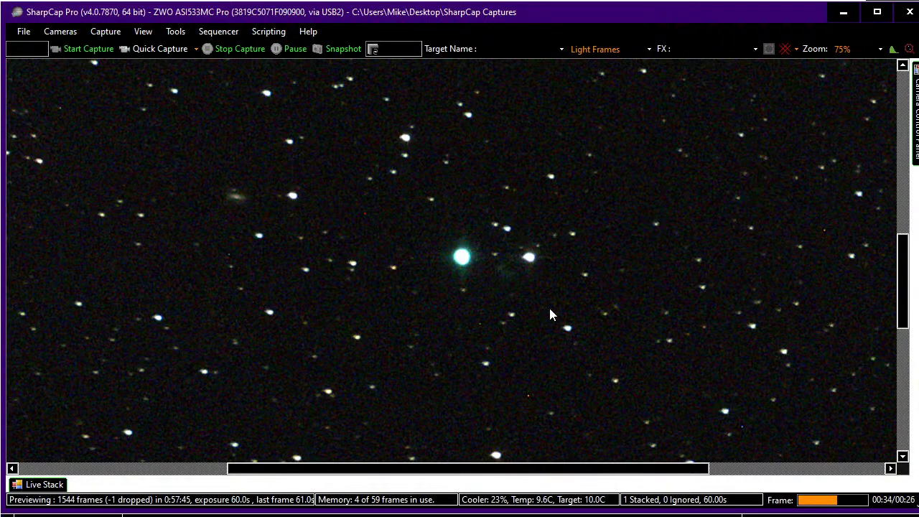
# Raise the live stack histogram's black level to the peak and move the mid level well toward the white level
pyautogui.click(50, 486)
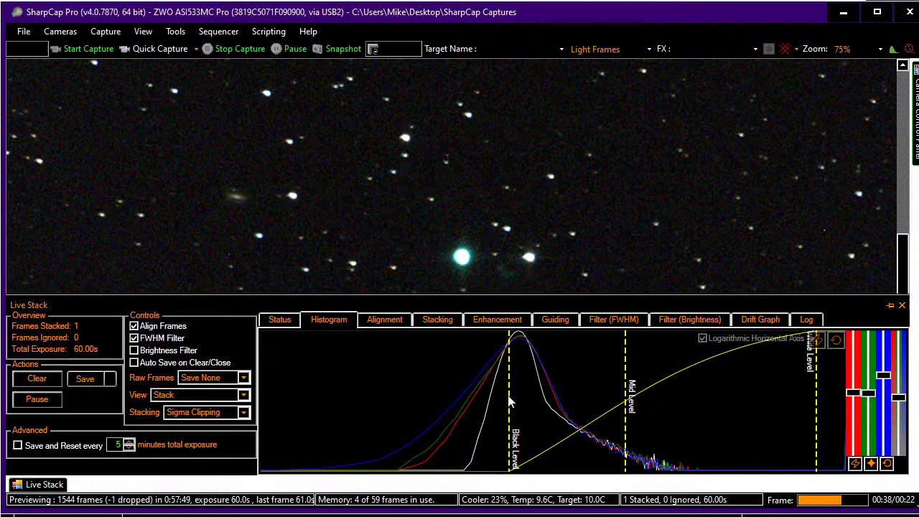
pyautogui.moveTo(509, 394); pyautogui.dragTo(519, 394)
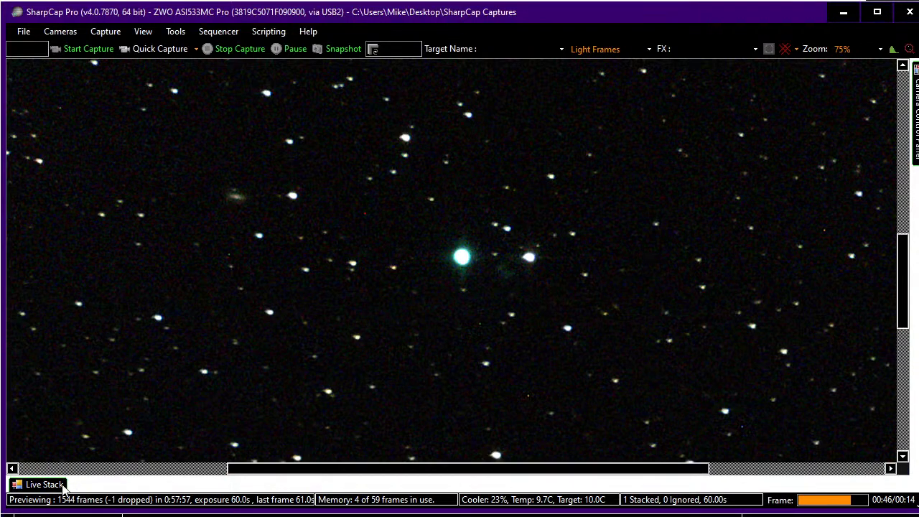
pyautogui.moveTo(61, 488)
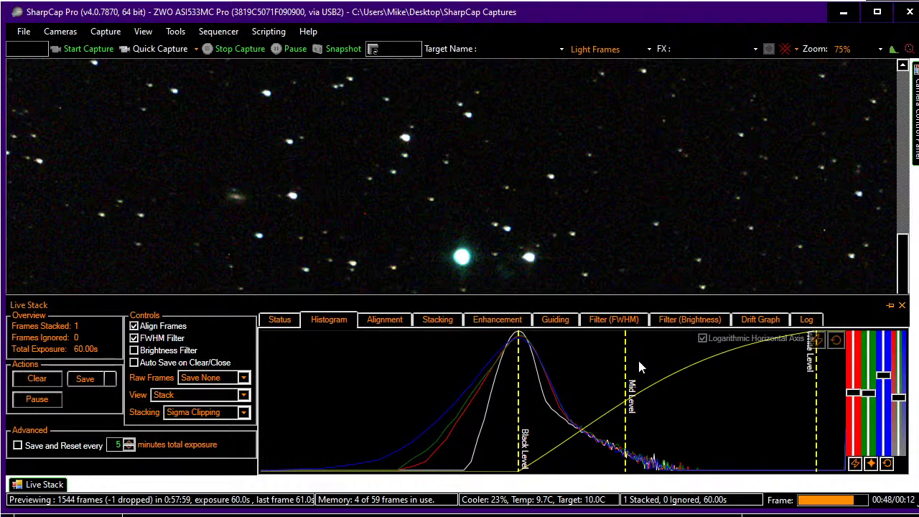
pyautogui.moveTo(625, 361); pyautogui.dragTo(656, 362)
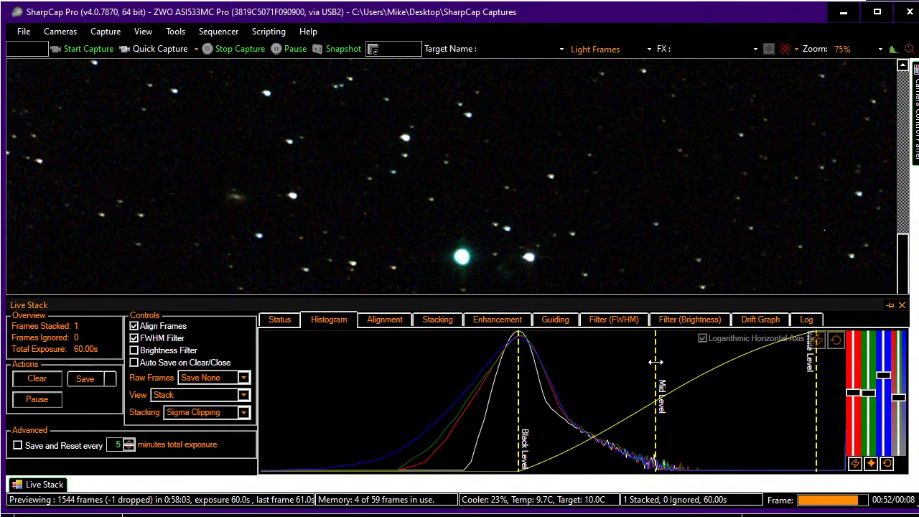
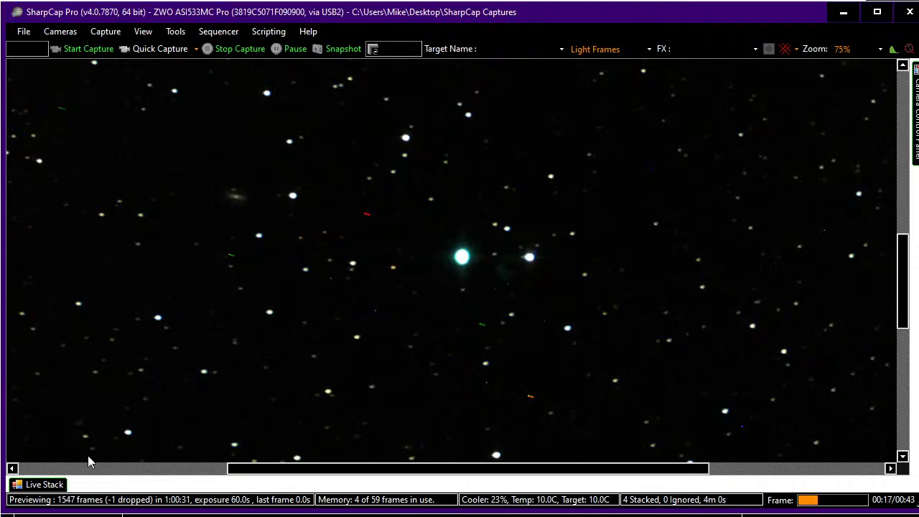
pyautogui.click(59, 485)
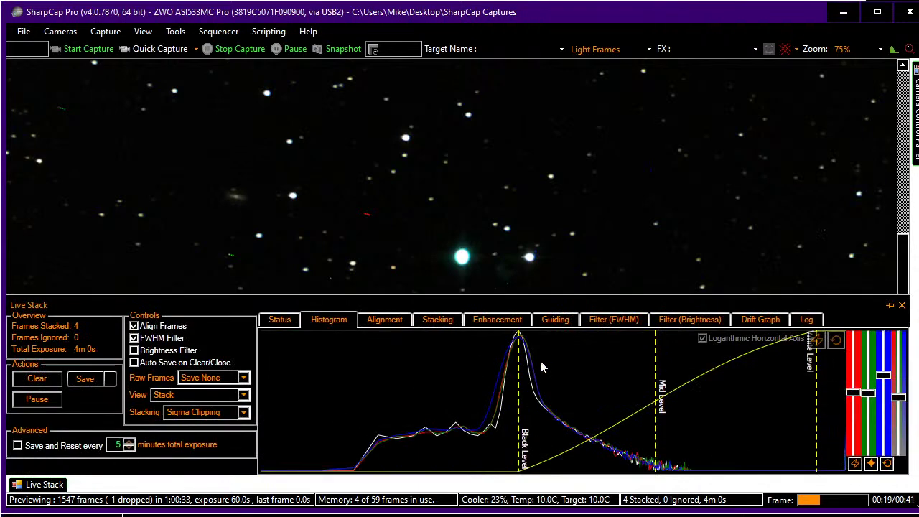
pyautogui.moveTo(656, 354); pyautogui.dragTo(732, 355)
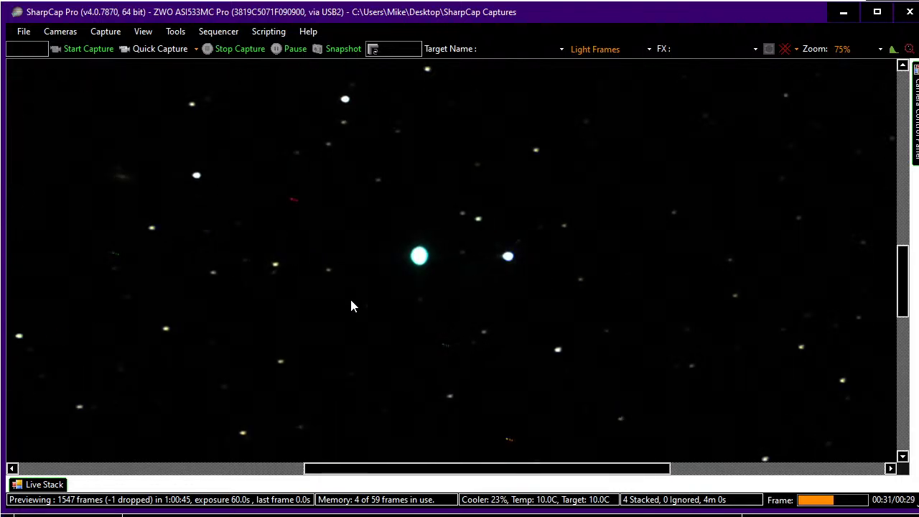
# Enlarge the stack to 175% and compare the nebula's disk with the NGC 6543 reference picture in the forum post, then return to SharpCap
pyautogui.scroll(1, 370, 280)
pyautogui.scroll(3, 371, 282)
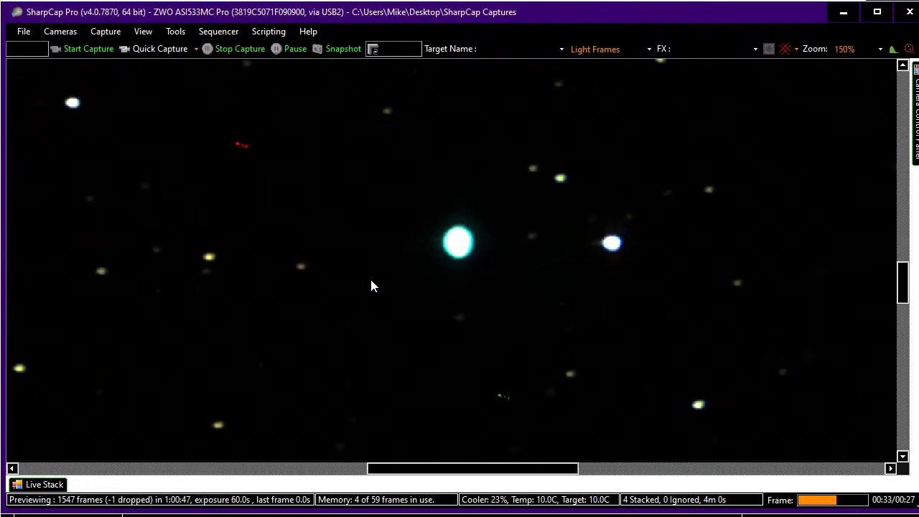
pyautogui.hotkey('alt', 'Tab')
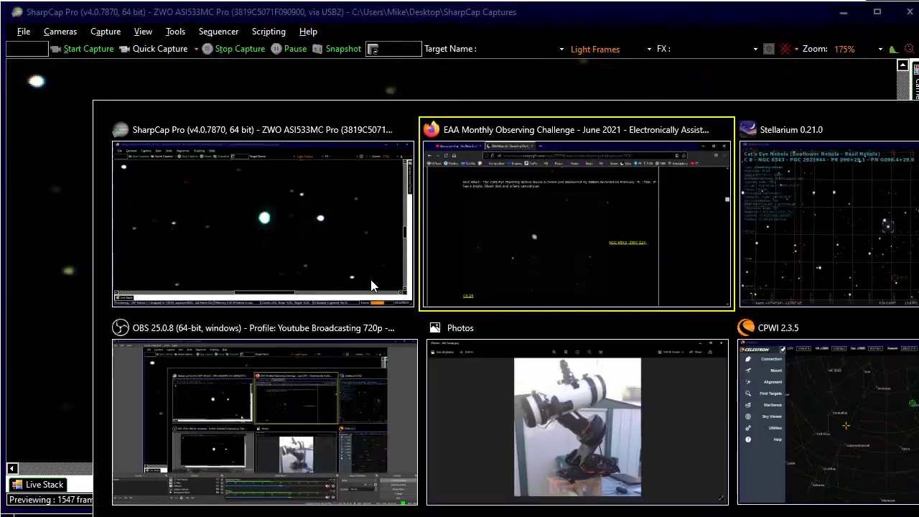
pyautogui.hotkey('alt', 'Tab')
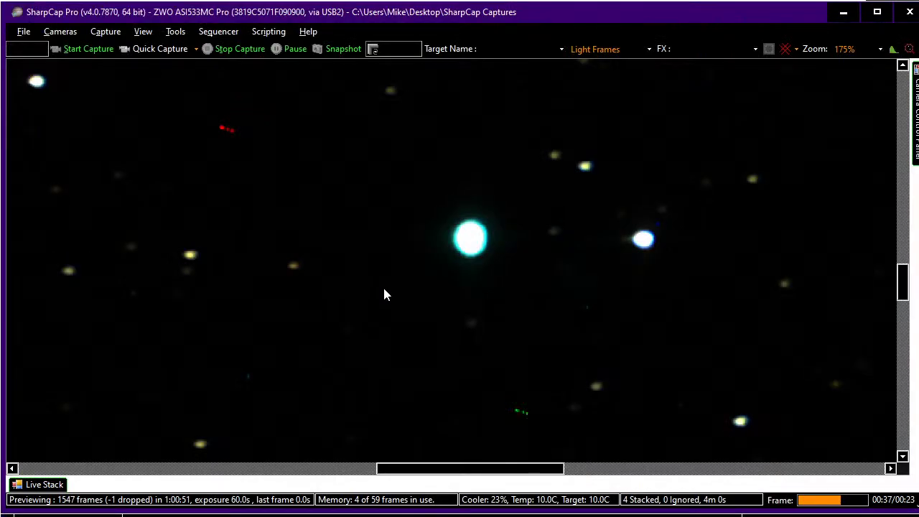
pyautogui.hotkey('alt', 'Tab')
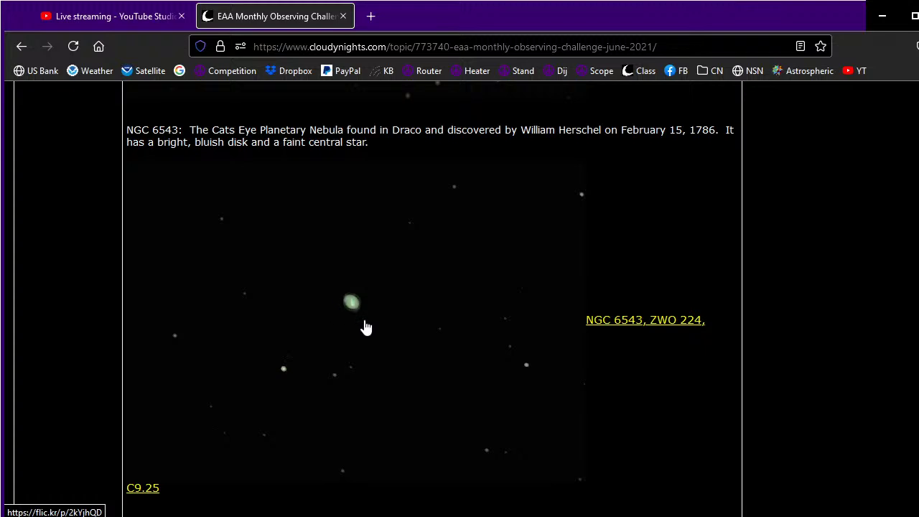
pyautogui.scroll(-1, 366, 322)
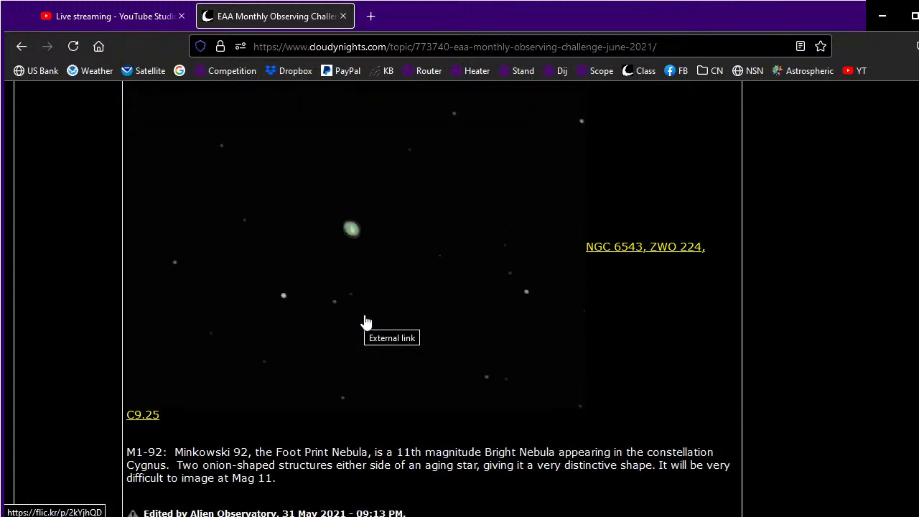
pyautogui.scroll(2, 365, 321)
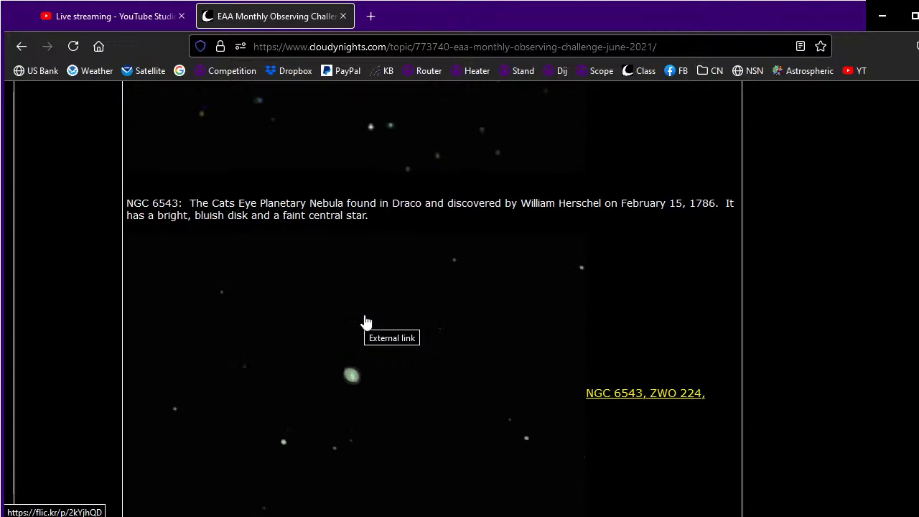
pyautogui.hotkey('alt', 'Tab')
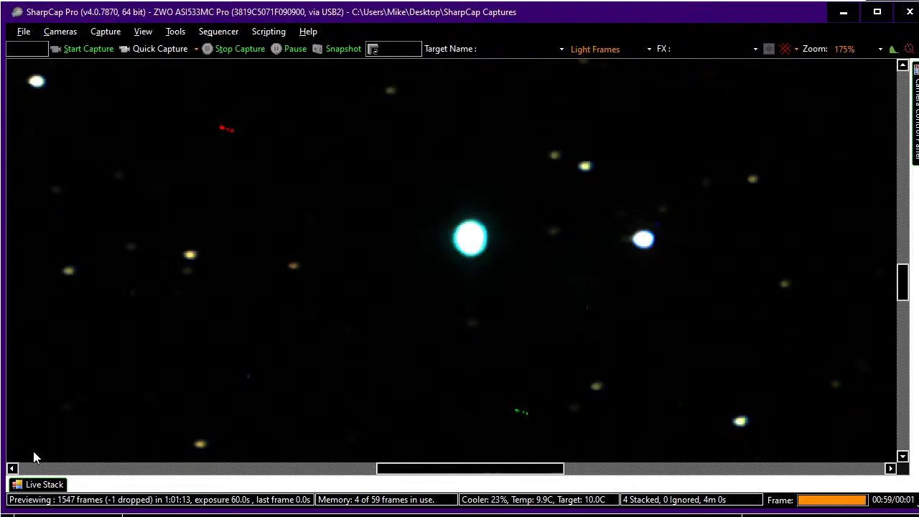
# Check the Cat's Eye Nebula and its object details in Stellarium, then return to the stacked image in SharpCap
pyautogui.click(44, 485)
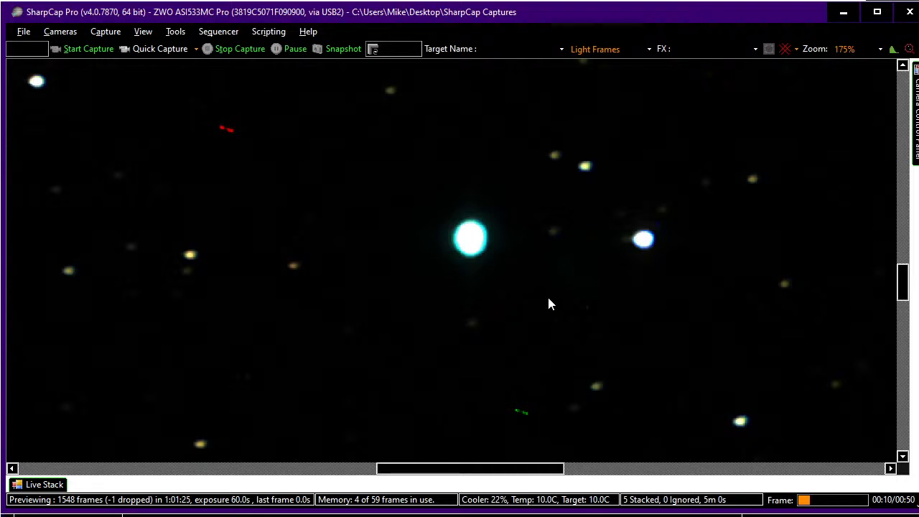
pyautogui.hotkey('alt', 'Tab')
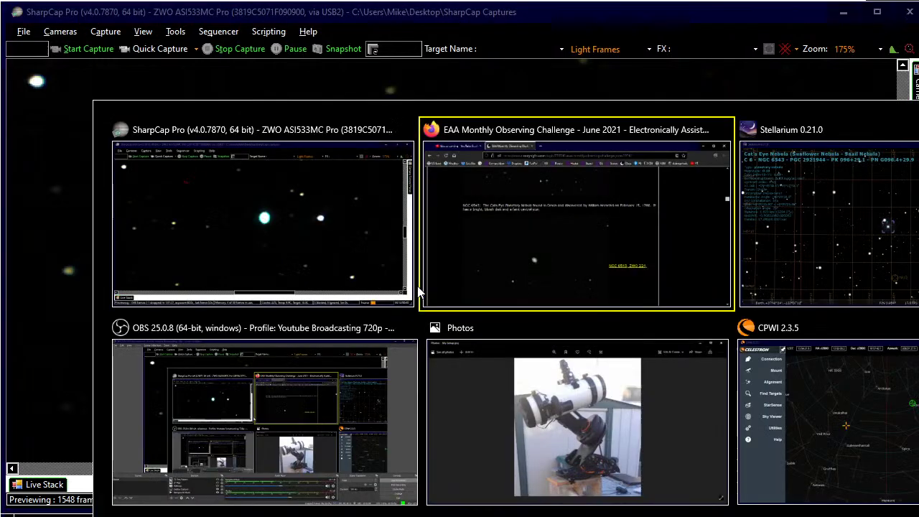
pyautogui.hotkey('alt', 'Tab')
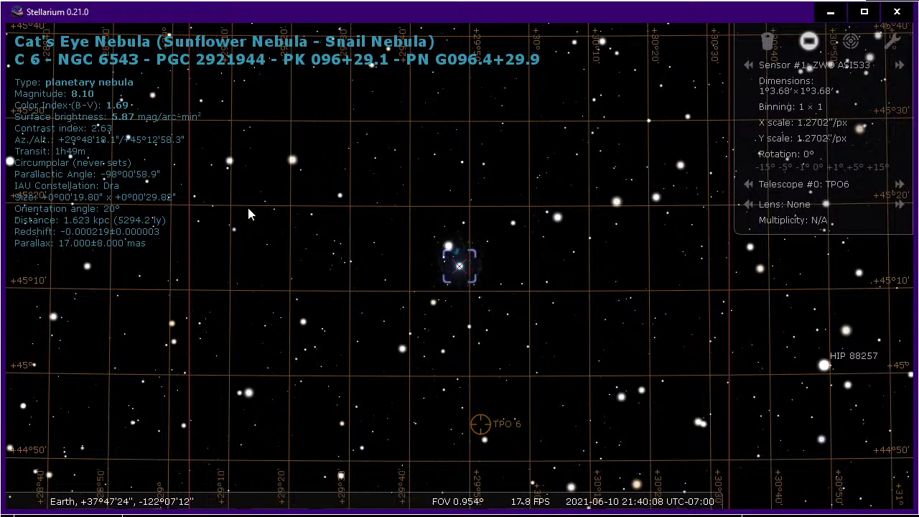
pyautogui.hotkey('alt', 'Tab')
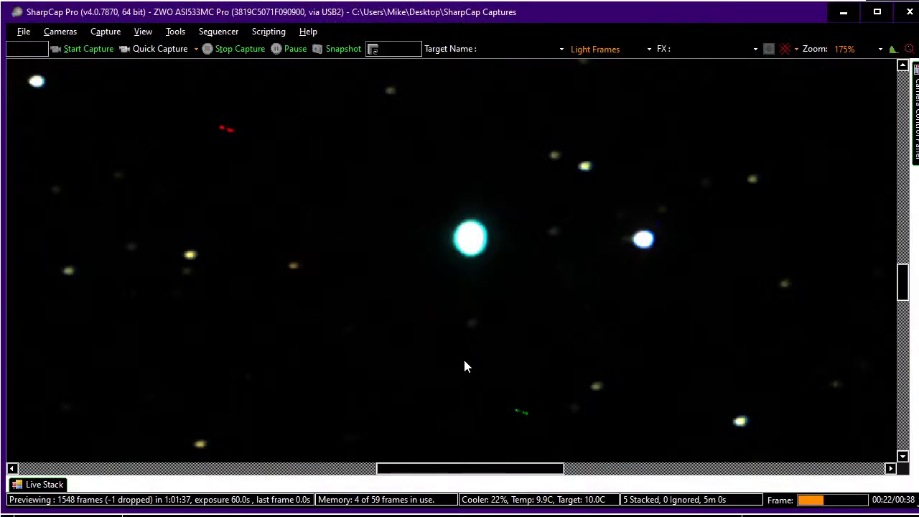
# Set the camera exposure to 30 s and clear the live stack to restart it
pyautogui.moveTo(915, 114)
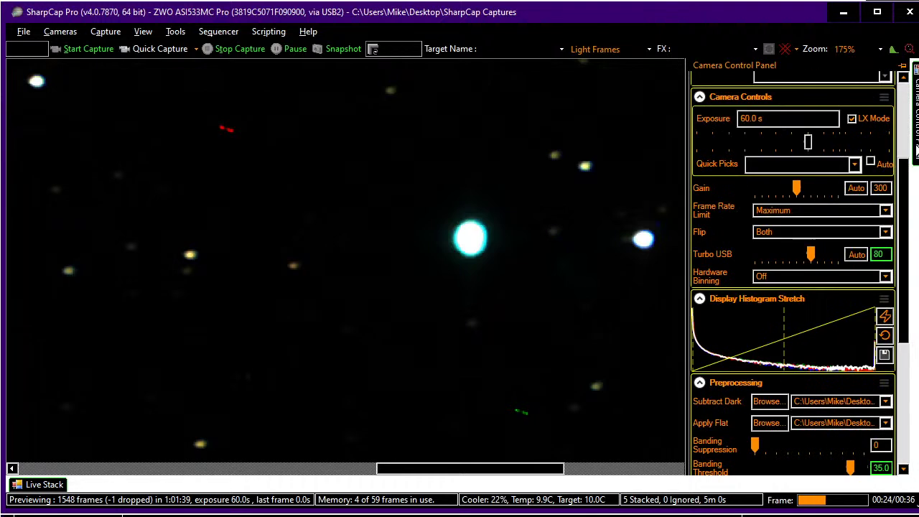
pyautogui.click(759, 147)
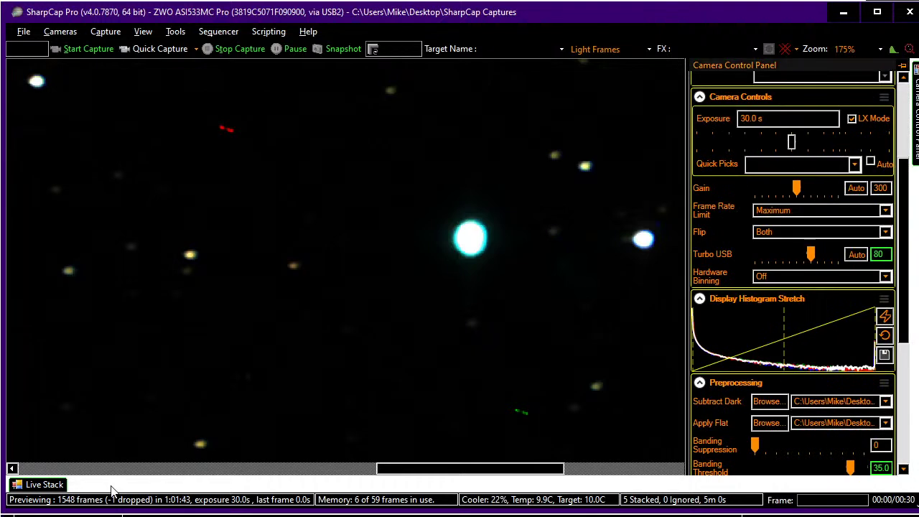
pyautogui.moveTo(52, 487)
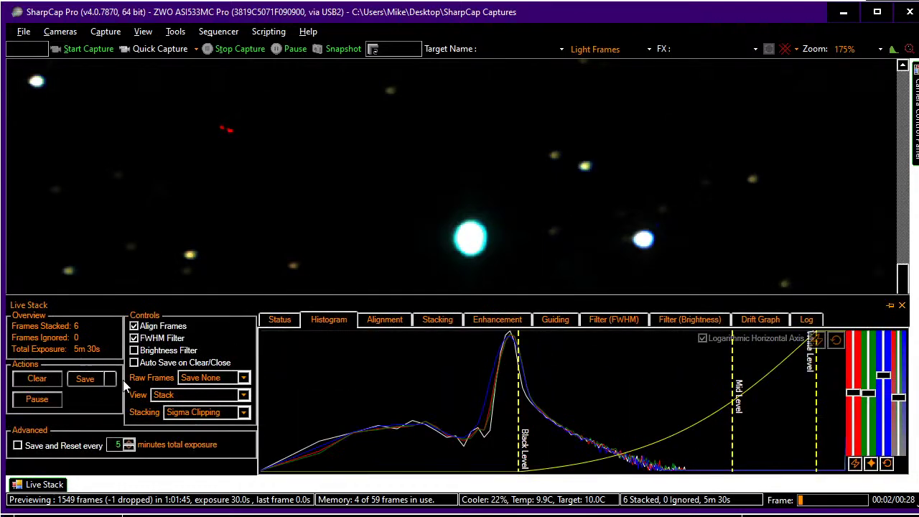
pyautogui.click(35, 381)
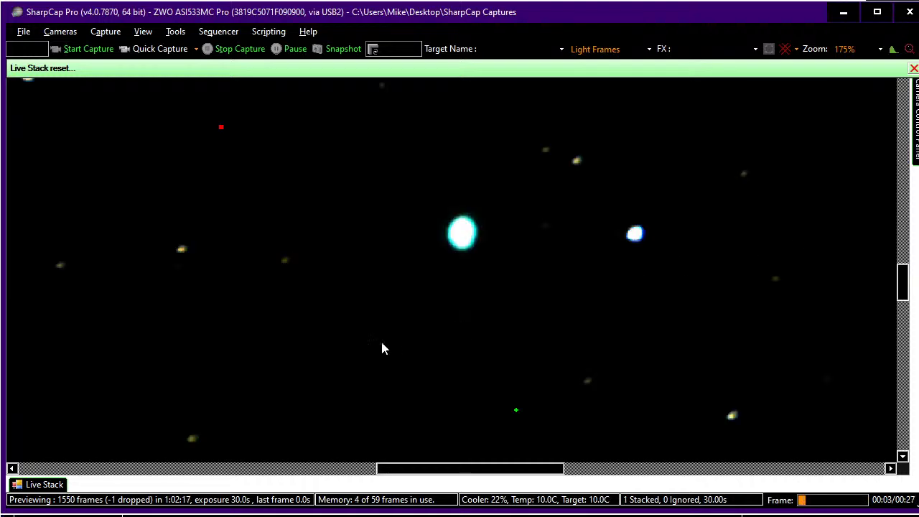
# Lower the live stack's black level to the histogram peak and view the nebula at 125% zoom
pyautogui.click(44, 485)
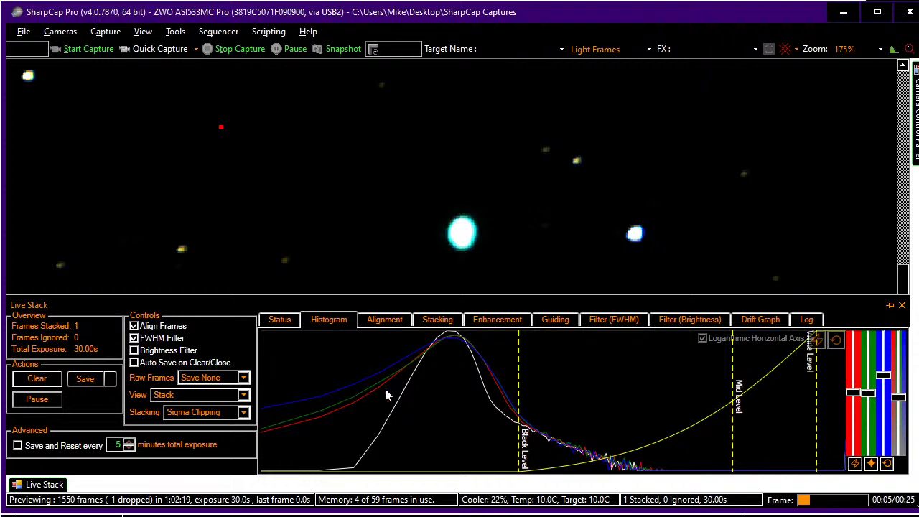
pyautogui.moveTo(520, 367); pyautogui.dragTo(447, 367)
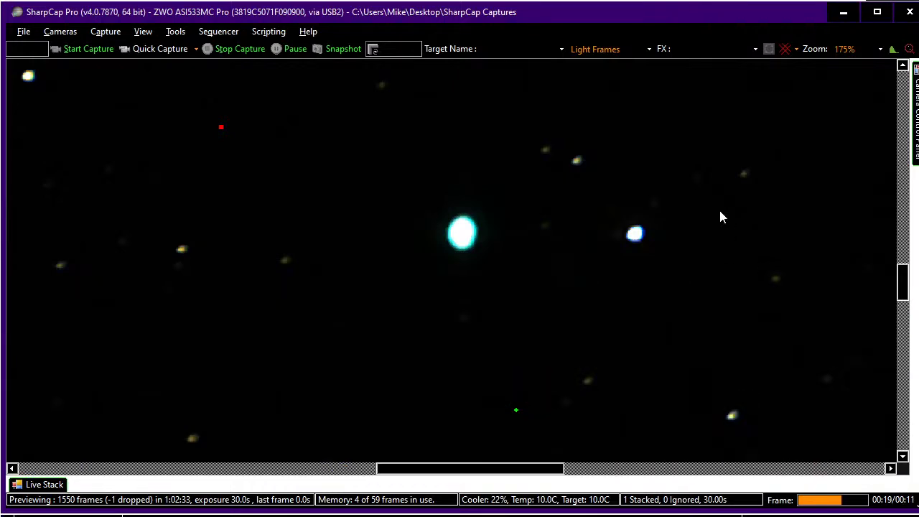
pyautogui.scroll(-2, 721, 213)
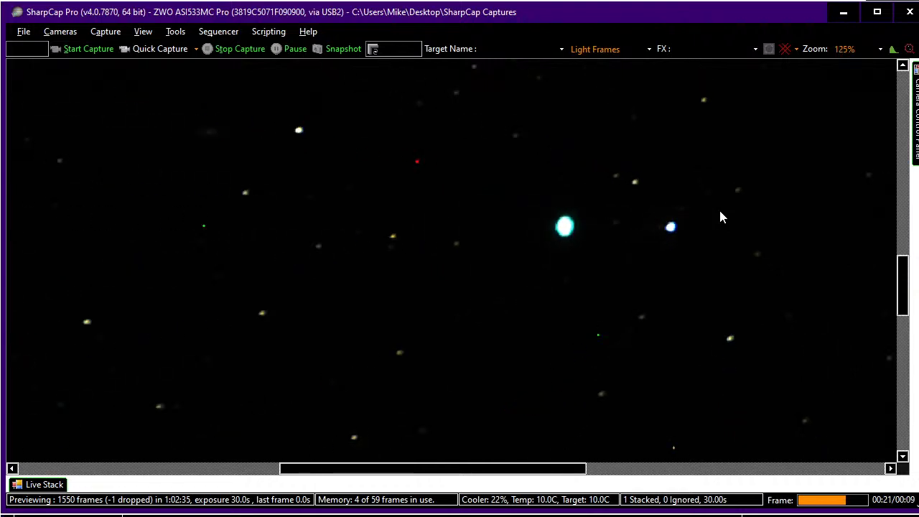
pyautogui.scroll(-2, 721, 213)
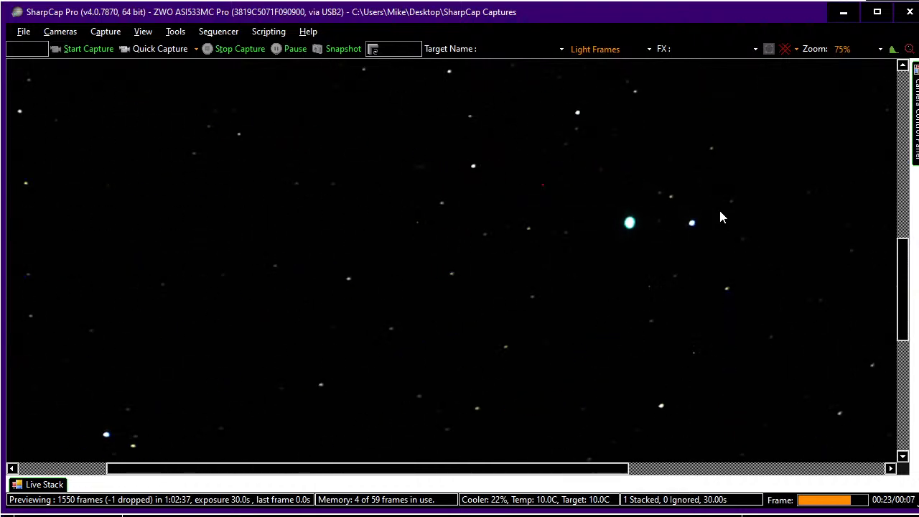
pyautogui.scroll(2, 722, 217)
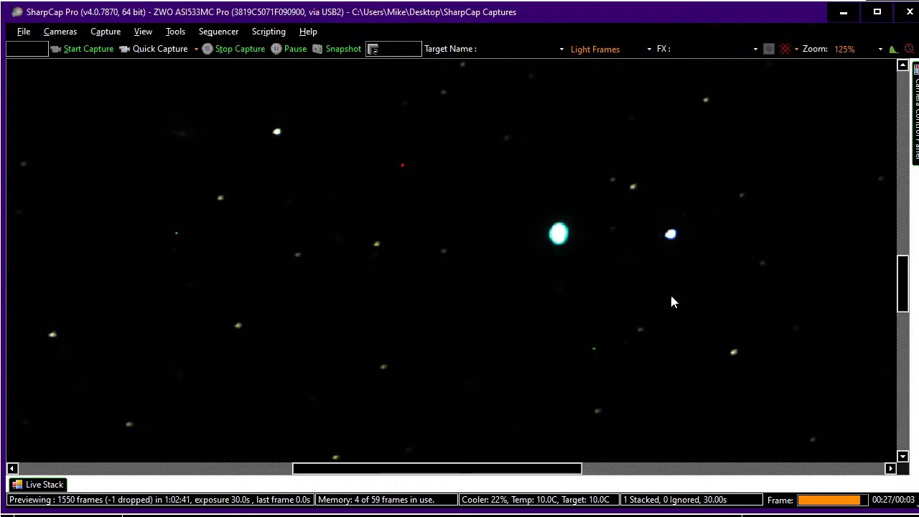
# Set the camera exposure to 15 s and clear the live stack to restart it
pyautogui.click(38, 483)
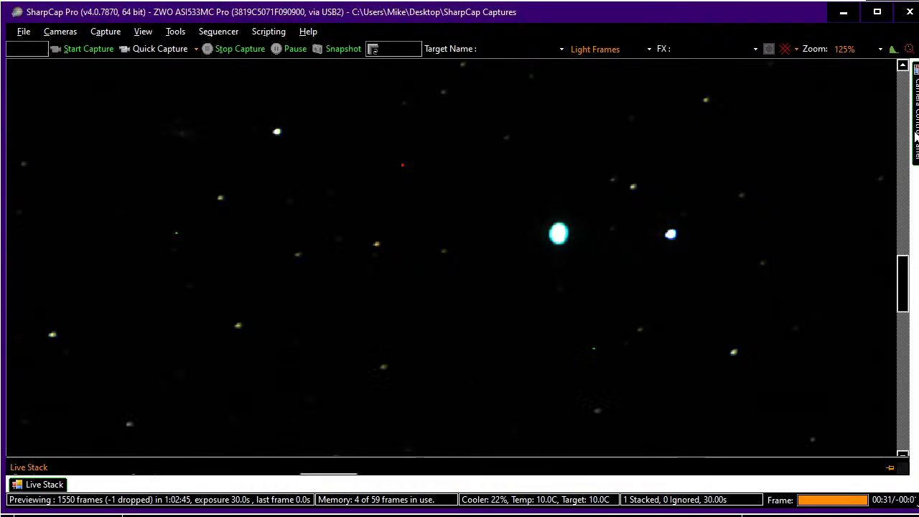
pyautogui.moveTo(915, 115)
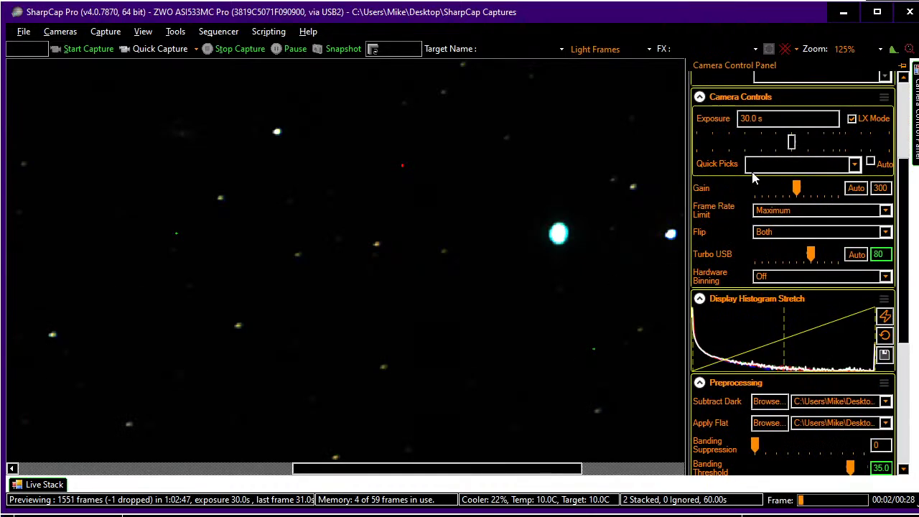
pyautogui.click(751, 144)
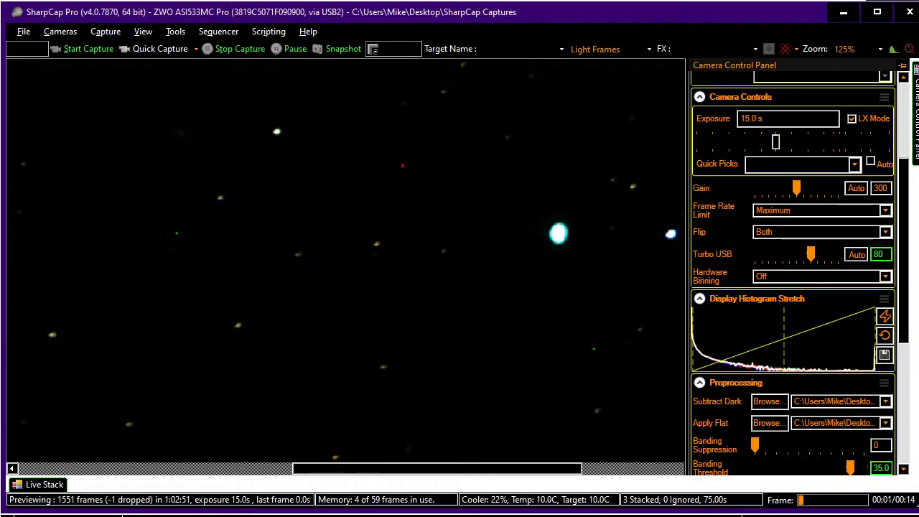
pyautogui.moveTo(49, 490)
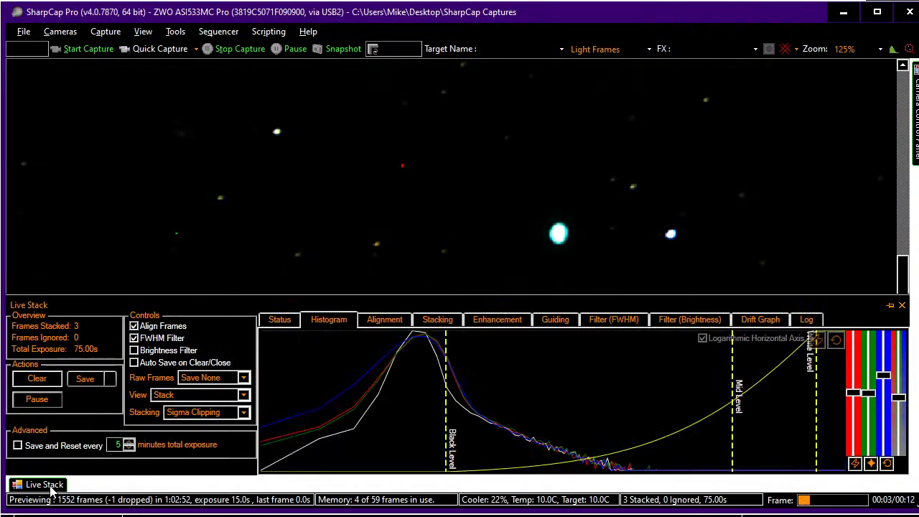
pyautogui.click(46, 380)
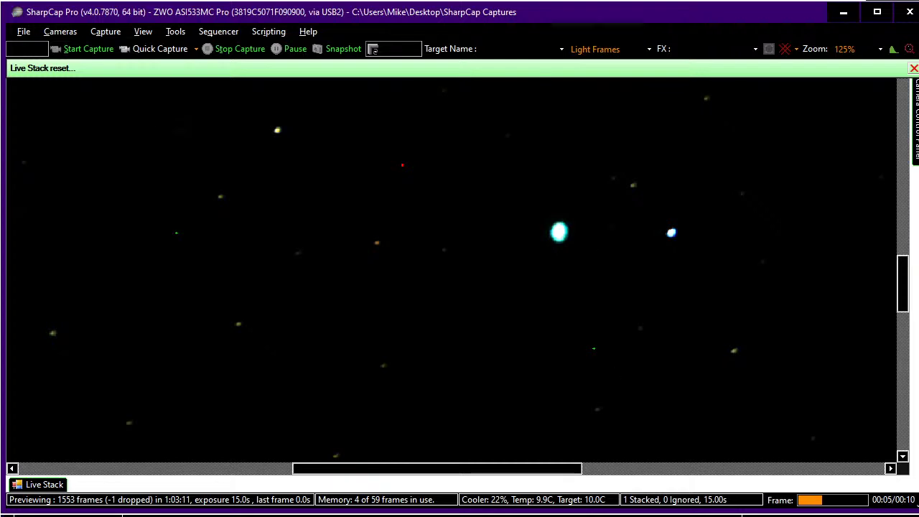
# Compare the restarted stack with an enlarged view of the Cat's Eye Nebula in Stellarium, then return to SharpCap
pyautogui.moveTo(581, 471)
pyautogui.mouseDown()
pyautogui.moveTo(631, 483)
pyautogui.moveTo(593, 479)
pyautogui.mouseUp()
pyautogui.hotkey('alt', 'Tab')
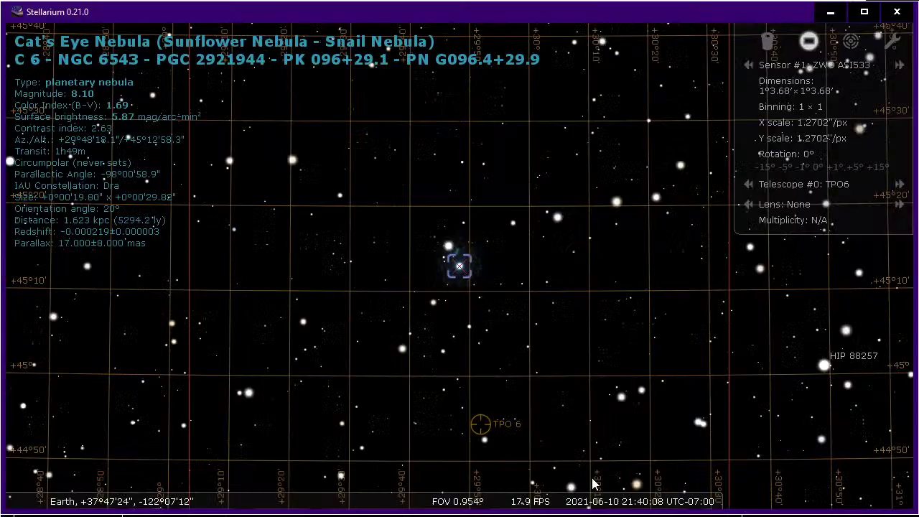
pyautogui.scroll(5, 489, 297)
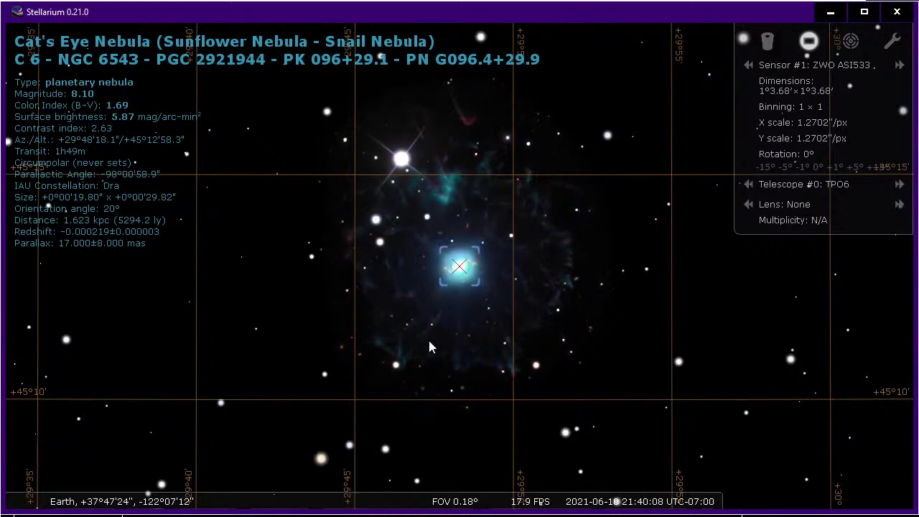
pyautogui.hotkey('alt', 'Tab')
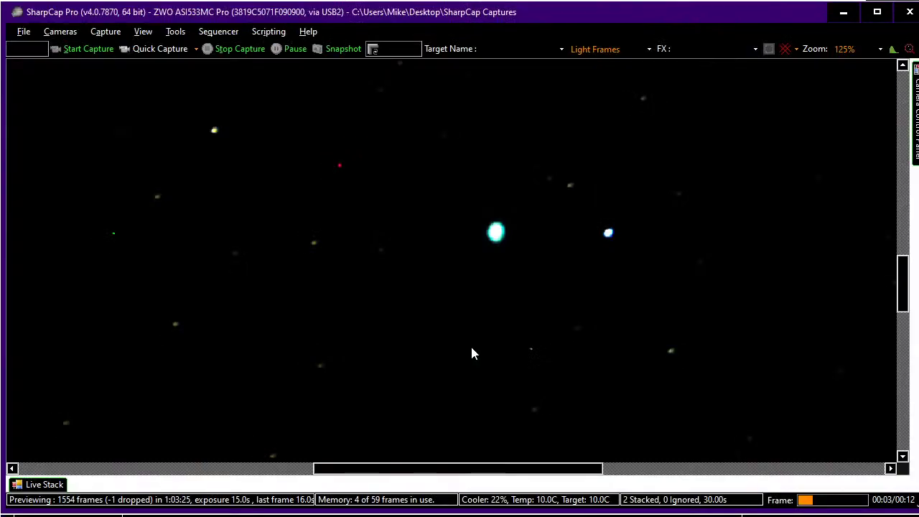
pyautogui.scroll(-2, 472, 351)
pyautogui.scroll(2, 472, 352)
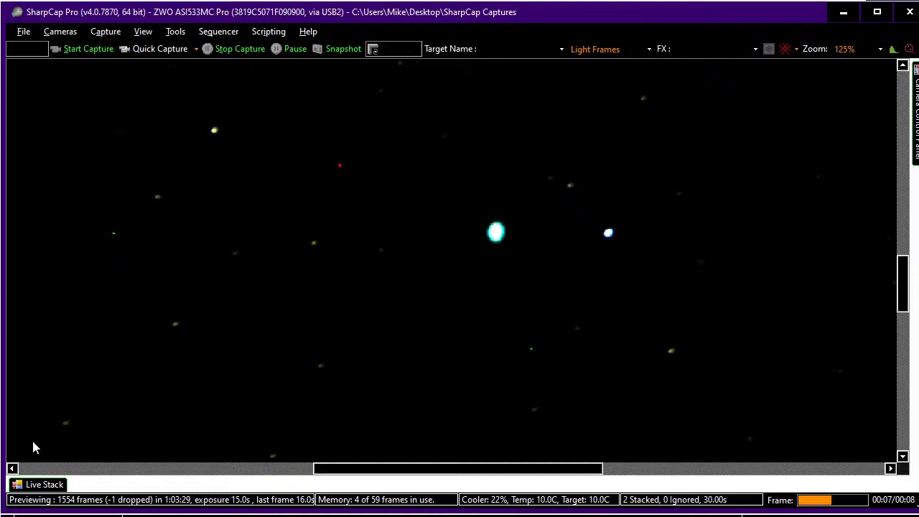
# Set the camera exposure to 60 s and restart the live stack with a higher black level
pyautogui.click(49, 485)
pyautogui.moveTo(916, 144)
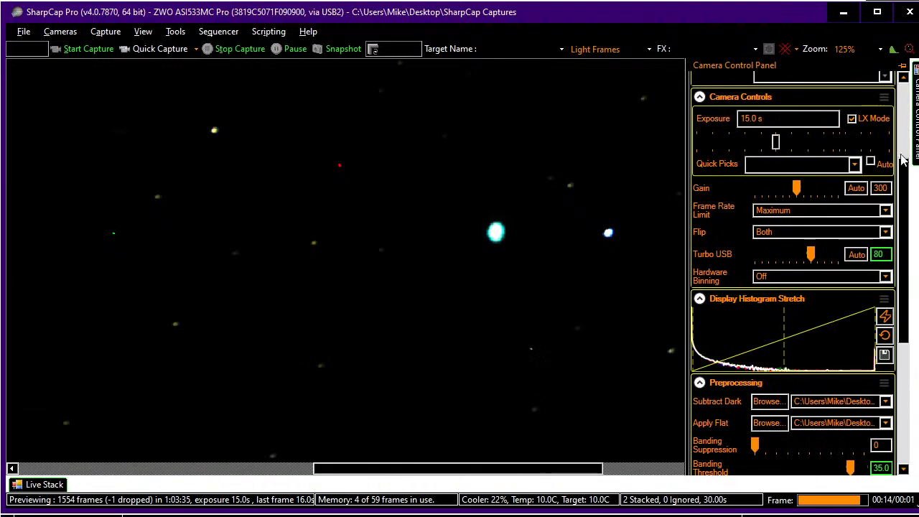
pyautogui.click(842, 142)
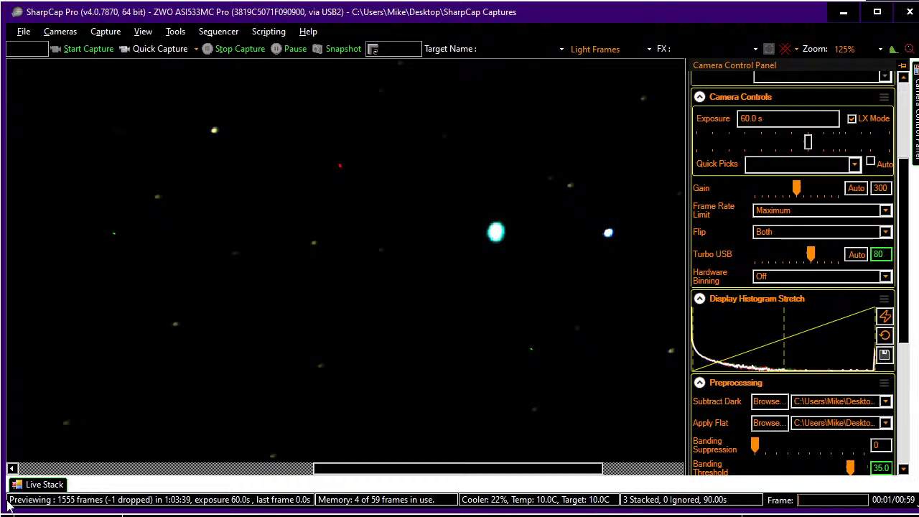
pyautogui.moveTo(39, 492)
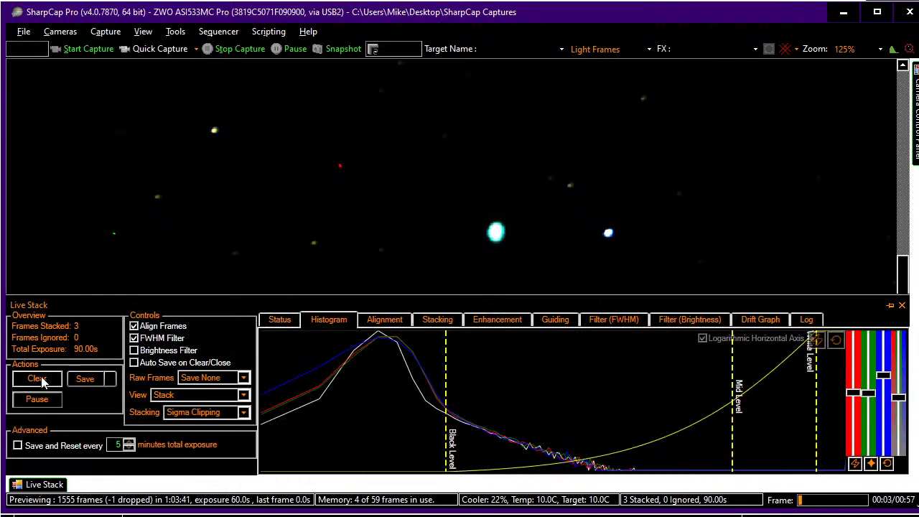
pyautogui.click(38, 379)
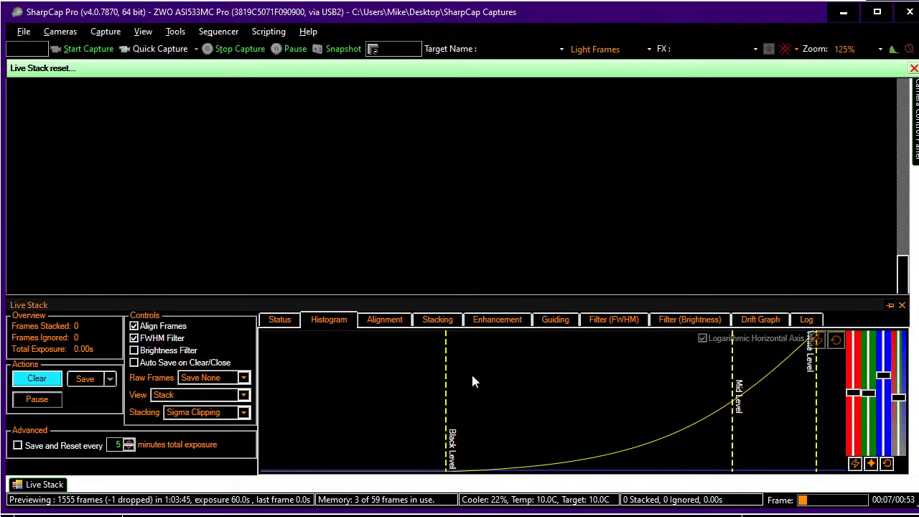
pyautogui.moveTo(446, 377); pyautogui.dragTo(531, 377)
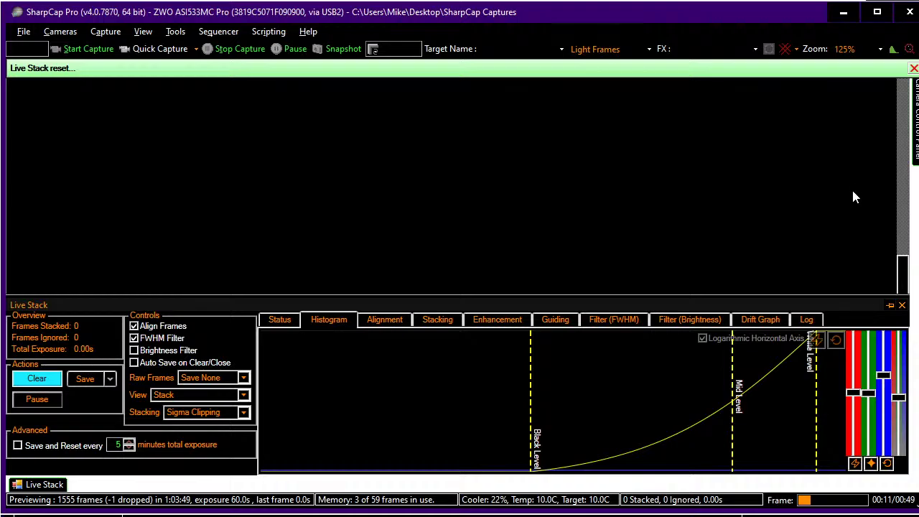
# Examine the nebula's outer shell in Stellarium while the exposure runs, then return to SharpCap's stacked image
pyautogui.hotkey('alt', 'Tab')
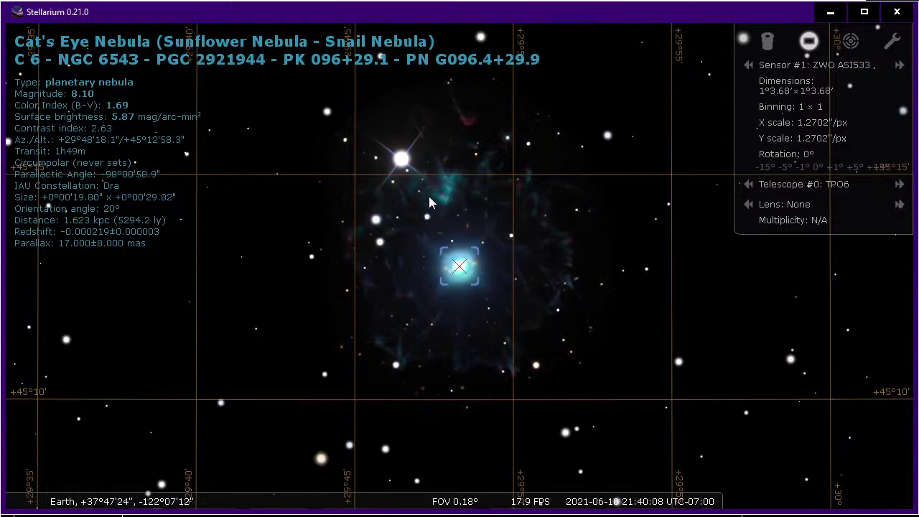
pyautogui.hotkey('alt', 'Tab')
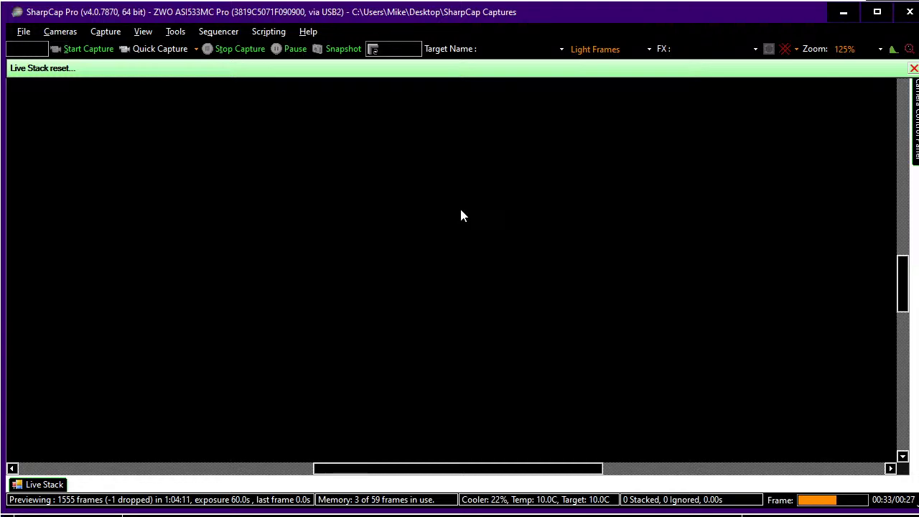
pyautogui.hotkey('alt', 'Tab')
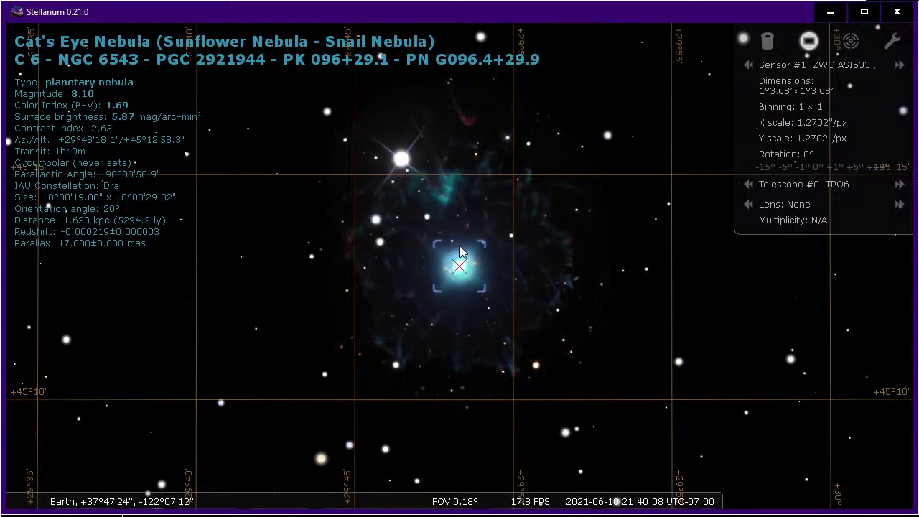
pyautogui.hotkey('alt', 'Tab')
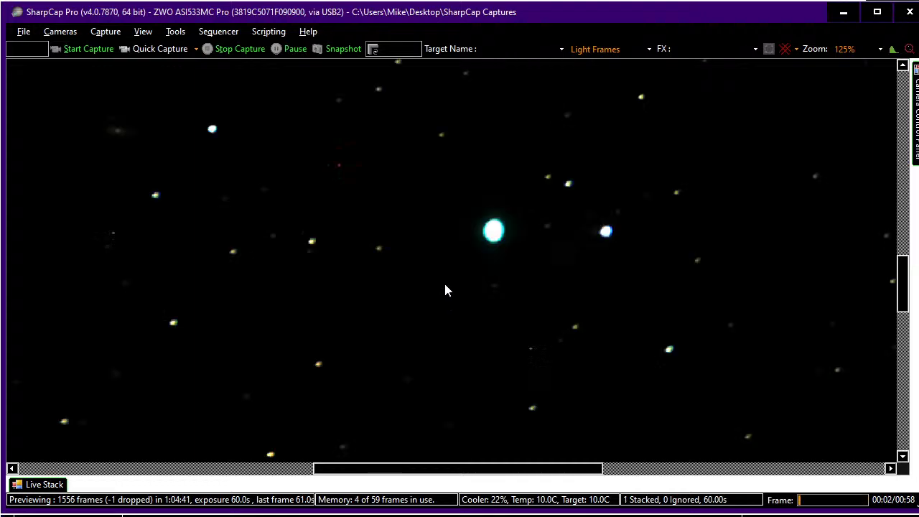
# Align the live stack's black level with the histogram peak and lower the mid level to stretch the faint detail
pyautogui.click(45, 485)
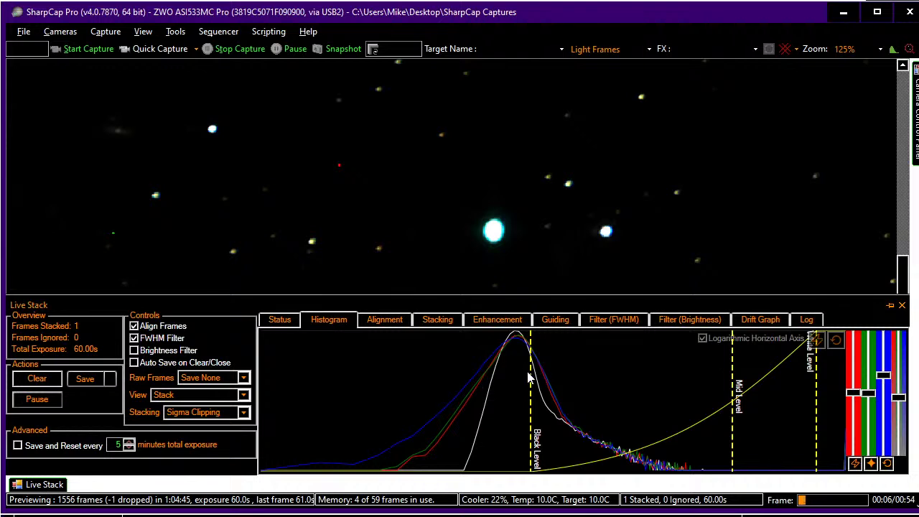
pyautogui.moveTo(530, 372); pyautogui.dragTo(514, 372)
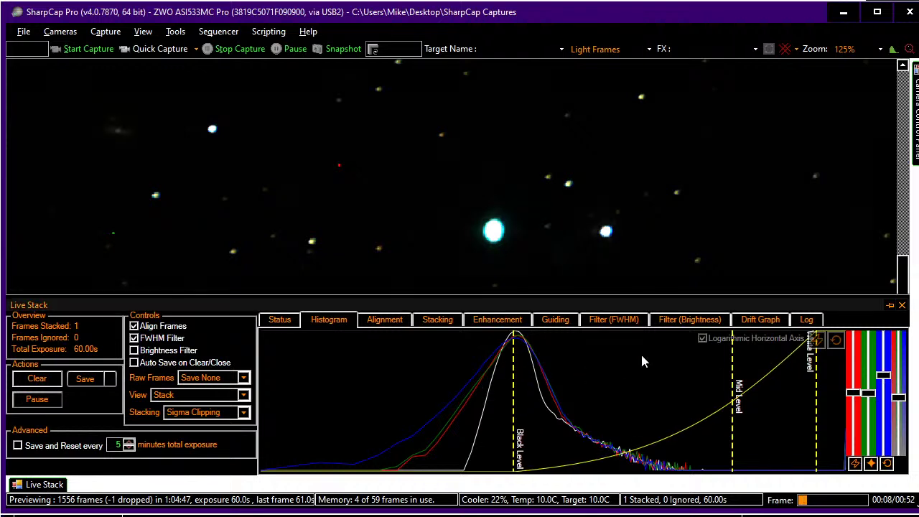
pyautogui.moveTo(732, 368); pyautogui.dragTo(609, 376)
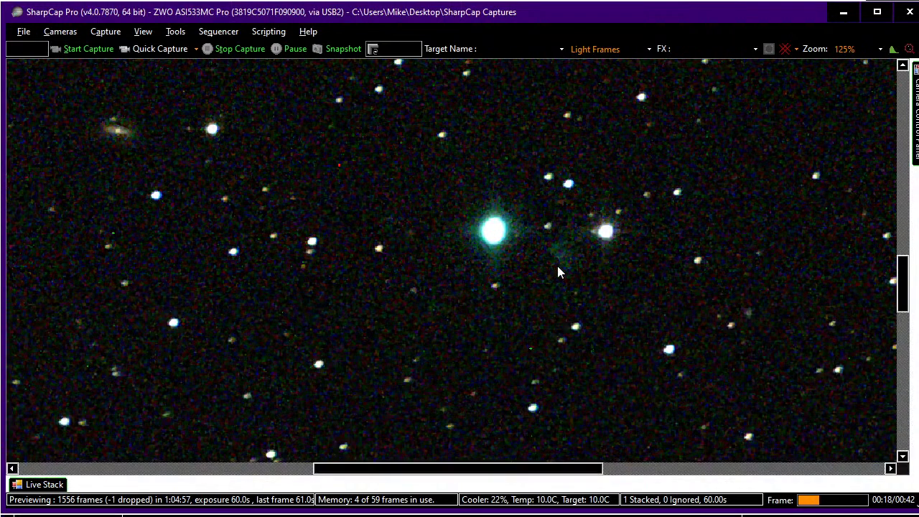
# Compare the stretched stack at 100% zoom with Stellarium's picture of the nebula's outer shell, then return to SharpCap
pyautogui.hotkey('alt', 'Tab')
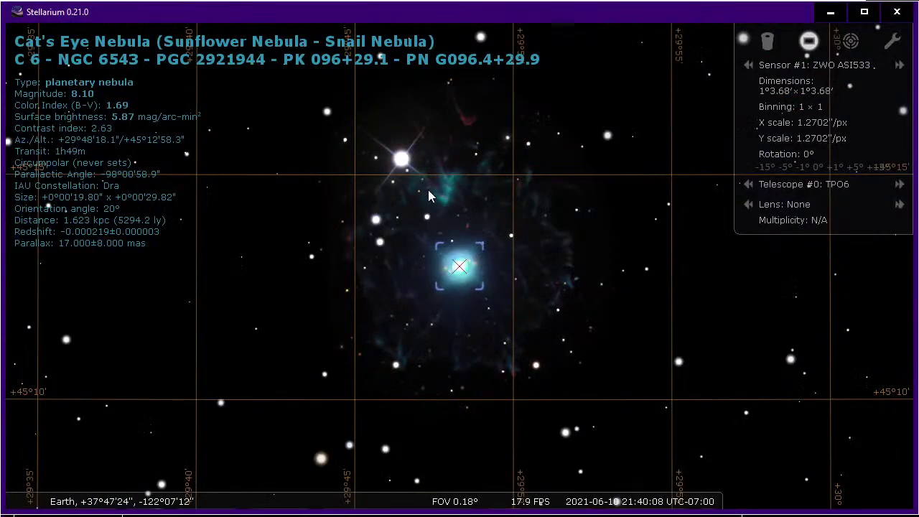
pyautogui.hotkey('alt', 'Tab')
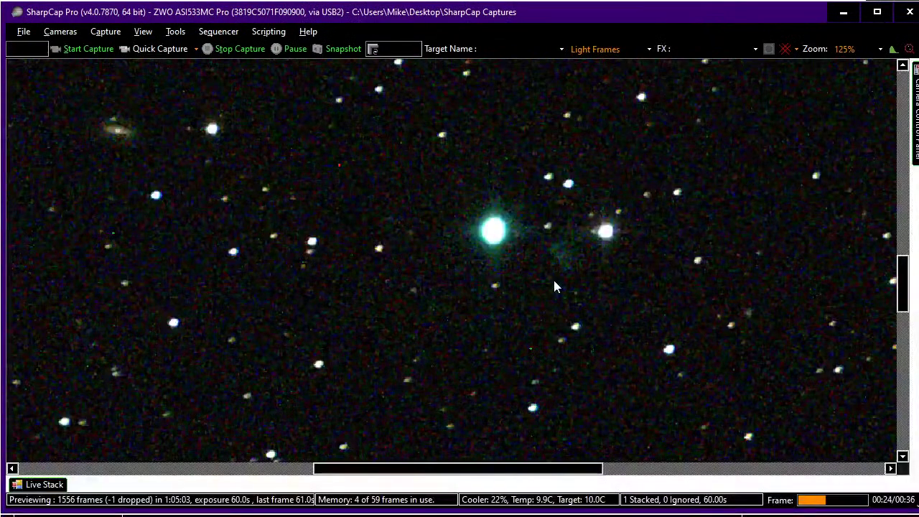
pyautogui.scroll(-2, 554, 283)
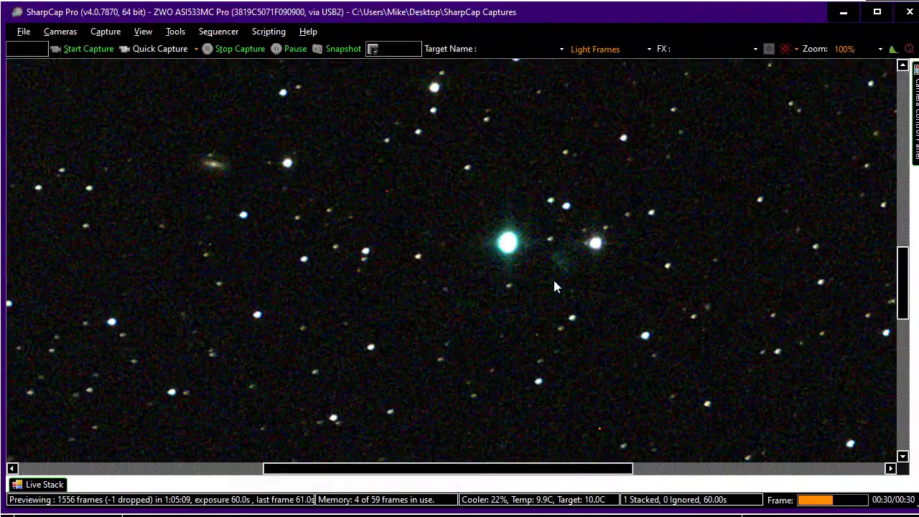
pyautogui.hotkey('alt', 'Tab')
pyautogui.hotkey('alt', 'Tab')
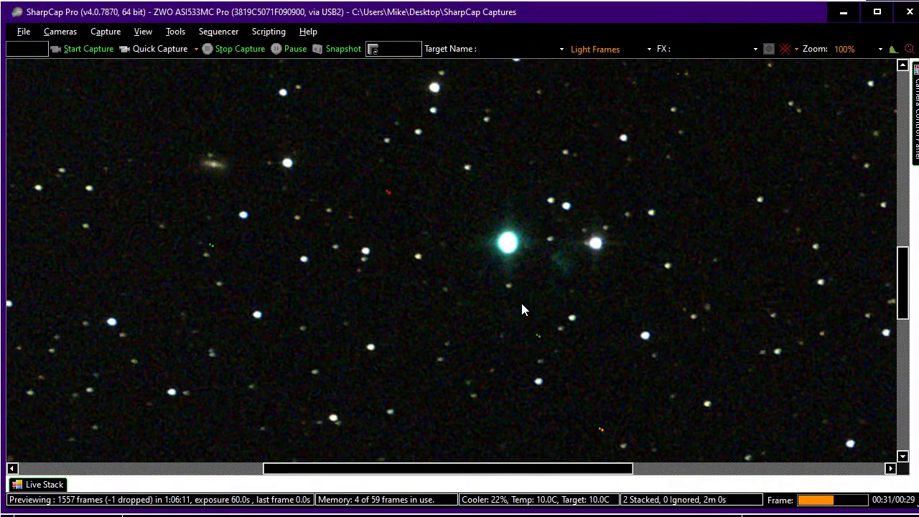
pyautogui.hotkey('alt', 'Tab')
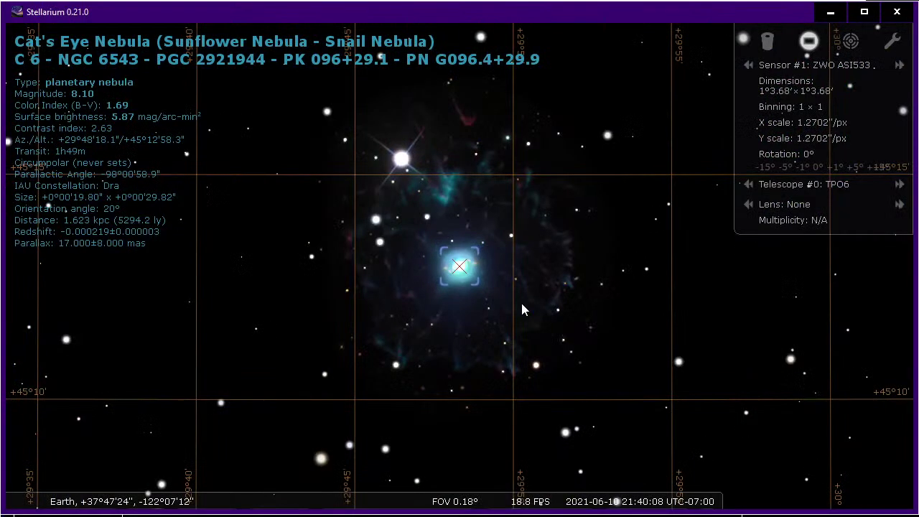
pyautogui.hotkey('alt', 'Tab')
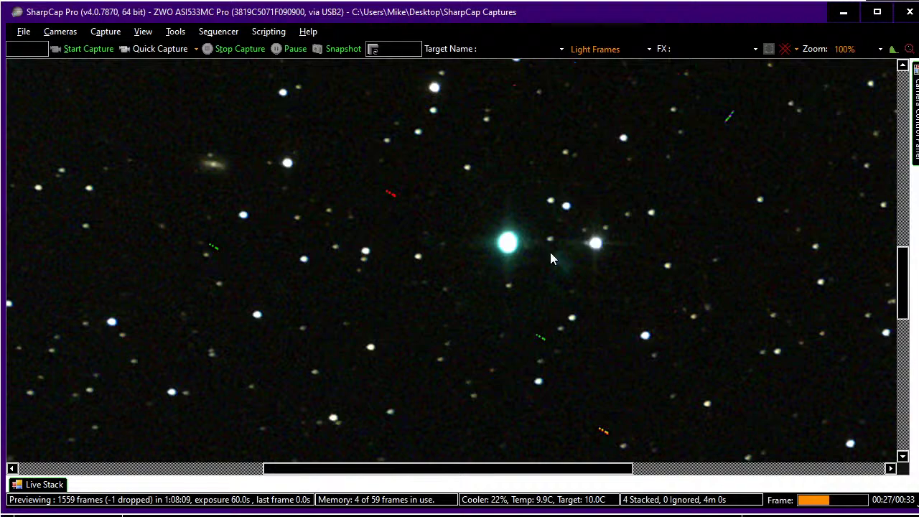
# Lower the live stack's mid level further towards the histogram peak in two stages to brighten the nebula's faint outer shell
pyautogui.click(52, 486)
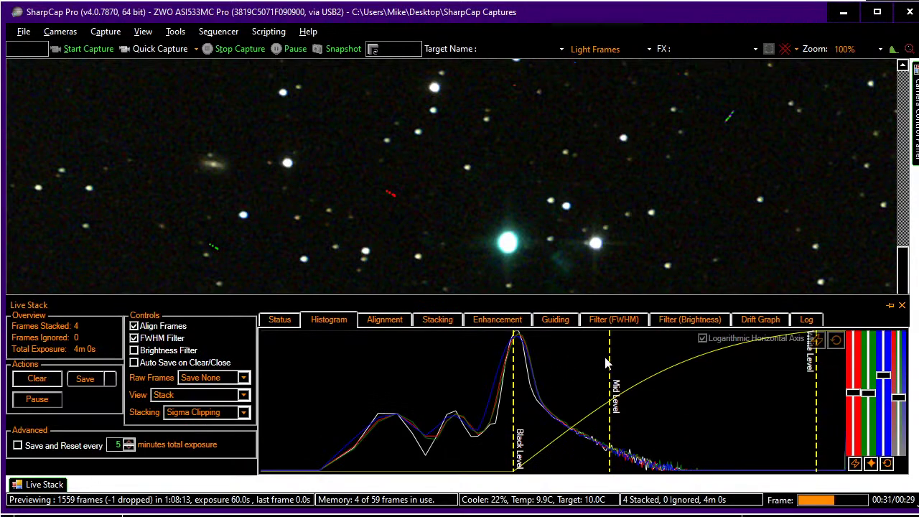
pyautogui.moveTo(610, 360); pyautogui.dragTo(585, 362)
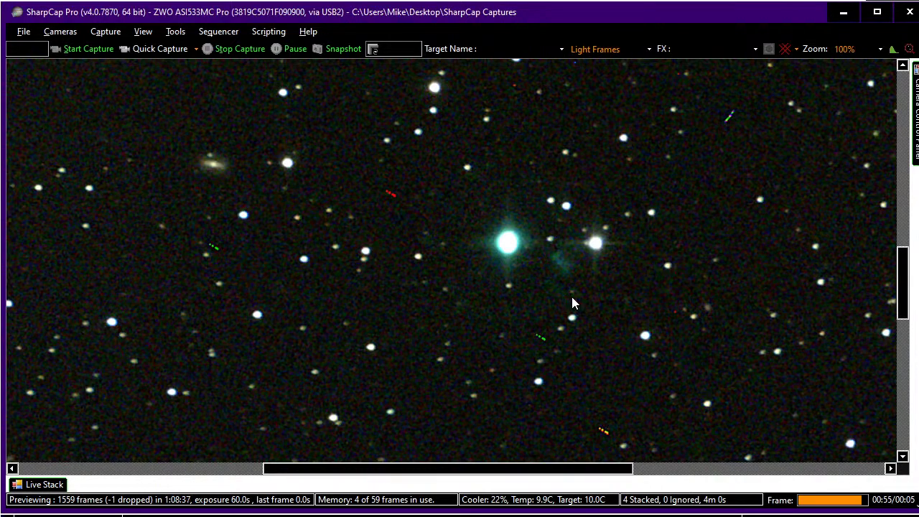
pyautogui.click(40, 485)
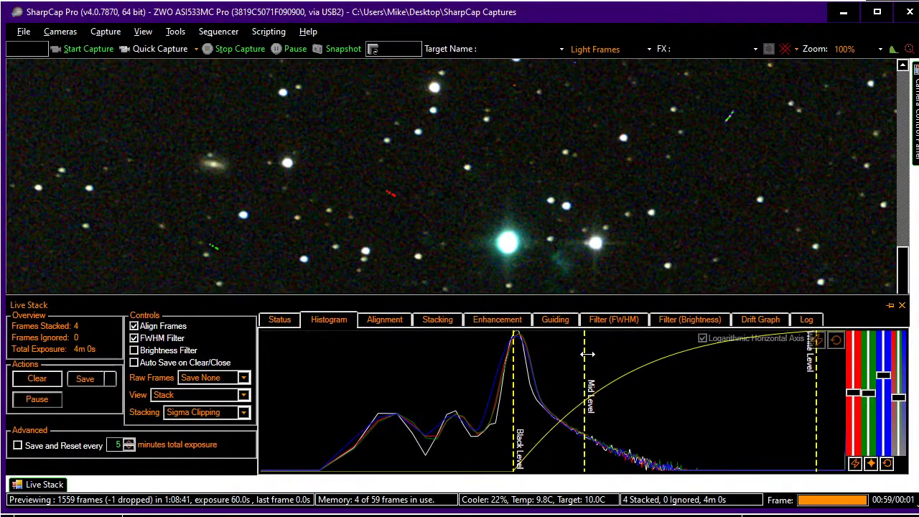
pyautogui.moveTo(585, 356); pyautogui.dragTo(569, 356)
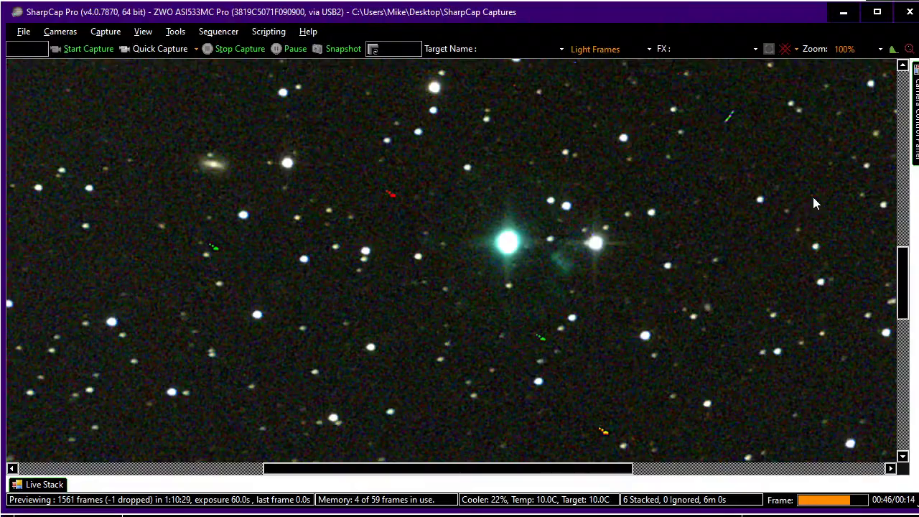
# Switch to the Cloudy Nights challenge thread in Firefox and read the description of the M1-92 target
pyautogui.hotkey('alt', 'Tab')
pyautogui.hotkey('alt', 'Tab')
pyautogui.hotkey('alt', 'Tab')
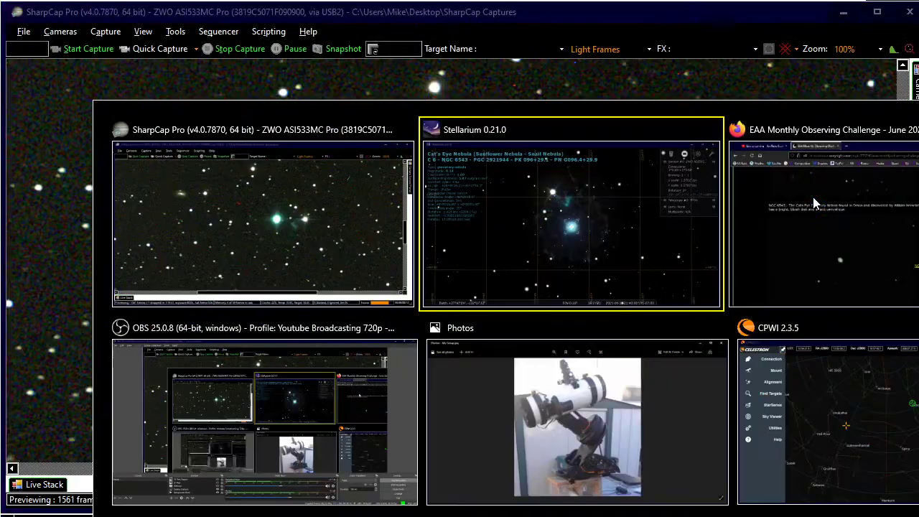
pyautogui.click(813, 197)
pyautogui.scroll(-1, 775, 256)
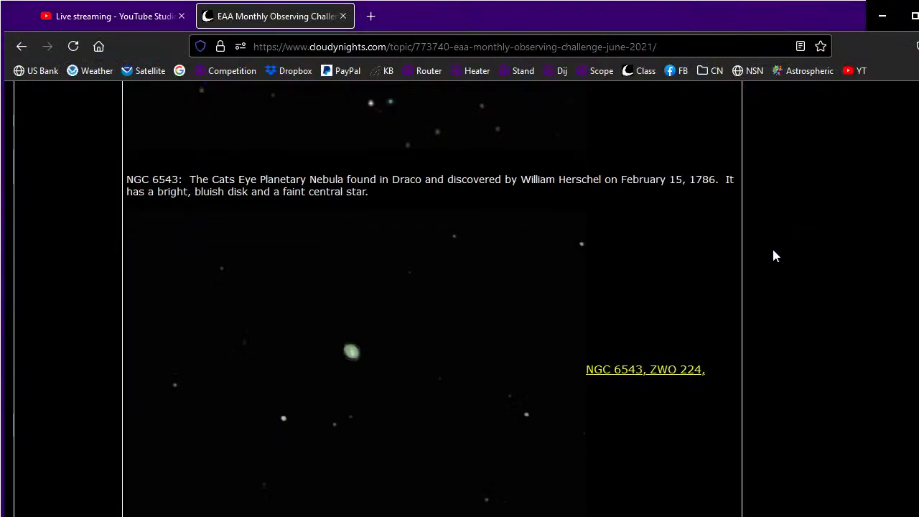
pyautogui.scroll(-6, 774, 255)
pyautogui.scroll(3, 774, 255)
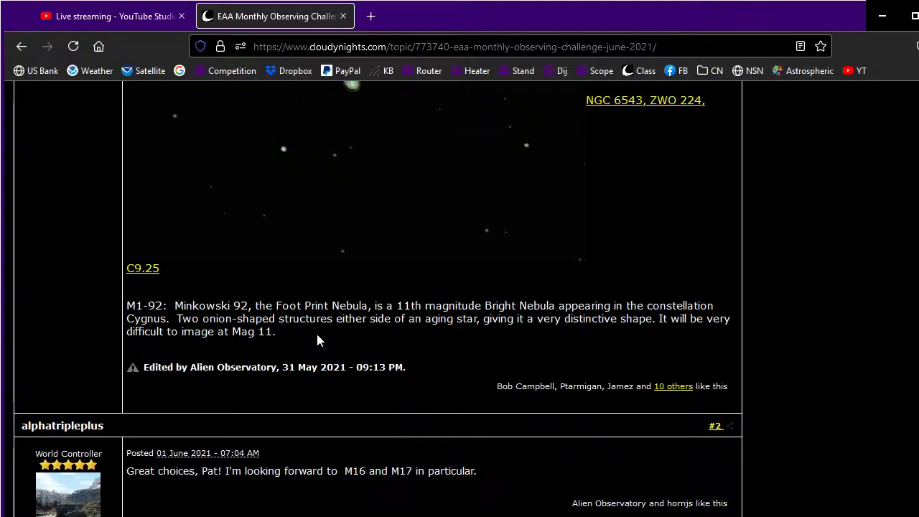
# Switch to Stellarium, search for "foot" and centre the view on the Footprint Nebula
pyautogui.hotkey('alt', 'Tab')
pyautogui.hotkey('alt', 'Tab')
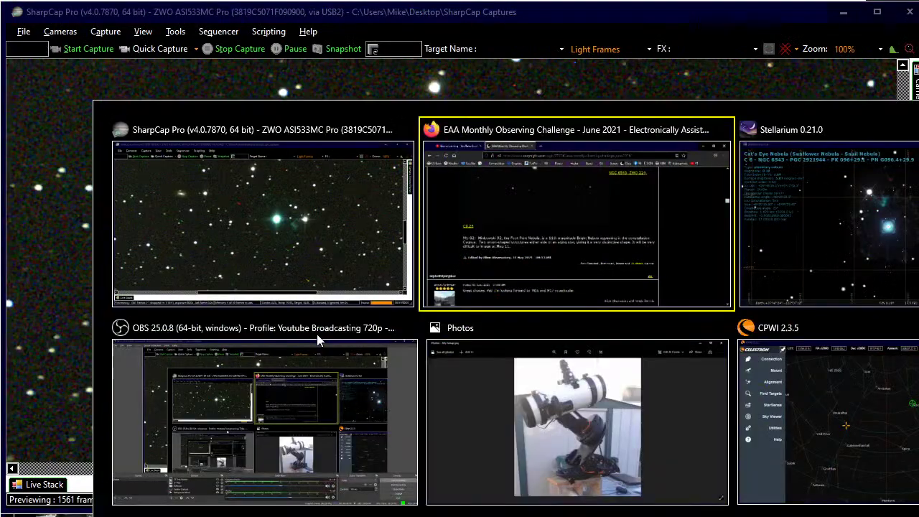
pyautogui.hotkey('alt', 'Tab')
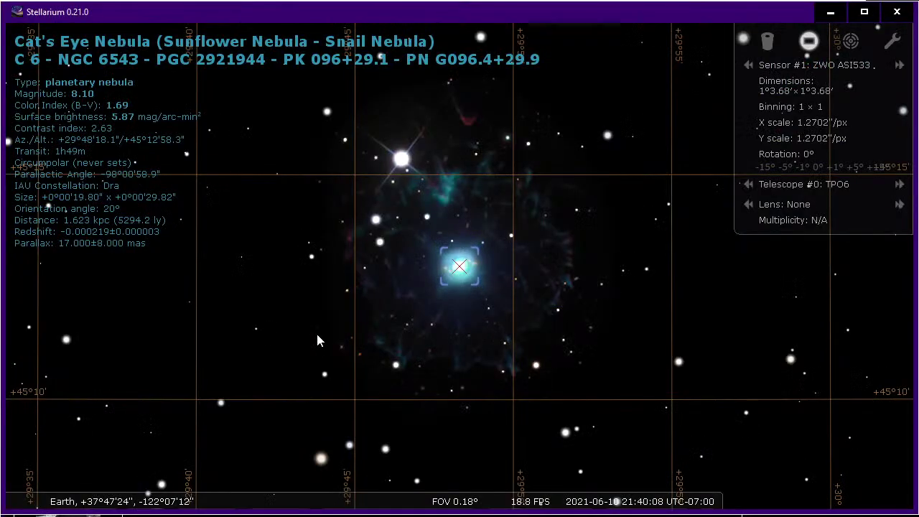
pyautogui.hotkey('ctrl', 'f')
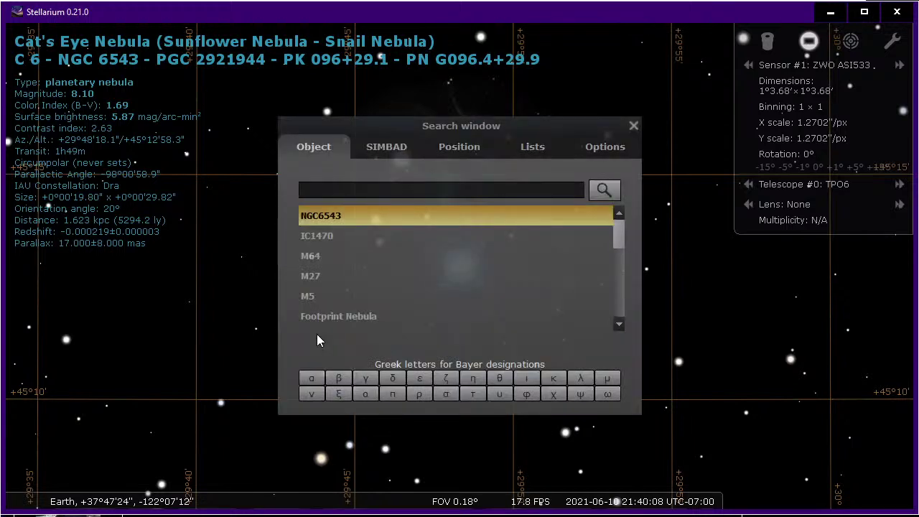
pyautogui.write('foot')
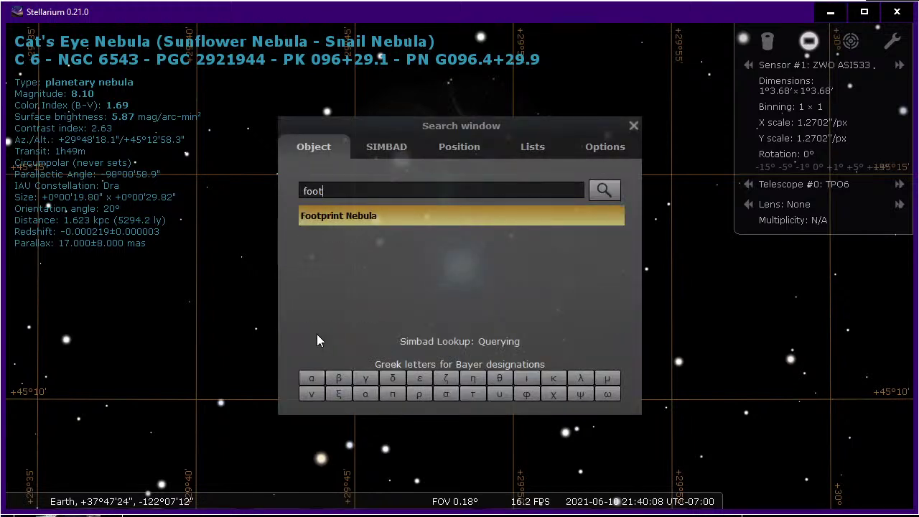
pyautogui.press('Return')
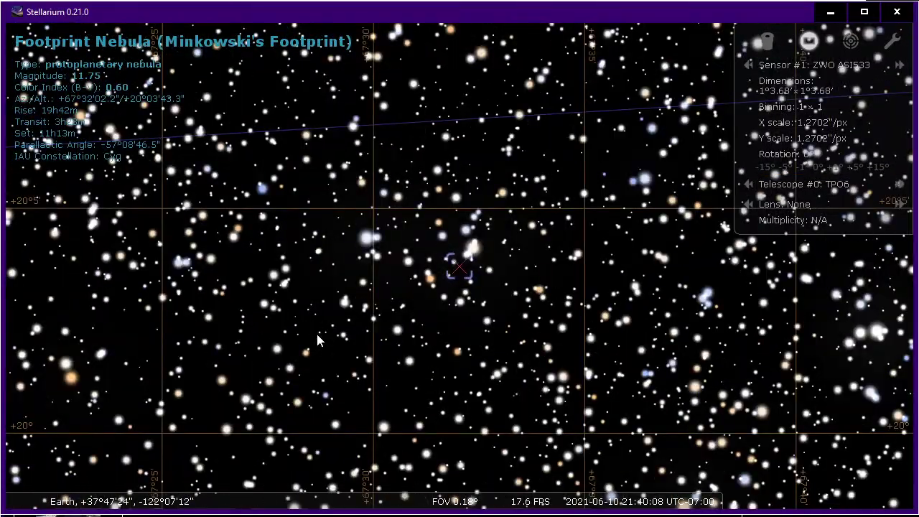
# Examine the Footprint Nebula's position in Cygnus relative to Albireo and the surrounding constellations, then return to SharpCap
pyautogui.scroll(-3, 317, 335)
pyautogui.scroll(3, 318, 340)
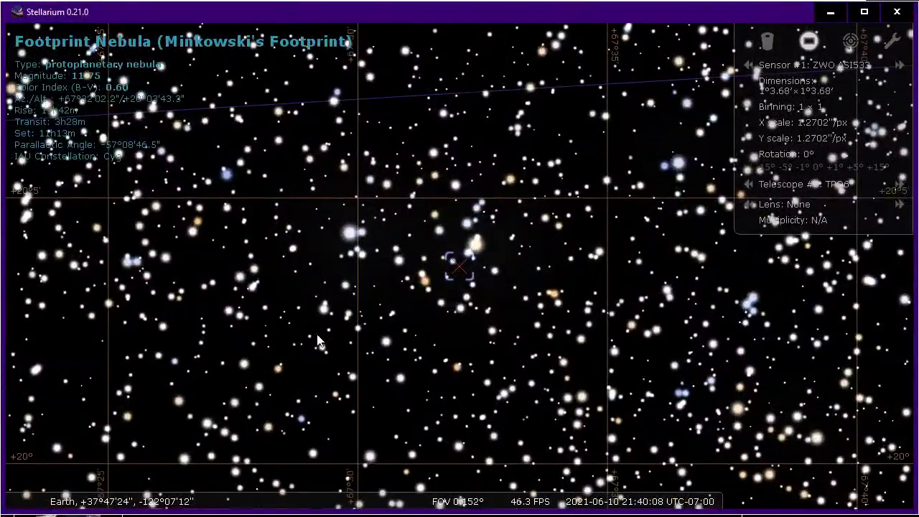
pyautogui.scroll(-3, 318, 340)
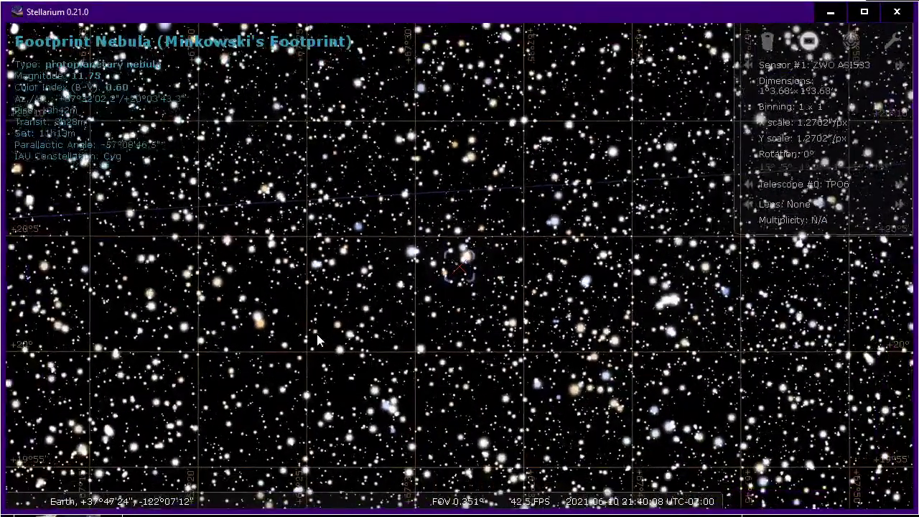
pyautogui.scroll(-5, 318, 341)
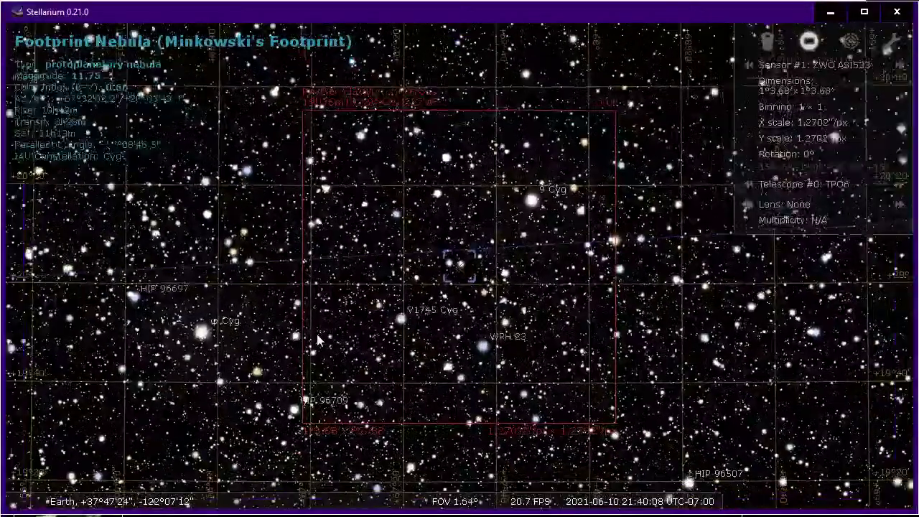
pyautogui.scroll(-3, 318, 341)
pyautogui.scroll(-4, 316, 334)
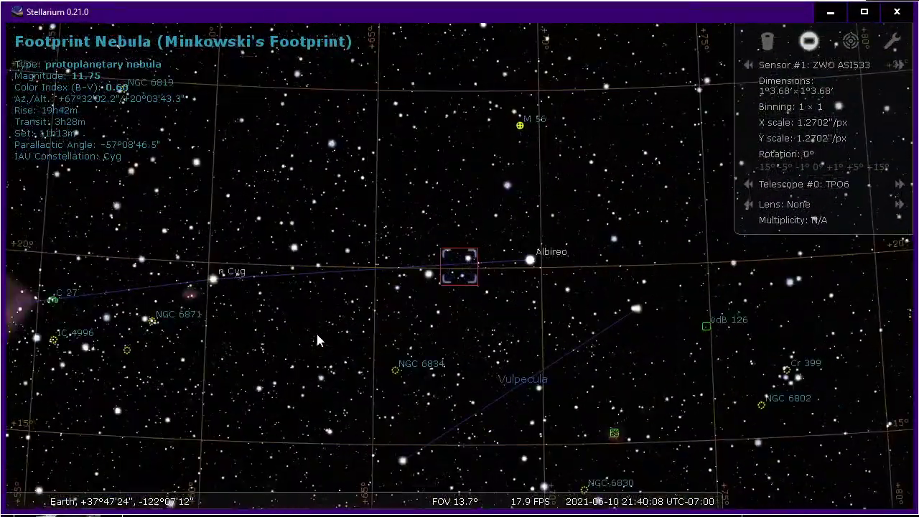
pyautogui.scroll(-4, 318, 336)
pyautogui.scroll(-3, 318, 341)
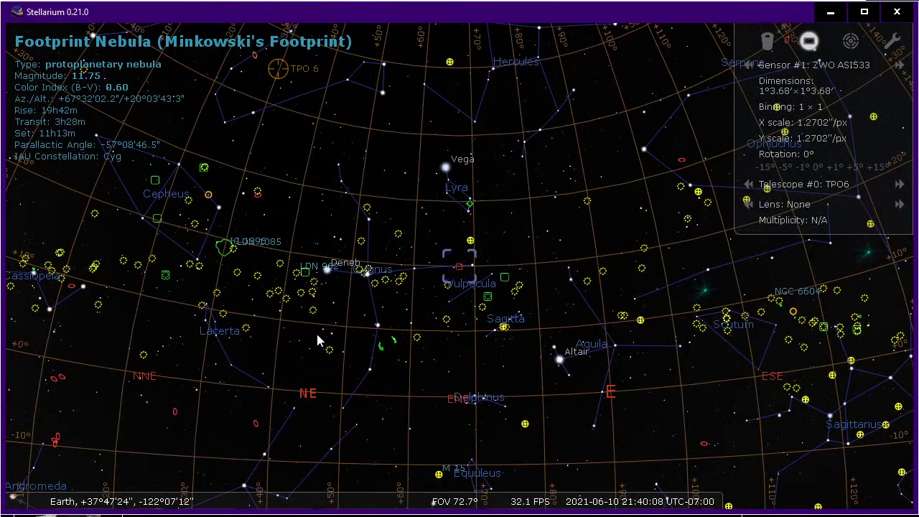
pyautogui.scroll(1, 317, 336)
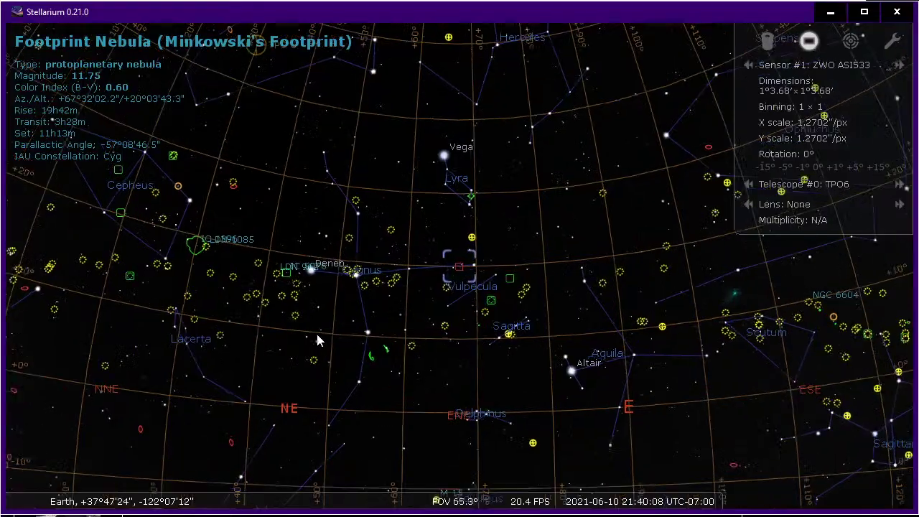
pyautogui.scroll(10, 317, 340)
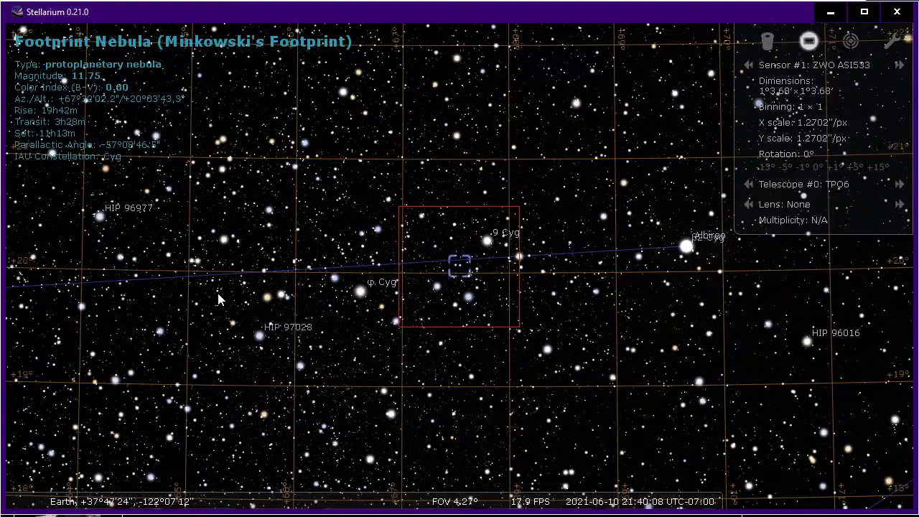
pyautogui.scroll(-8, 218, 300)
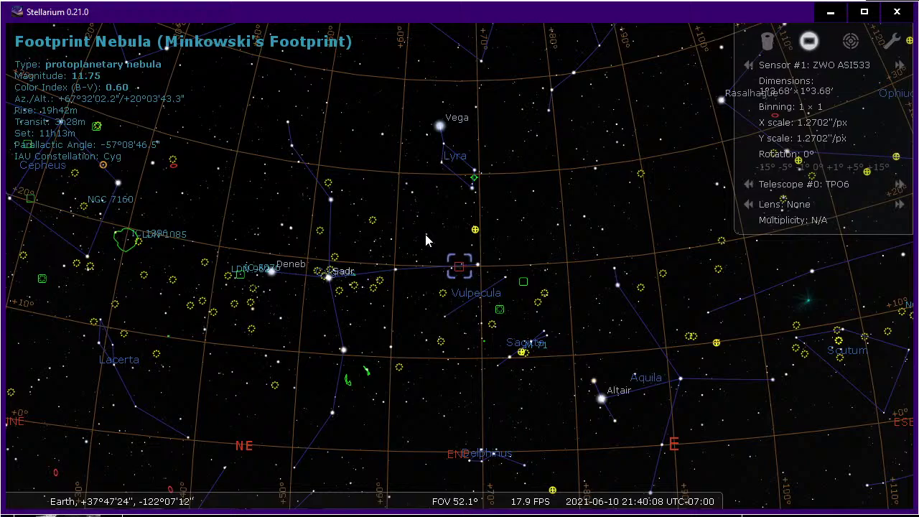
pyautogui.hotkey('alt', 'Tab')
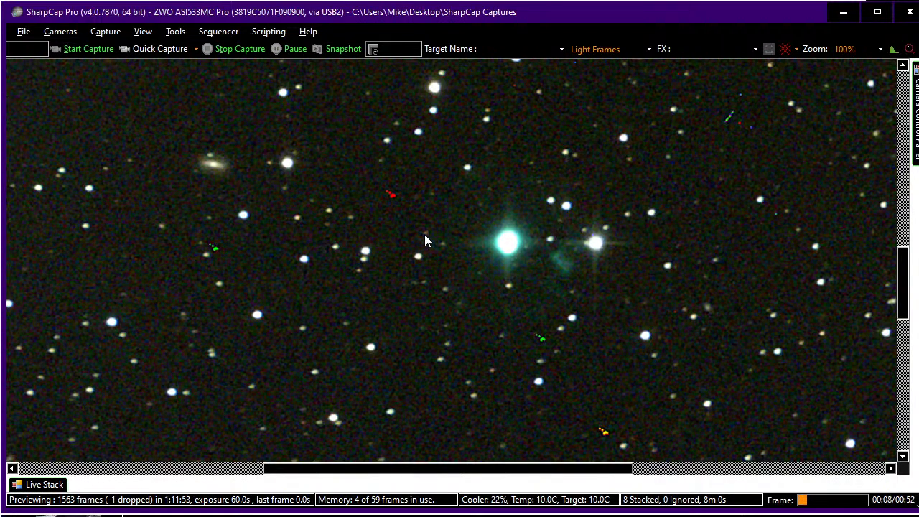
# Review the challenge thread in Firefox, covering the replies and the NGC 6543, M17, M16 and M27 entries
pyautogui.hotkey('alt', 'Tab')
pyautogui.hotkey('alt', 'Tab')
pyautogui.hotkey('alt', 'Tab')
pyautogui.press('Tab')
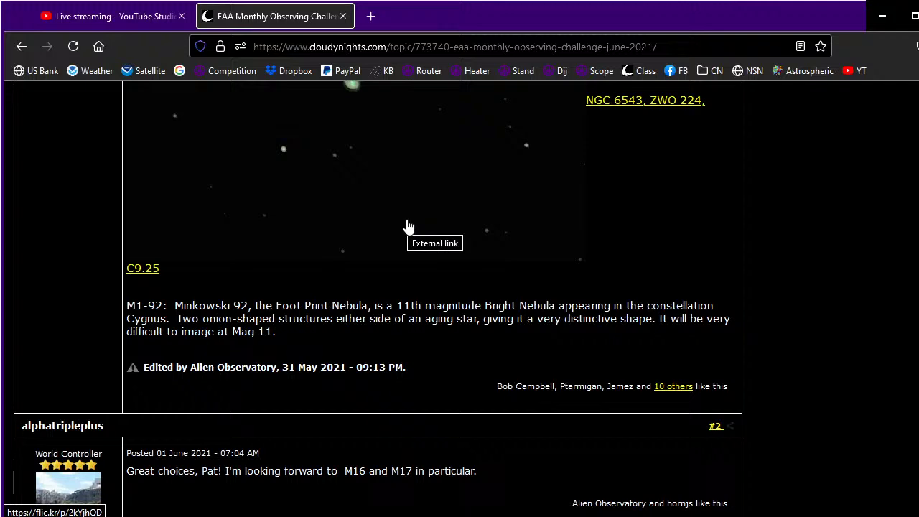
pyautogui.scroll(-5, 408, 226)
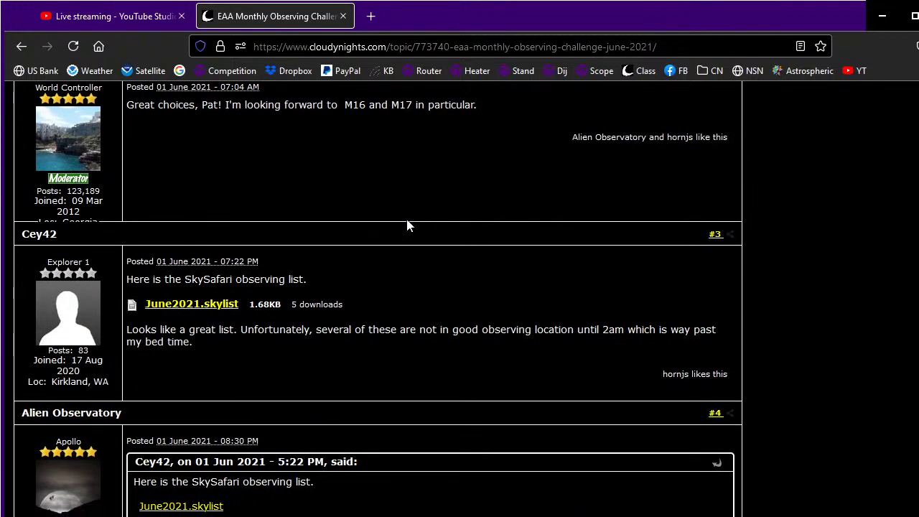
pyautogui.scroll(-4, 408, 226)
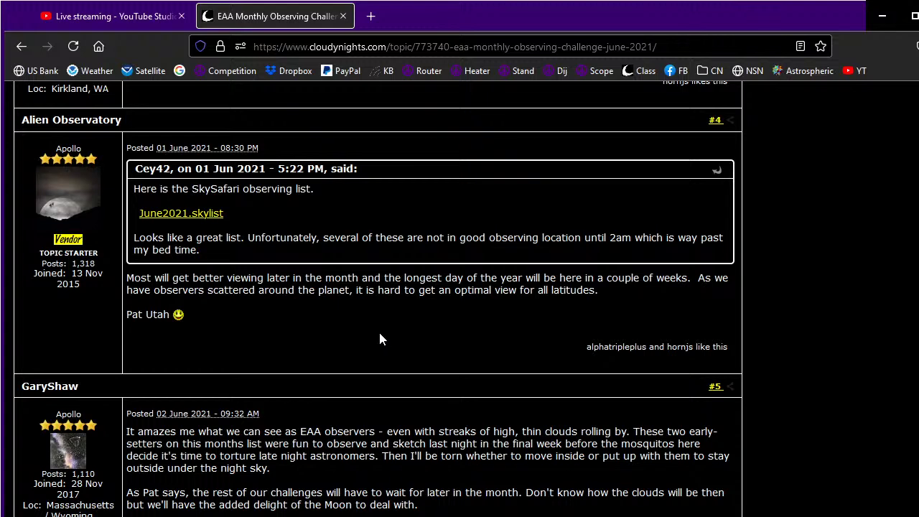
pyautogui.scroll(20, 380, 338)
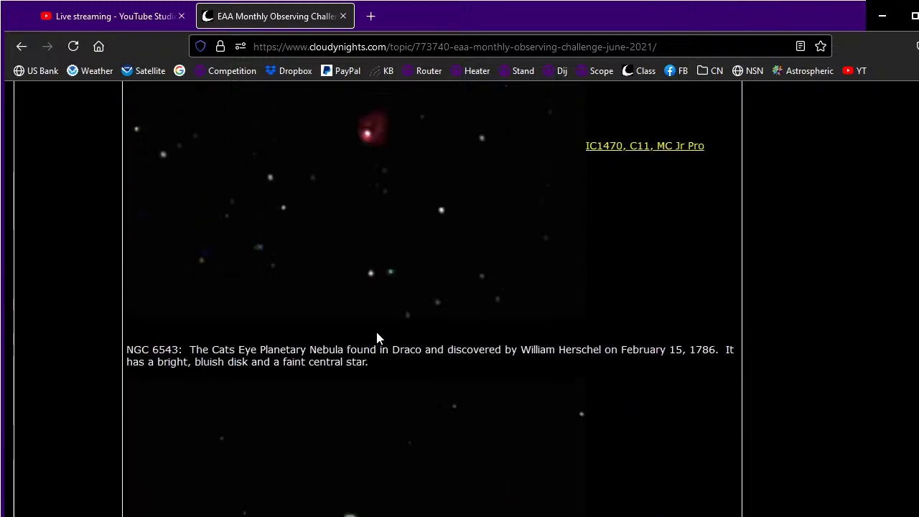
pyautogui.scroll(7, 379, 339)
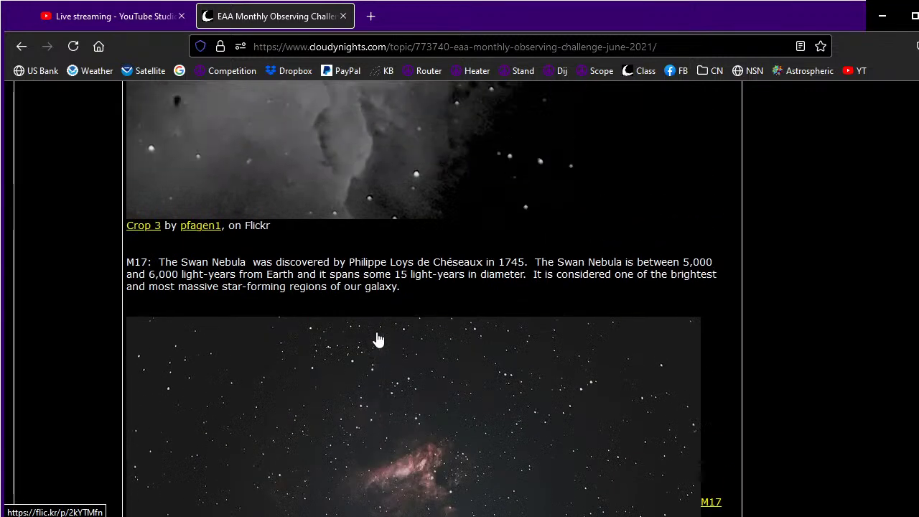
pyautogui.scroll(8, 379, 340)
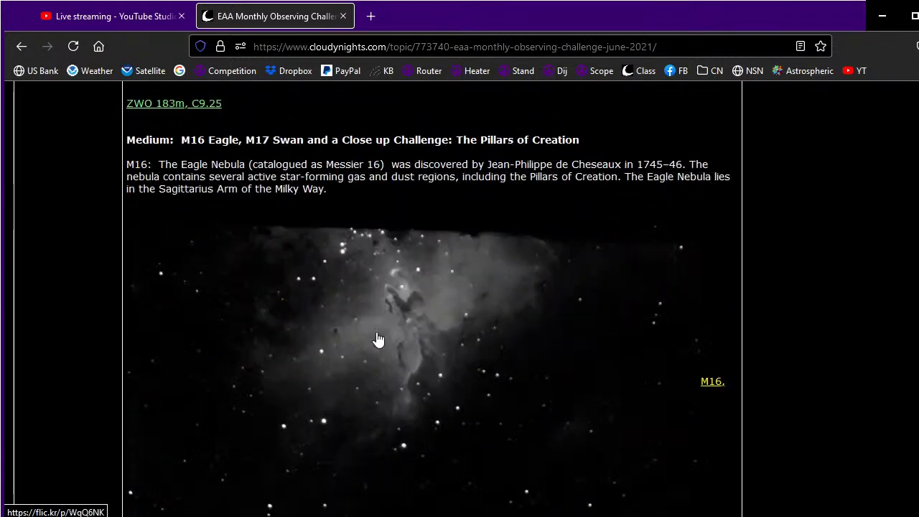
pyautogui.scroll(5, 379, 340)
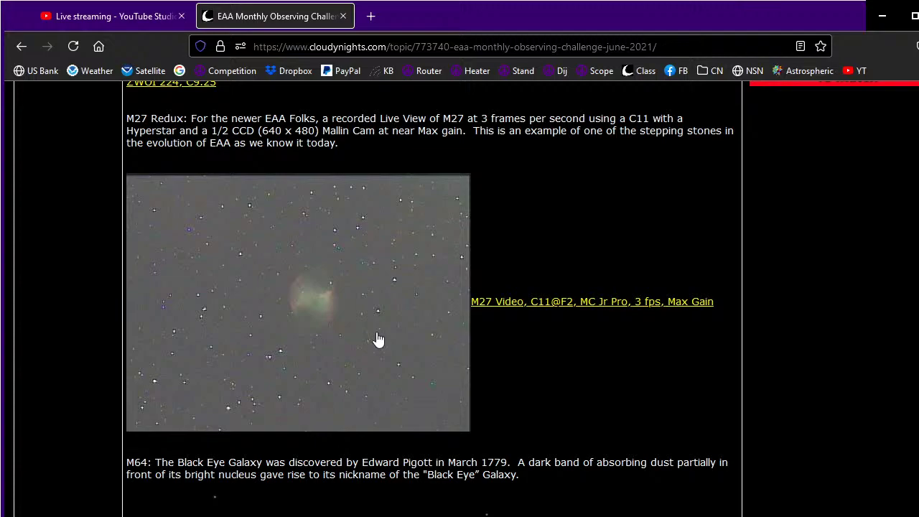
# Return to SharpCap and lower the live stack's mid level closer to the black level to brighten NGC 6543's outer shell
pyautogui.hotkey('alt', 'Tab')
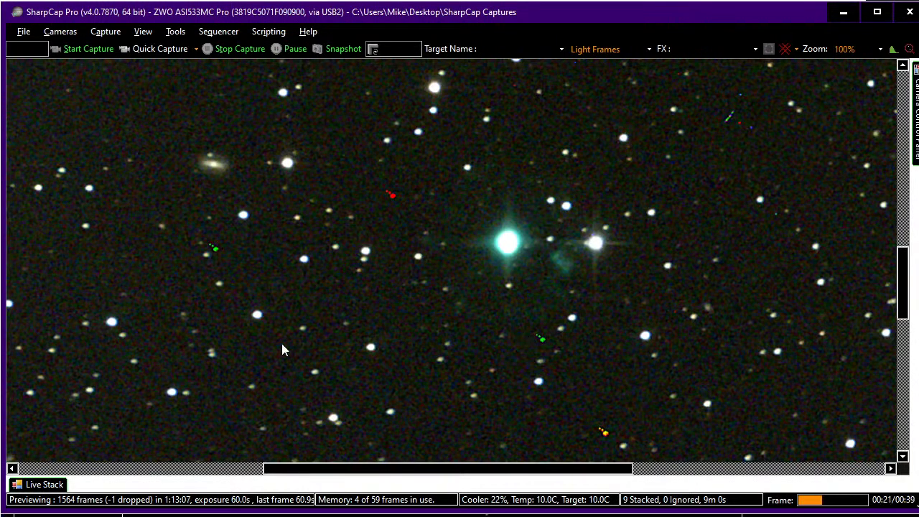
pyautogui.click(44, 488)
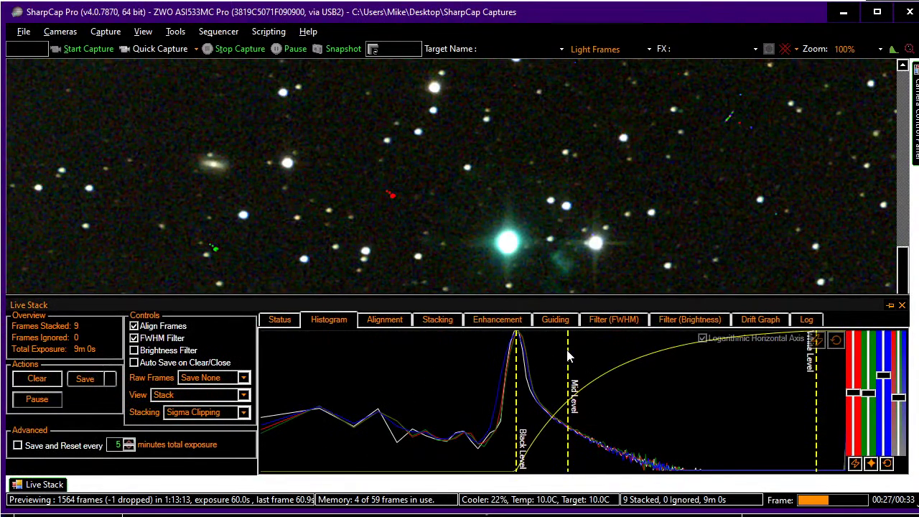
pyautogui.moveTo(568, 350); pyautogui.dragTo(550, 351)
pyautogui.click(807, 216)
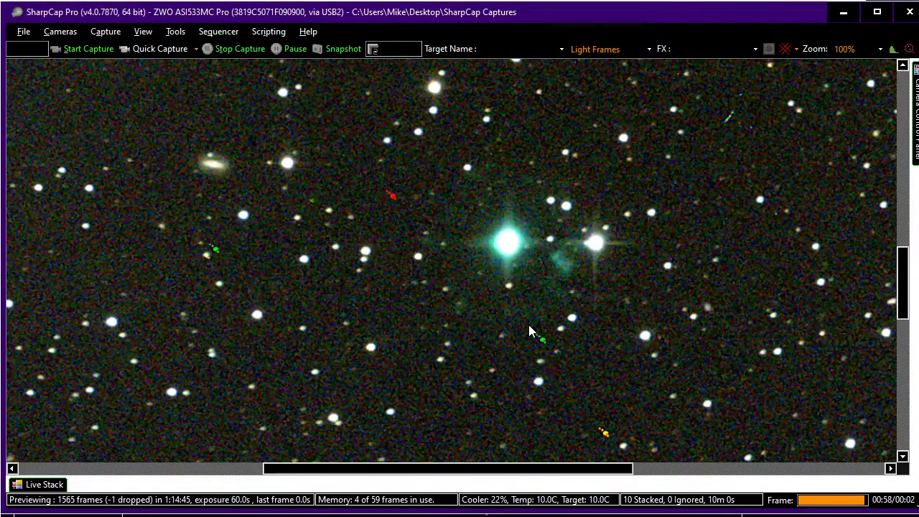
pyautogui.scroll(-2, 528, 330)
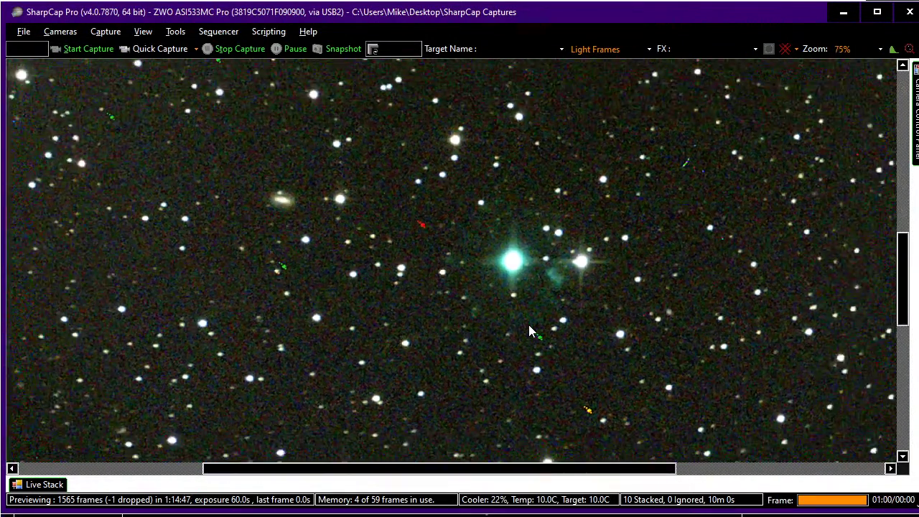
pyautogui.scroll(-2, 528, 325)
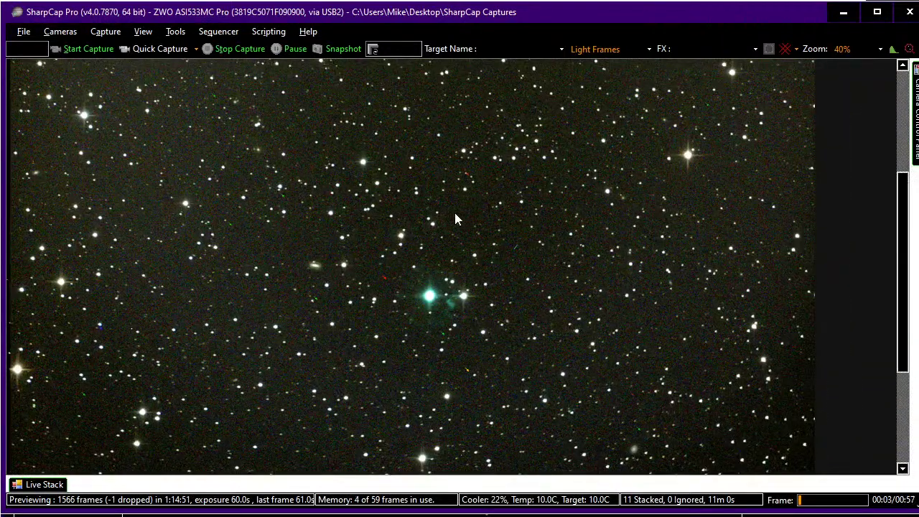
# Run the recent sequence Next Target 533.scs and close the sequencer progress window
pyautogui.click(218, 33)
pyautogui.moveTo(342, 111)
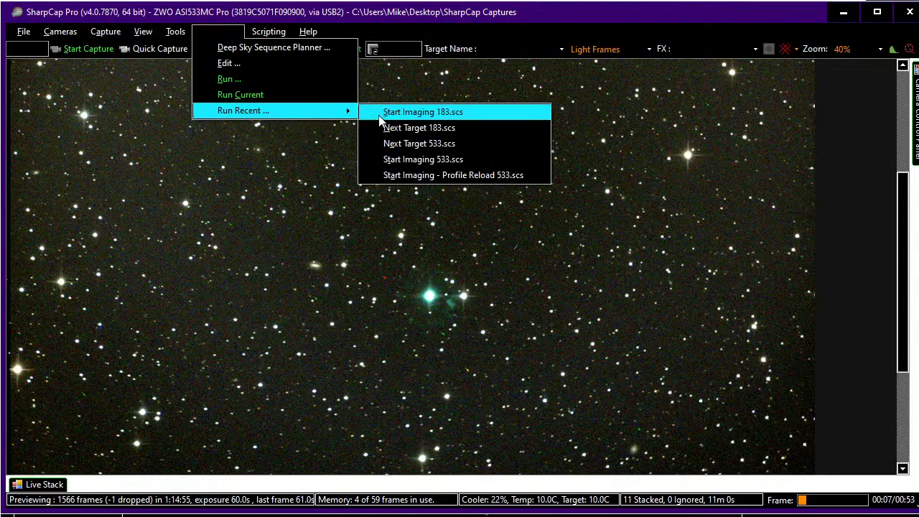
pyautogui.click(419, 144)
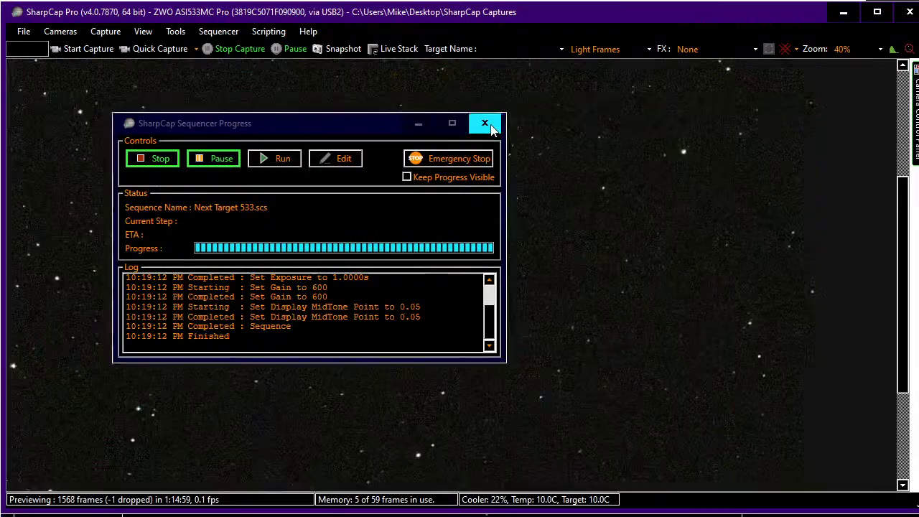
pyautogui.click(485, 124)
pyautogui.scroll(-1, 606, 163)
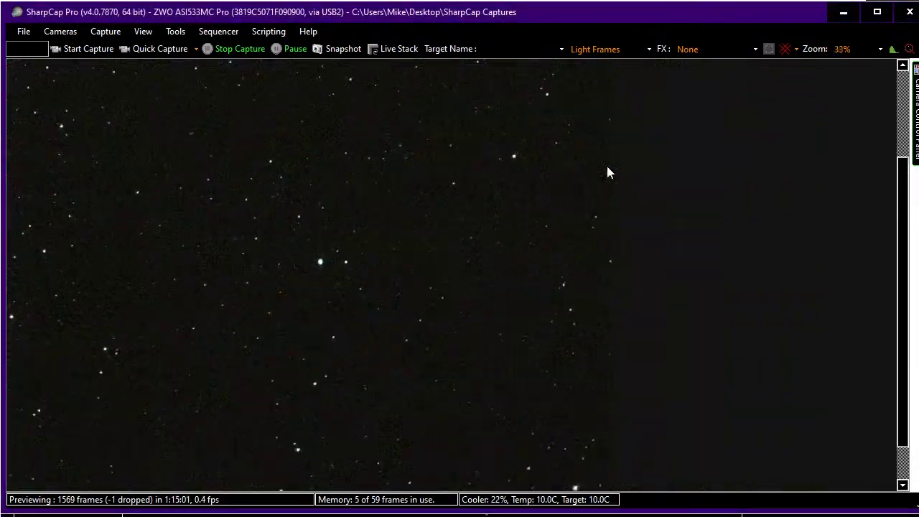
pyautogui.scroll(-1, 606, 167)
# Switch to Stellarium and slew the telescope to the selected Footprint Nebula
pyautogui.hotkey('alt', 'Tab')
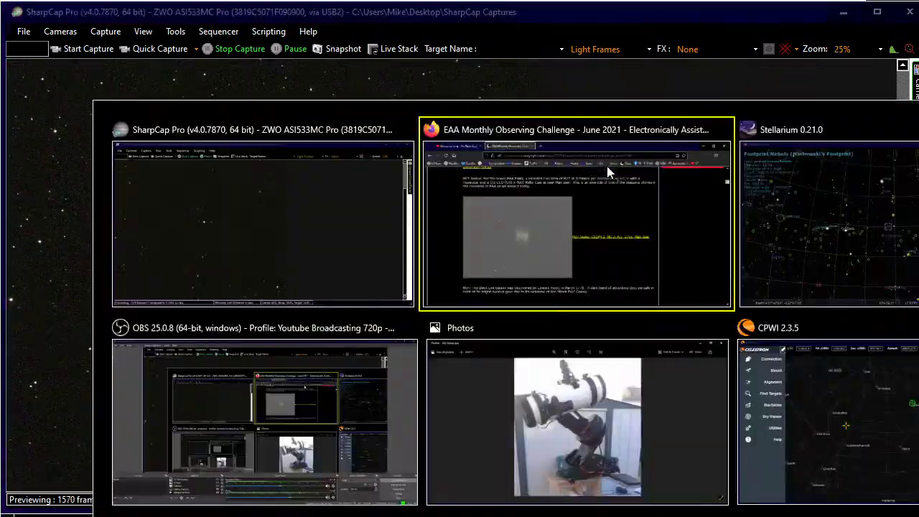
pyautogui.hotkey('alt', 'Tab')
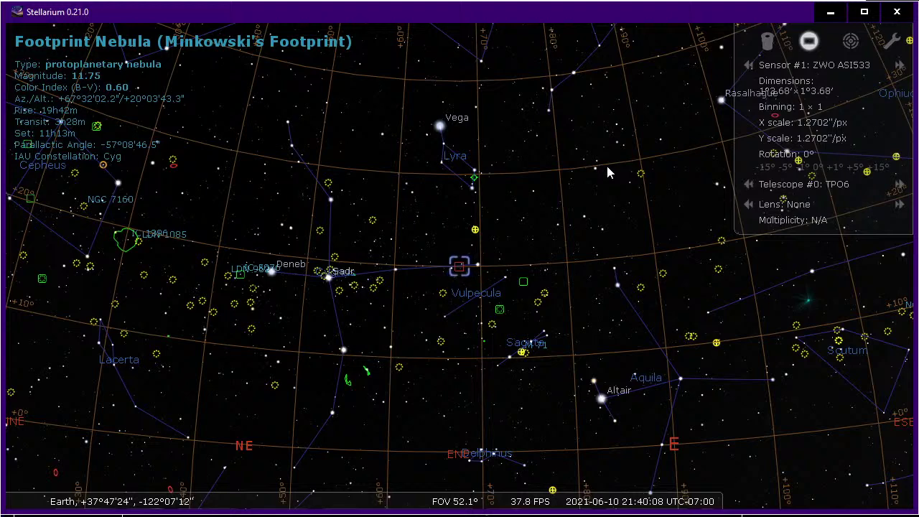
pyautogui.hotkey('ctrl', '1')
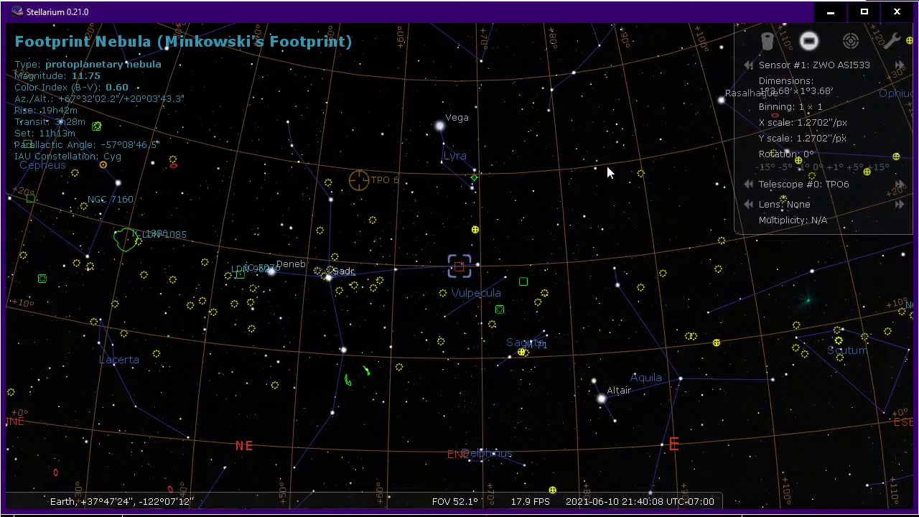
# Return to SharpCap, run the recent sequence Start Imaging 533.scs and close the sequencer progress window
pyautogui.hotkey('alt', 'Tab')
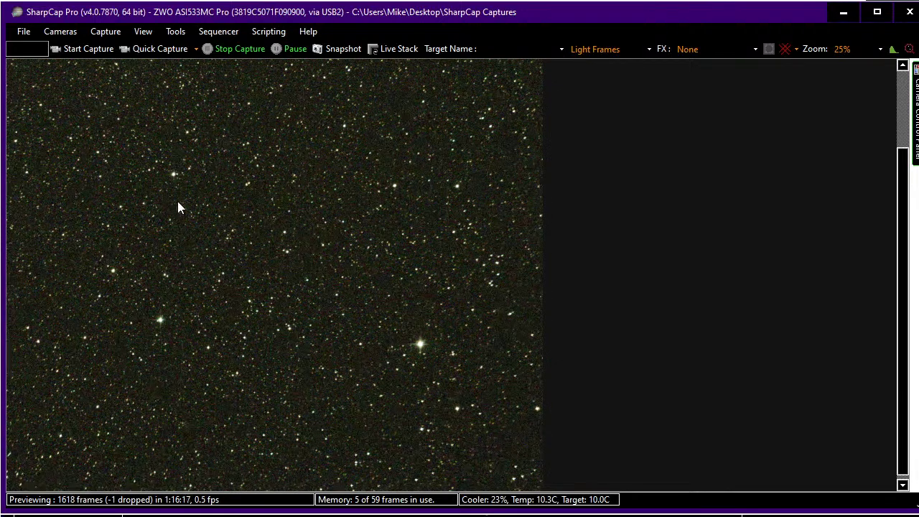
pyautogui.click(222, 36)
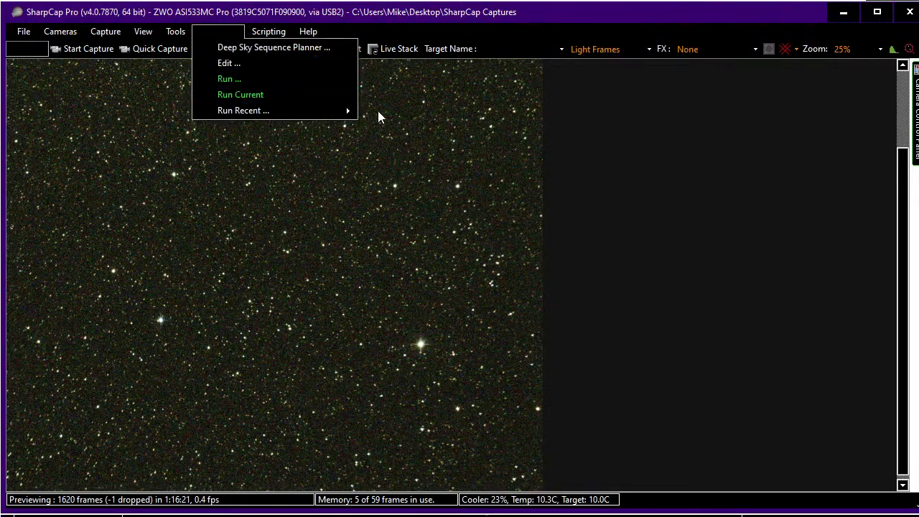
pyautogui.moveTo(347, 117)
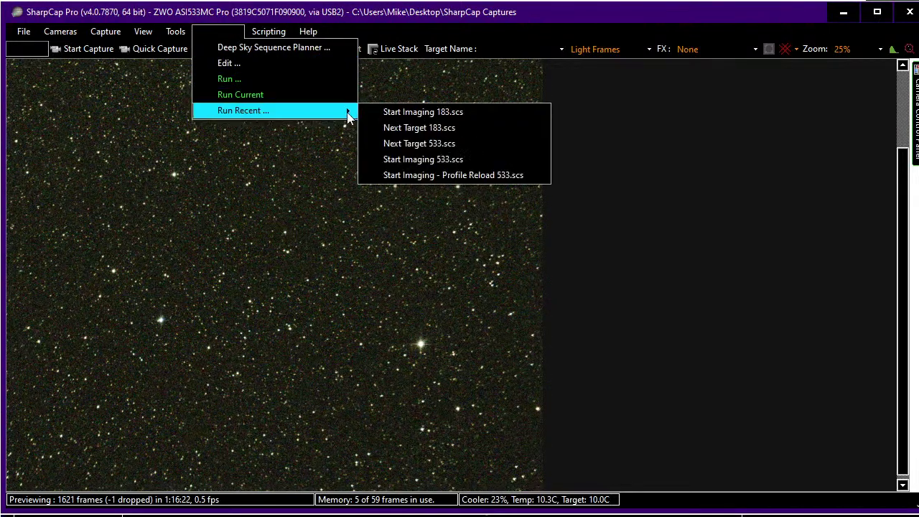
pyautogui.click(420, 161)
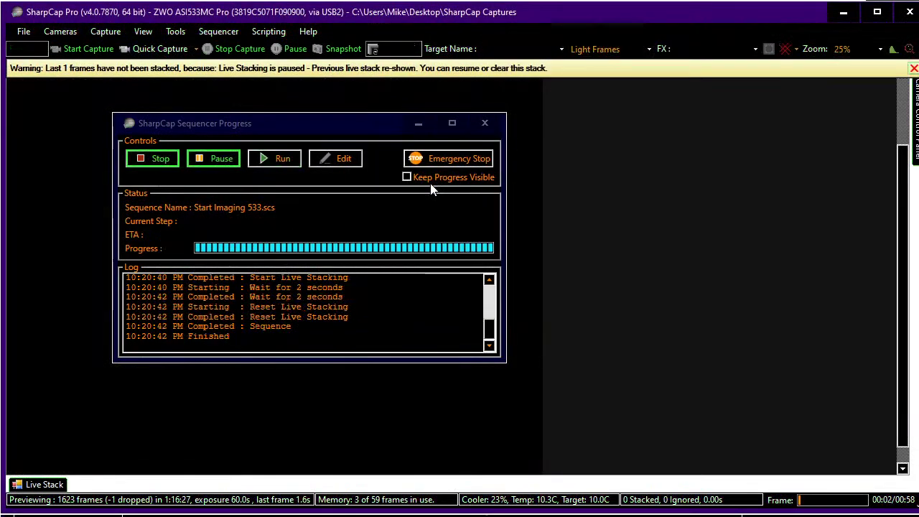
pyautogui.click(485, 122)
# Check the TPO 6 telescope marker against the Footprint Nebula in Stellarium, comparing it with SharpCap's capture progress
pyautogui.hotkey('alt', 'Tab')
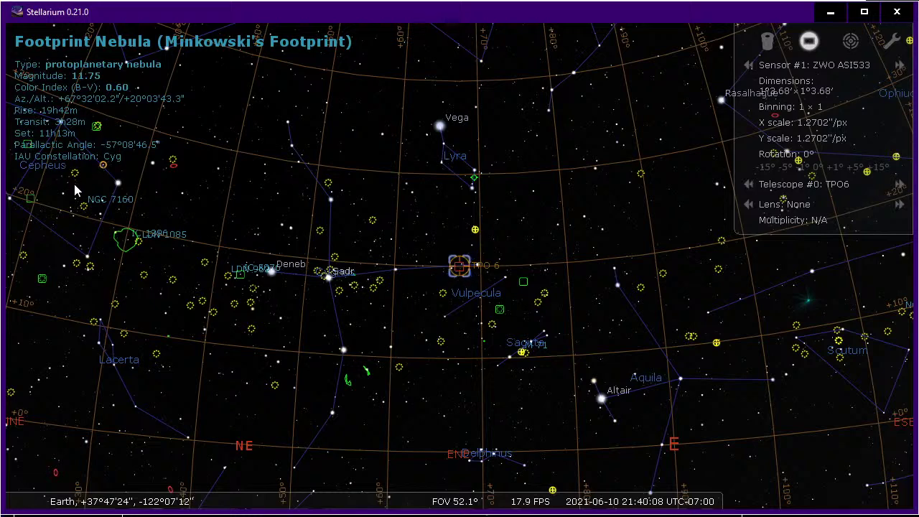
pyautogui.hotkey('alt', 'Tab')
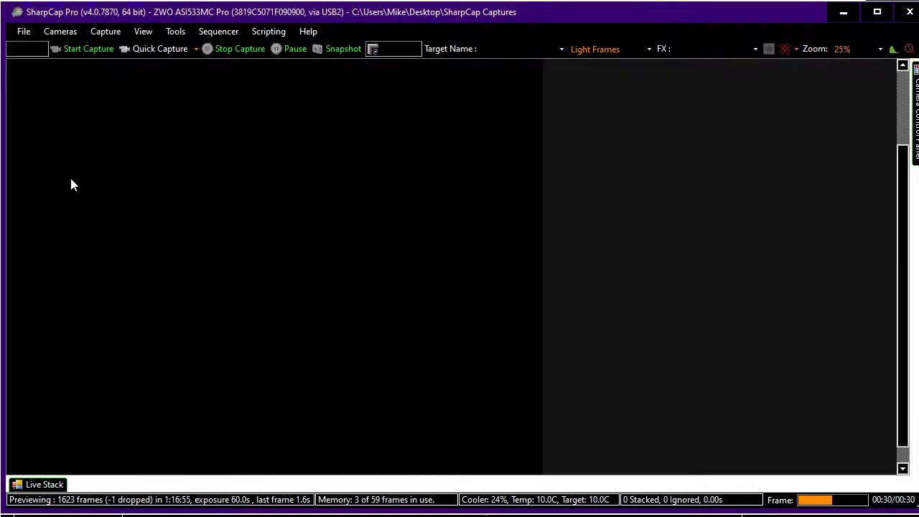
pyautogui.hotkey('alt', 'Tab')
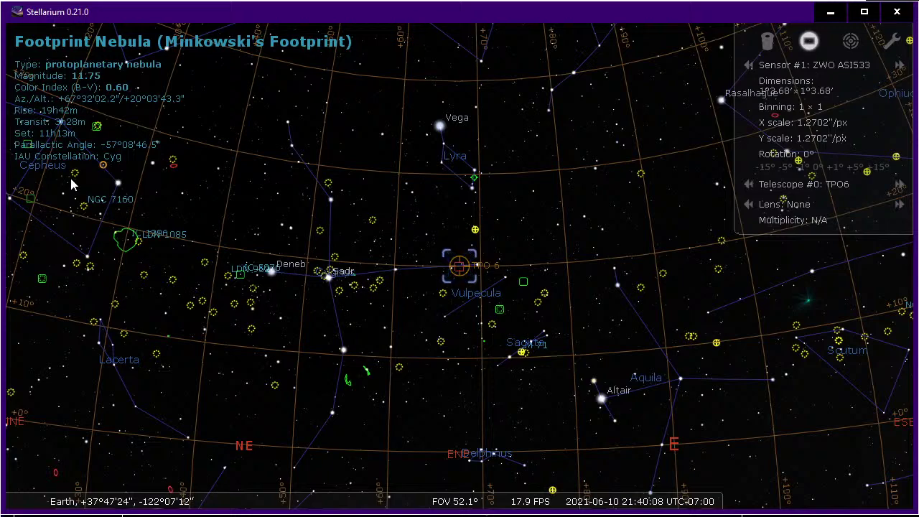
# Return to SharpCap and raise the live stack's black level to the histogram peak to darken the sky background
pyautogui.hotkey('alt', 'Tab')
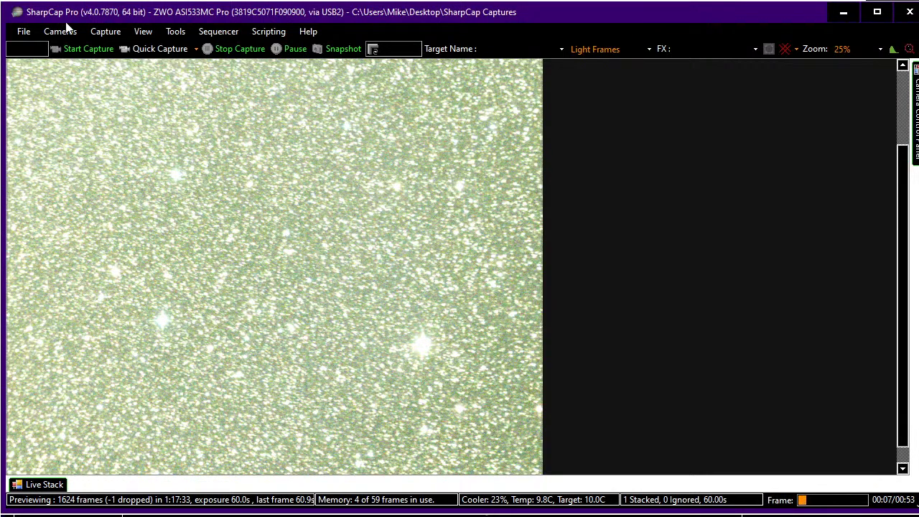
pyautogui.click(40, 485)
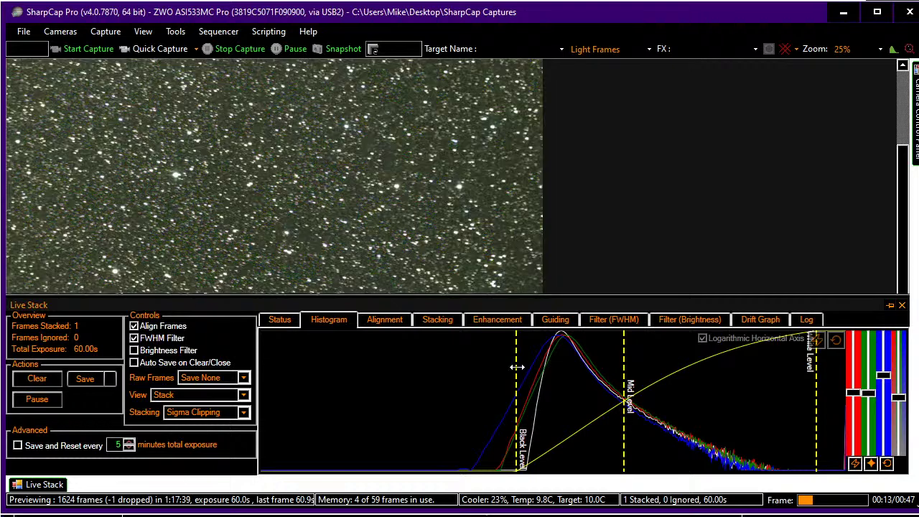
pyautogui.moveTo(516, 368); pyautogui.dragTo(560, 367)
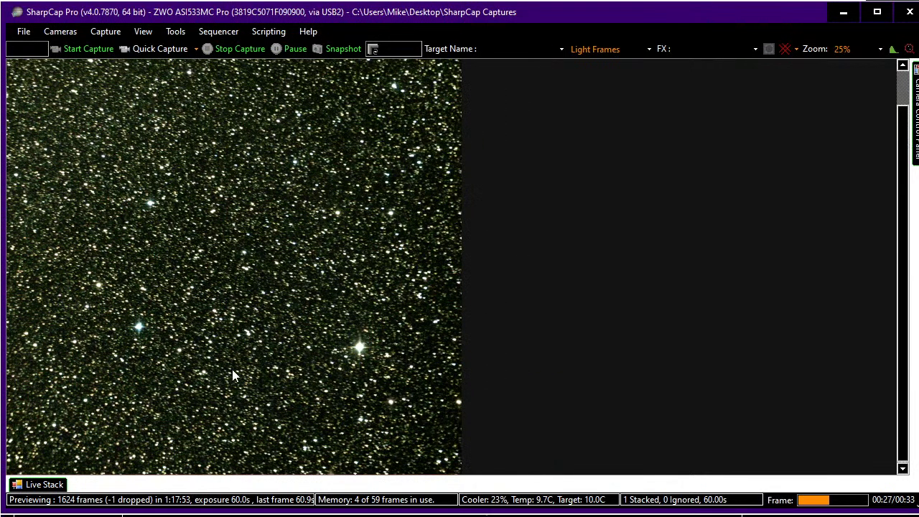
# Switch to Stellarium and examine the star field around the Footprint Nebula at several magnifications, with the ASI533 sensor frame as reference
pyautogui.hotkey('alt', 'Tab')
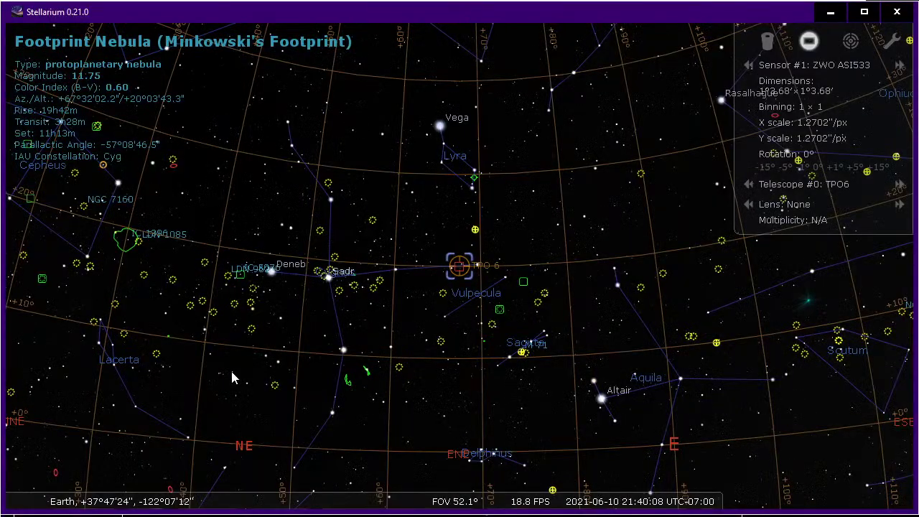
pyautogui.press('/')
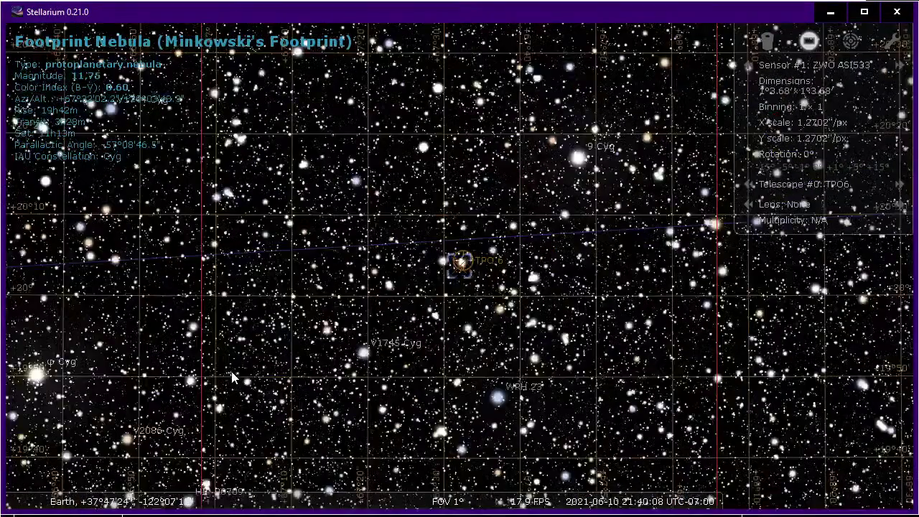
pyautogui.scroll(3, 232, 371)
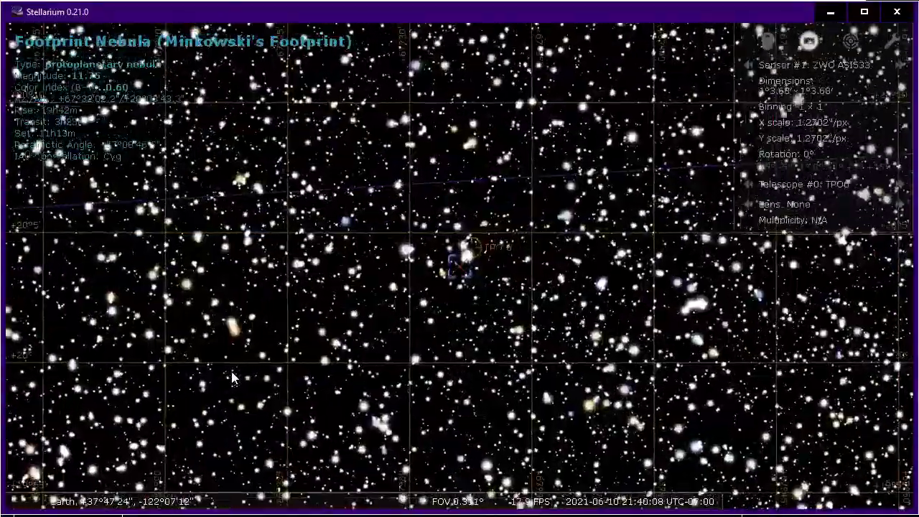
pyautogui.scroll(-3, 231, 378)
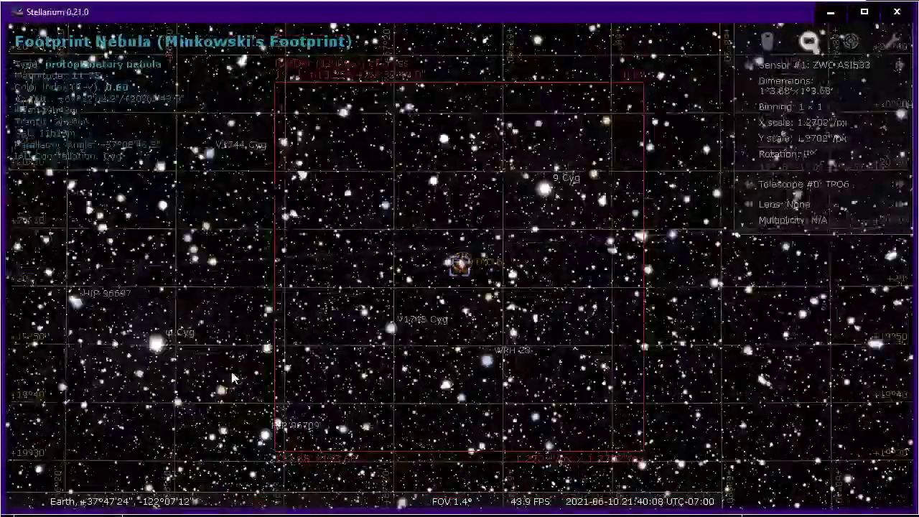
pyautogui.scroll(-3, 232, 378)
pyautogui.scroll(3, 232, 378)
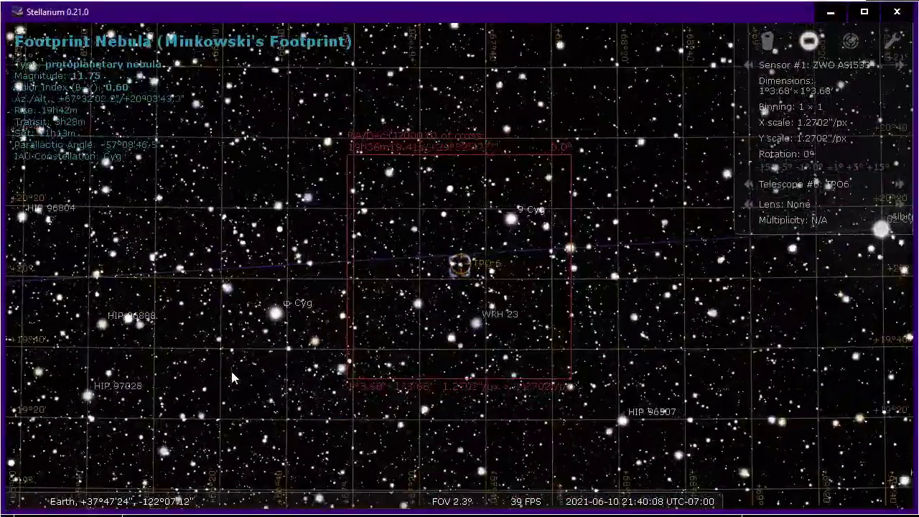
pyautogui.scroll(2, 231, 378)
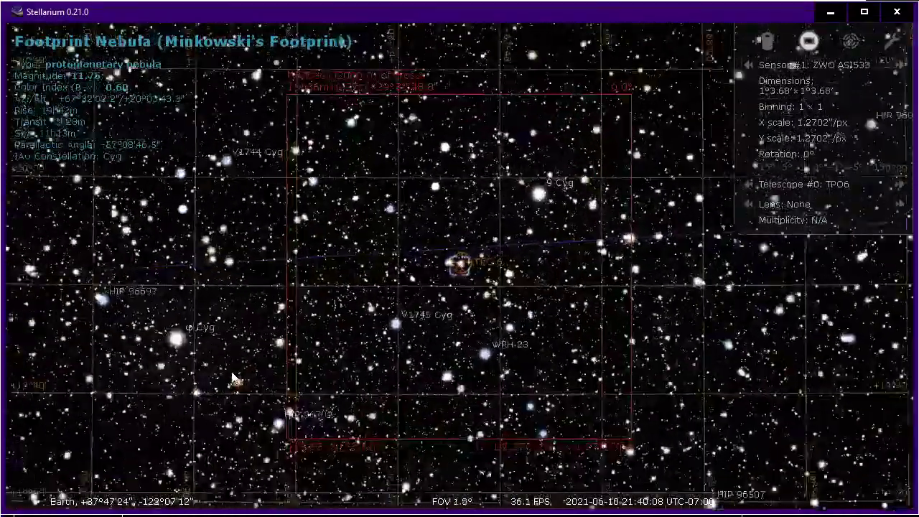
pyautogui.scroll(3, 231, 378)
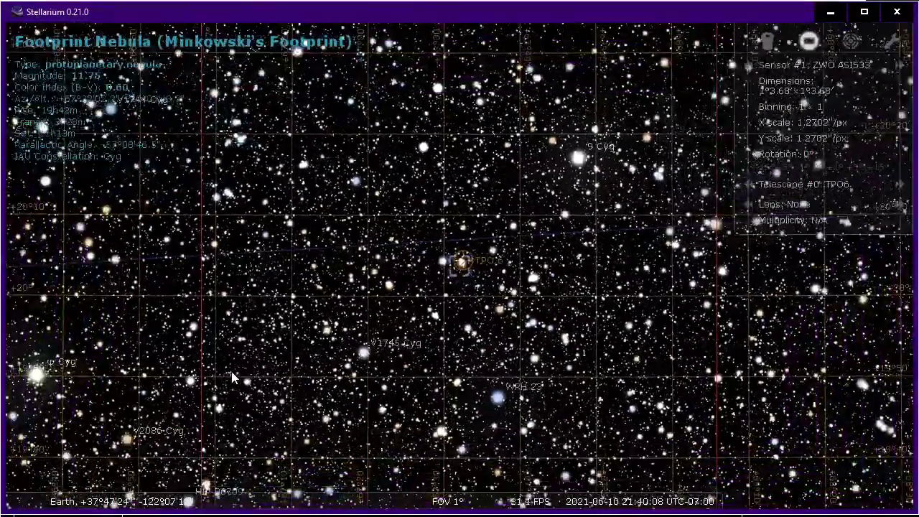
# Return to SharpCap, inspect the stacked star field and clear the live stack to restart stacking
pyautogui.hotkey('alt', 'Tab')
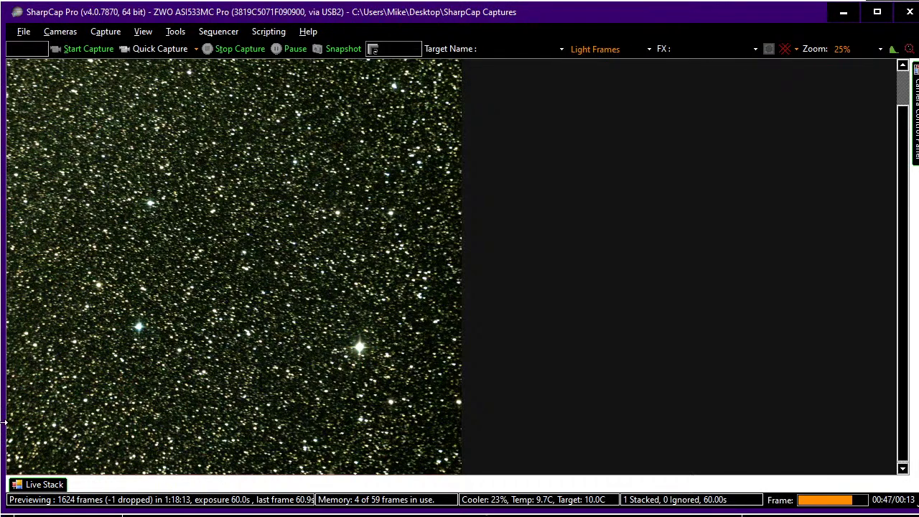
pyautogui.scroll(4, 178, 359)
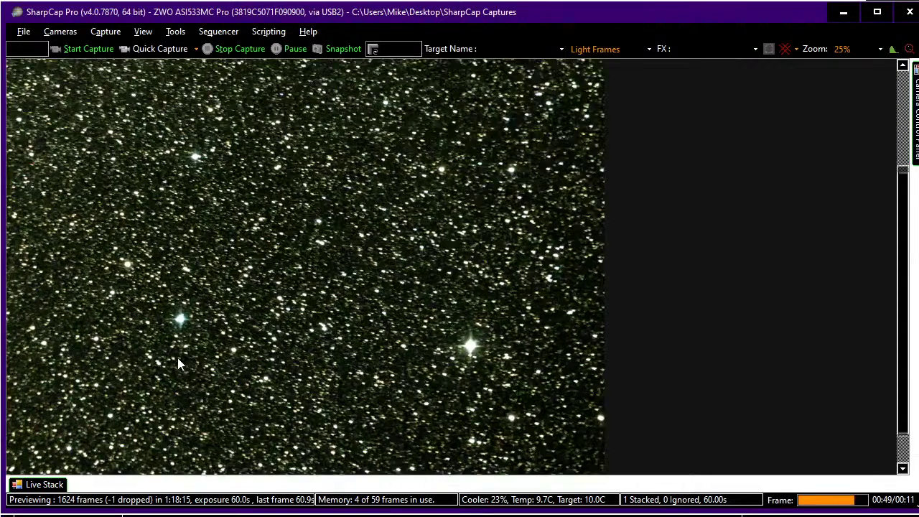
pyautogui.scroll(-3, 179, 363)
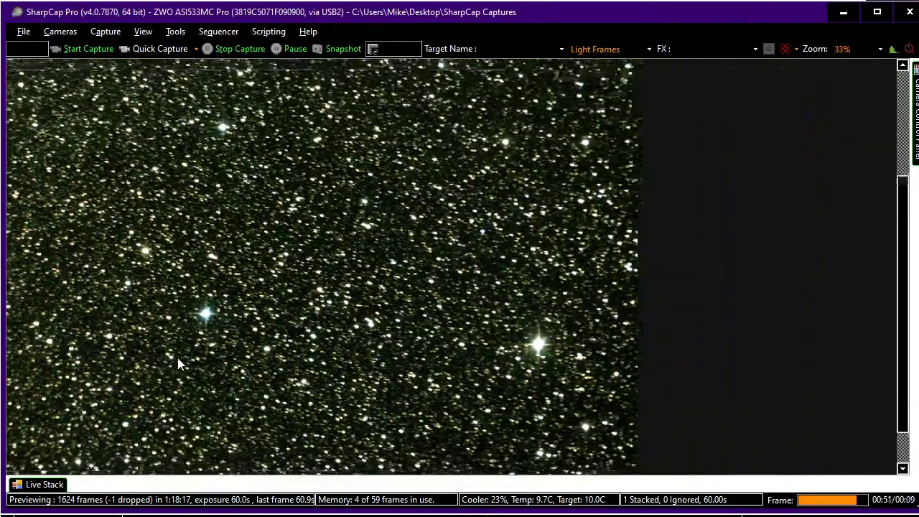
pyautogui.click(61, 485)
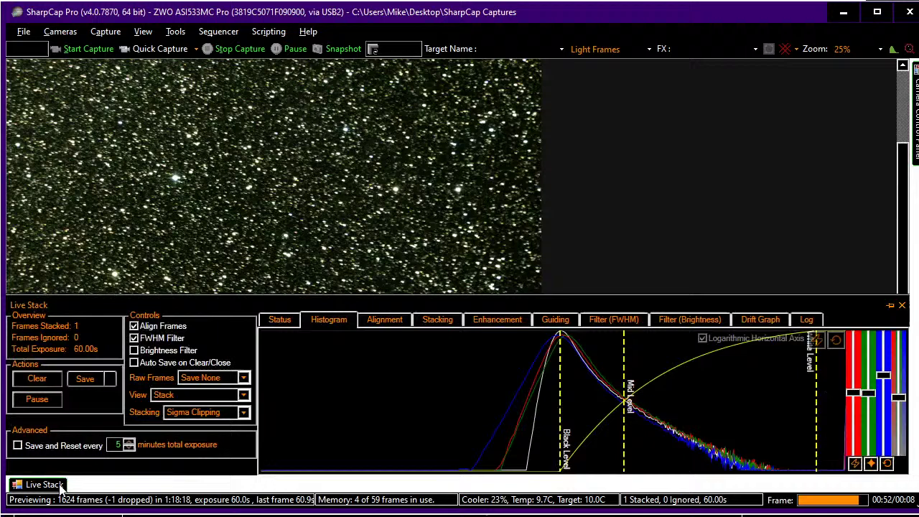
pyautogui.click(56, 380)
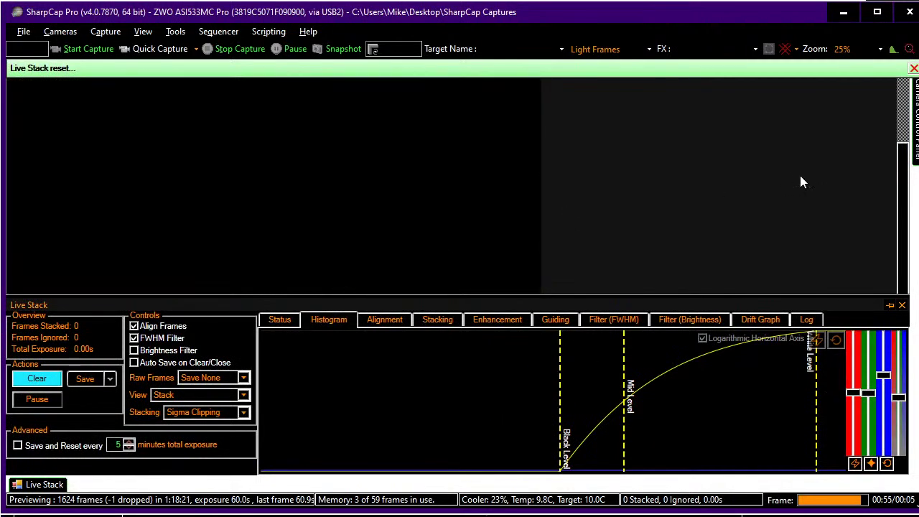
pyautogui.click(766, 204)
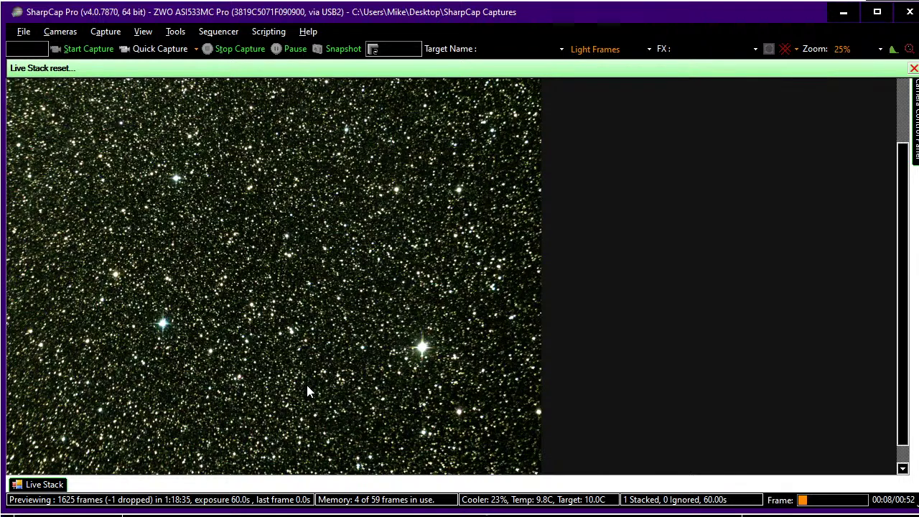
# Switch to Stellarium and widen the field of view around the Footprint Nebula to about 7.4°
pyautogui.hotkey('alt', 'Tab')
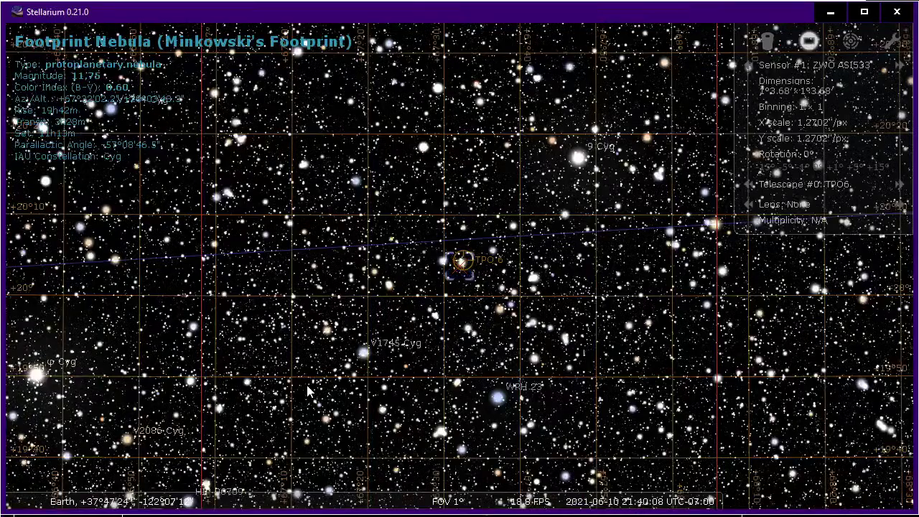
pyautogui.hotkey('alt', '-')
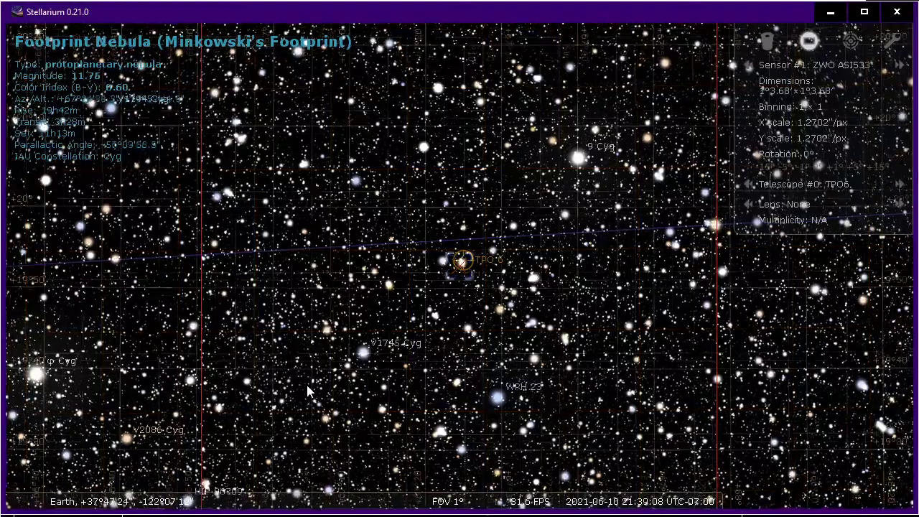
pyautogui.hotkey('alt', '=')
pyautogui.scroll(-10, 306, 390)
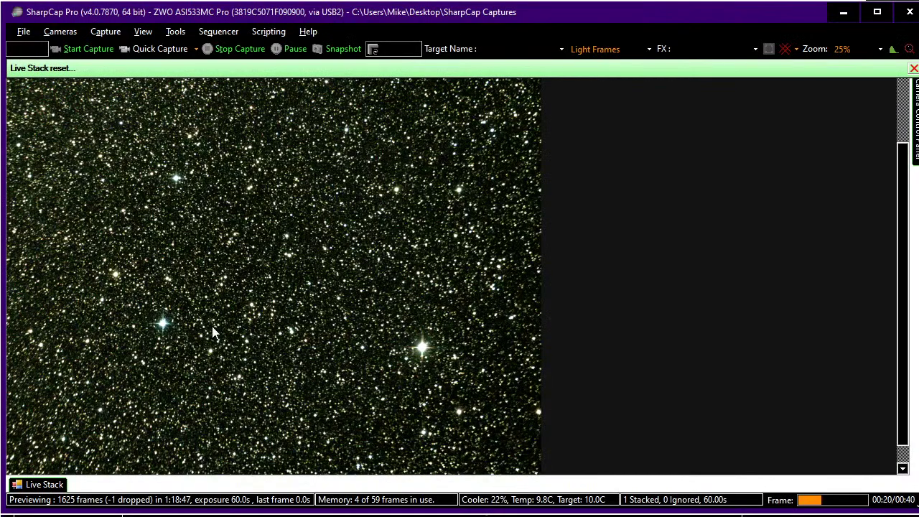
# Compare SharpCap's stacked frame with Stellarium's sensor frame, matching bright star positions to locate the Footprint Nebula
pyautogui.hotkey('alt', 'Tab')
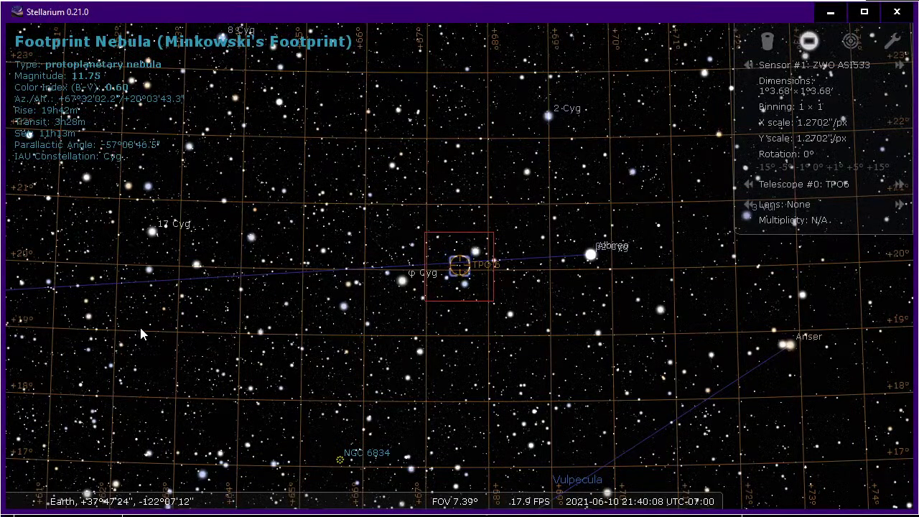
pyautogui.hotkey('alt', 'Tab')
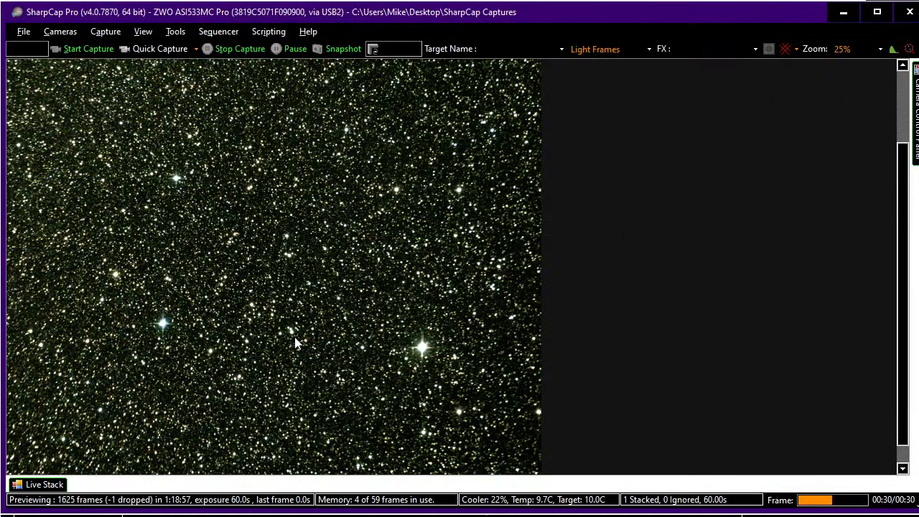
pyautogui.hotkey('alt', 'Tab')
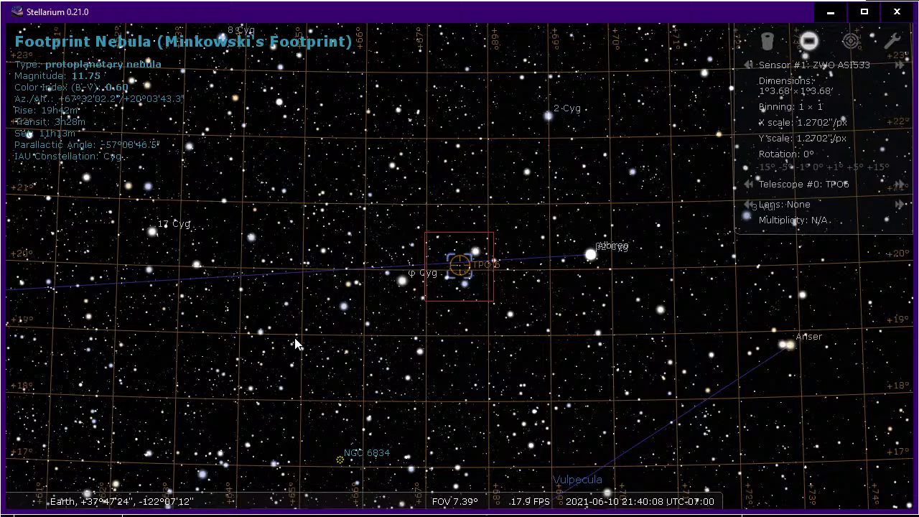
pyautogui.hotkey('alt', 'Tab')
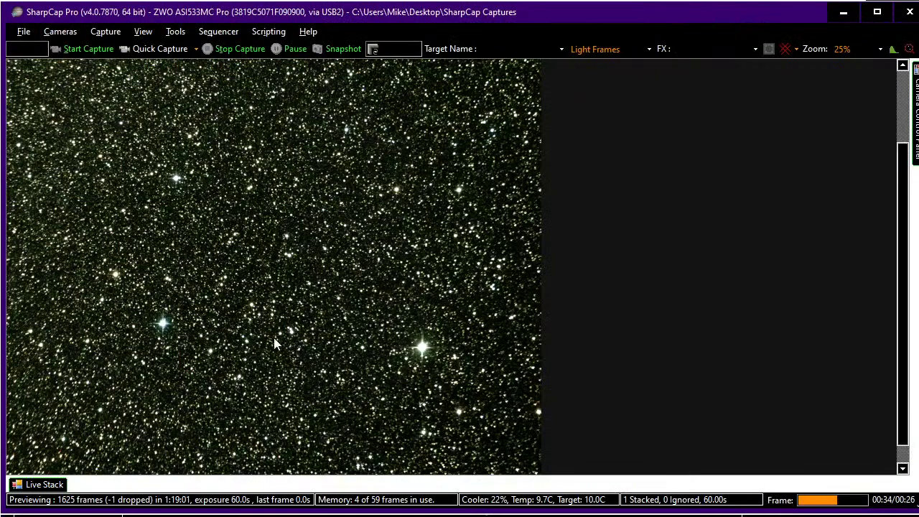
pyautogui.hotkey('alt', 'Tab')
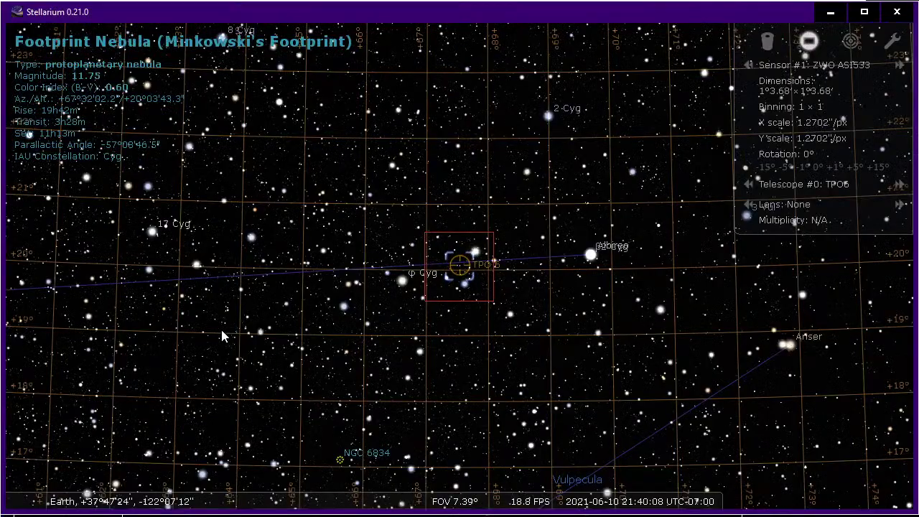
pyautogui.hotkey('alt', 'Tab')
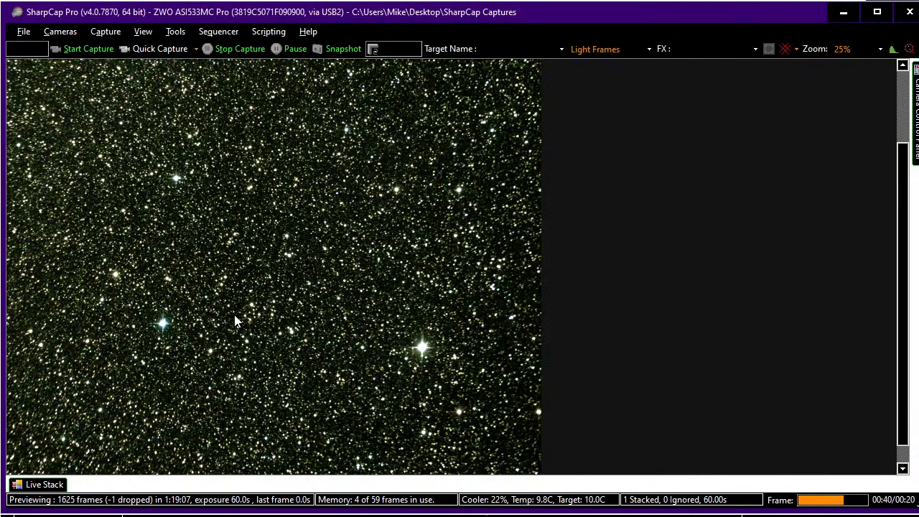
pyautogui.scroll(-1, 234, 316)
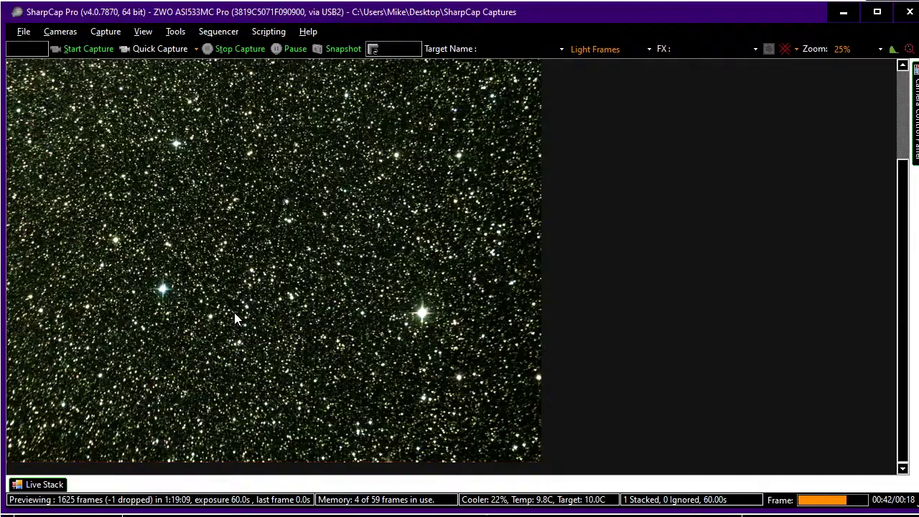
pyautogui.hotkey('alt', 'Tab')
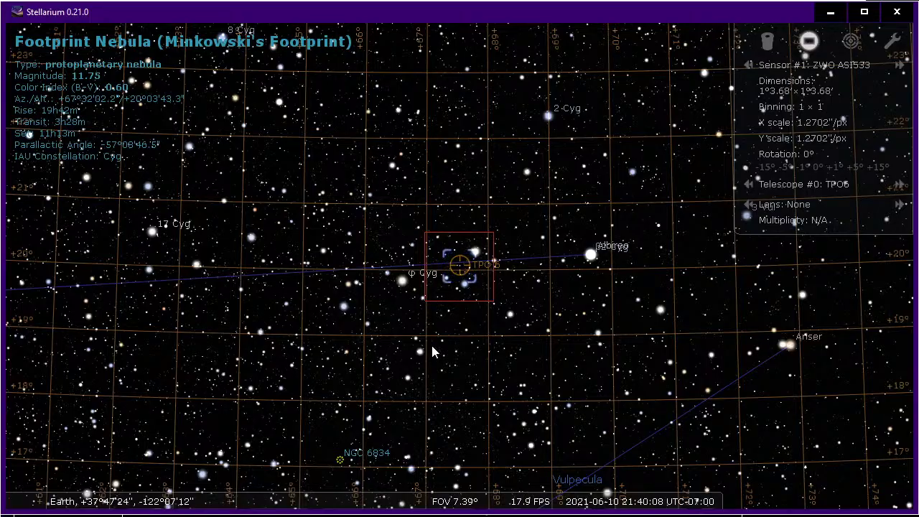
pyautogui.hotkey('alt', 'Tab')
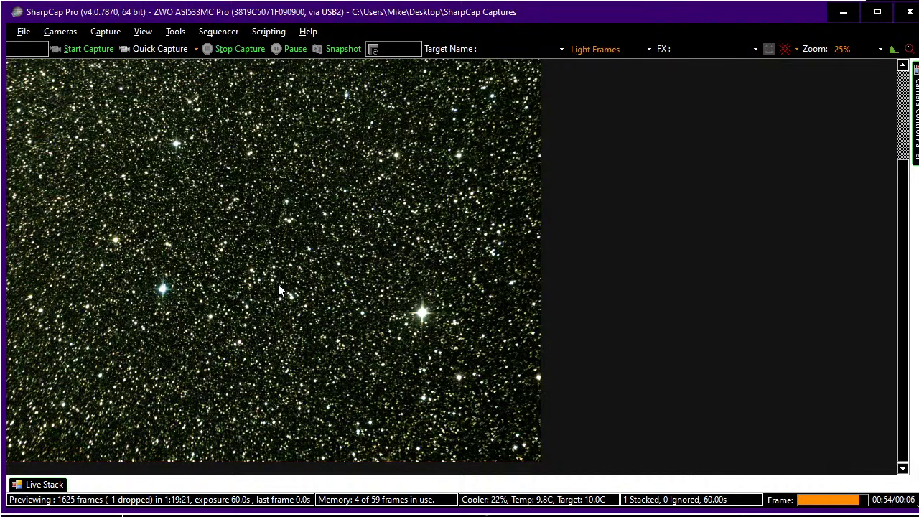
# Examine the live-stacked star field around the two brightest stars at several magnifications to look for the Footprint Nebula
pyautogui.scroll(1, 278, 284)
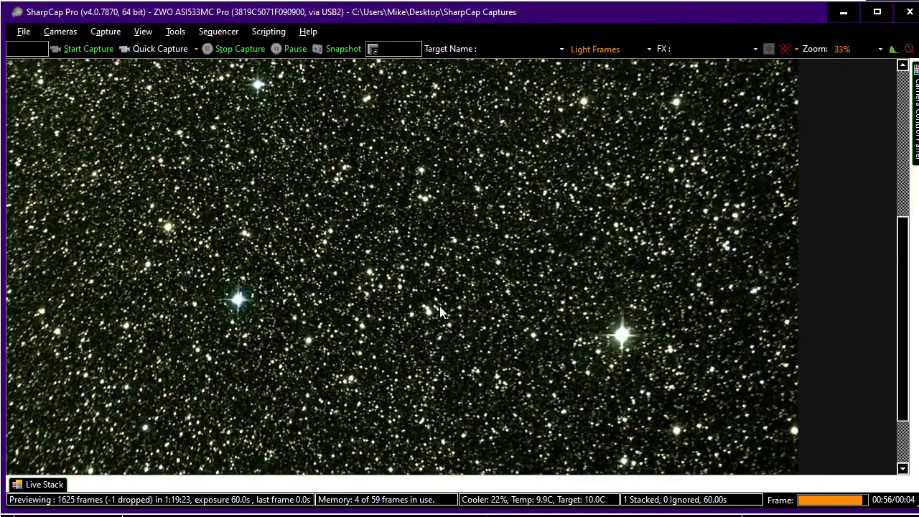
pyautogui.scroll(1, 439, 306)
pyautogui.scroll(2, 498, 336)
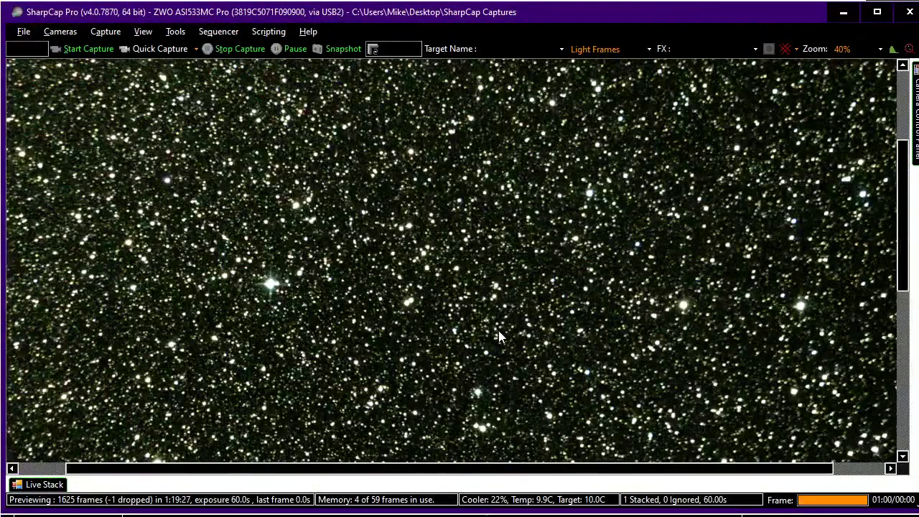
pyautogui.scroll(-4, 498, 336)
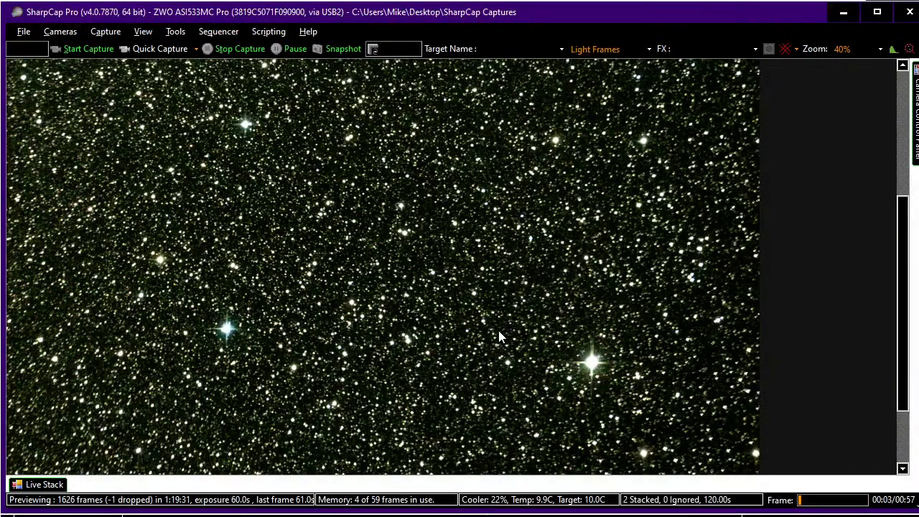
pyautogui.scroll(-2, 499, 332)
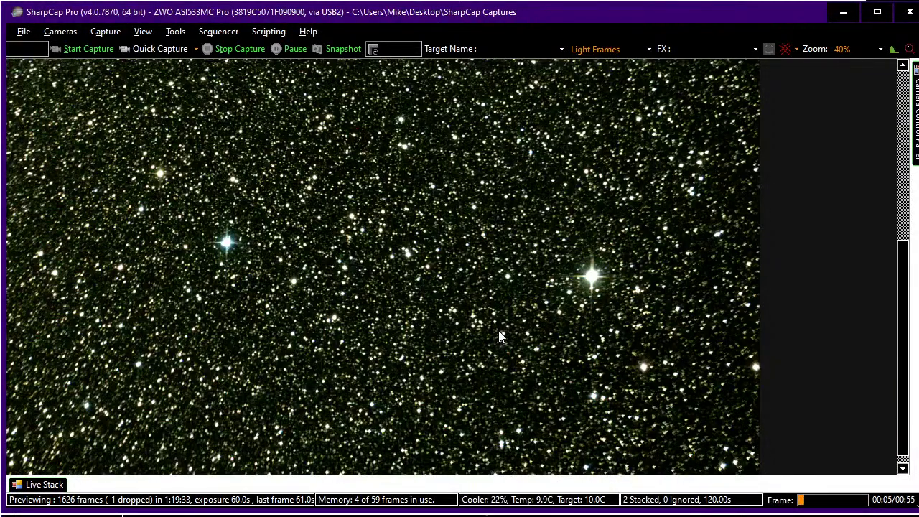
pyautogui.scroll(-3, 501, 337)
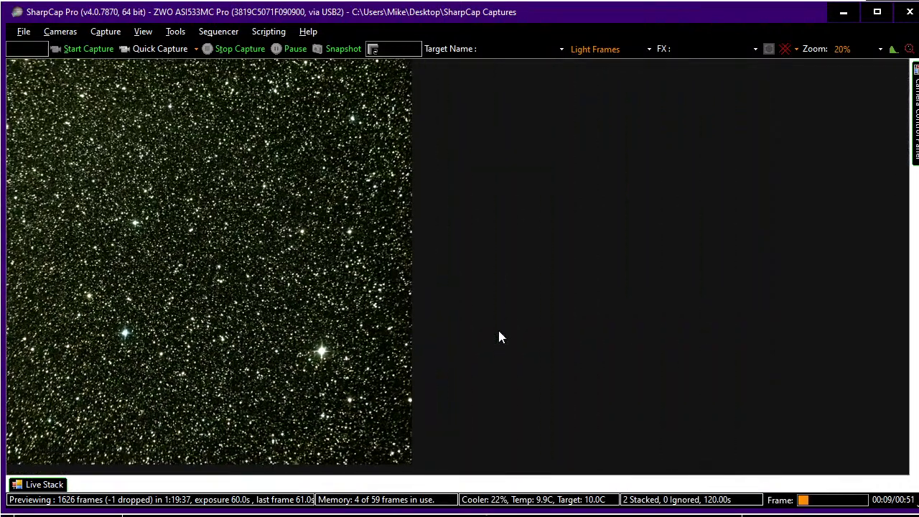
# Compare Stellarium's wide 7.39° chart with SharpCap's stacked frame to identify the two bright stars, then examine the area between them at 50%
pyautogui.hotkey('alt', 'Tab')
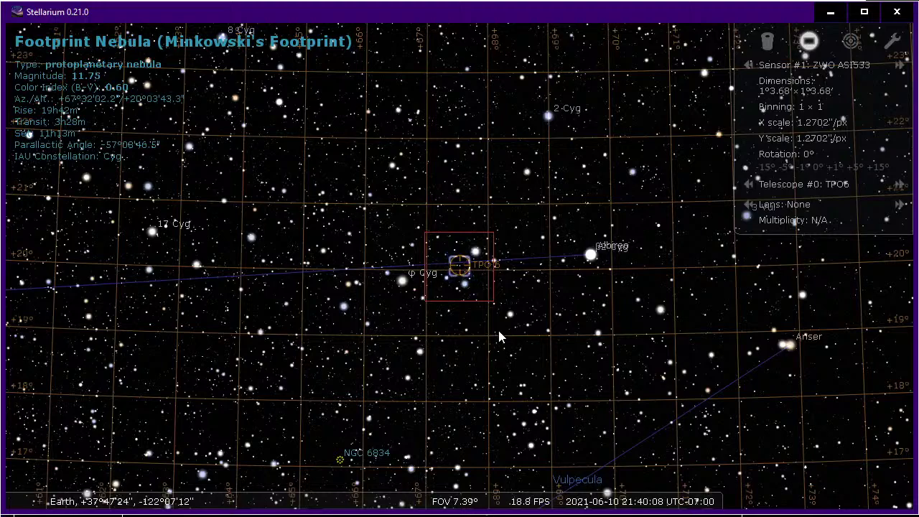
pyautogui.hotkey('alt', 'Tab')
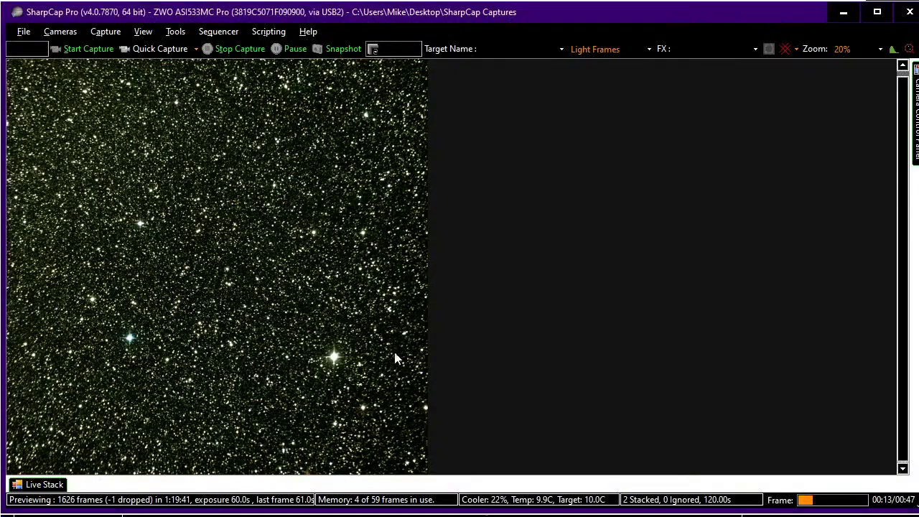
pyautogui.hotkey('alt', 'Tab')
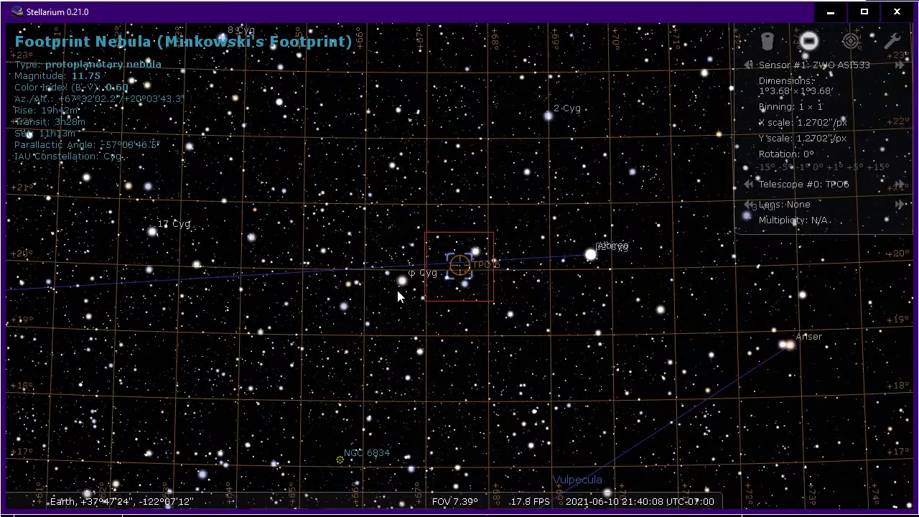
pyautogui.hotkey('alt', 'Tab')
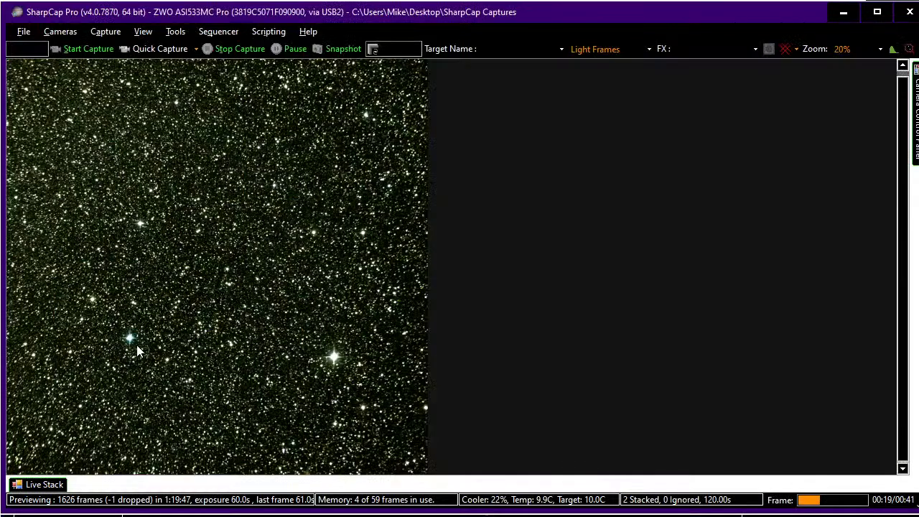
pyautogui.hotkey('alt', 'Tab')
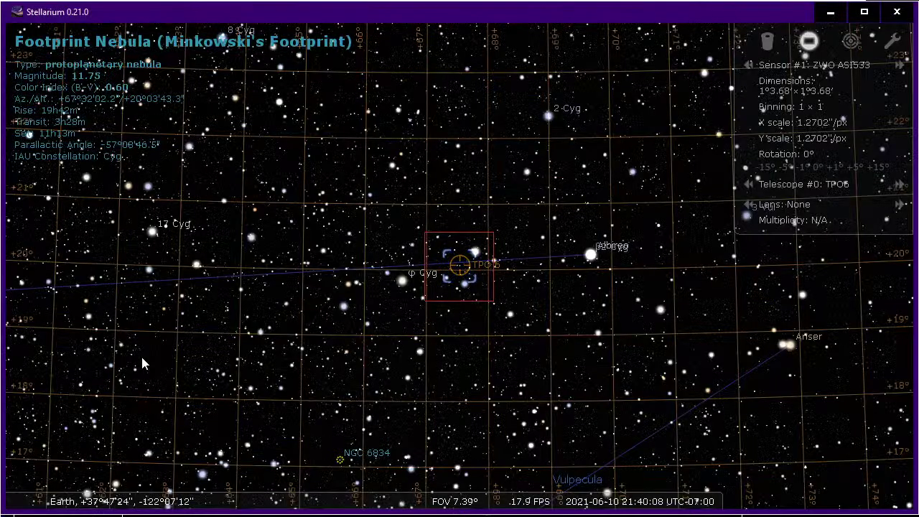
pyautogui.hotkey('alt', 'Tab')
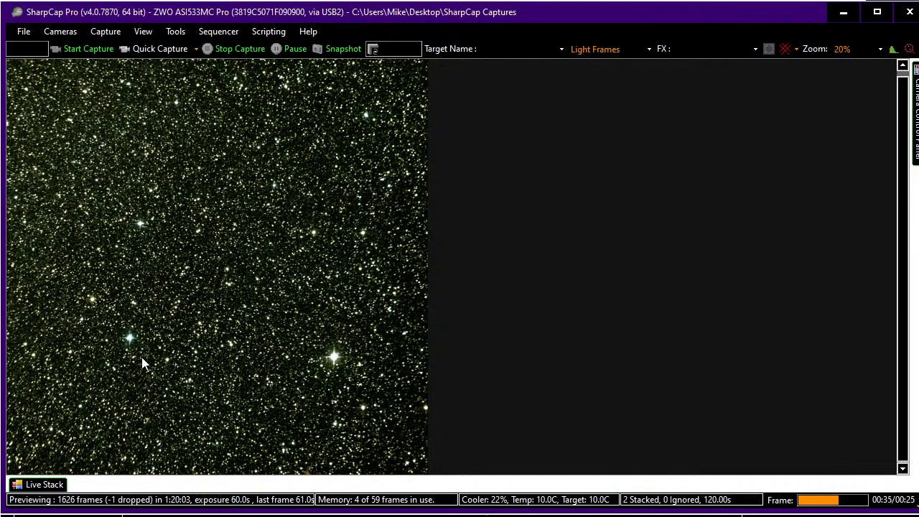
pyautogui.scroll(-1, 142, 362)
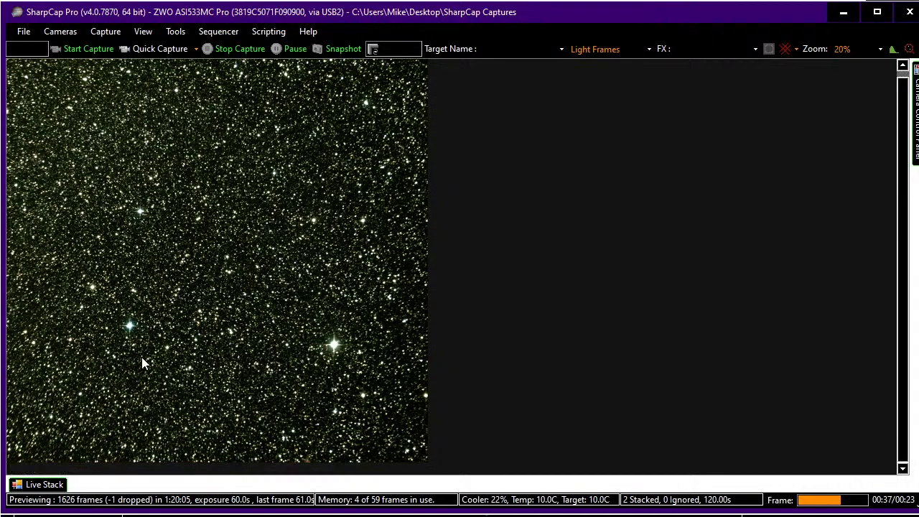
pyautogui.scroll(2, 186, 350)
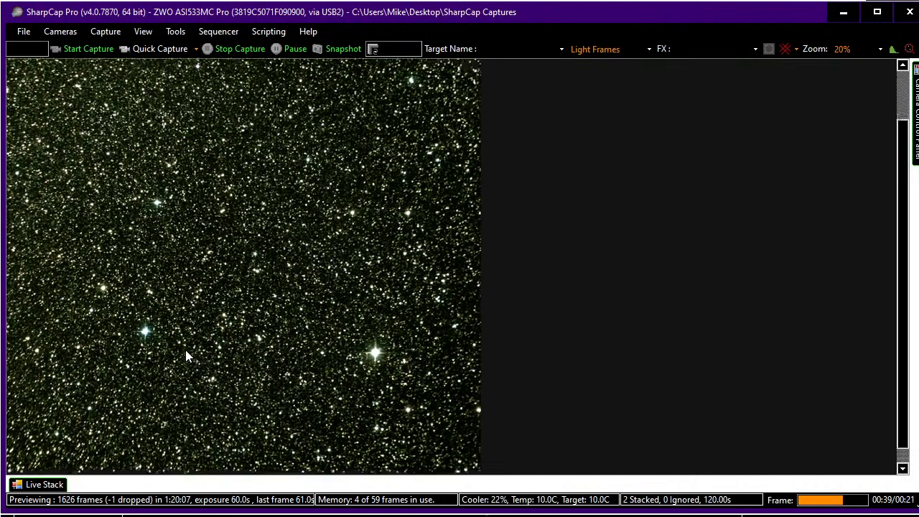
pyautogui.scroll(1, 536, 350)
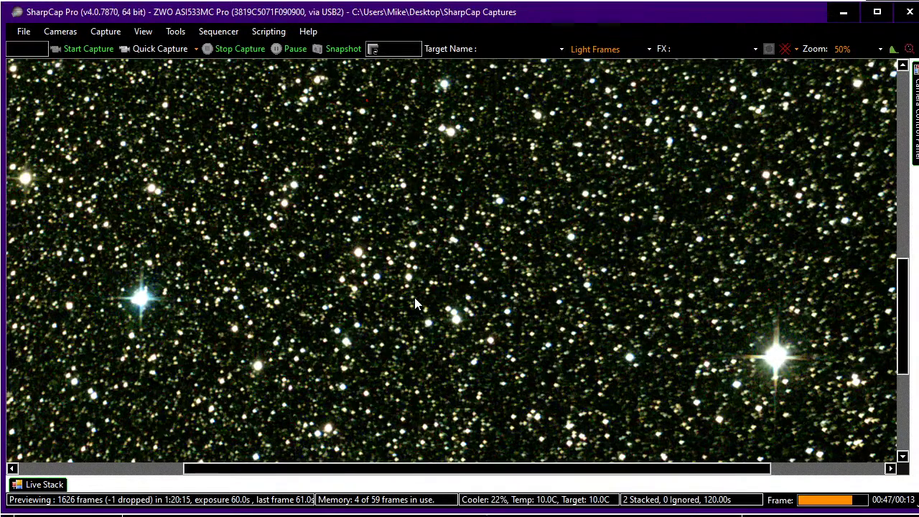
# Narrow Stellarium's field of view to about 1.65° and compare the stars inside the ASI533 sensor frame with SharpCap's stack
pyautogui.hotkey('alt', 'Tab')
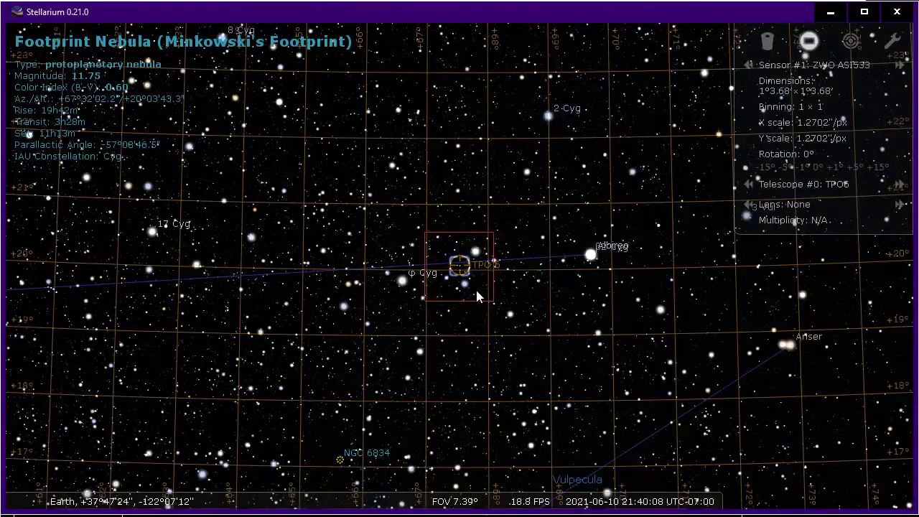
pyautogui.scroll(5, 477, 295)
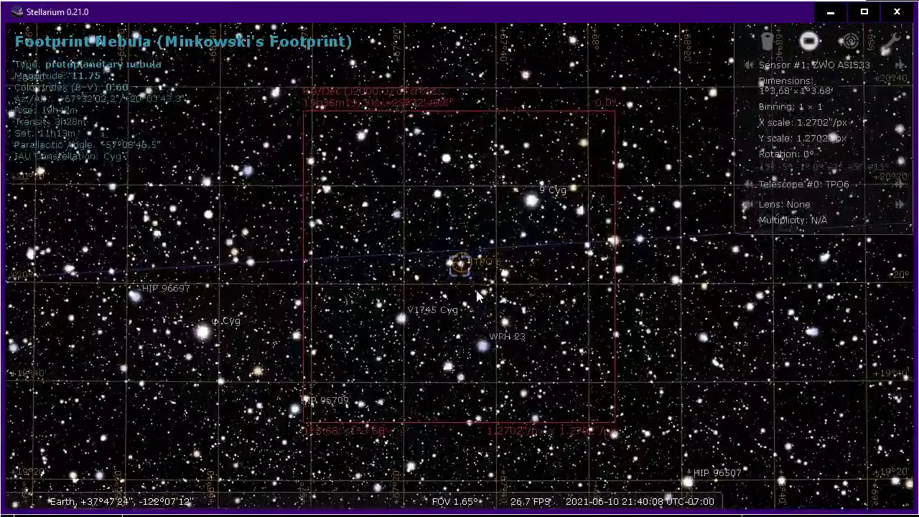
pyautogui.hotkey('alt', 'Tab')
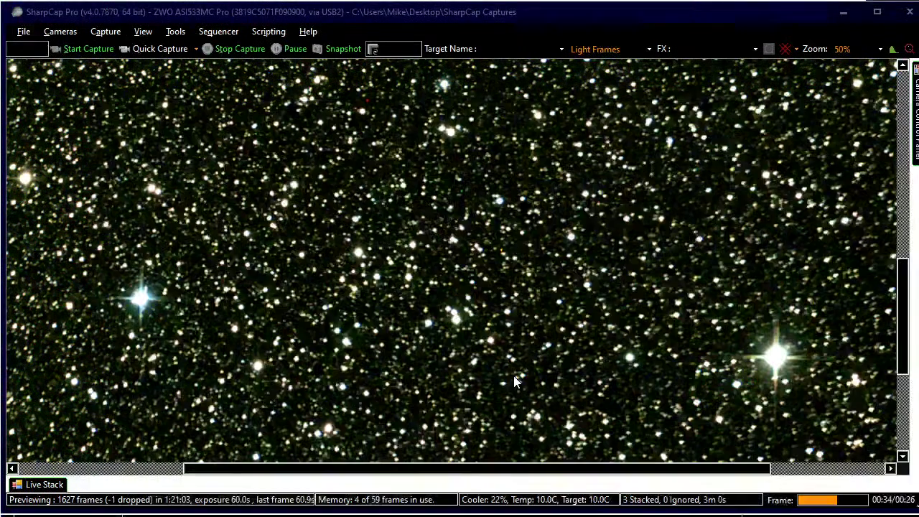
pyautogui.hotkey('alt', 'Tab')
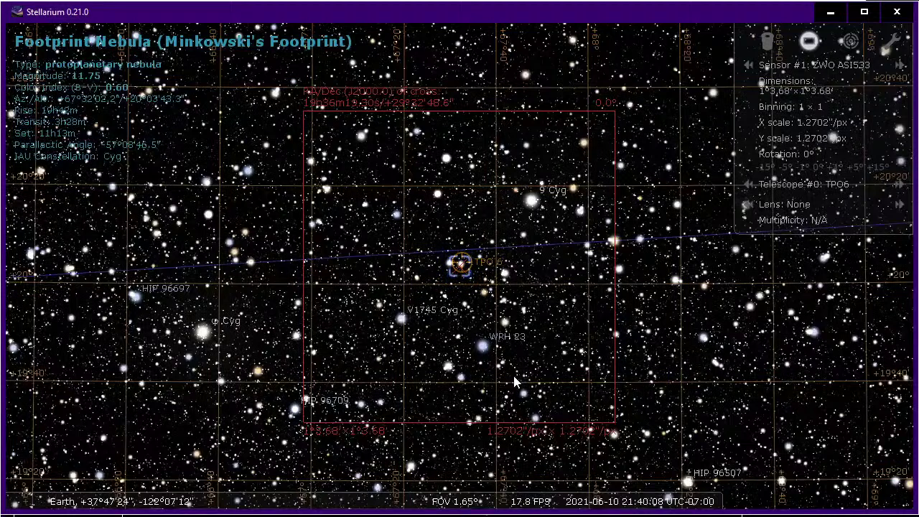
pyautogui.hotkey('alt', 'Tab')
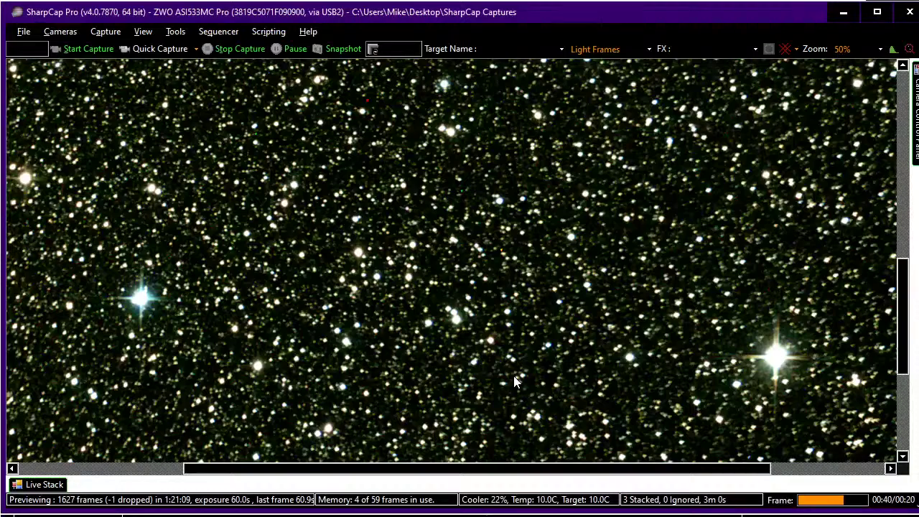
pyautogui.hotkey('alt', 'Tab')
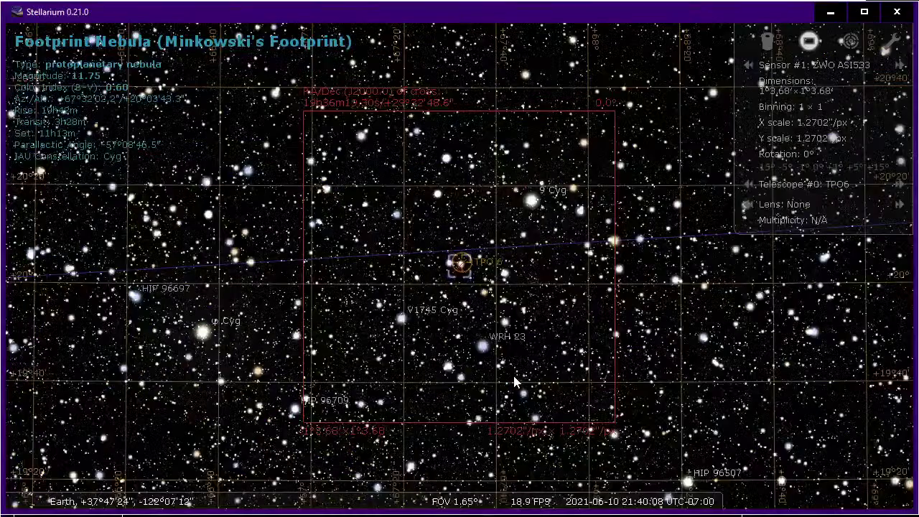
pyautogui.hotkey('alt', 'Tab')
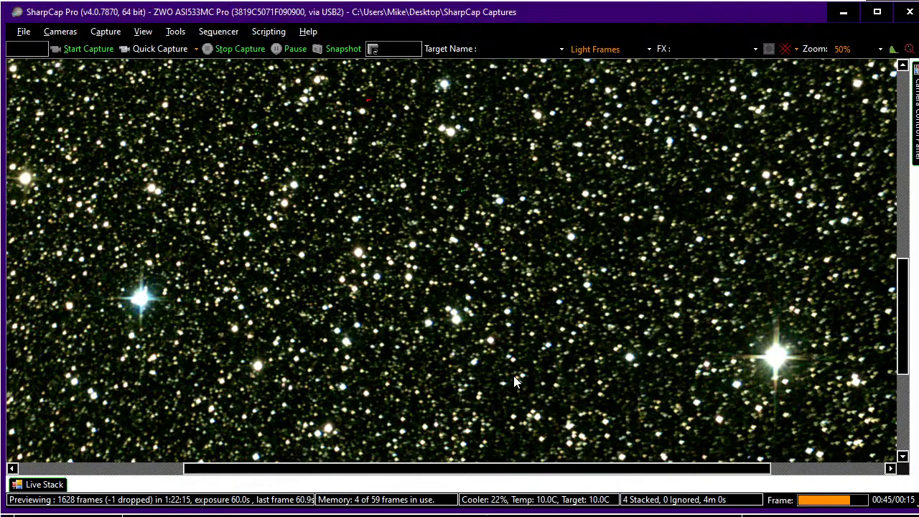
# Examine SharpCap's stack at up to 75% zoom, looking for the nebula between and above the two bright stars
pyautogui.scroll(-3, 514, 380)
pyautogui.scroll(3, 513, 375)
pyautogui.scroll(2, 437, 347)
pyautogui.scroll(-2, 438, 347)
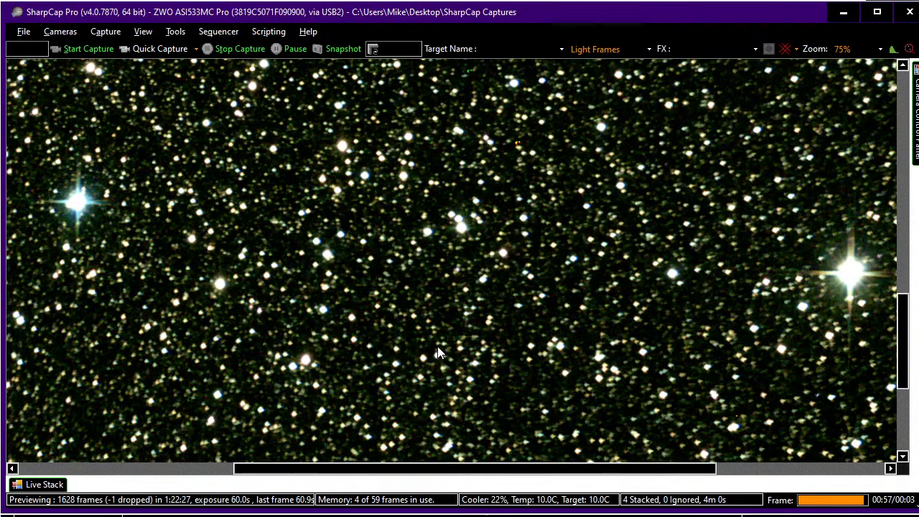
pyautogui.scroll(6, 438, 352)
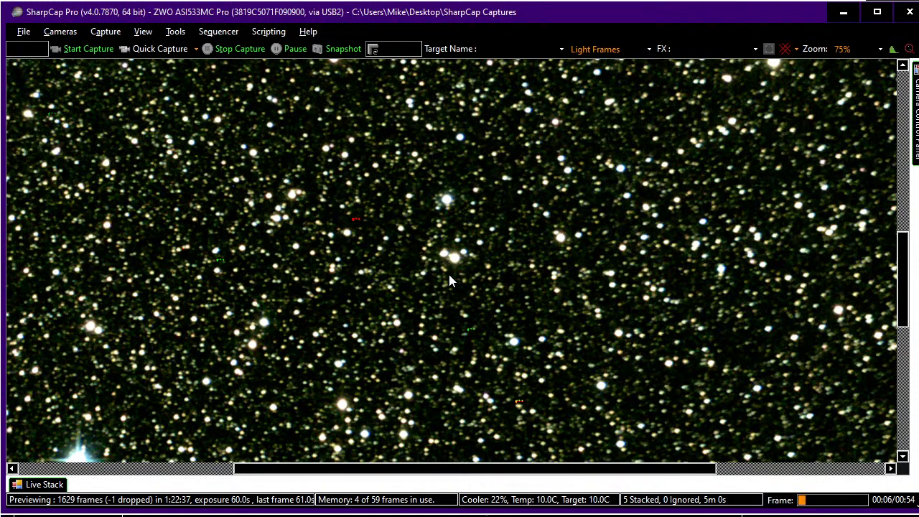
pyautogui.scroll(-3, 447, 275)
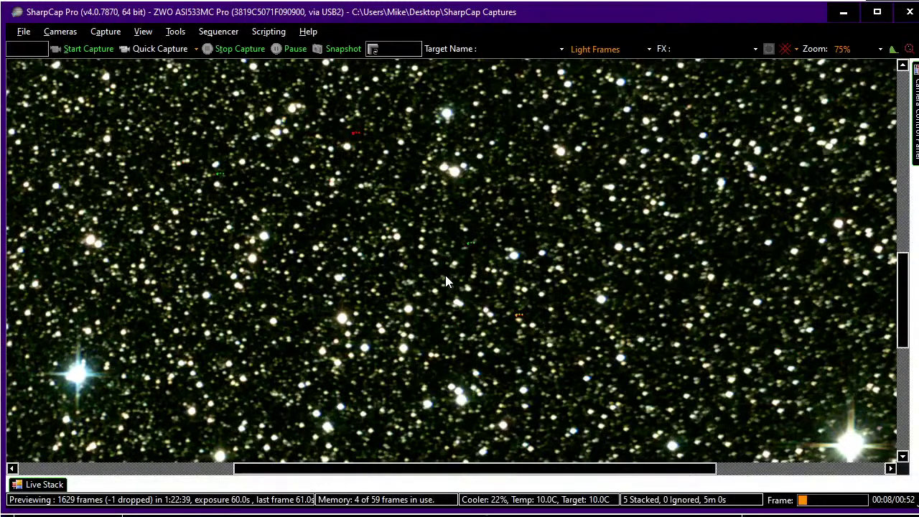
# Switch to Stellarium, narrow the field around the Footprint Nebula to about 1.24°, and return to SharpCap for comparison
pyautogui.hotkey('alt', 'Tab')
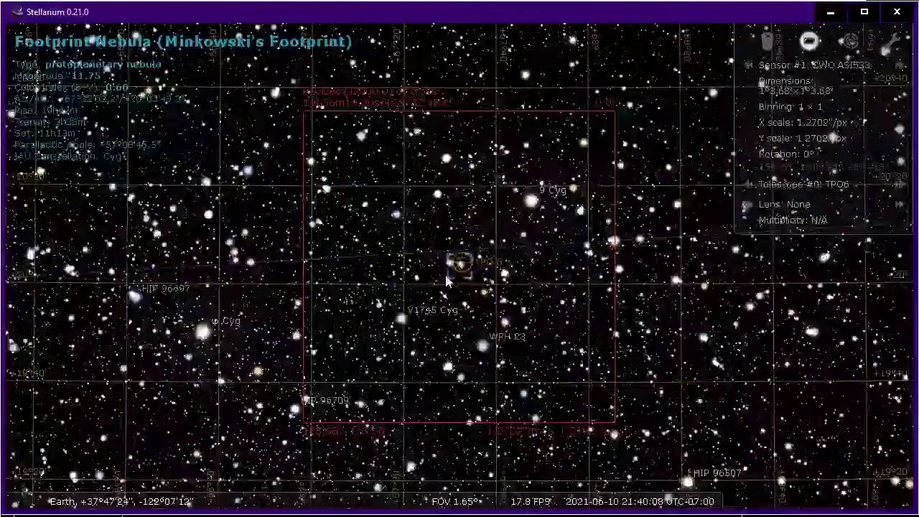
pyautogui.scroll(2, 447, 281)
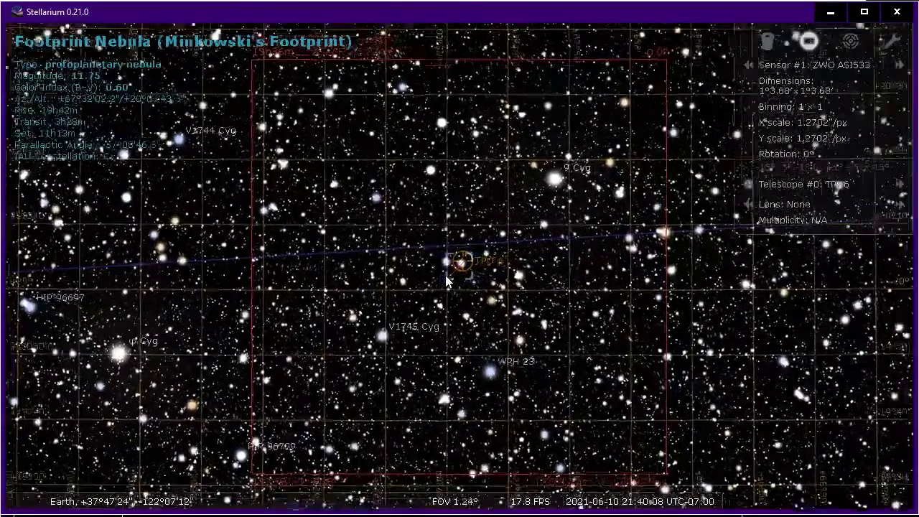
pyautogui.hotkey('alt', 'Tab')
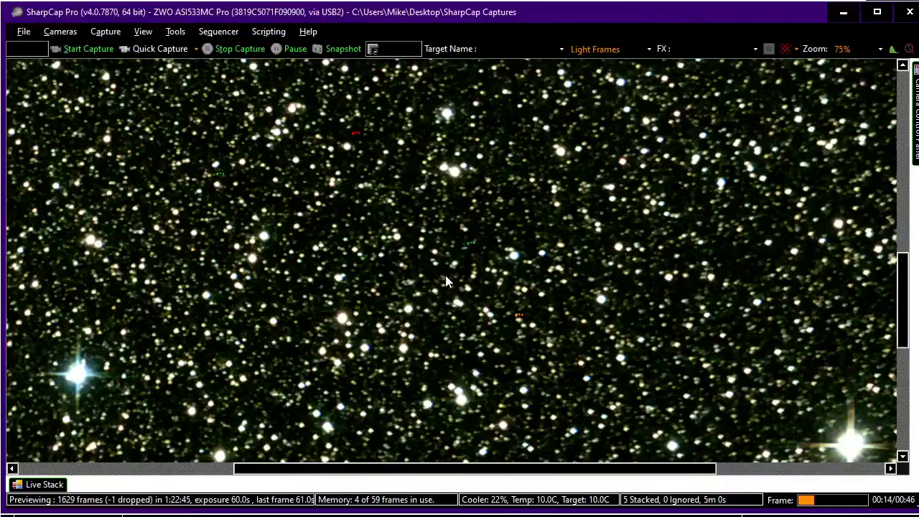
# Search the centre of the live-stacked star field for the Footprint Nebula at magnifications between 33% and 75%
pyautogui.scroll(-3, 445, 277)
pyautogui.scroll(2, 445, 276)
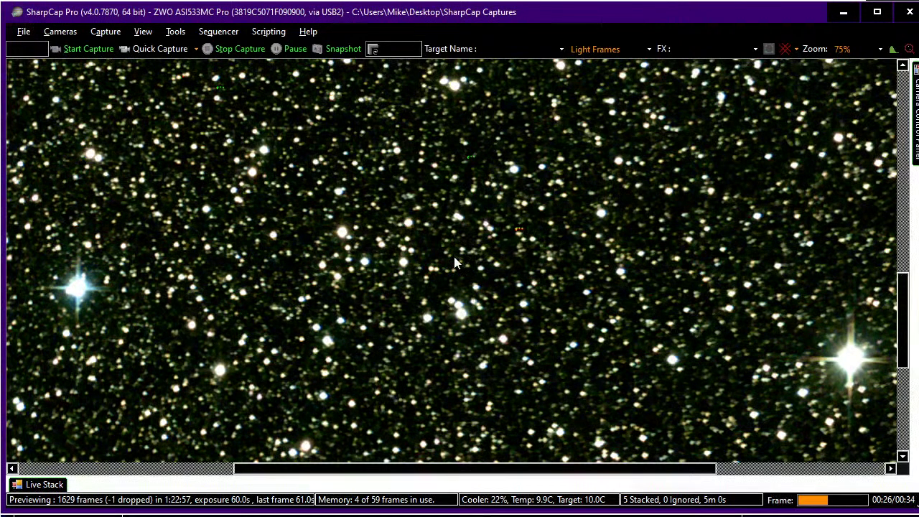
pyautogui.scroll(-3, 454, 259)
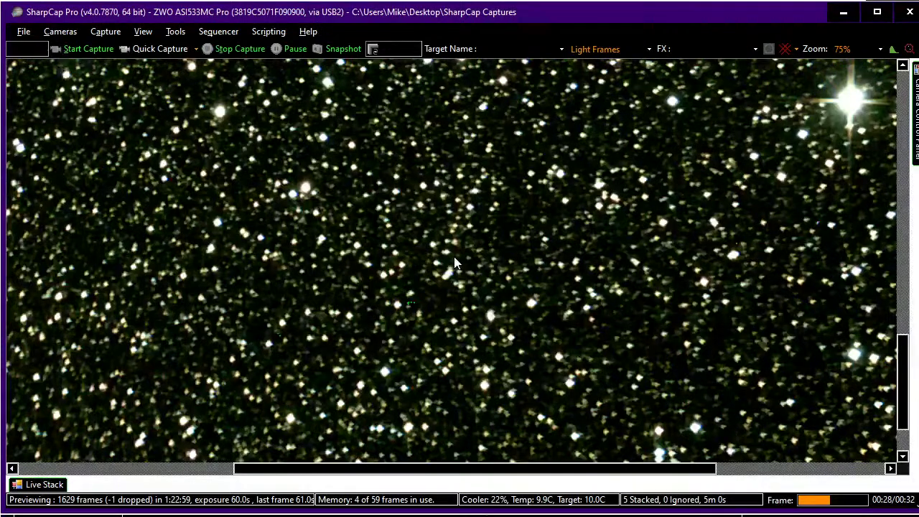
pyautogui.scroll(4, 453, 263)
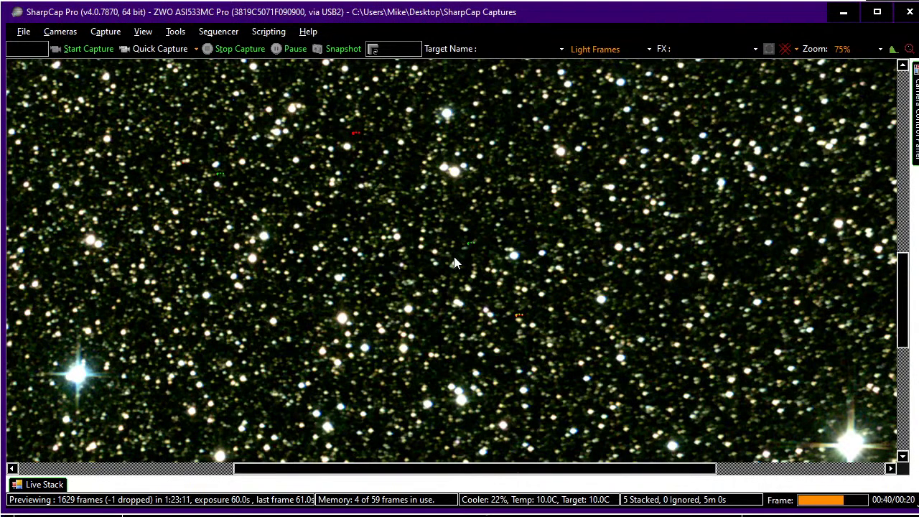
pyautogui.scroll(-1, 455, 263)
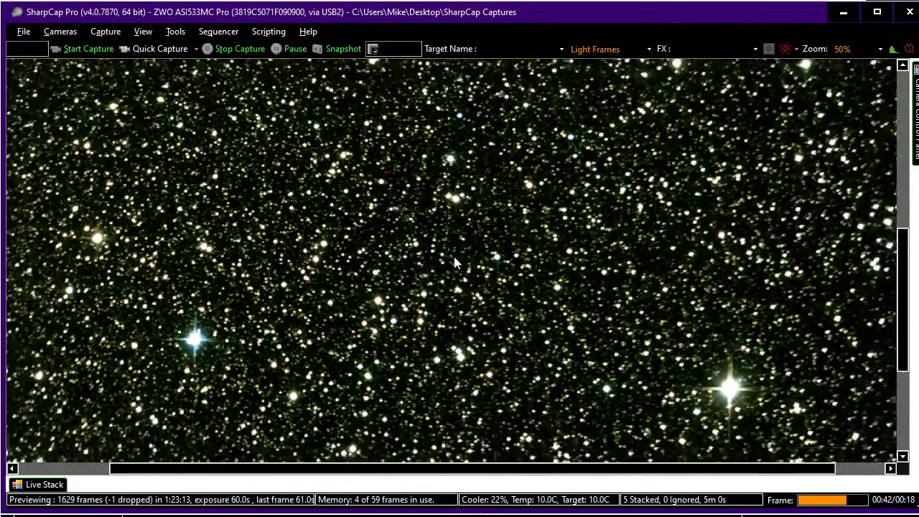
pyautogui.scroll(-1, 454, 262)
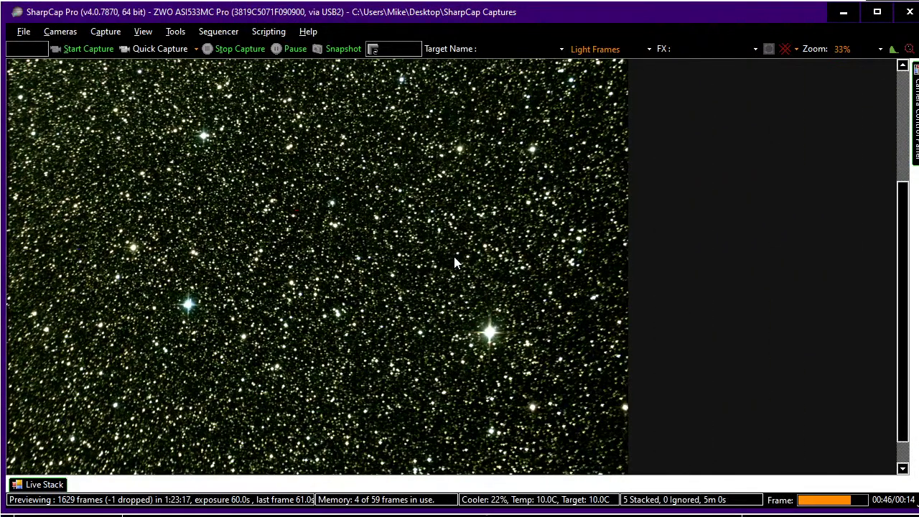
pyautogui.scroll(1, 454, 260)
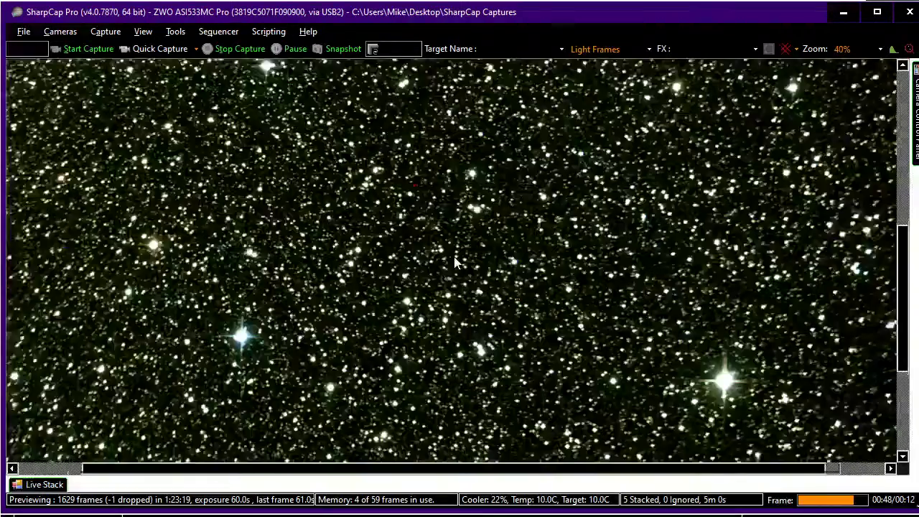
pyautogui.scroll(1, 522, 266)
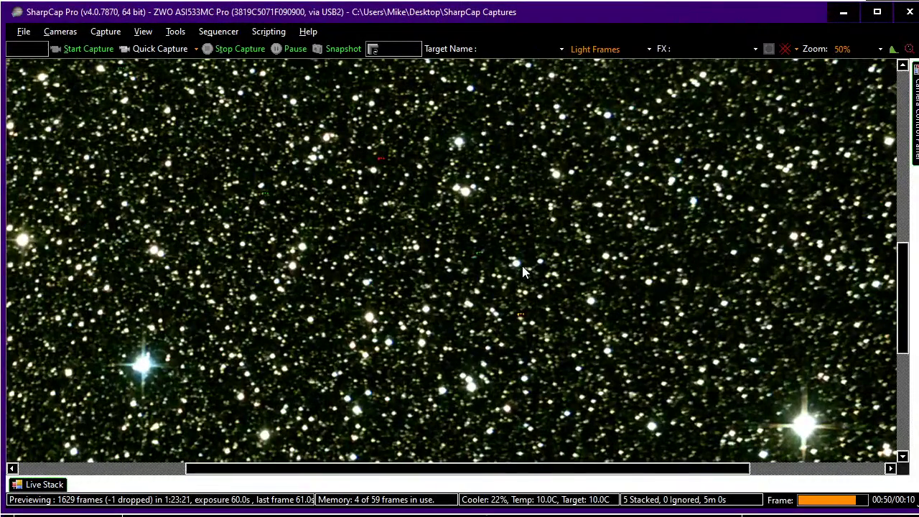
pyautogui.scroll(1, 522, 265)
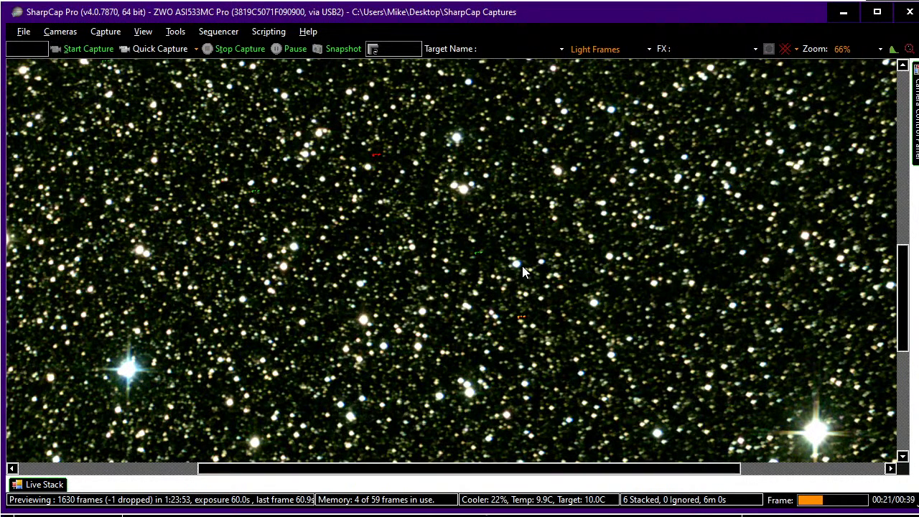
# Examine the star field below and between the two bright stars at magnifications up to 175%, looking for the Footprint Nebula
pyautogui.scroll(-3, 522, 270)
pyautogui.scroll(-1, 522, 272)
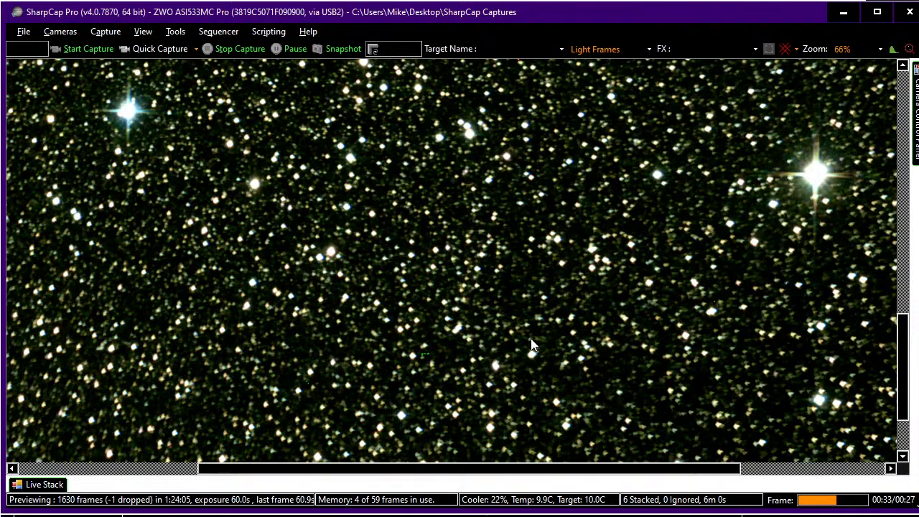
pyautogui.scroll(4, 471, 362)
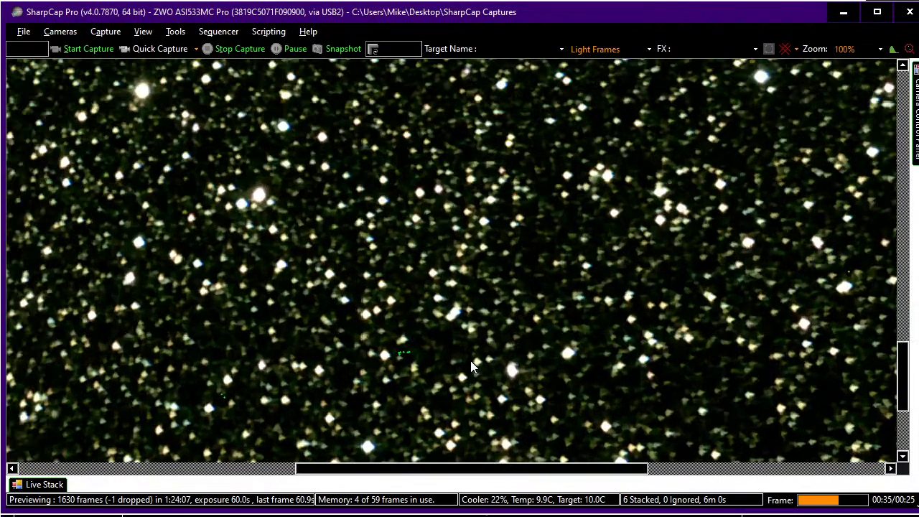
pyautogui.scroll(1, 470, 360)
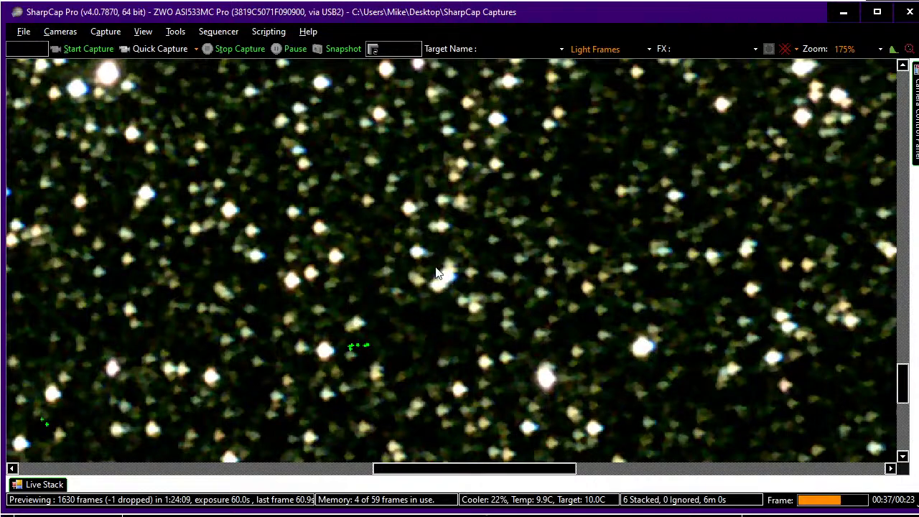
pyautogui.scroll(-1, 463, 287)
pyautogui.scroll(-4, 463, 289)
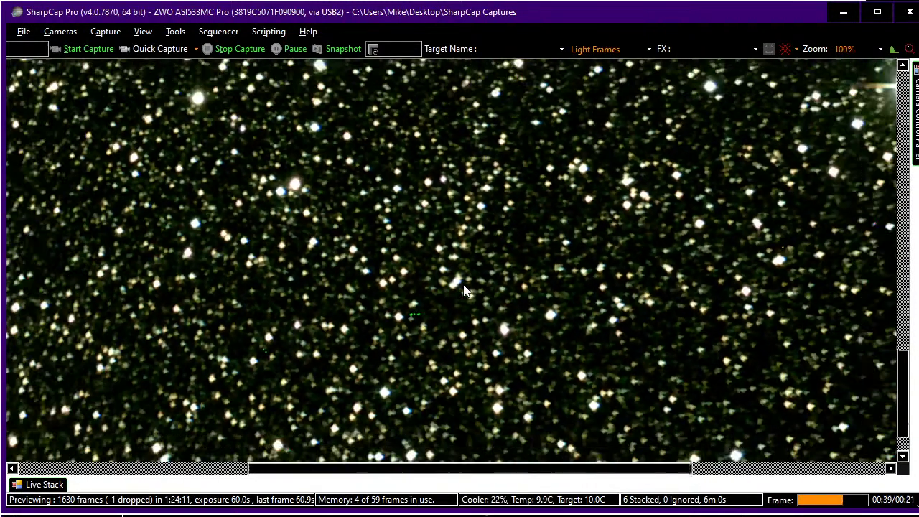
pyautogui.scroll(2, 464, 284)
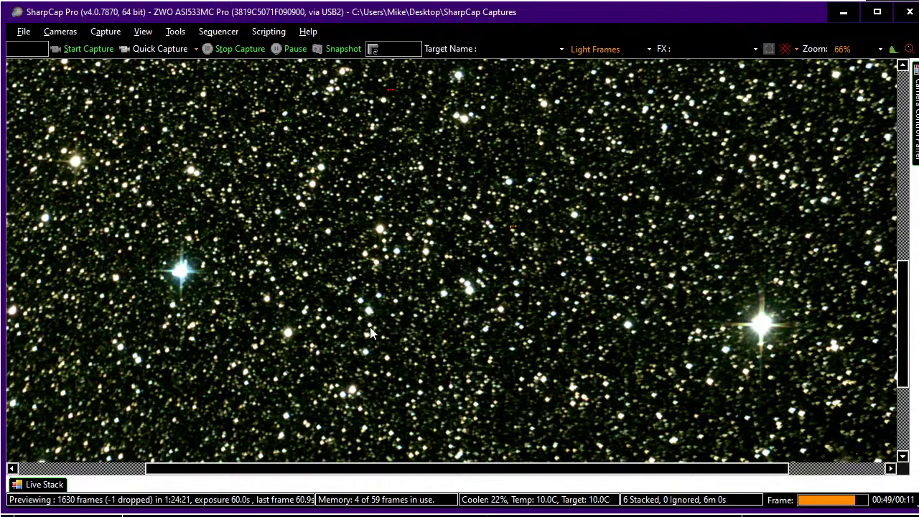
pyautogui.scroll(-2, 373, 329)
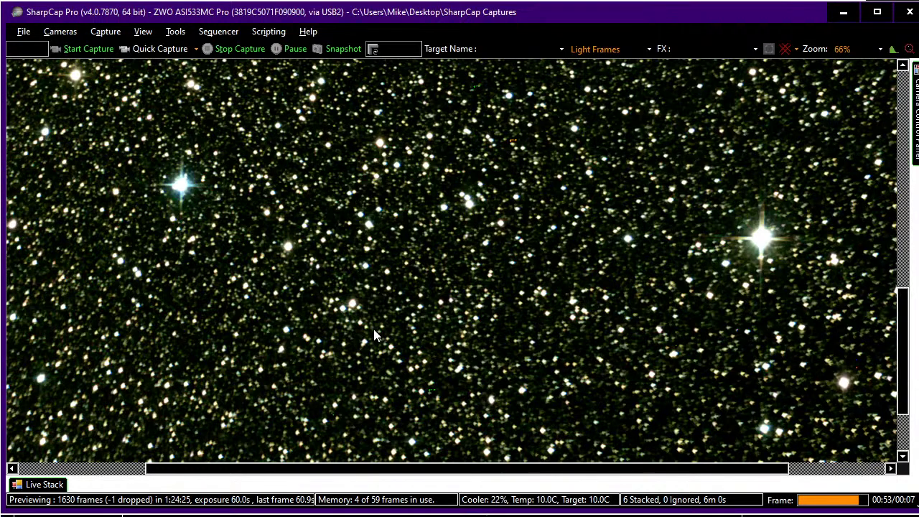
pyautogui.scroll(2, 374, 330)
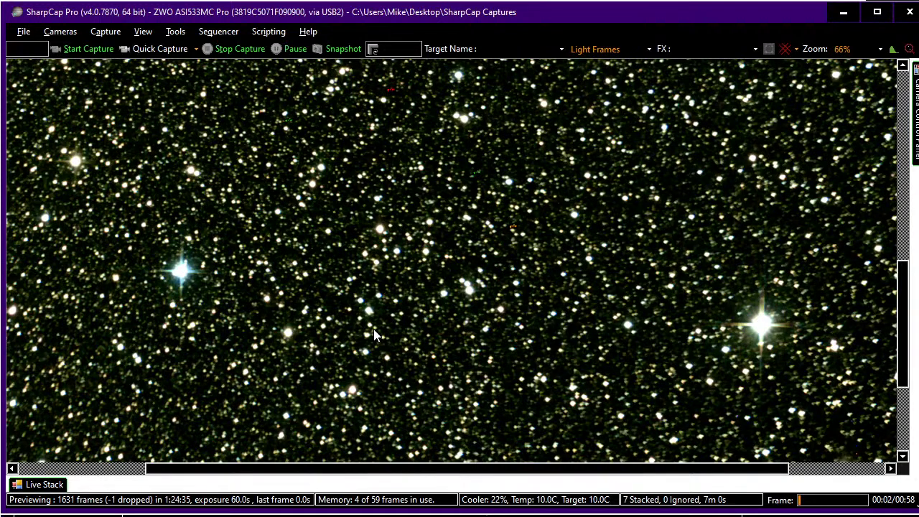
pyautogui.scroll(-3, 373, 329)
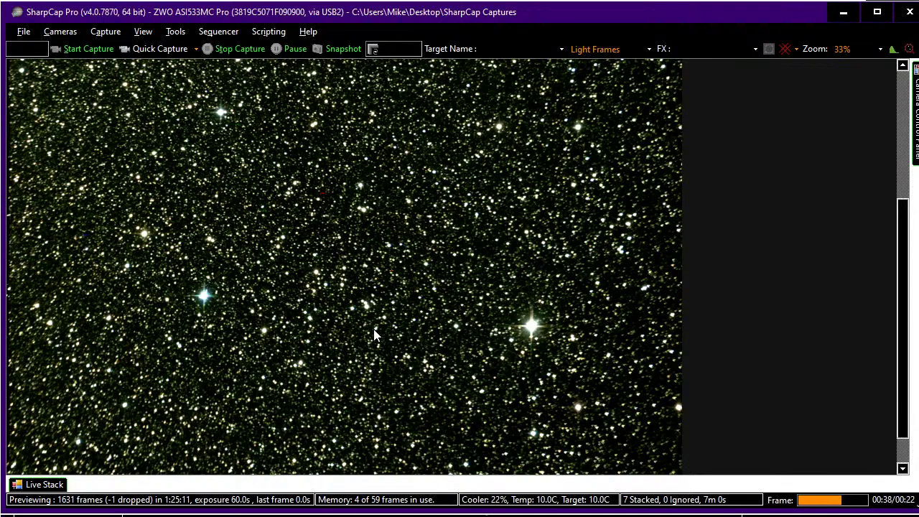
# Switch to Stellarium, widen the field of view around the Footprint Nebula to about 4.48°, and return to SharpCap
pyautogui.hotkey('alt', 'Tab')
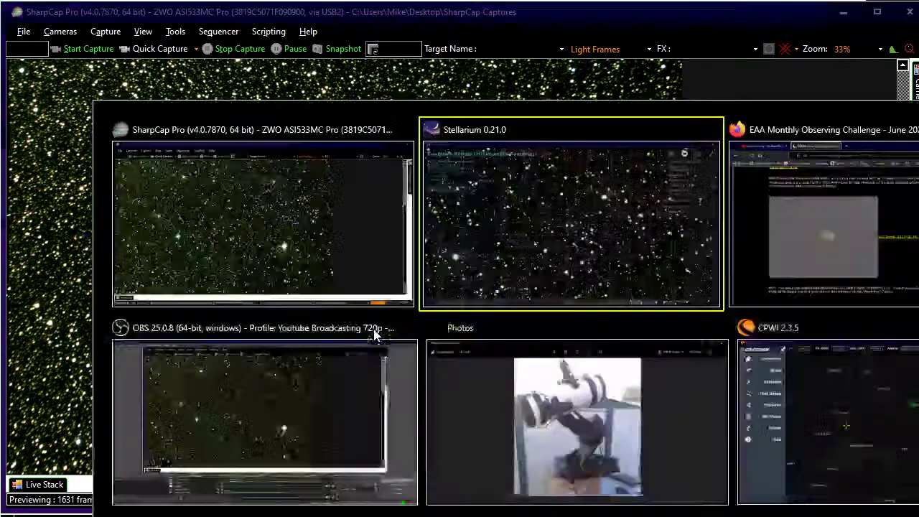
pyautogui.scroll(-3, 374, 335)
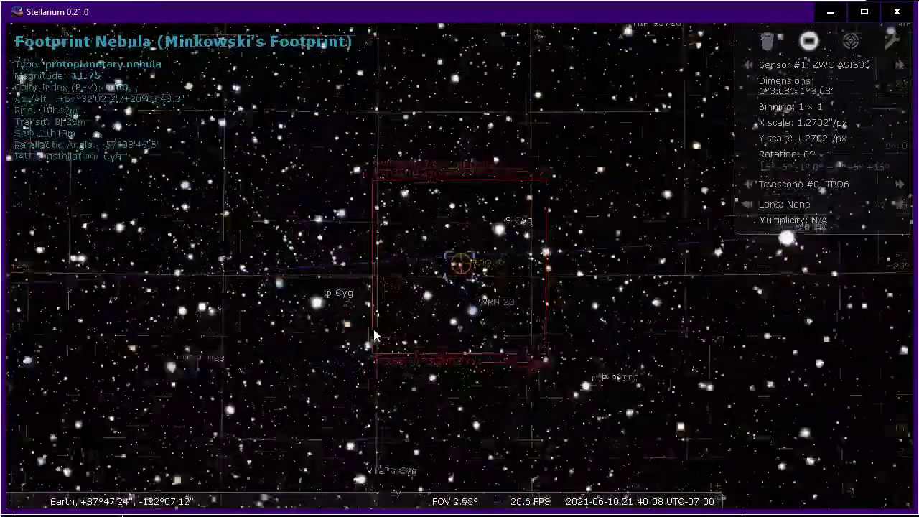
pyautogui.scroll(-1, 374, 336)
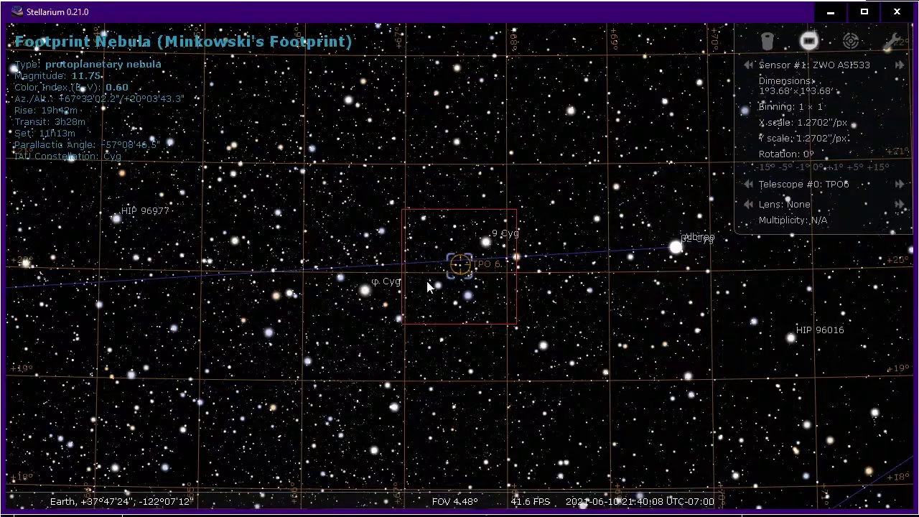
pyautogui.hotkey('alt', 'Tab')
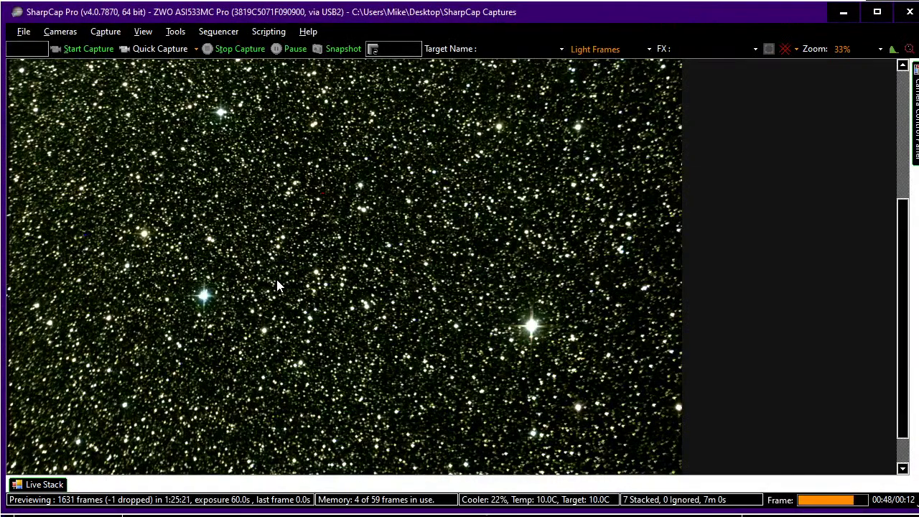
# Compare the bright stars around Stellarium's ASI533 sensor frame with SharpCap's stacked field, alternating between both and viewing the stack down to 25%
pyautogui.hotkey('alt', 'Tab')
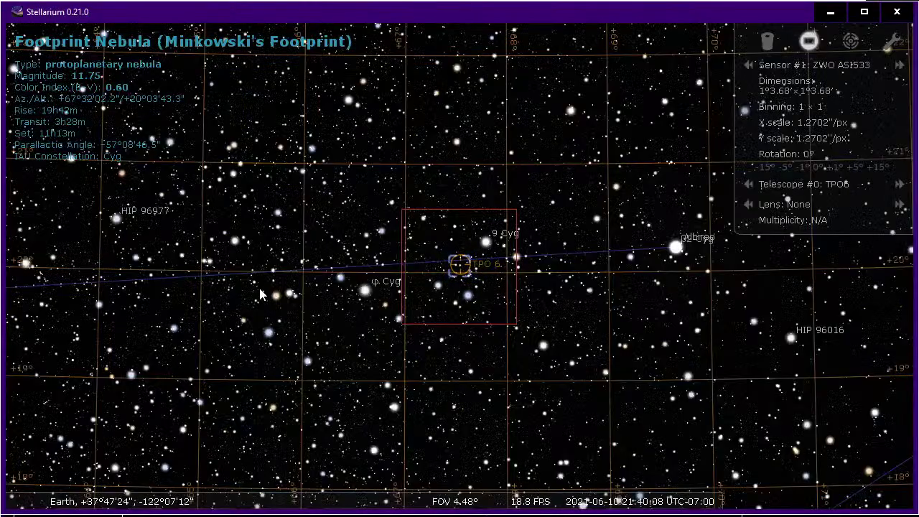
pyautogui.hotkey('alt', 'Tab')
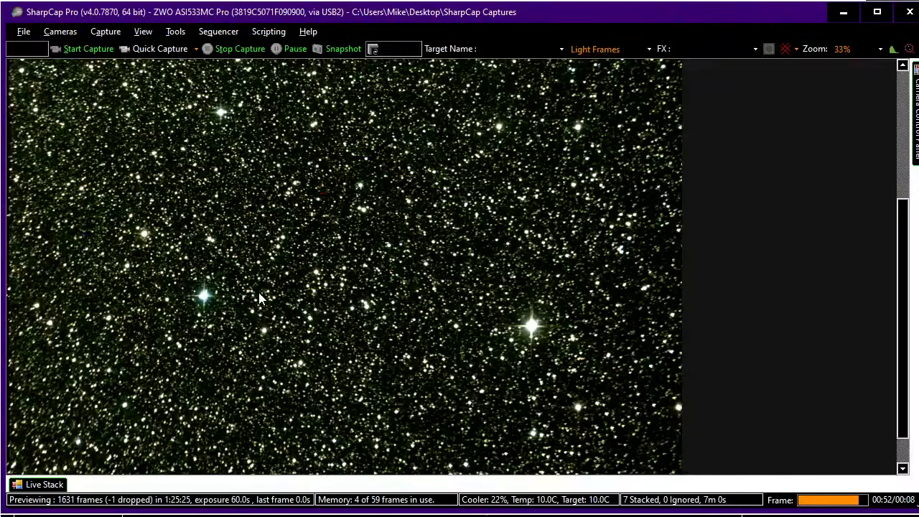
pyautogui.hotkey('alt', 'Tab')
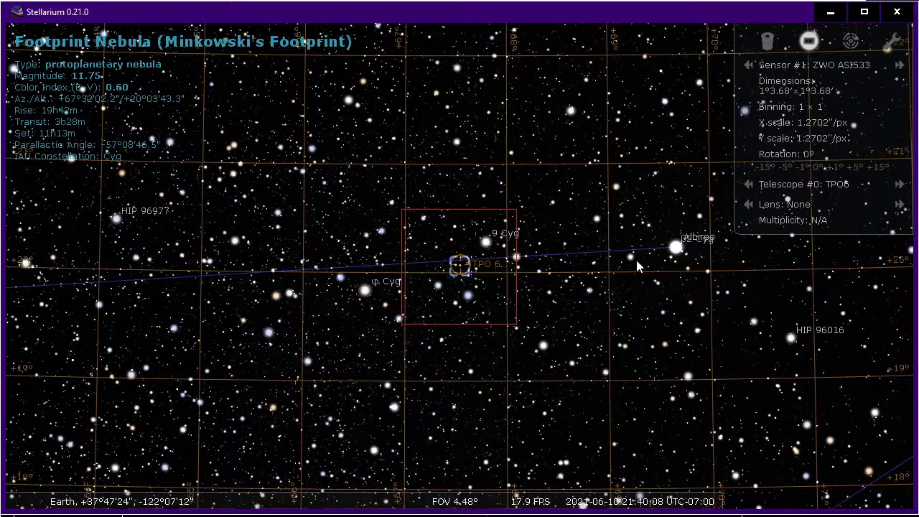
pyautogui.hotkey('alt', 'Tab')
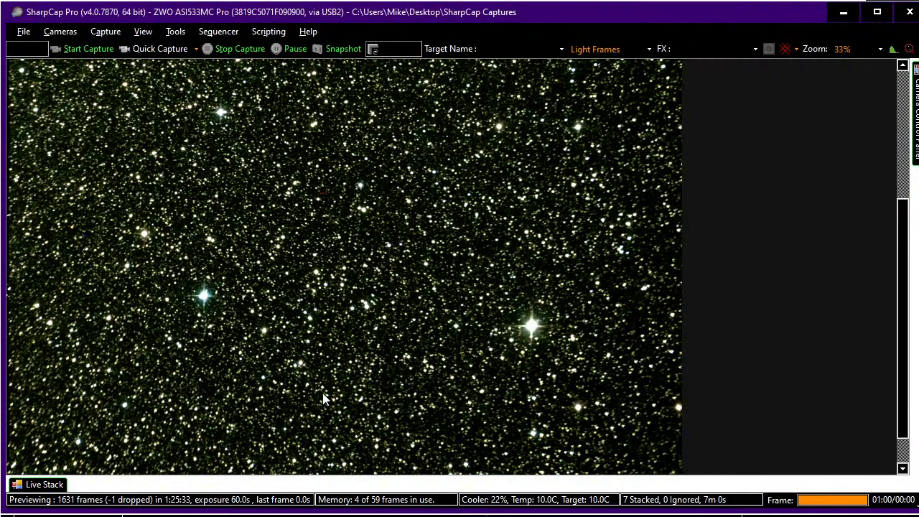
pyautogui.hotkey('alt', 'Tab')
pyautogui.hotkey('alt', 'Tab')
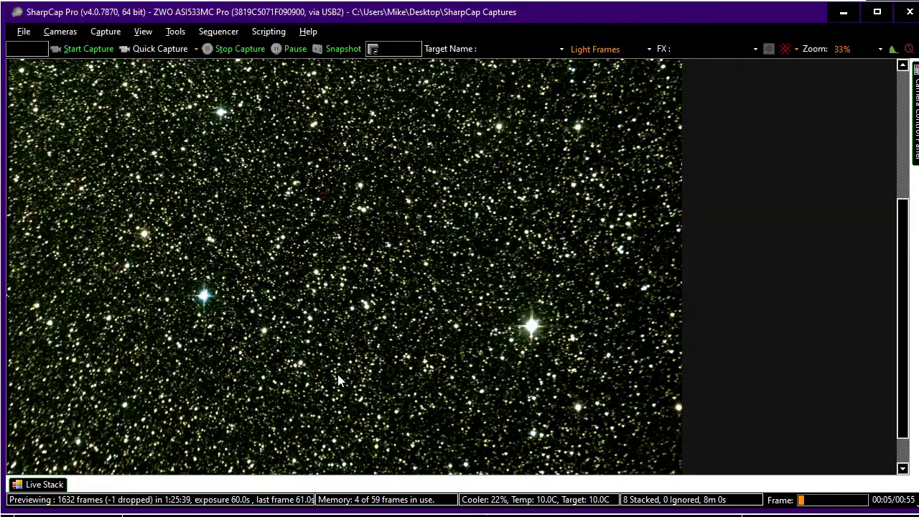
pyautogui.hotkey('alt', 'Tab')
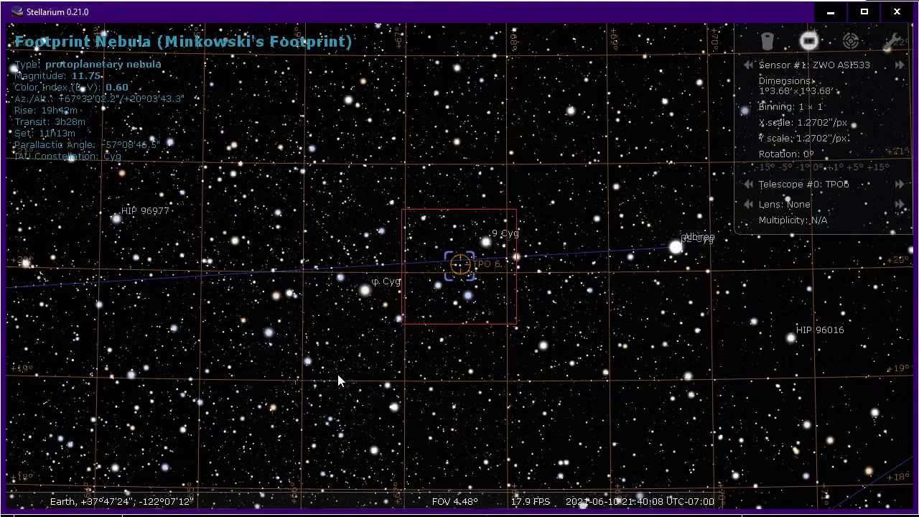
pyautogui.hotkey('alt', 'Tab')
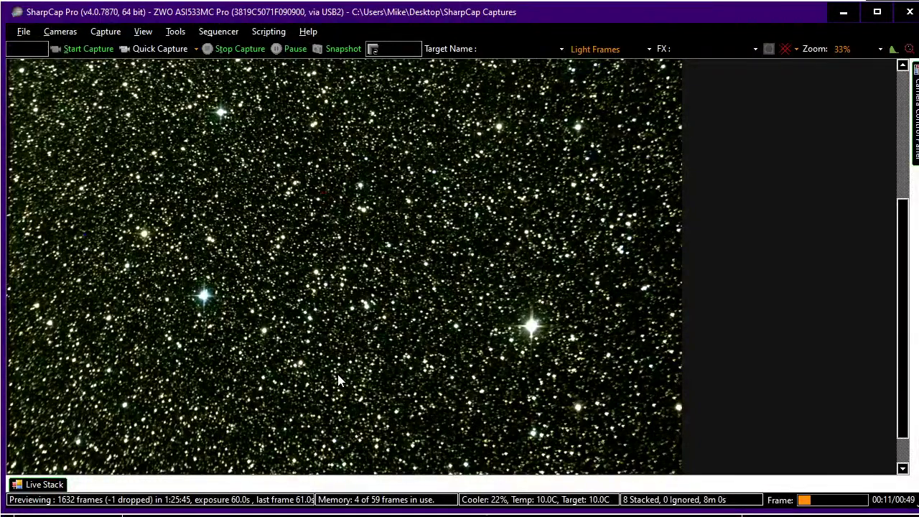
pyautogui.scroll(-3, 337, 374)
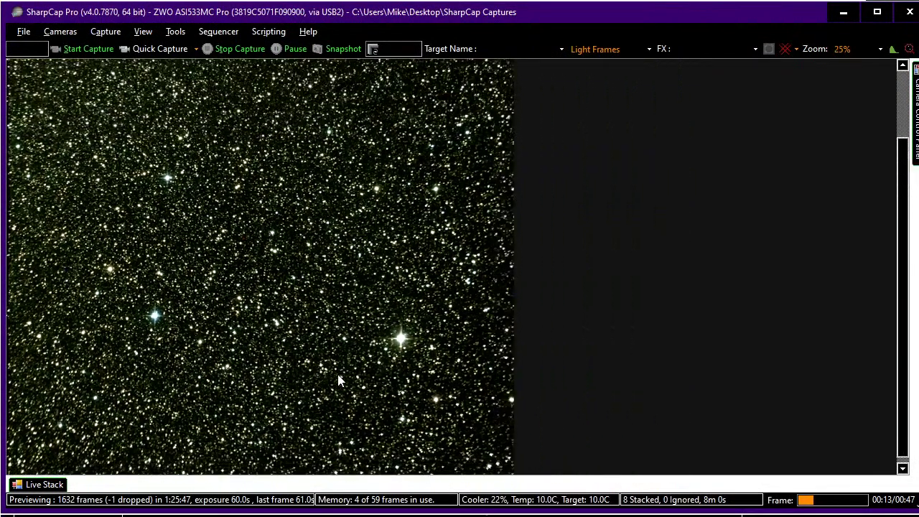
pyautogui.scroll(3, 338, 381)
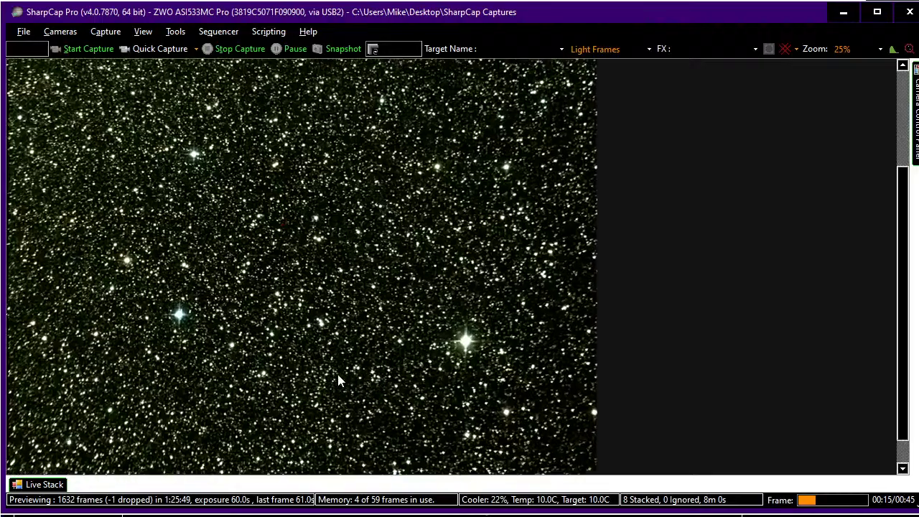
# Compare the live-stacked star field in SharpCap with Stellarium's sensor frame around the Footprint Nebula
pyautogui.hotkey('alt', 'Tab')
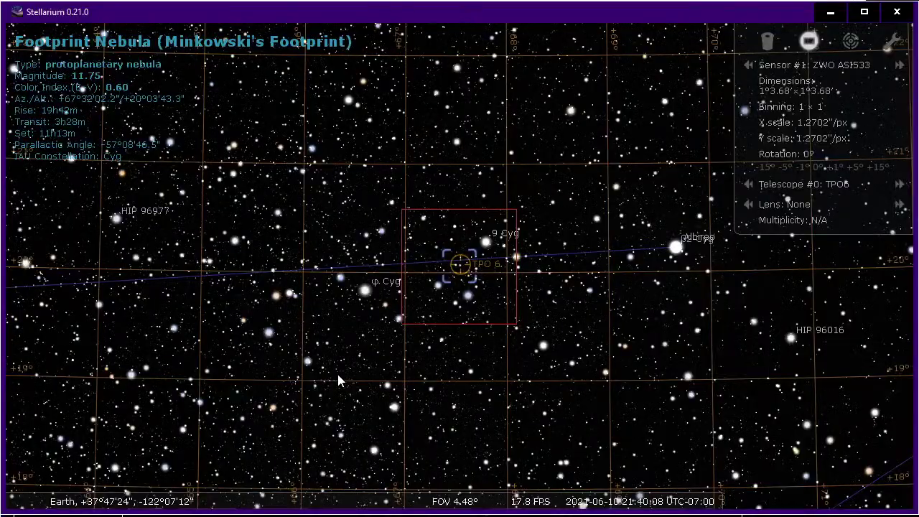
pyautogui.scroll(-3, 574, 315)
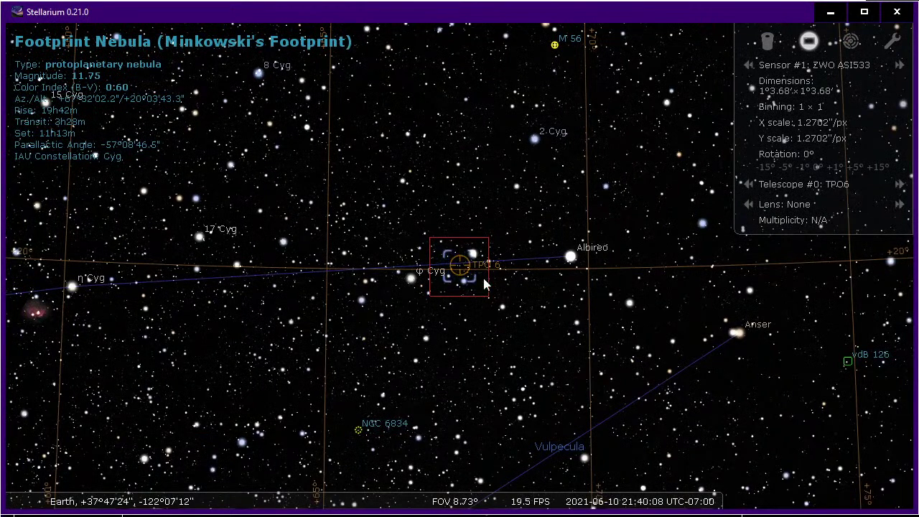
pyautogui.hotkey('alt', 'Tab')
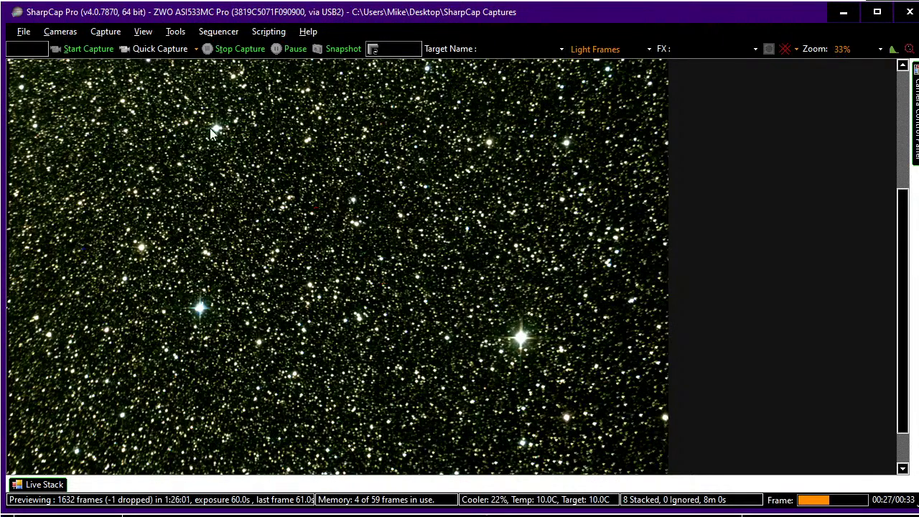
pyautogui.hotkey('alt', 'Tab')
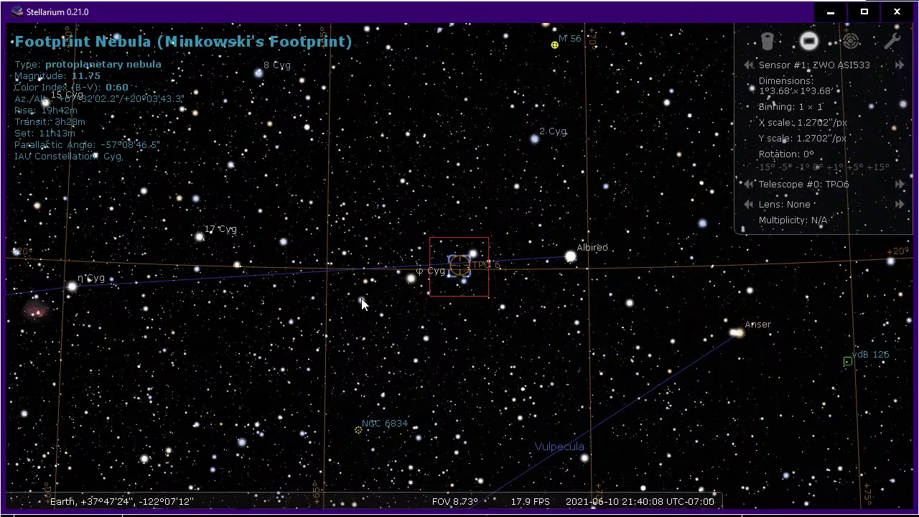
pyautogui.scroll(2, 361, 298)
pyautogui.scroll(3, 361, 298)
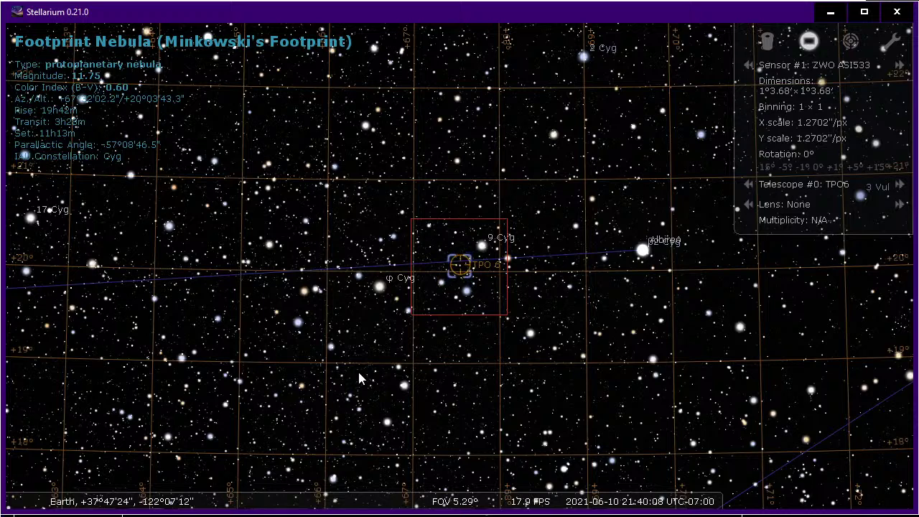
pyautogui.hotkey('alt', 'Tab')
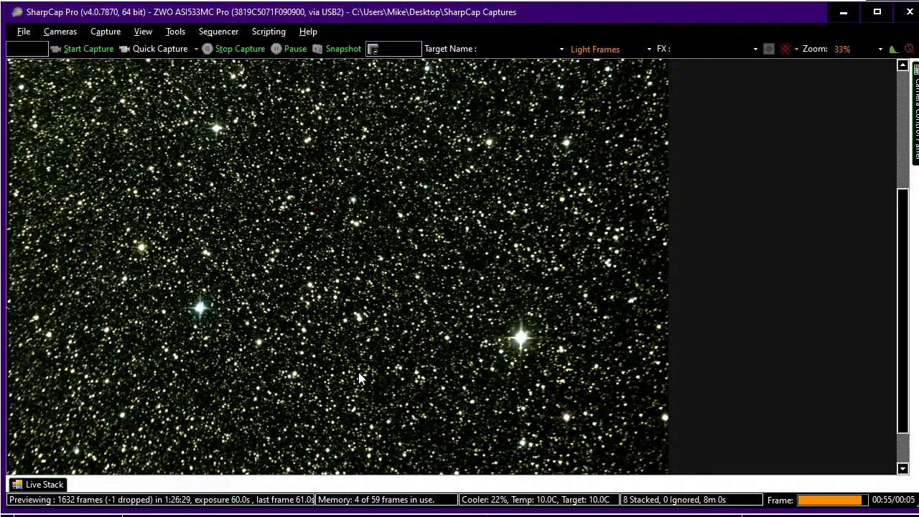
# Switch to Stellarium and select the globular cluster M 56 below Lyra as the new target
pyautogui.hotkey('alt', 'Tab')
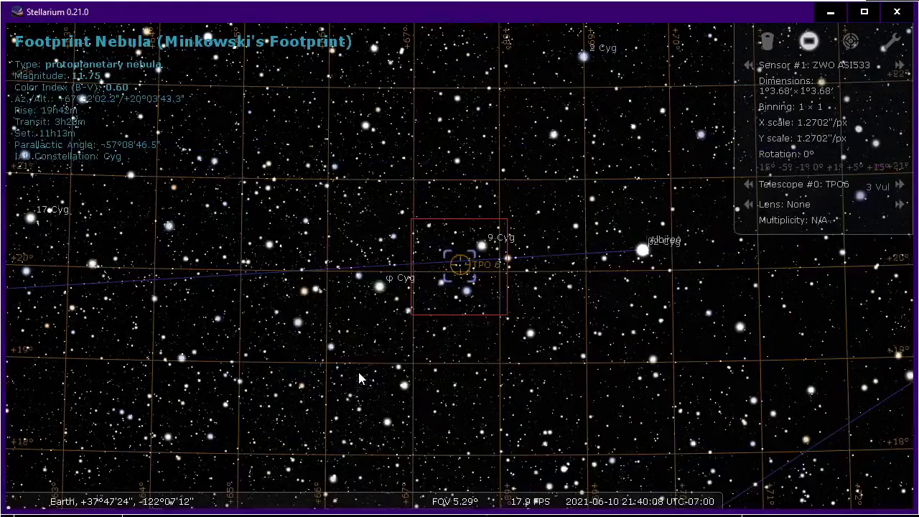
pyautogui.scroll(-5, 470, 275)
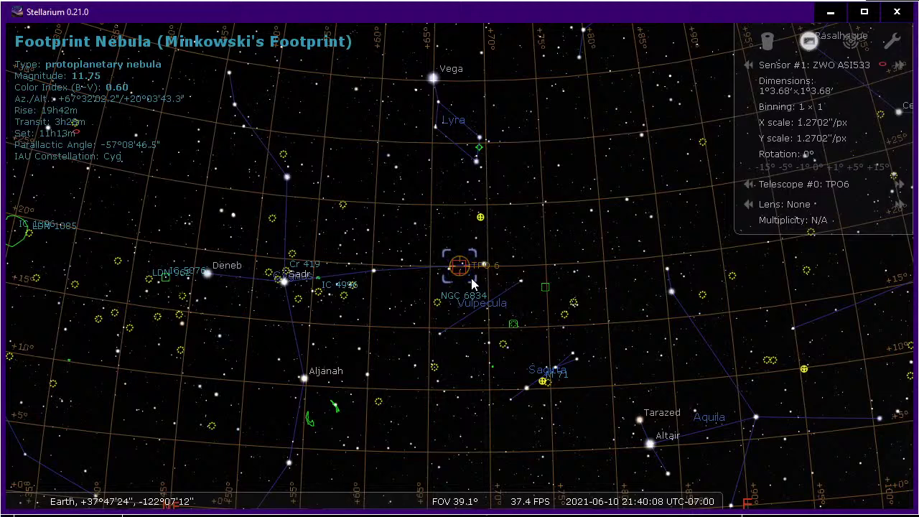
pyautogui.click(481, 218)
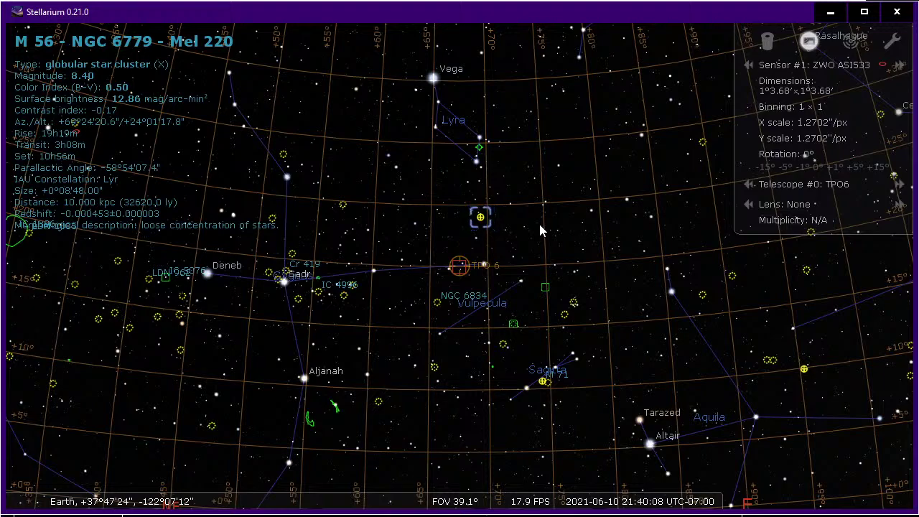
# Switch to SharpCap, run the recent sequence Next Target 533.scs and close its progress window
pyautogui.hotkey('alt', 'Tab')
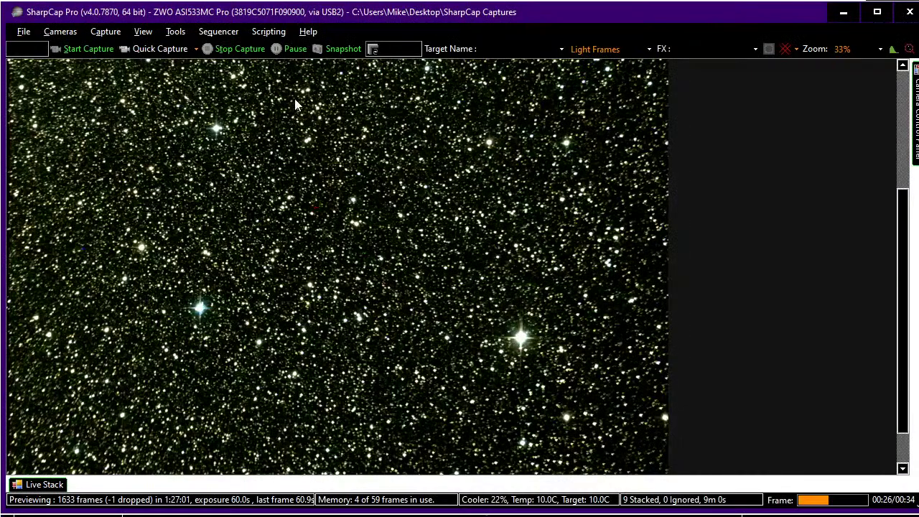
pyautogui.click(217, 32)
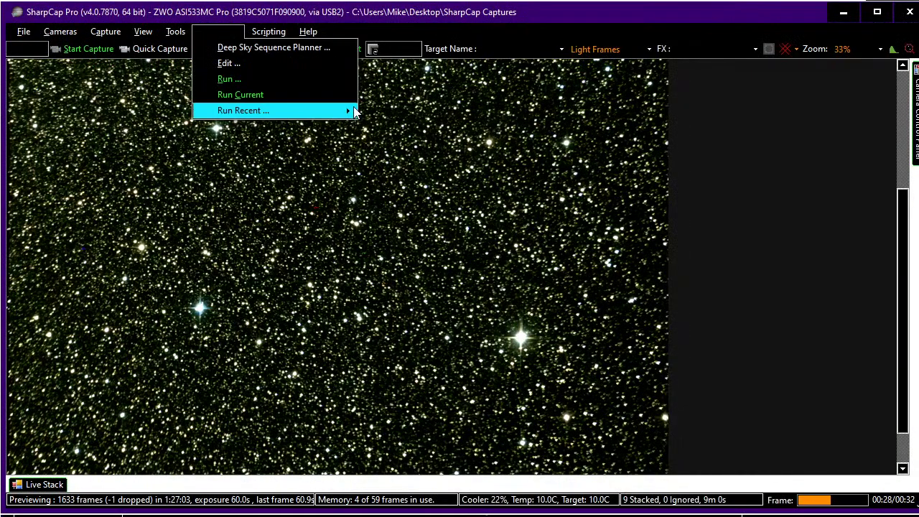
pyautogui.moveTo(337, 111)
pyautogui.click(419, 144)
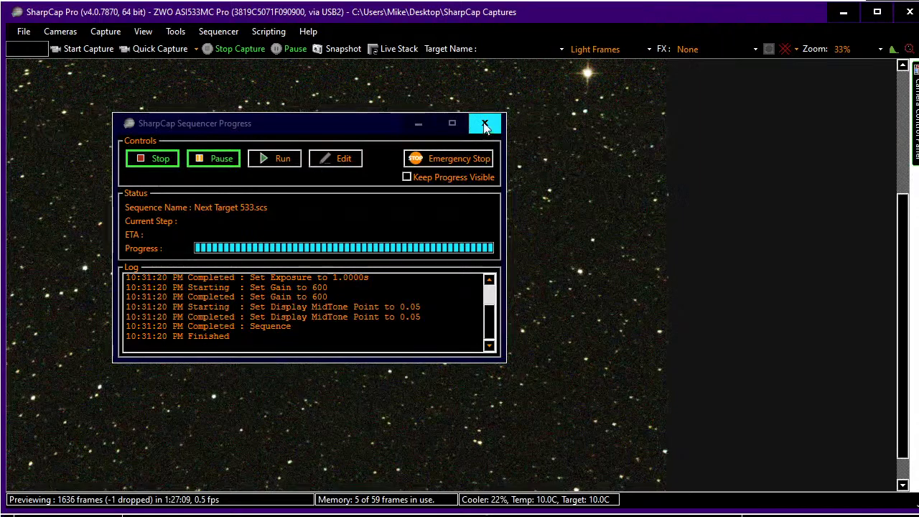
pyautogui.click(485, 124)
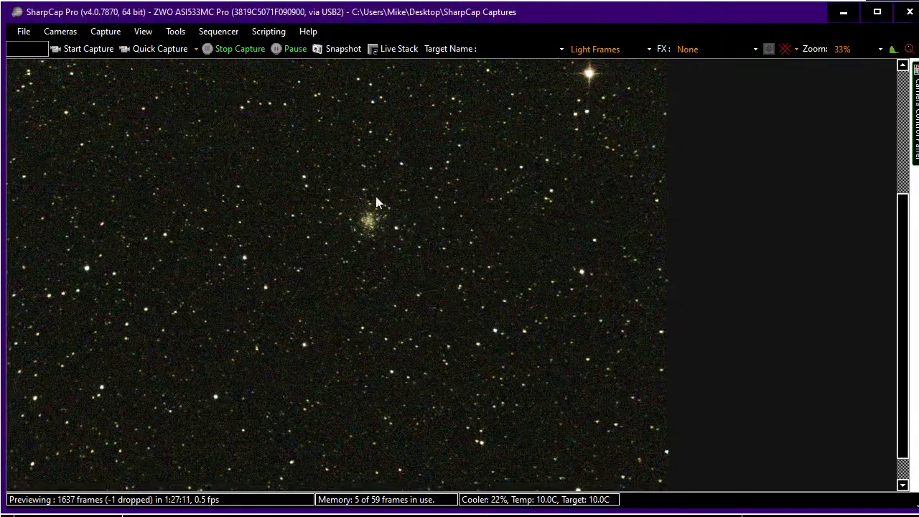
# Run the recent sequence Start Imaging 533.scs on the centred cluster and close its progress window
pyautogui.scroll(-2, 453, 253)
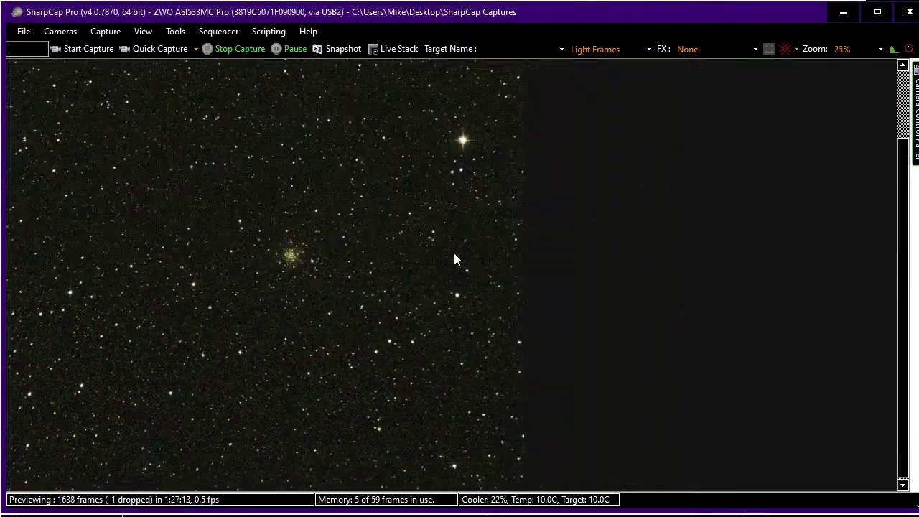
pyautogui.scroll(2, 455, 255)
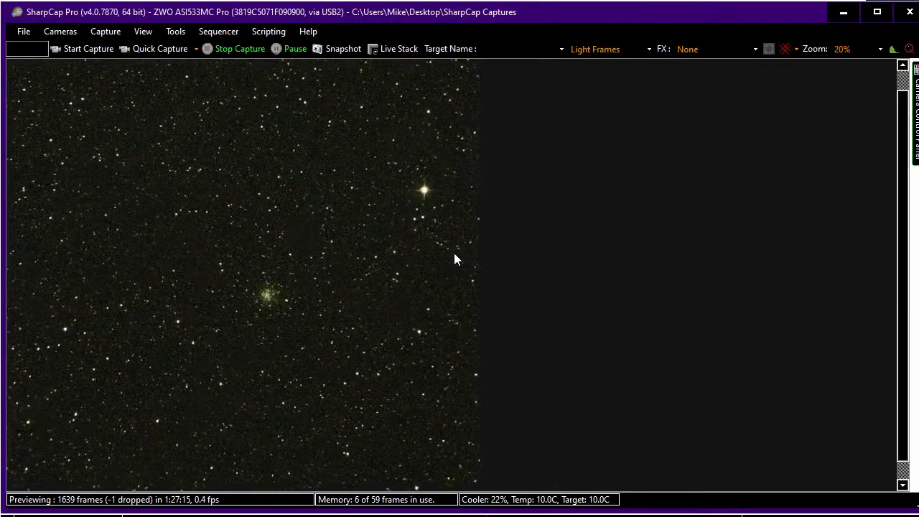
pyautogui.scroll(2, 520, 349)
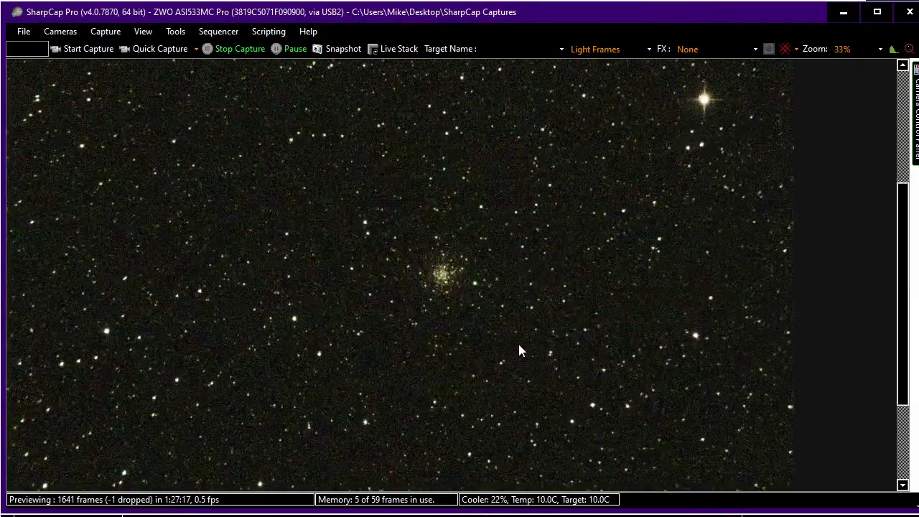
pyautogui.scroll(1, 518, 344)
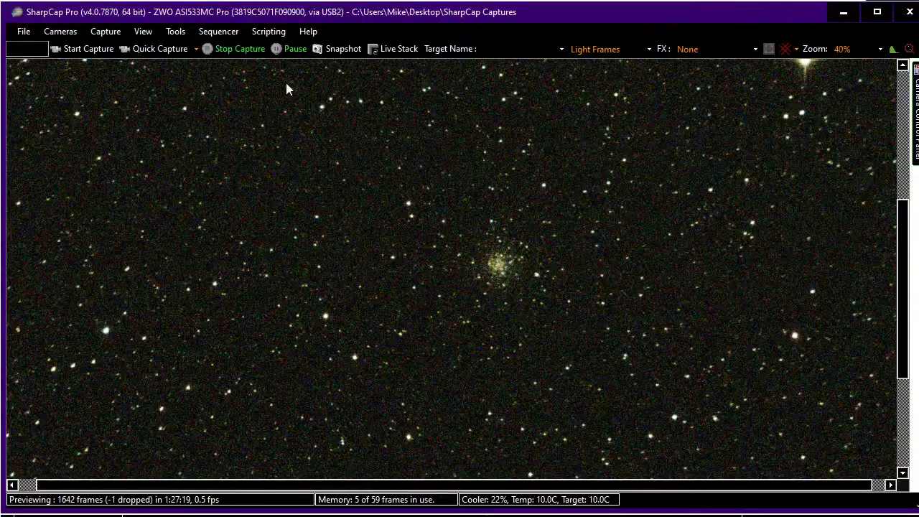
pyautogui.click(218, 37)
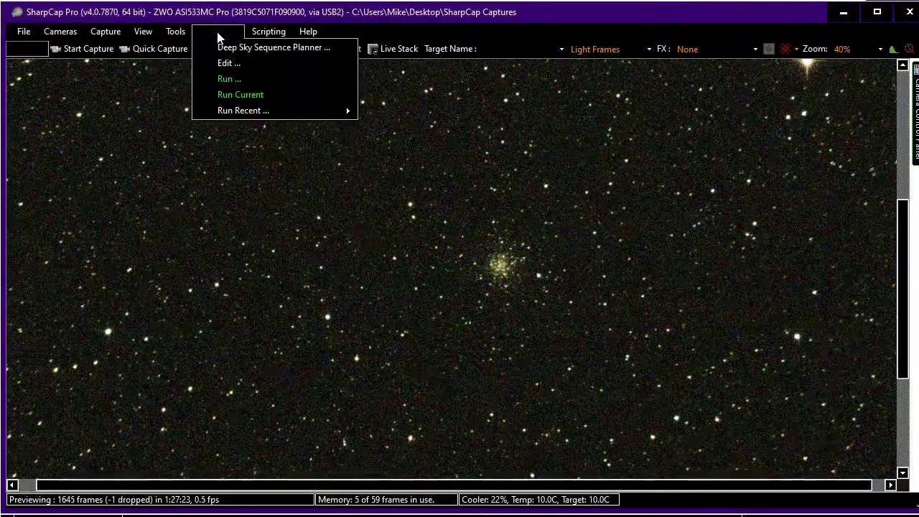
pyautogui.moveTo(345, 111)
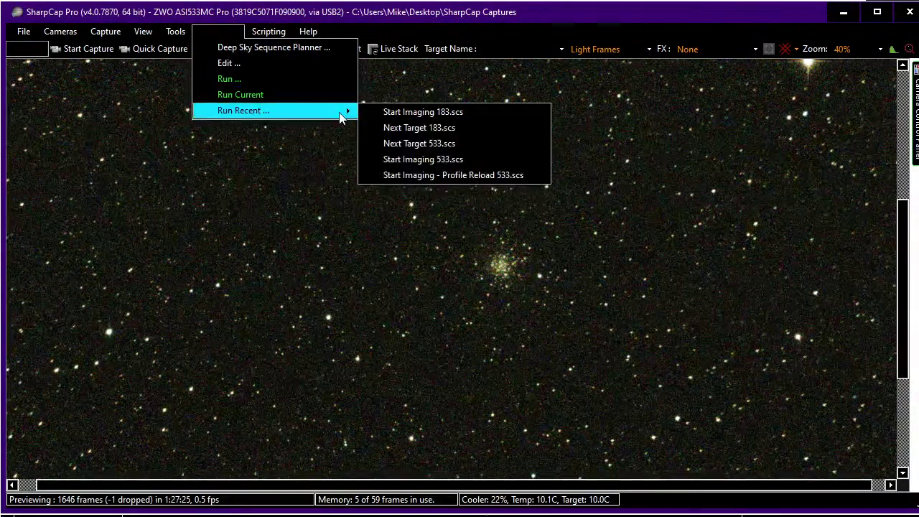
pyautogui.click(428, 167)
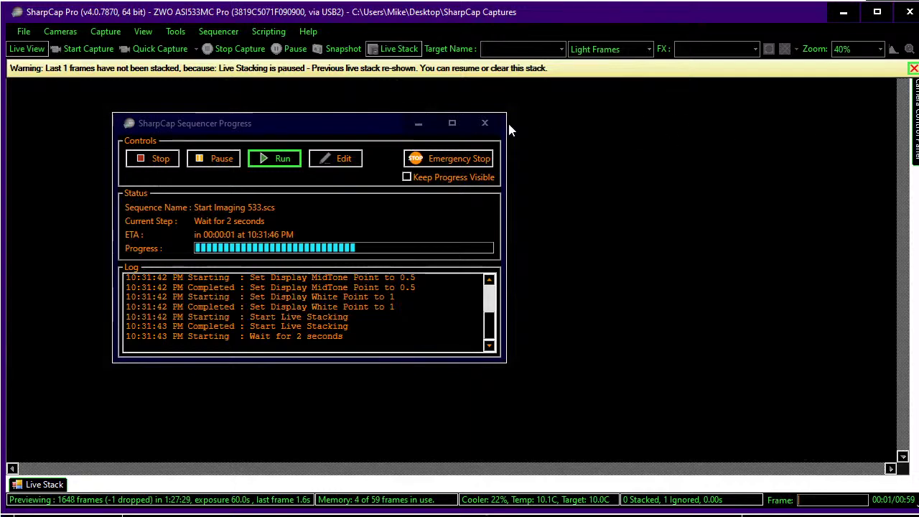
pyautogui.click(486, 124)
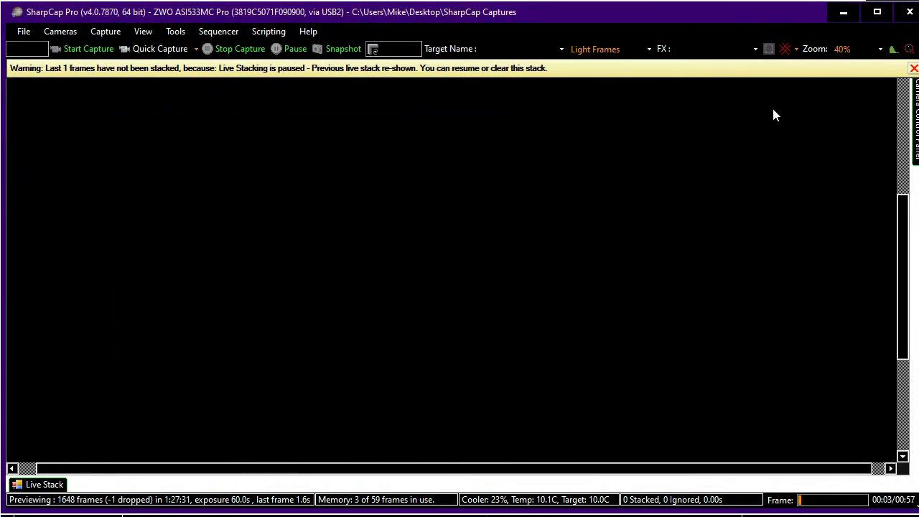
# Shorten the camera exposure to 7.5 s
pyautogui.moveTo(915, 122)
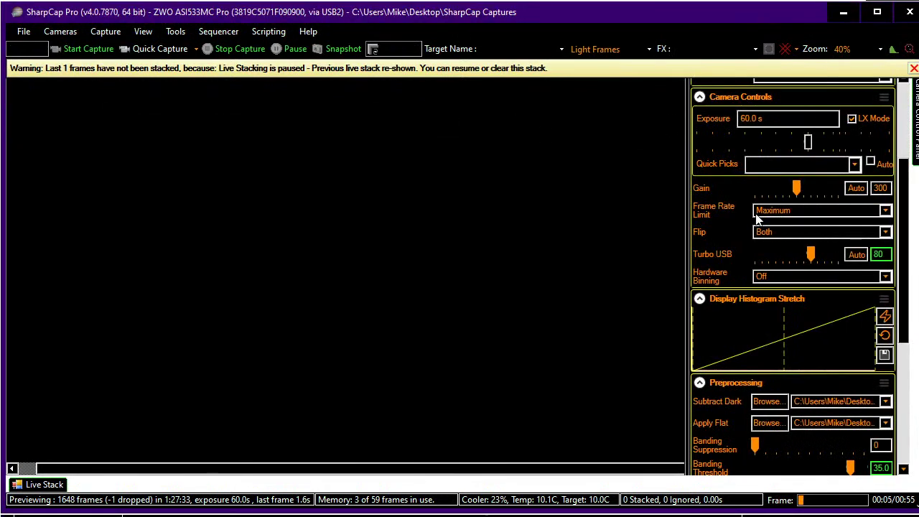
pyautogui.click(737, 141)
pyautogui.click(737, 141)
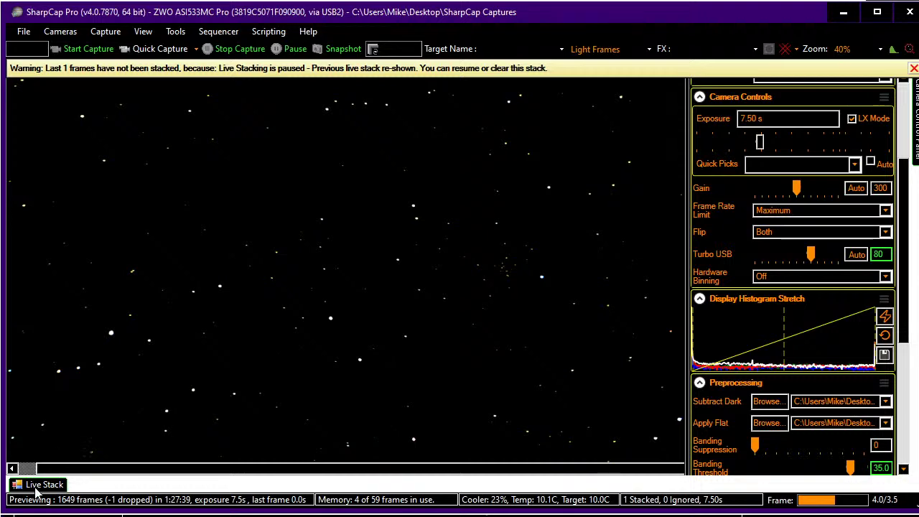
# Stretch the live stack histogram, placing the black level at the histogram peak and the mid level on the falling slope
pyautogui.moveTo(39, 486)
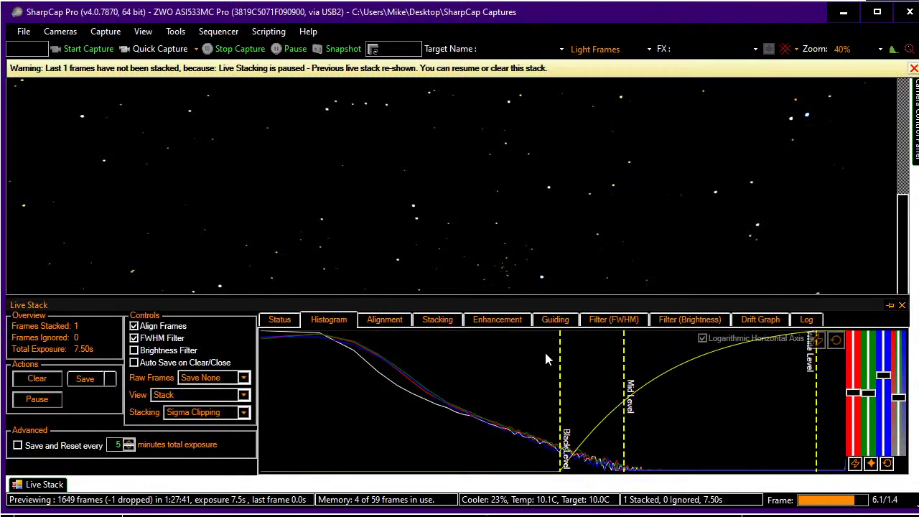
pyautogui.moveTo(561, 357); pyautogui.dragTo(262, 416)
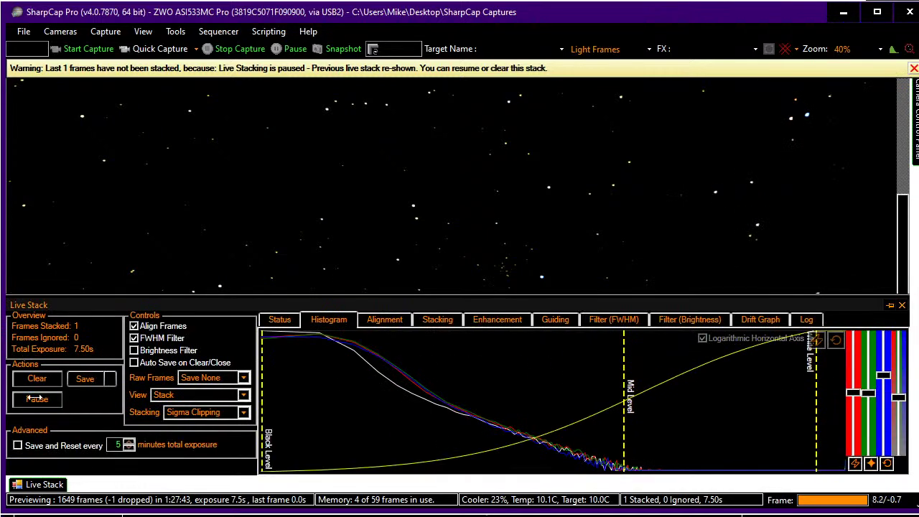
pyautogui.click(36, 399)
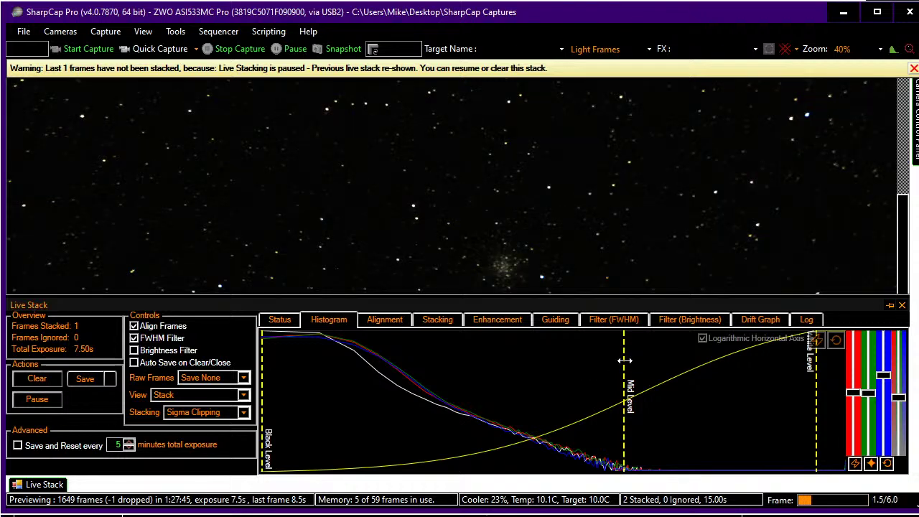
pyautogui.moveTo(624, 360); pyautogui.dragTo(430, 362)
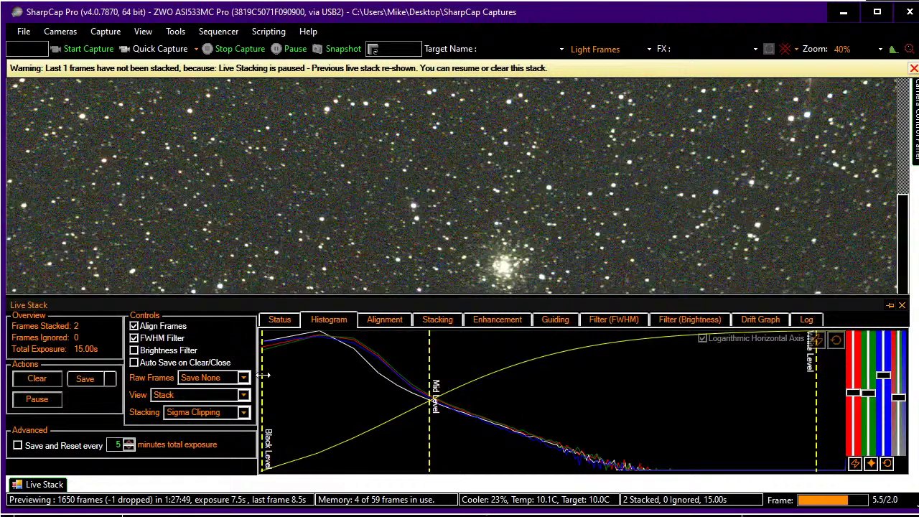
pyautogui.moveTo(264, 375); pyautogui.dragTo(316, 367)
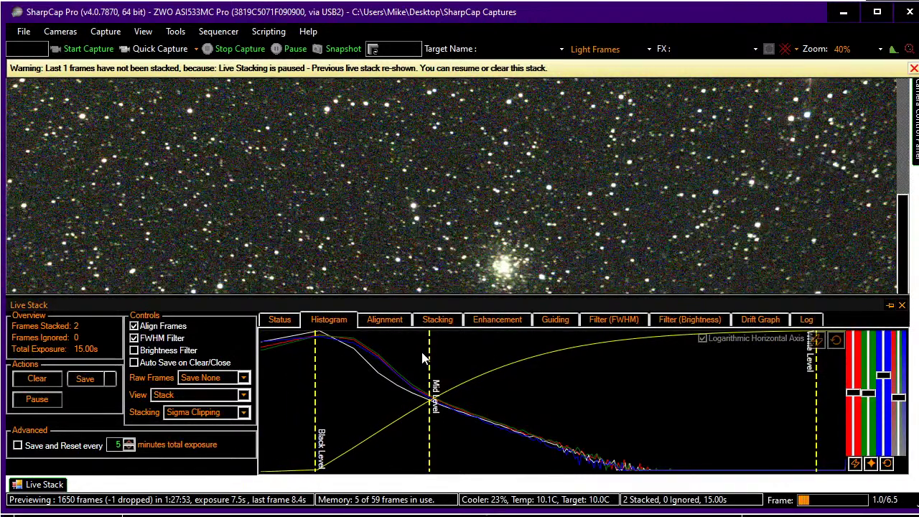
pyautogui.moveTo(430, 356); pyautogui.dragTo(500, 346)
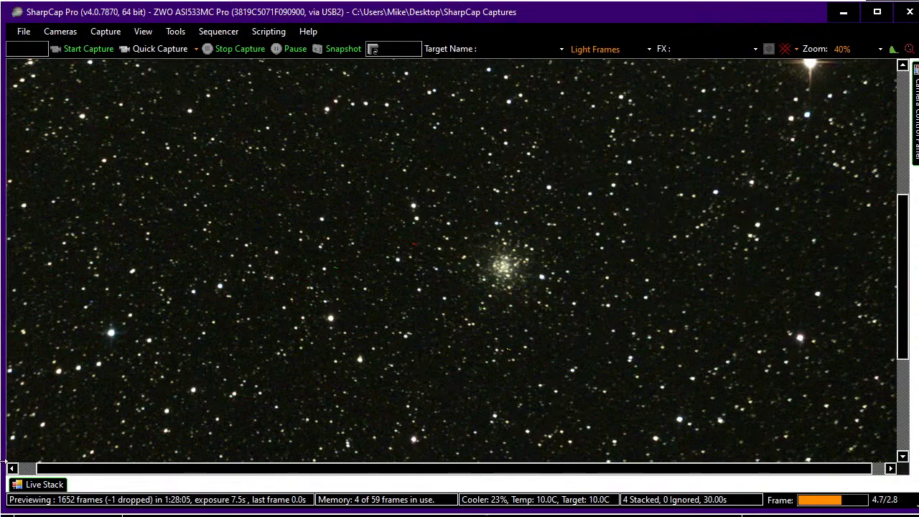
# Fine-tune the live stack stretch by nudging the black level and lowering the mid level to brighten M 56
pyautogui.click(39, 484)
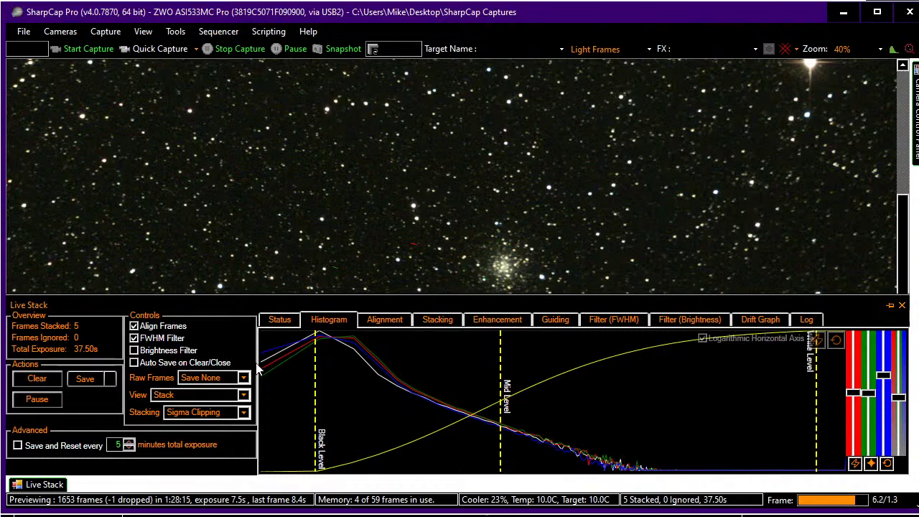
pyautogui.moveTo(316, 366); pyautogui.dragTo(317, 385)
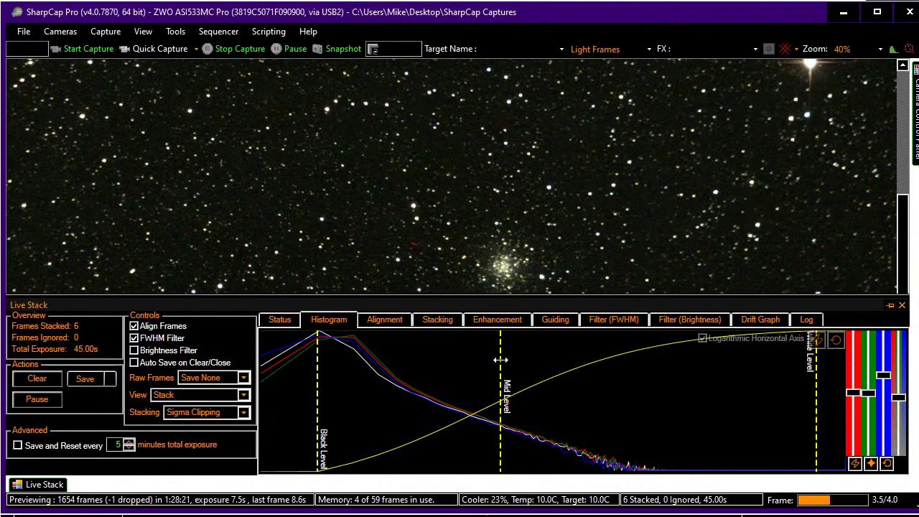
pyautogui.moveTo(500, 362); pyautogui.dragTo(461, 361)
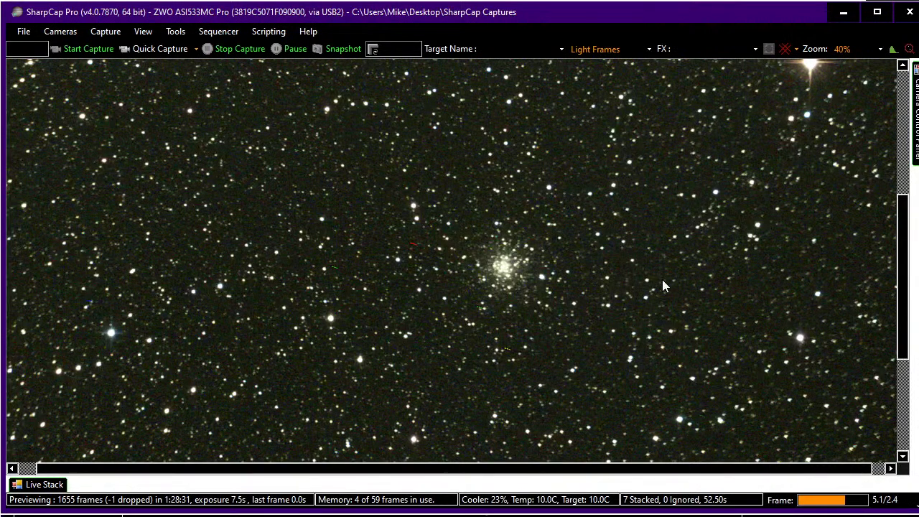
pyautogui.scroll(1, 662, 279)
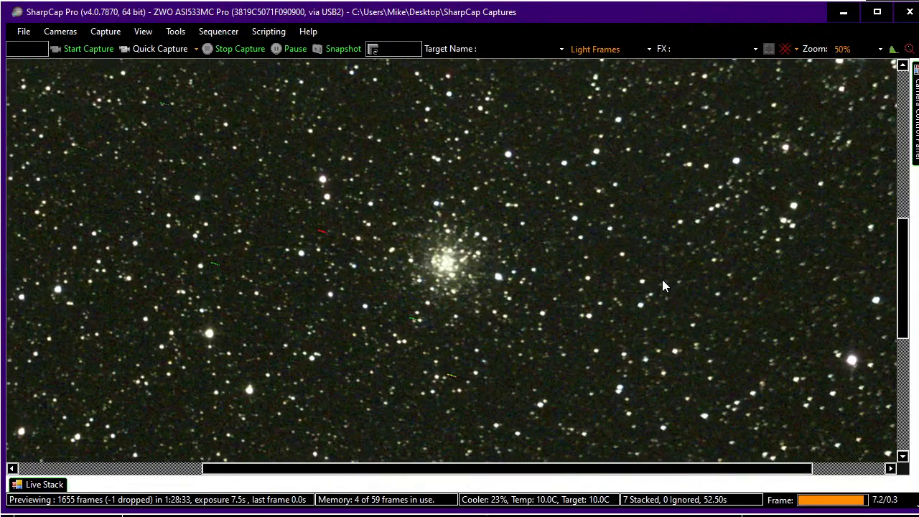
pyautogui.scroll(-1, 662, 286)
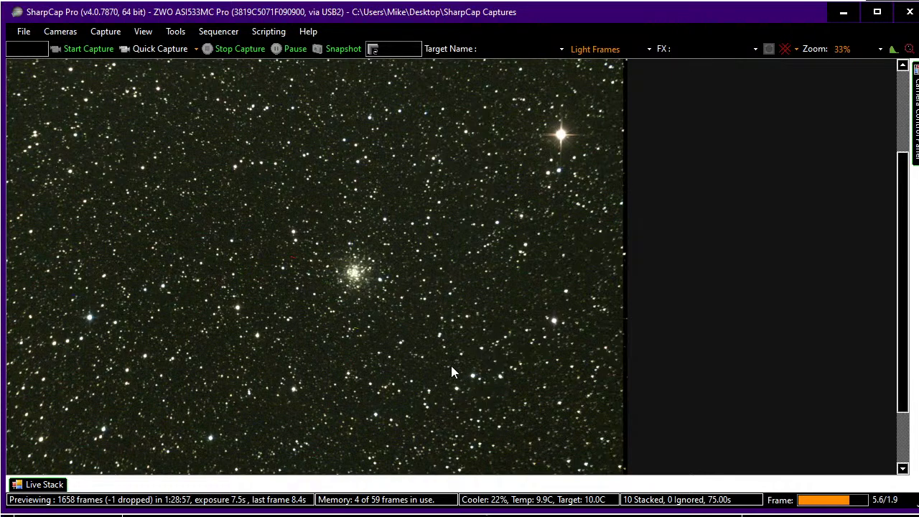
# Switch to Stellarium and examine where M 56 lies relative to Lyra and Albireo and within the ASI533 sensor frame
pyautogui.hotkey('alt', 'Tab')
pyautogui.scroll(-6, 430, 319)
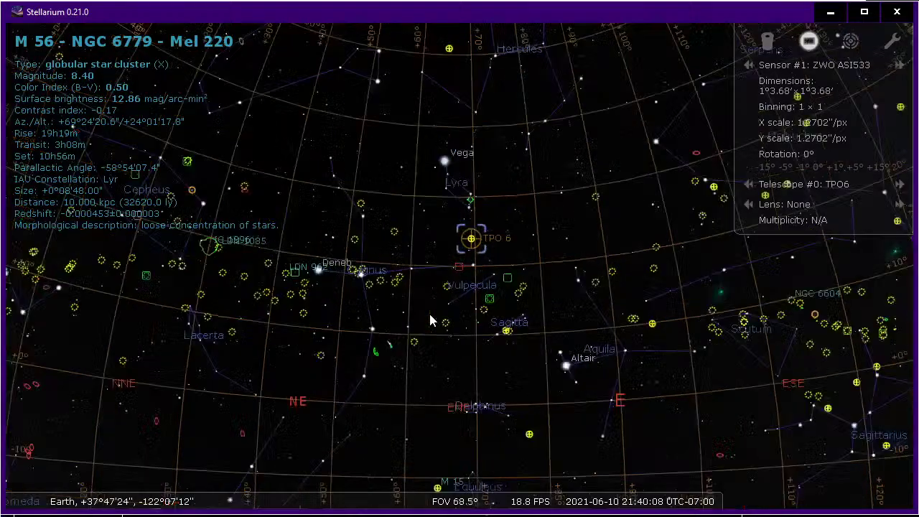
pyautogui.scroll(6, 431, 316)
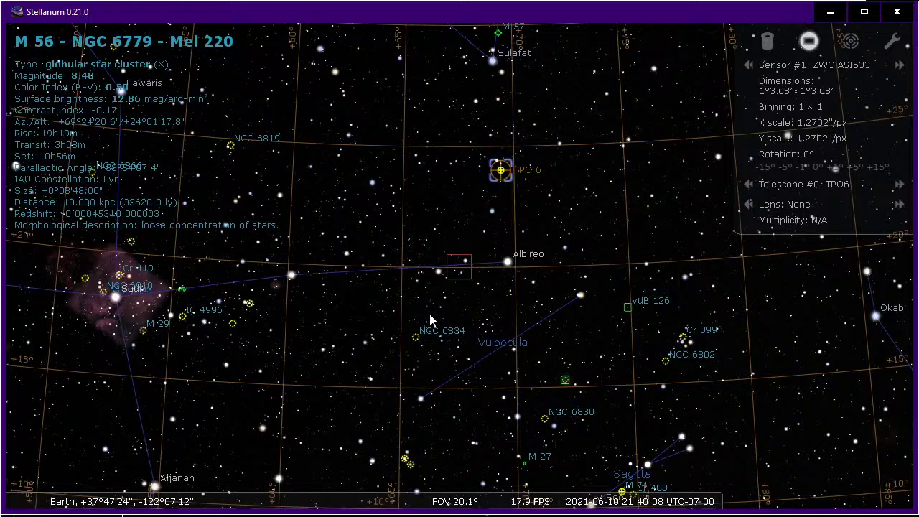
pyautogui.press('/')
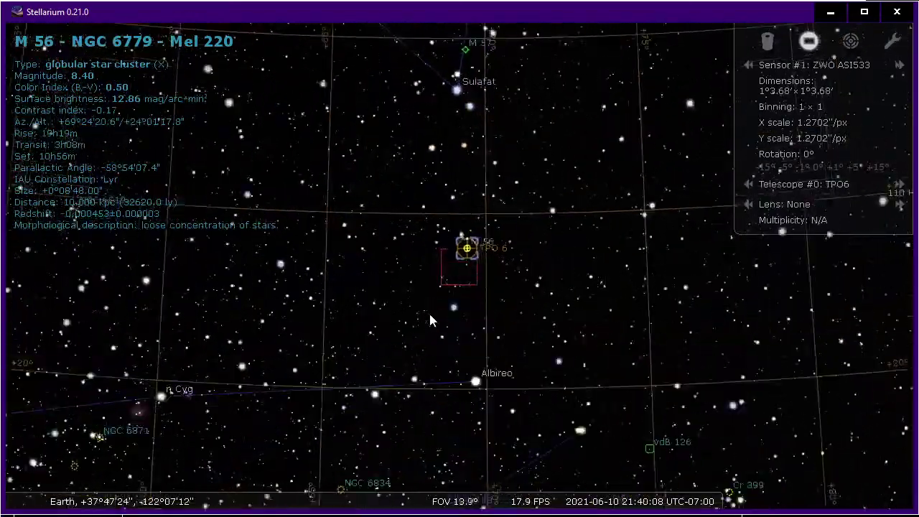
pyautogui.scroll(-3, 430, 319)
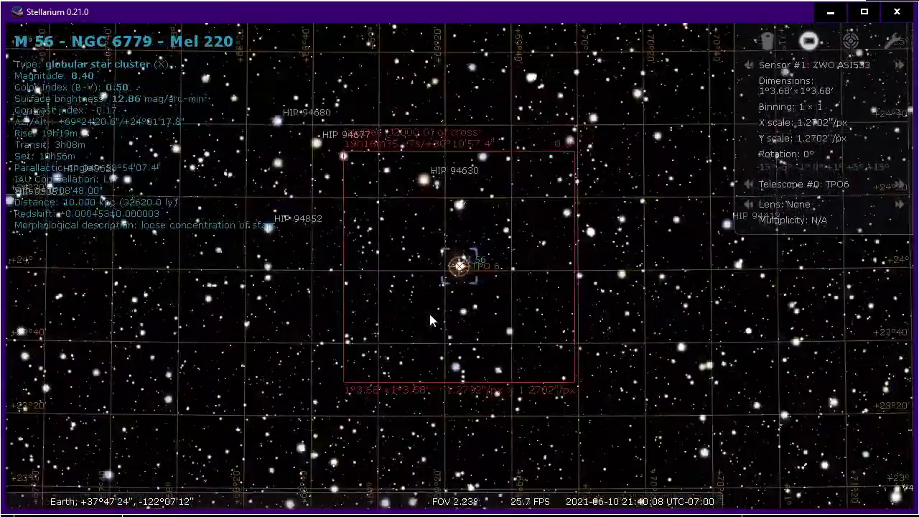
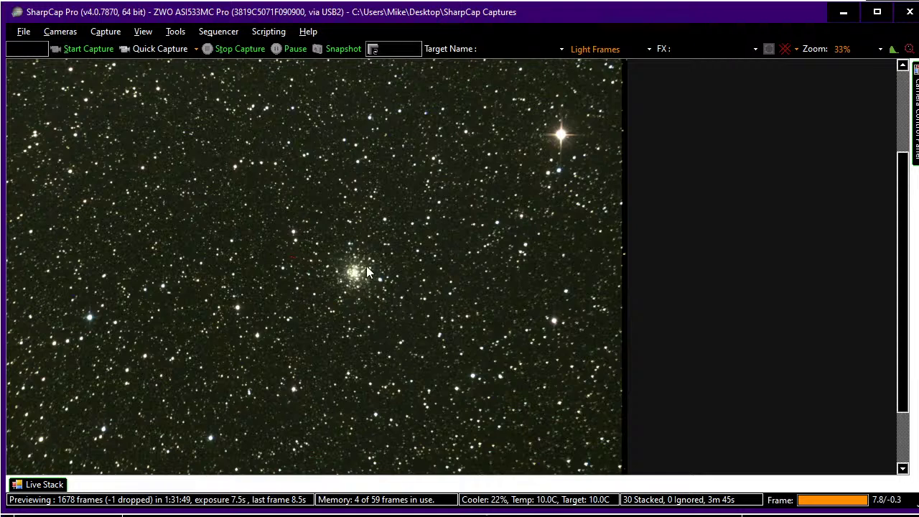
# Switch to SharpCap, run the recent sequence Next Target 533.scs and close its progress window
pyautogui.click(225, 34)
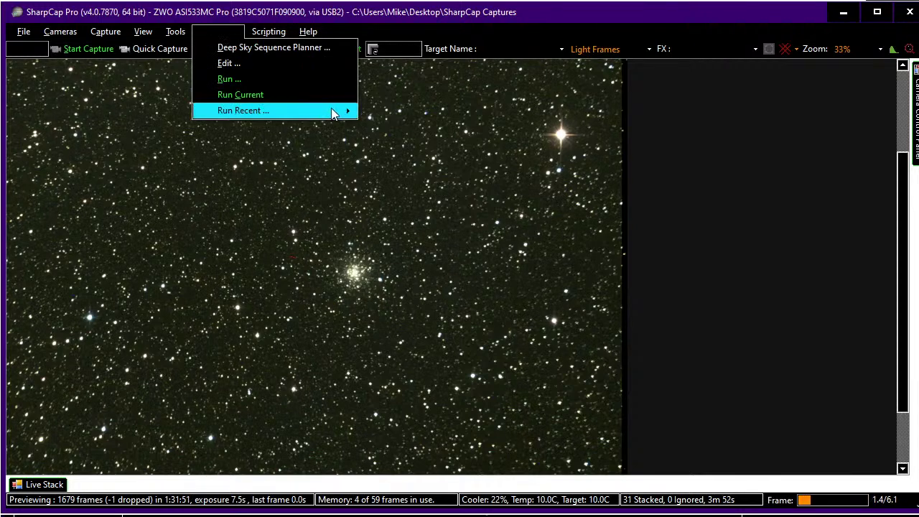
pyautogui.moveTo(343, 112)
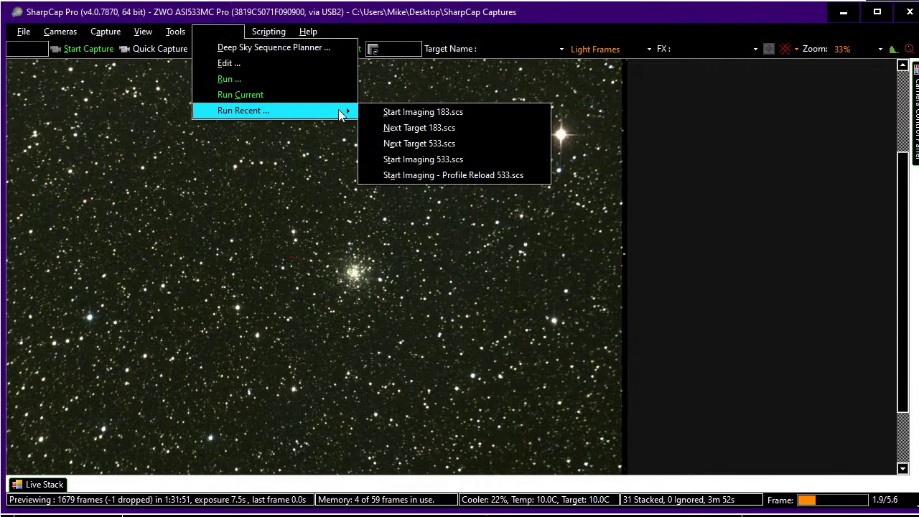
pyautogui.click(432, 145)
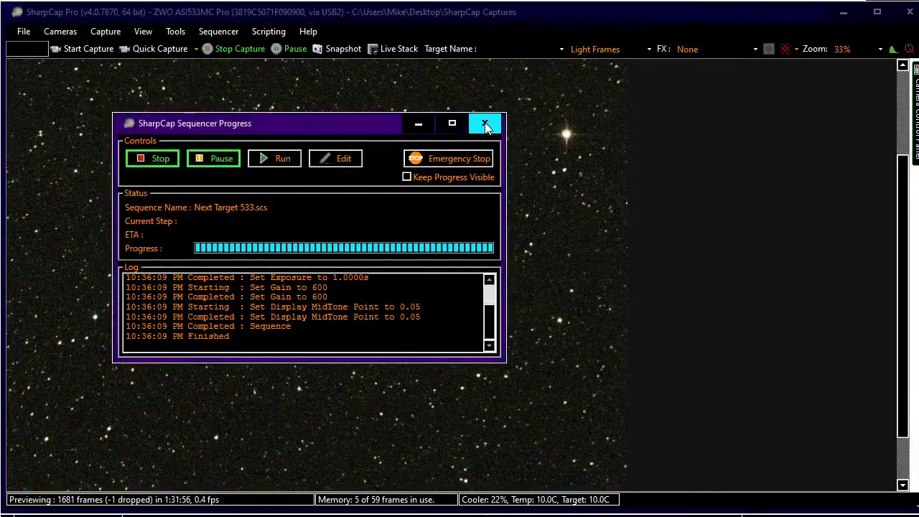
pyautogui.click(485, 125)
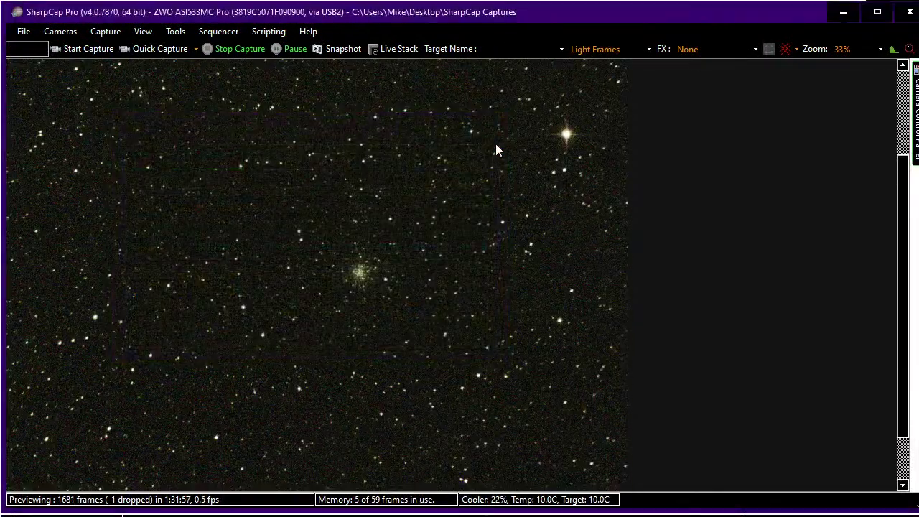
# Switch to Stellarium, select the Ring Nebula M 57 between Sheliak and Sulafat, and slew the telescope to it
pyautogui.hotkey('alt', 'Tab')
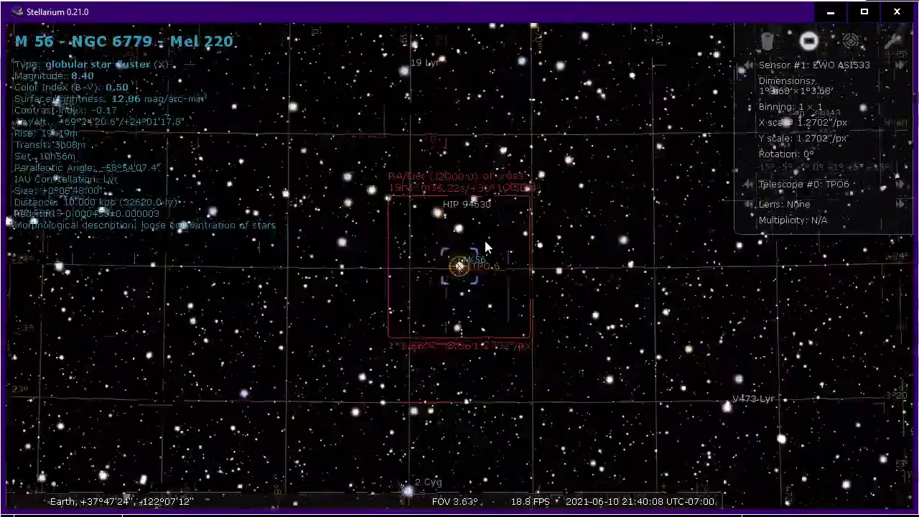
pyautogui.scroll(-2, 486, 246)
pyautogui.scroll(-3, 493, 212)
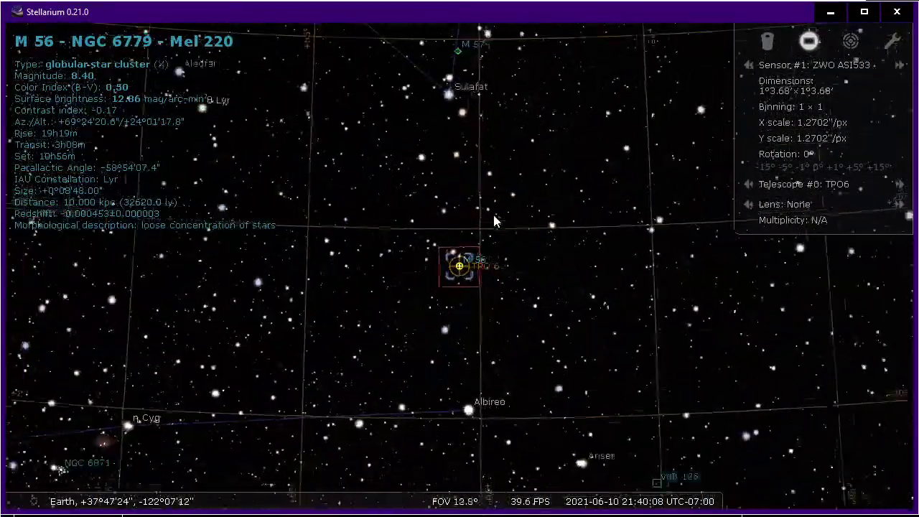
pyautogui.press('Up')
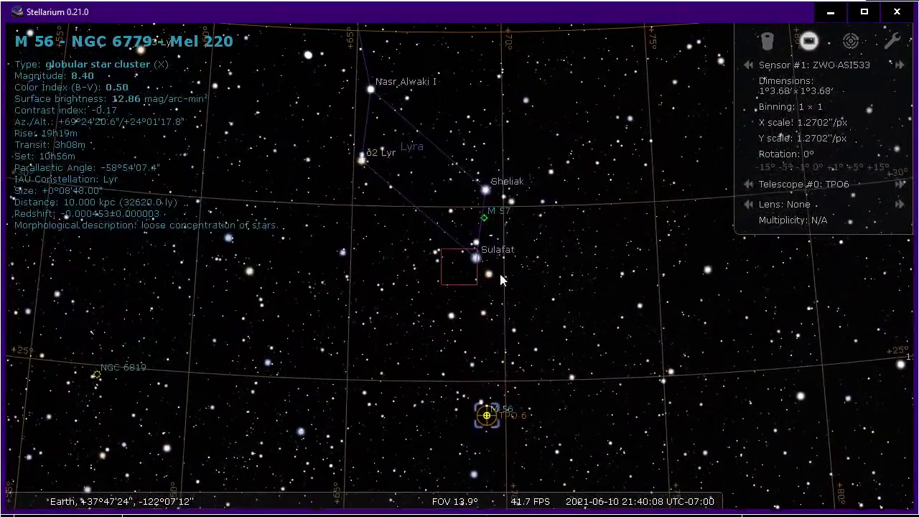
pyautogui.click(485, 222)
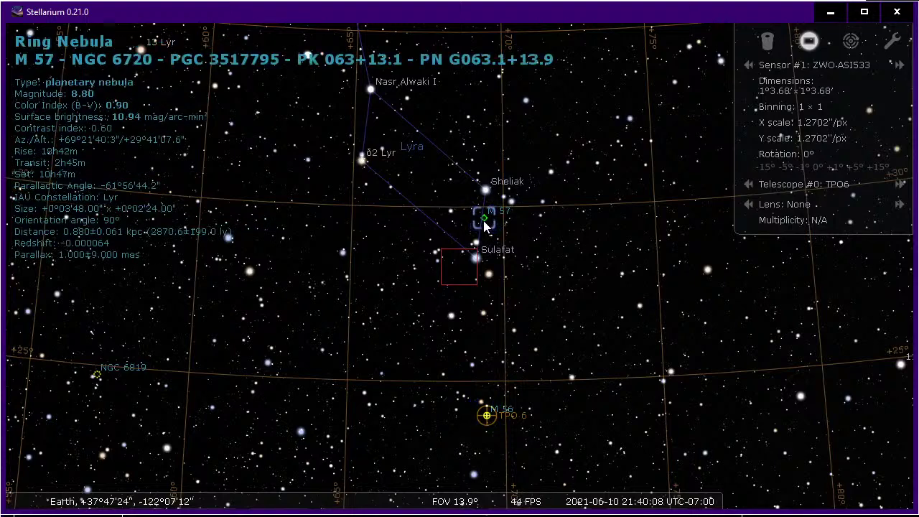
pyautogui.hotkey('ctrl', '1')
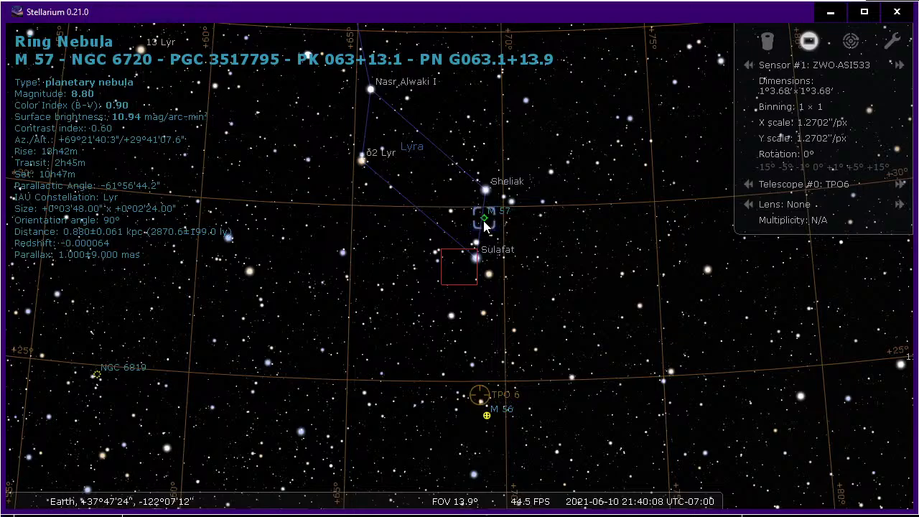
# Return to SharpCap, run the recent sequence Start Imaging 533.scs on the Ring Nebula and close its progress window
pyautogui.hotkey('alt', 'Tab')
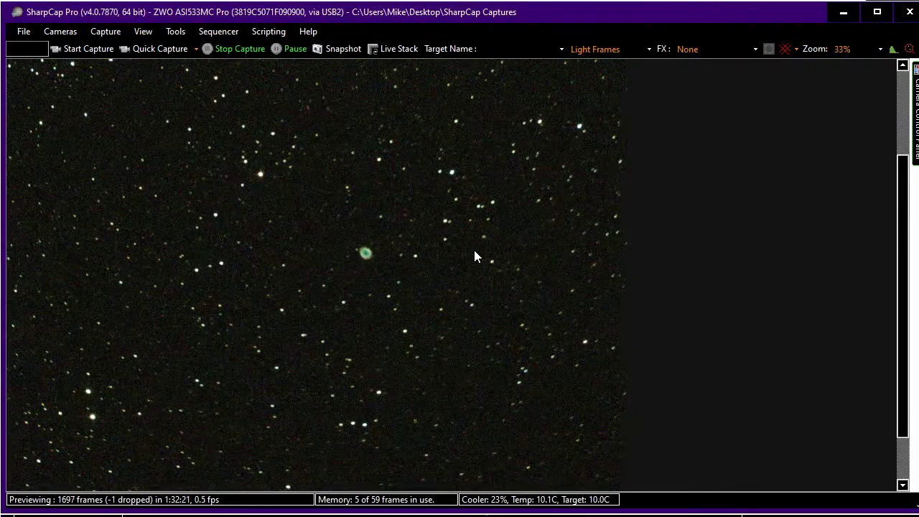
pyautogui.click(219, 34)
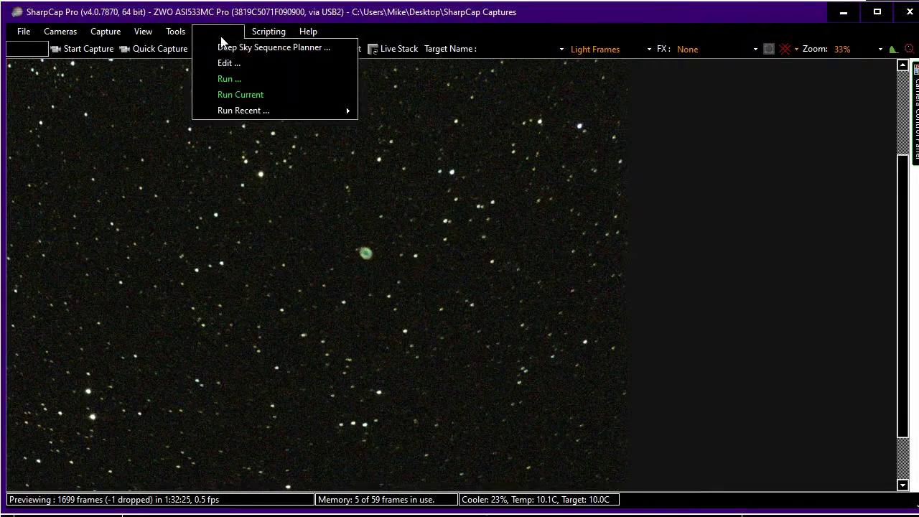
pyautogui.moveTo(325, 115)
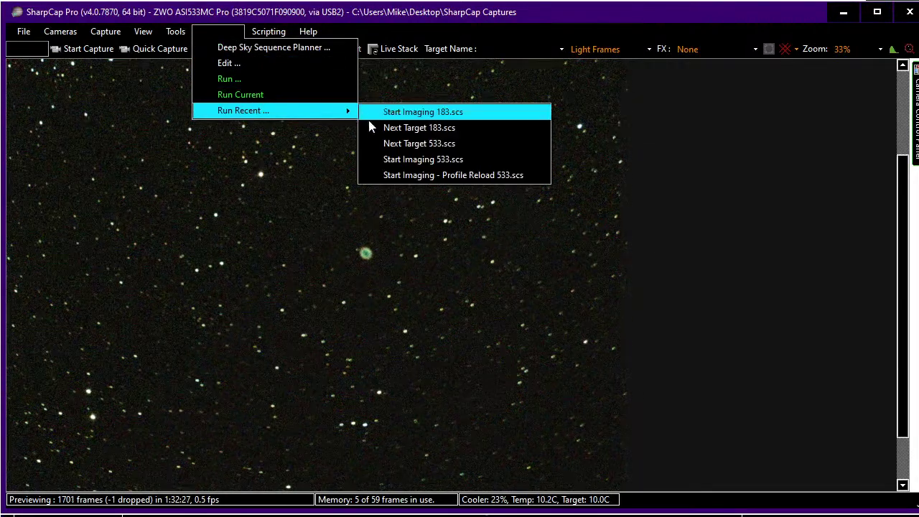
pyautogui.click(402, 160)
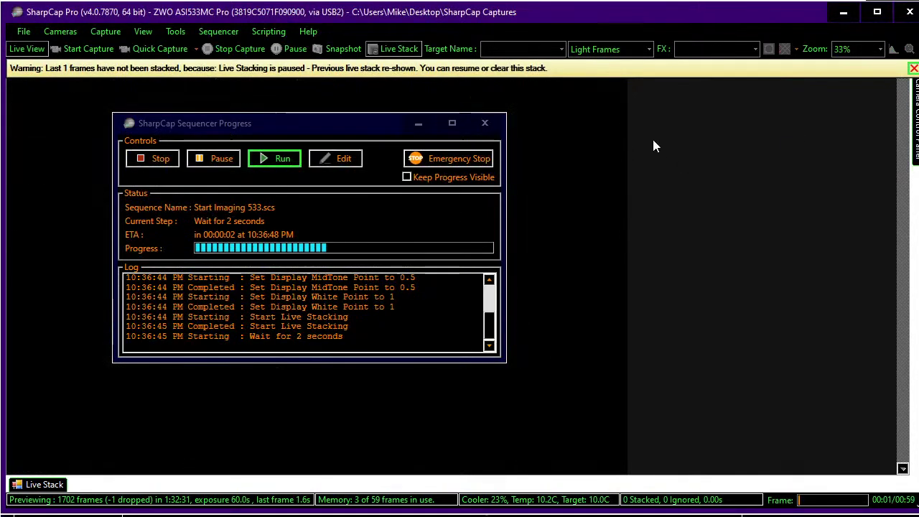
pyautogui.click(486, 126)
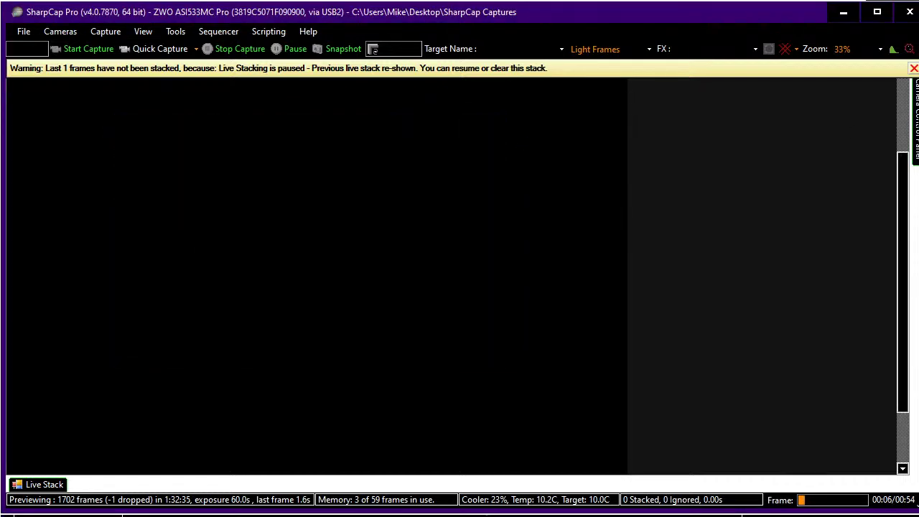
# Shorten the camera exposure for the Ring Nebula live stack to 7.5 s
pyautogui.click(915, 122)
pyautogui.click(720, 139)
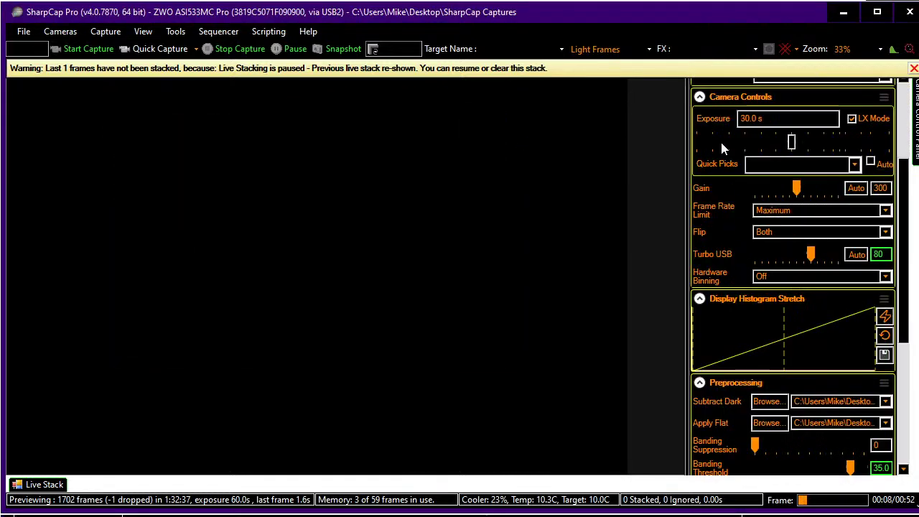
pyautogui.click(720, 139)
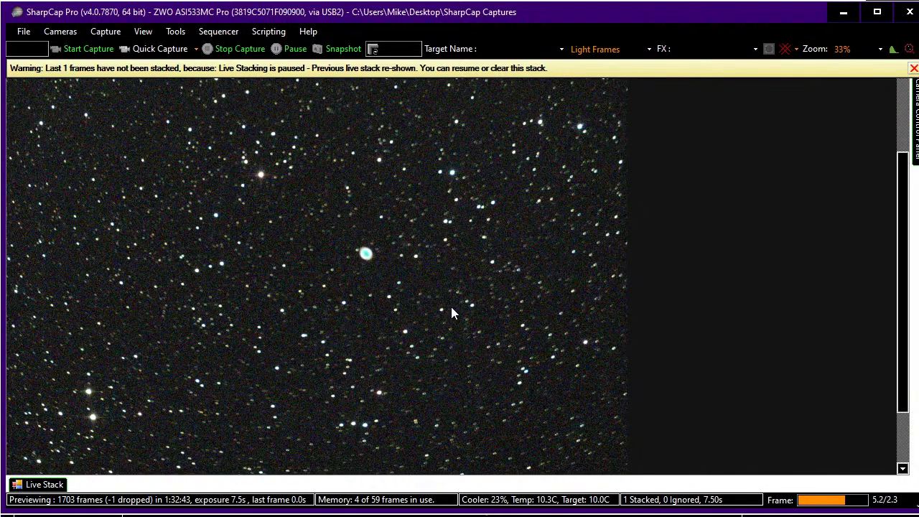
# Raise the mid level of the live stack histogram to darken the background and bring out the Ring Nebula's colour
pyautogui.scroll(1, 451, 306)
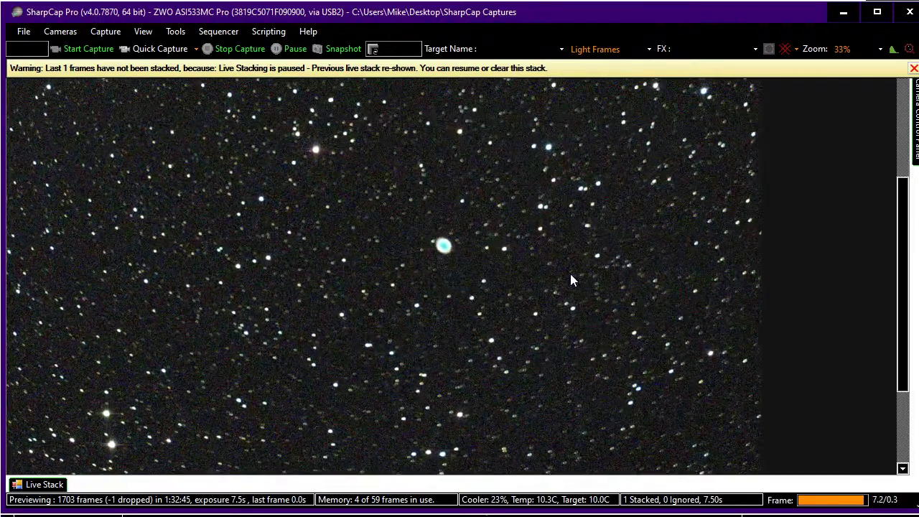
pyautogui.scroll(2, 655, 272)
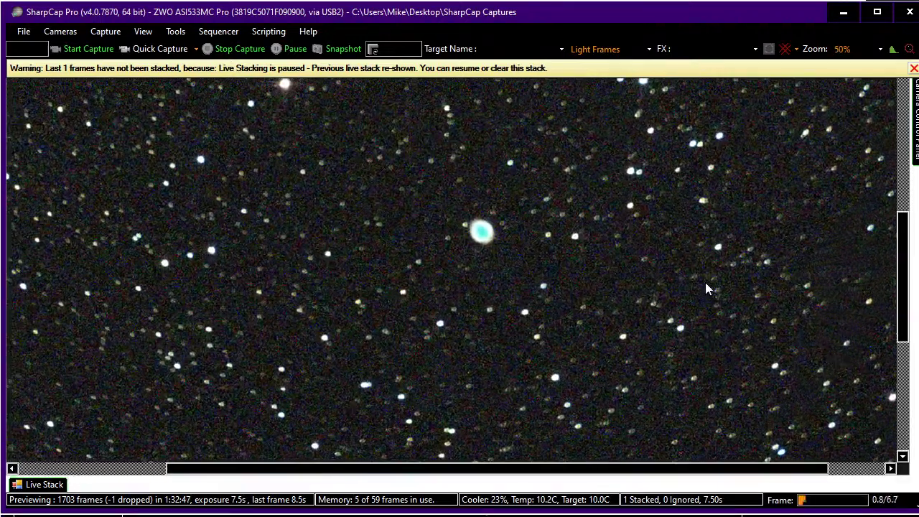
pyautogui.scroll(1, 707, 289)
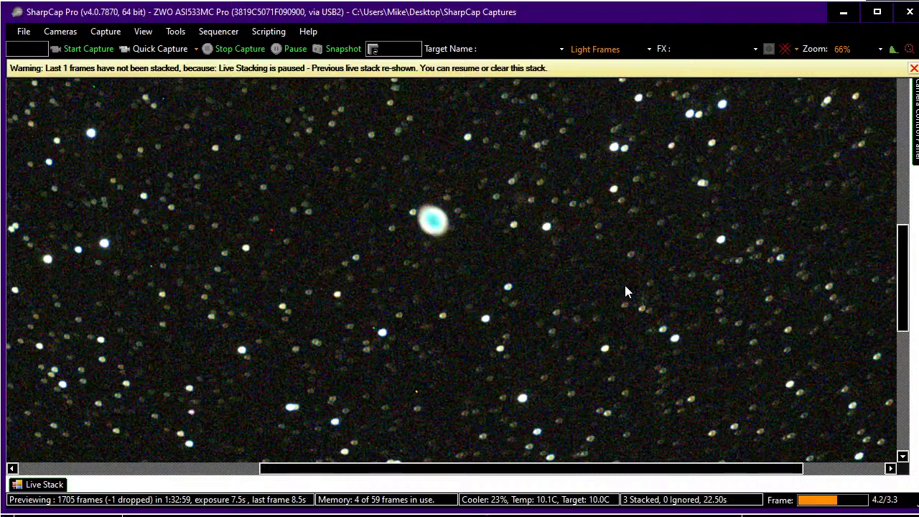
pyautogui.scroll(-1, 624, 290)
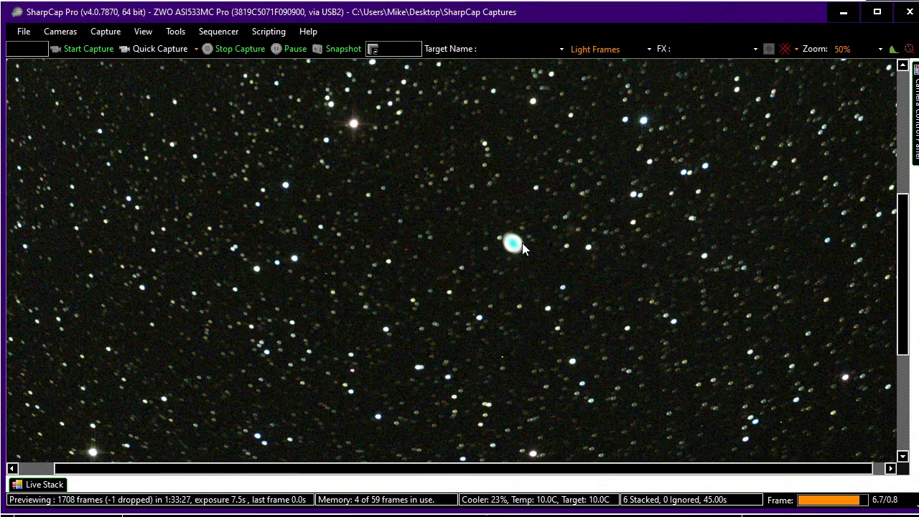
pyautogui.scroll(1, 538, 274)
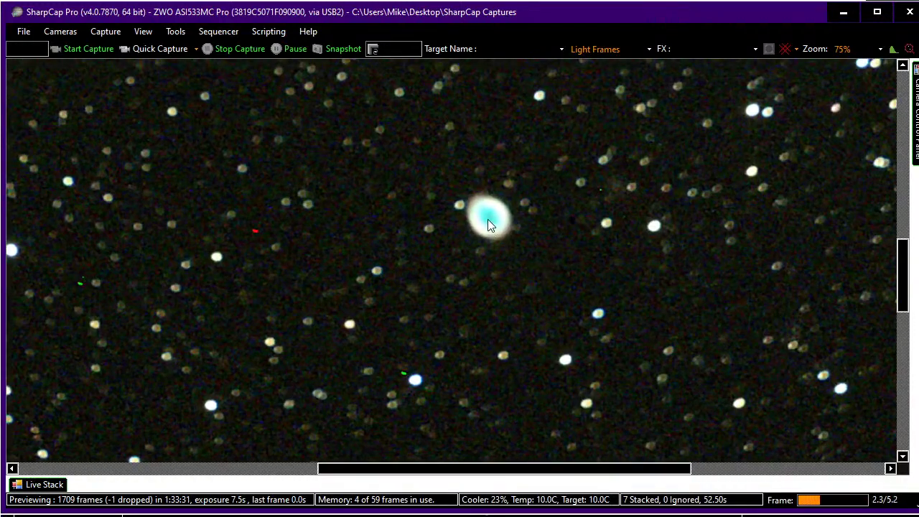
pyautogui.click(58, 485)
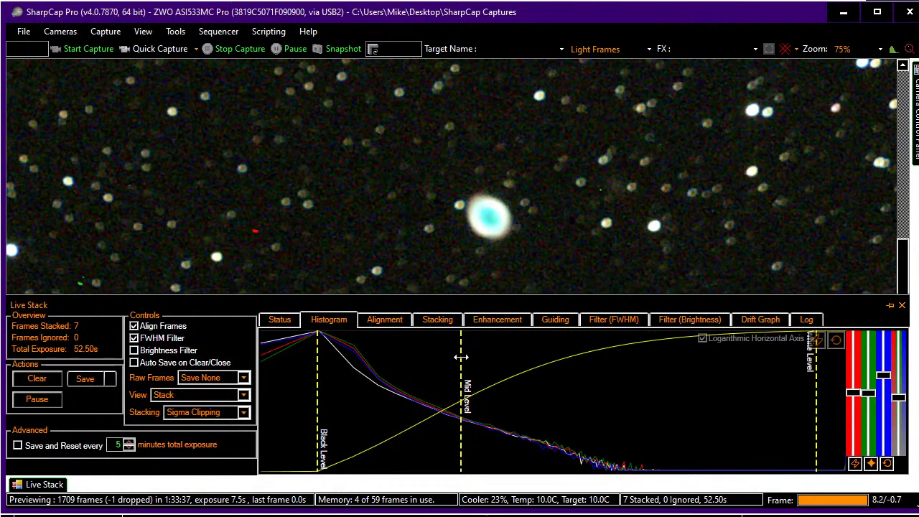
pyautogui.moveTo(462, 356); pyautogui.dragTo(509, 356)
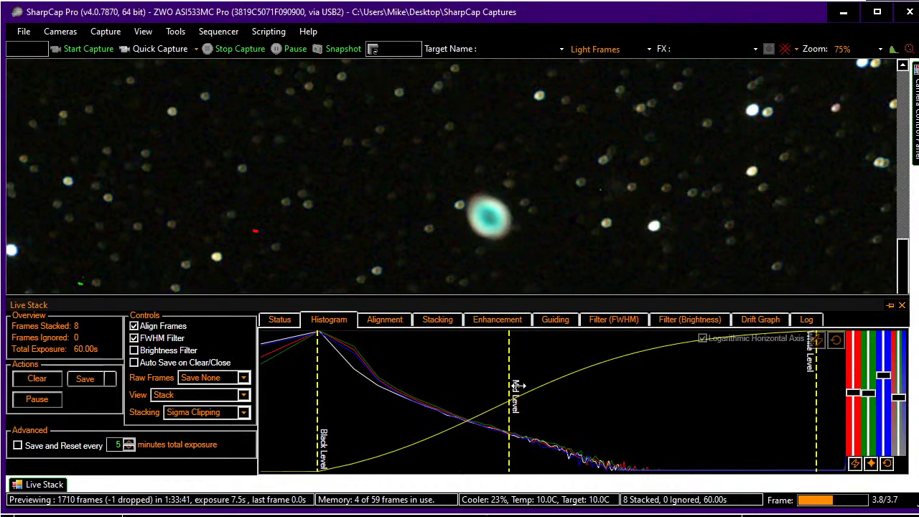
pyautogui.click(609, 190)
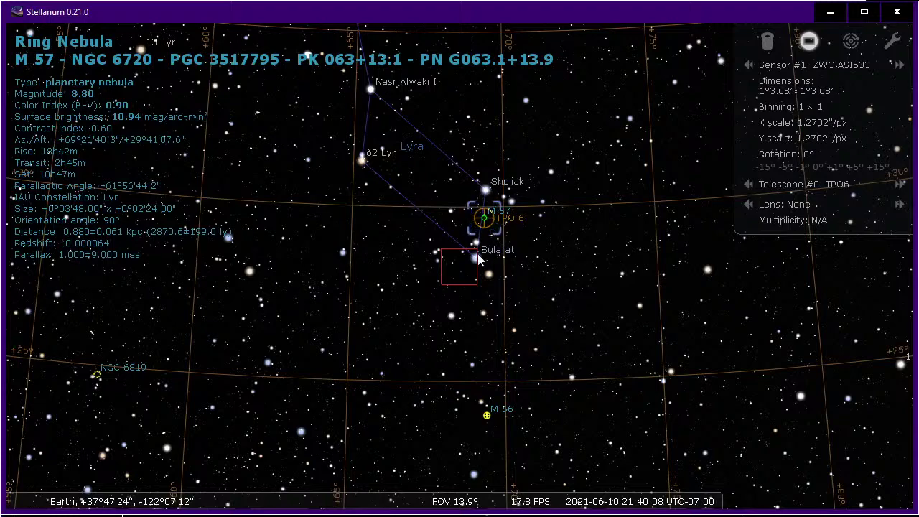
# Examine the Ring Nebula's position in Lyra in Stellarium, and inspect its live-stacked image and surrounding star field in SharpCap
pyautogui.scroll(-3, 457, 212)
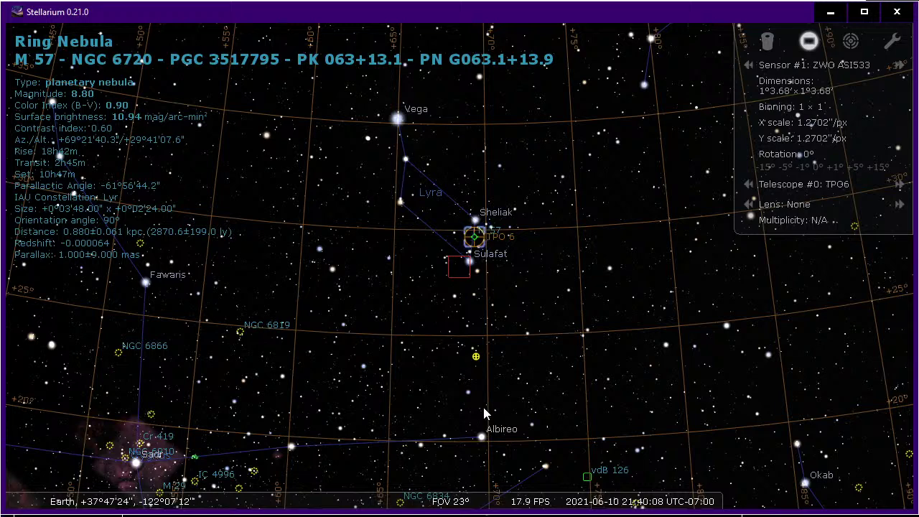
pyautogui.hotkey('alt', 'Tab')
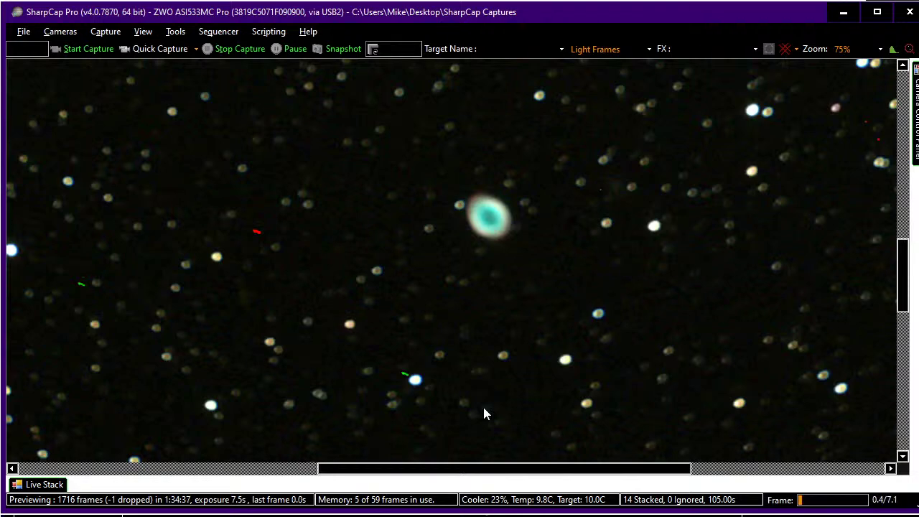
pyautogui.scroll(-2, 484, 408)
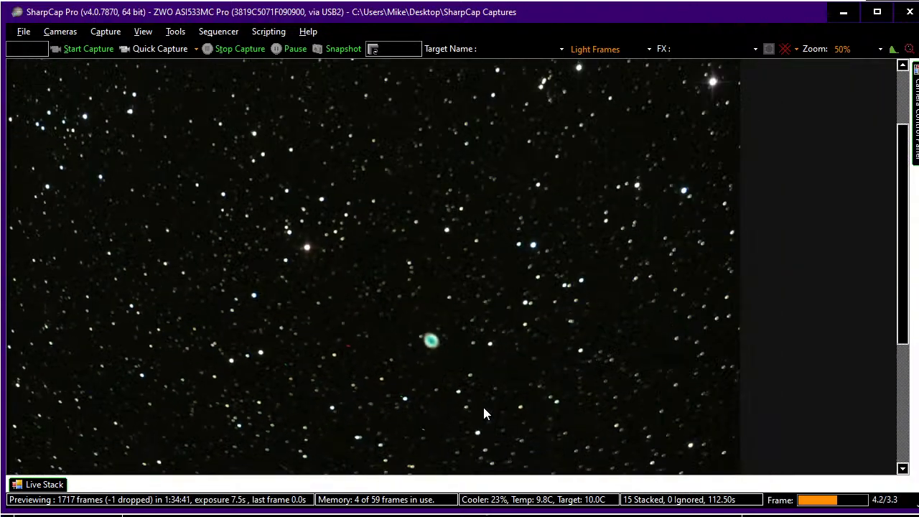
pyautogui.scroll(-2, 484, 413)
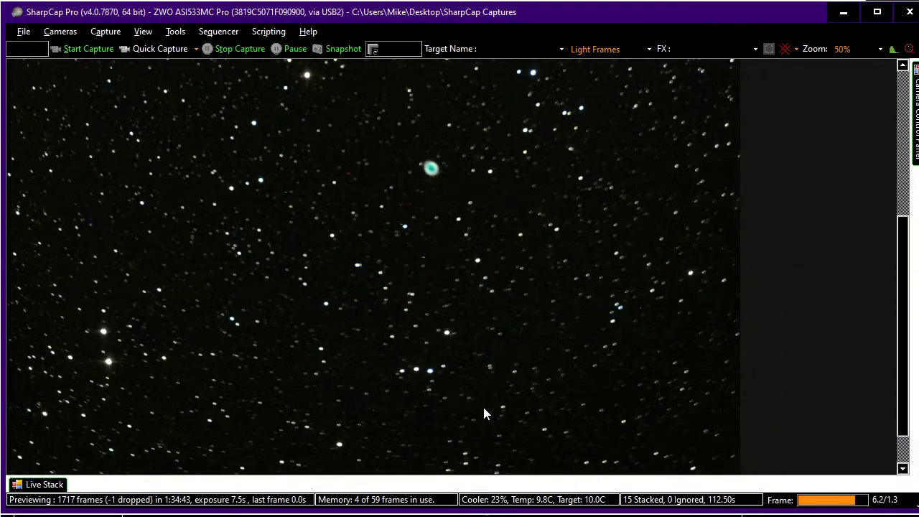
pyautogui.scroll(2, 484, 413)
pyautogui.scroll(-1, 484, 414)
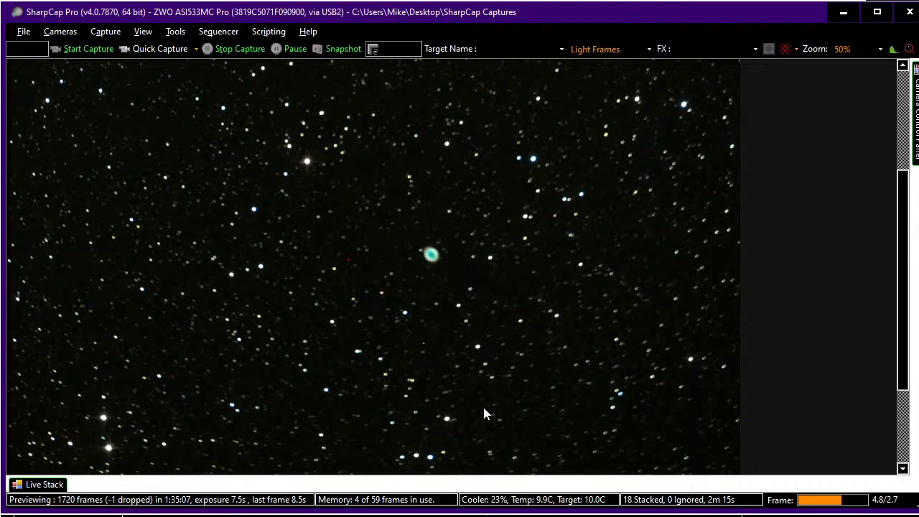
pyautogui.scroll(2, 563, 360)
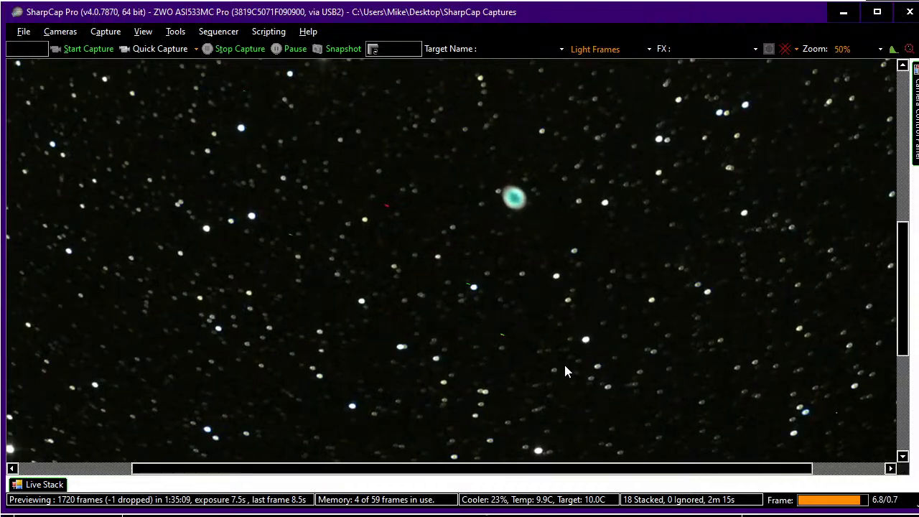
# Inspect the live-stacked Ring Nebula in close-up and within its wider star field
pyautogui.scroll(1, 615, 172)
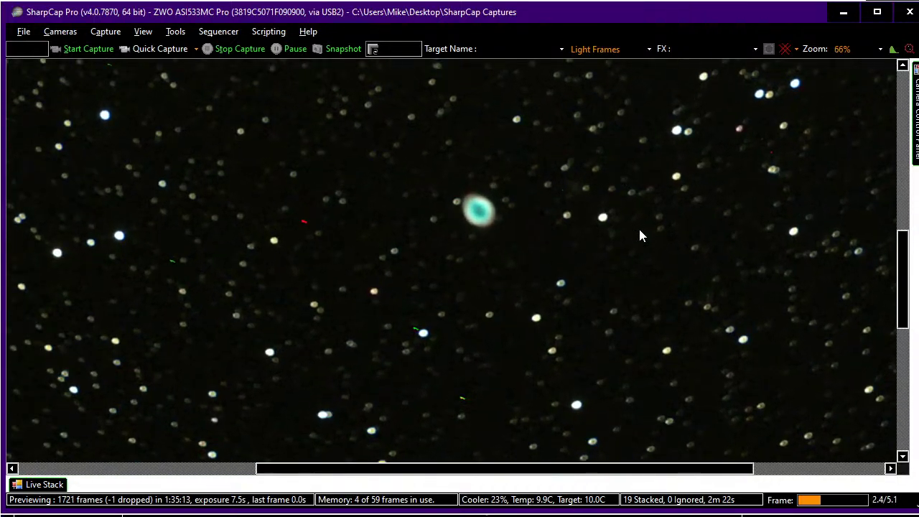
pyautogui.scroll(-1, 508, 267)
pyautogui.scroll(-2, 508, 273)
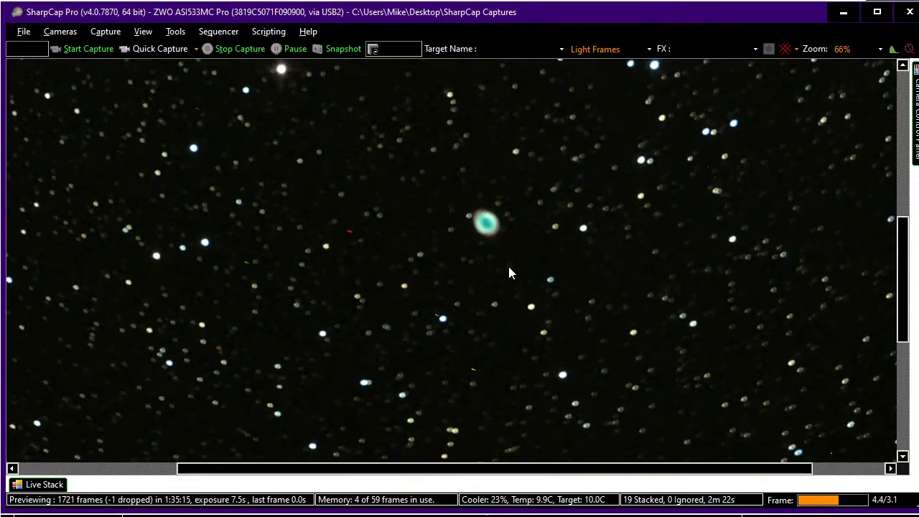
pyautogui.scroll(-1, 508, 269)
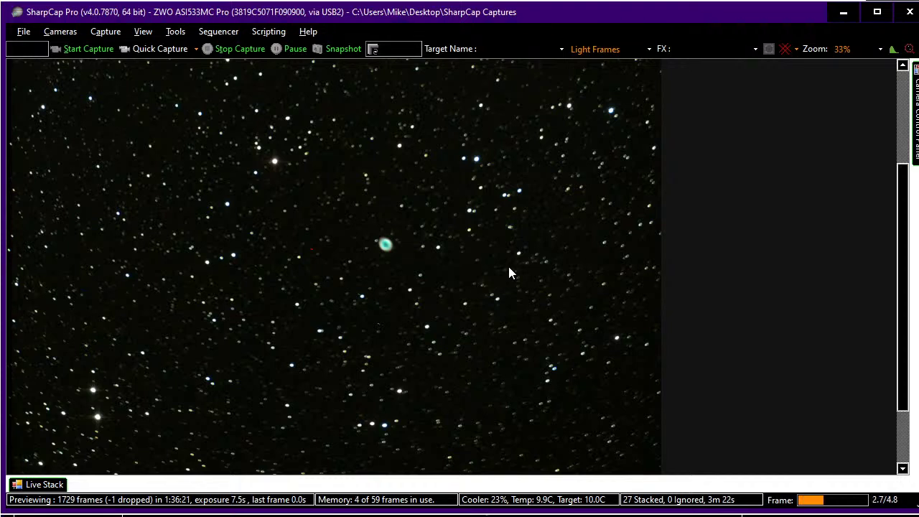
# Switch to Stellarium, survey the sky from Lyra to Hercules, and look up the globular clusters M 92 and M 13
pyautogui.hotkey('alt', 'Tab')
pyautogui.scroll(-3, 509, 269)
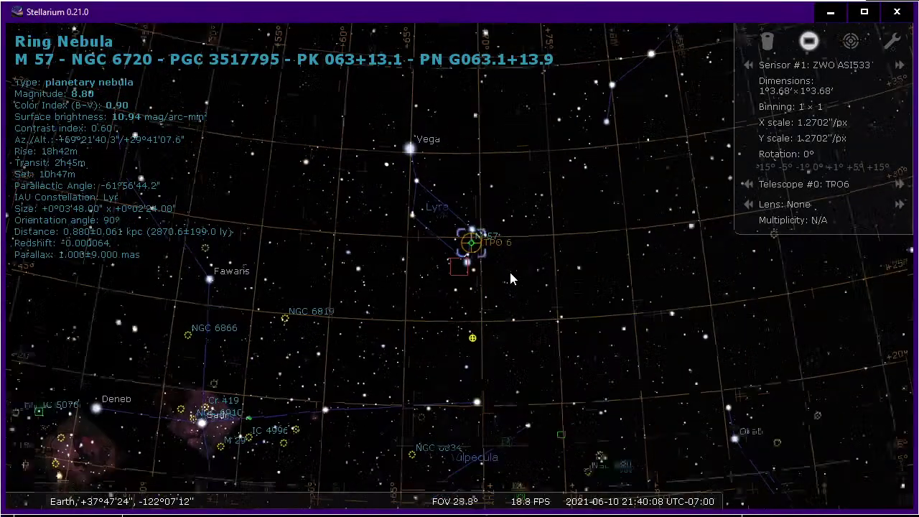
pyautogui.scroll(-2, 511, 278)
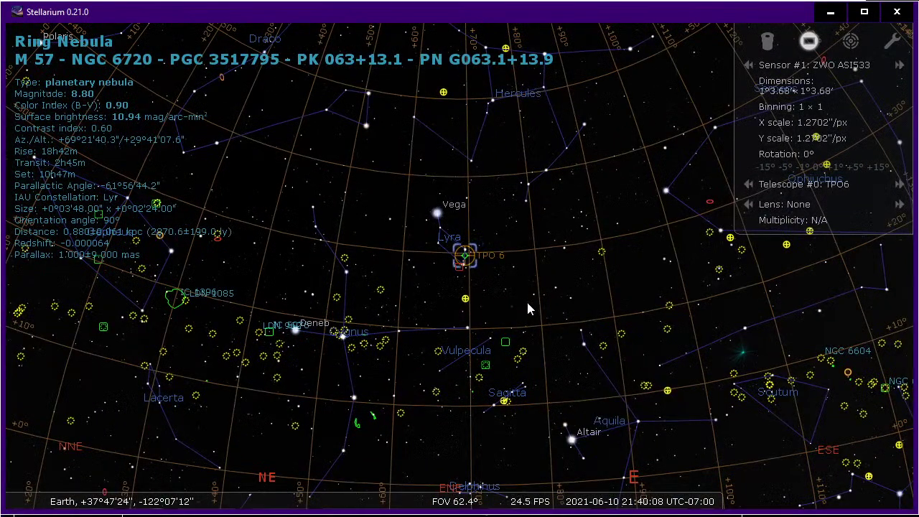
pyautogui.moveTo(511, 310); pyautogui.dragTo(509, 430)
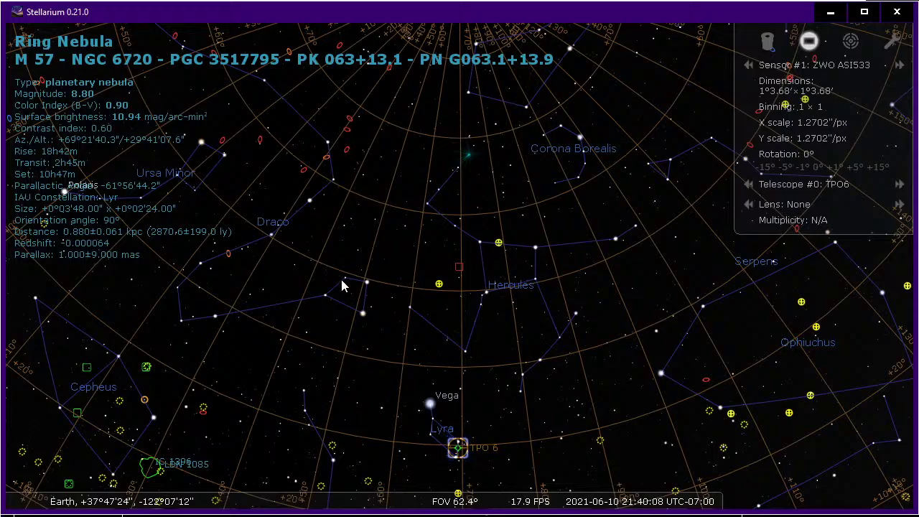
pyautogui.moveTo(623, 229); pyautogui.dragTo(661, 420)
pyautogui.moveTo(558, 399); pyautogui.dragTo(515, 276)
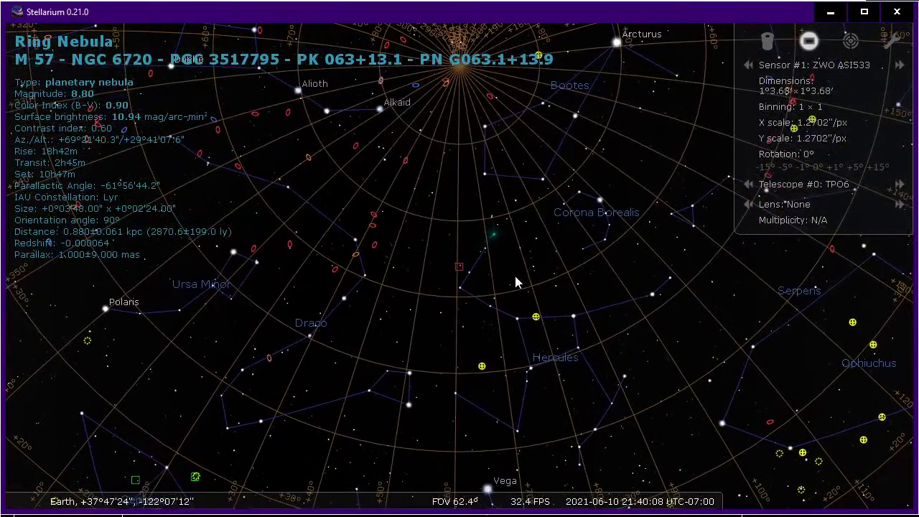
pyautogui.click(483, 368)
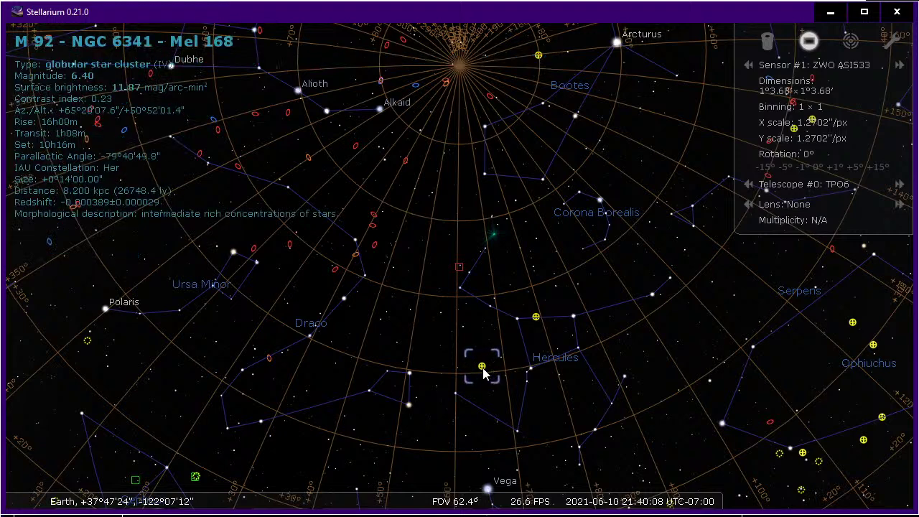
pyautogui.click(535, 317)
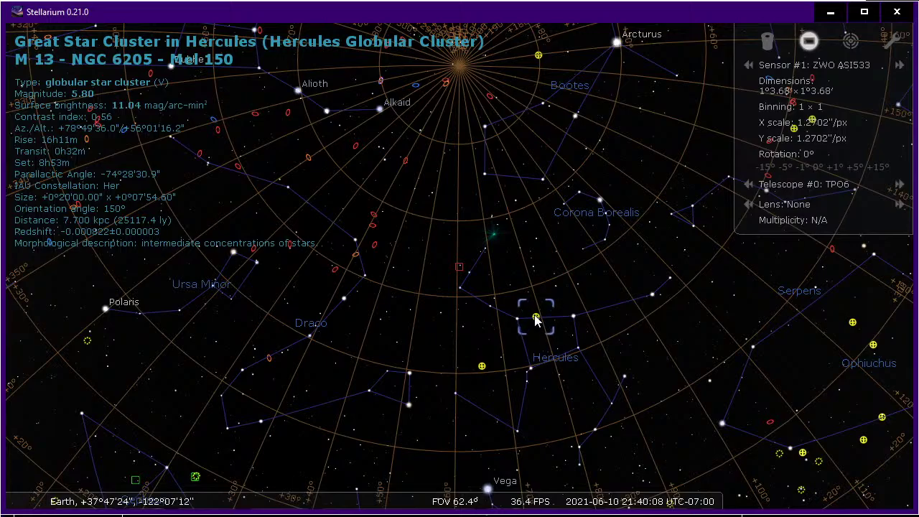
# Return to SharpCap and compare the accumulated Ring Nebula stack at high and low magnification
pyautogui.hotkey('alt', 'Tab')
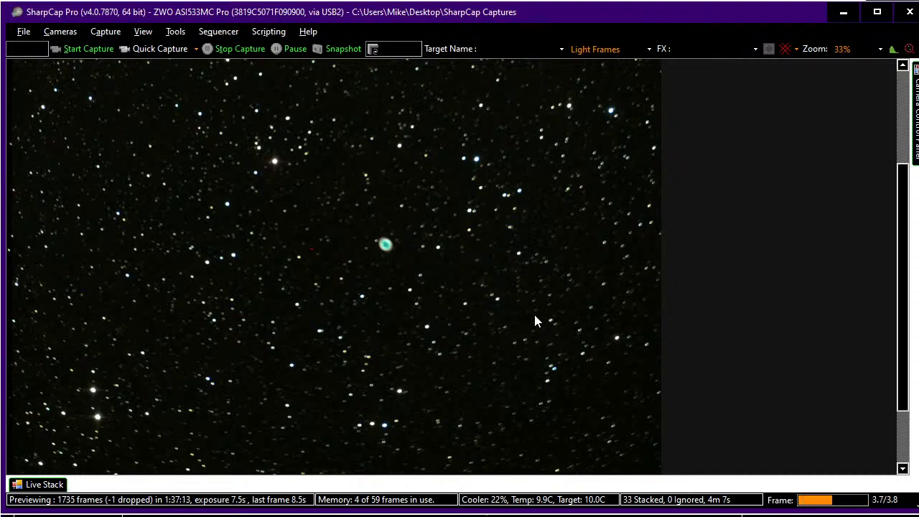
pyautogui.scroll(1, 535, 316)
pyautogui.scroll(1, 689, 284)
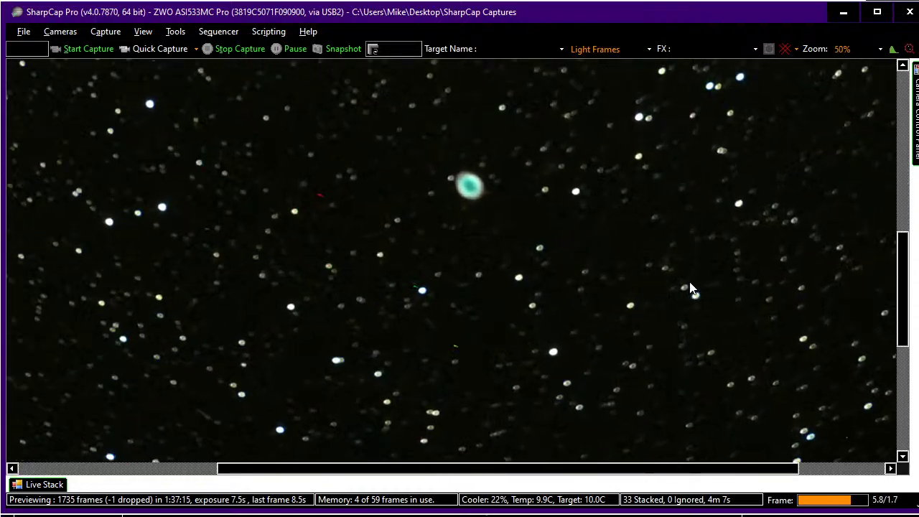
pyautogui.scroll(1, 623, 180)
pyautogui.scroll(-3, 624, 181)
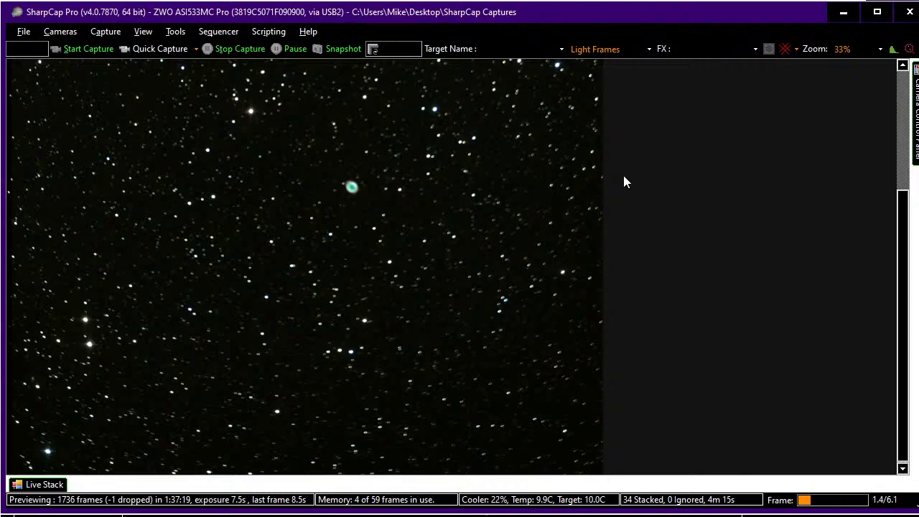
# Switch to Stellarium, locate the constellation Lyra and select the star Vega as the next target
pyautogui.hotkey('alt', 'Tab')
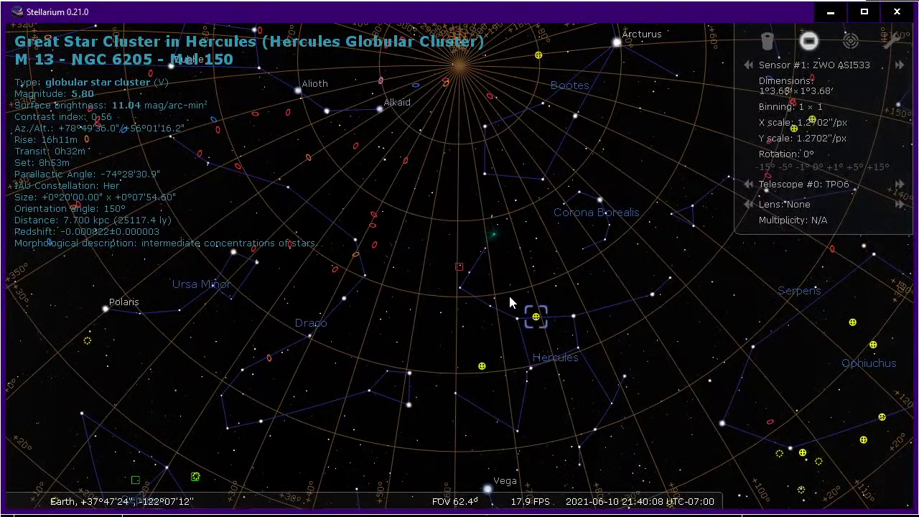
pyautogui.press('Down')
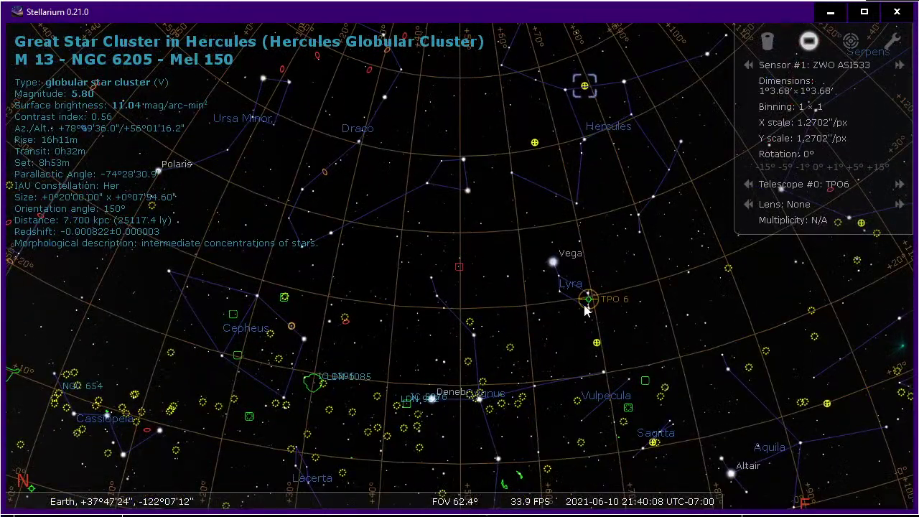
pyautogui.scroll(5, 585, 295)
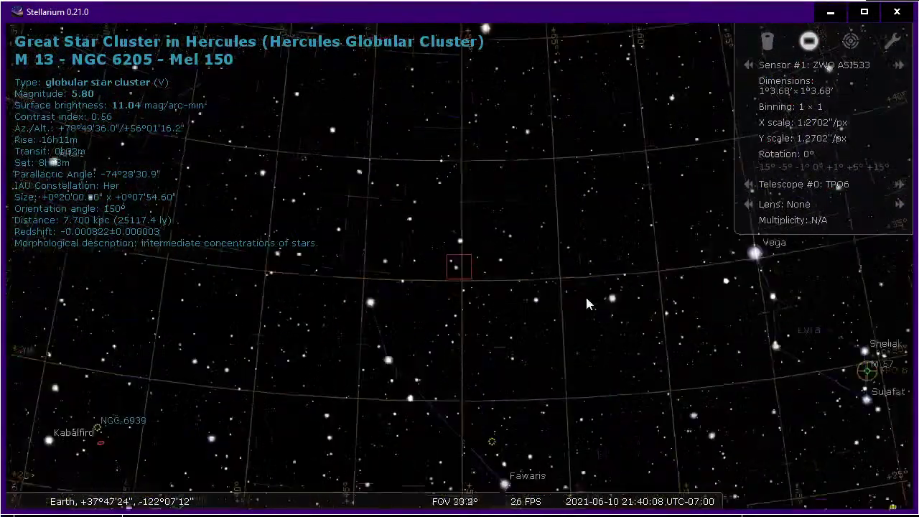
pyautogui.press('Right')
pyautogui.press('Down')
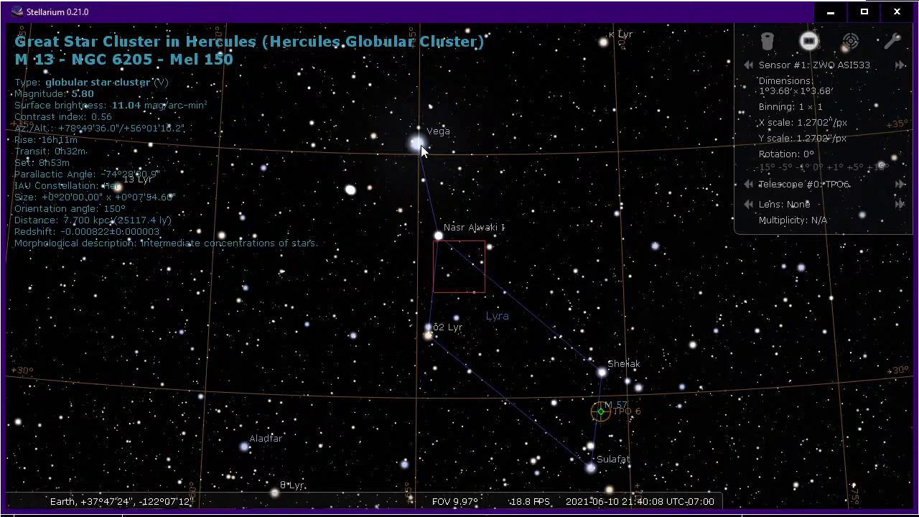
pyautogui.click(417, 146)
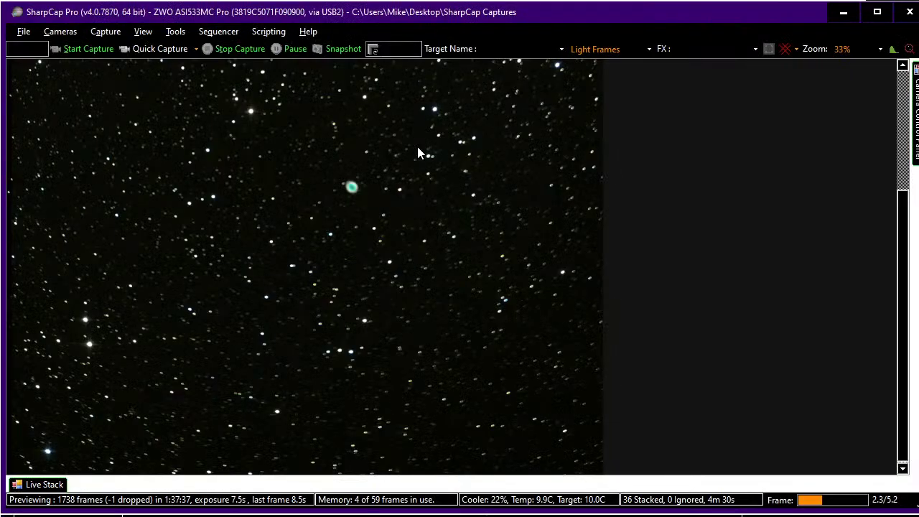
# Run the recent sequence Next Target 533.scs in SharpCap and close its progress window
pyautogui.click(218, 31)
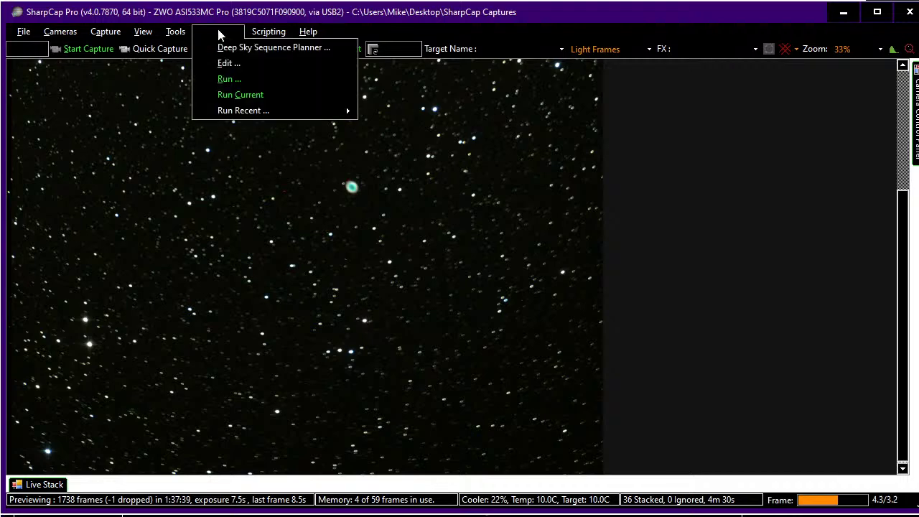
pyautogui.moveTo(338, 112)
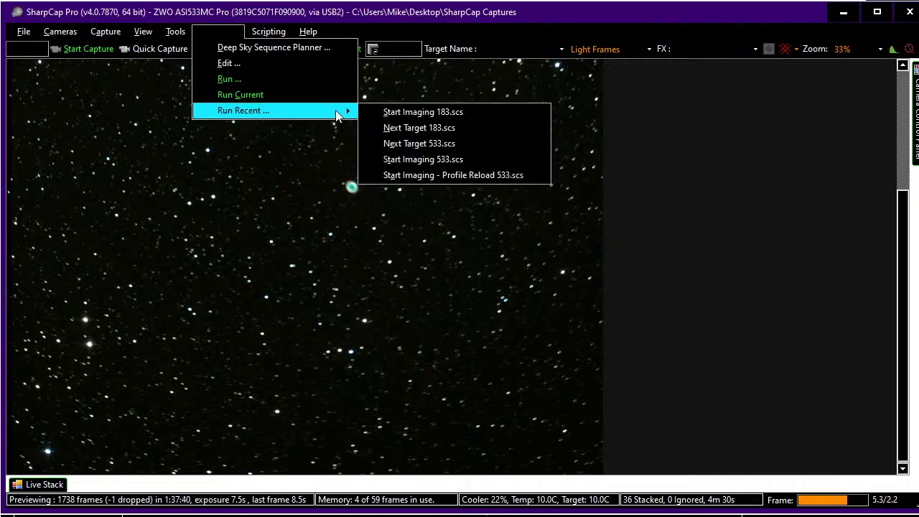
pyautogui.click(402, 145)
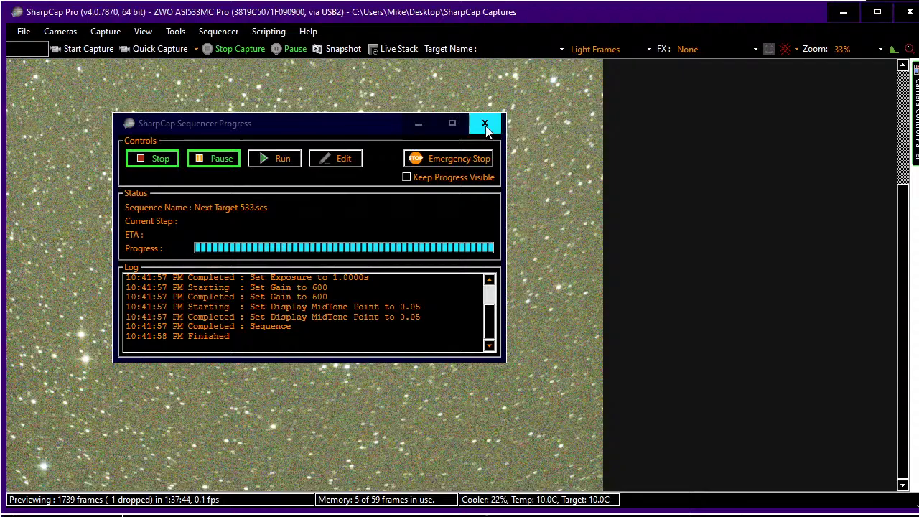
pyautogui.click(485, 123)
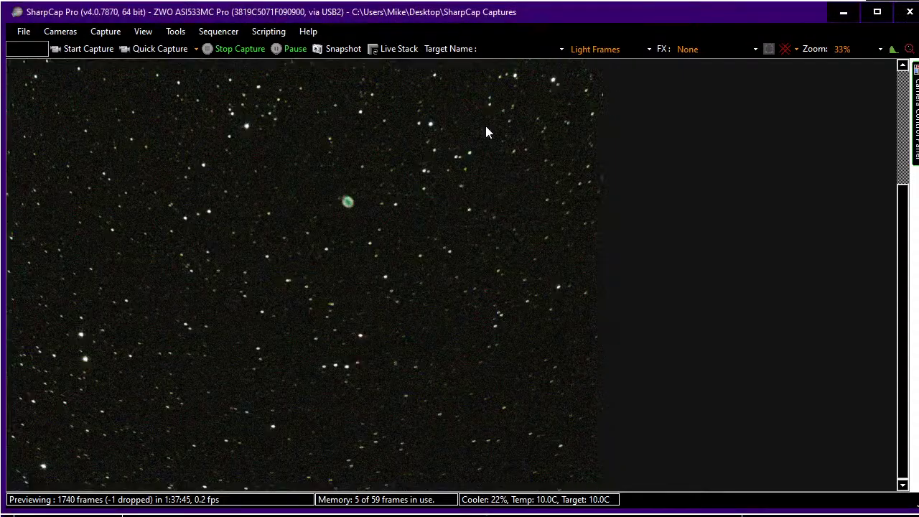
# Check the telescope's position near Vega in Stellarium, and examine the bright star's live view in SharpCap
pyautogui.hotkey('alt', 'Tab')
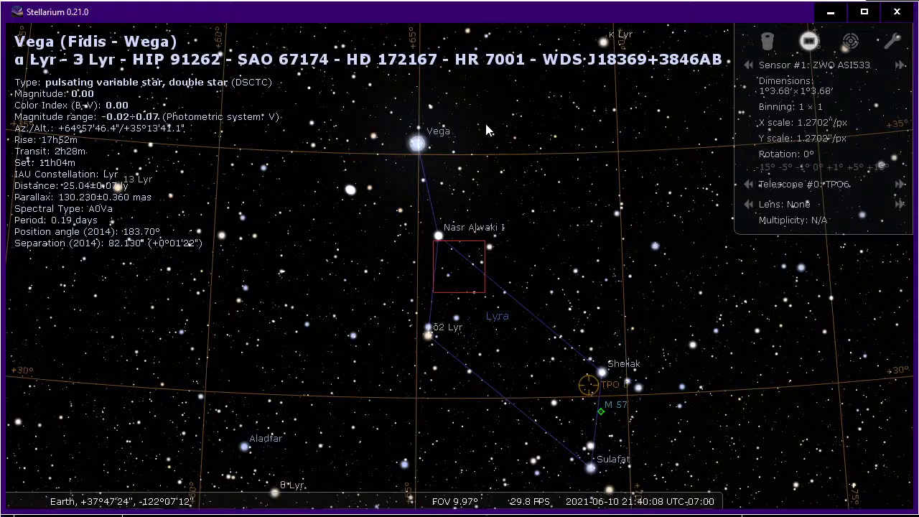
pyautogui.hotkey('alt', 'Tab')
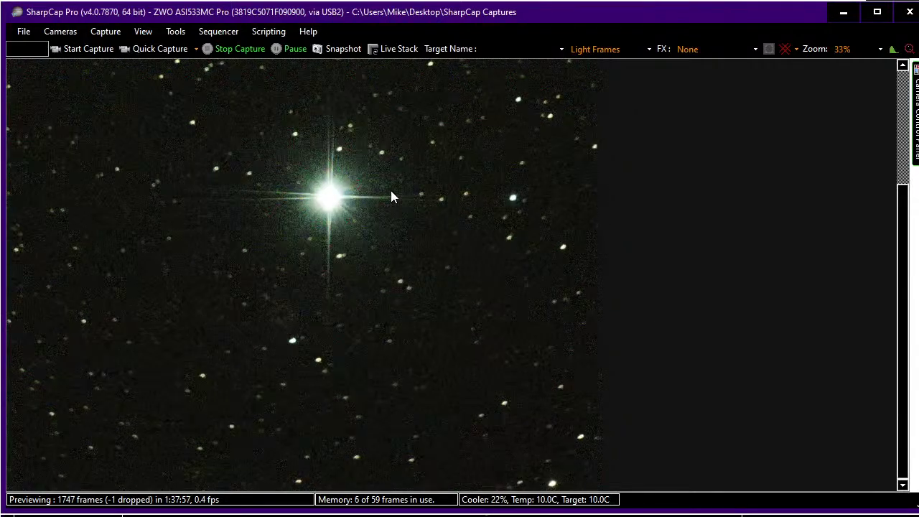
pyautogui.scroll(2, 391, 196)
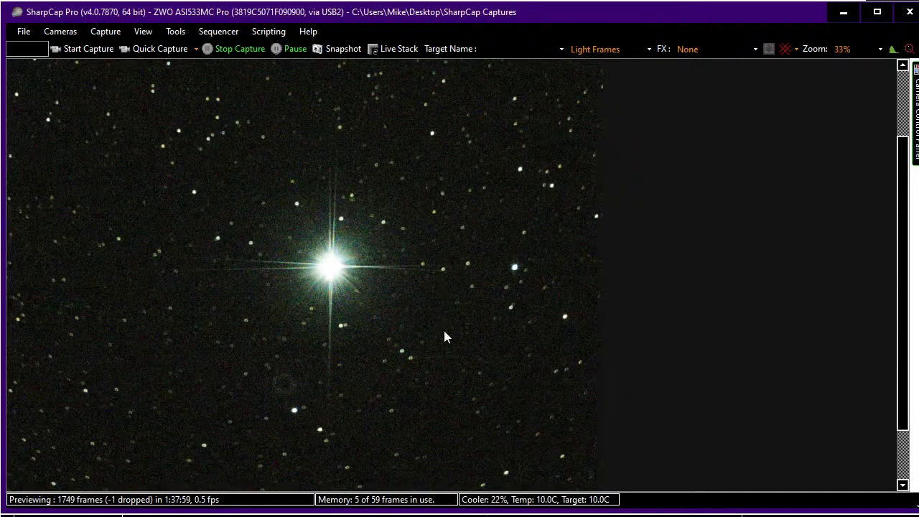
pyautogui.scroll(1, 454, 356)
pyautogui.scroll(3, 626, 222)
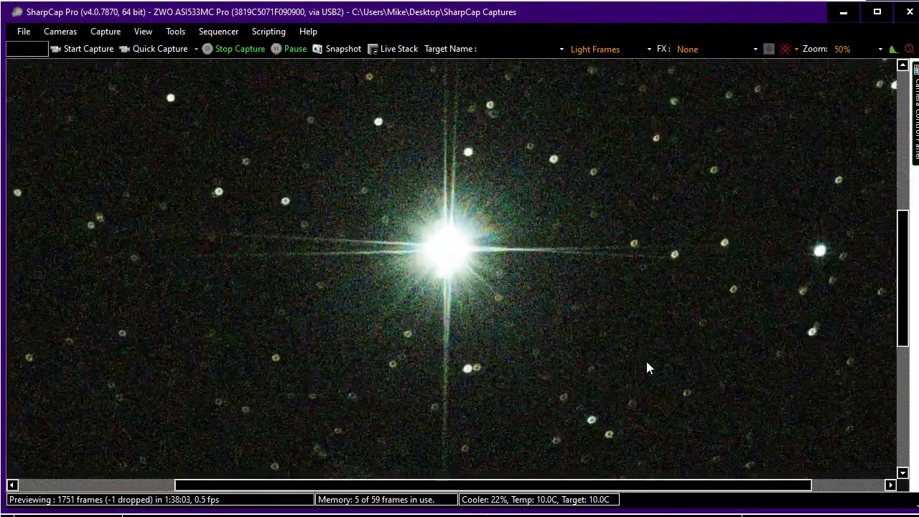
pyautogui.scroll(1, 647, 368)
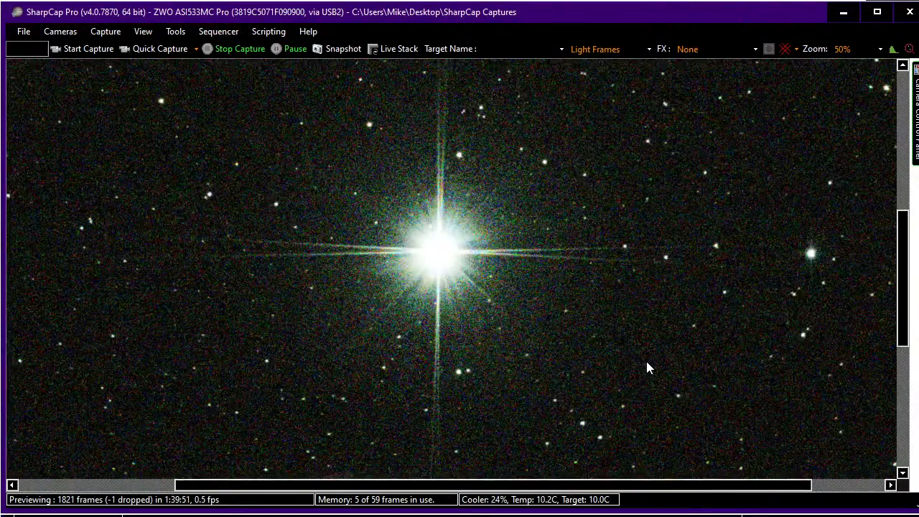
# Select the Ring Nebula M 57 in Stellarium as the target again and return to its live view in SharpCap
pyautogui.hotkey('alt', 'Tab')
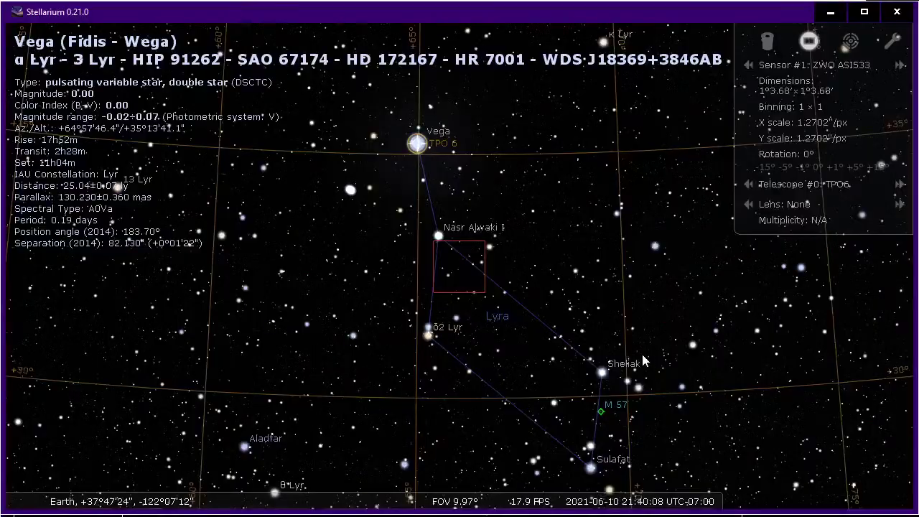
pyautogui.click(602, 413)
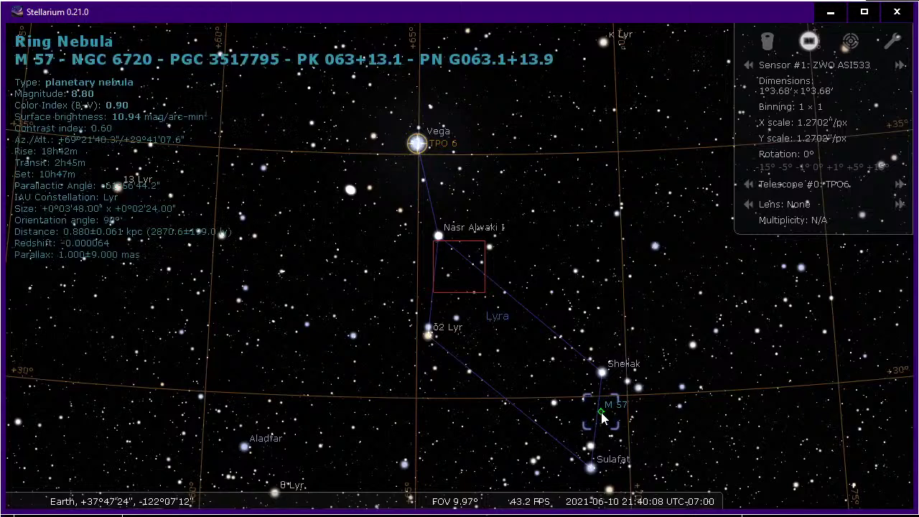
pyautogui.hotkey('alt', 'Tab')
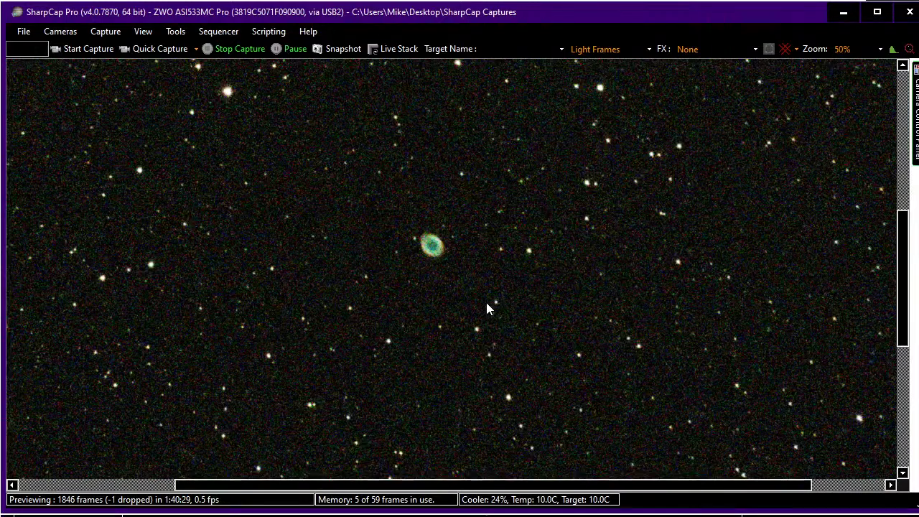
# Run the recent sequence Start Imaging 533.scs on the recentred Ring Nebula and close its progress window
pyautogui.click(220, 31)
pyautogui.moveTo(301, 117)
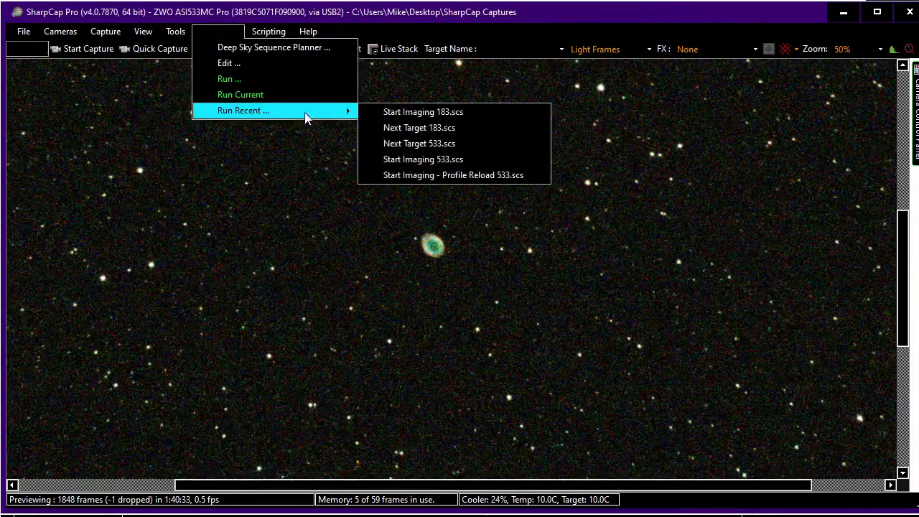
pyautogui.click(416, 158)
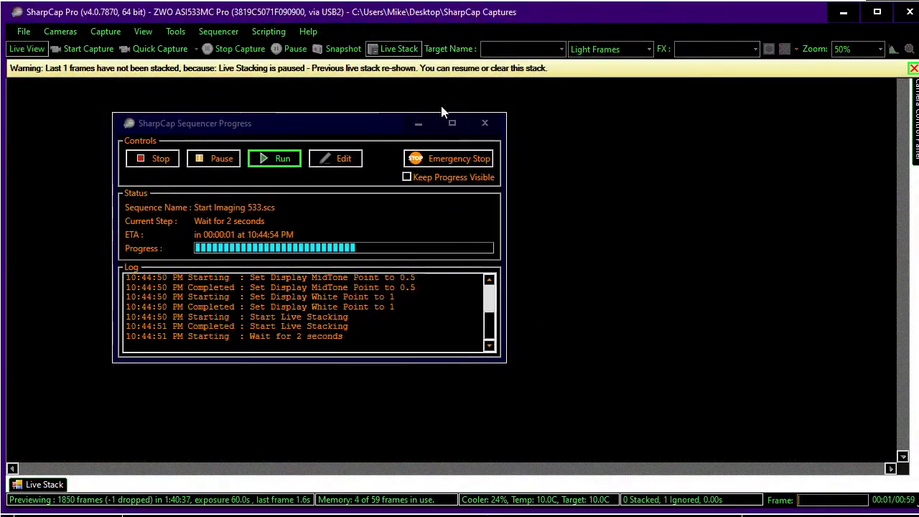
pyautogui.click(486, 127)
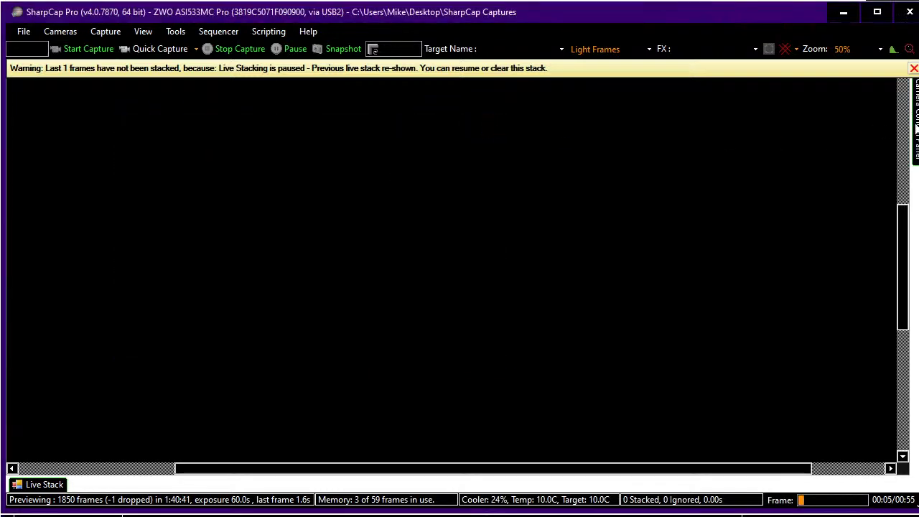
# Shorten the camera exposure for the new Ring Nebula stack to 3.75 s
pyautogui.moveTo(916, 129)
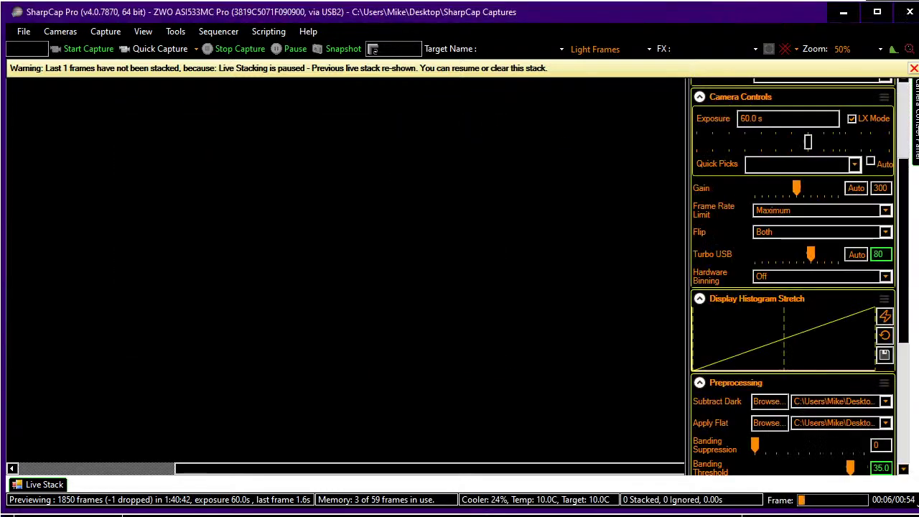
pyautogui.click(755, 140)
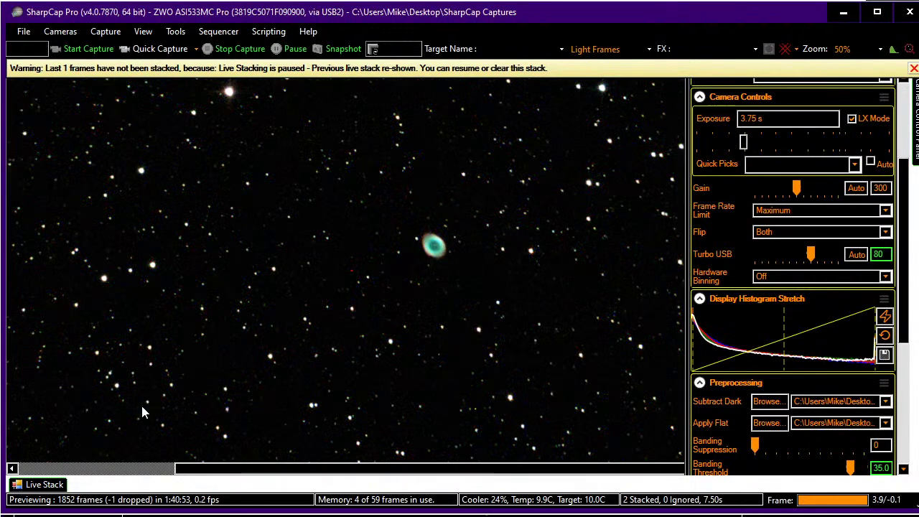
# Clear the Ring Nebula live stack and restretch its histogram with the black level at minimum and a slightly lower mid level
pyautogui.click(37, 484)
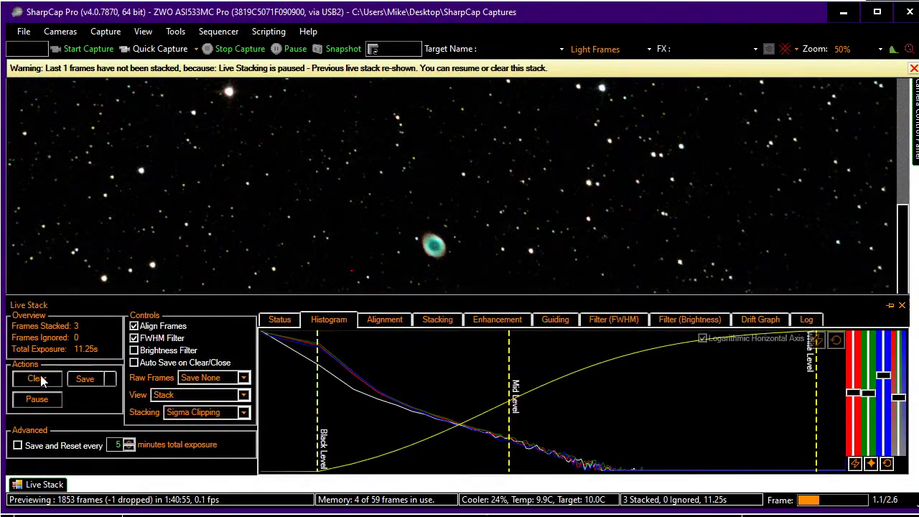
pyautogui.click(38, 379)
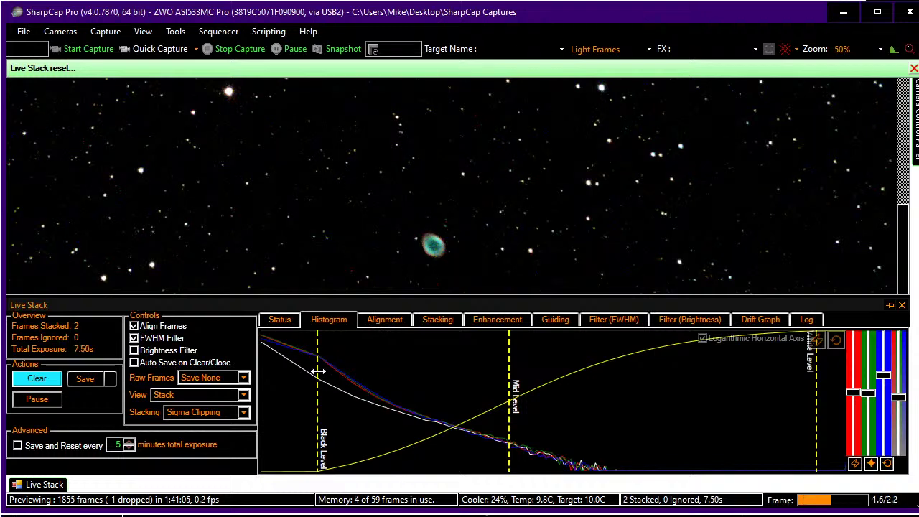
pyautogui.moveTo(318, 371); pyautogui.dragTo(262, 371)
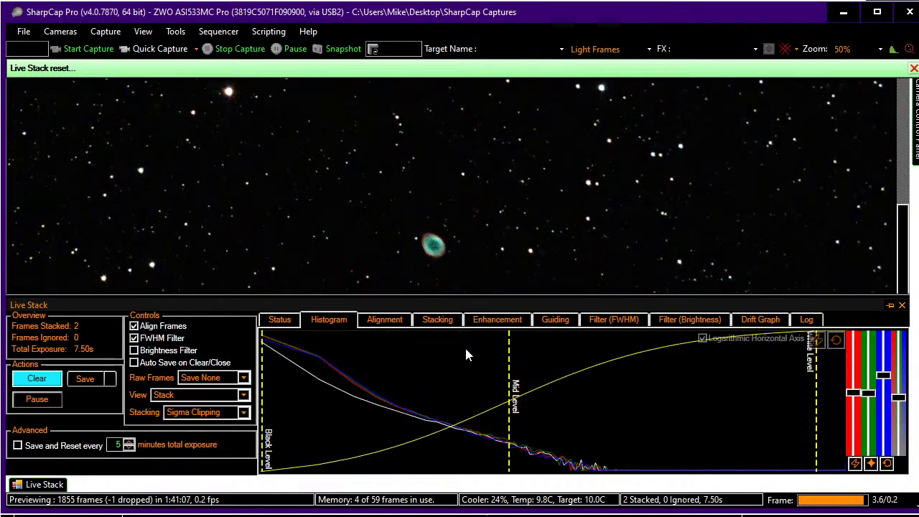
pyautogui.moveTo(509, 355); pyautogui.dragTo(453, 355)
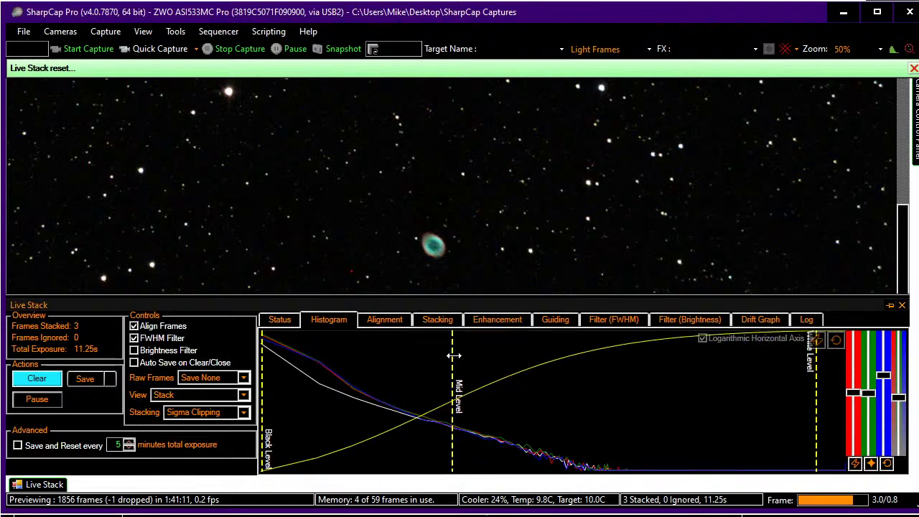
pyautogui.moveTo(454, 356); pyautogui.dragTo(488, 355)
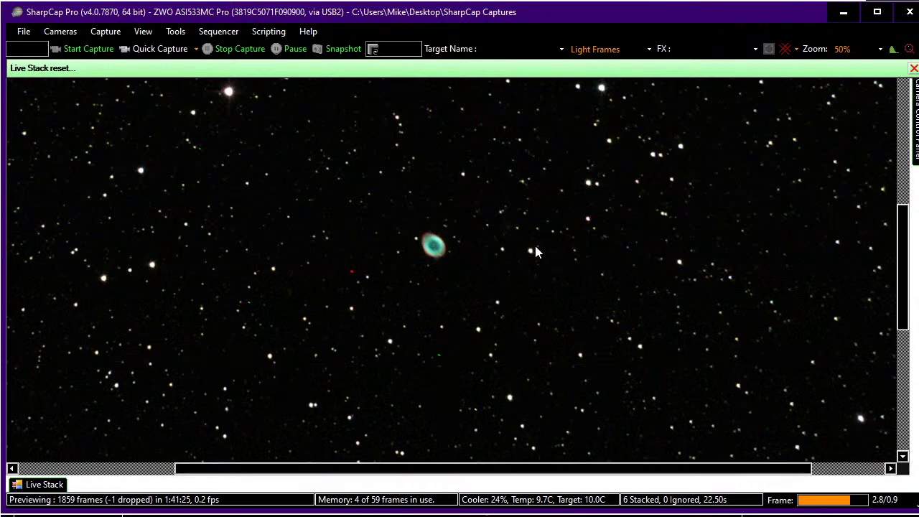
# Examine the growing Ring Nebula stack at 100% zoom and review its noise reduction, sharpening and histogram settings
pyautogui.scroll(1, 491, 283)
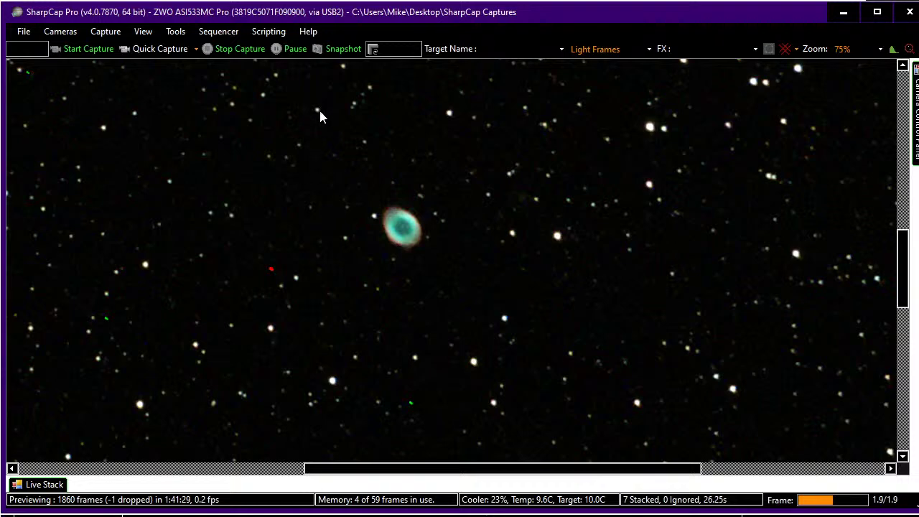
pyautogui.scroll(1, 320, 112)
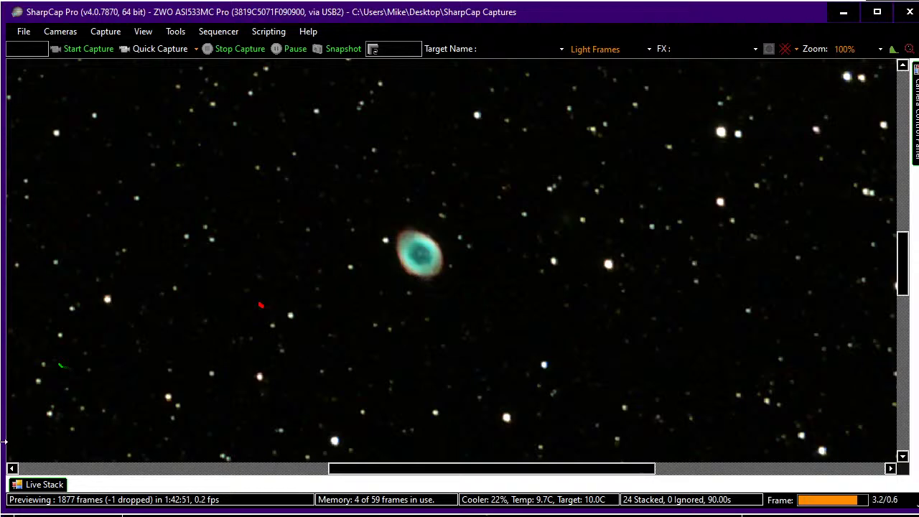
pyautogui.click(43, 486)
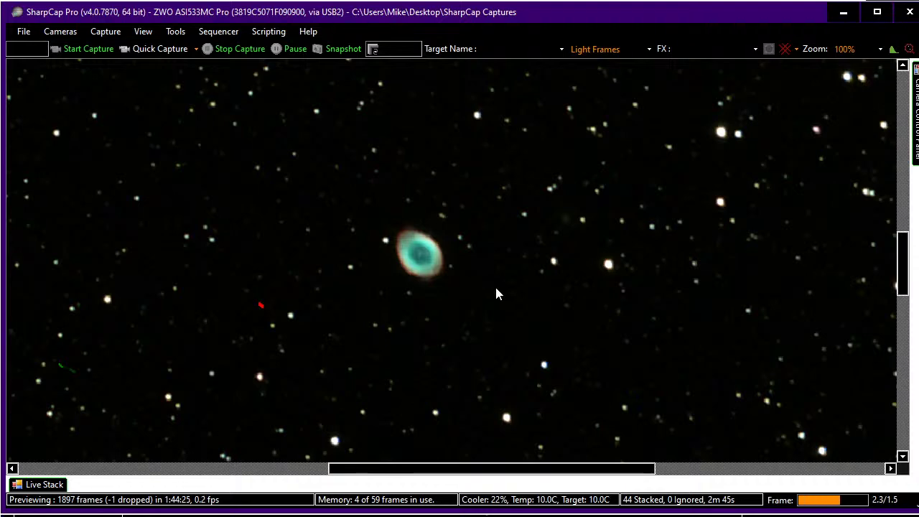
pyautogui.click(48, 484)
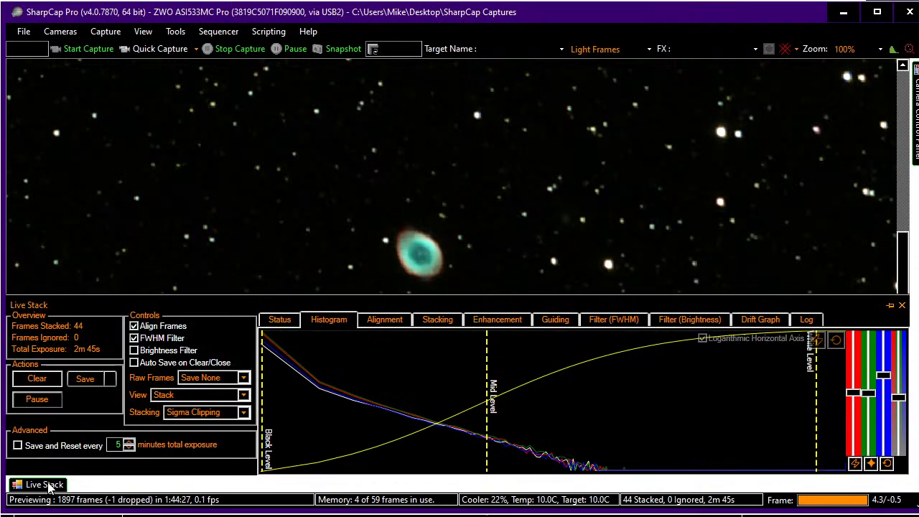
pyautogui.click(500, 326)
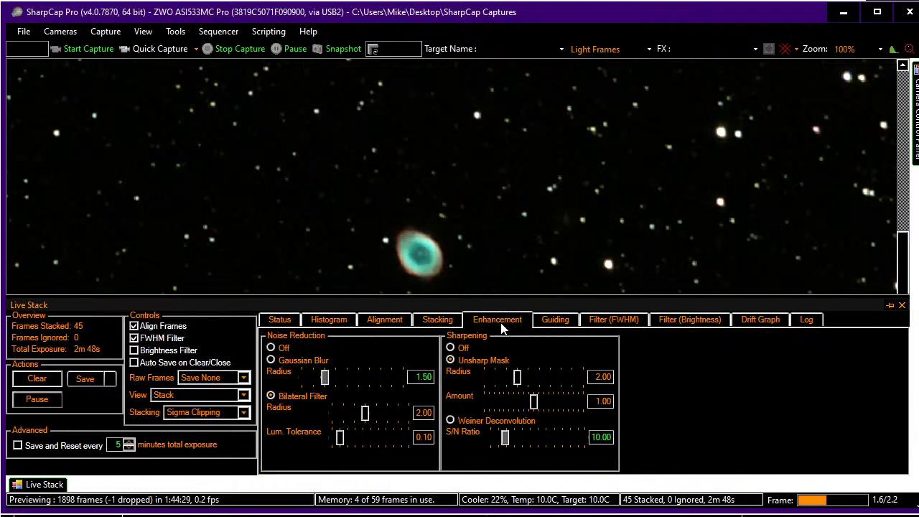
pyautogui.click(335, 324)
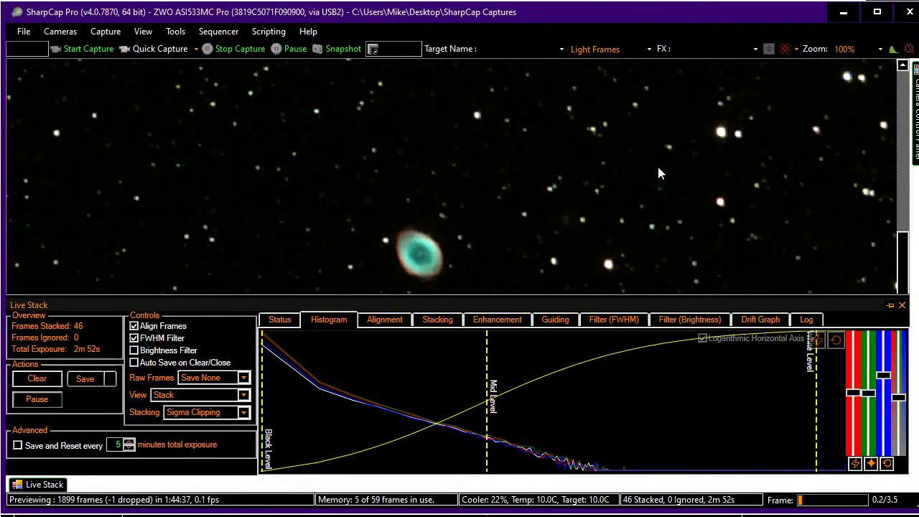
pyautogui.click(636, 253)
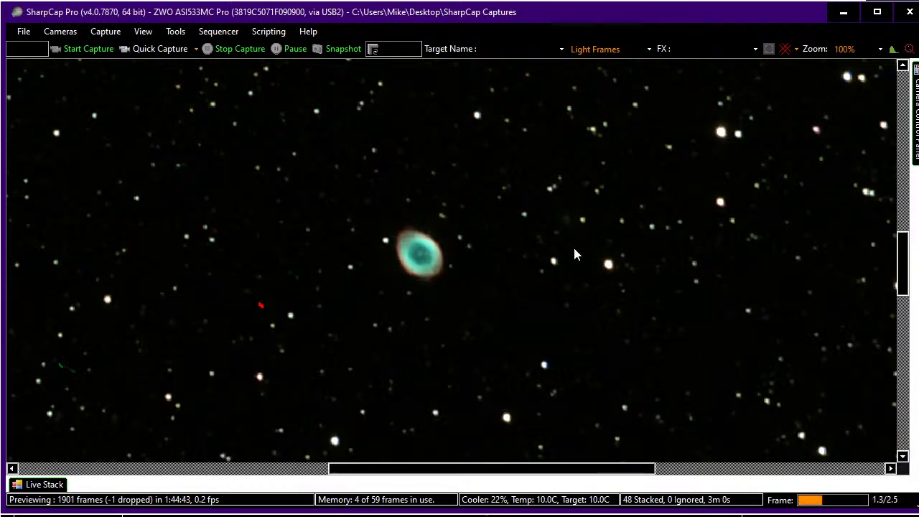
pyautogui.click(915, 118)
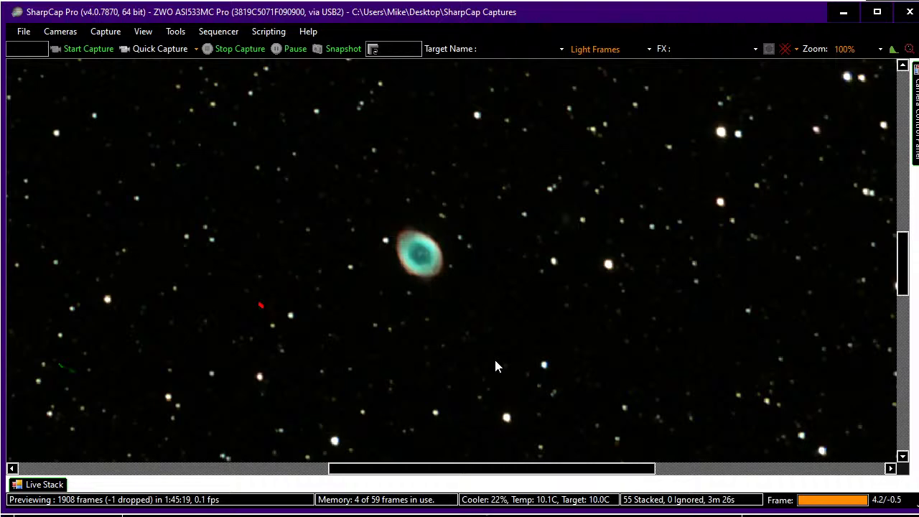
# Raise the red channel slightly in the stack's colour balance, and look over the wider sky around Lyra in Stellarium
pyautogui.click(41, 488)
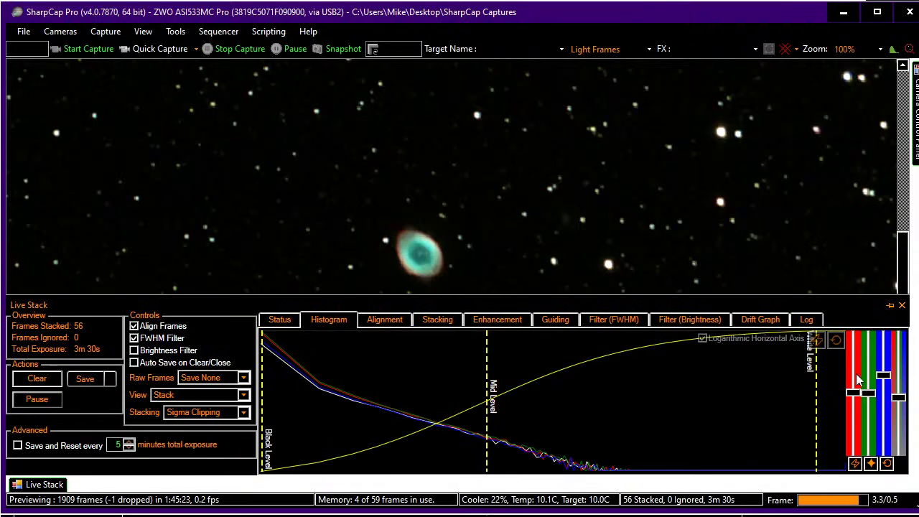
pyautogui.moveTo(855, 371)
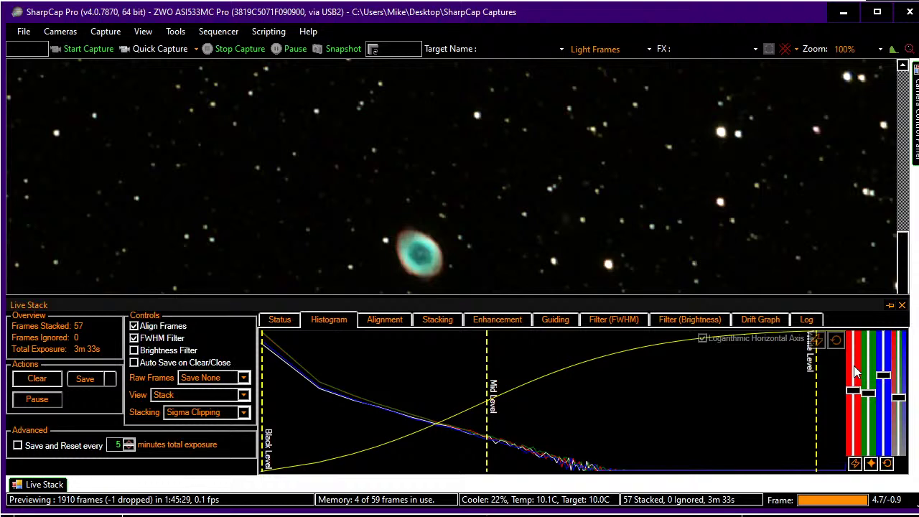
pyautogui.click(774, 230)
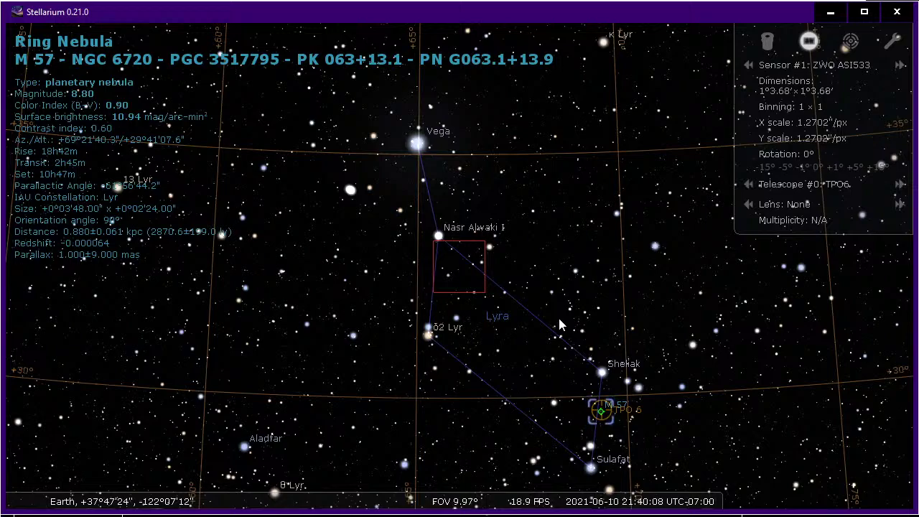
pyautogui.scroll(-5, 559, 318)
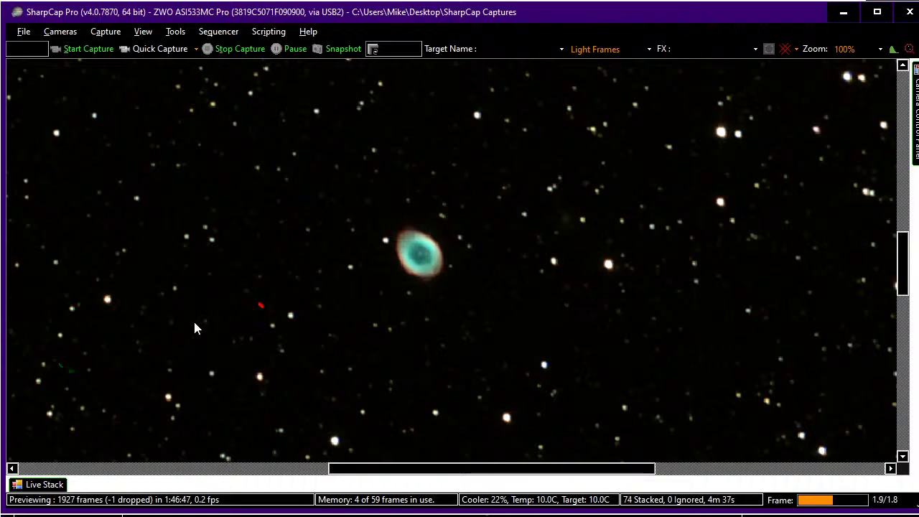
# Try a lower mid level on the Ring Nebula stack's histogram in SharpCap and move it back near its previous position
pyautogui.click(42, 484)
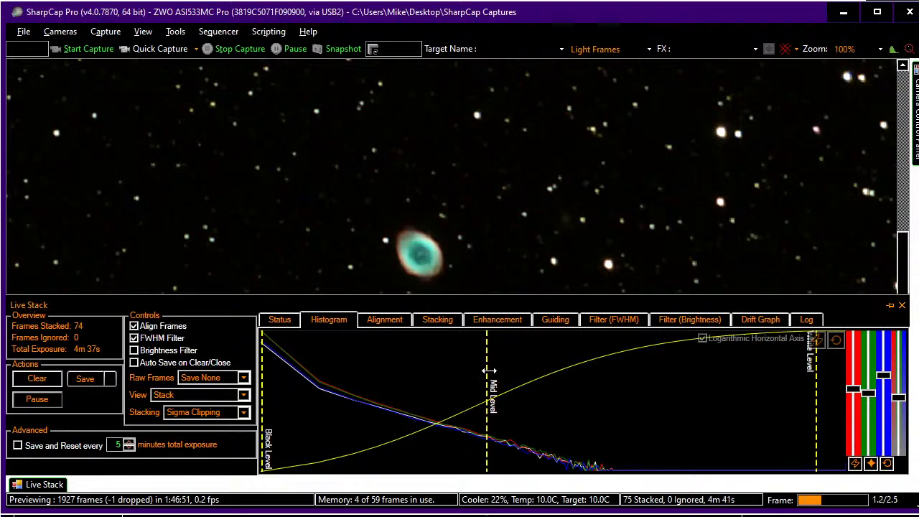
pyautogui.moveTo(489, 370); pyautogui.dragTo(468, 371)
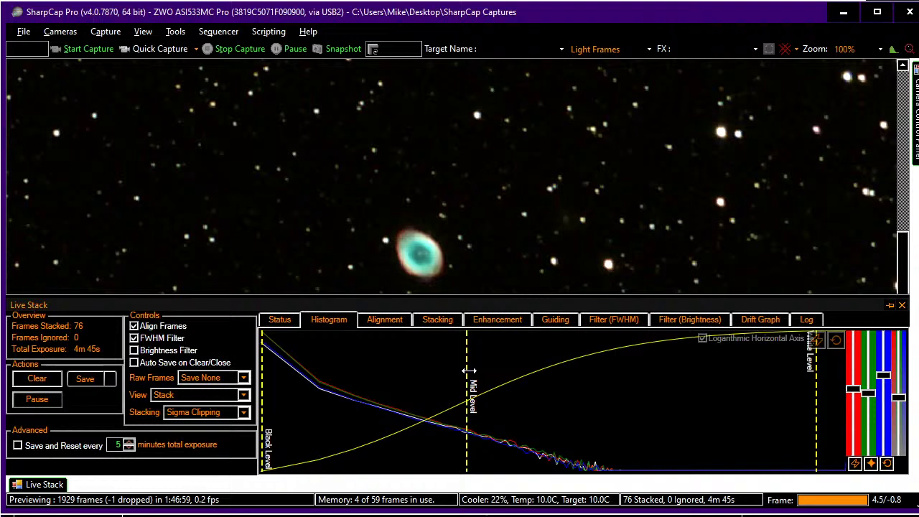
pyautogui.moveTo(468, 371); pyautogui.dragTo(485, 370)
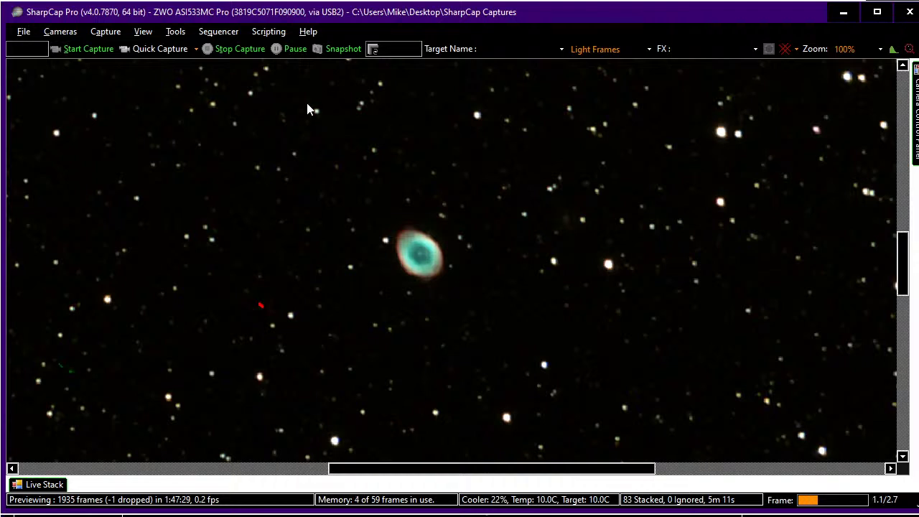
# Run the recent sequence Next Target 533.scs to leave the Ring Nebula stack, and close its progress window
pyautogui.click(218, 32)
pyautogui.moveTo(358, 115)
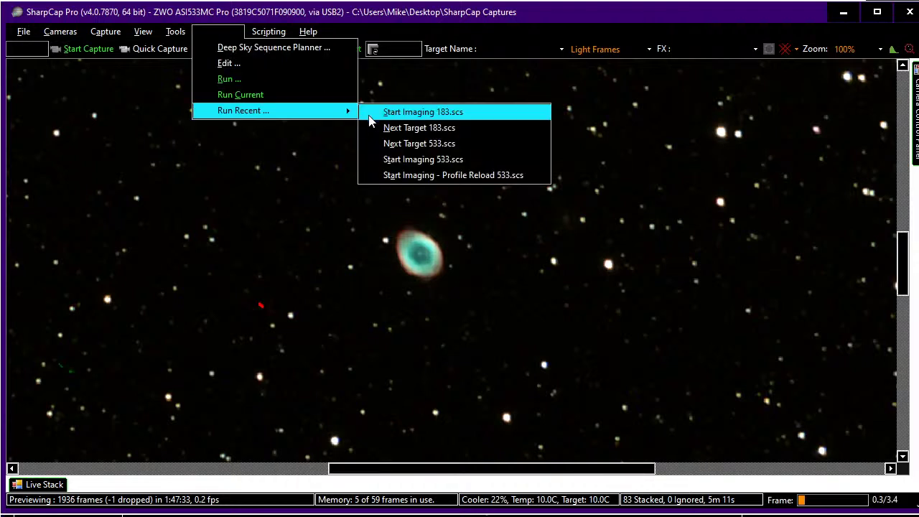
pyautogui.click(402, 144)
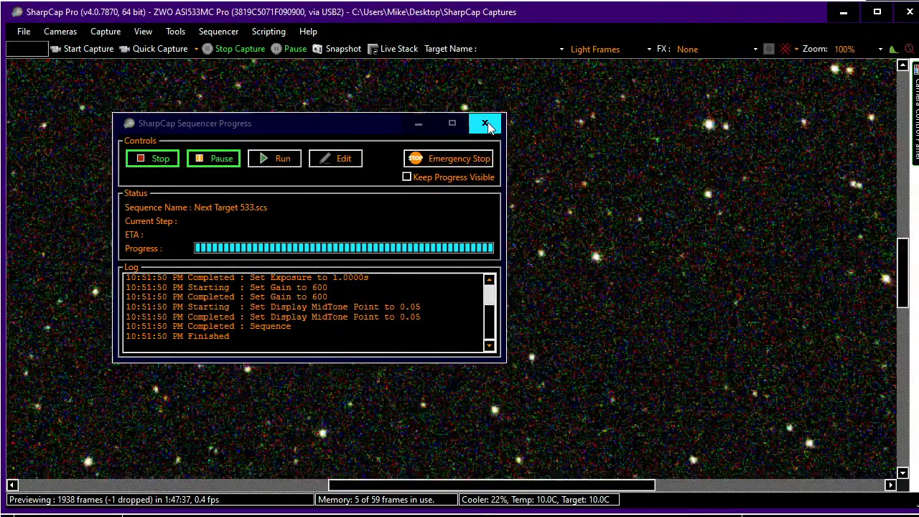
pyautogui.click(486, 126)
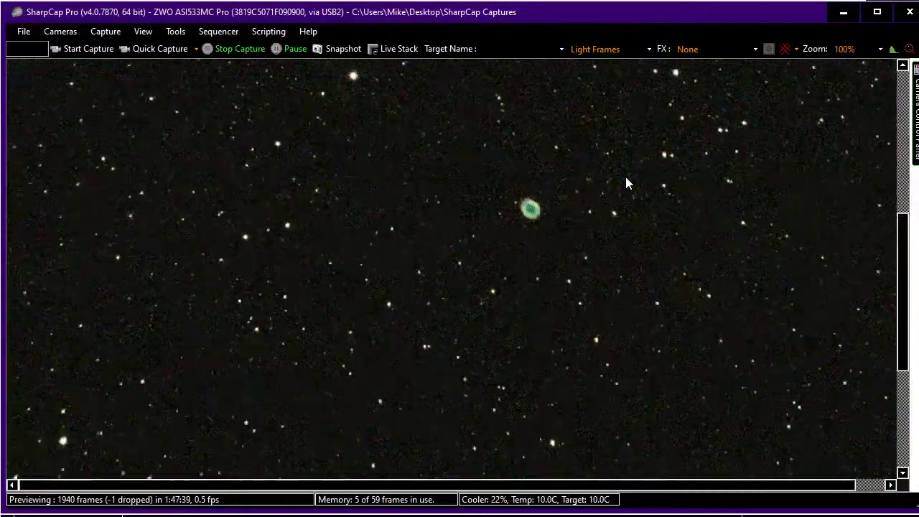
pyautogui.scroll(-2, 626, 178)
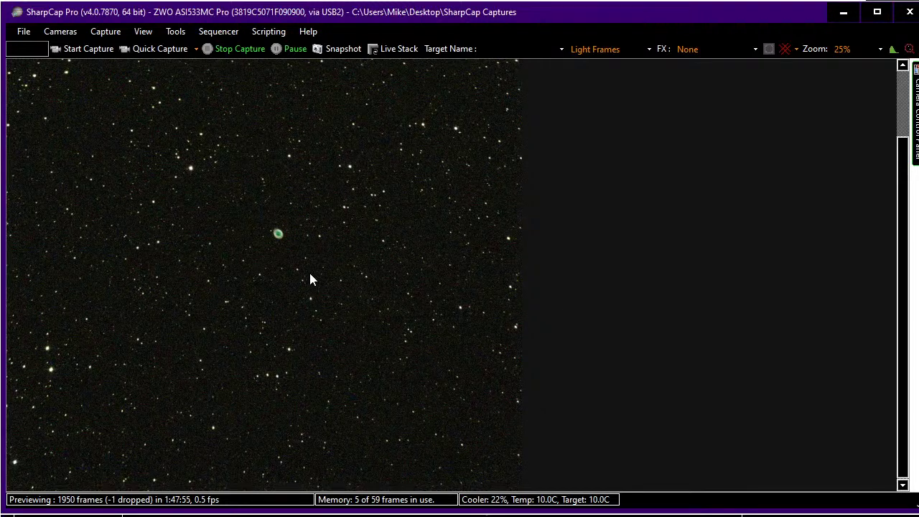
# Select the globular cluster M 92 in Stellarium as the telescope's next target and inspect its live view in SharpCap
pyautogui.hotkey('alt', 'Tab')
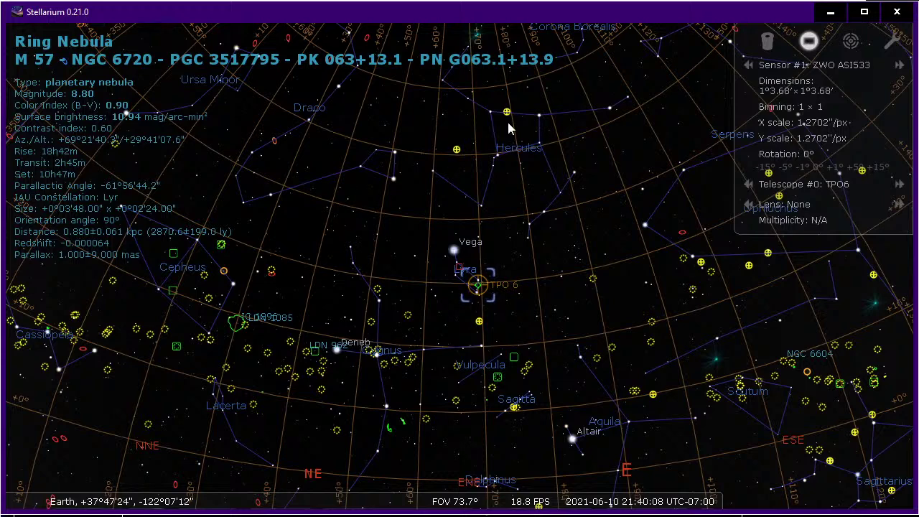
pyautogui.click(456, 152)
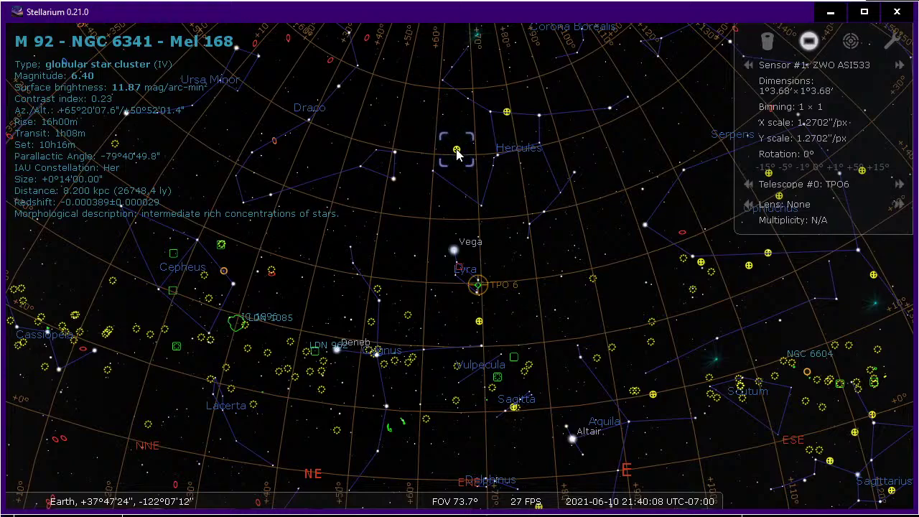
pyautogui.hotkey('alt', 'Tab')
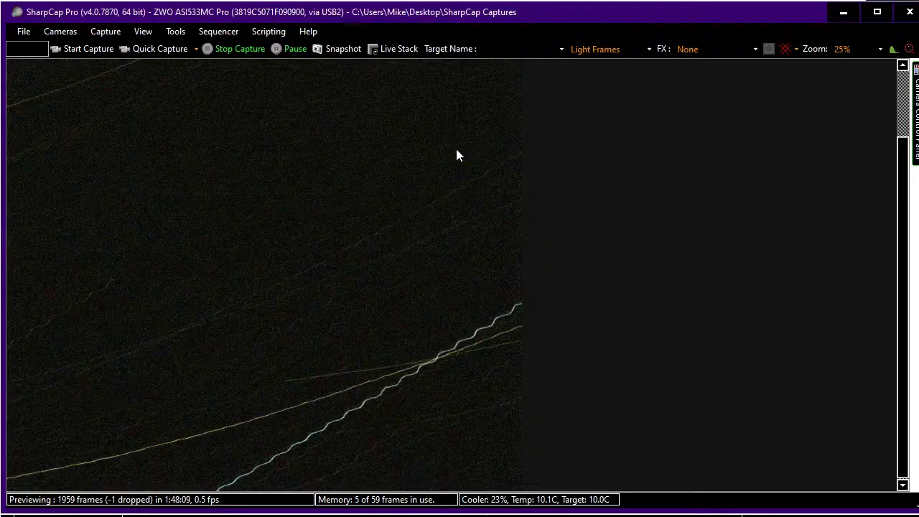
pyautogui.hotkey('alt', 'Tab')
pyautogui.hotkey('alt', 'Tab')
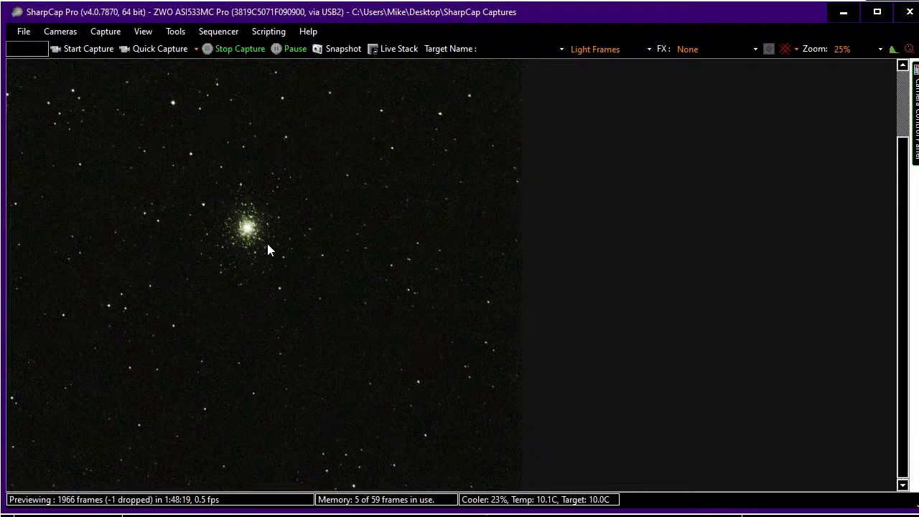
pyautogui.scroll(2, 267, 249)
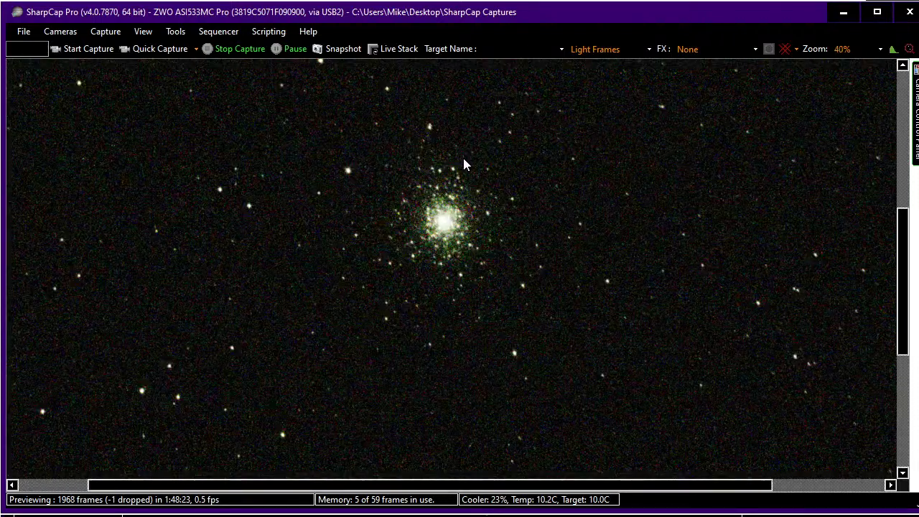
pyautogui.scroll(1, 464, 165)
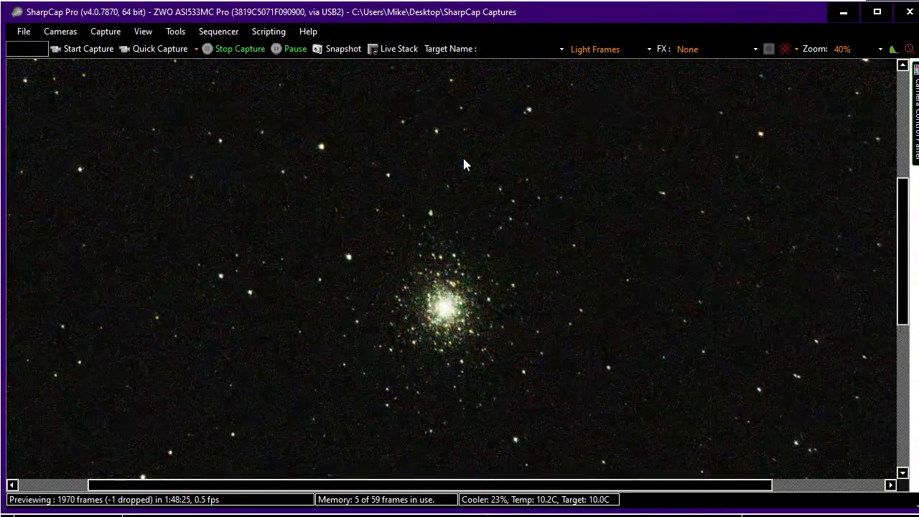
pyautogui.scroll(-1, 463, 165)
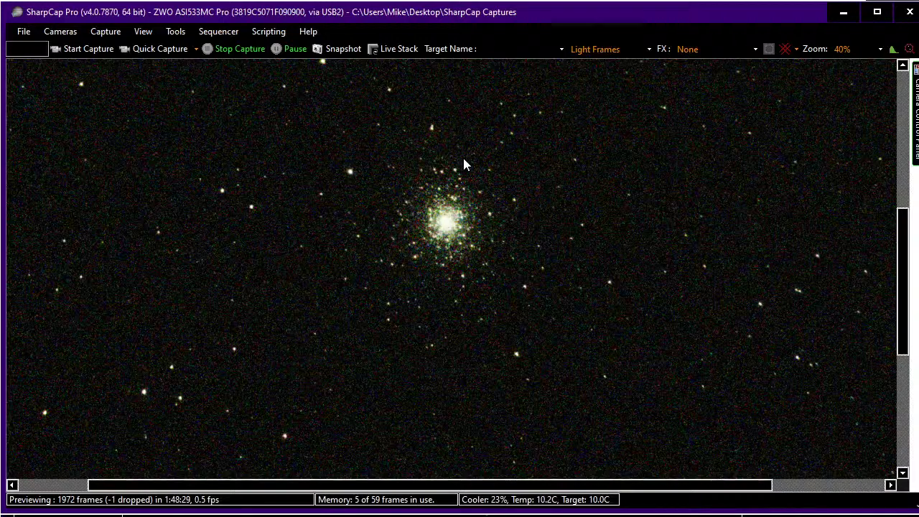
# Run the recent sequence Start Imaging 533.scs on M 92 and close its progress window
pyautogui.click(220, 35)
pyautogui.moveTo(345, 113)
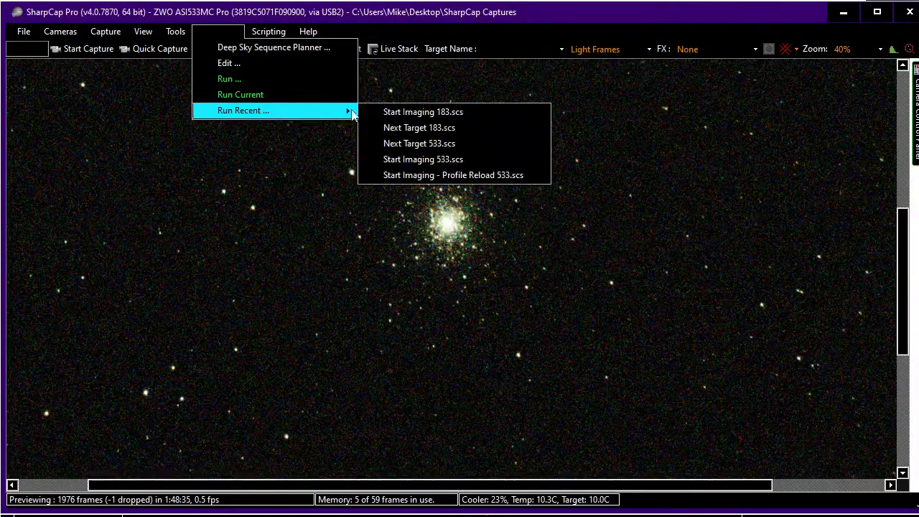
pyautogui.click(441, 161)
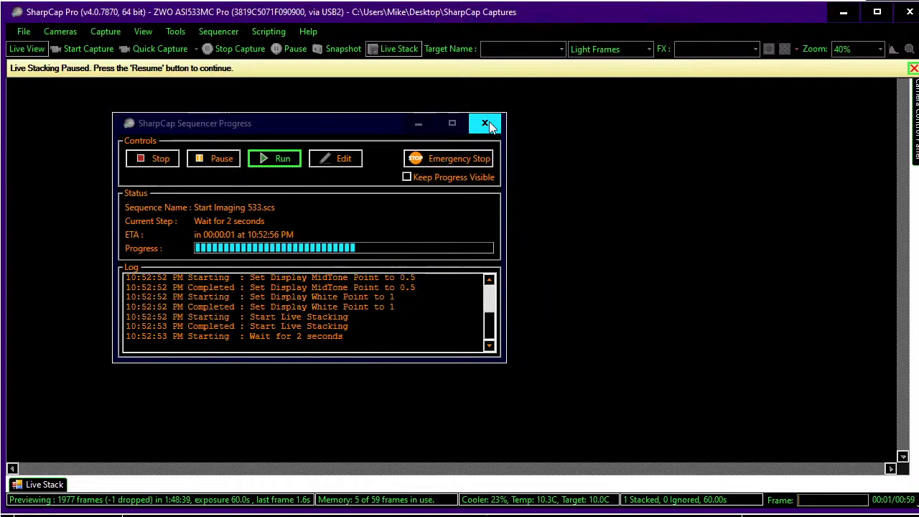
pyautogui.click(488, 125)
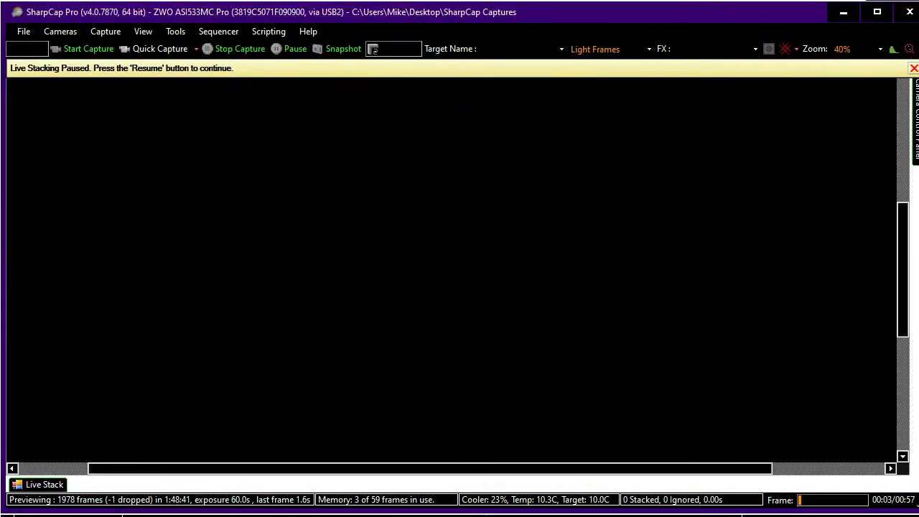
pyautogui.moveTo(916, 122)
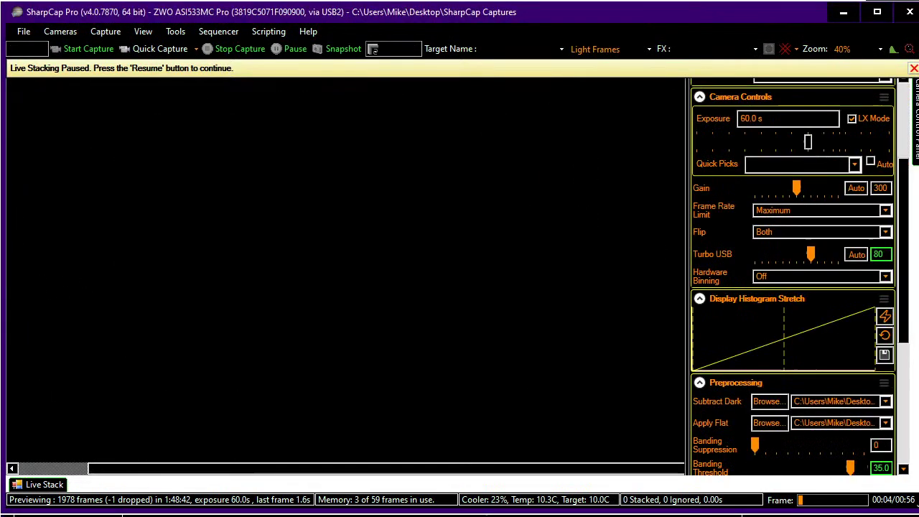
# Shorten the camera exposure to 3.75 s and clear the live stack to restart it on M 92
pyautogui.click(716, 144)
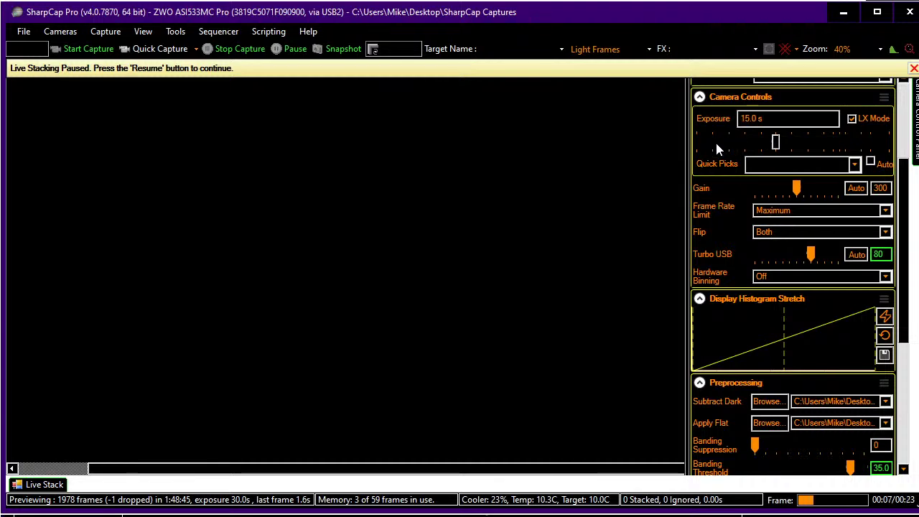
pyautogui.click(718, 145)
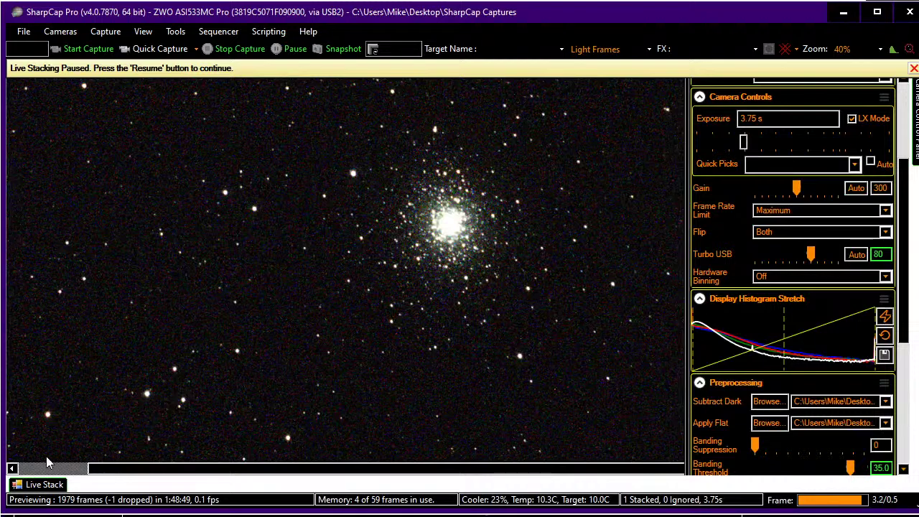
pyautogui.click(44, 484)
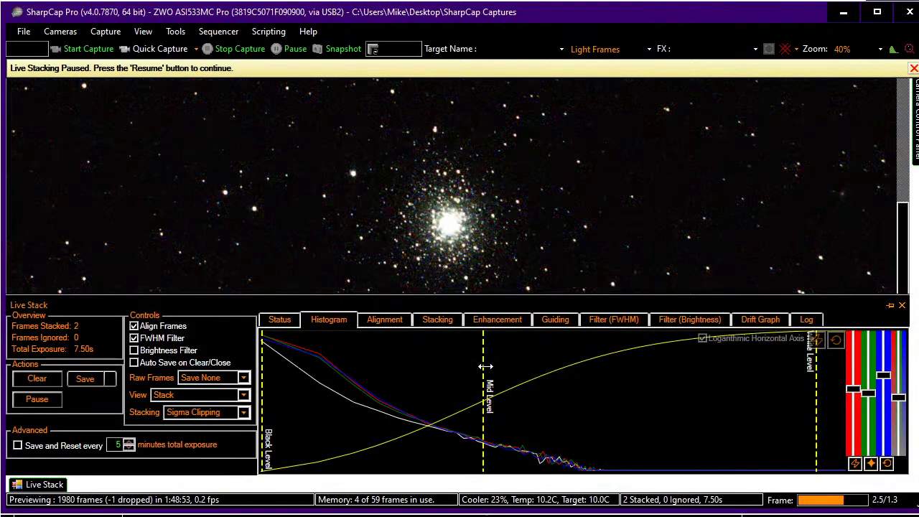
pyautogui.click(42, 384)
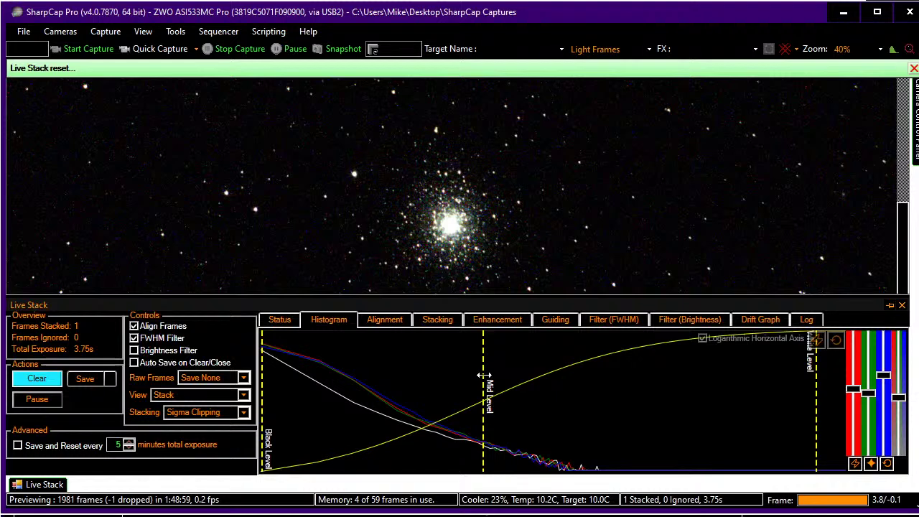
# Raise the mid level of the M 92 stack's histogram and auto-balance its colours
pyautogui.moveTo(484, 372); pyautogui.dragTo(516, 365)
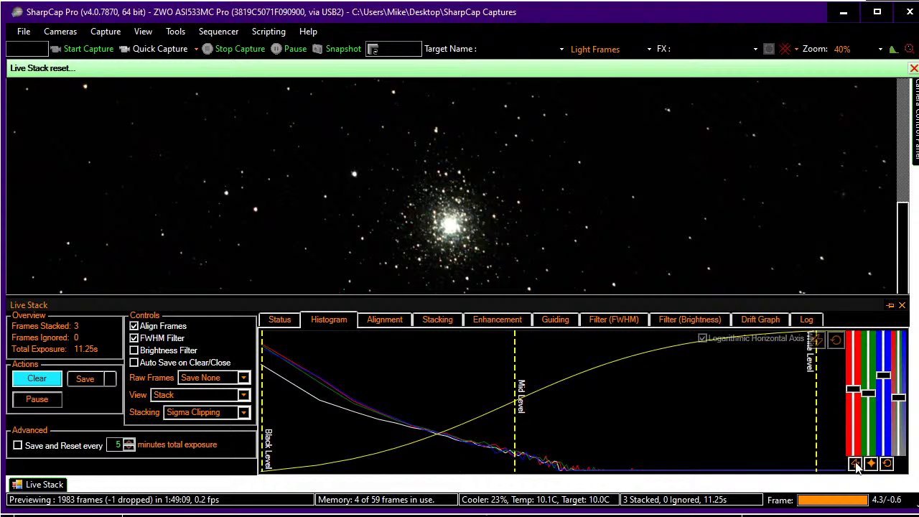
pyautogui.click(854, 407)
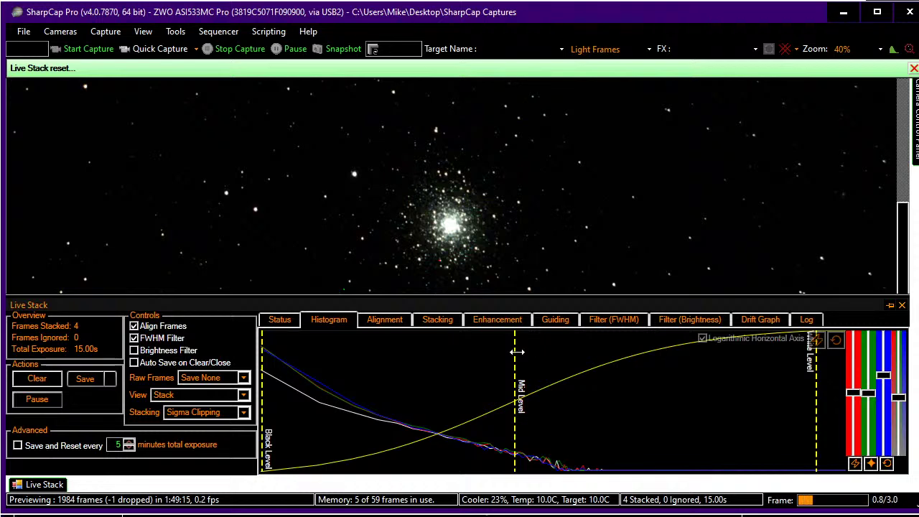
pyautogui.moveTo(514, 349); pyautogui.dragTo(570, 349)
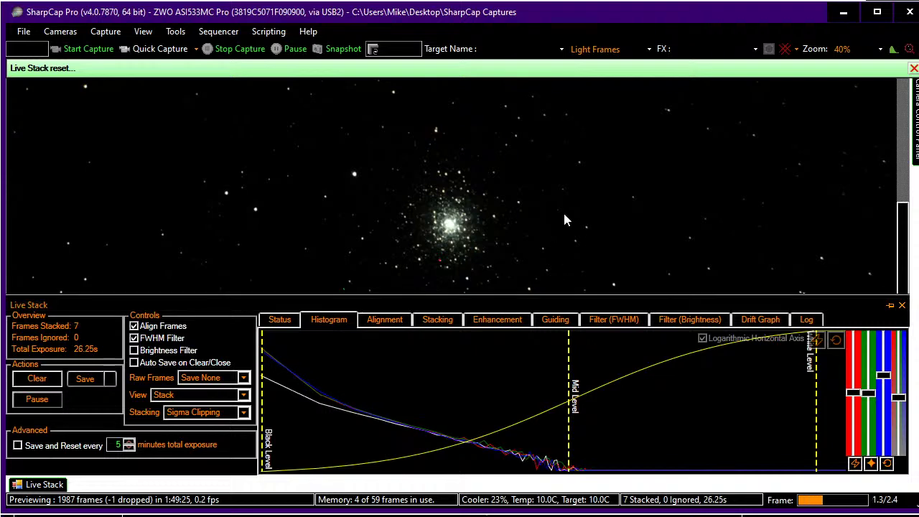
pyautogui.scroll(3, 564, 200)
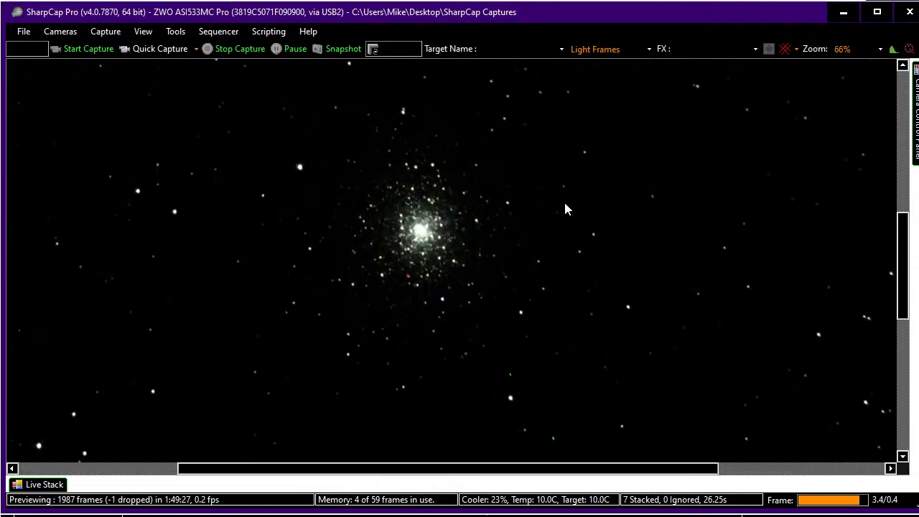
pyautogui.scroll(1, 564, 199)
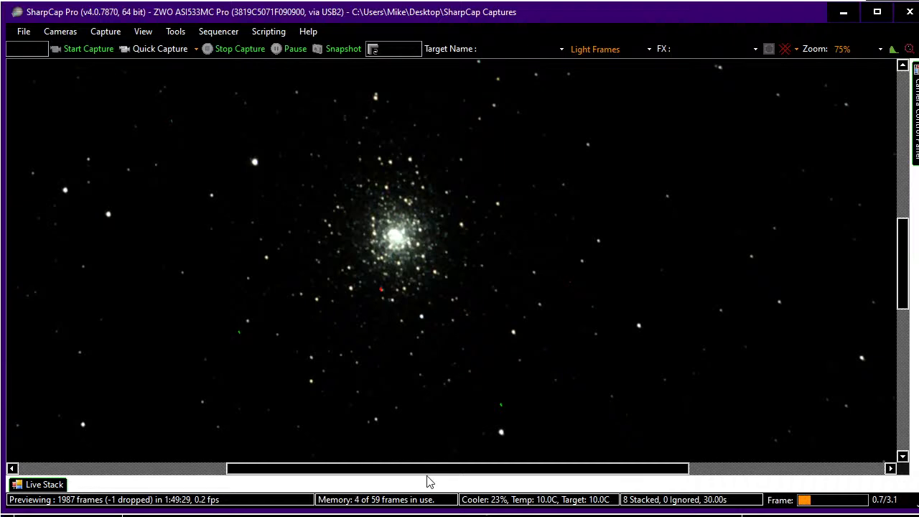
# Try still higher mid levels on the M 92 stack's histogram to darken the cluster's core
pyautogui.click(48, 486)
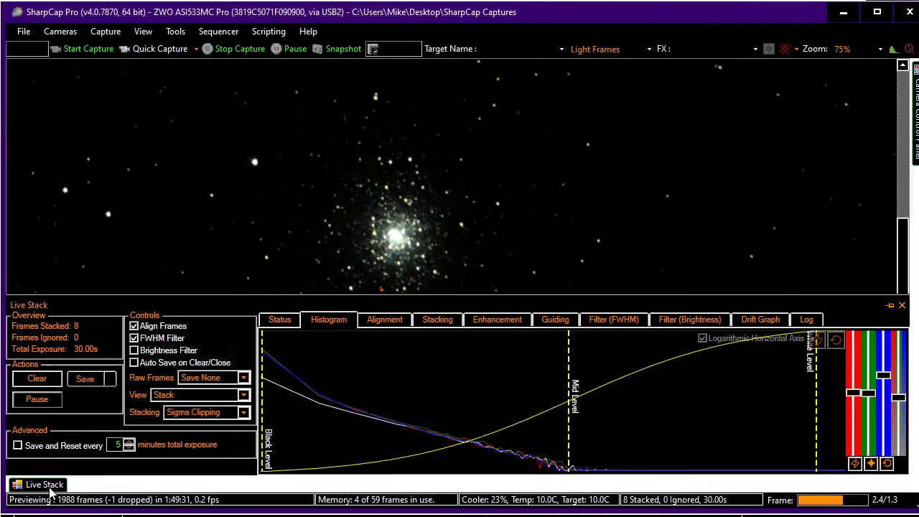
pyautogui.moveTo(571, 347)
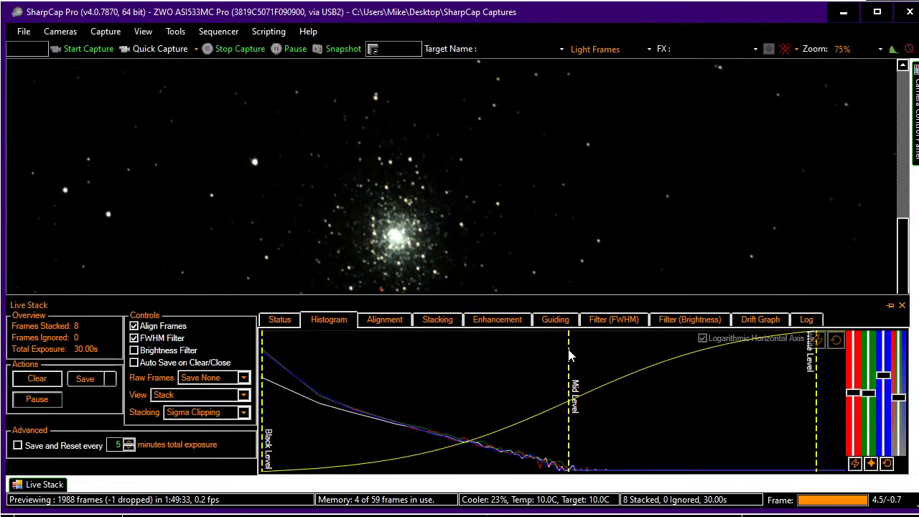
pyautogui.moveTo(570, 347); pyautogui.dragTo(613, 346)
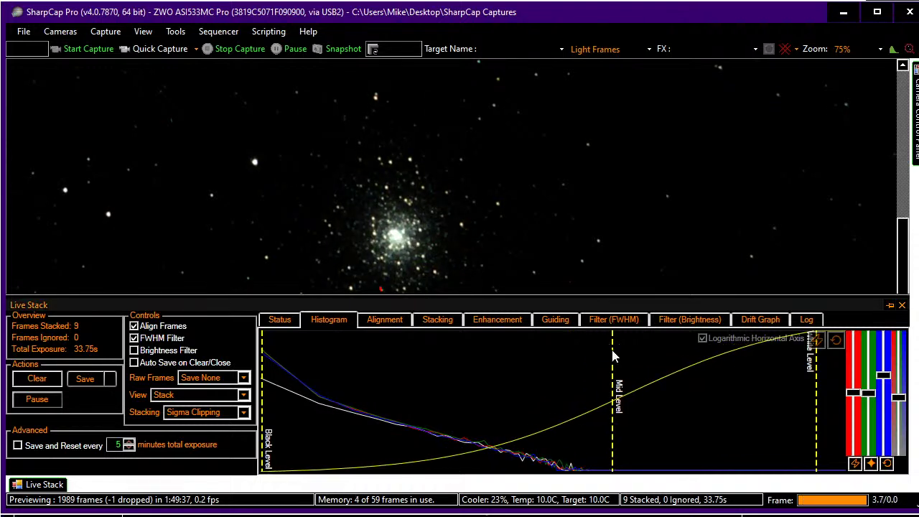
pyautogui.moveTo(616, 349); pyautogui.dragTo(641, 351)
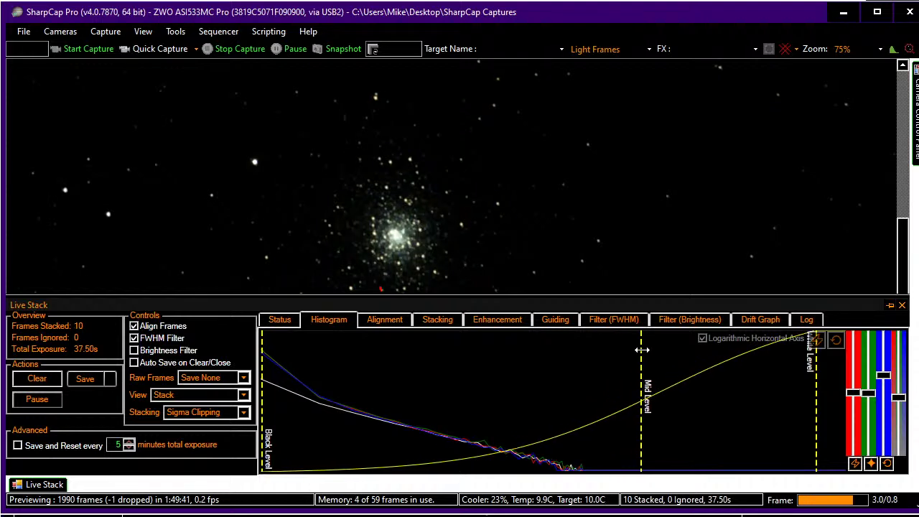
# Lower the M 92 stack's mid level strongly to bring out faint stars, and ease it back up to tame the core
pyautogui.moveTo(641, 350); pyautogui.dragTo(359, 387)
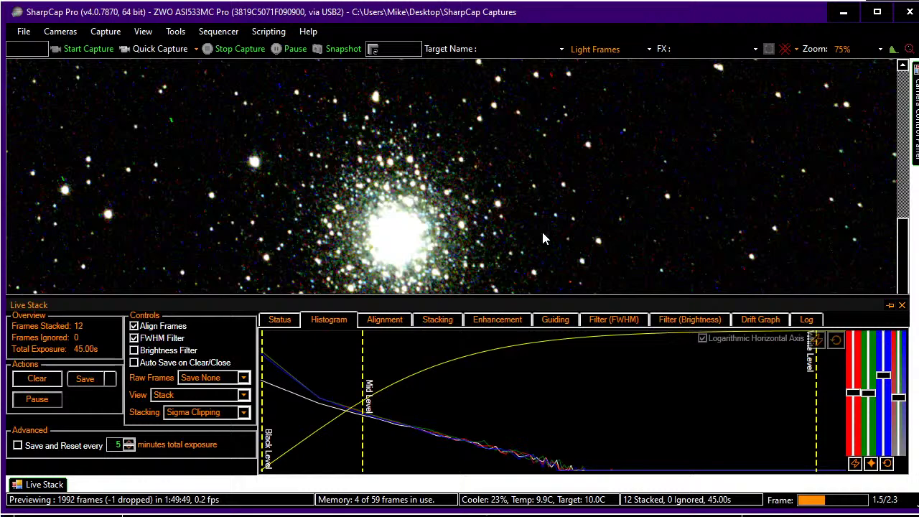
pyautogui.scroll(-2, 543, 234)
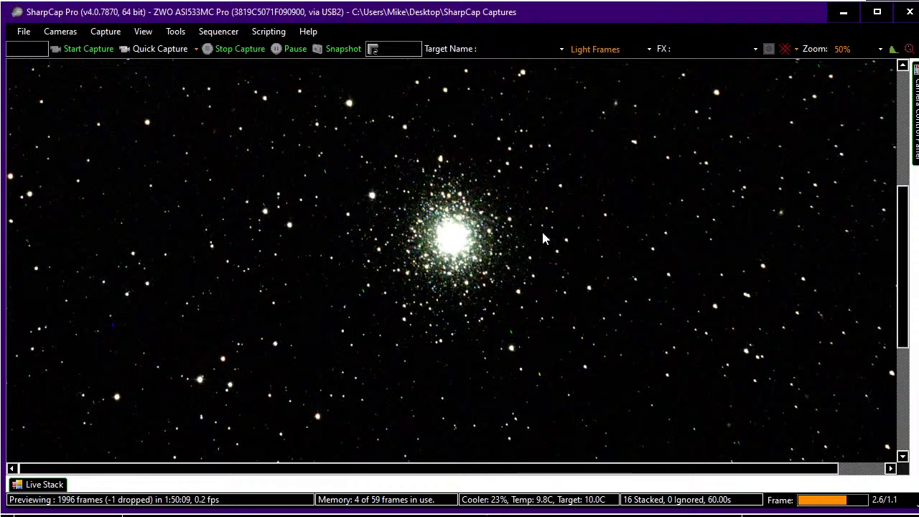
pyautogui.scroll(-1, 543, 234)
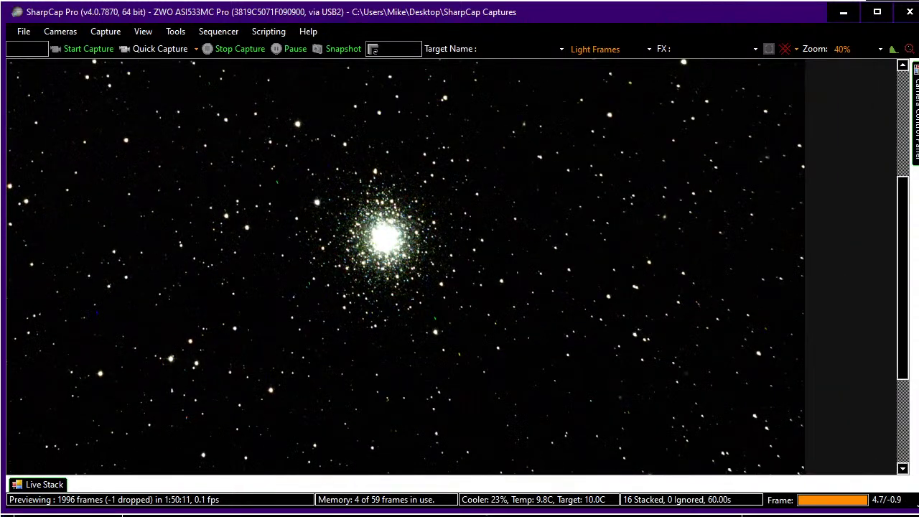
pyautogui.click(52, 486)
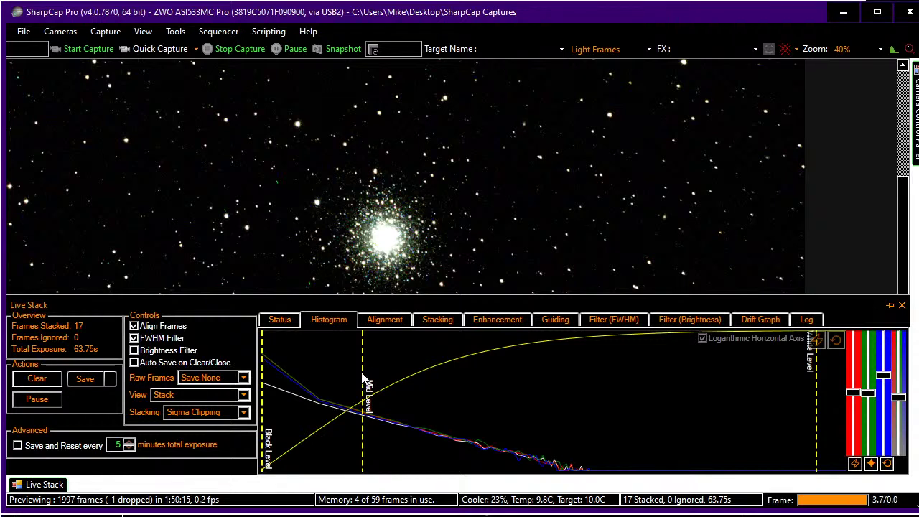
pyautogui.moveTo(363, 369); pyautogui.dragTo(422, 369)
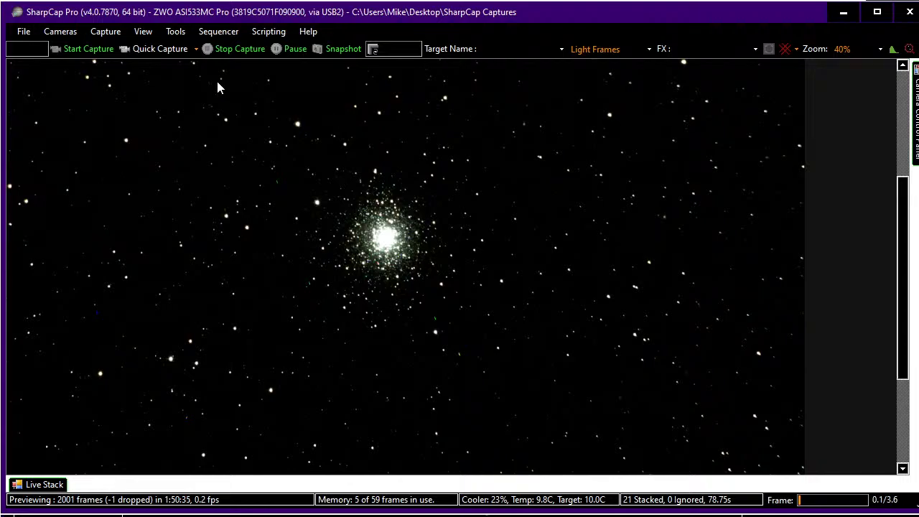
# Select the Hercules Globular Cluster M 13 in Stellarium as the telescope's next target and return to SharpCap
pyautogui.hotkey('alt', 'Tab')
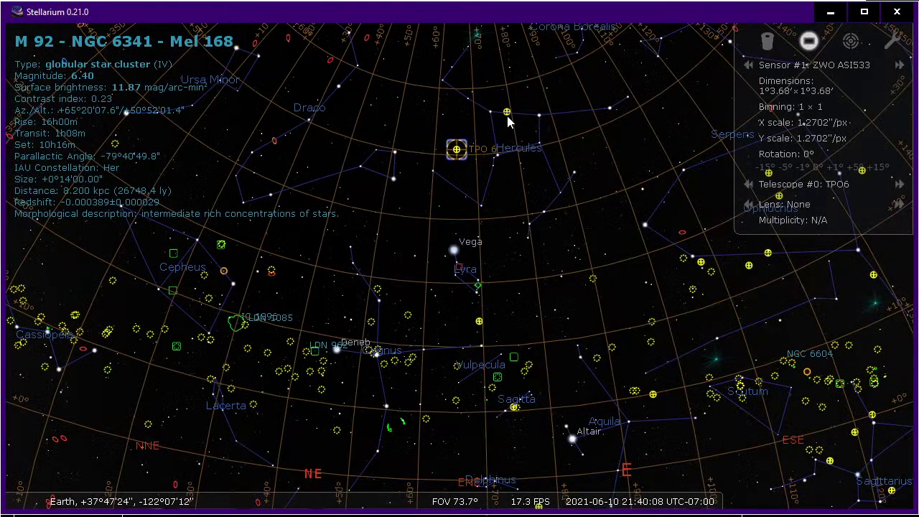
pyautogui.click(507, 113)
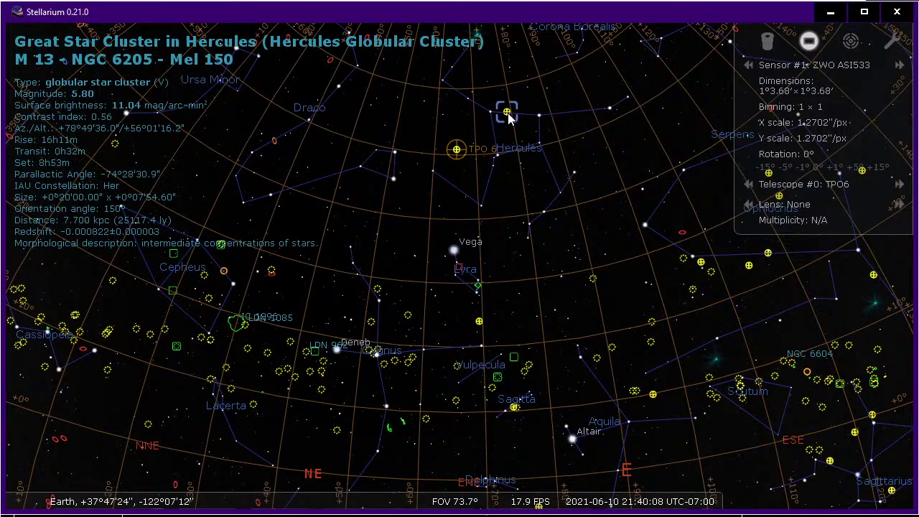
pyautogui.hotkey('alt', 'Tab')
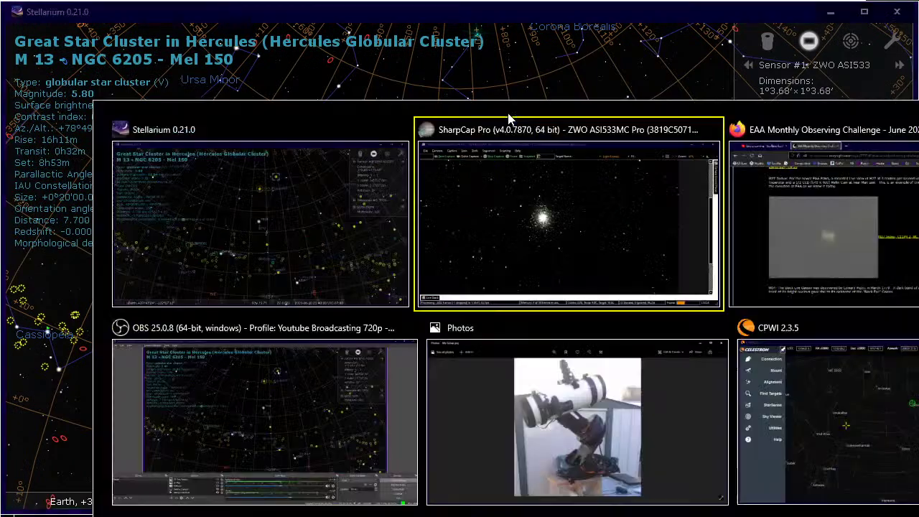
# Clear the live stack for M 13, clearing it again to discard the frames trailed by the telescope's slew
pyautogui.click(31, 486)
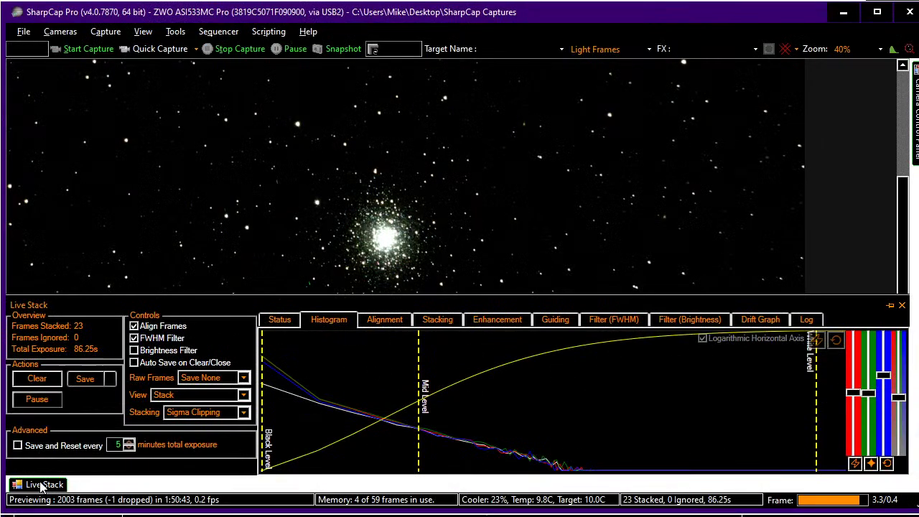
pyautogui.click(49, 386)
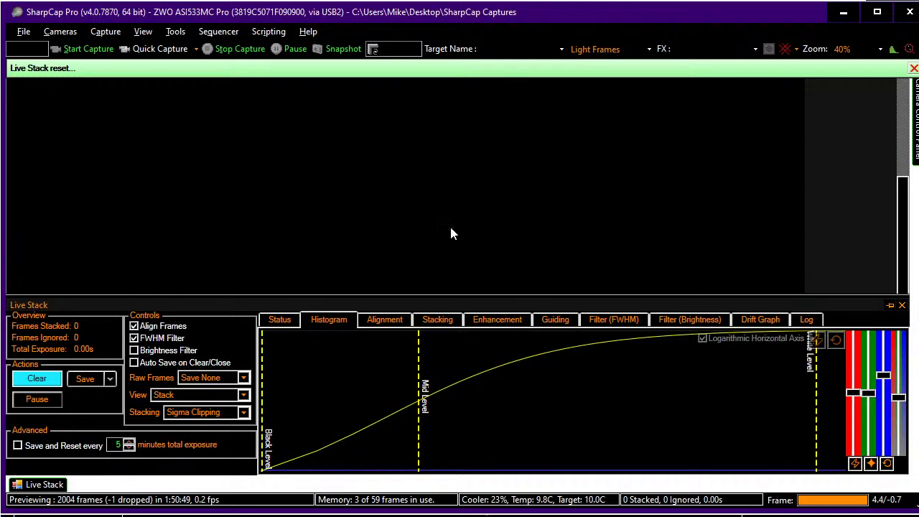
pyautogui.click(679, 199)
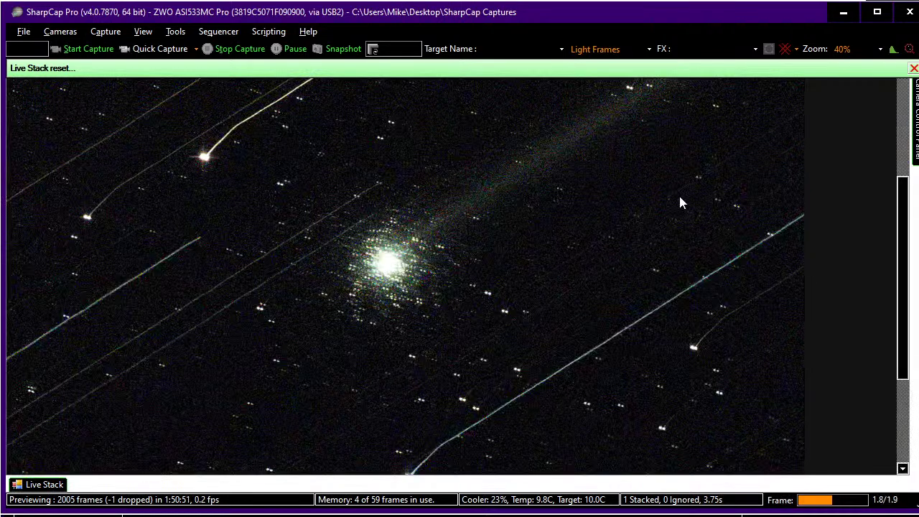
pyautogui.scroll(-1, 680, 198)
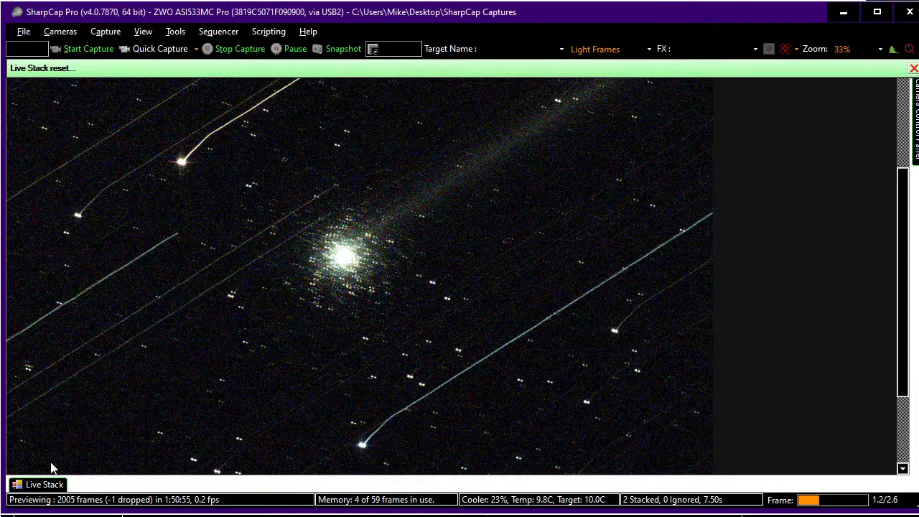
pyautogui.click(54, 486)
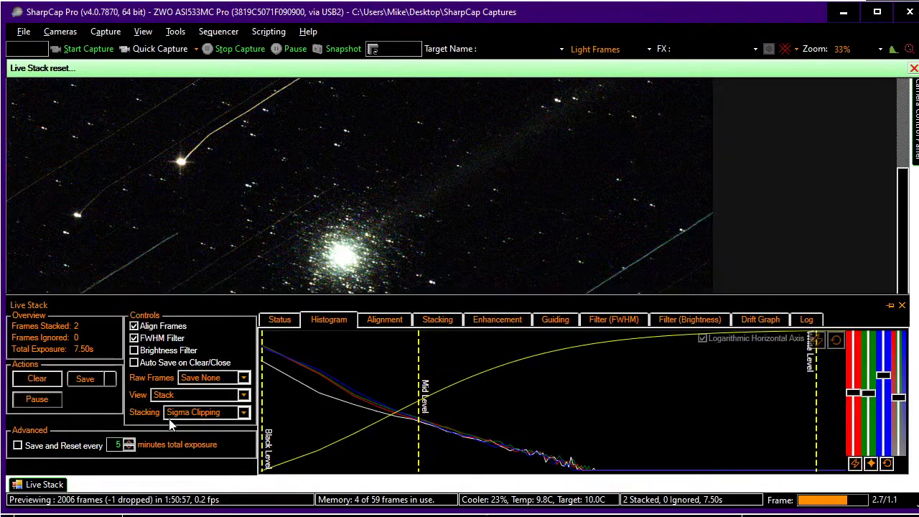
pyautogui.click(37, 379)
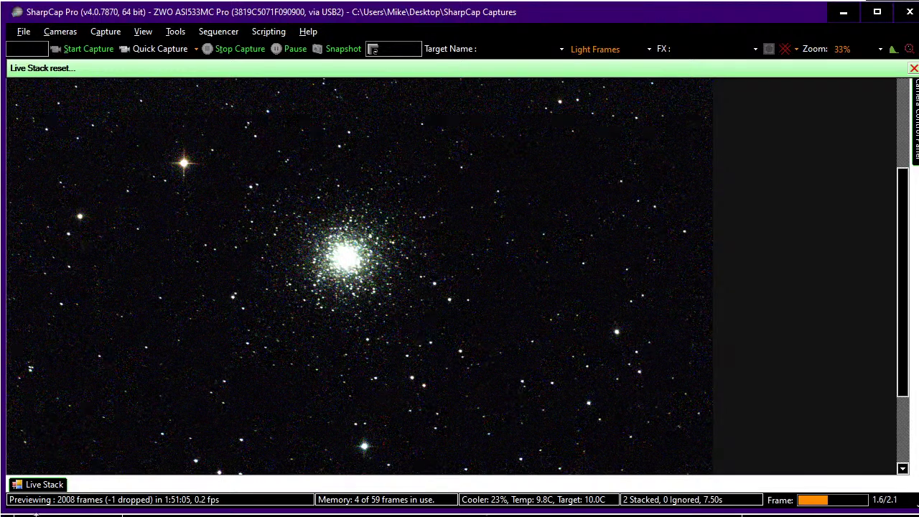
# Raise the mid level of the M 13 stack's histogram, ease it back slightly, and inspect the cluster at 40% zoom
pyautogui.moveTo(59, 486)
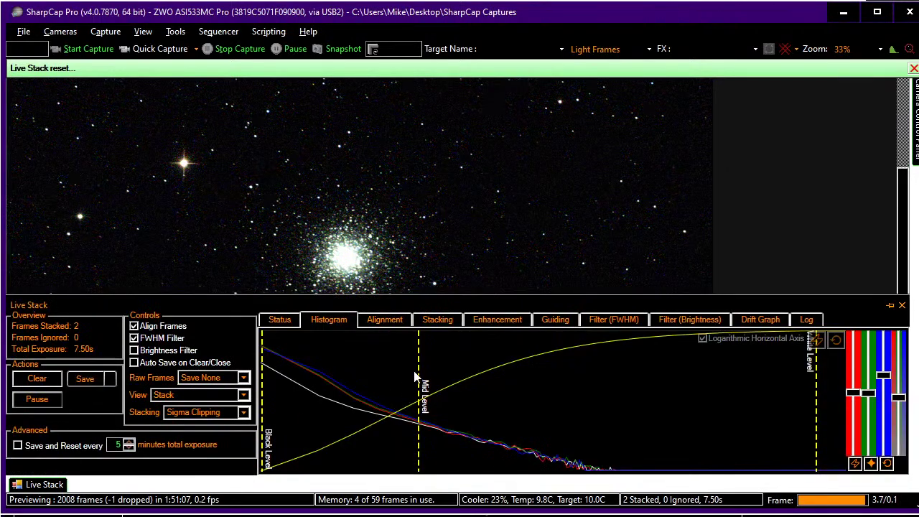
pyautogui.moveTo(419, 380); pyautogui.dragTo(499, 376)
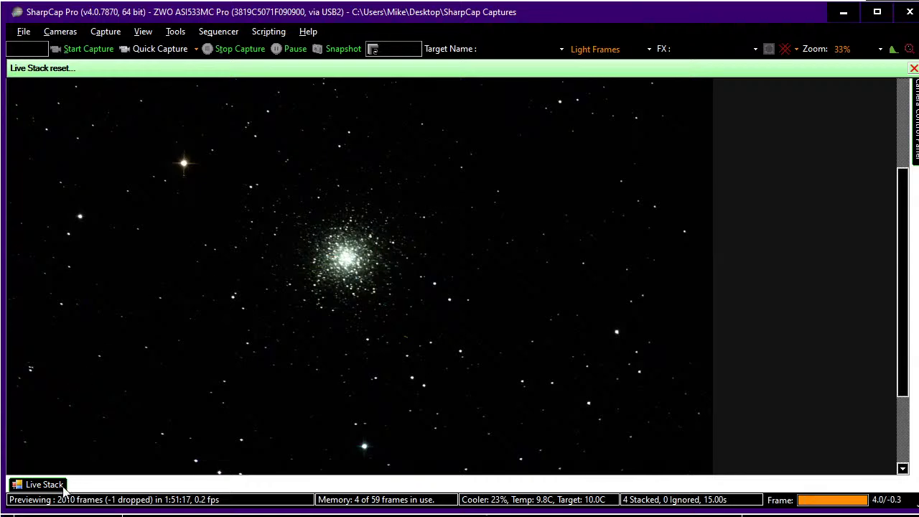
pyautogui.moveTo(68, 486)
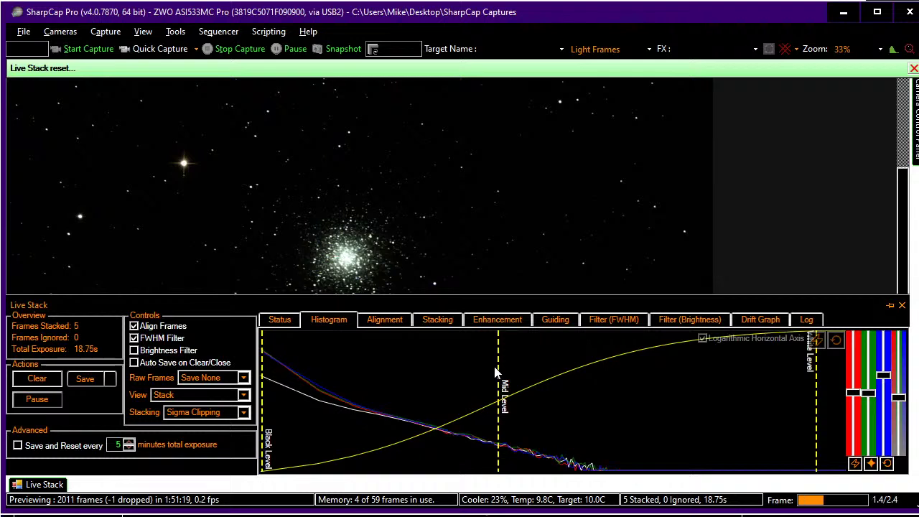
pyautogui.moveTo(500, 357); pyautogui.dragTo(461, 358)
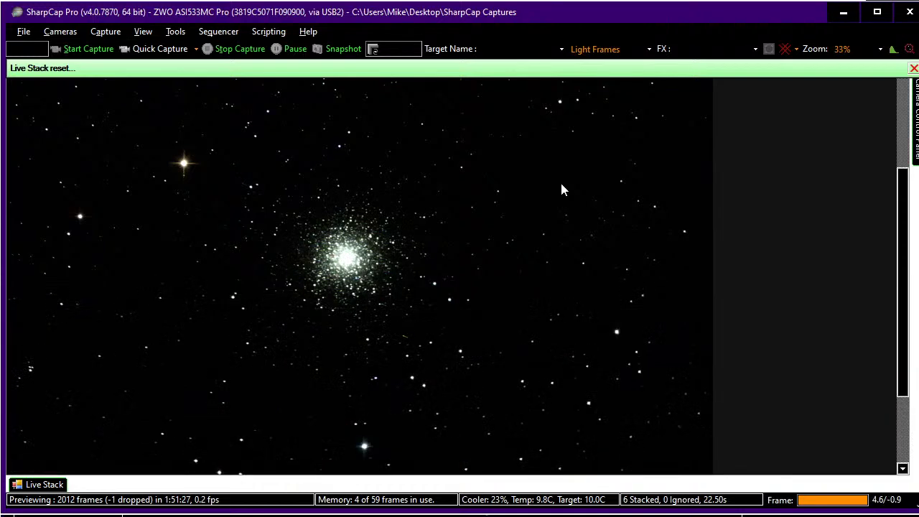
pyautogui.scroll(-1, 562, 189)
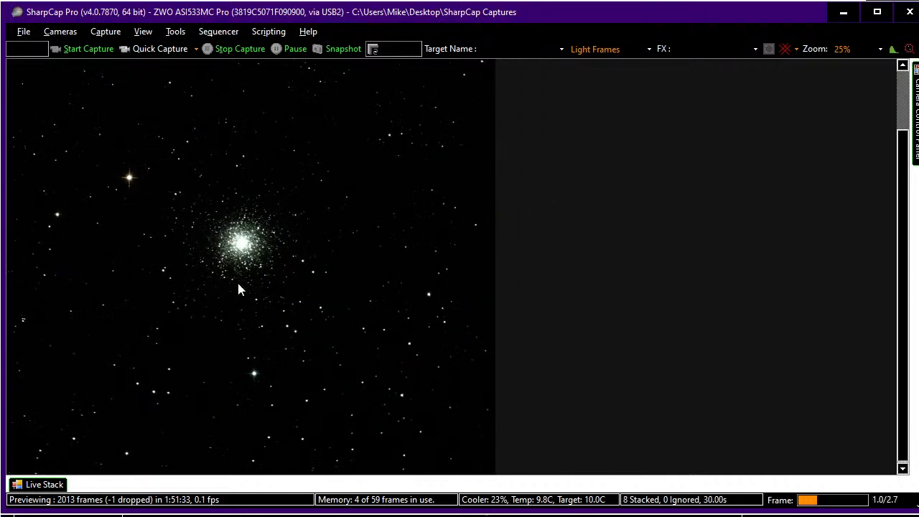
pyautogui.scroll(1, 239, 289)
pyautogui.scroll(1, 373, 170)
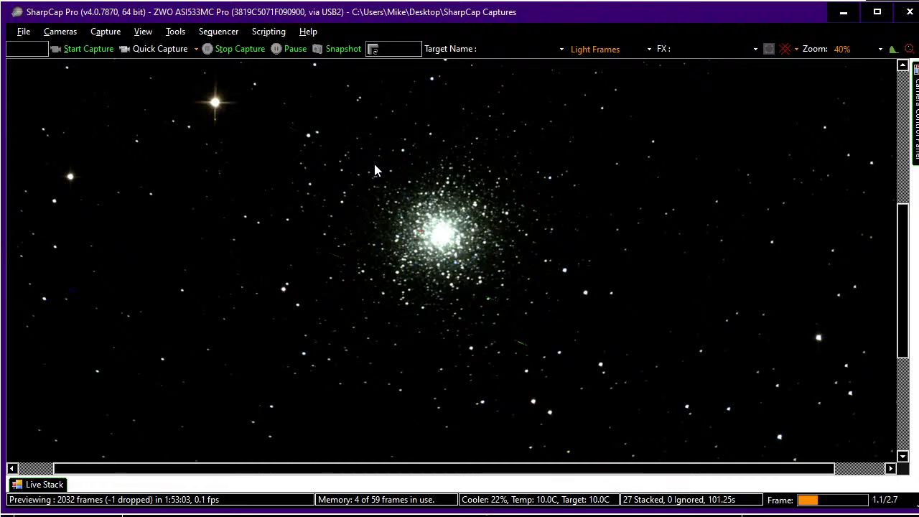
# Survey the sky around Hercules and Ursa Major in Stellarium and select the Owl Nebula M 97 as the telescope's next target
pyautogui.hotkey('alt', 'Tab')
pyautogui.scroll(-5, 487, 160)
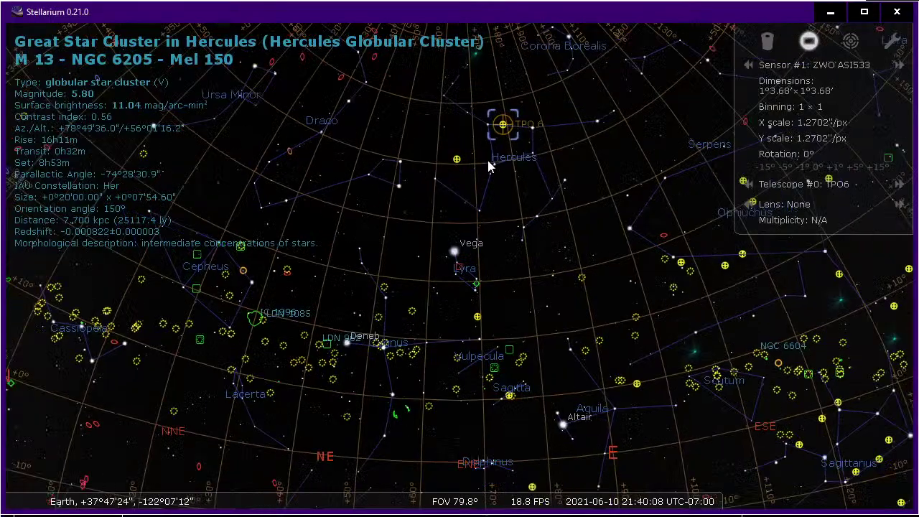
pyautogui.scroll(2, 506, 200)
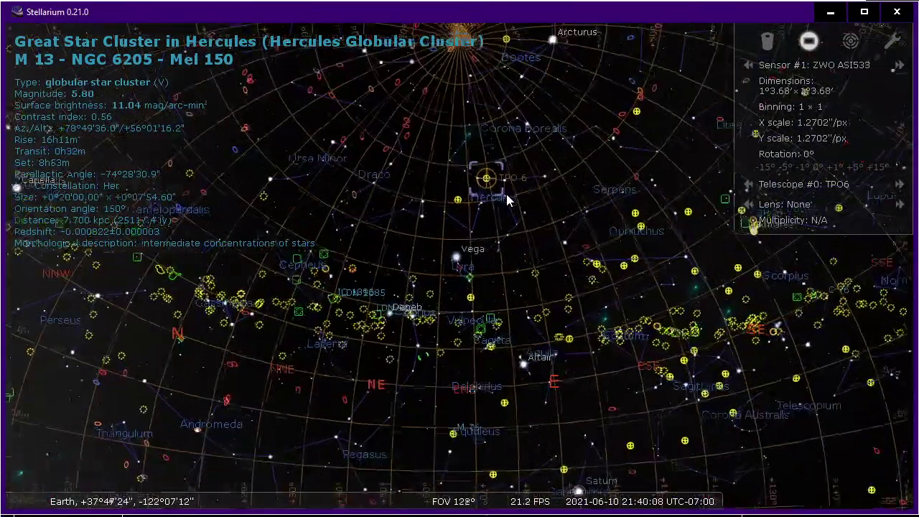
pyautogui.moveTo(499, 203); pyautogui.dragTo(454, 437)
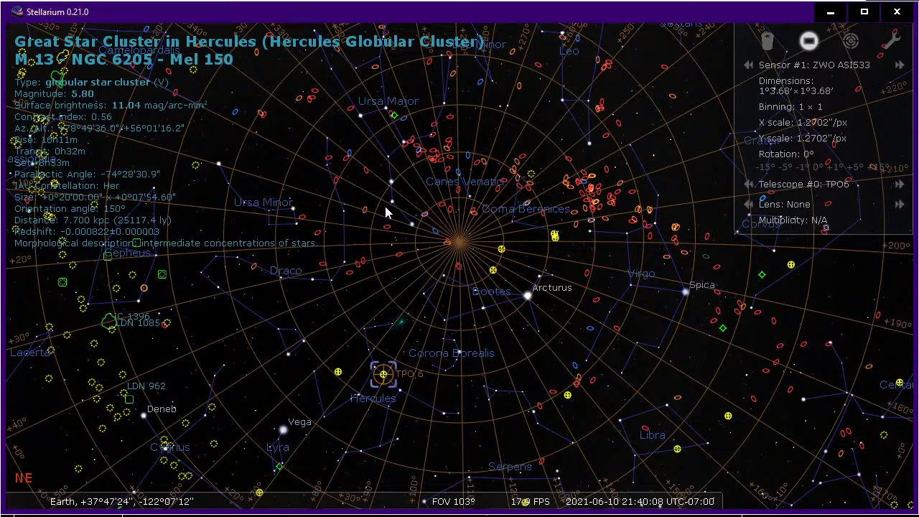
pyautogui.hotkey('alt', 'Tab')
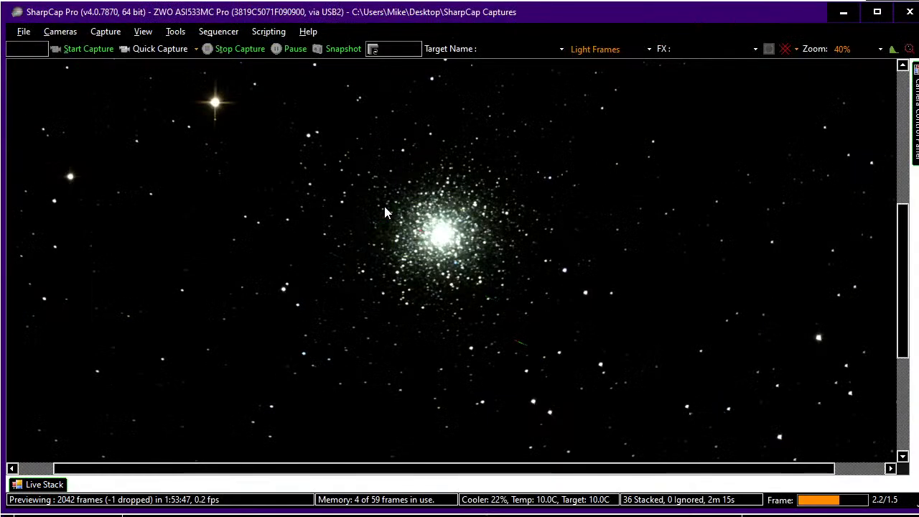
pyautogui.hotkey('alt', 'Tab')
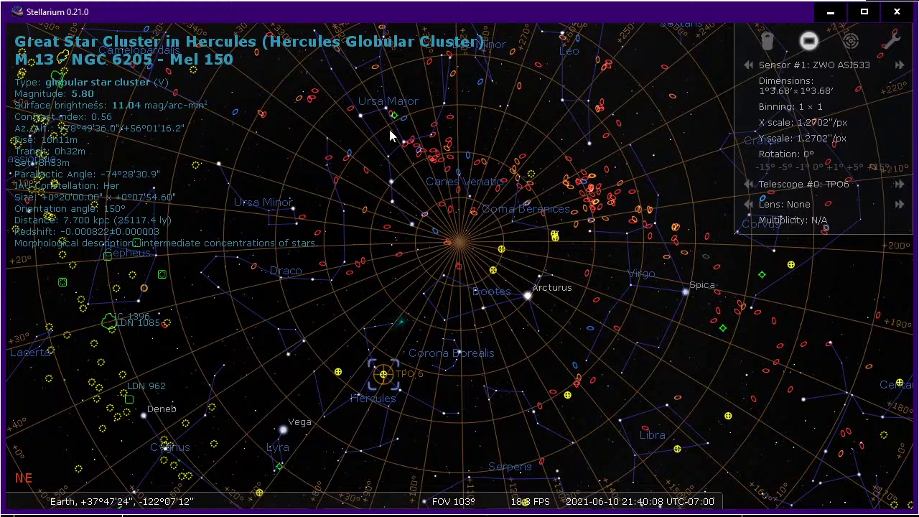
pyautogui.click(395, 117)
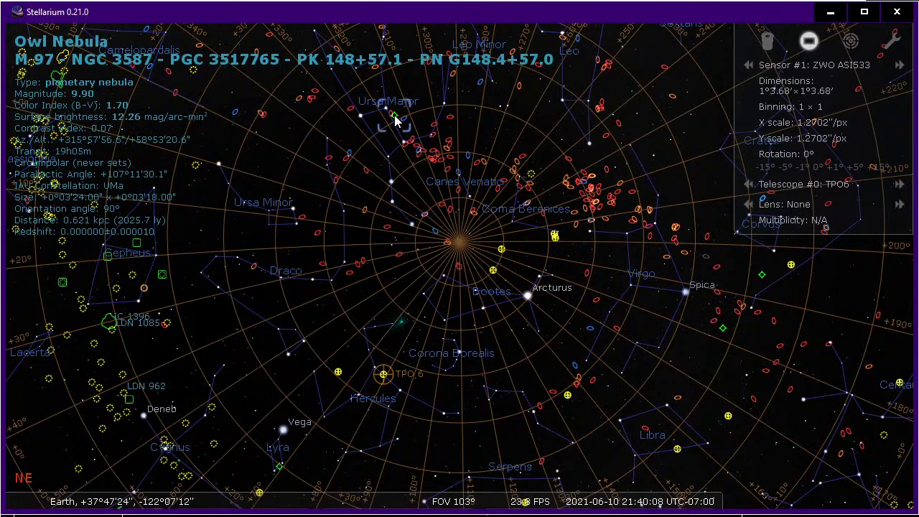
# Run the Next Target 533.scs sequence in SharpCap, close its progress window, and view the live frame at 20% zoom
pyautogui.hotkey('alt', 'Tab')
pyautogui.click(217, 32)
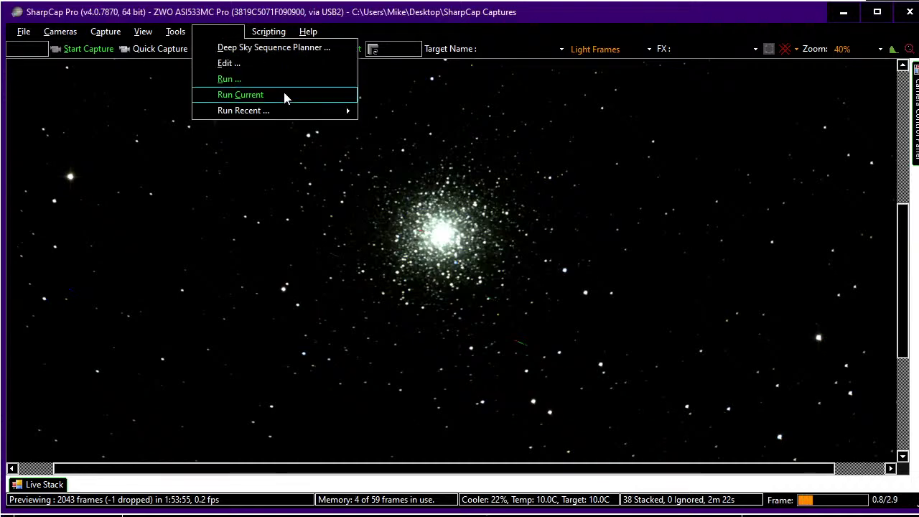
pyautogui.moveTo(345, 114)
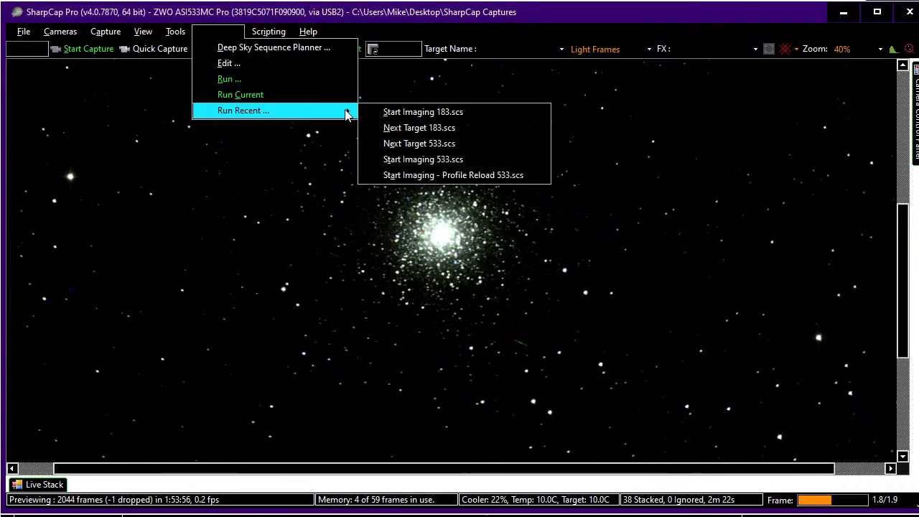
pyautogui.click(429, 146)
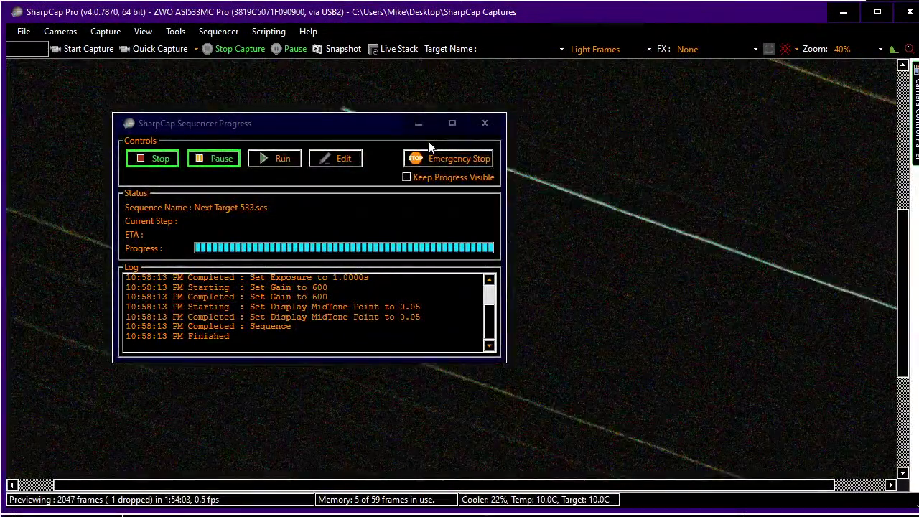
pyautogui.click(485, 124)
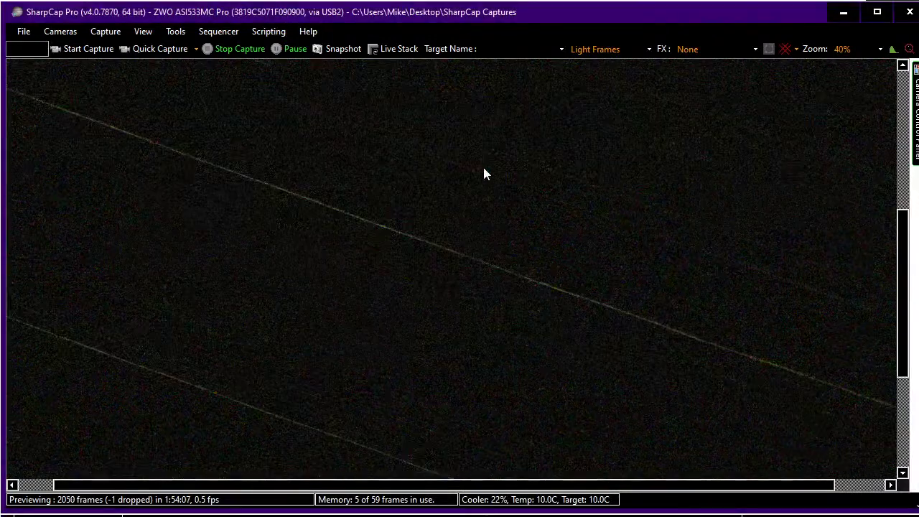
pyautogui.scroll(-2, 483, 173)
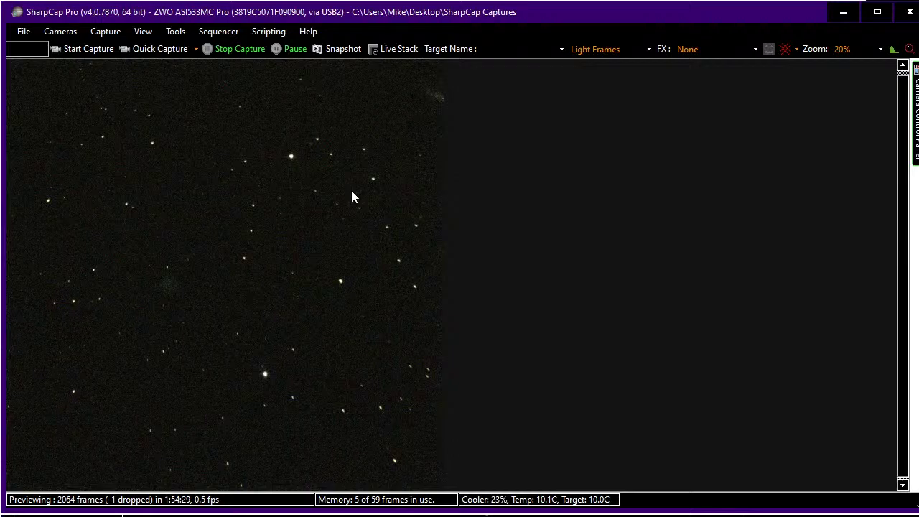
# Center M 97 in Stellarium and compare the camera's sensor frame with the position of neighbouring galaxy M 108
pyautogui.hotkey('alt', 'Tab')
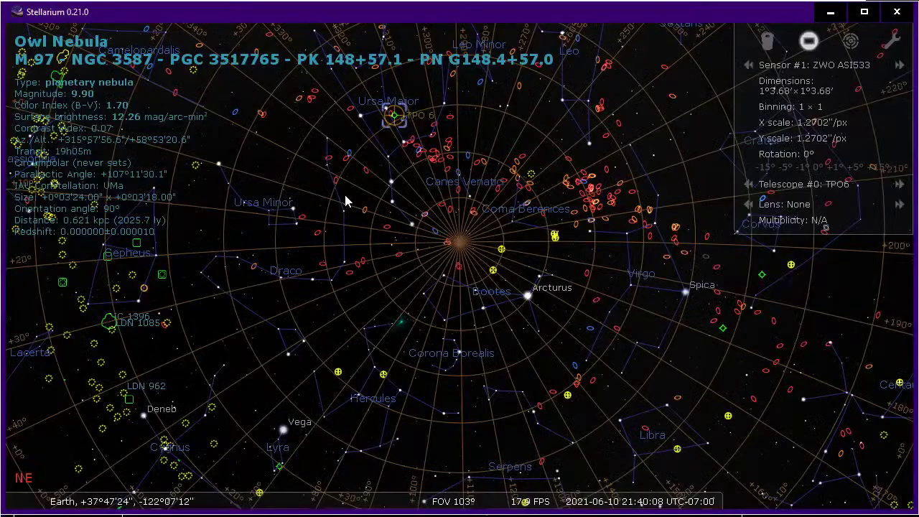
pyautogui.press('/')
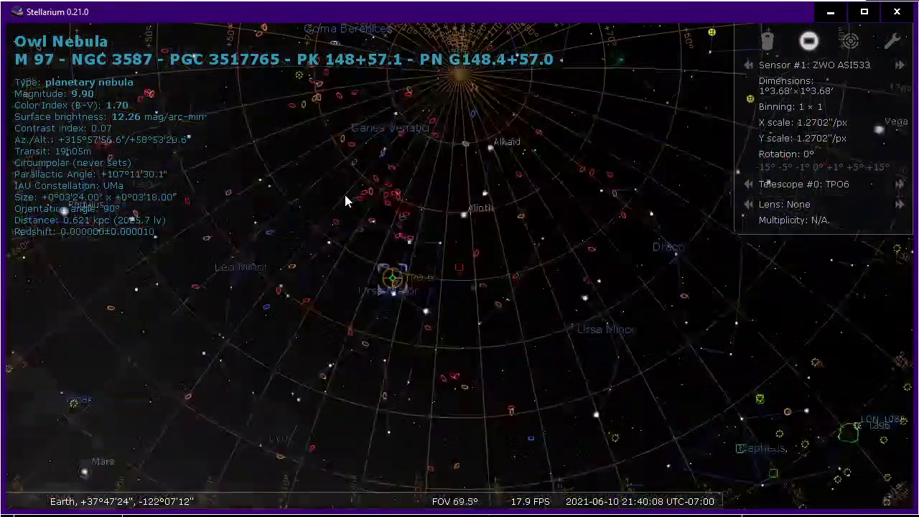
pyautogui.press('/')
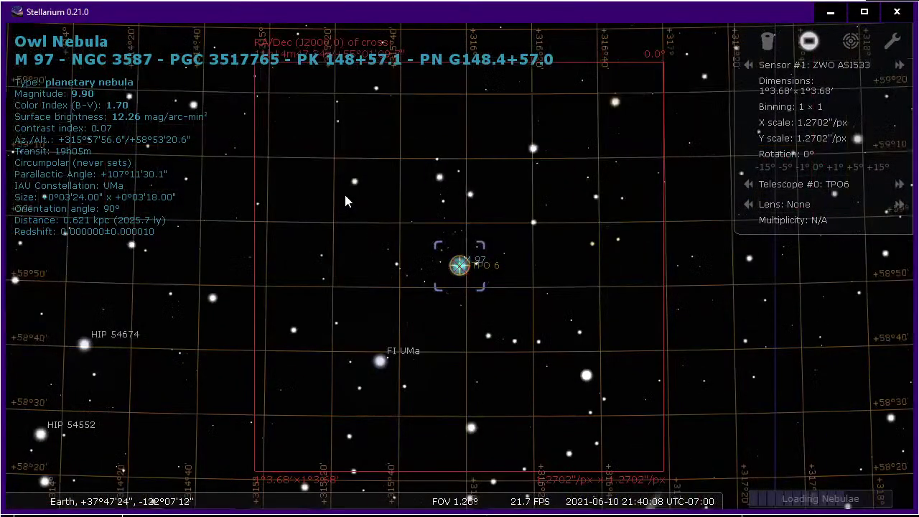
pyautogui.scroll(-2, 560, 395)
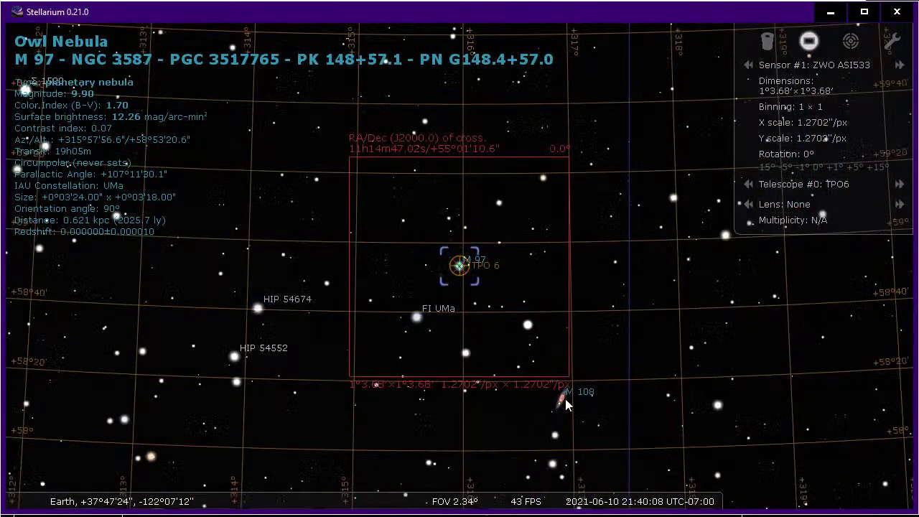
# Run the Start Imaging 533.scs sequence in SharpCap to begin live stacking the M 97 field
pyautogui.hotkey('alt', 'Tab')
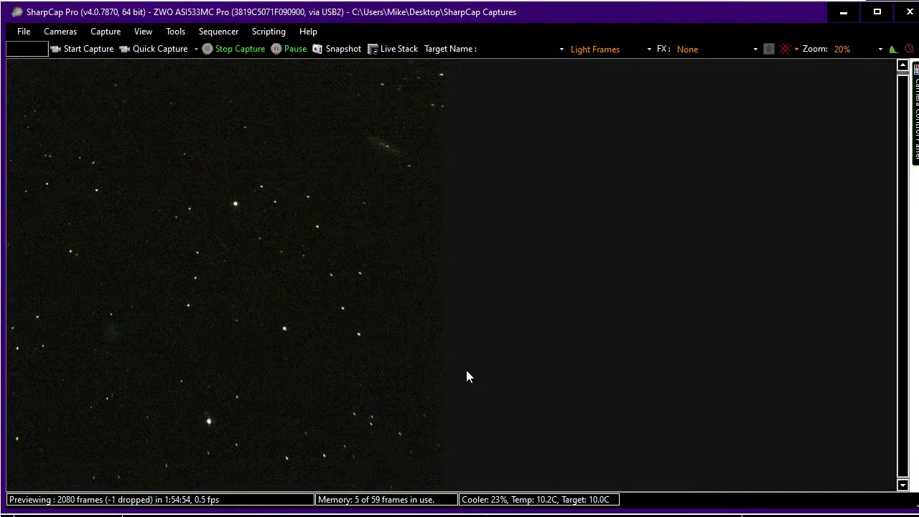
pyautogui.click(224, 35)
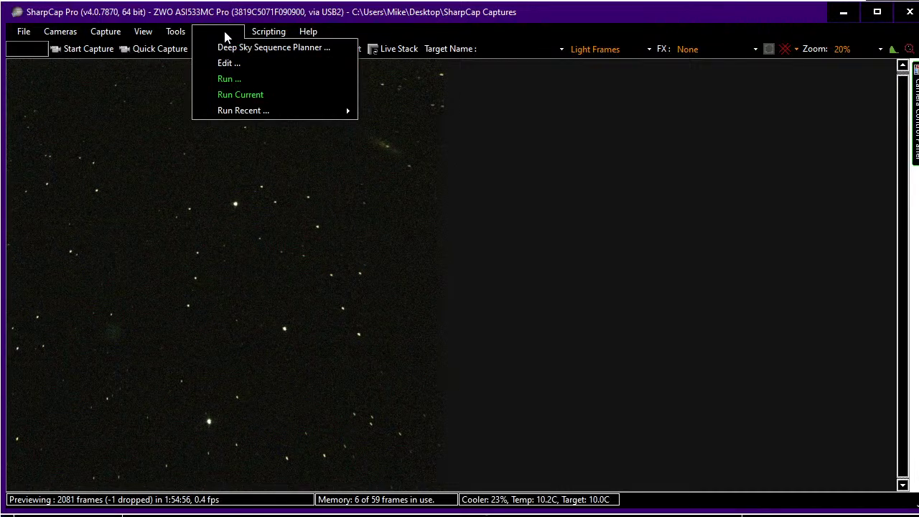
pyautogui.click(287, 110)
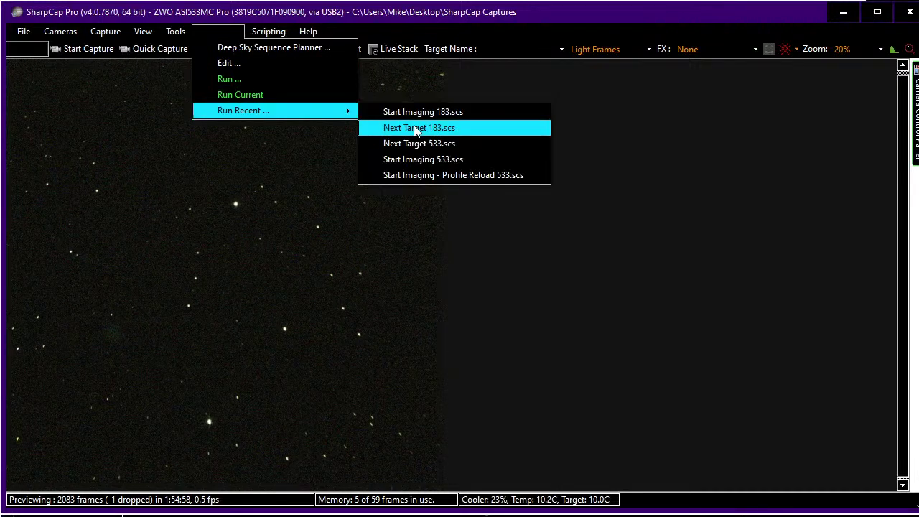
pyautogui.click(424, 159)
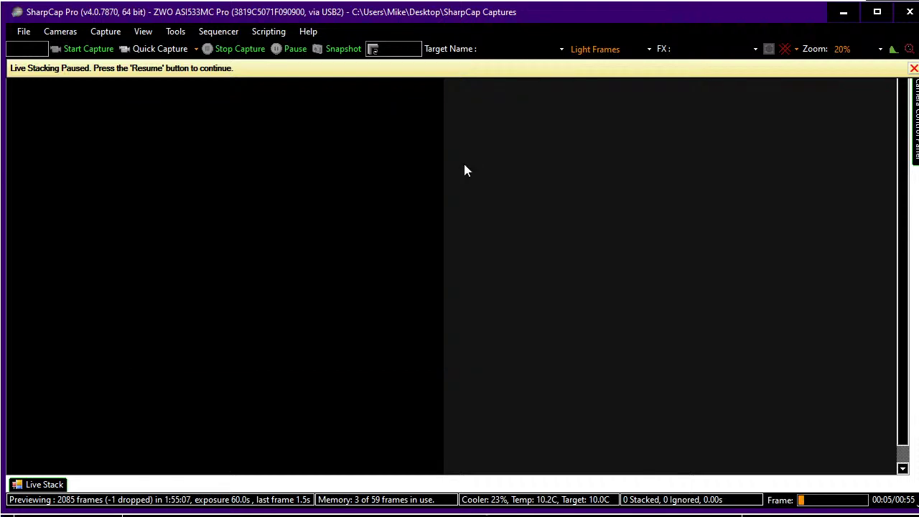
# Check in Stellarium how M 97 and M 108 fit together inside the sensor frame, and locate the pair within Ursa Major
pyautogui.hotkey('alt', 'Tab')
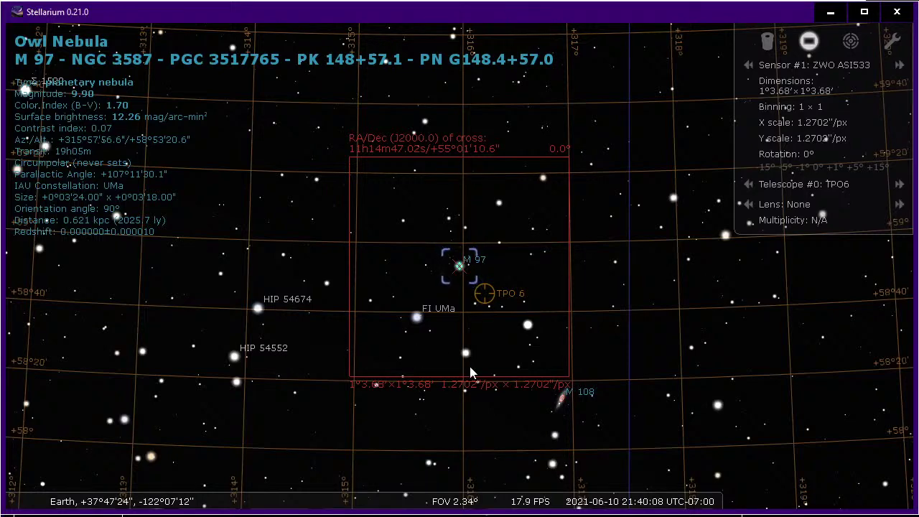
pyautogui.moveTo(506, 359); pyautogui.dragTo(462, 297)
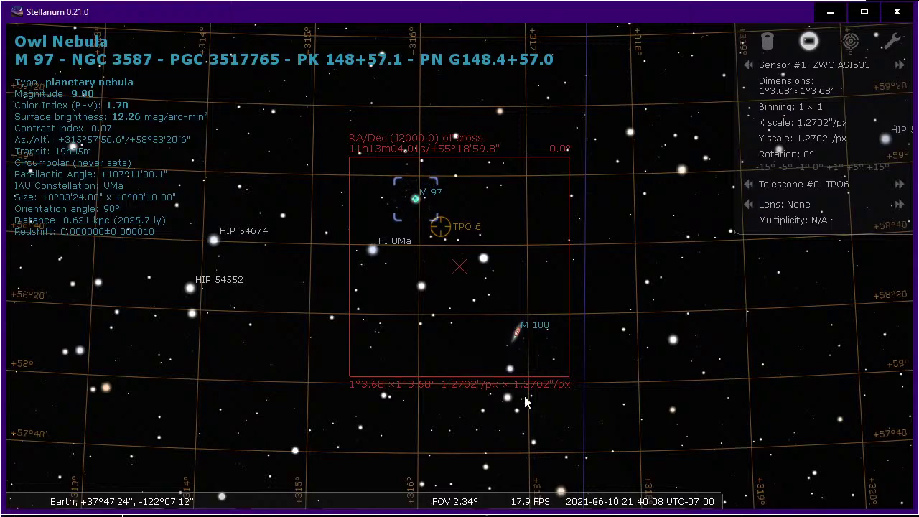
pyautogui.hotkey('alt', 'Tab')
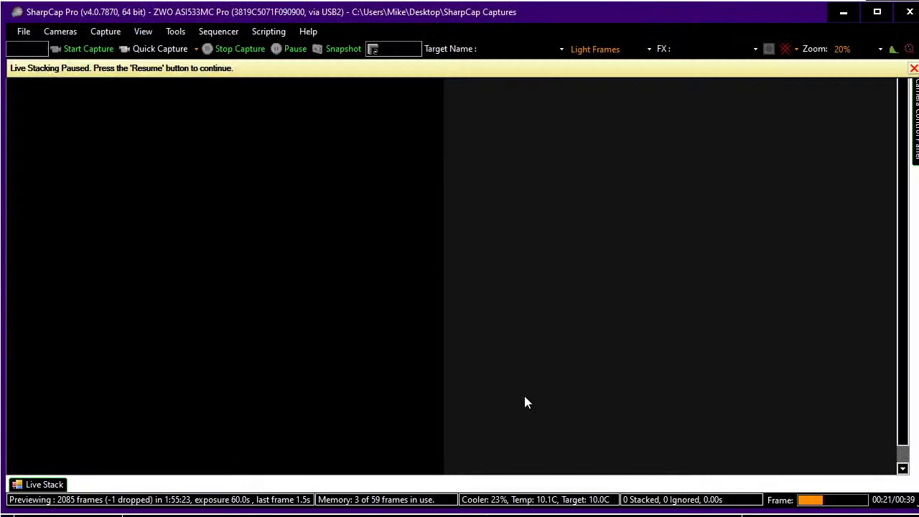
pyautogui.hotkey('alt', 'Tab')
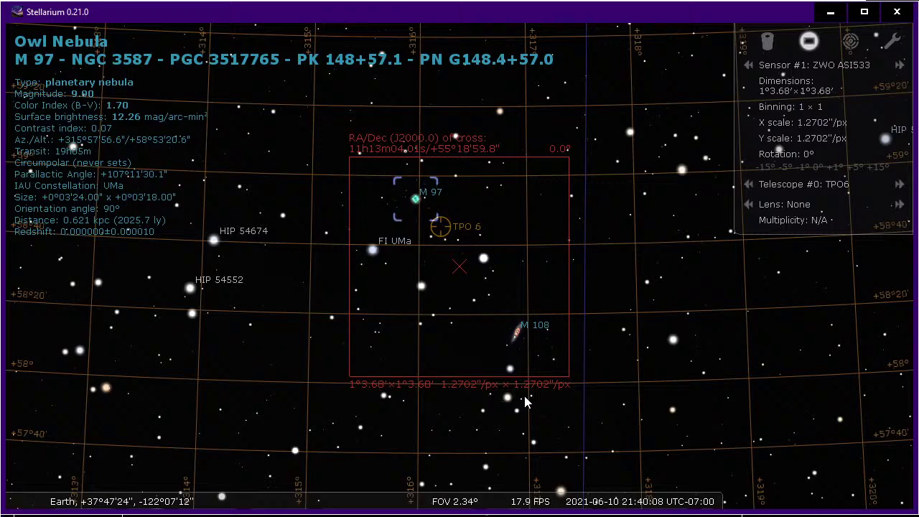
pyautogui.scroll(-5, 524, 402)
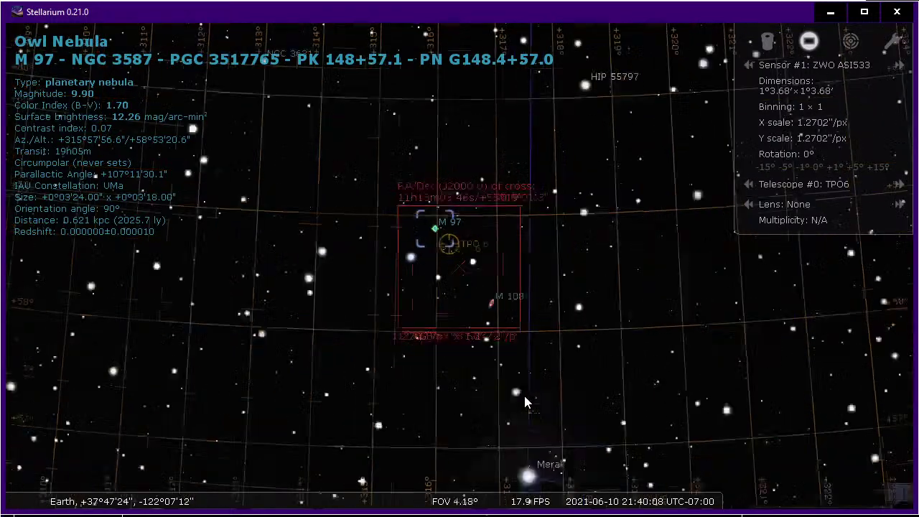
pyautogui.scroll(-3, 524, 398)
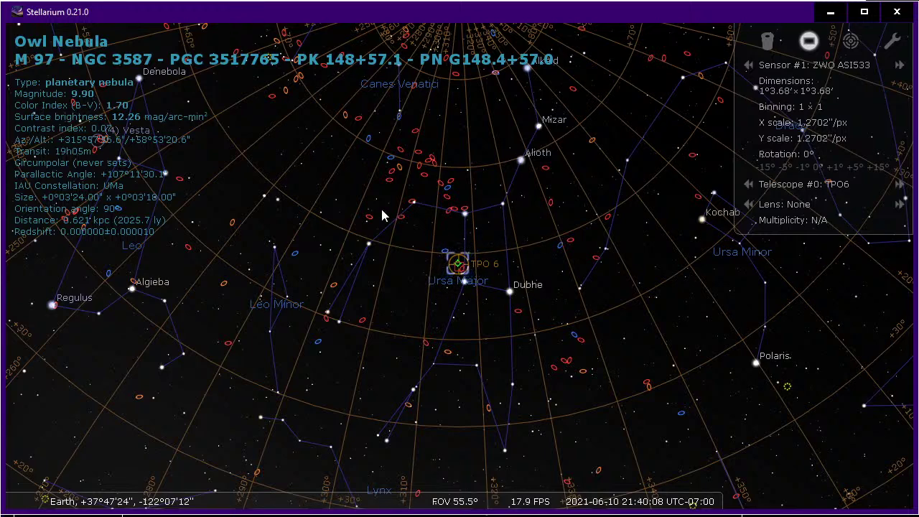
# Stretch the M 97 stack in SharpCap by raising the histogram's mid level, moving the black level to the peak, and easing the mid level back
pyautogui.hotkey('alt', 'Tab')
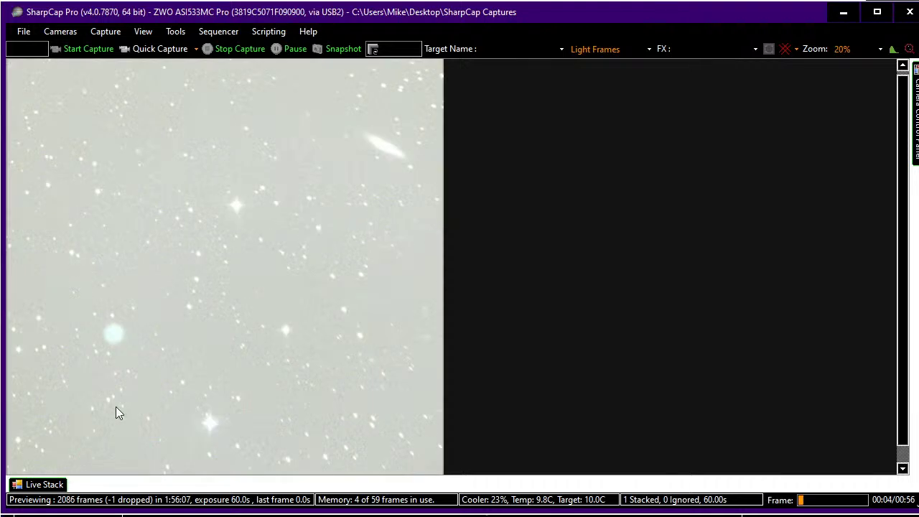
pyautogui.click(43, 484)
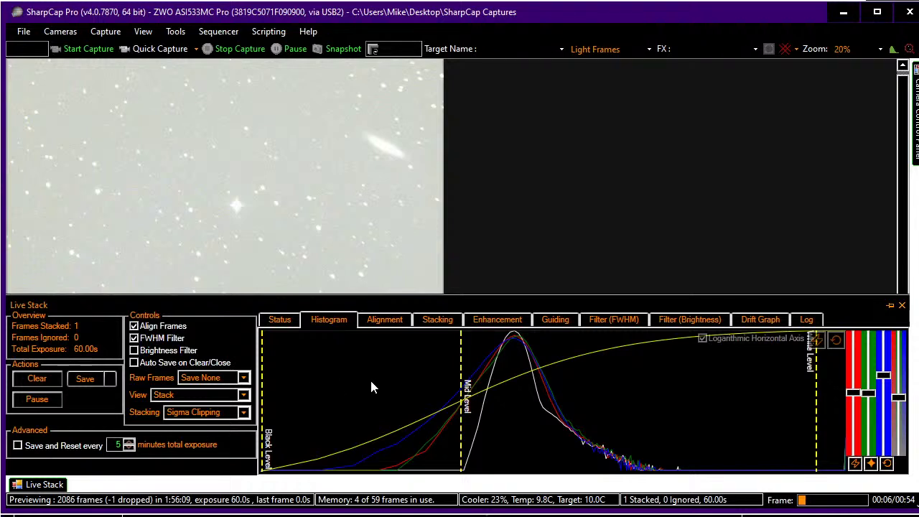
pyautogui.moveTo(463, 362); pyautogui.dragTo(635, 366)
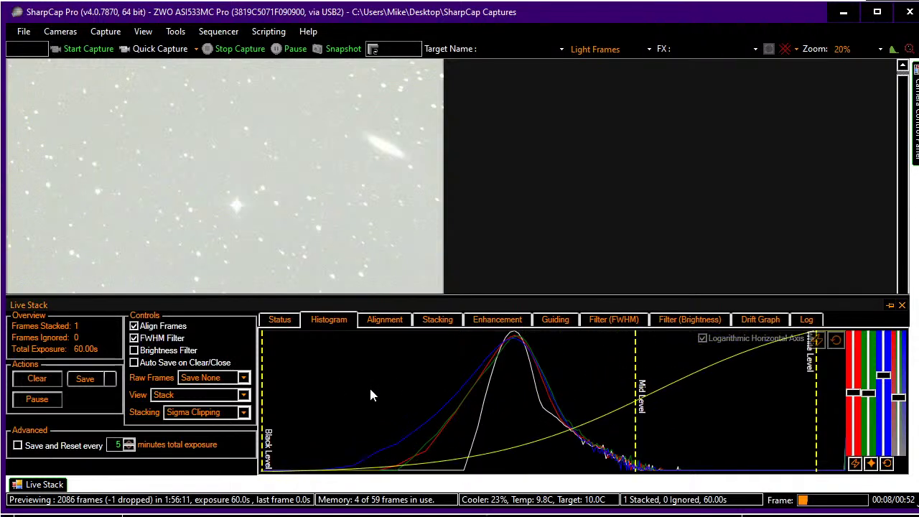
pyautogui.moveTo(265, 366); pyautogui.dragTo(514, 342)
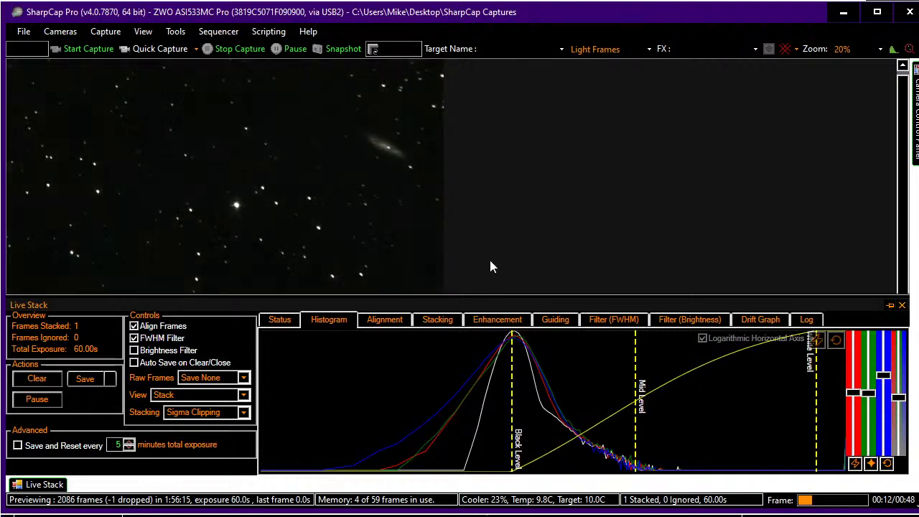
pyautogui.moveTo(635, 359); pyautogui.dragTo(577, 357)
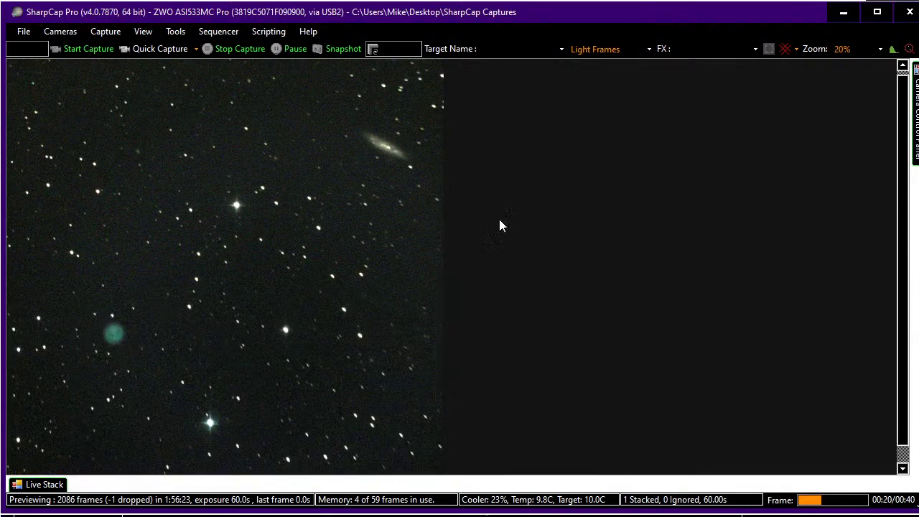
# Inspect M 97 and M 108 in the live stack at 33% zoom, glancing back at Stellarium's sky map
pyautogui.scroll(1, 429, 300)
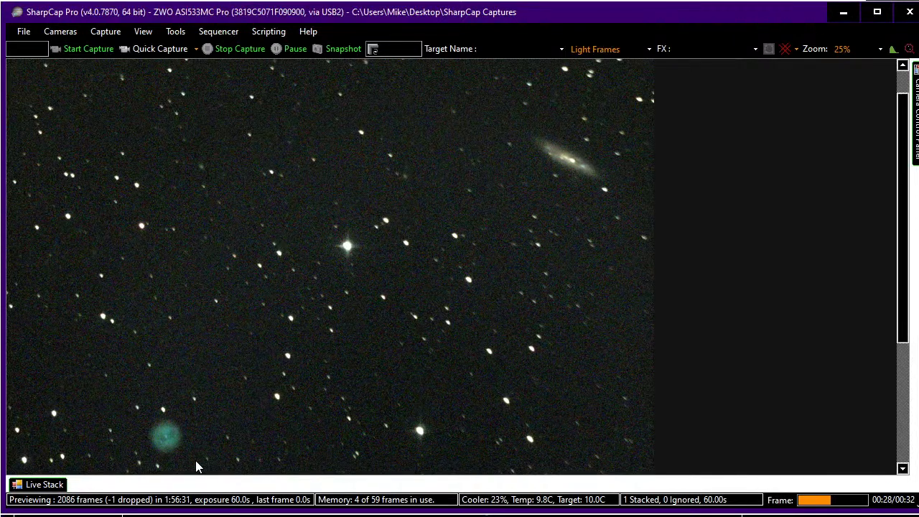
pyautogui.scroll(1, 196, 461)
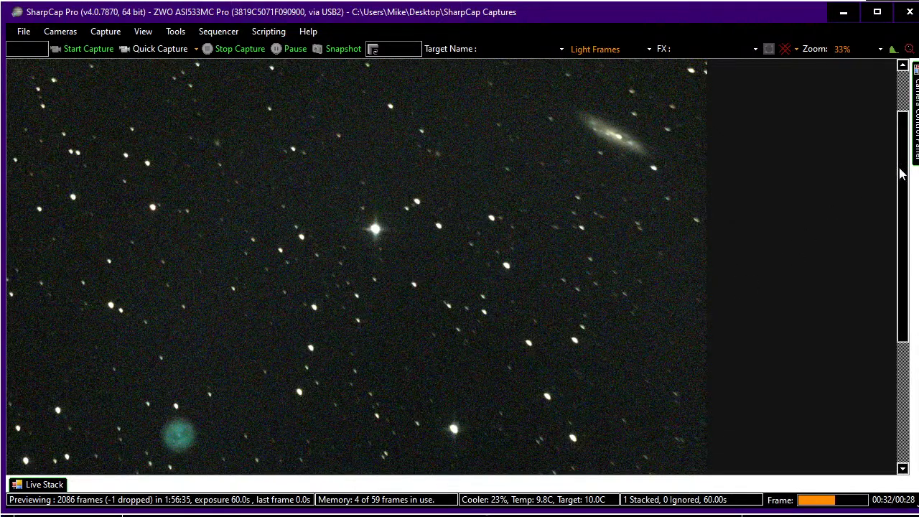
pyautogui.scroll(-1, 907, 179)
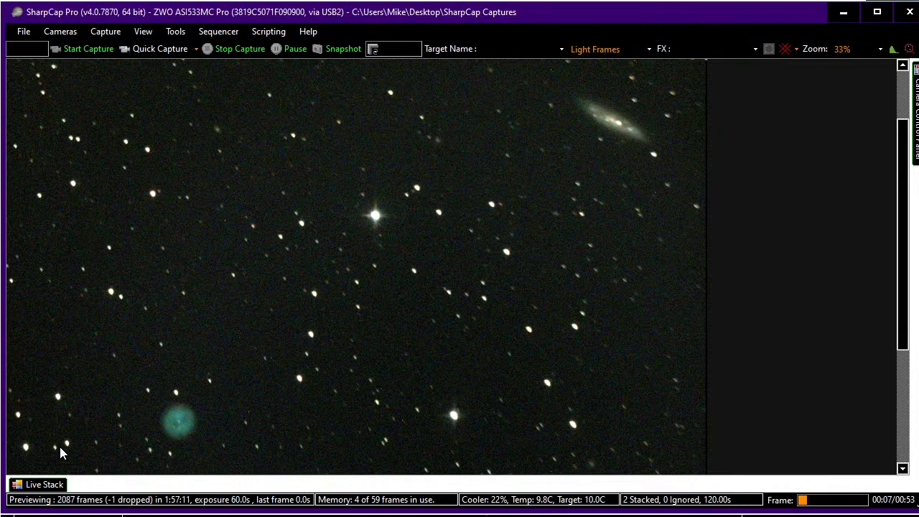
pyautogui.hotkey('alt', 'Tab')
pyautogui.moveTo(34, 435)
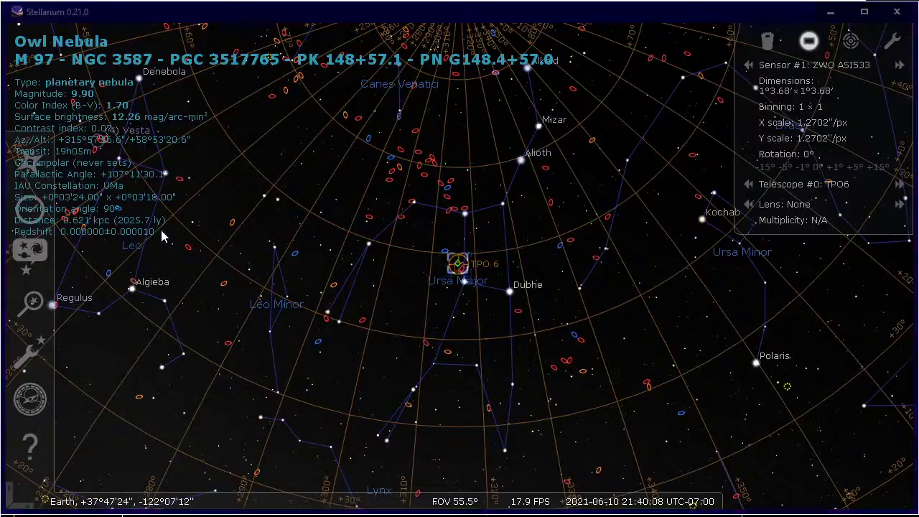
pyautogui.hotkey('alt', 'Tab')
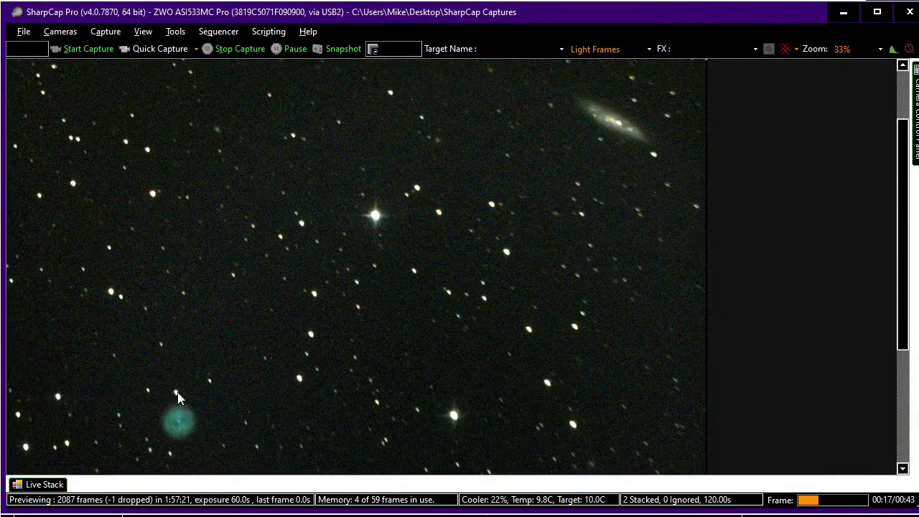
# Switch to Stellarium, frame the M 97 field within the sensor rectangle, and select M 108 to read its details
pyautogui.hotkey('alt', 'Tab')
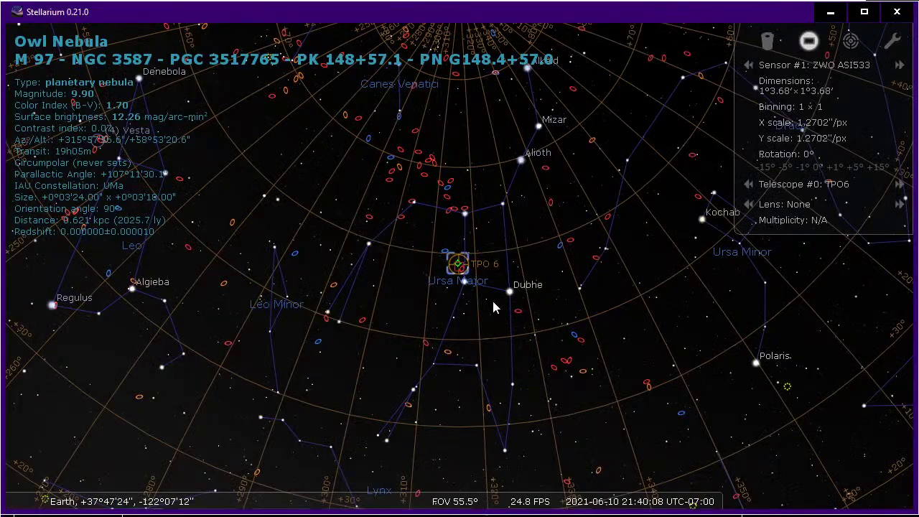
pyautogui.scroll(5, 493, 301)
pyautogui.scroll(5, 492, 305)
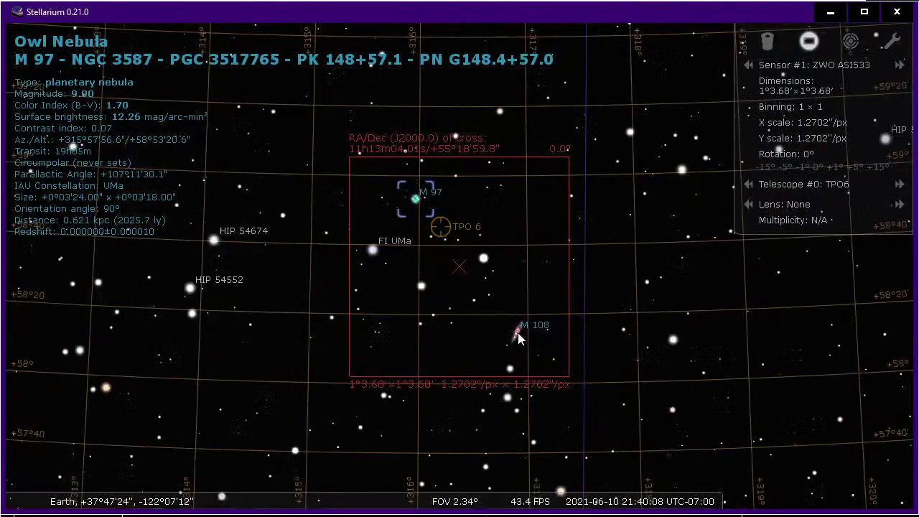
pyautogui.click(518, 337)
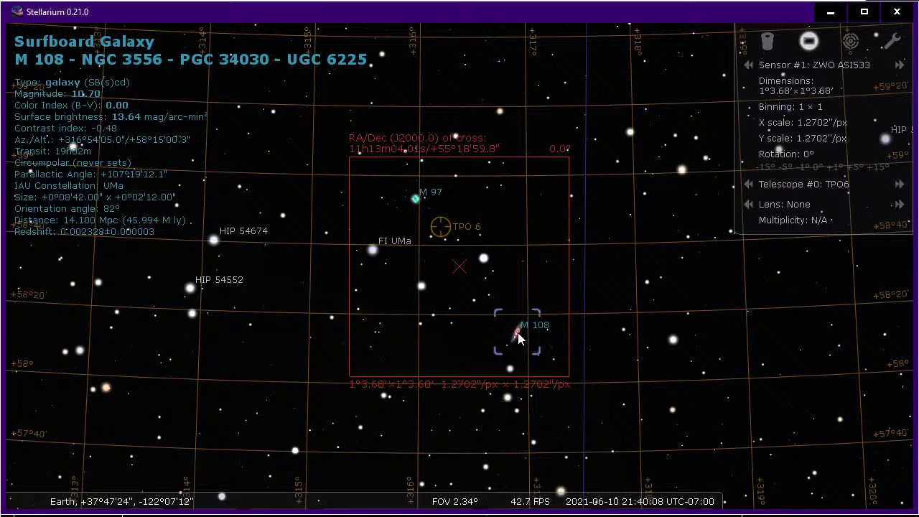
# Return to SharpCap and inspect the live stack at 33% zoom, framing both M 97 and M 108 in view
pyautogui.hotkey('alt', 'Tab')
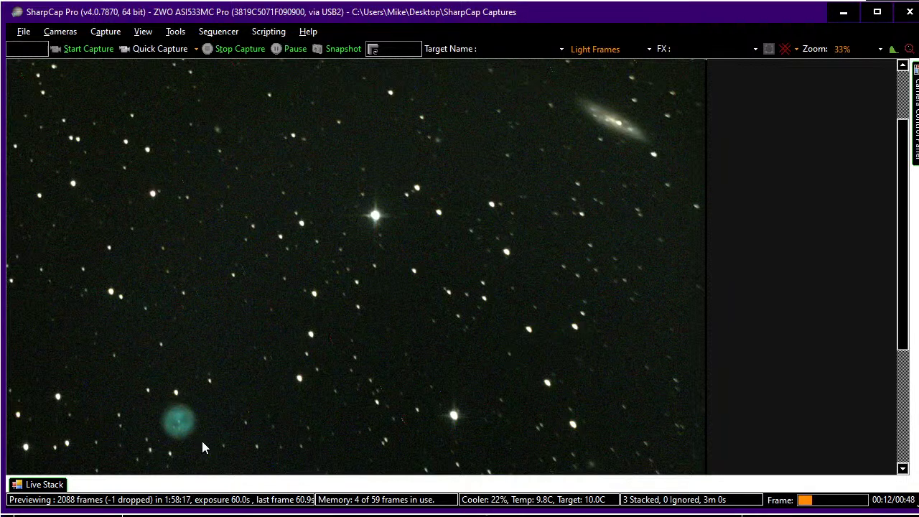
pyautogui.scroll(-3, 201, 441)
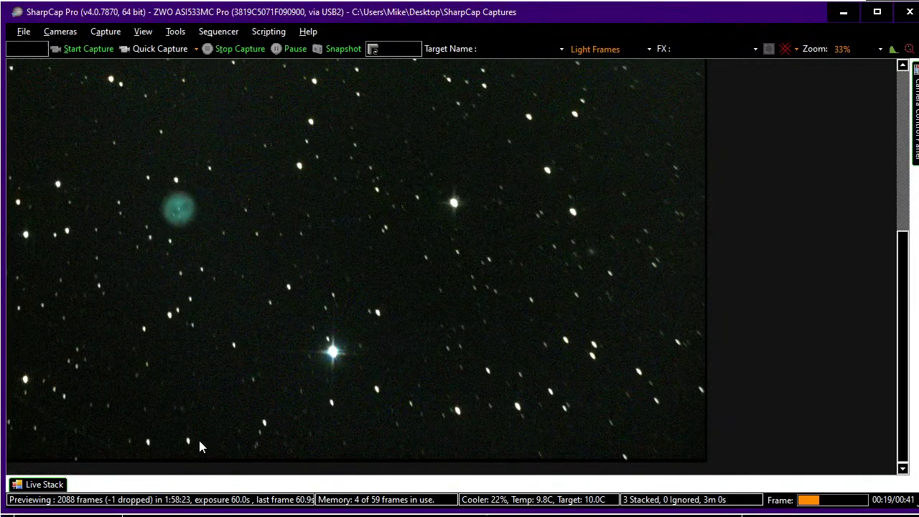
pyautogui.scroll(3, 199, 440)
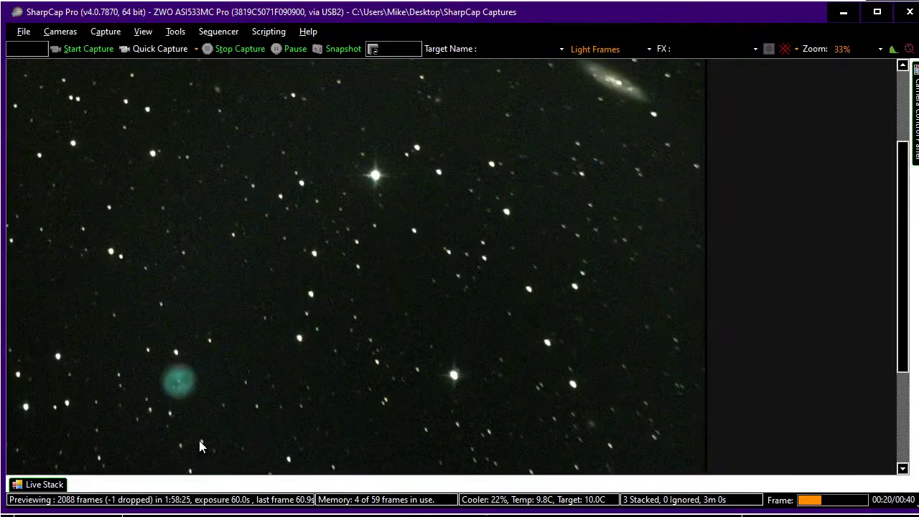
pyautogui.scroll(1, 199, 447)
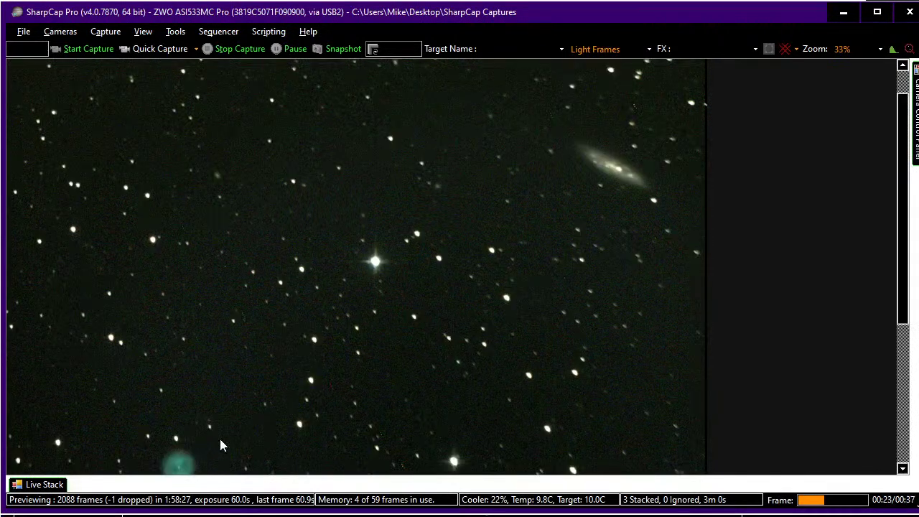
pyautogui.moveTo(906, 236); pyautogui.dragTo(911, 243)
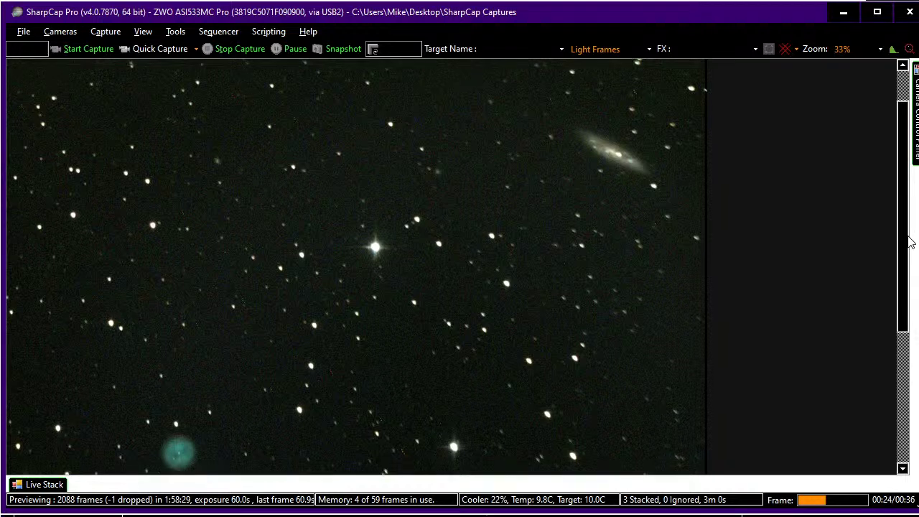
pyautogui.scroll(-1, 540, 237)
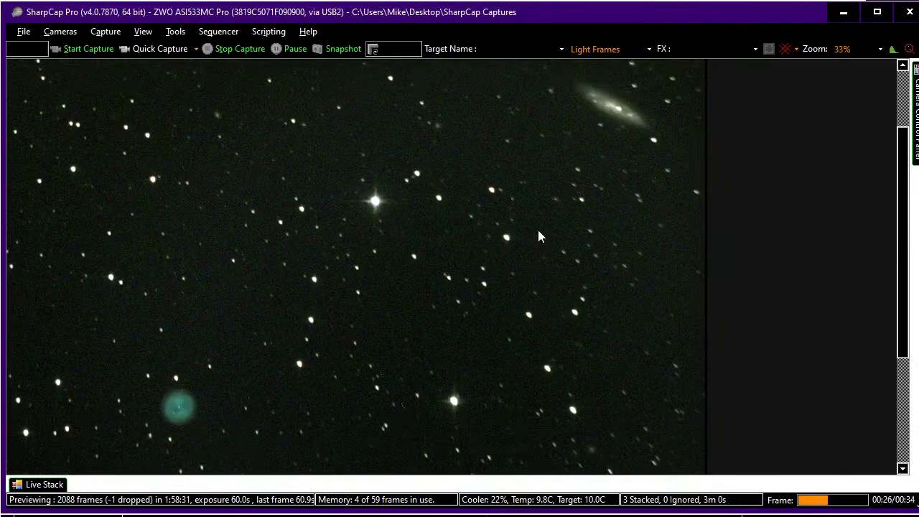
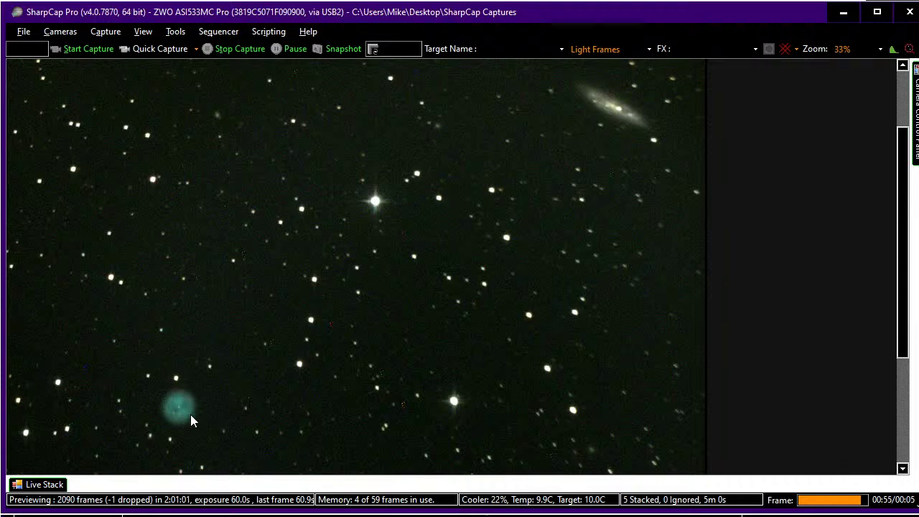
# Brighten the live stack by aligning the histogram's black level with the peak and lowering the mid level toward it
pyautogui.click(40, 485)
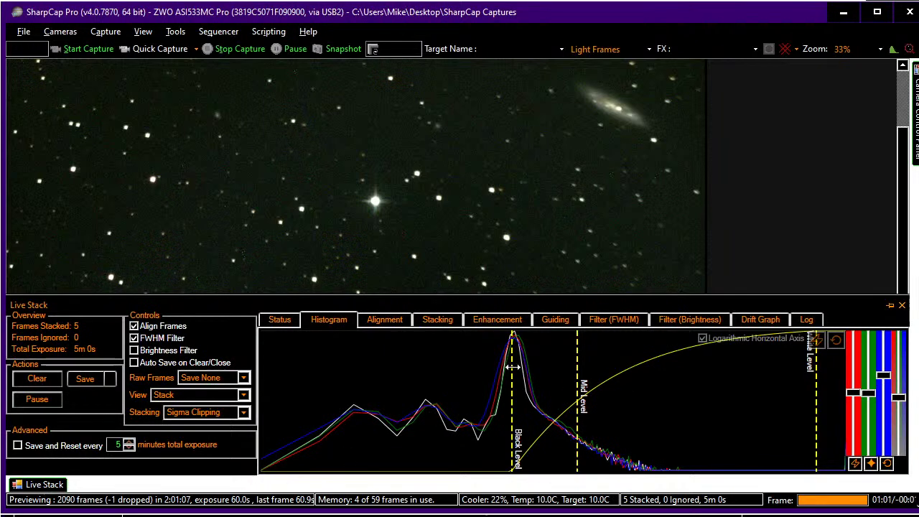
pyautogui.moveTo(517, 367); pyautogui.dragTo(511, 369)
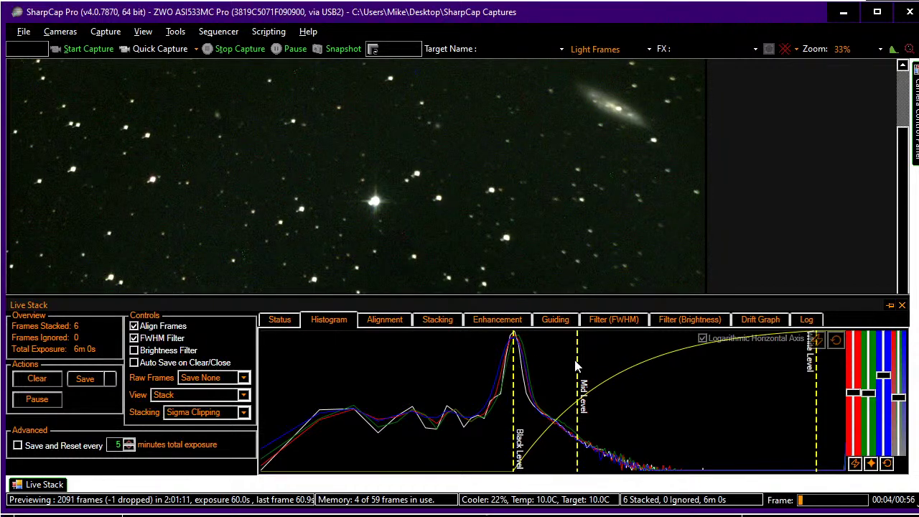
pyautogui.moveTo(577, 363); pyautogui.dragTo(550, 362)
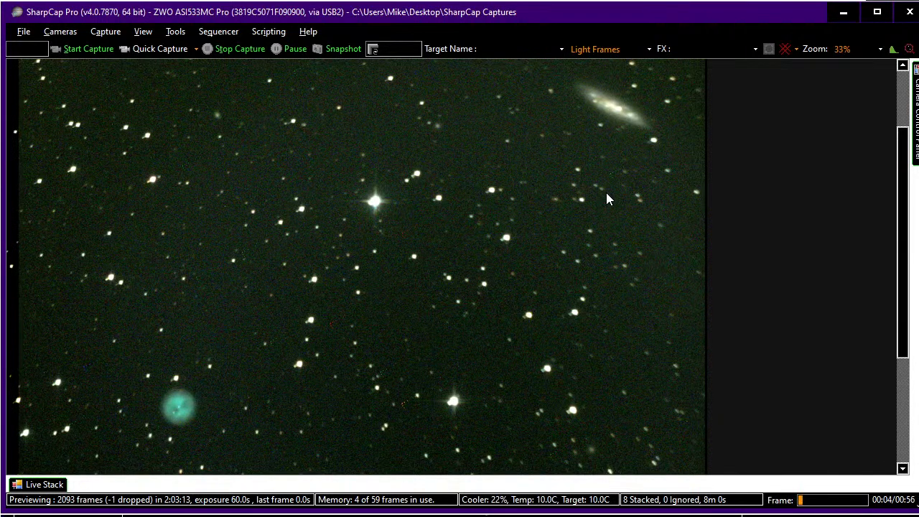
# Check the M 97 and M 108 field in Stellarium and inspect M 97 in SharpCap's live stack at 66% zoom
pyautogui.hotkey('alt', 'Tab')
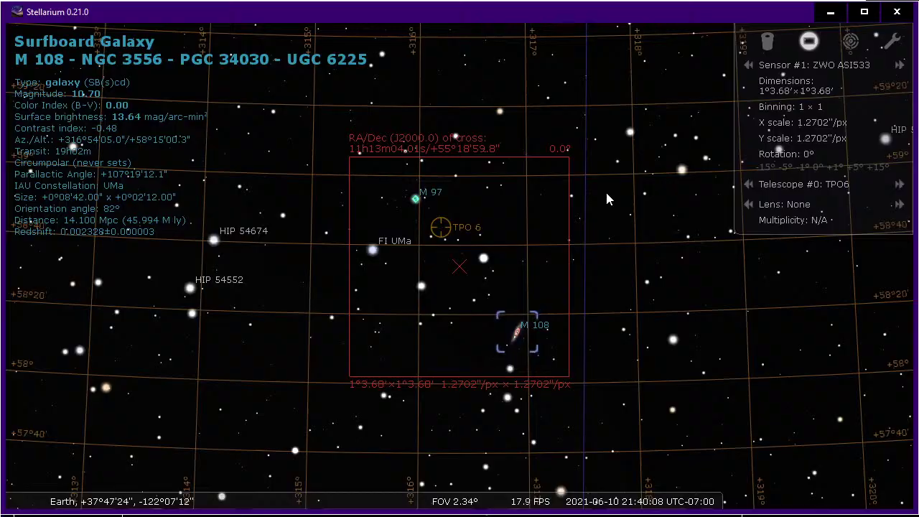
pyautogui.hotkey('alt', 'Tab')
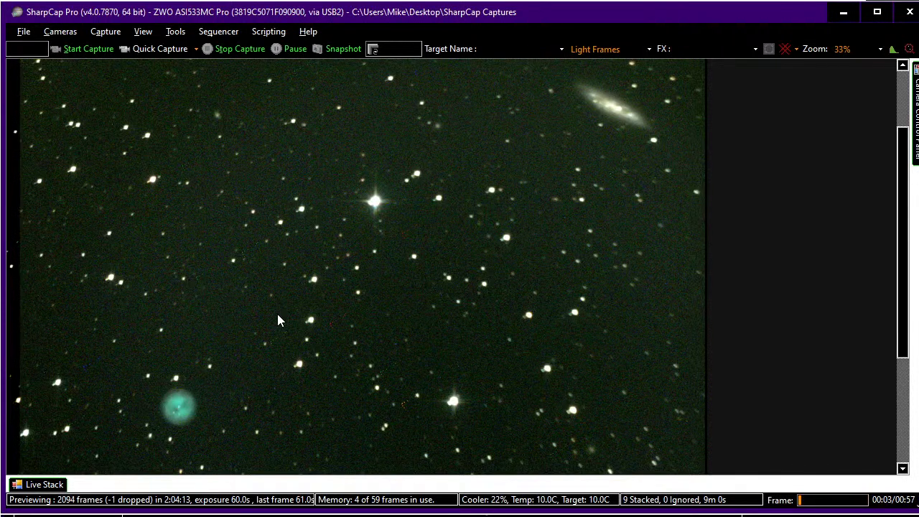
pyautogui.scroll(-3, 161, 291)
pyautogui.scroll(5, 84, 221)
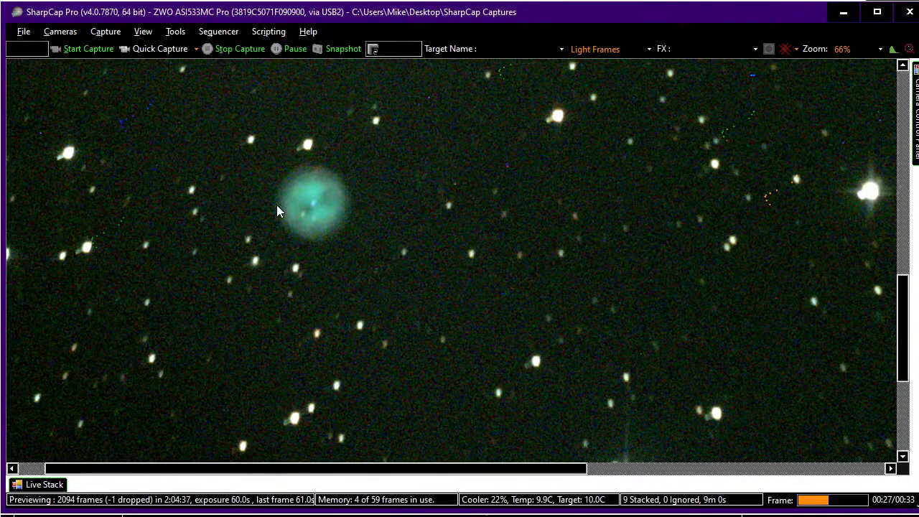
pyautogui.scroll(-3, 276, 205)
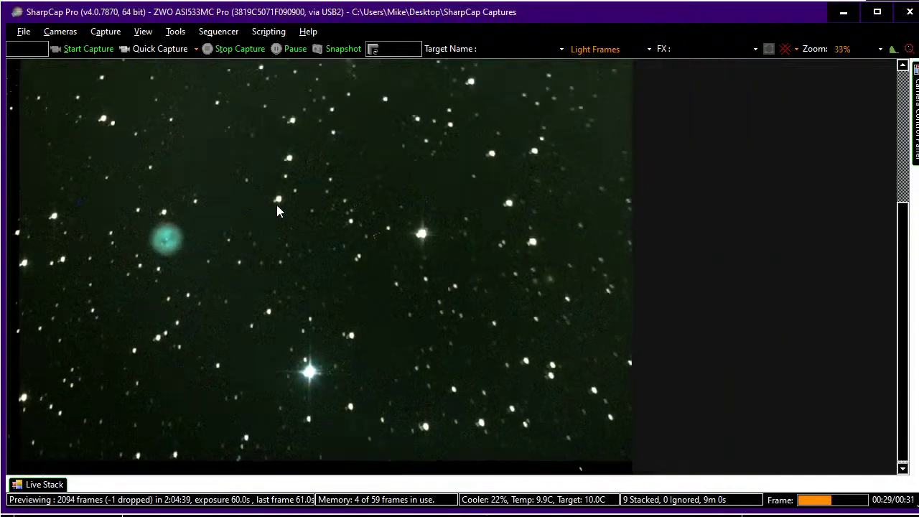
# Inspect M 108 in the live stack at up to 75% zoom, and return to a 33% view of both objects
pyautogui.scroll(3, 290, 192)
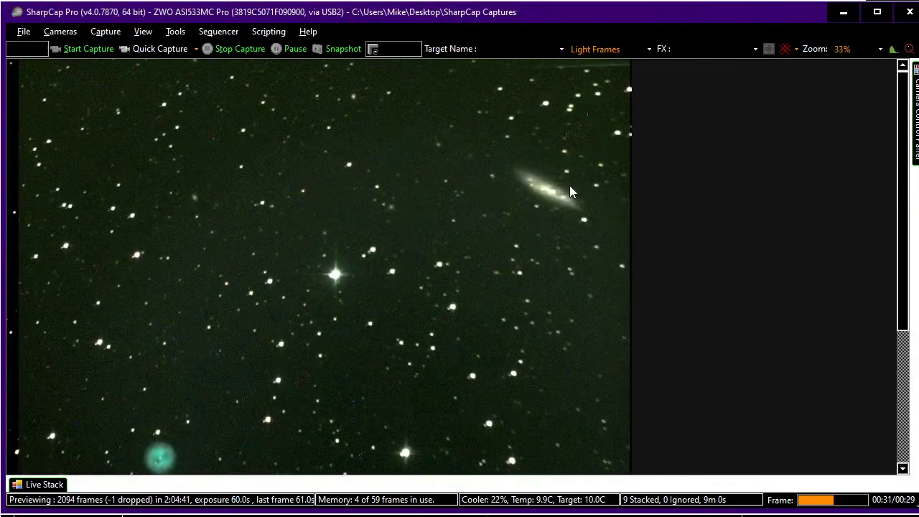
pyautogui.scroll(1, 569, 185)
pyautogui.scroll(1, 754, 188)
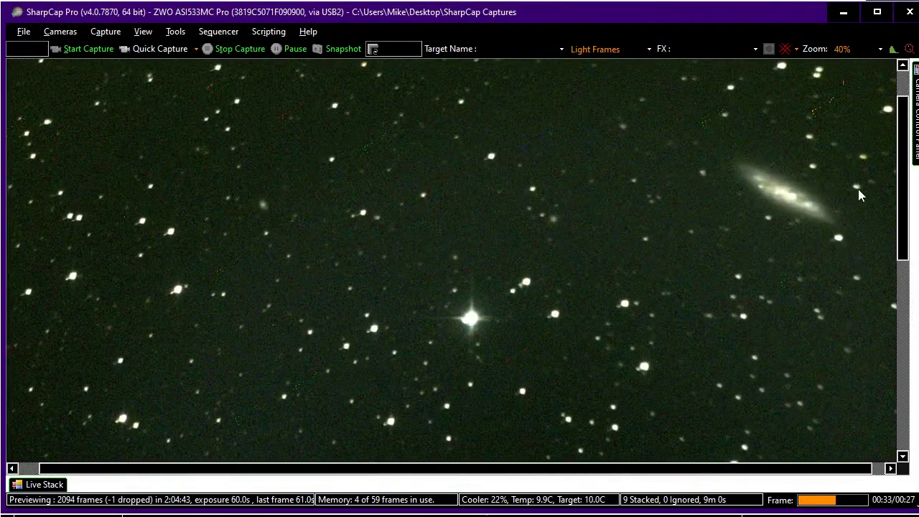
pyautogui.scroll(3, 858, 189)
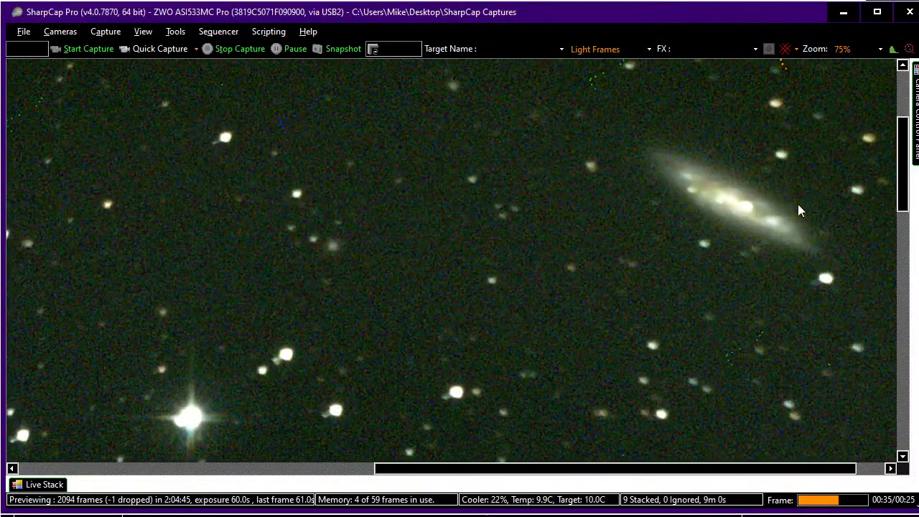
pyautogui.scroll(-4, 683, 207)
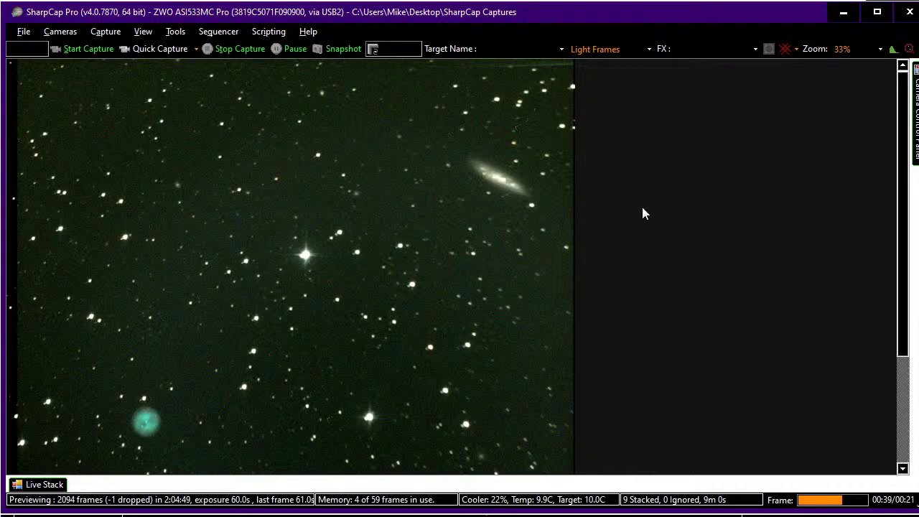
pyautogui.moveTo(908, 203); pyautogui.dragTo(907, 227)
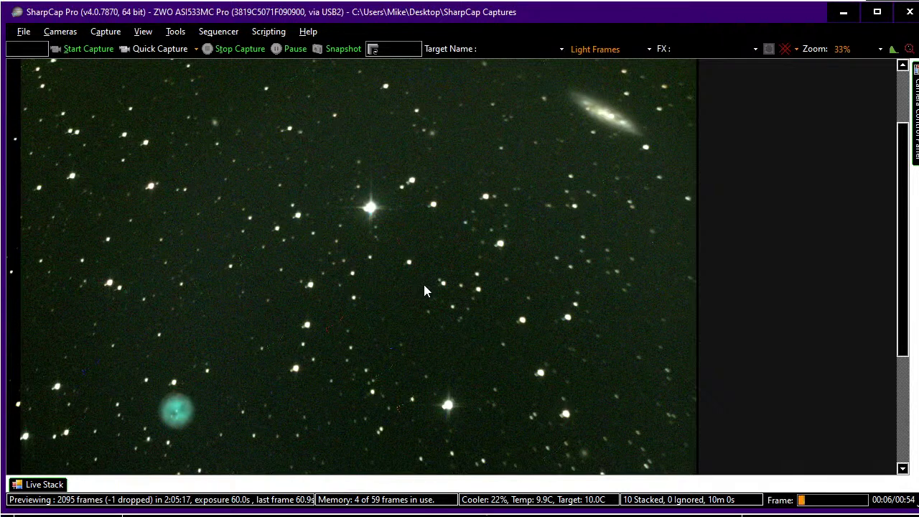
# Run the recent Next Target 533.scs sequence to end the live stack, and close the sequencer progress window
pyautogui.click(217, 33)
pyautogui.moveTo(319, 109)
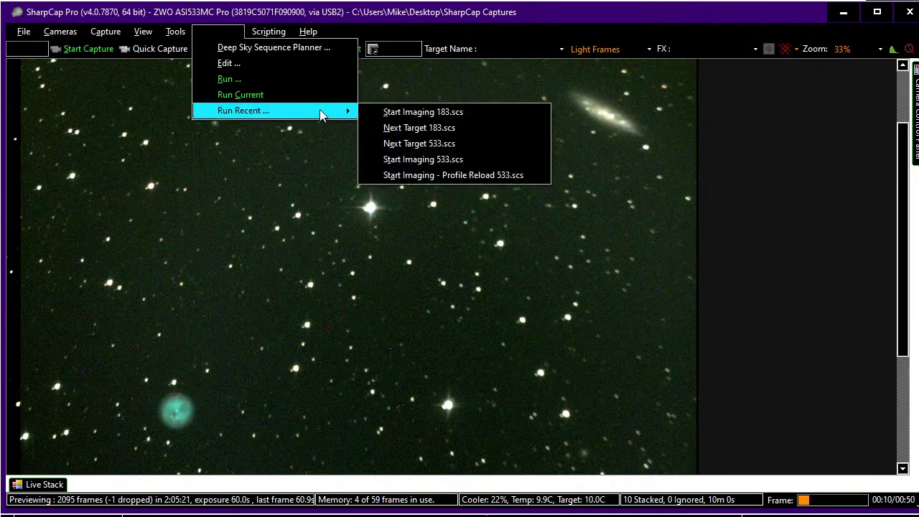
pyautogui.click(440, 144)
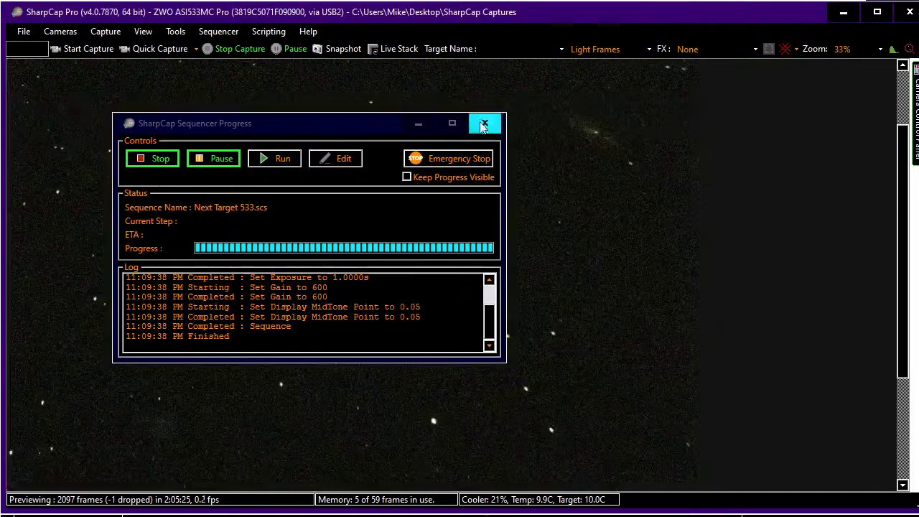
pyautogui.click(484, 123)
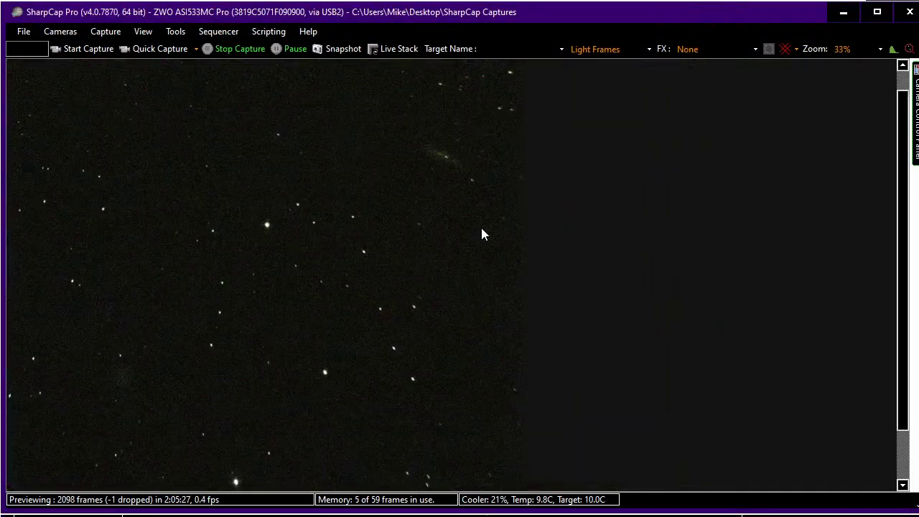
# Switch to Stellarium and search the sky around Merak and Dubhe in Ursa Major for the next target
pyautogui.hotkey('alt', 'Tab')
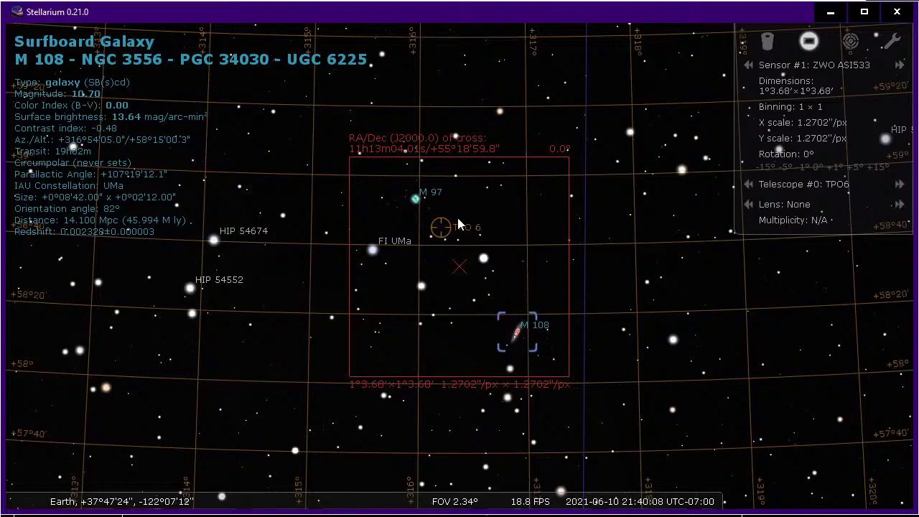
pyautogui.scroll(-5, 461, 225)
pyautogui.scroll(-1, 457, 222)
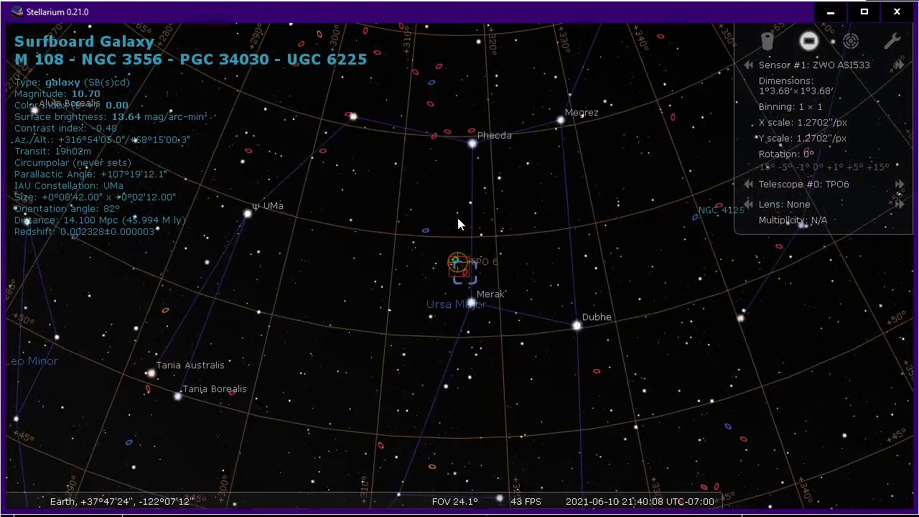
pyautogui.scroll(-2, 596, 362)
pyautogui.moveTo(599, 361); pyautogui.dragTo(537, 278)
pyautogui.scroll(-3, 537, 279)
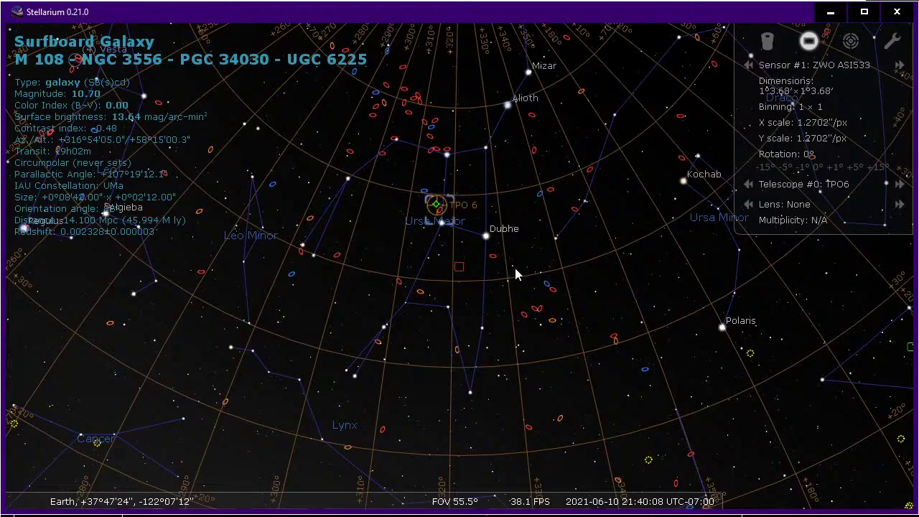
pyautogui.scroll(5, 476, 249)
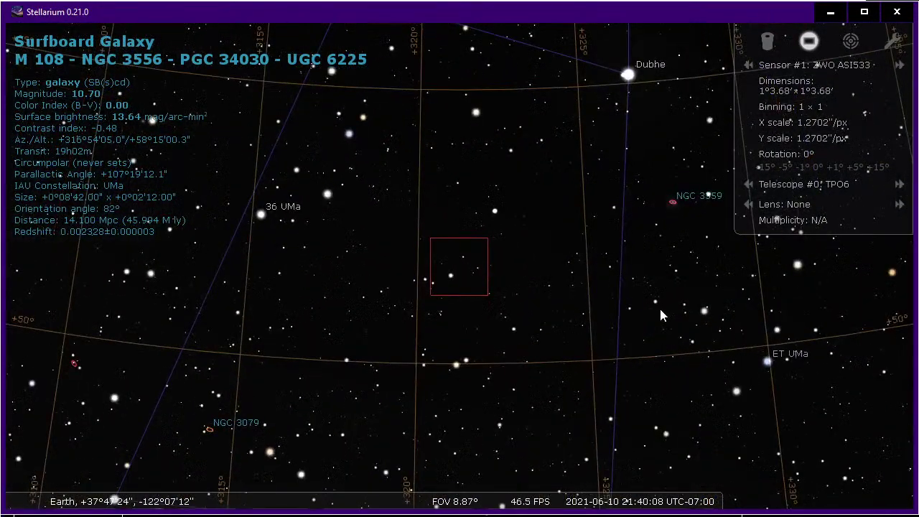
pyautogui.moveTo(662, 314); pyautogui.dragTo(162, 419)
pyautogui.press('Left')
pyautogui.press('Up')
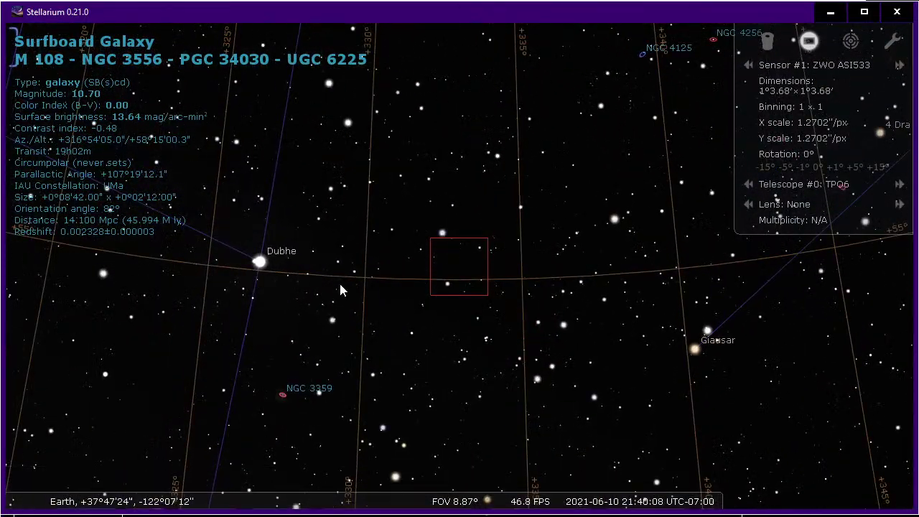
pyautogui.press('Up')
pyautogui.moveTo(411, 248); pyautogui.dragTo(762, 354)
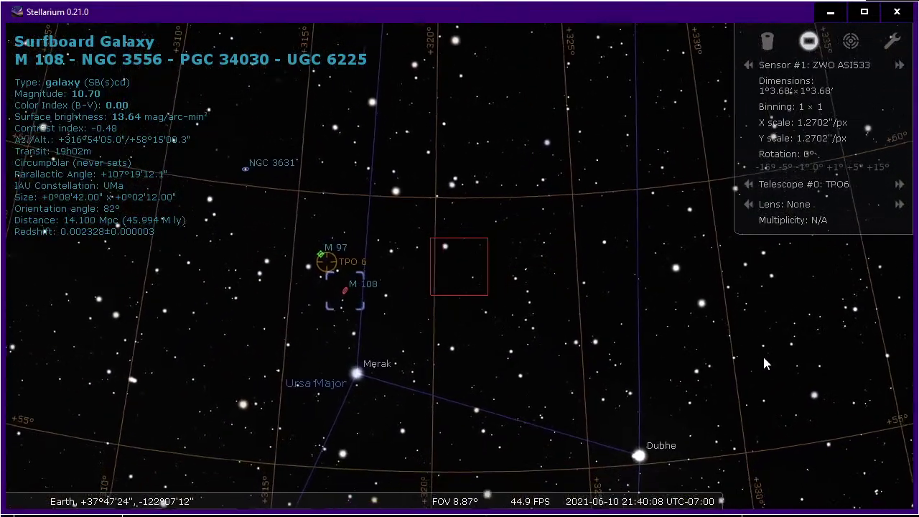
# Locate the M 81 and M 82 galaxy pair beyond Dubhe and select M 82
pyautogui.moveTo(617, 404); pyautogui.dragTo(425, 18)
pyautogui.scroll(-3, 502, 276)
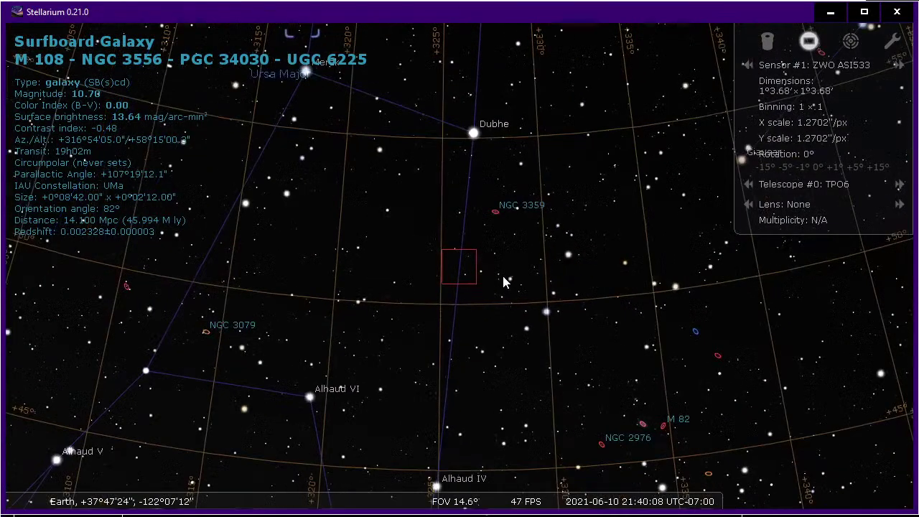
pyautogui.moveTo(523, 355); pyautogui.dragTo(435, 219)
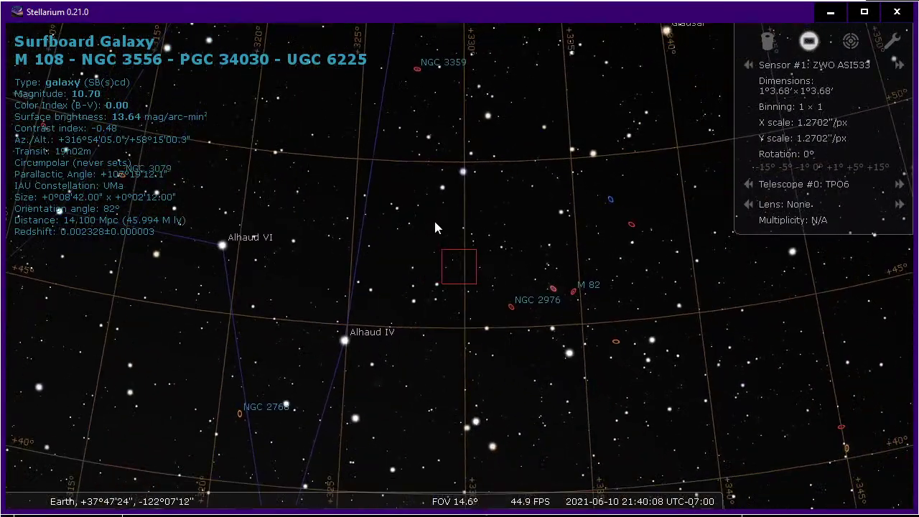
pyautogui.click(564, 293)
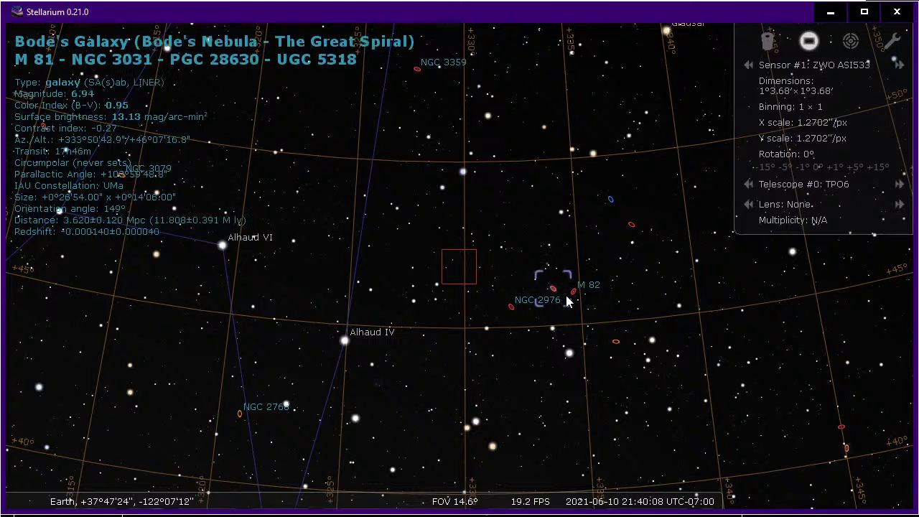
pyautogui.click(565, 295)
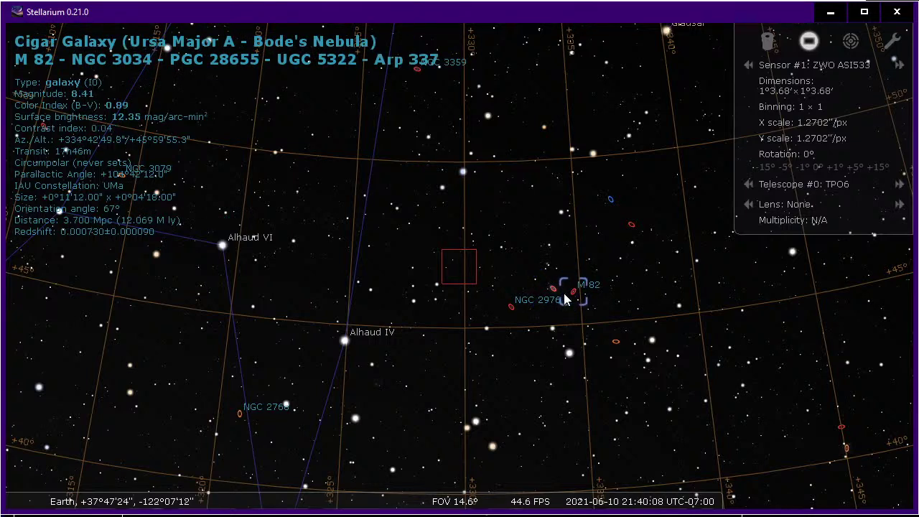
# Select the star HIP 48573 between M 81 and M 82 and centre the sensor frame on it
pyautogui.scroll(4, 563, 290)
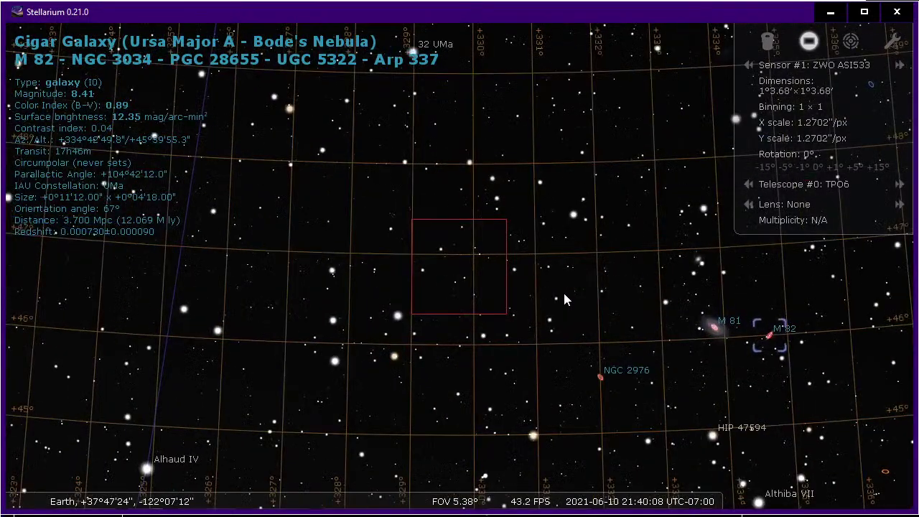
pyautogui.scroll(2, 563, 290)
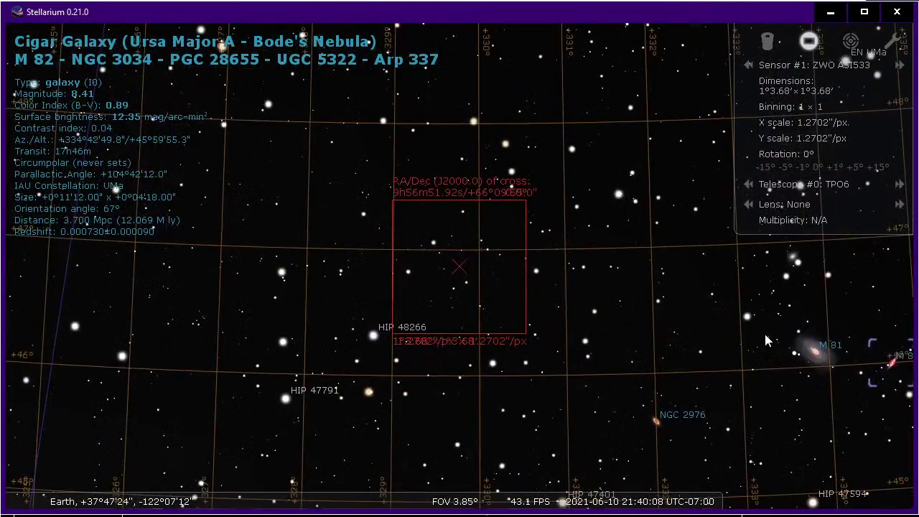
pyautogui.click(861, 373)
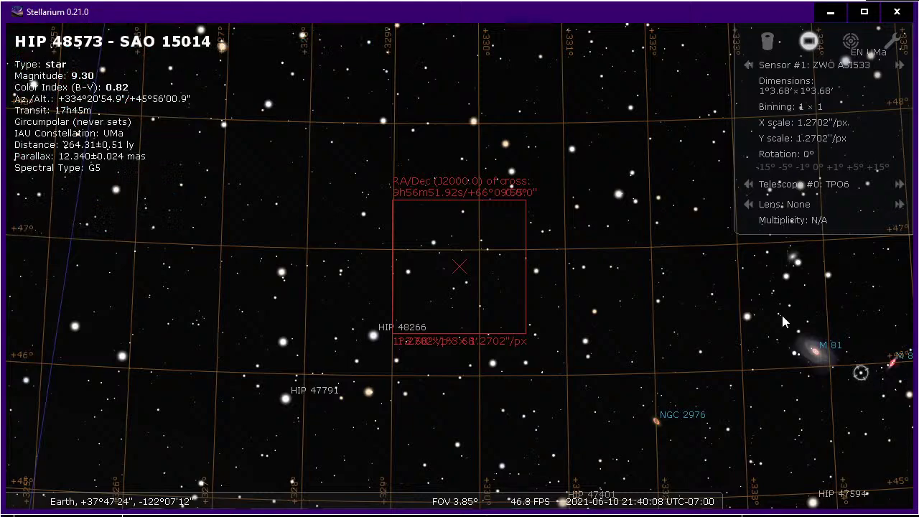
pyautogui.hotkey('alt', 'Tab')
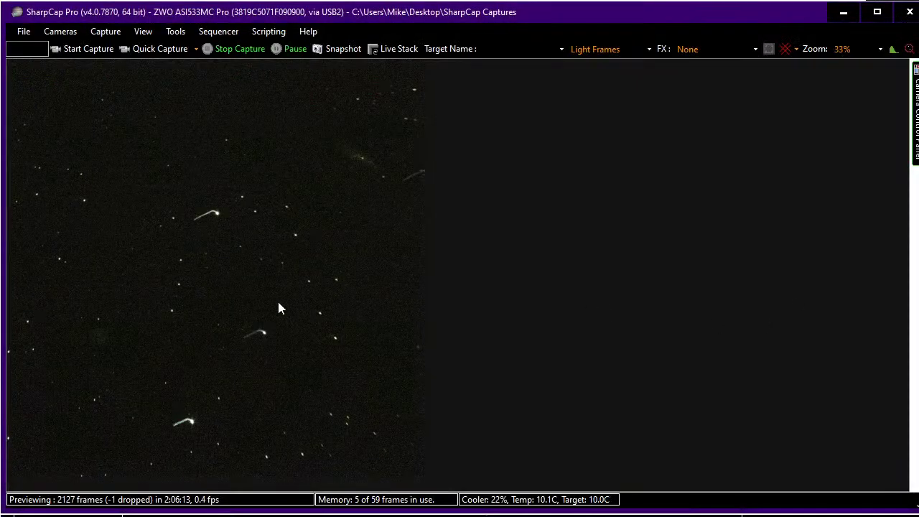
pyautogui.hotkey('alt', 'Tab')
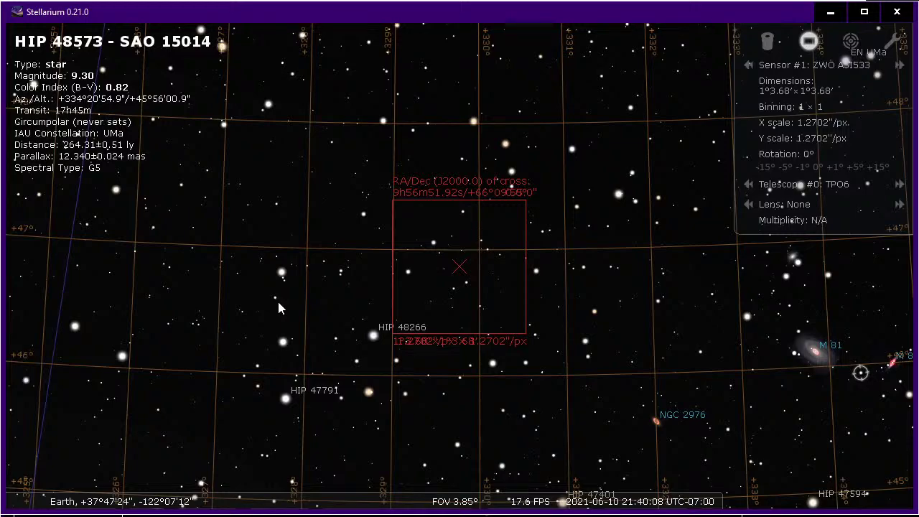
pyautogui.press('space')
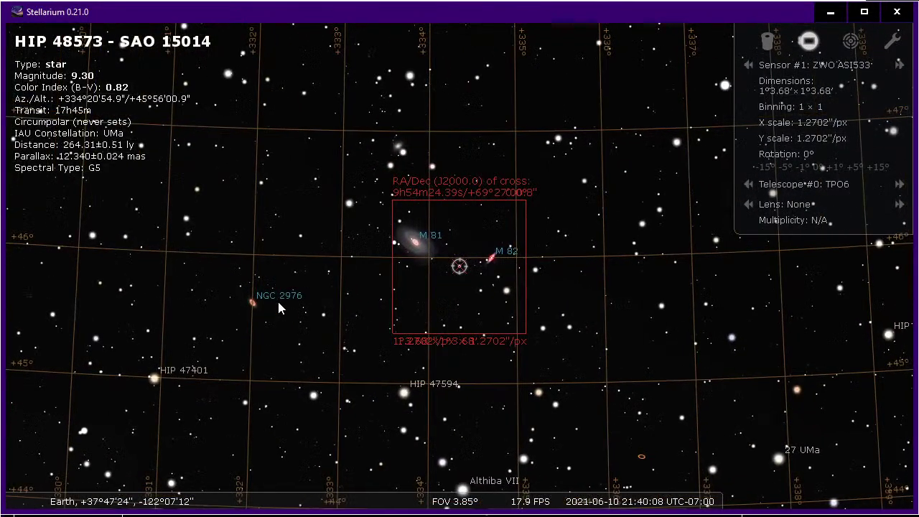
pyautogui.scroll(2, 279, 303)
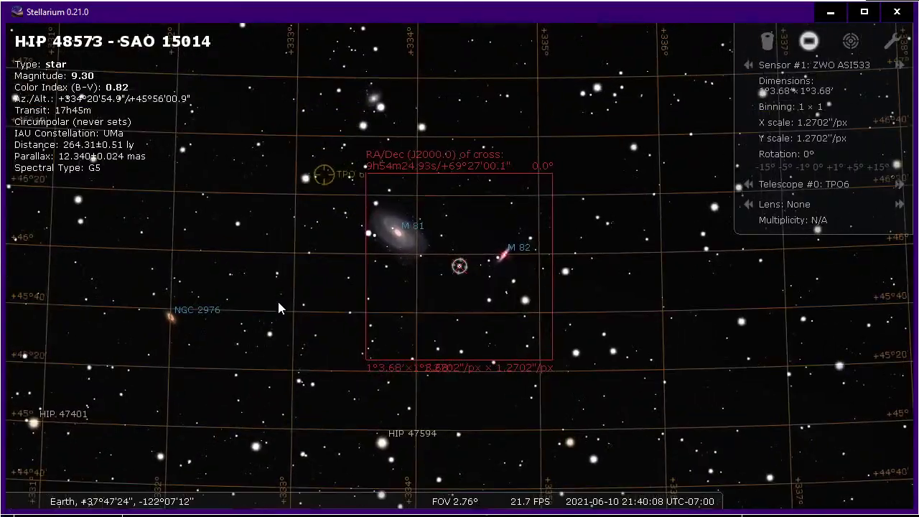
# Switch to SharpCap, run the recent Start Imaging 533.scs sequence on the M 81 and M 82 field, and close the sequencer progress window
pyautogui.hotkey('alt', 'Tab')
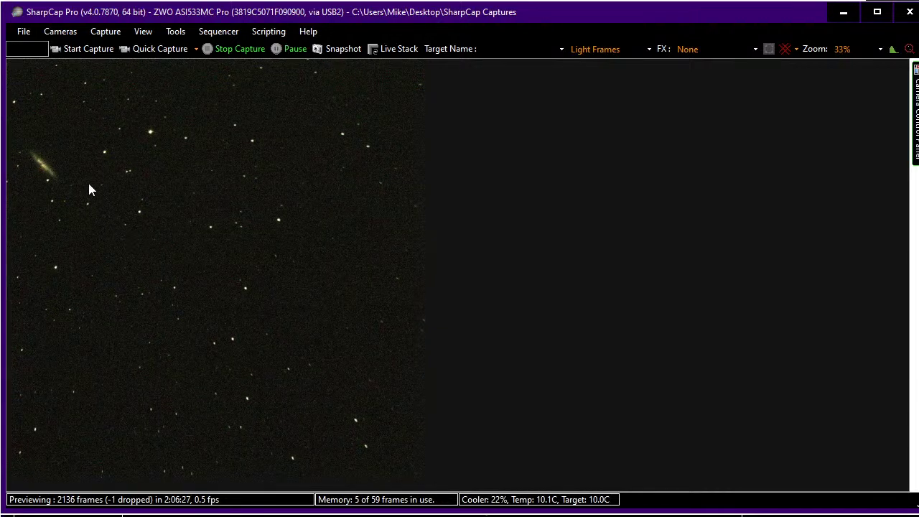
pyautogui.hotkey('alt', 'Tab')
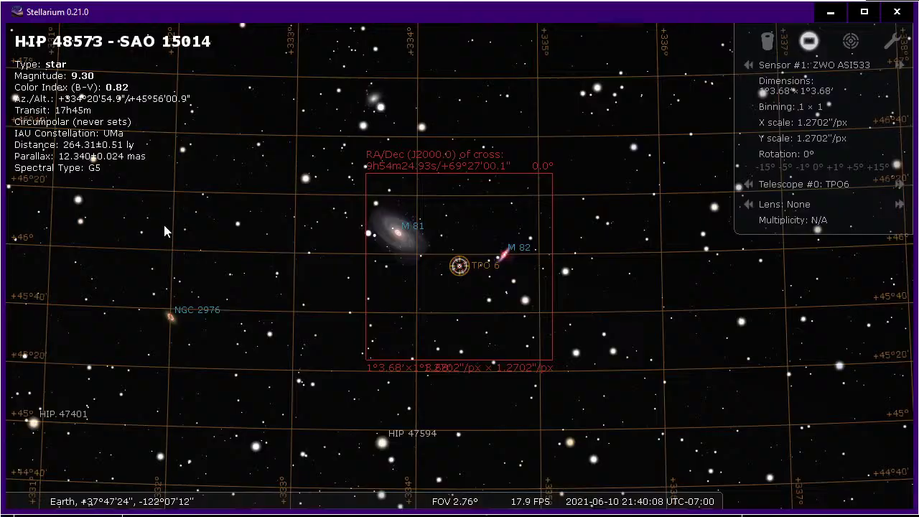
pyautogui.hotkey('alt', 'Tab')
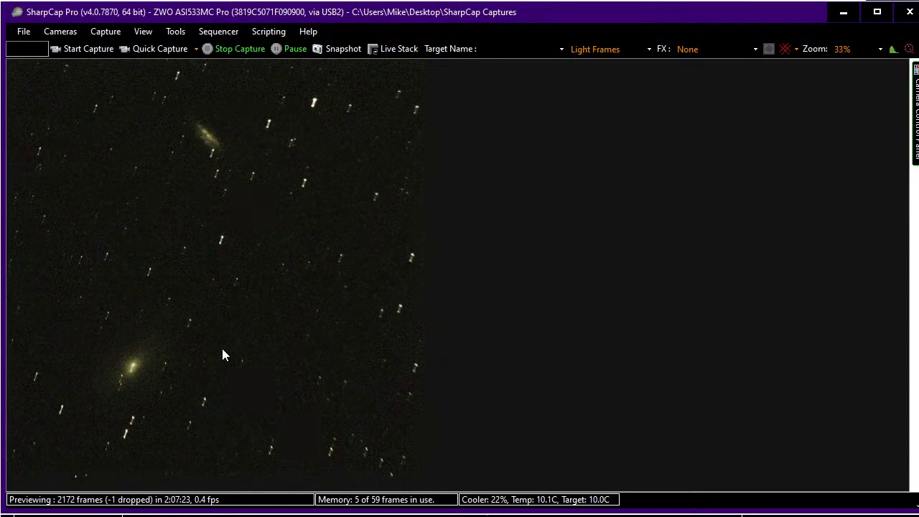
pyautogui.click(224, 33)
pyautogui.moveTo(350, 115)
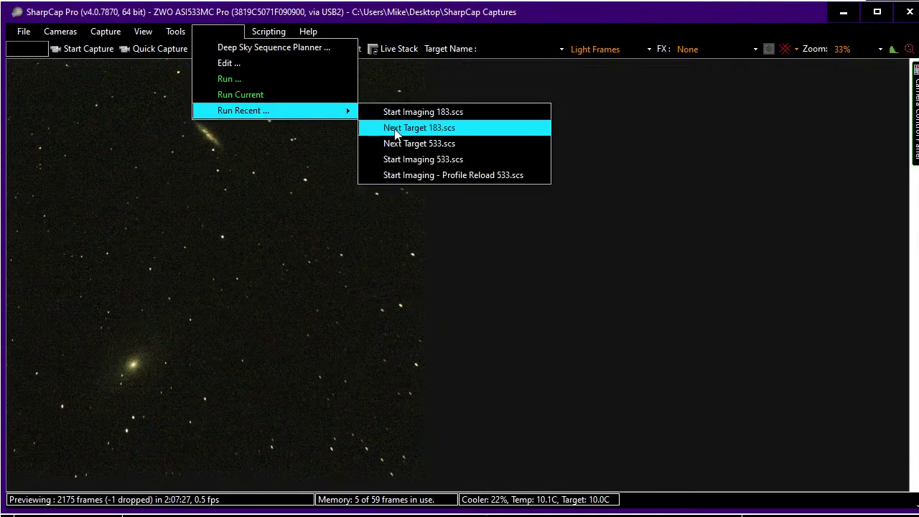
pyautogui.click(412, 160)
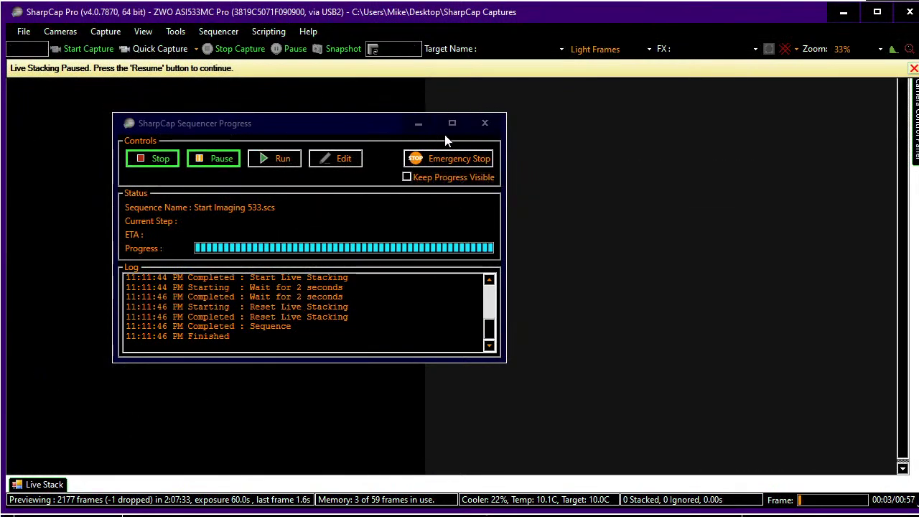
pyautogui.click(485, 123)
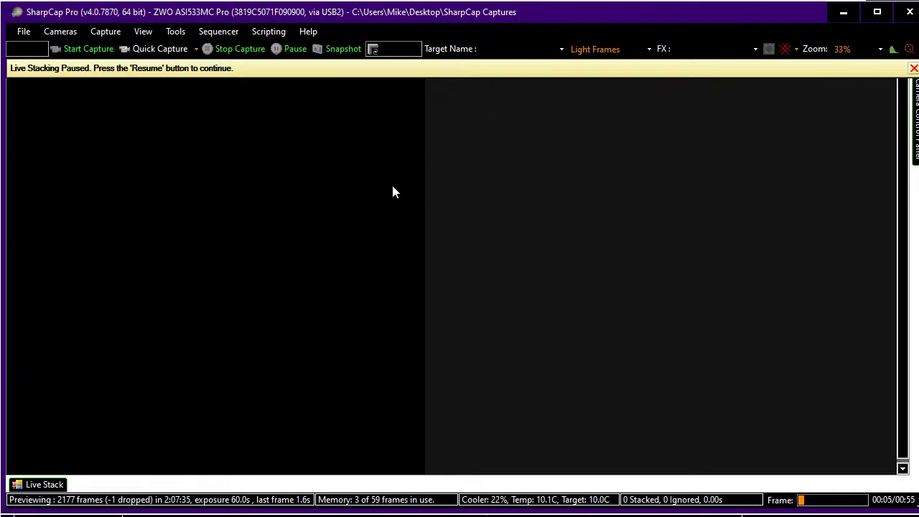
# Switch to Stellarium and use the object search to find M27, the Dumbbell Nebula
pyautogui.hotkey('alt', 'Tab')
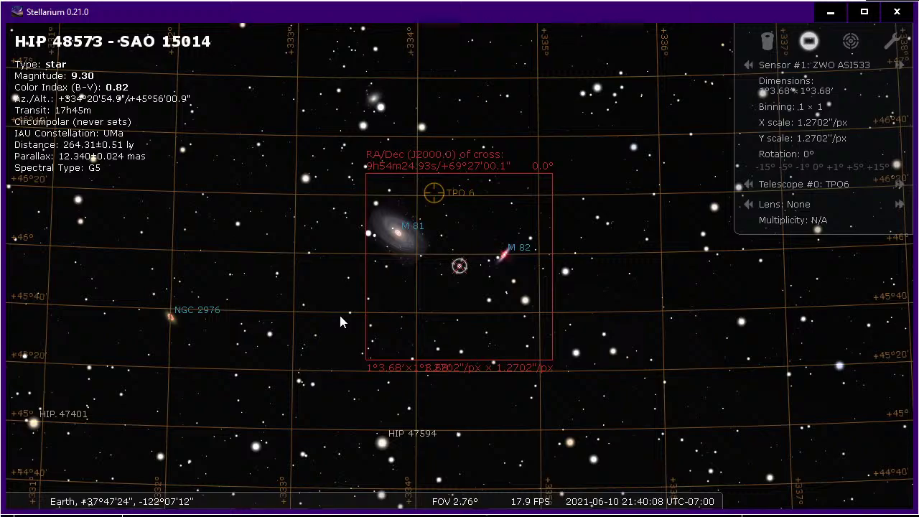
pyautogui.scroll(-5, 339, 313)
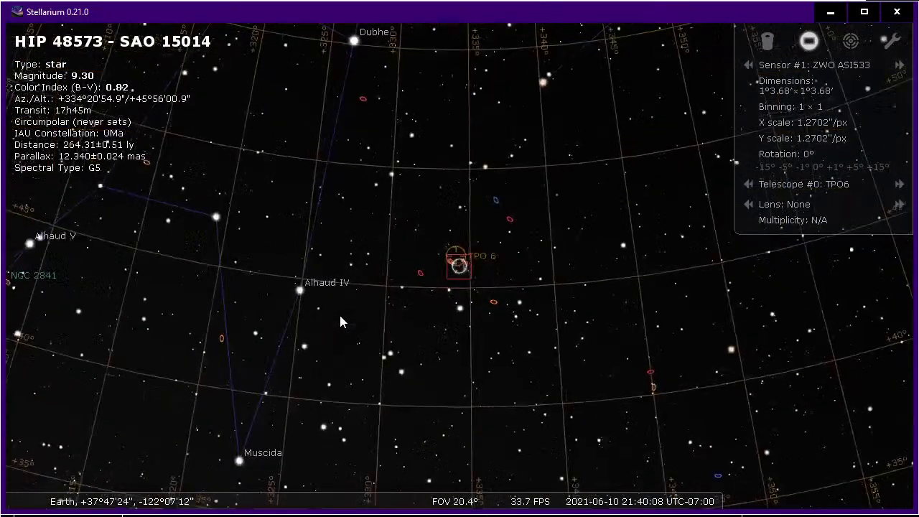
pyautogui.scroll(-1, 340, 318)
pyautogui.moveTo(513, 160); pyautogui.dragTo(430, 286)
pyautogui.scroll(-3, 429, 285)
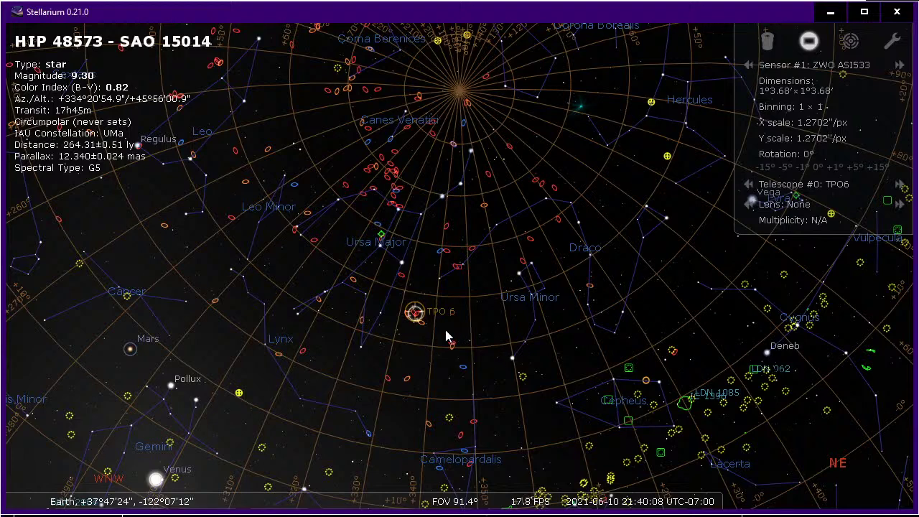
pyautogui.hotkey('ctrl', 'f')
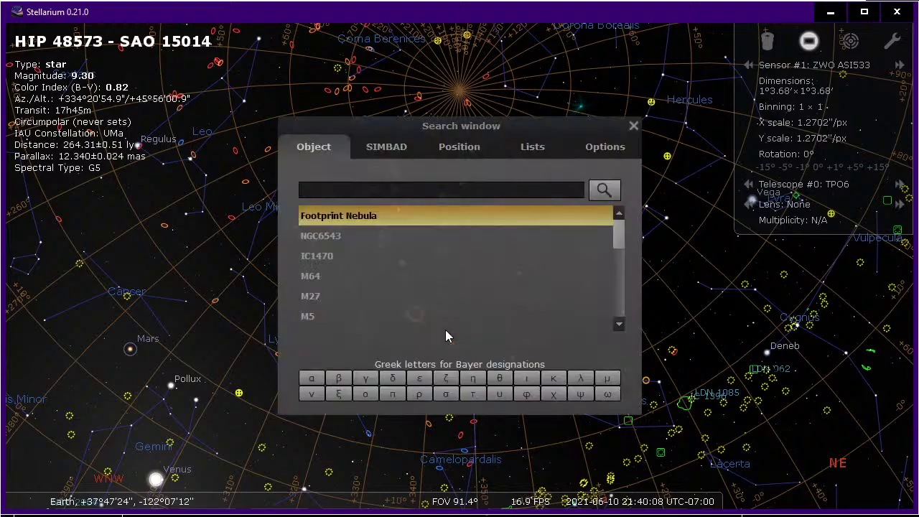
pyautogui.write('m27')
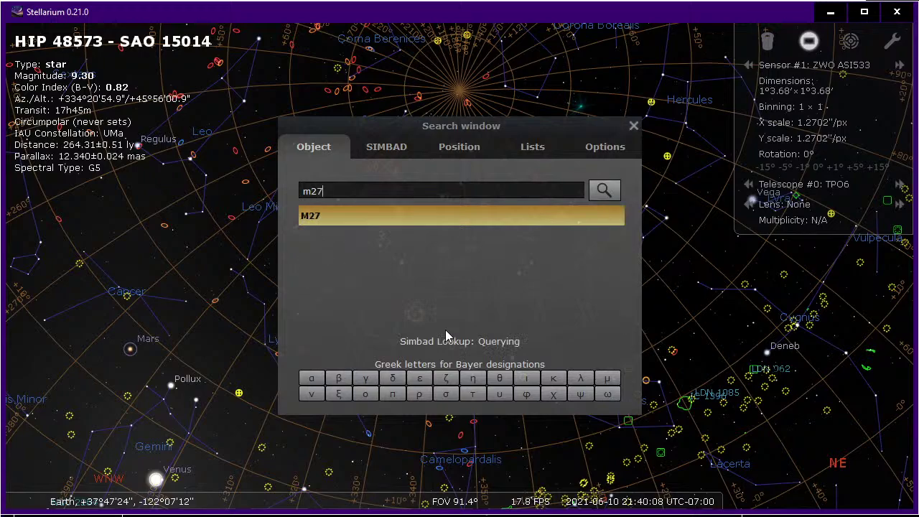
pyautogui.press('Return')
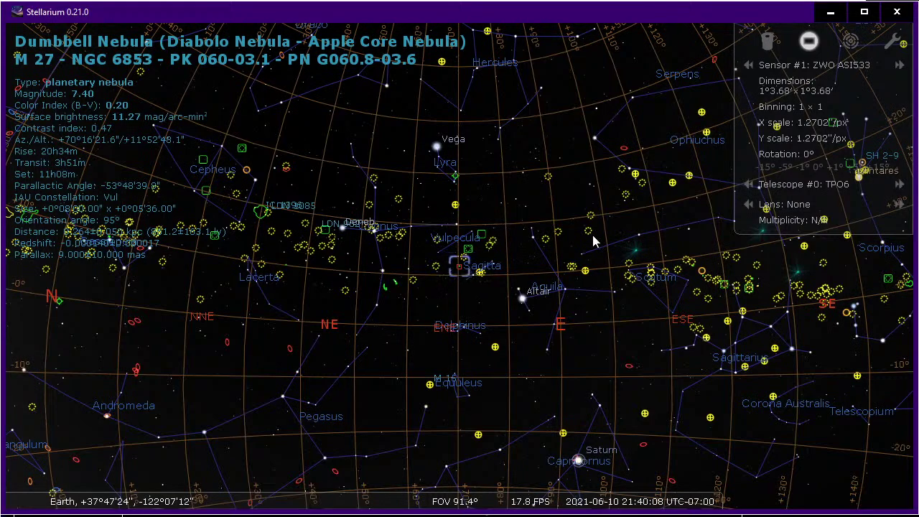
# Examine the Milky Way from Scorpius through Sagittarius to Scutum for targets, including the fields around NGC 6595, M 16 and M 17
pyautogui.moveTo(595, 242); pyautogui.dragTo(182, 246)
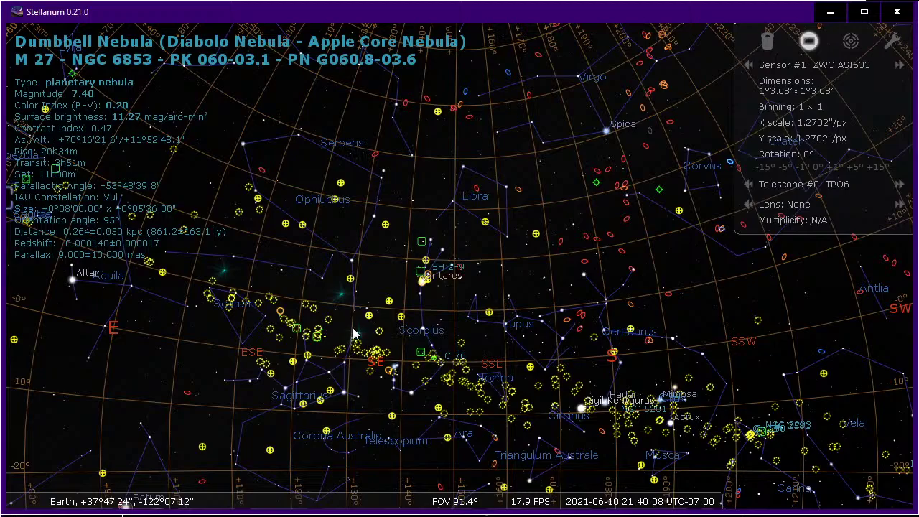
pyautogui.scroll(5, 347, 305)
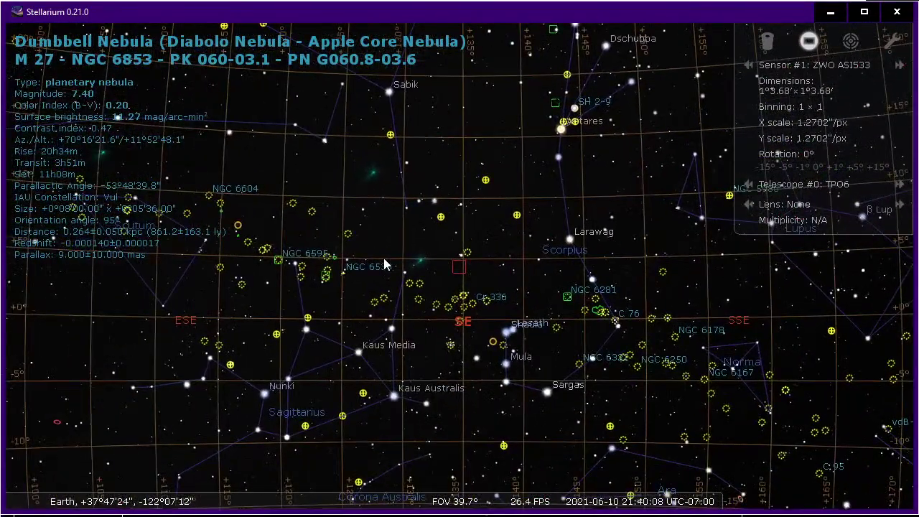
pyautogui.scroll(3, 385, 263)
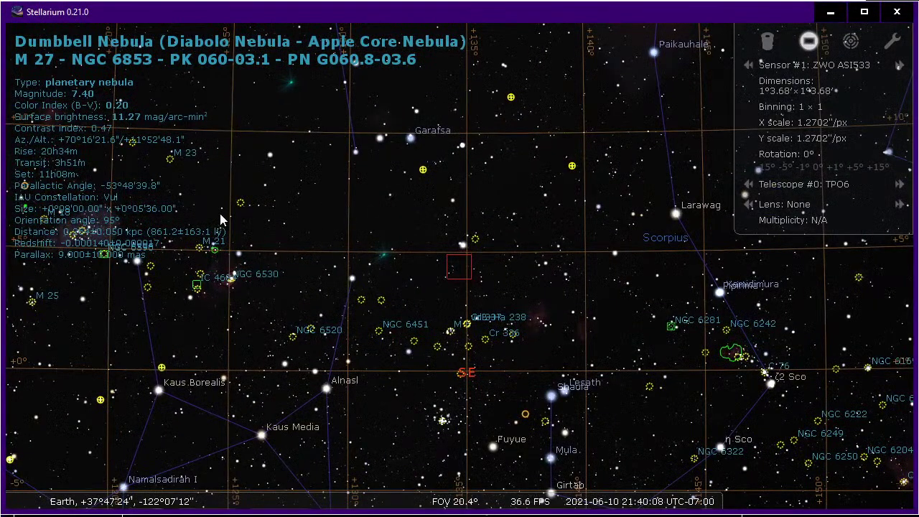
pyautogui.moveTo(233, 225); pyautogui.dragTo(541, 263)
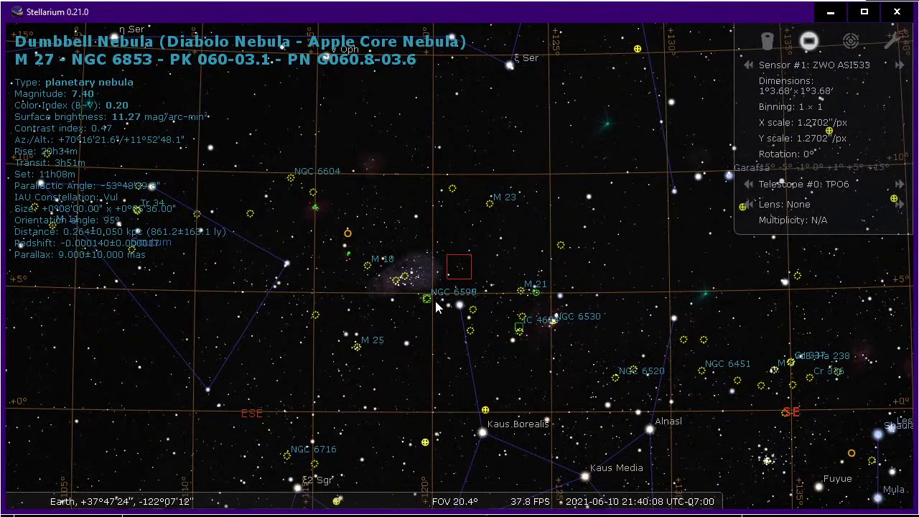
pyautogui.scroll(3, 438, 308)
pyautogui.scroll(3, 435, 301)
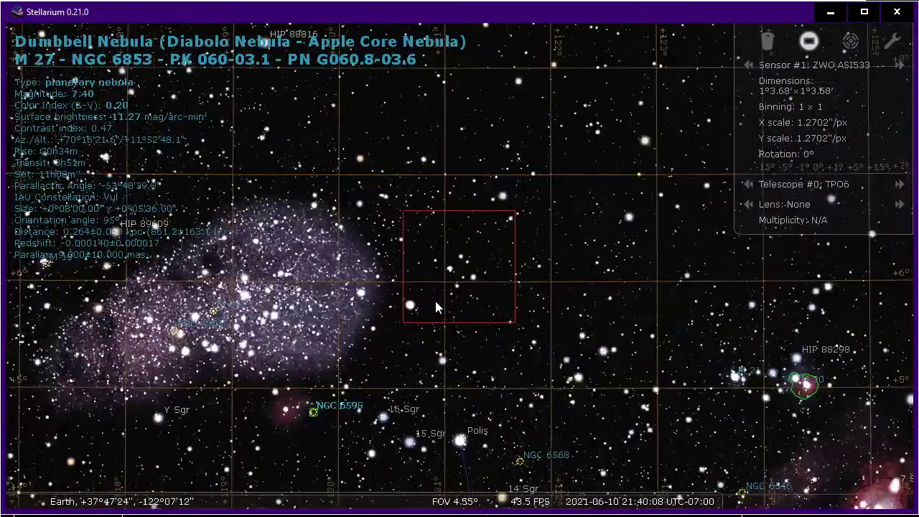
pyautogui.moveTo(385, 404); pyautogui.dragTo(443, 191)
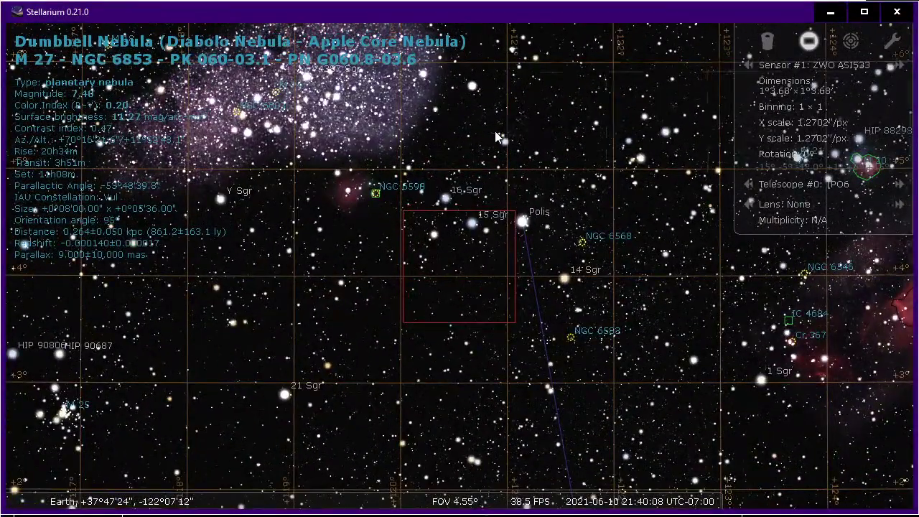
pyautogui.scroll(-1, 495, 130)
pyautogui.moveTo(455, 119); pyautogui.dragTo(642, 357)
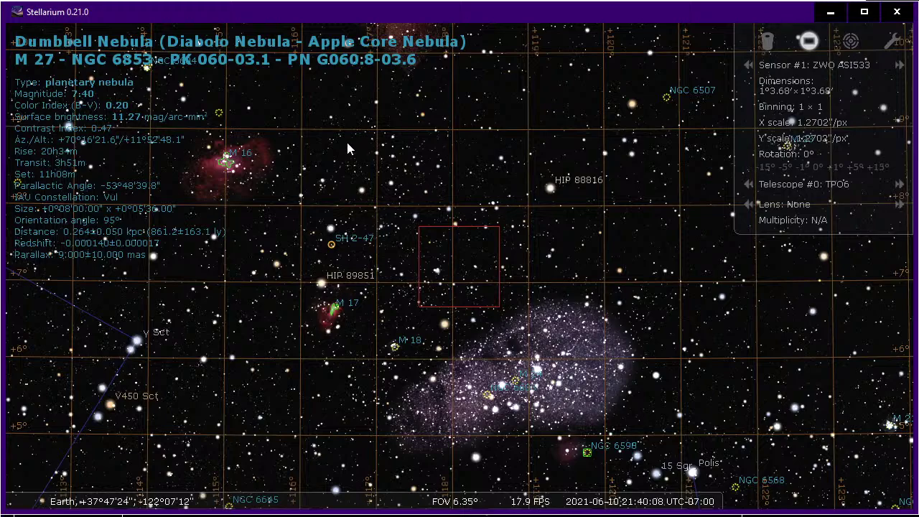
# Search the sky across Ophiuchus and around Antares in Scorpius for the next target
pyautogui.scroll(-3, 344, 140)
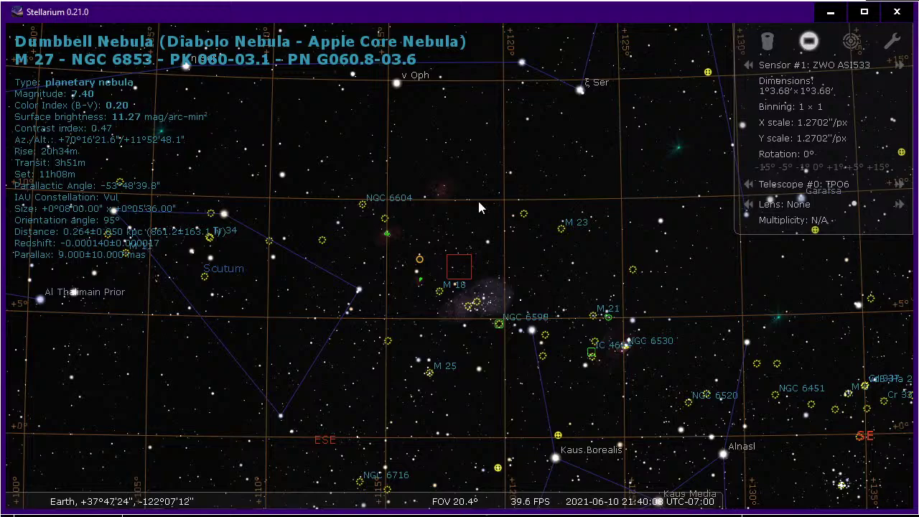
pyautogui.moveTo(460, 215); pyautogui.dragTo(370, 315)
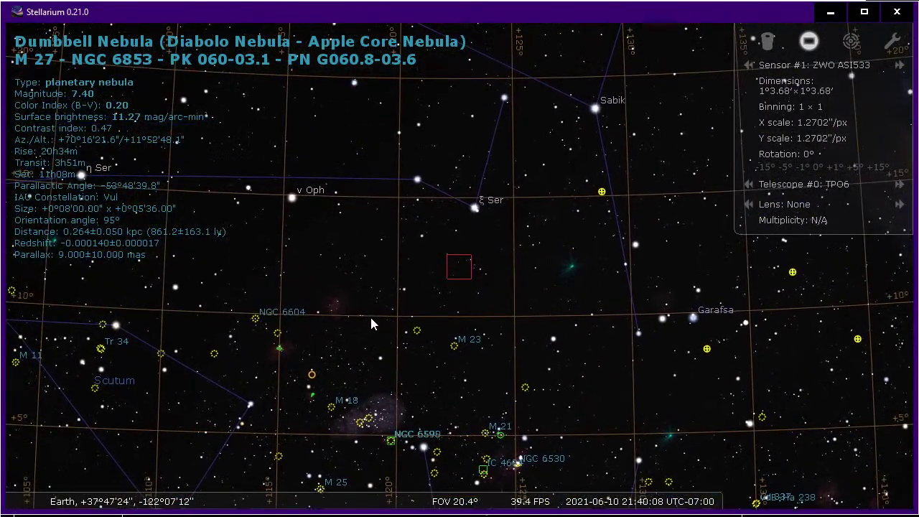
pyautogui.scroll(-3, 372, 323)
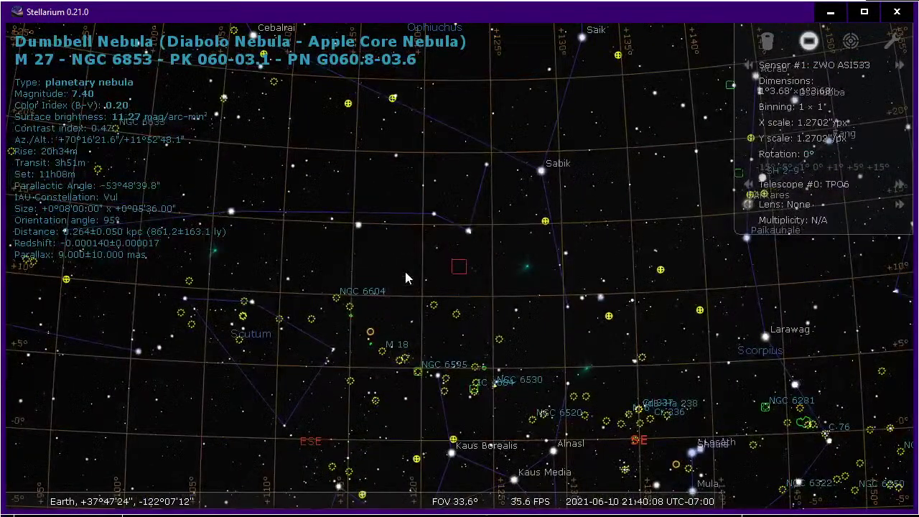
pyautogui.moveTo(406, 279); pyautogui.dragTo(399, 432)
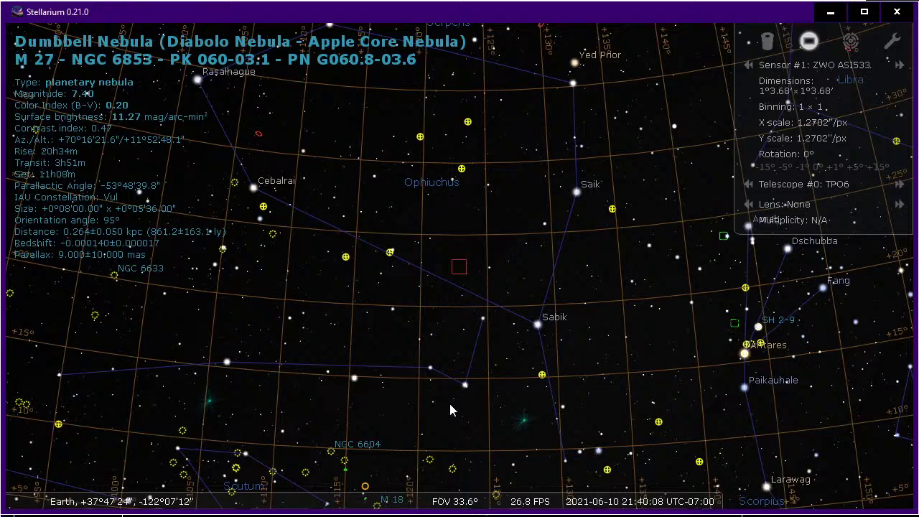
pyautogui.moveTo(761, 344); pyautogui.dragTo(445, 327)
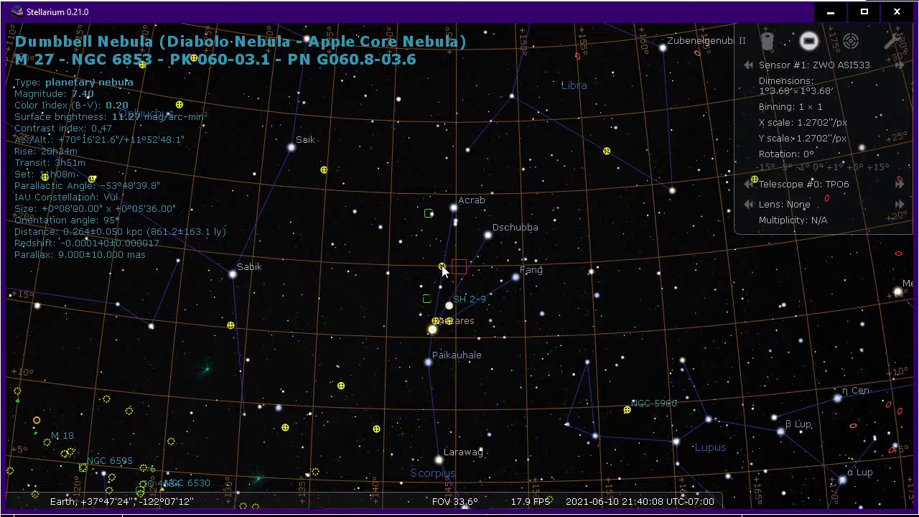
# Switch to SharpCap, raise the black level in the live stack histogram to darken the background, and return to Stellarium
pyautogui.hotkey('alt', 'Tab')
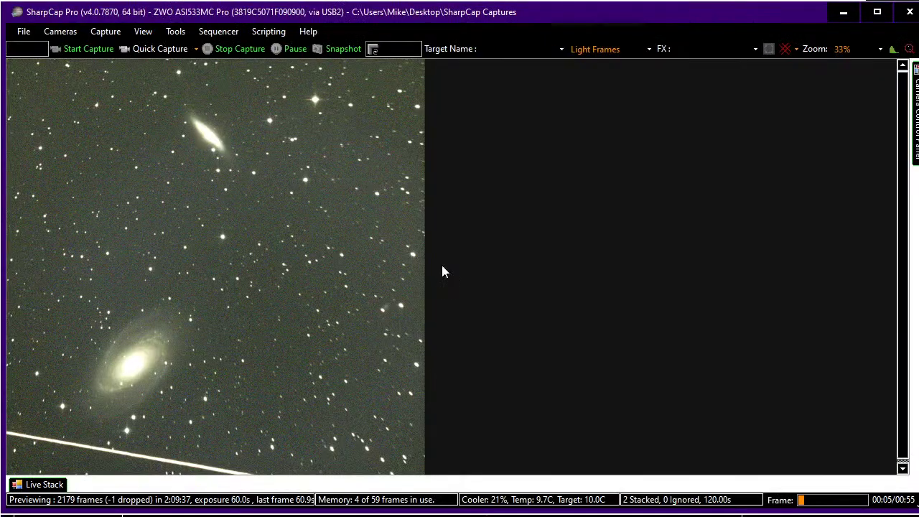
pyautogui.click(43, 482)
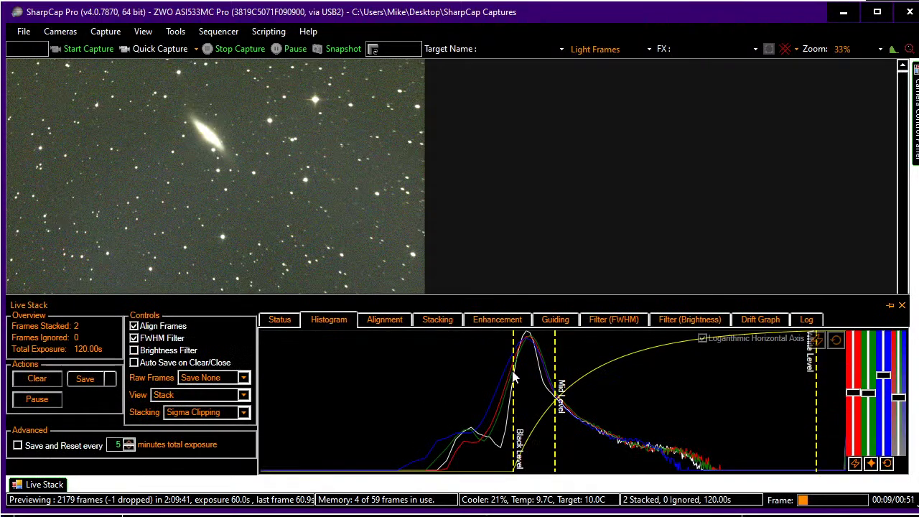
pyautogui.moveTo(514, 374); pyautogui.dragTo(577, 371)
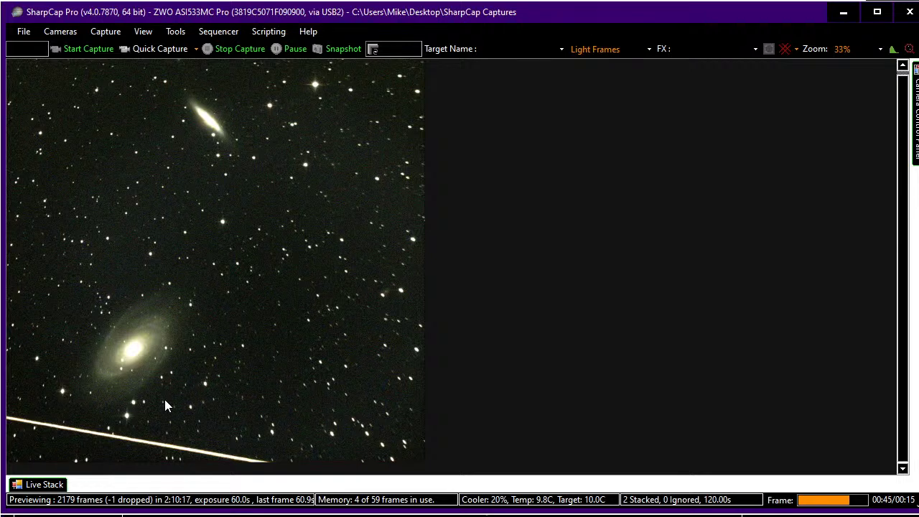
pyautogui.hotkey('alt', 'Tab')
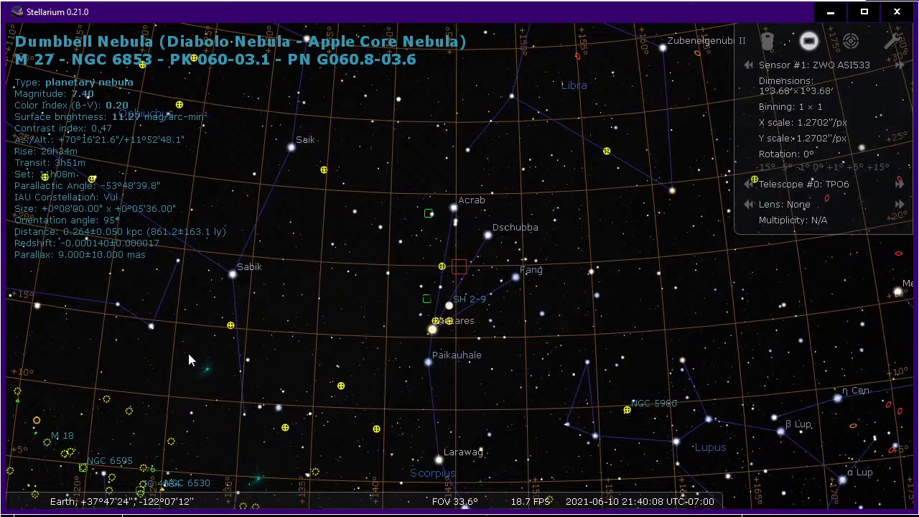
# Search the sky from Scorpius across Lupus and Libra to Spica in Virgo for the next target
pyautogui.scroll(-3, 362, 359)
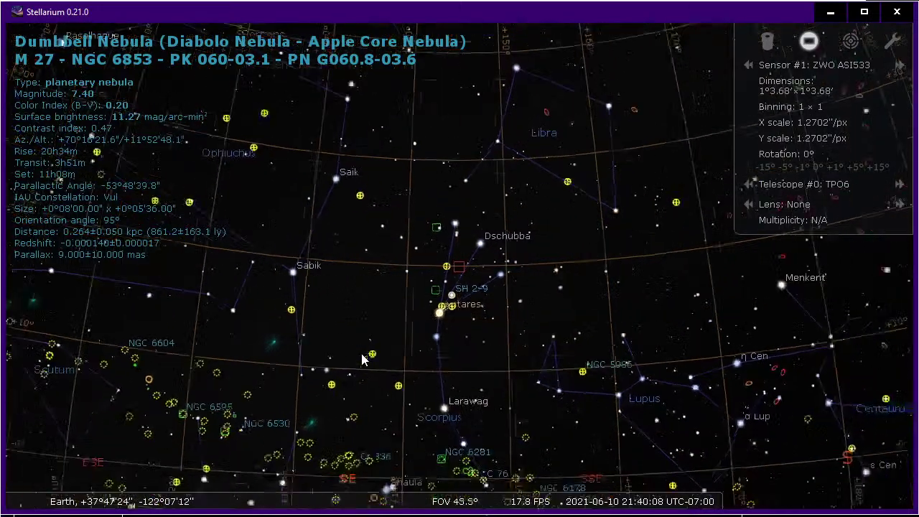
pyautogui.scroll(-2, 363, 359)
pyautogui.moveTo(363, 359); pyautogui.dragTo(370, 265)
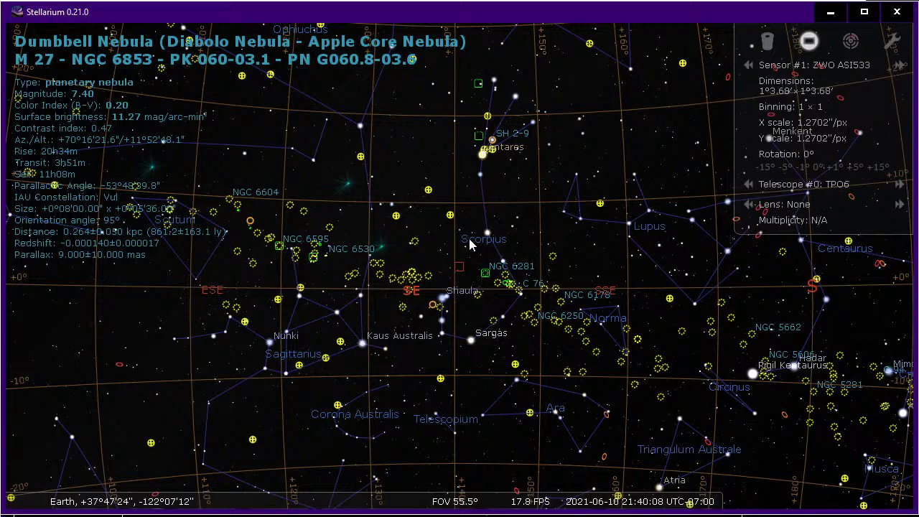
pyautogui.moveTo(652, 199); pyautogui.dragTo(428, 378)
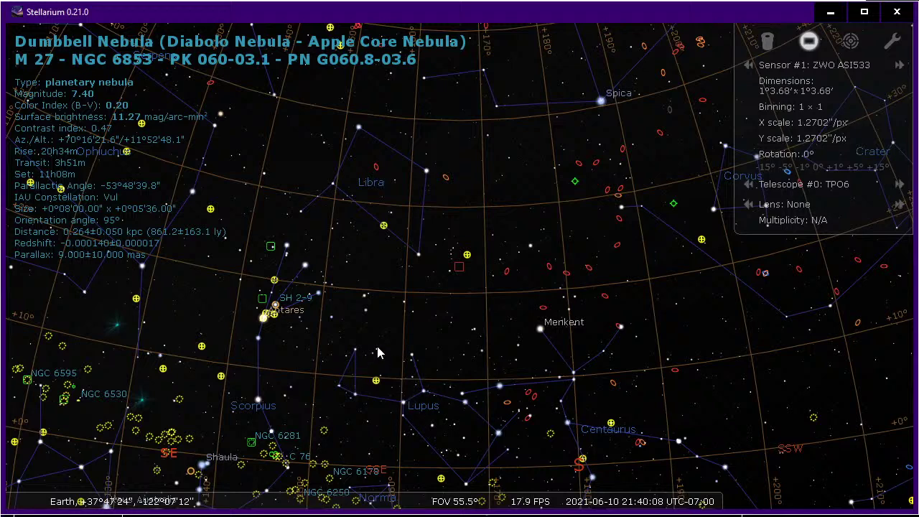
pyautogui.moveTo(436, 266); pyautogui.dragTo(317, 404)
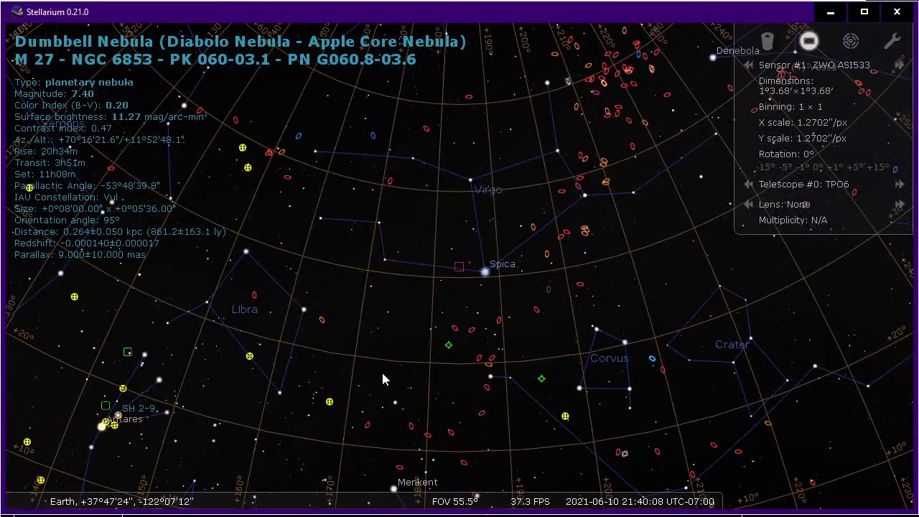
# Check the M 81 and M 82 live stack in SharpCap, return to Stellarium and search Ophiuchus and Serpens for targets
pyautogui.hotkey('alt', 'Tab')
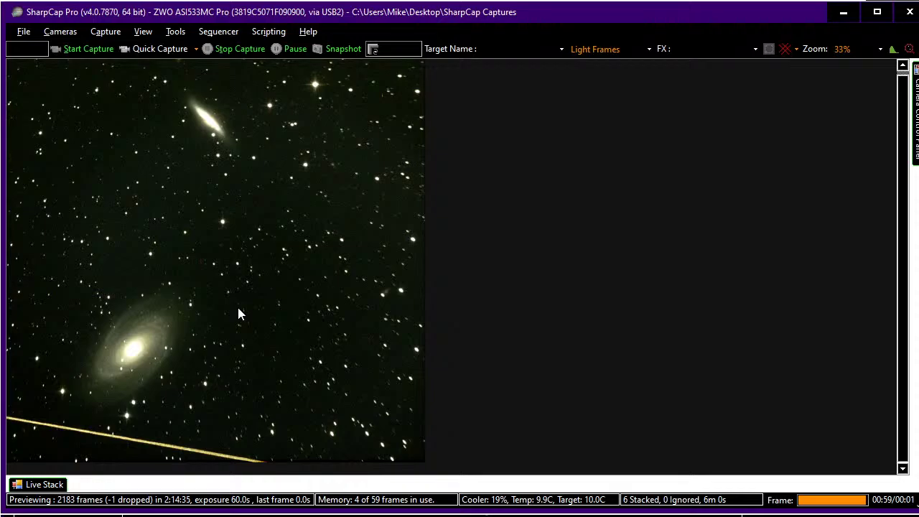
pyautogui.hotkey('alt', 'Tab')
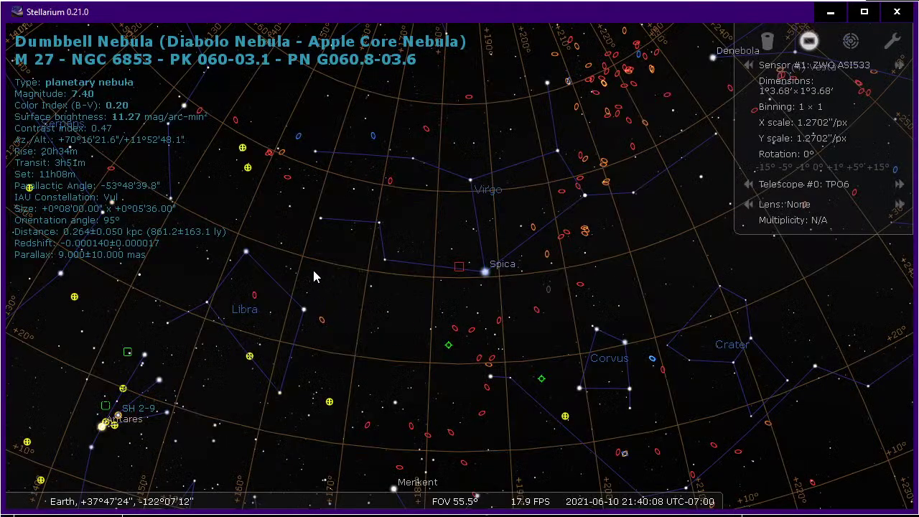
pyautogui.moveTo(241, 266); pyautogui.dragTo(597, 305)
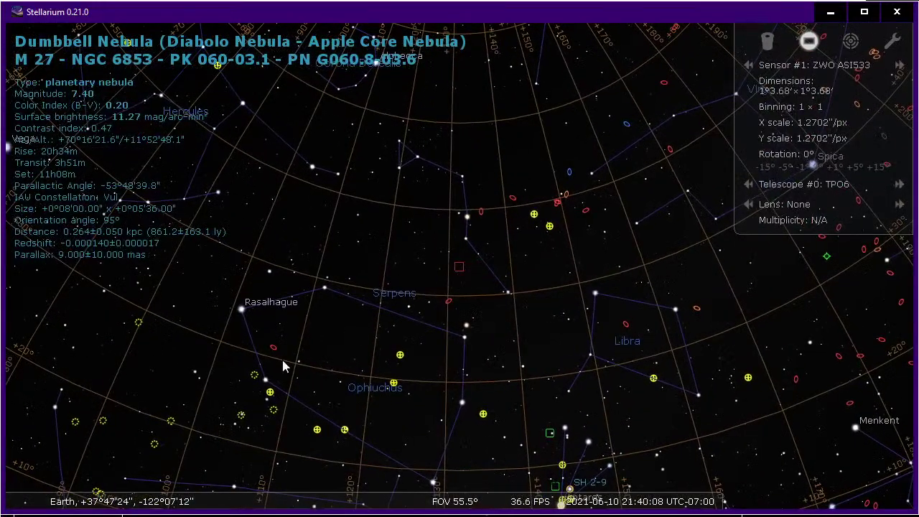
pyautogui.scroll(4, 301, 418)
pyautogui.scroll(1, 301, 413)
pyautogui.moveTo(308, 410); pyautogui.dragTo(429, 154)
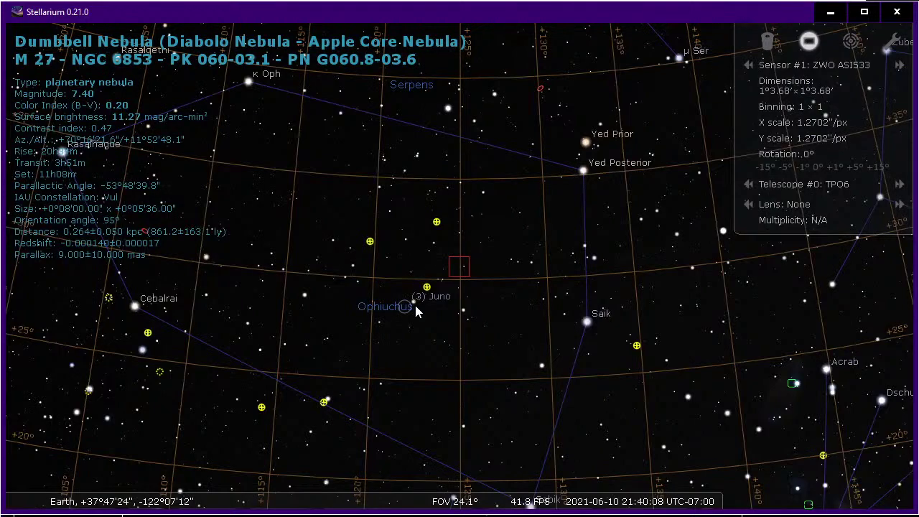
pyautogui.moveTo(433, 408); pyautogui.dragTo(632, 353)
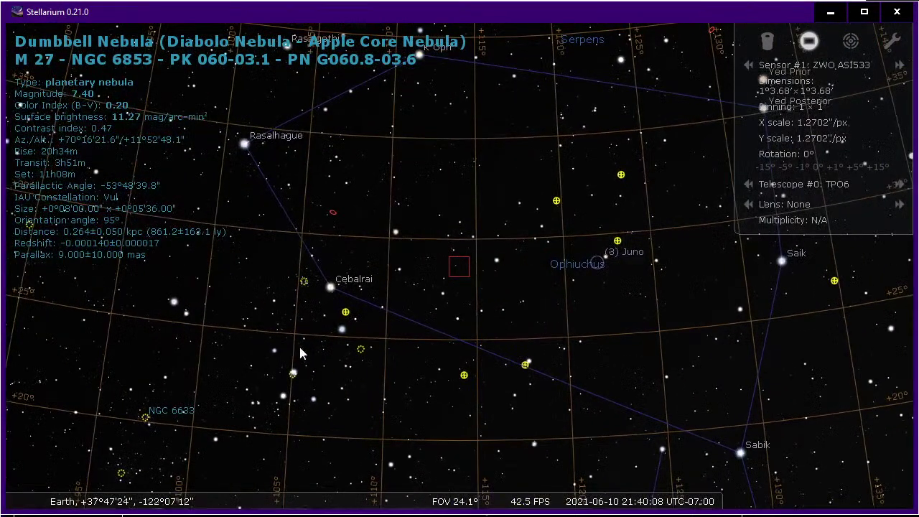
pyautogui.moveTo(300, 352); pyautogui.dragTo(446, 381)
pyautogui.moveTo(514, 289); pyautogui.dragTo(166, 394)
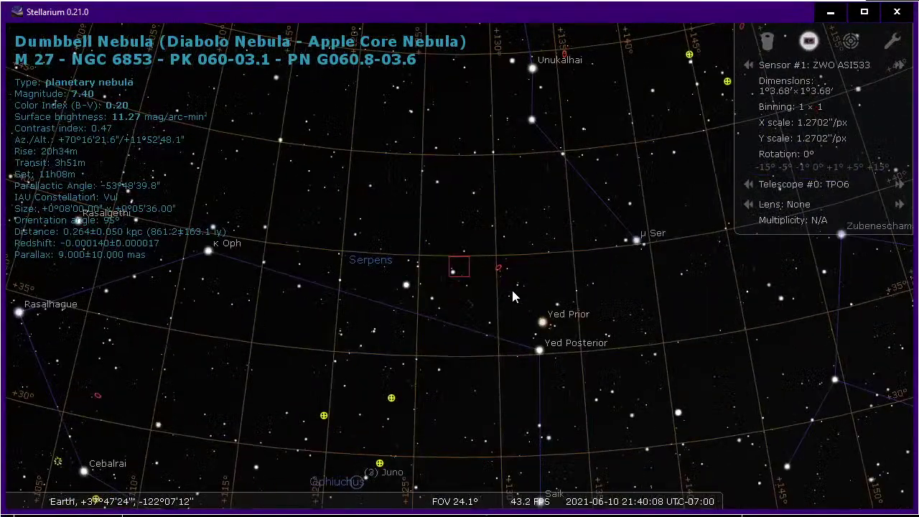
# Examine Bootes closely for targets, covering the fields around Arcturus, Izar, Thiba and Nekkar
pyautogui.scroll(-3, 512, 288)
pyautogui.moveTo(500, 260); pyautogui.dragTo(481, 436)
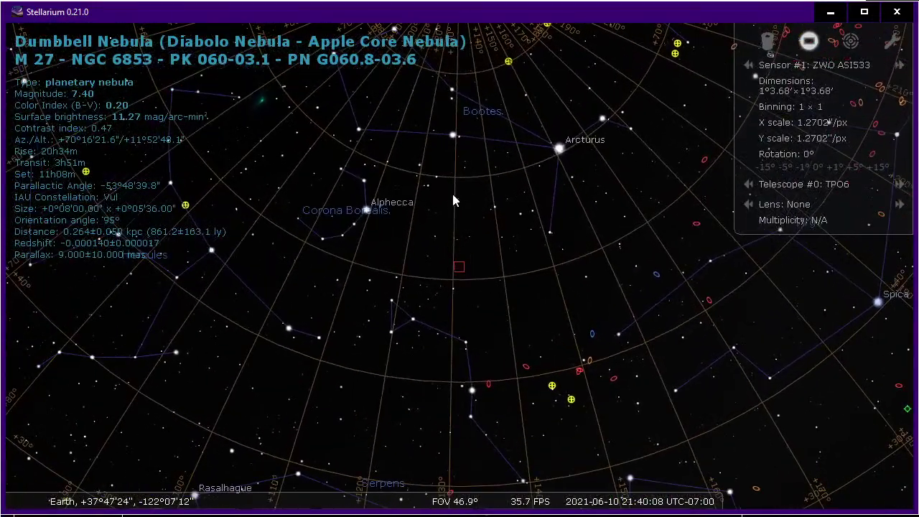
pyautogui.moveTo(452, 191); pyautogui.dragTo(469, 389)
pyautogui.scroll(1, 468, 389)
pyautogui.scroll(5, 466, 387)
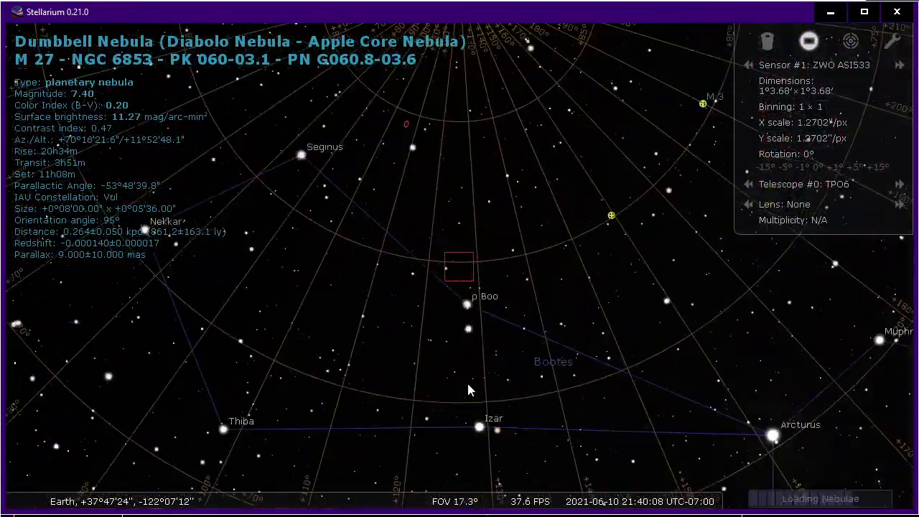
pyautogui.moveTo(406, 382); pyautogui.dragTo(321, 12)
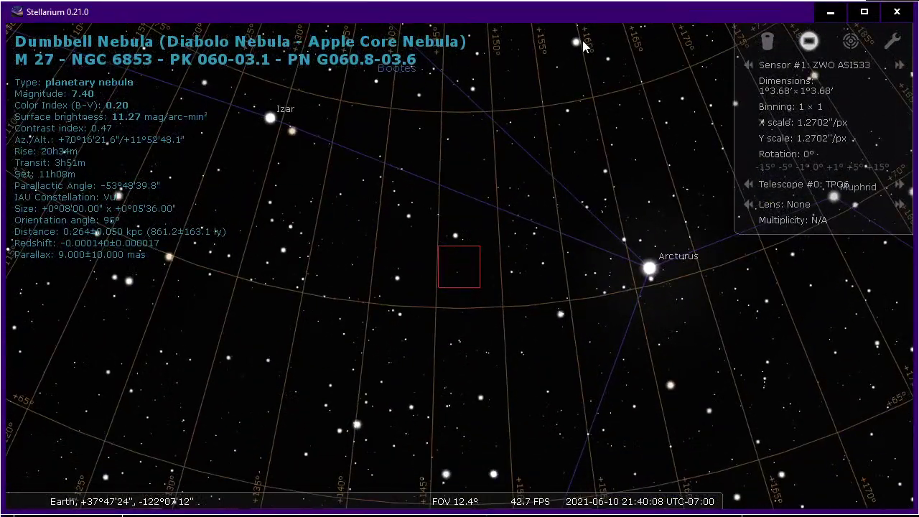
pyautogui.moveTo(739, 382); pyautogui.dragTo(571, 393)
pyautogui.moveTo(434, 283); pyautogui.dragTo(659, 291)
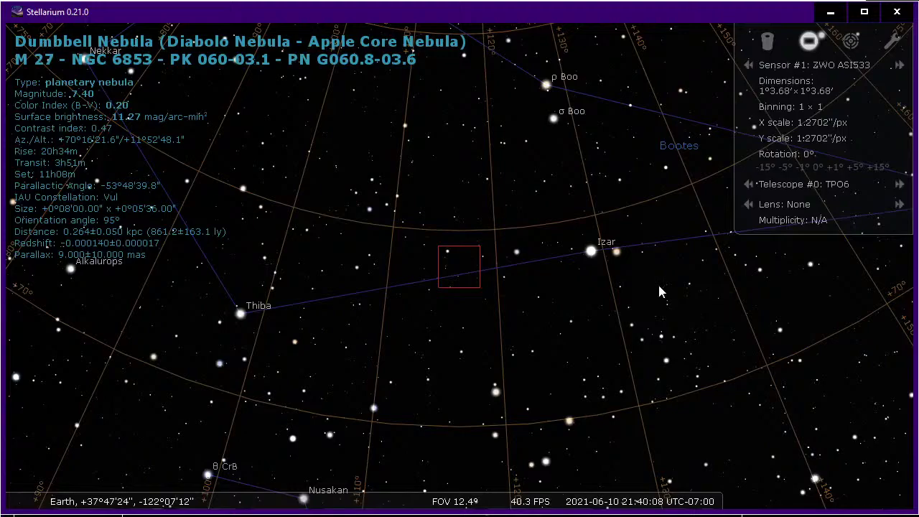
pyautogui.moveTo(433, 294); pyautogui.dragTo(698, 248)
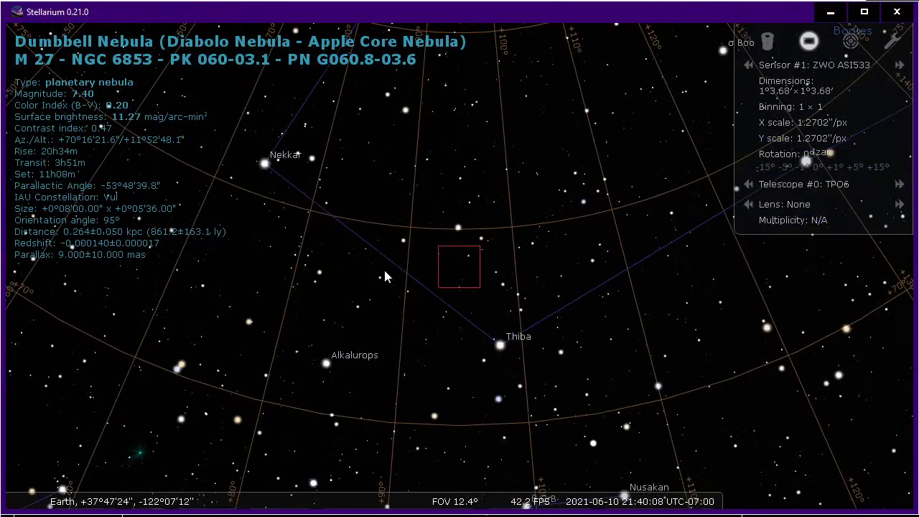
pyautogui.moveTo(384, 273); pyautogui.dragTo(564, 310)
# Select the planetary nebula PK 318+41.1 near Spica in Virgo to view its details
pyautogui.scroll(-5, 563, 300)
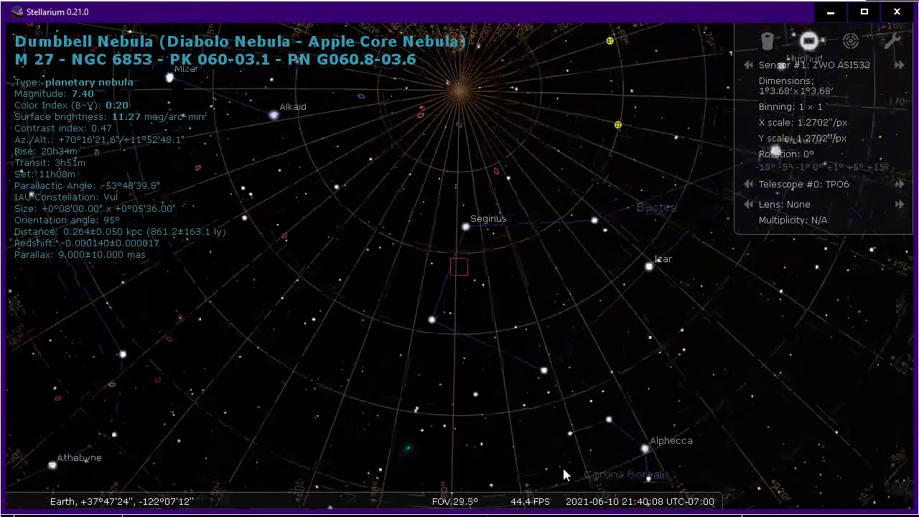
pyautogui.moveTo(570, 271); pyautogui.dragTo(566, 344)
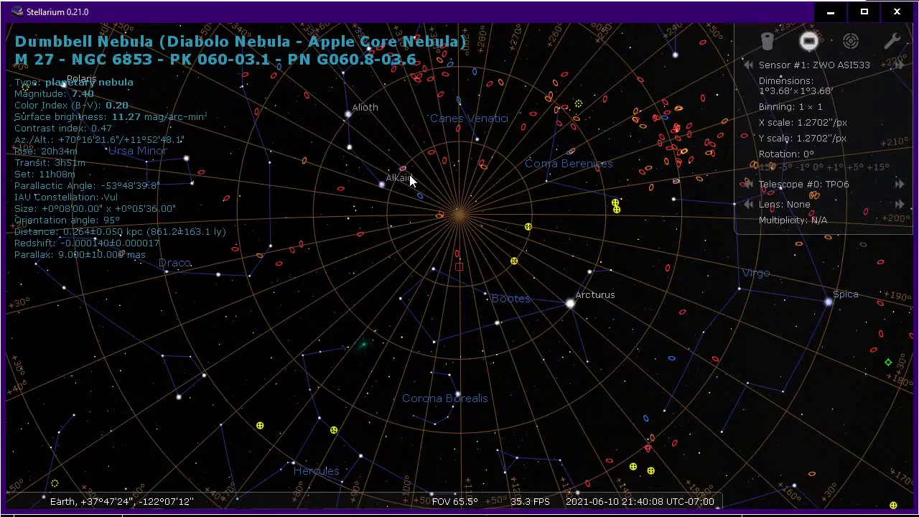
pyautogui.moveTo(411, 180); pyautogui.dragTo(277, 70)
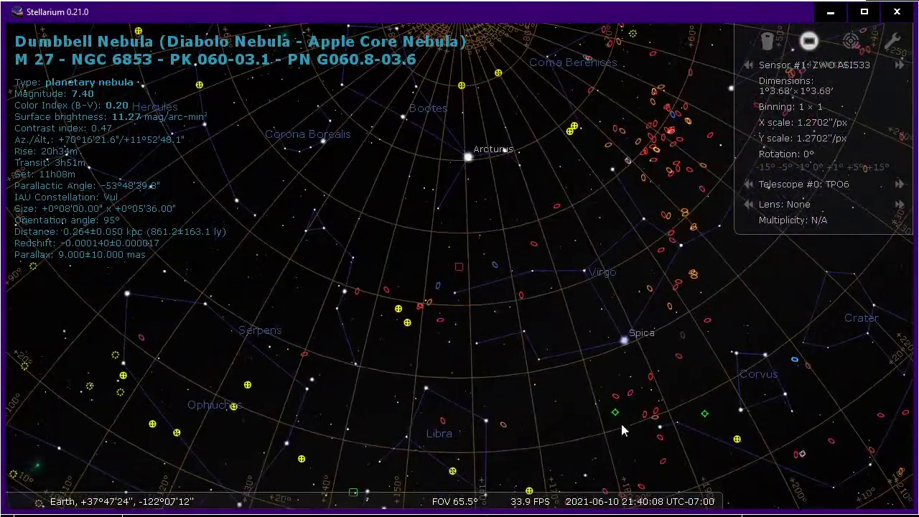
pyautogui.moveTo(655, 460); pyautogui.dragTo(480, 331)
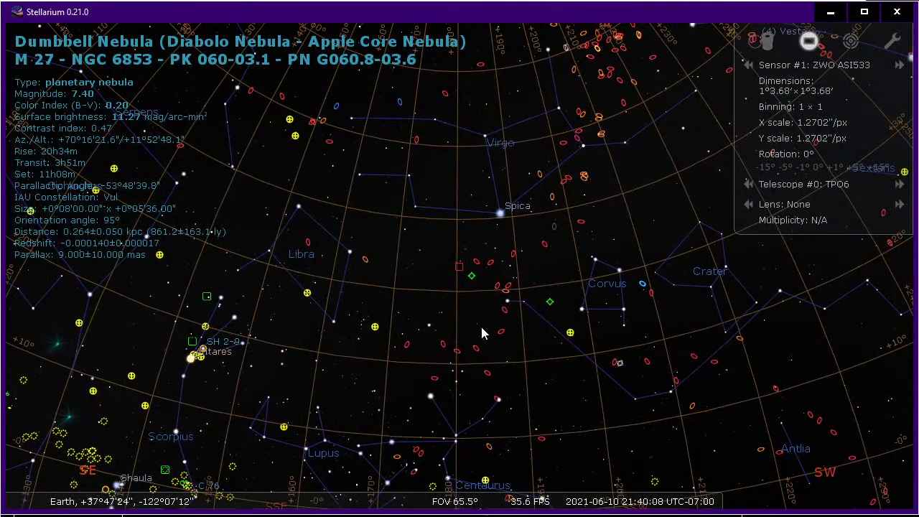
pyautogui.click(474, 282)
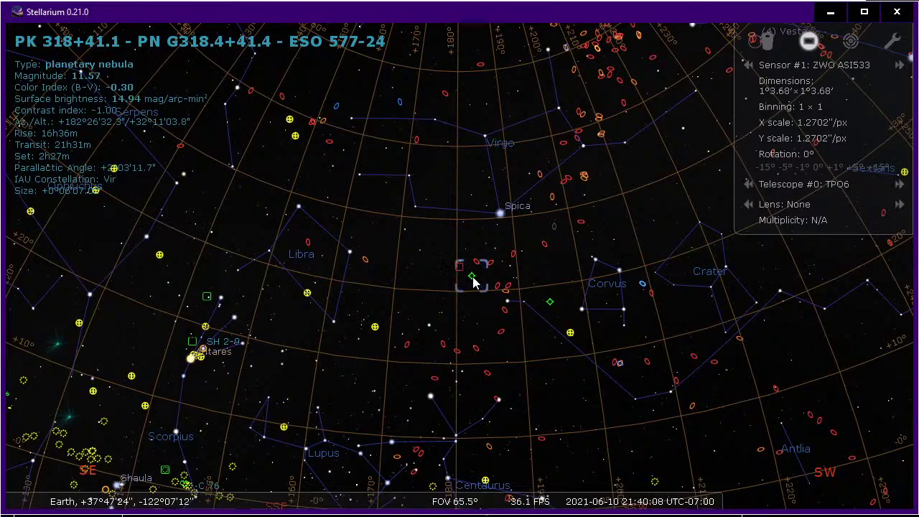
# Search the sky from Corvus through Leo and Lynx to Ursa Major and Canes Venatici for targets
pyautogui.moveTo(528, 283); pyautogui.dragTo(300, 308)
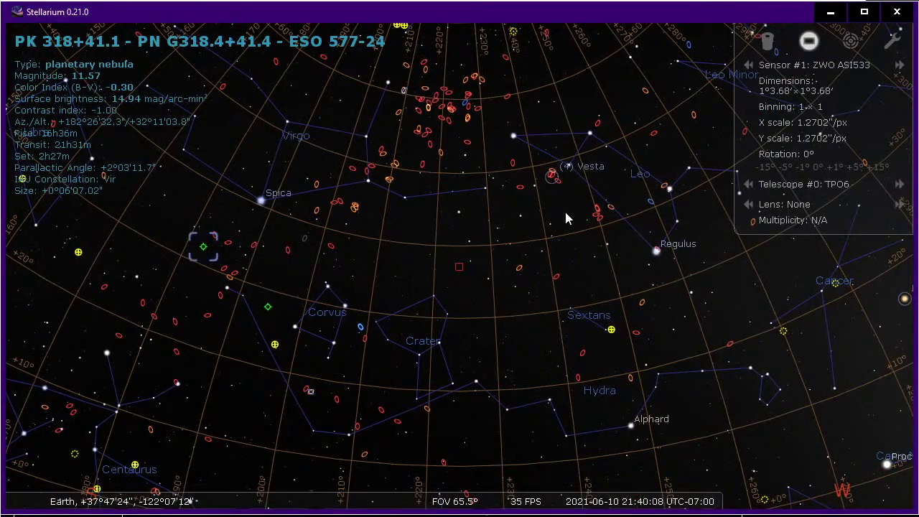
pyautogui.moveTo(565, 213); pyautogui.dragTo(445, 328)
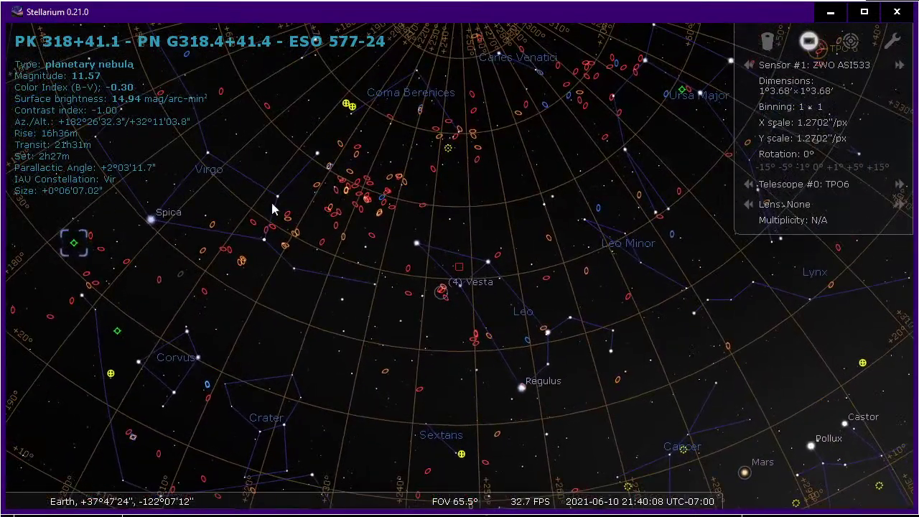
pyautogui.moveTo(638, 201); pyautogui.dragTo(393, 222)
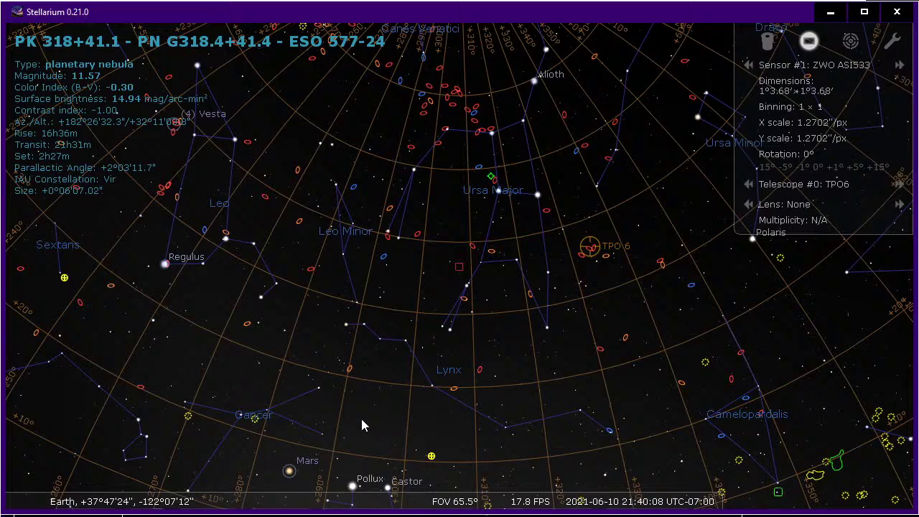
pyautogui.moveTo(360, 416); pyautogui.dragTo(369, 335)
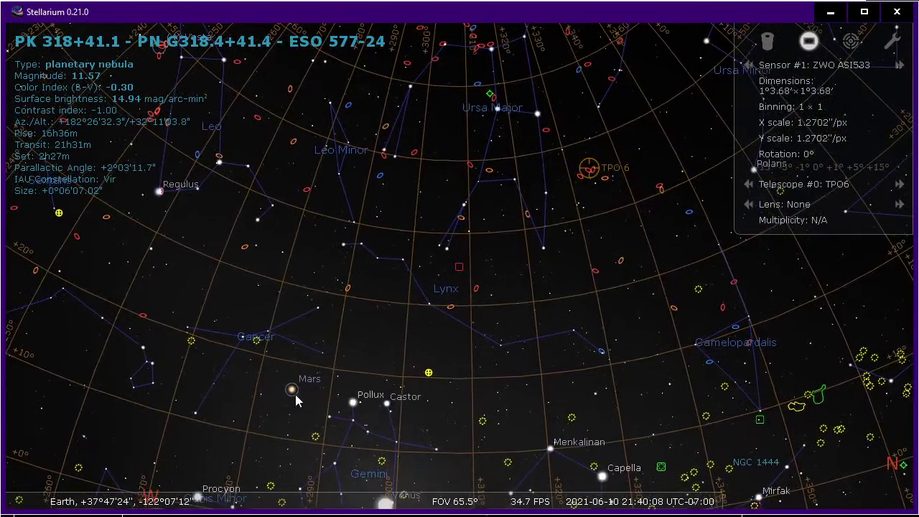
pyautogui.moveTo(469, 293); pyautogui.dragTo(492, 476)
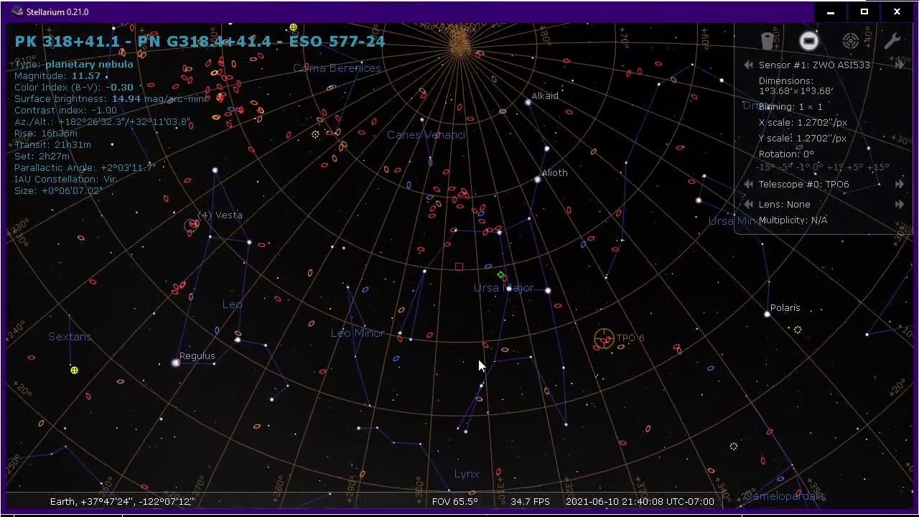
pyautogui.moveTo(446, 301); pyautogui.dragTo(503, 388)
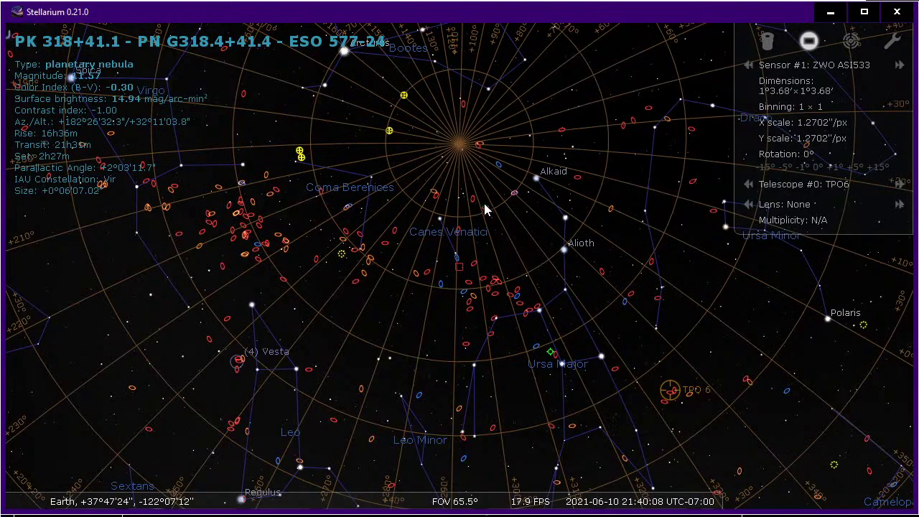
# Examine the sky around the zenith, from Ursa Major and Draco to Canes Venatici and Coma Berenices, for targets
pyautogui.press('Up')
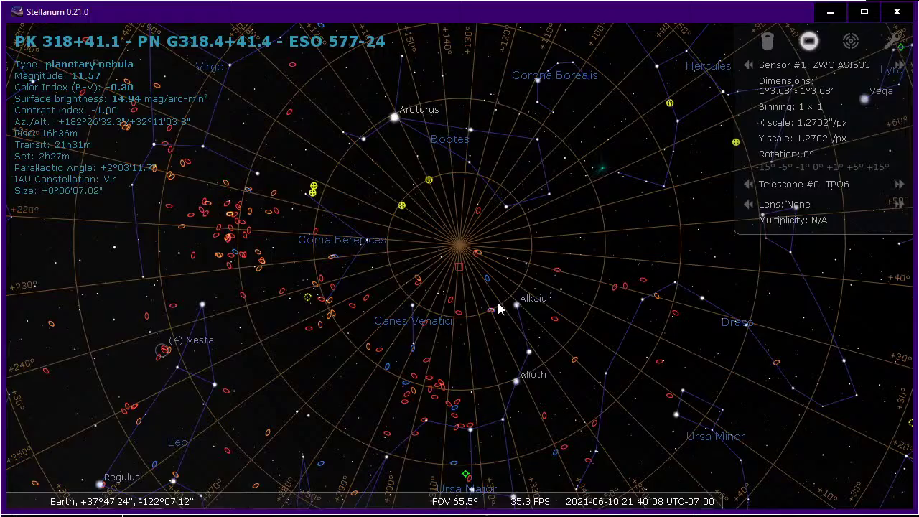
pyautogui.press('Down')
pyautogui.press('Right')
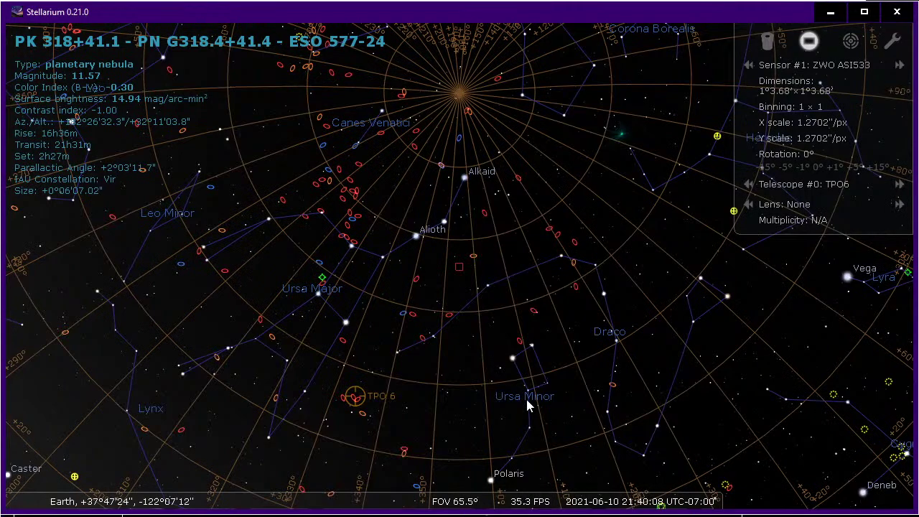
pyautogui.press('Left')
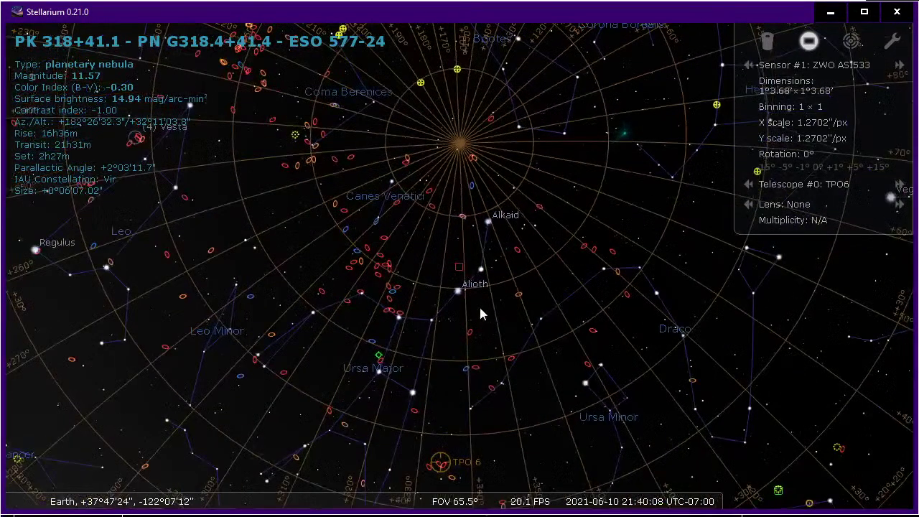
pyautogui.press('Up')
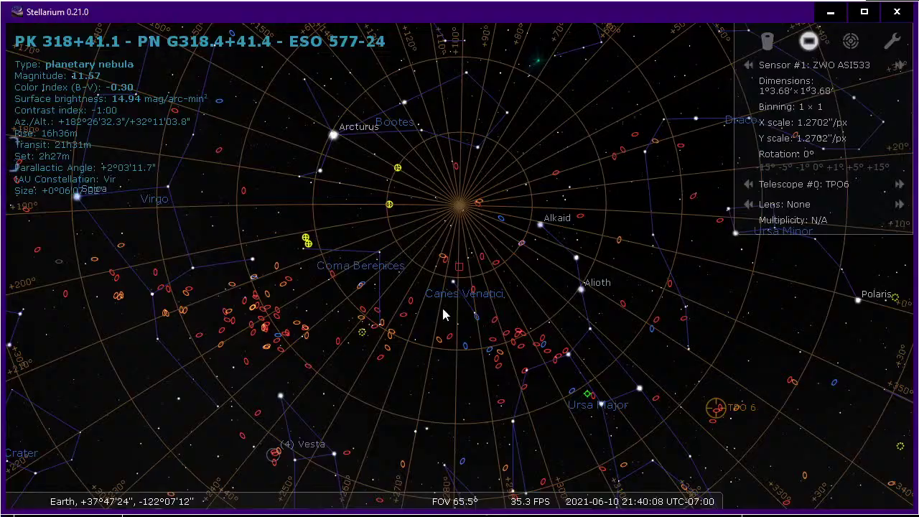
pyautogui.press('Left')
pyautogui.press('Up')
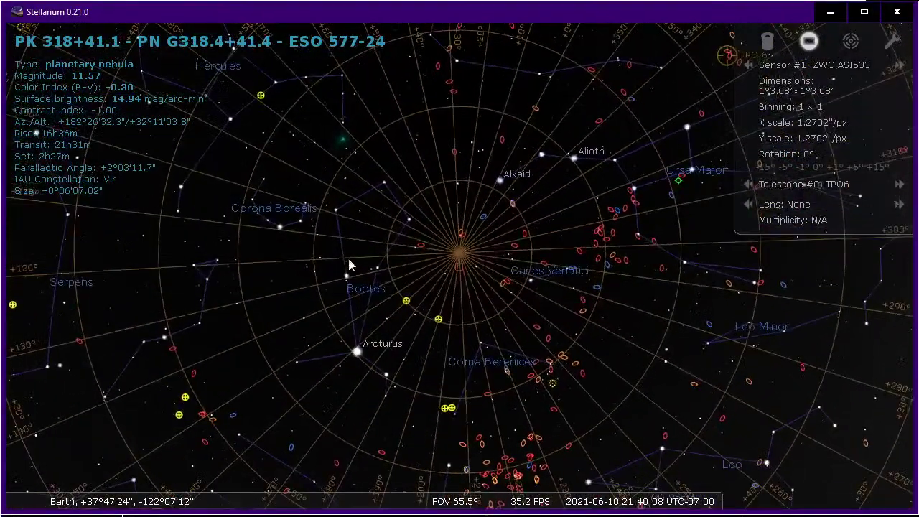
# Search from Bootes and Arcturus across Serpens to Hercules and Lyra for the next target
pyautogui.press('Down')
pyautogui.press('Left')
pyautogui.press('Down')
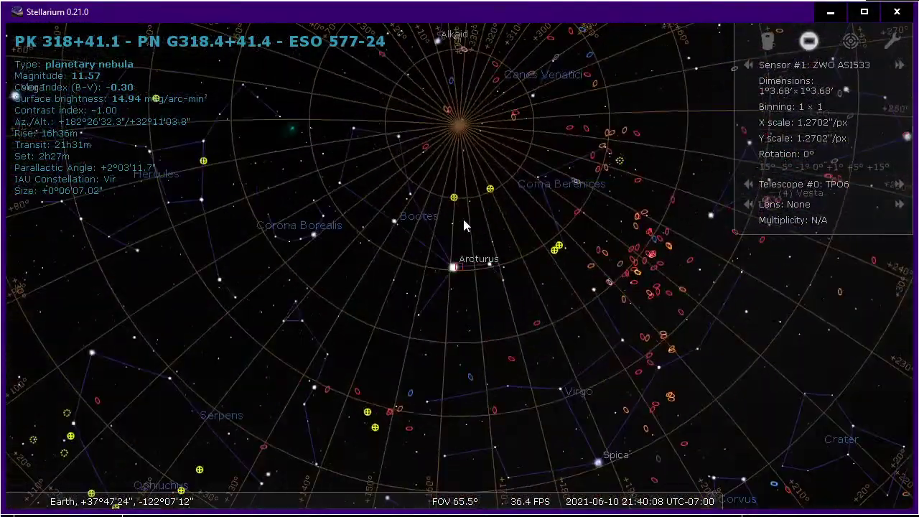
pyautogui.press('Down')
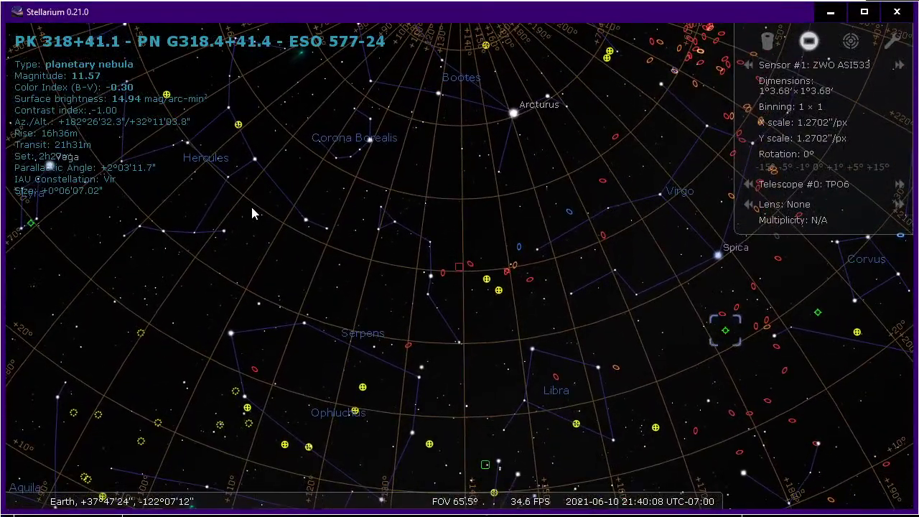
pyautogui.press('Left')
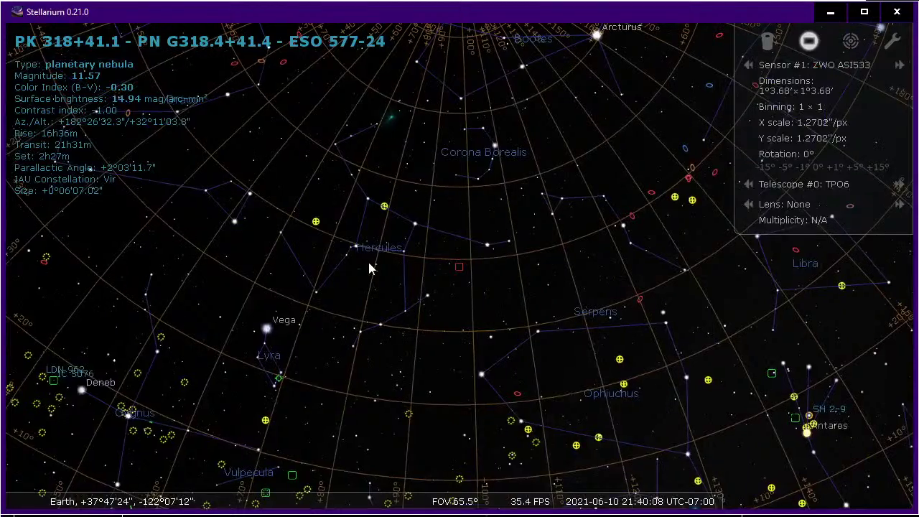
pyautogui.moveTo(380, 273); pyautogui.dragTo(510, 287)
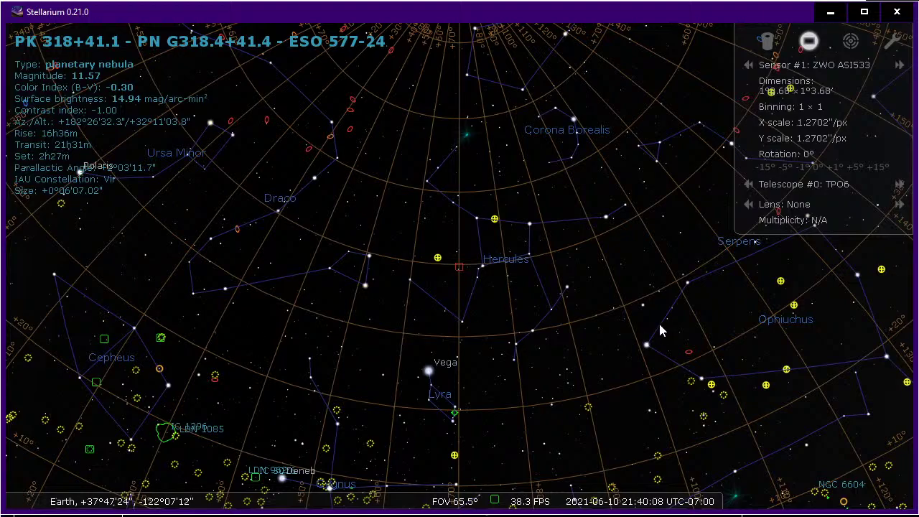
# Search from Hercules across Serpens and Libra to Virgo for targets, checking the M 81 and M 82 live stack in SharpCap
pyautogui.moveTo(661, 330); pyautogui.dragTo(336, 352)
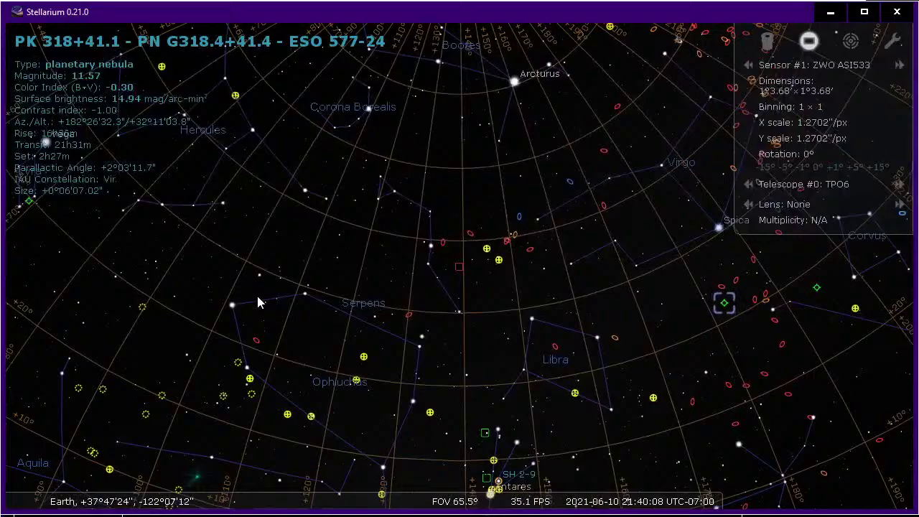
pyautogui.moveTo(581, 336)
pyautogui.mouseDown()
pyautogui.moveTo(439, 308)
pyautogui.moveTo(348, 274)
pyautogui.moveTo(433, 371)
pyautogui.mouseUp()
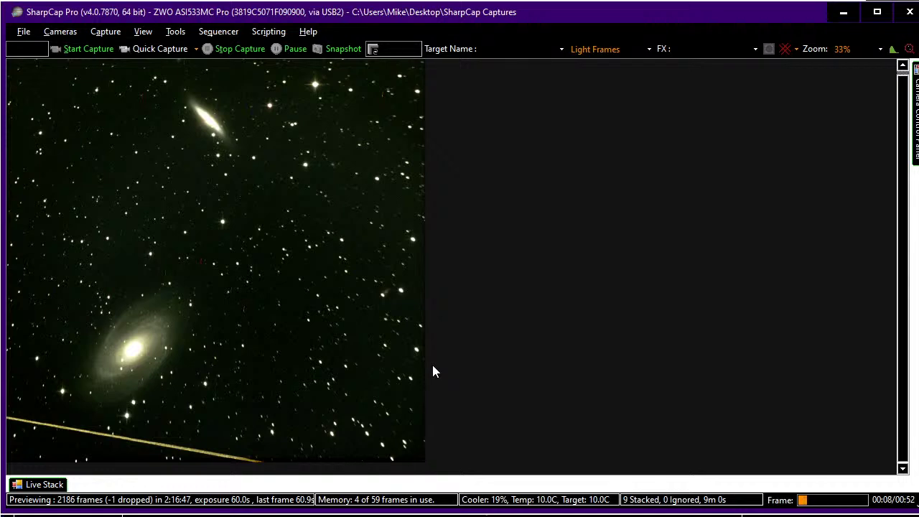
pyautogui.hotkey('alt', 'Tab')
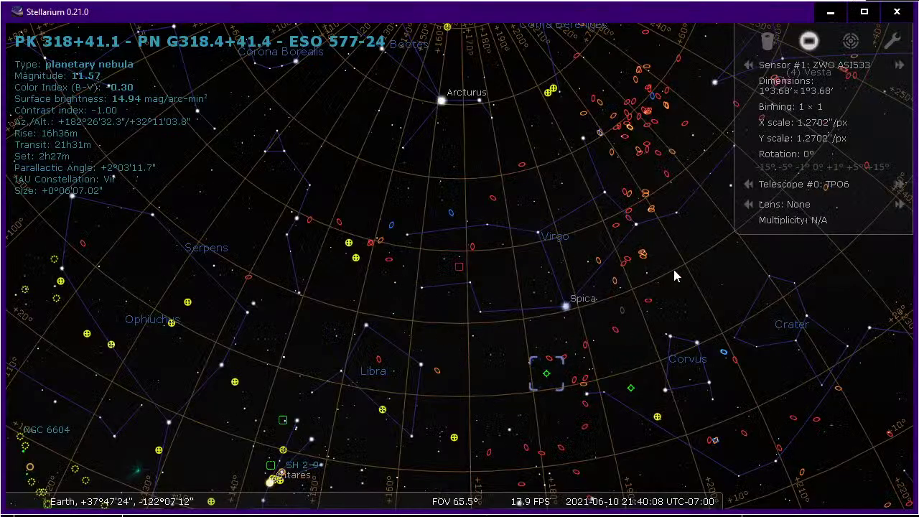
# Follow the sky from Virgo through Leo to Ursa Major and examine the telescope's position beside M 81 and M 82 up close
pyautogui.moveTo(673, 267); pyautogui.dragTo(245, 311)
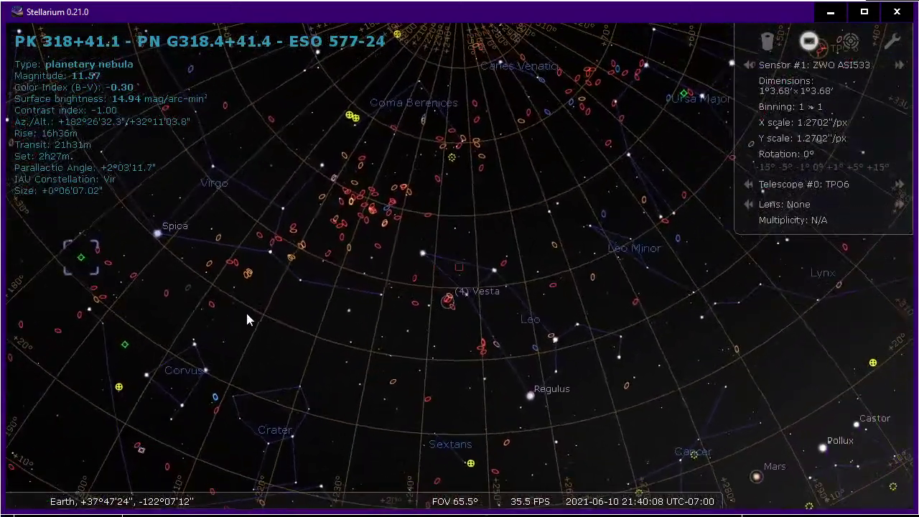
pyautogui.moveTo(662, 267); pyautogui.dragTo(363, 303)
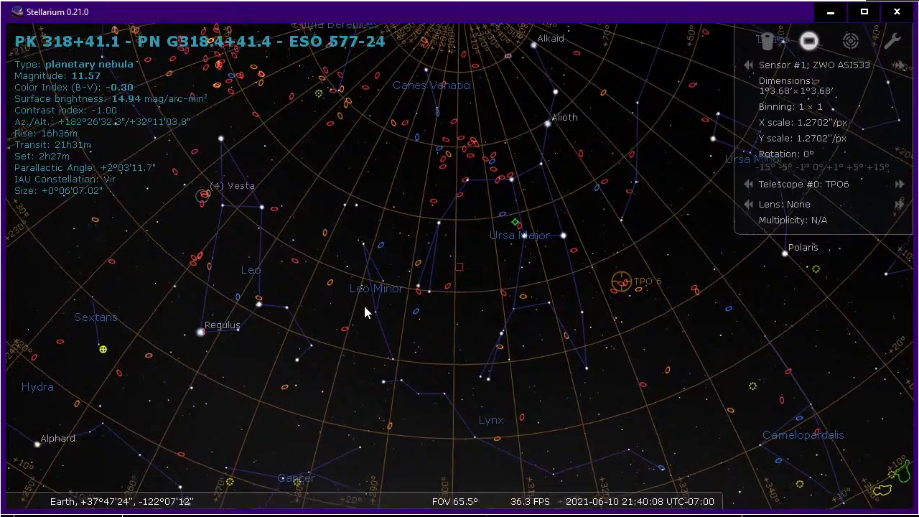
pyautogui.moveTo(695, 339); pyautogui.dragTo(513, 327)
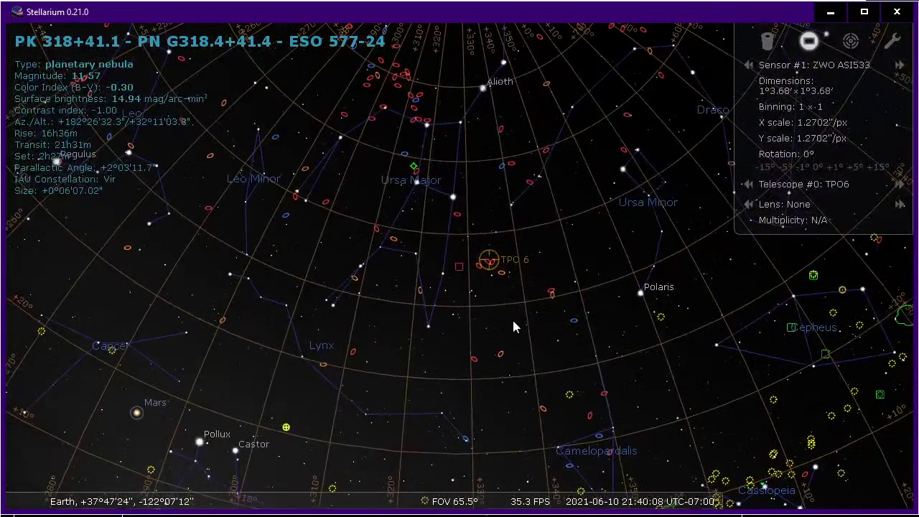
pyautogui.scroll(5, 510, 317)
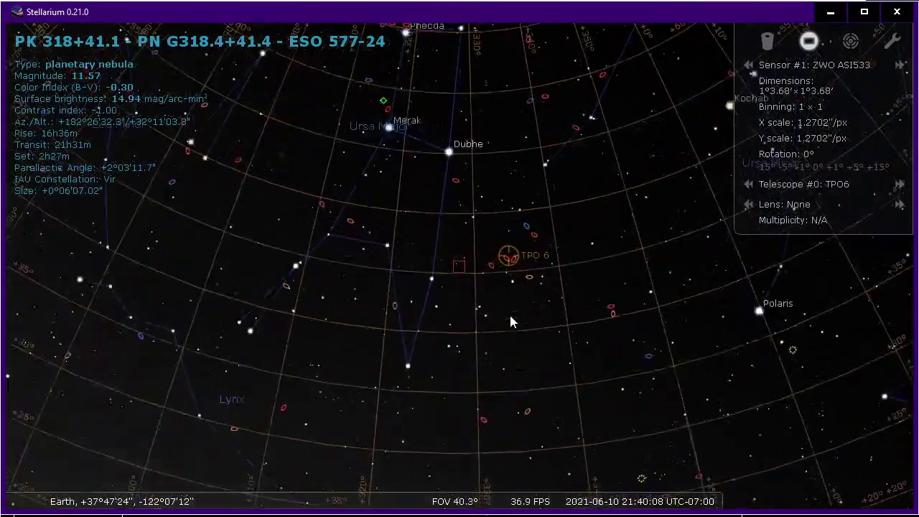
pyautogui.moveTo(579, 283); pyautogui.dragTo(342, 318)
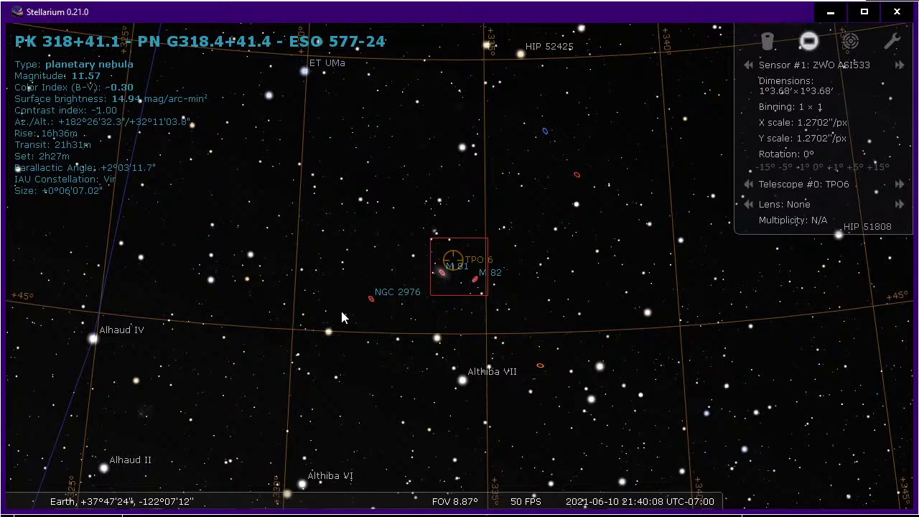
# Survey the whole sky in a wide view and search from Canes Venatici and Coma Berenices to Bootes for targets
pyautogui.scroll(-10, 342, 318)
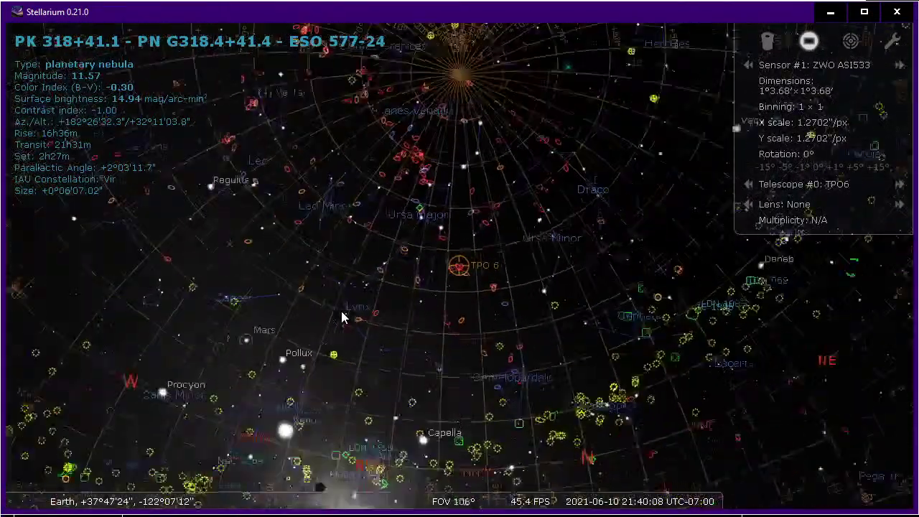
pyautogui.scroll(-3, 342, 318)
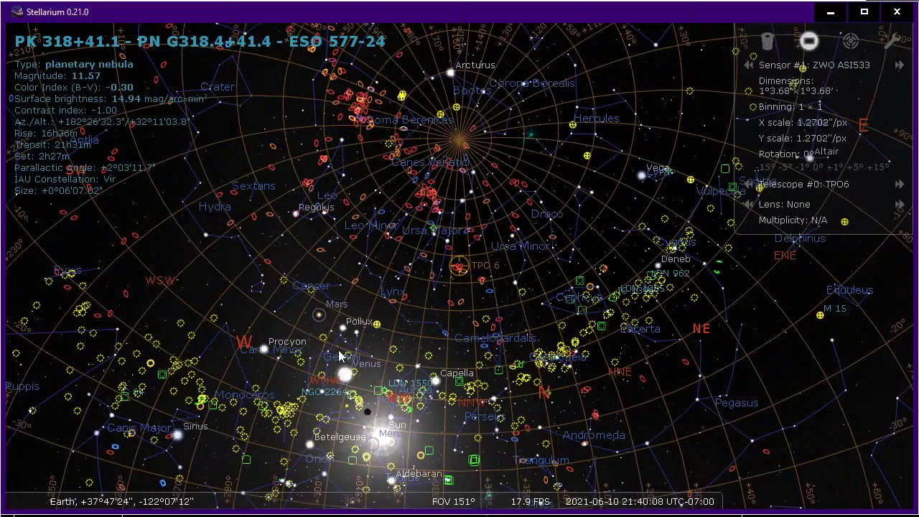
pyautogui.moveTo(295, 207); pyautogui.dragTo(400, 290)
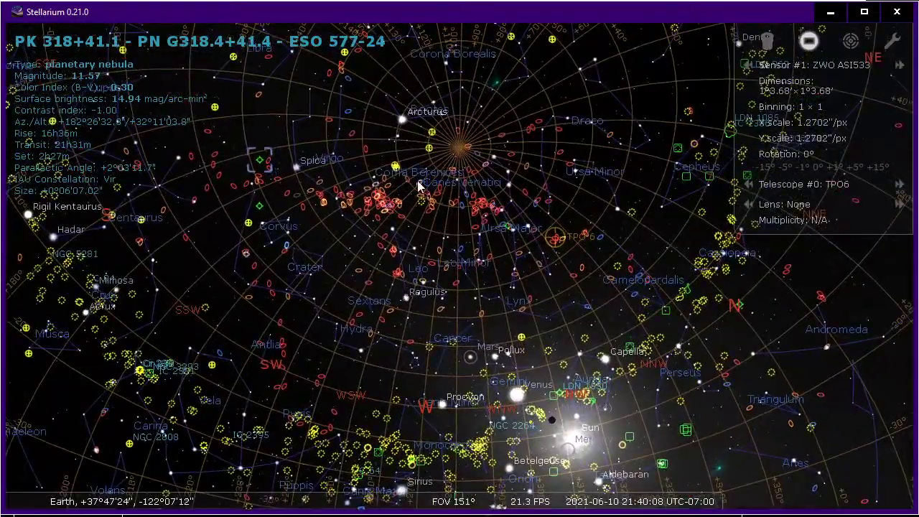
pyautogui.scroll(5, 421, 185)
pyautogui.moveTo(410, 148); pyautogui.dragTo(592, 450)
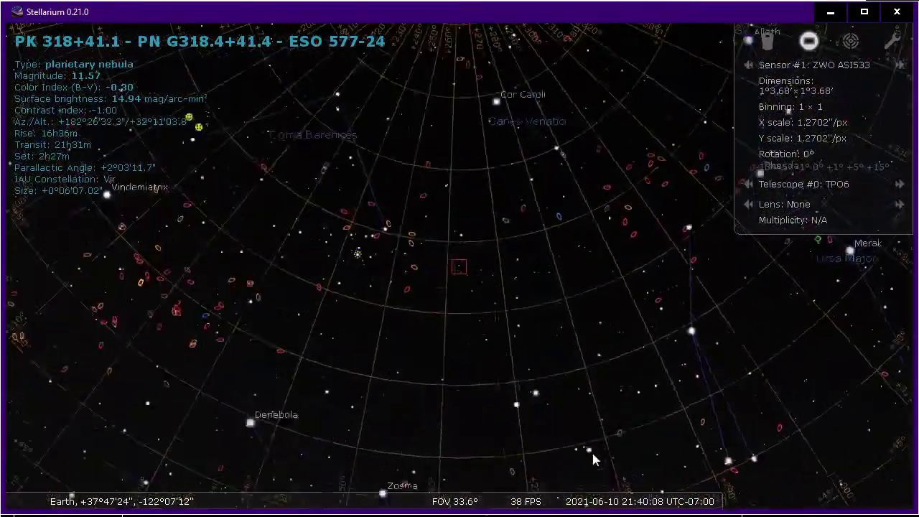
pyautogui.moveTo(140, 251); pyautogui.dragTo(433, 307)
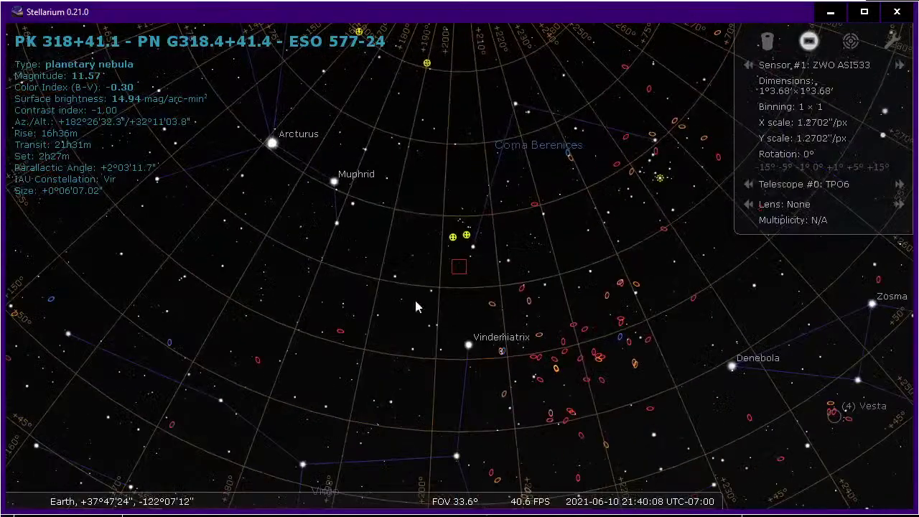
pyautogui.moveTo(300, 264); pyautogui.dragTo(445, 304)
pyautogui.moveTo(316, 239); pyautogui.dragTo(553, 343)
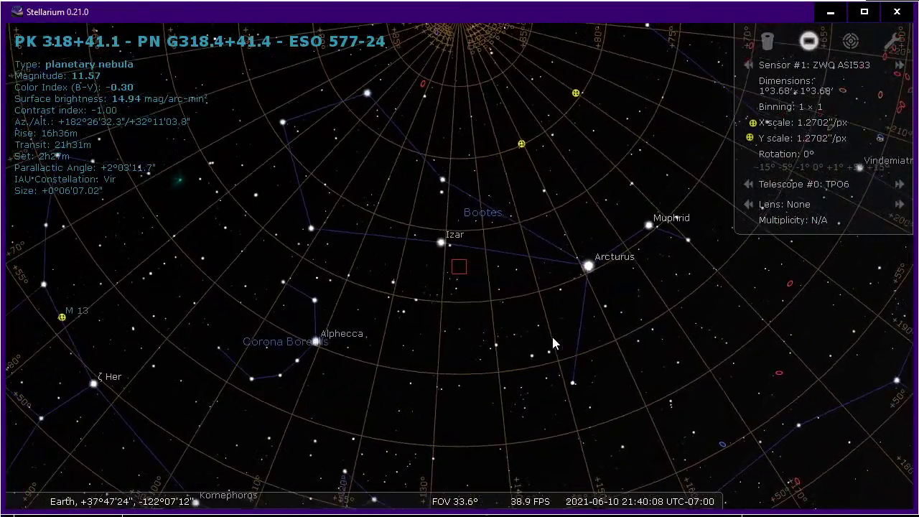
# Select the globular clusters NGC 5466, M 3, NGC 5053 and M 53 around Bootes and Coma Berenices to compare their details
pyautogui.click(521, 145)
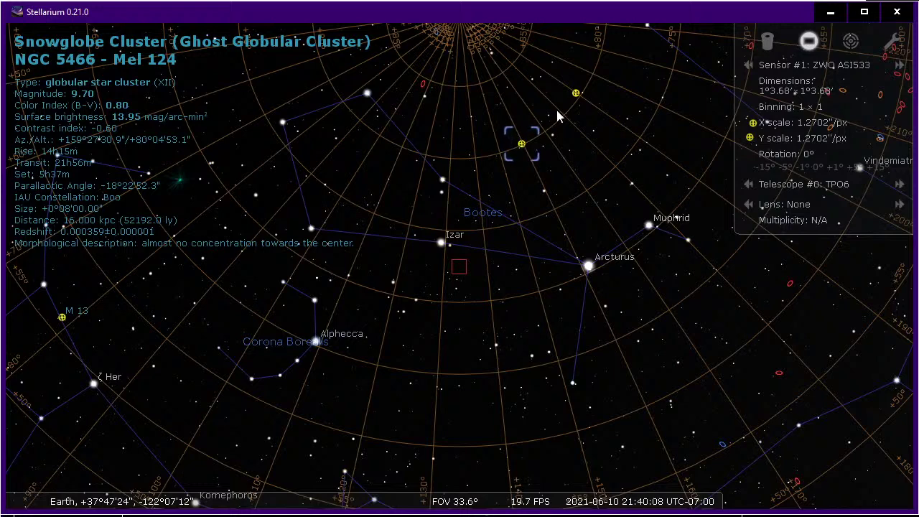
pyautogui.click(577, 94)
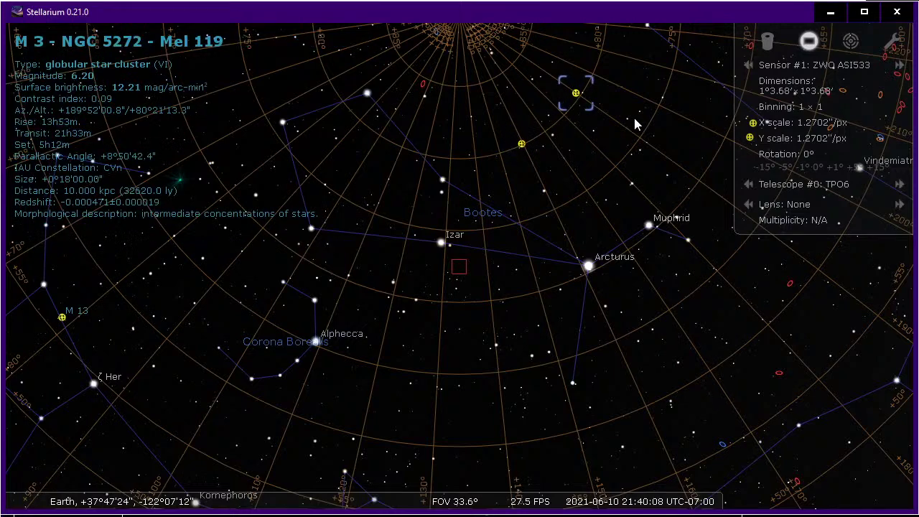
pyautogui.moveTo(623, 120); pyautogui.dragTo(398, 172)
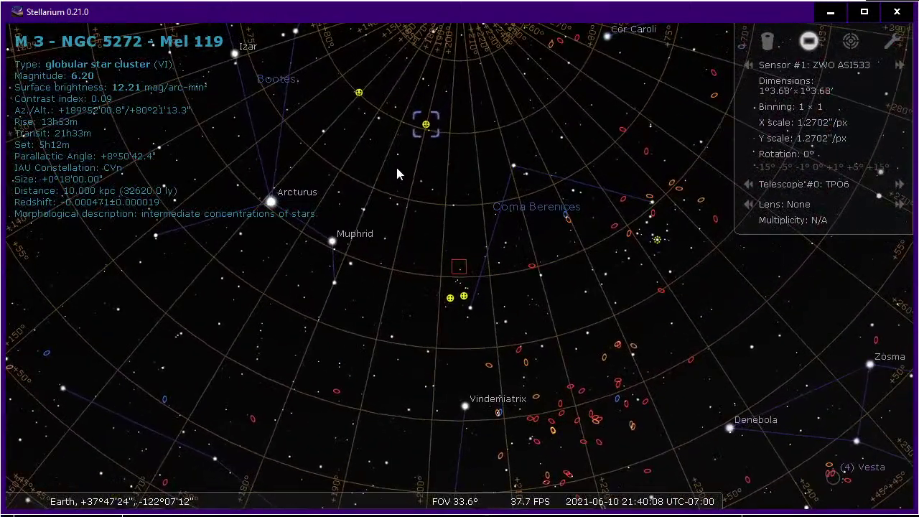
pyautogui.click(449, 300)
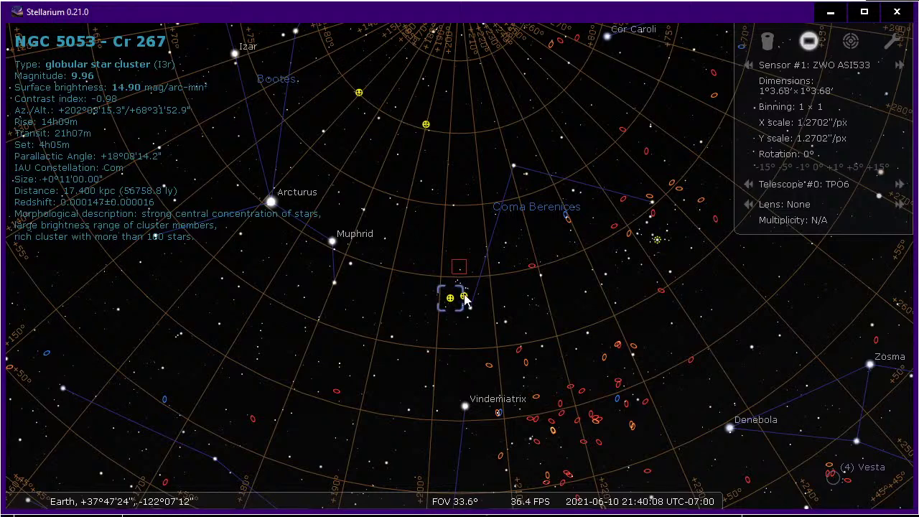
pyautogui.click(464, 299)
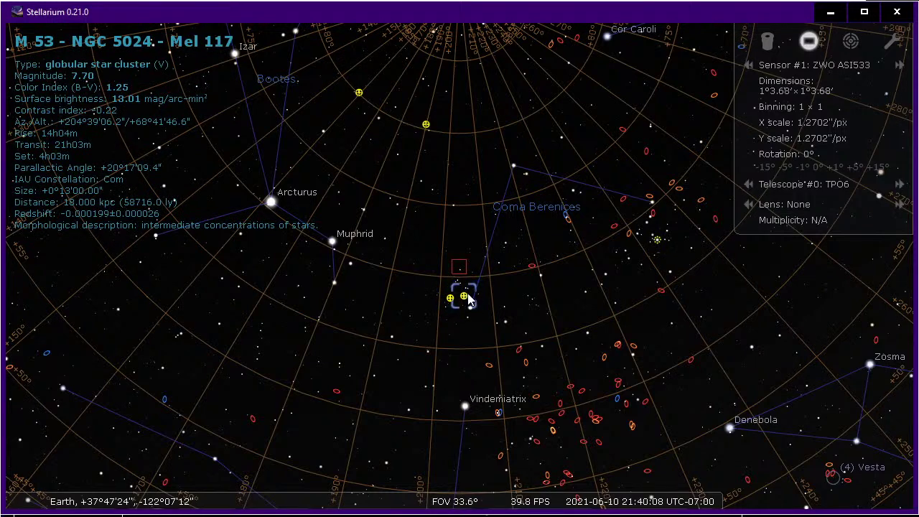
# Search from Coma Berenices over the zenith to Libra and along the southeastern Milky Way from Scorpius to Sagitta and Cygnus for targets
pyautogui.moveTo(611, 280); pyautogui.dragTo(295, 287)
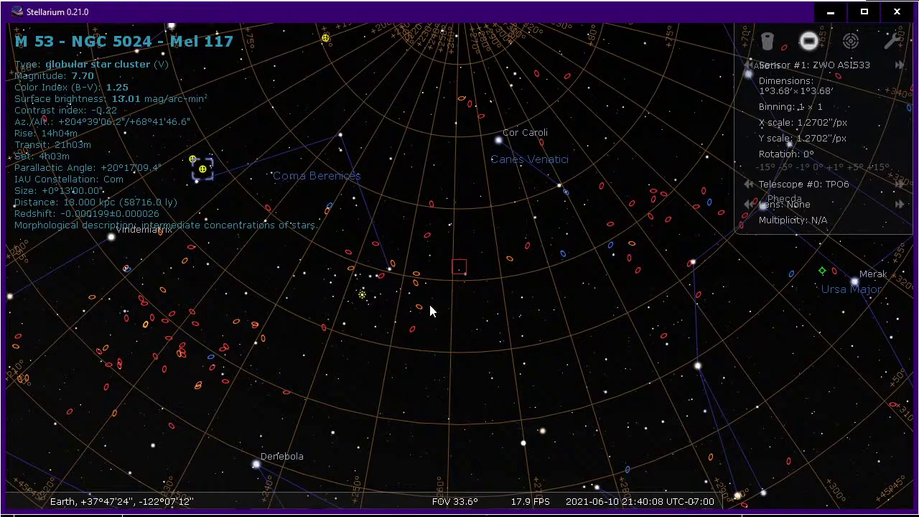
pyautogui.moveTo(539, 260); pyautogui.dragTo(634, 450)
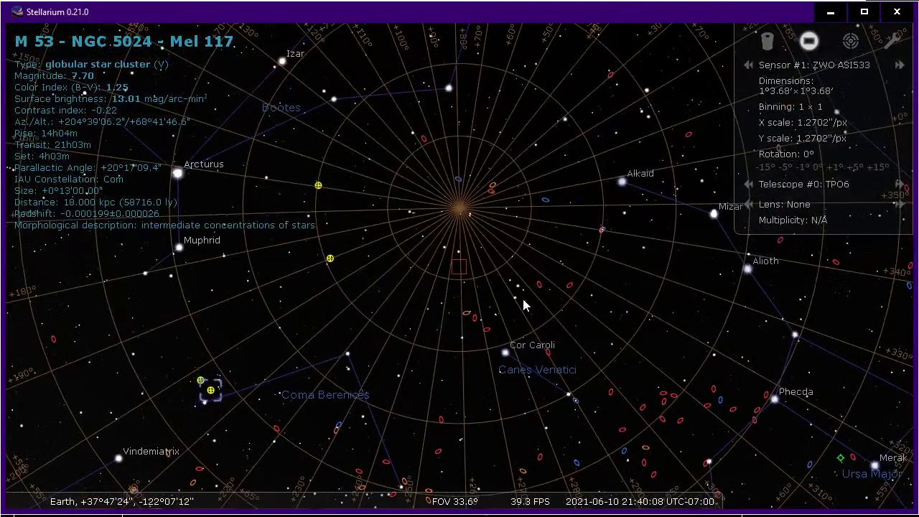
pyautogui.moveTo(406, 207); pyautogui.dragTo(475, 224)
pyautogui.moveTo(284, 335); pyautogui.dragTo(460, 43)
pyautogui.moveTo(318, 410); pyautogui.dragTo(421, 133)
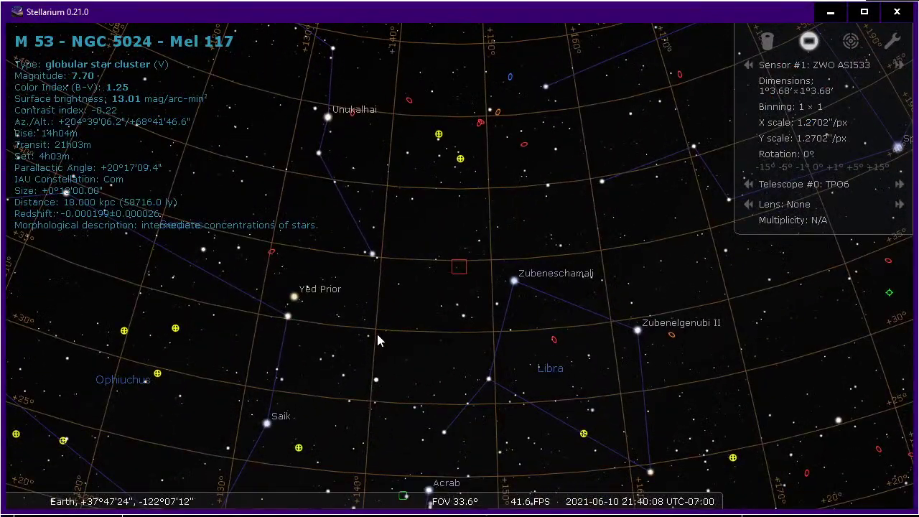
pyautogui.scroll(-3, 376, 331)
pyautogui.moveTo(344, 325); pyautogui.dragTo(303, 116)
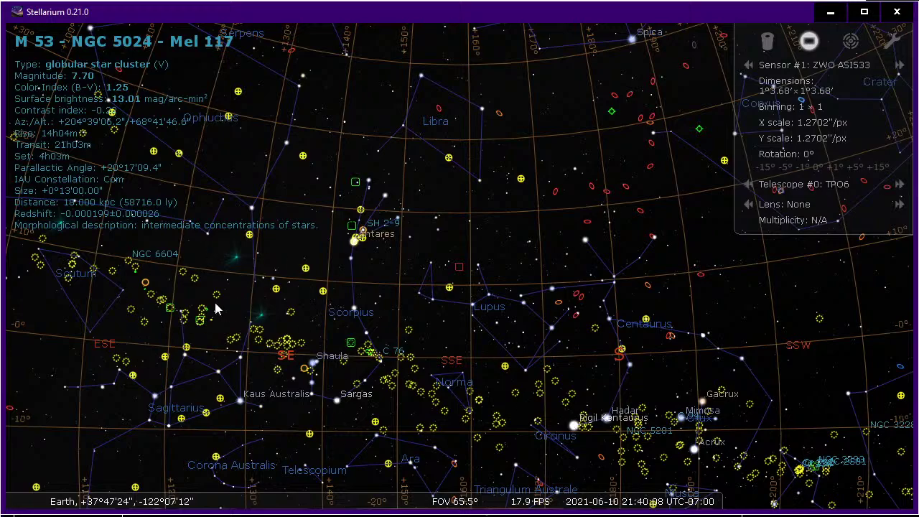
pyautogui.moveTo(198, 298); pyautogui.dragTo(474, 300)
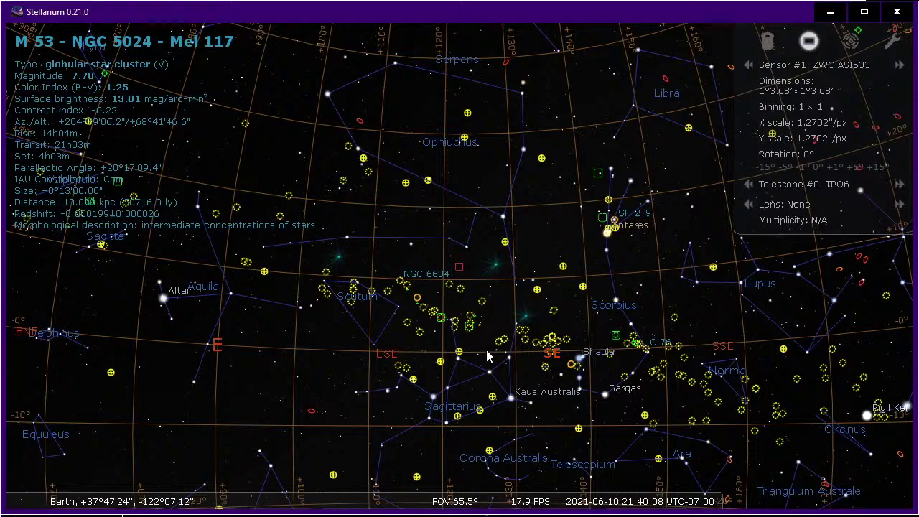
pyautogui.moveTo(288, 314); pyautogui.dragTo(566, 342)
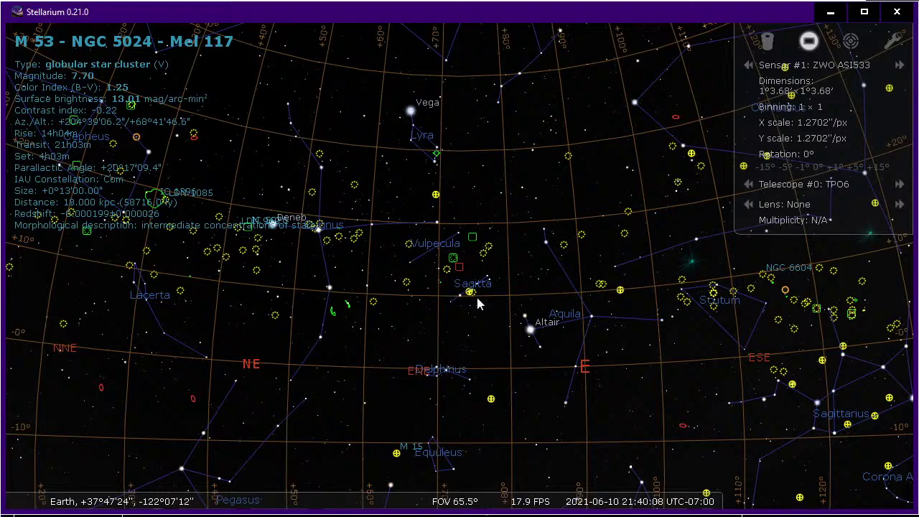
# Switch to the browser, read the medium and difficult targets of the EAA Monthly Observing Challenge June 2021, and return to SharpCap
pyautogui.hotkey('alt', 'Tab')
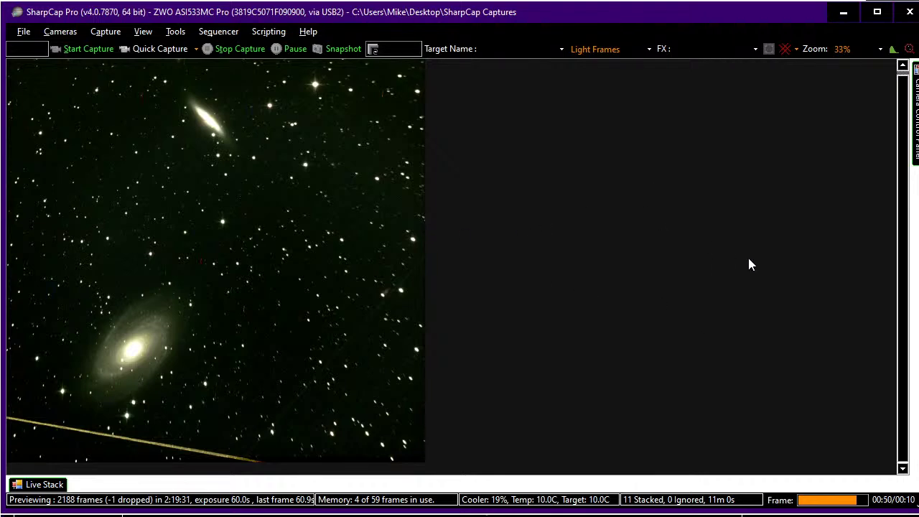
pyautogui.hotkey('alt', 'Tab')
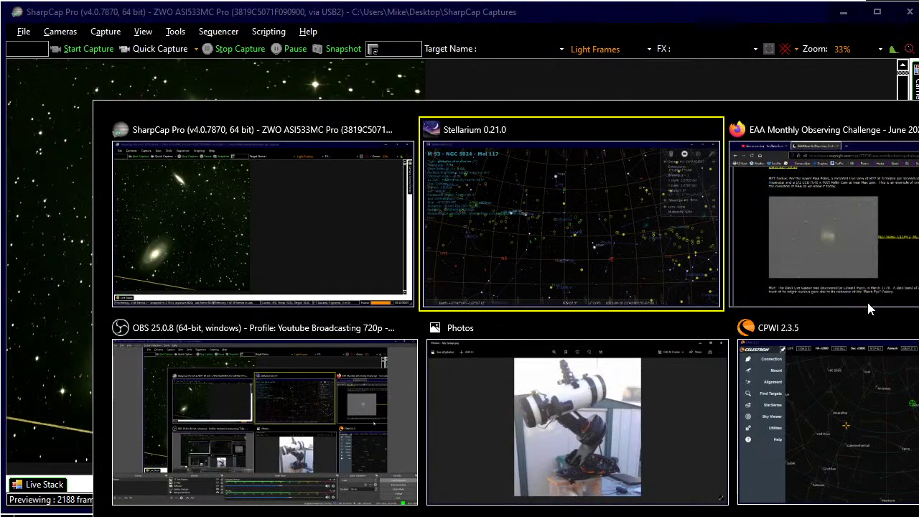
pyautogui.hotkey('alt', 'Tab')
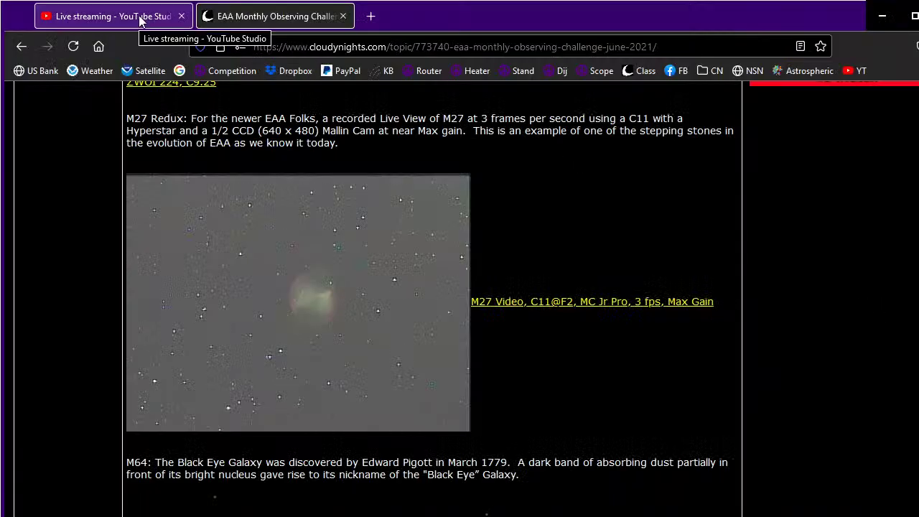
pyautogui.scroll(-10, 402, 349)
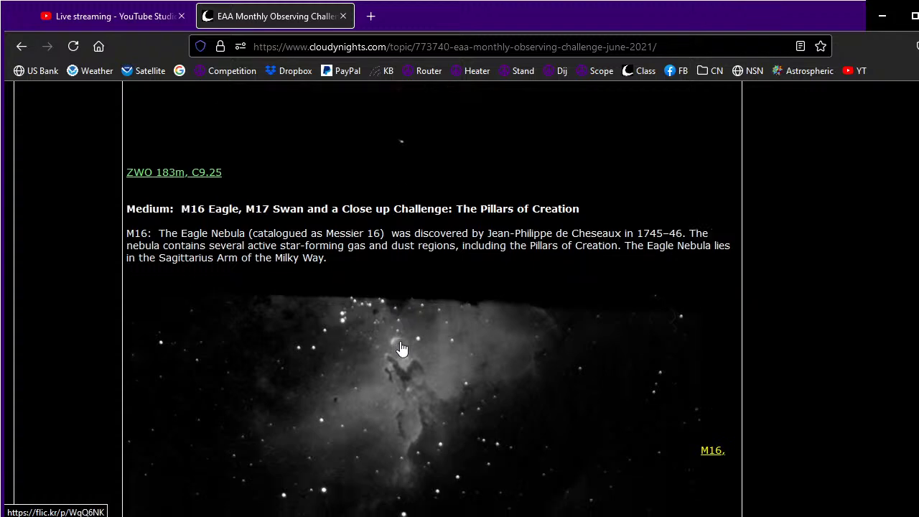
pyautogui.scroll(-15, 402, 349)
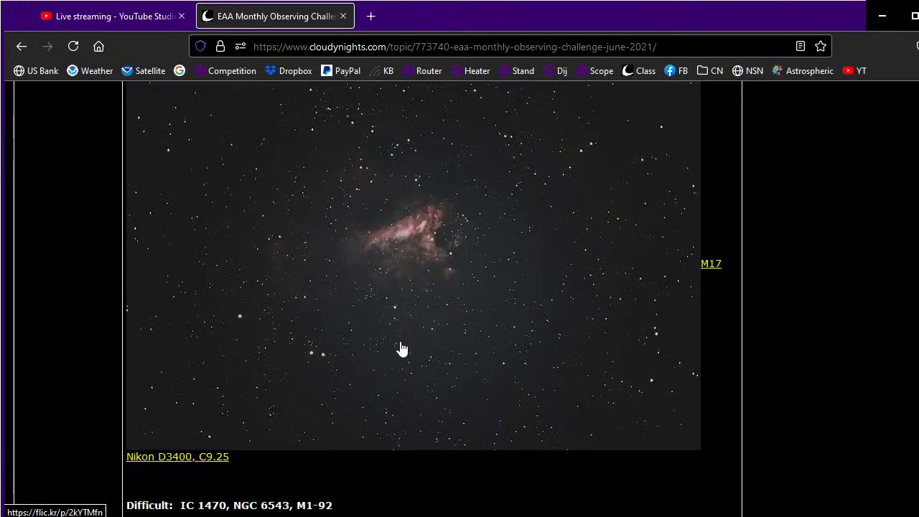
pyautogui.scroll(15, 402, 349)
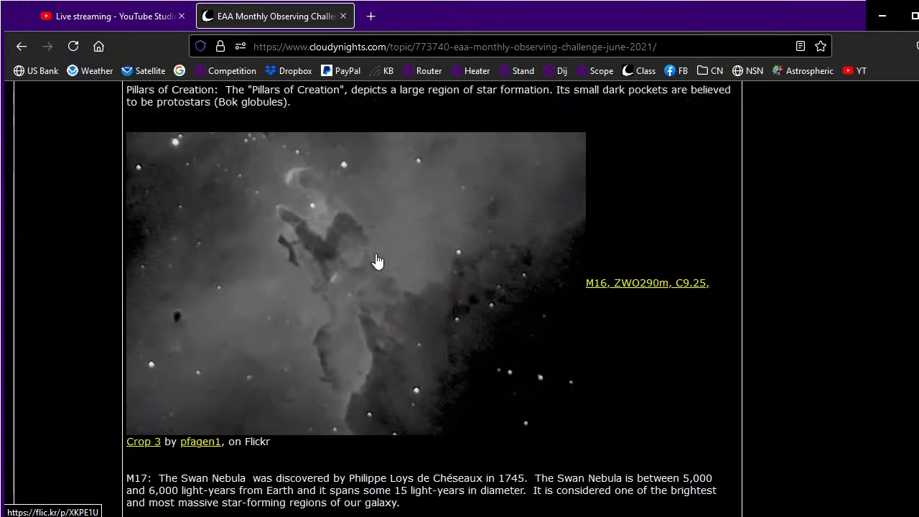
pyautogui.scroll(5, 378, 239)
pyautogui.scroll(-10, 421, 421)
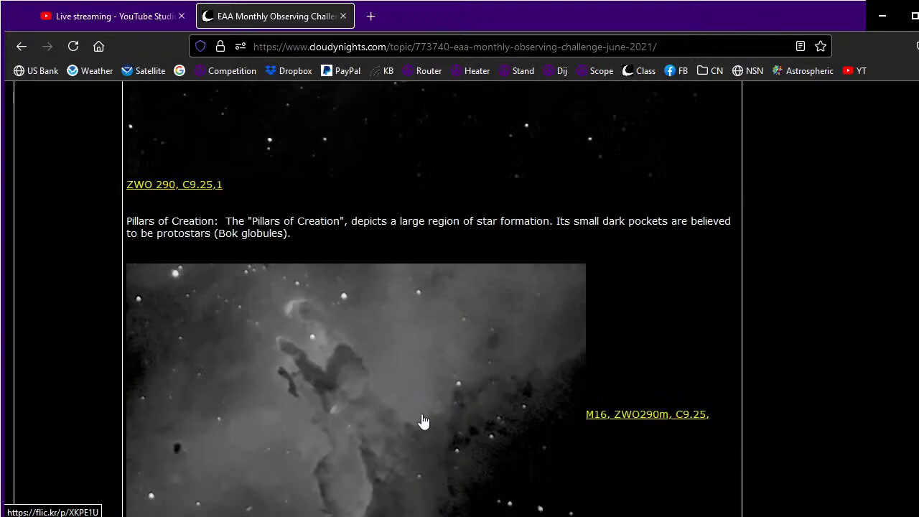
pyautogui.scroll(-12, 422, 418)
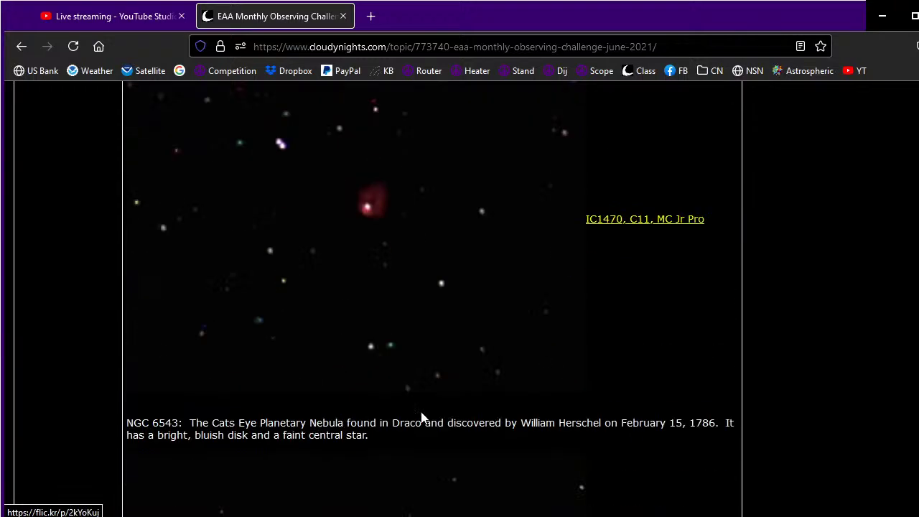
pyautogui.scroll(1, 431, 375)
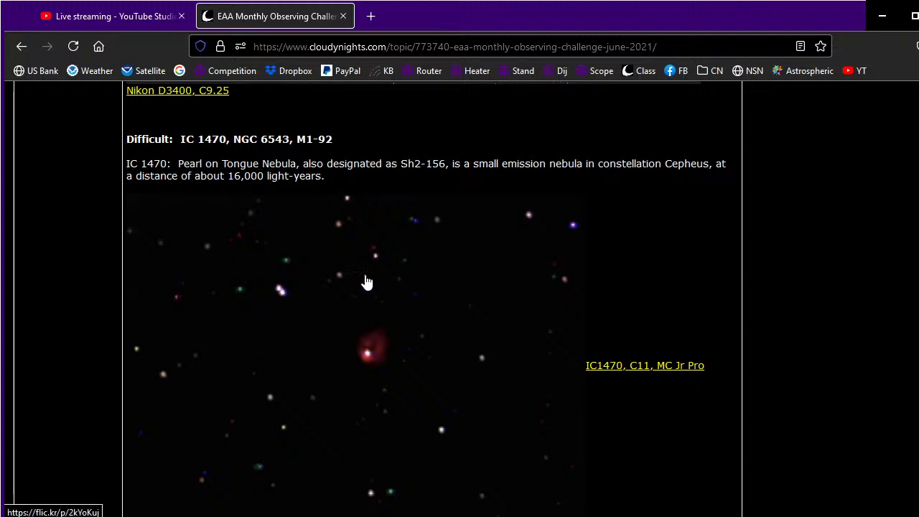
pyautogui.hotkey('alt', 'Tab')
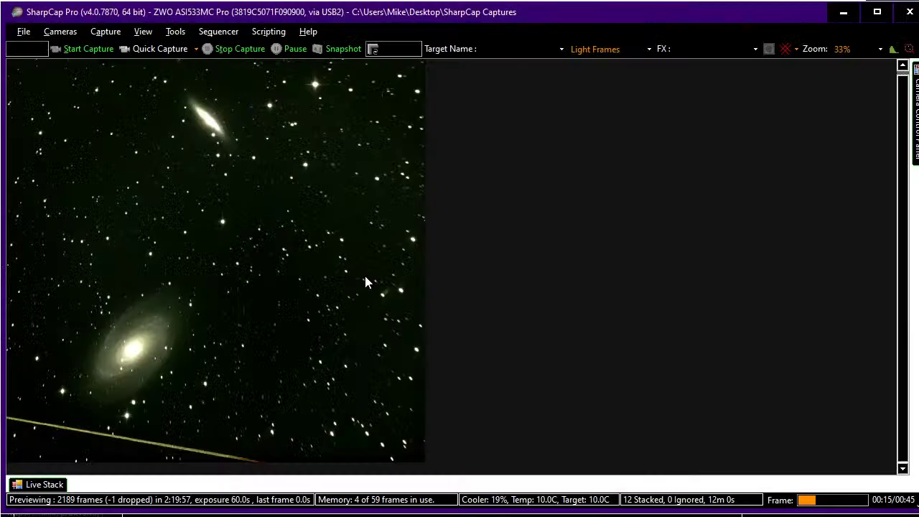
# Switch to Stellarium and search for the nebula IC 1470 to select and center it
pyautogui.hotkey('alt', 'Tab')
pyautogui.hotkey('alt', 'Tab')
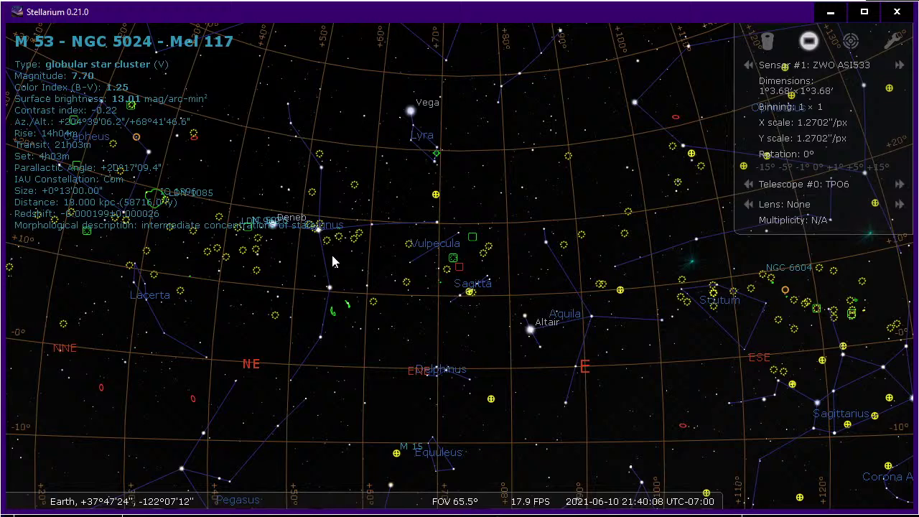
pyautogui.press('F3')
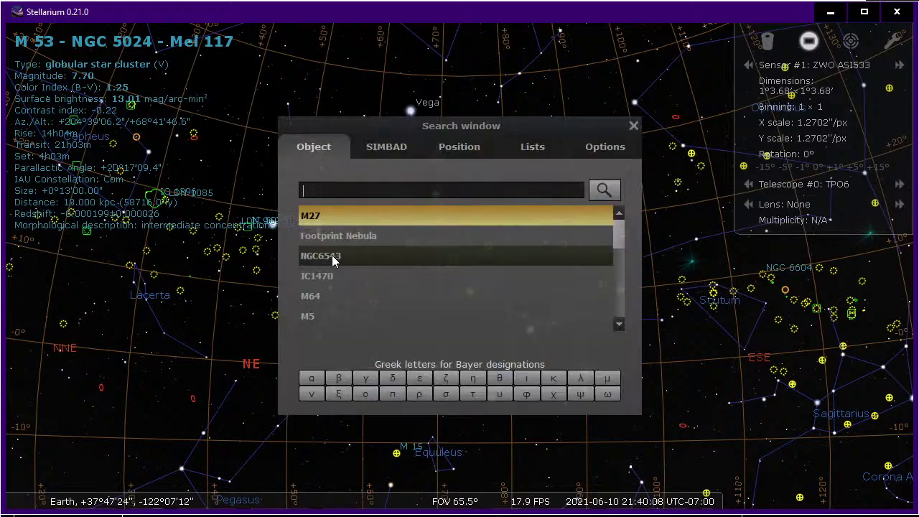
pyautogui.write('IC')
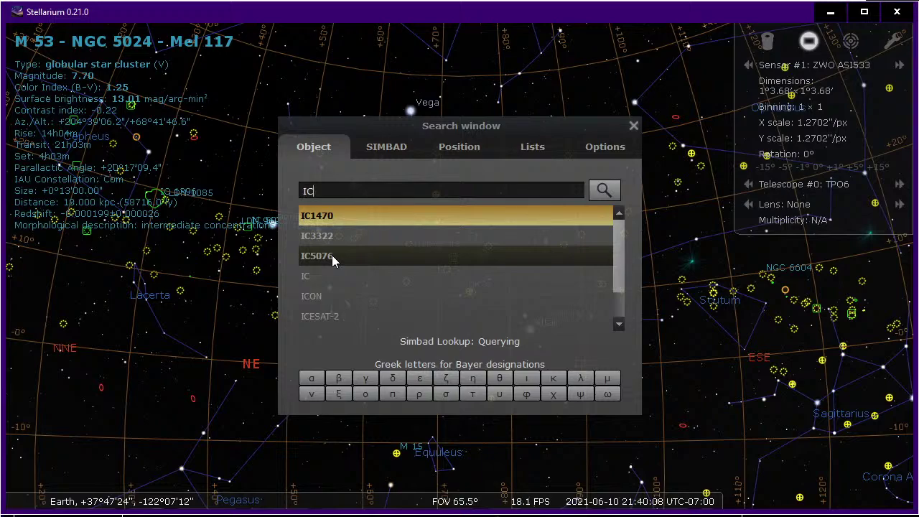
pyautogui.click(339, 216)
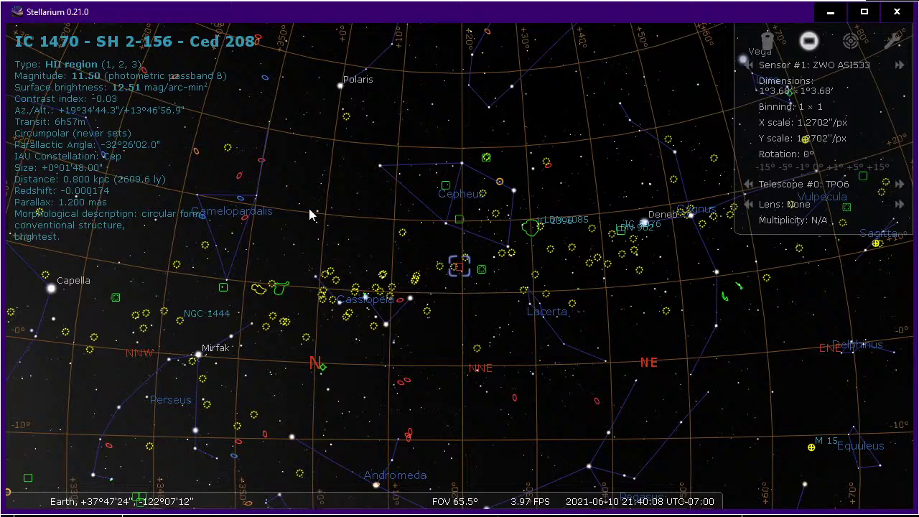
# Switch to SharpCap, run the recent sequence Next Target 533.scs and close its progress window
pyautogui.hotkey('alt', 'Tab')
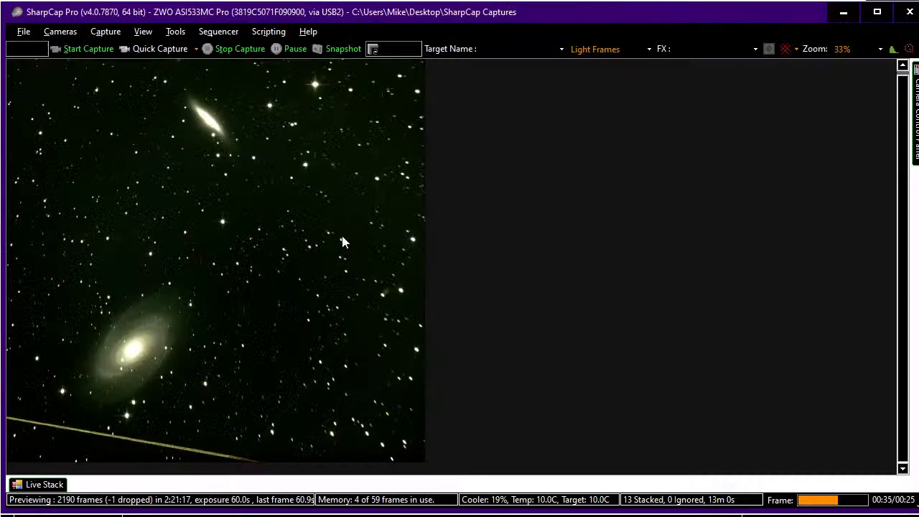
pyautogui.click(220, 32)
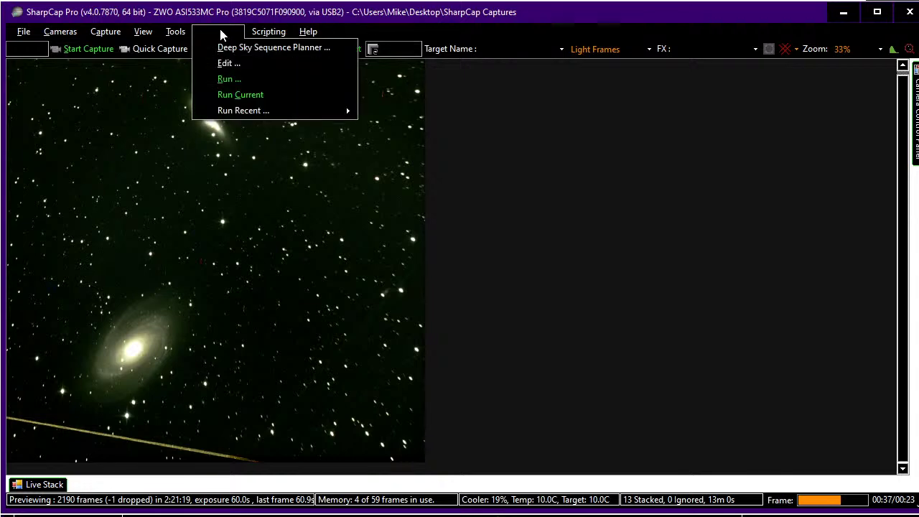
pyautogui.moveTo(340, 118)
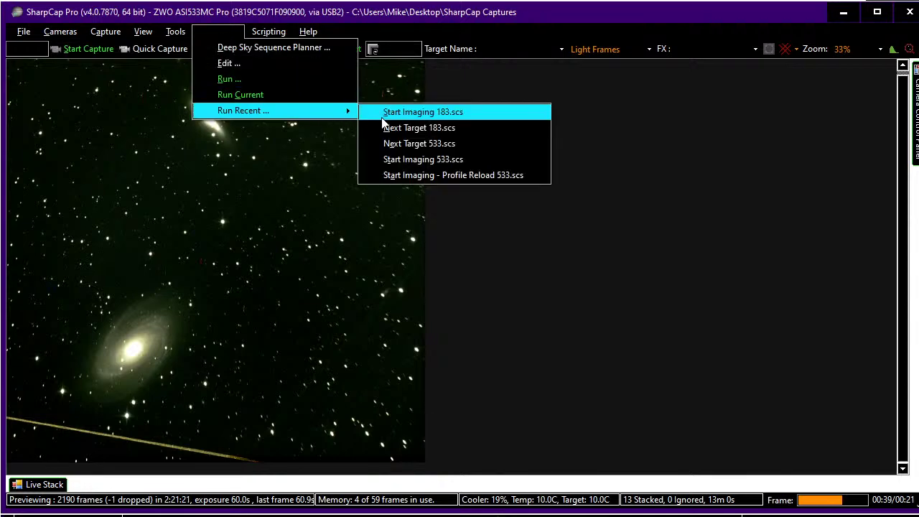
pyautogui.click(421, 143)
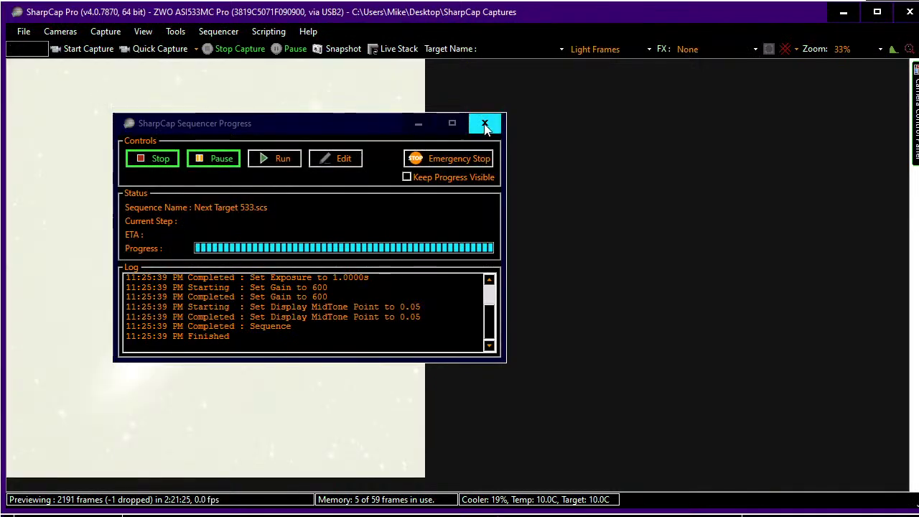
pyautogui.click(485, 124)
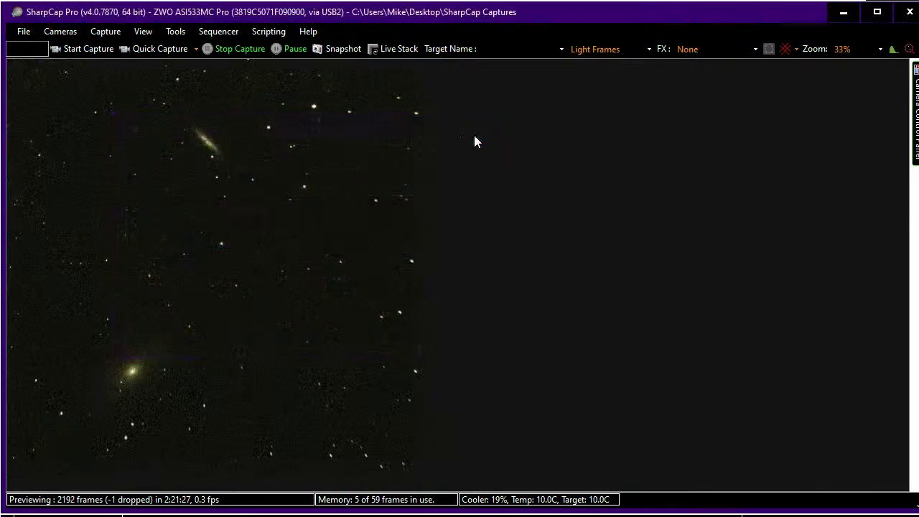
# Compare the telescope marker at IC 1470 in Stellarium with the camera preview, framing the field with the ASI533 sensor outline
pyautogui.hotkey('alt', 'Tab')
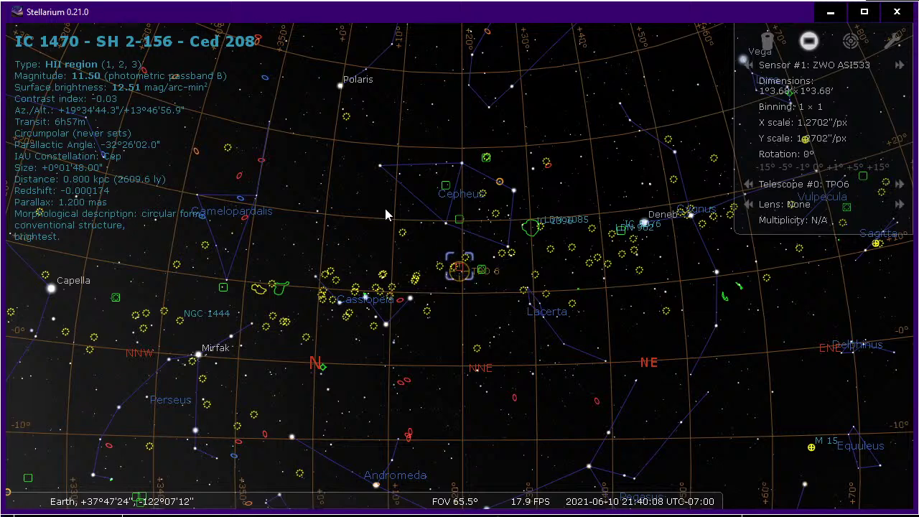
pyautogui.hotkey('alt', 'Tab')
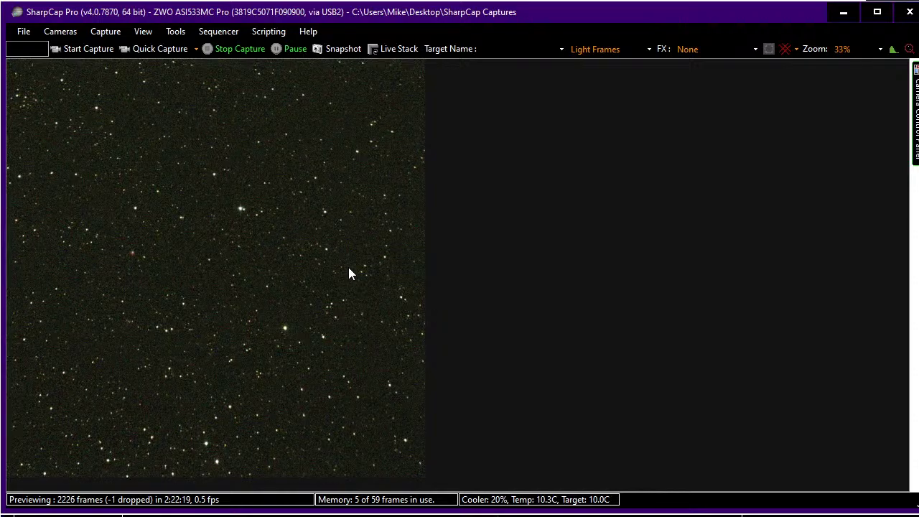
pyautogui.hotkey('alt', 'Tab')
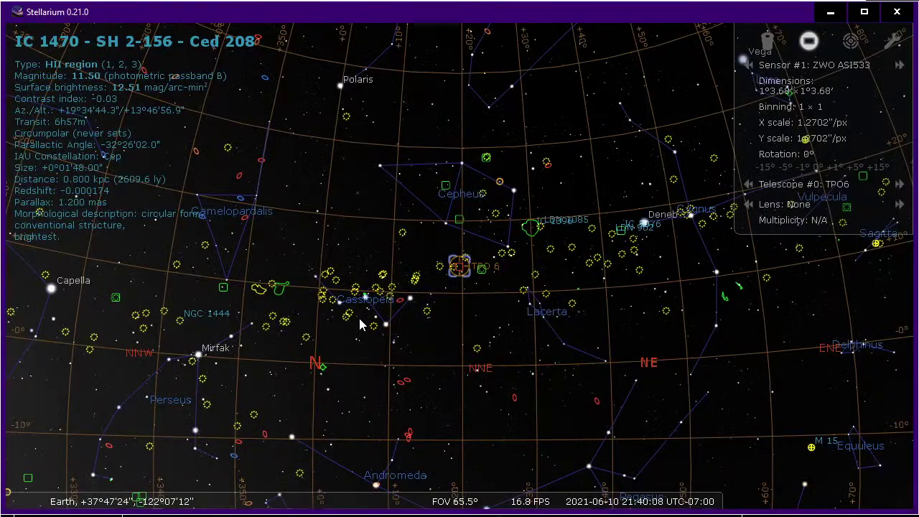
pyautogui.press('/')
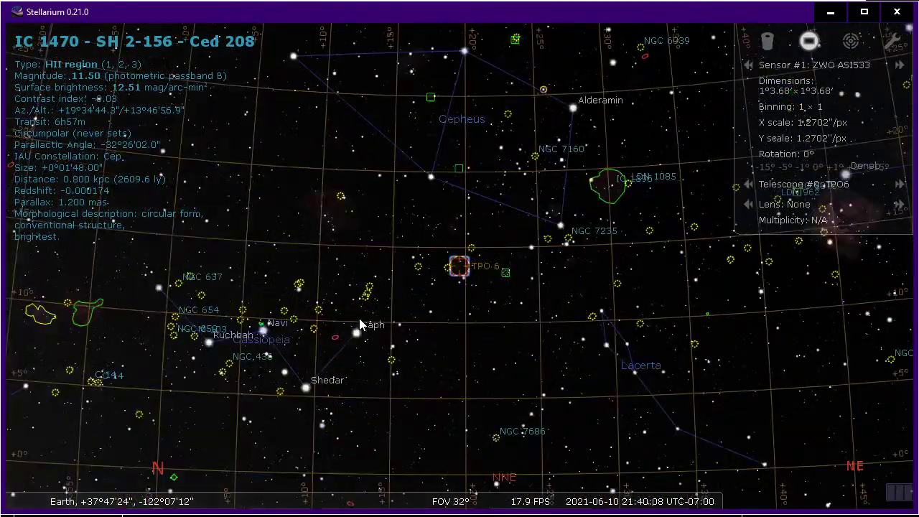
pyautogui.scroll(-3, 354, 327)
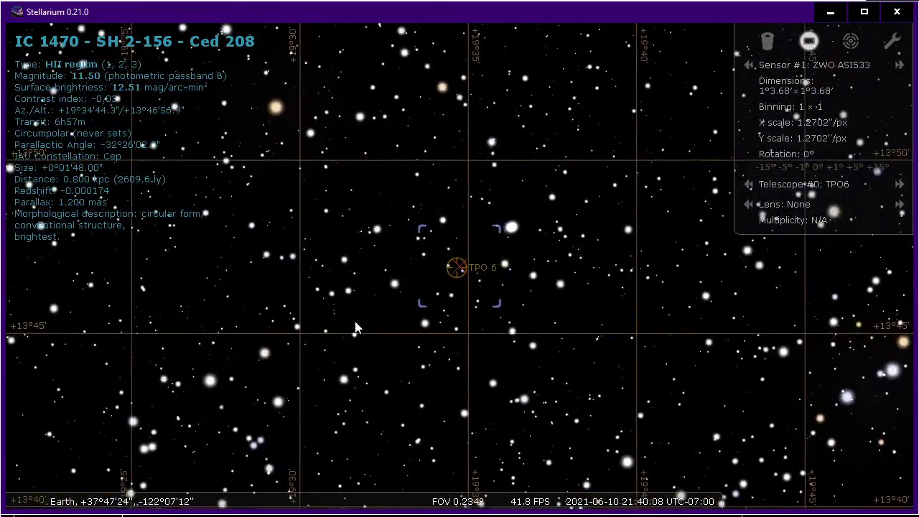
pyautogui.hotkey('alt', 'Tab')
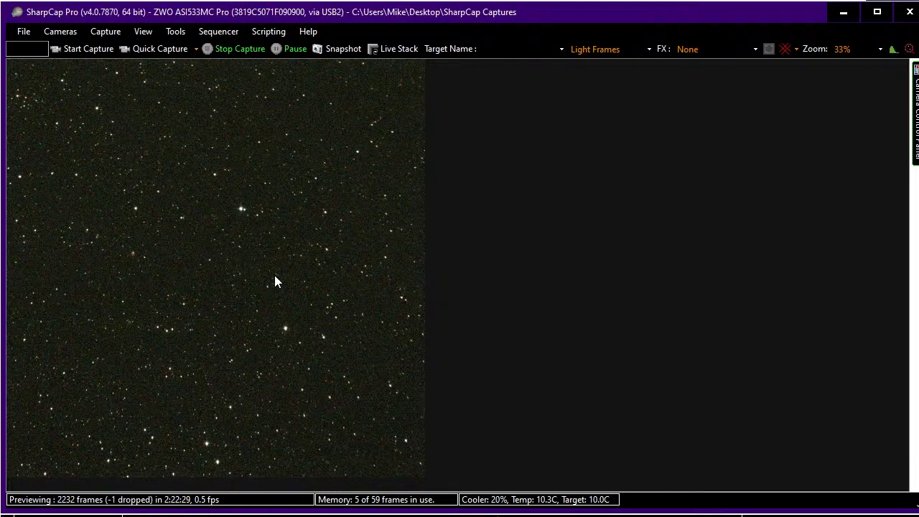
pyautogui.hotkey('alt', 'Tab')
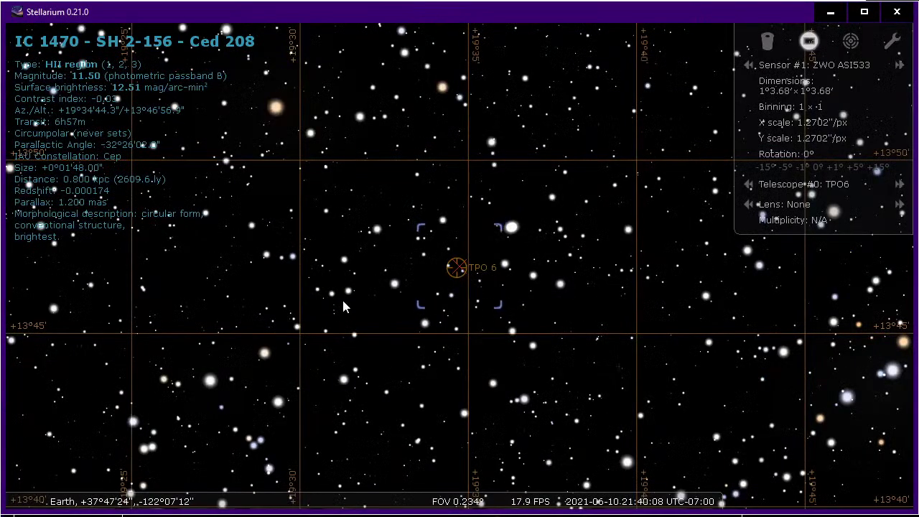
pyautogui.scroll(-3, 316, 309)
pyautogui.scroll(-2, 343, 306)
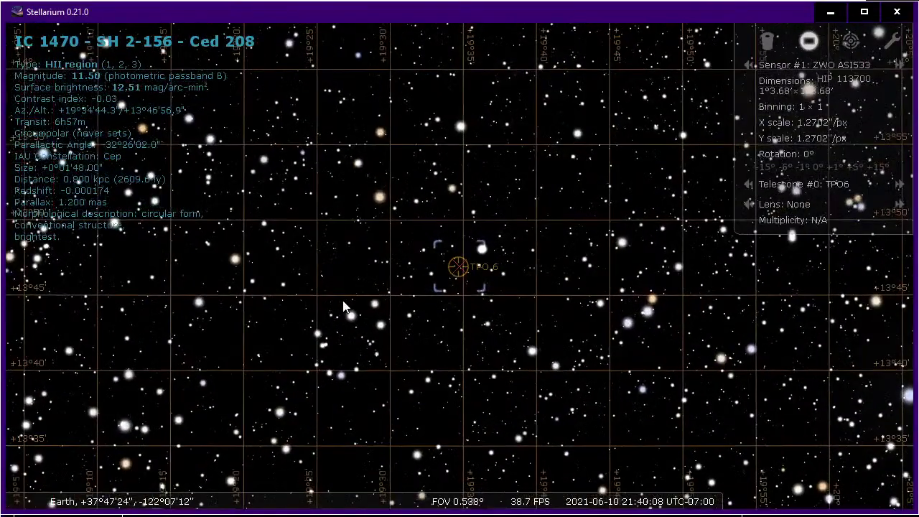
pyautogui.scroll(-2, 343, 307)
pyautogui.scroll(2, 343, 307)
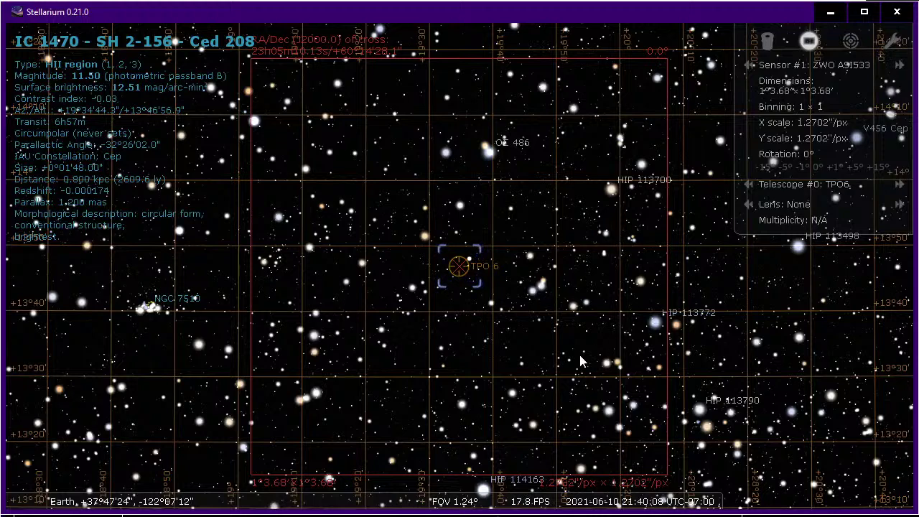
# Match the bright stars in the SharpCap preview against Stellarium's star field around IC 1470 and OE 486
pyautogui.hotkey('alt', 'Tab')
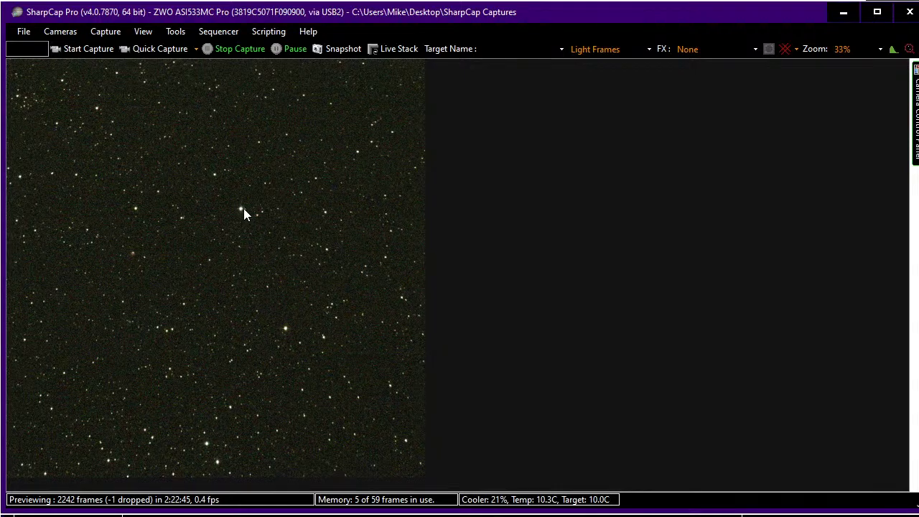
pyautogui.hotkey('alt', 'Tab')
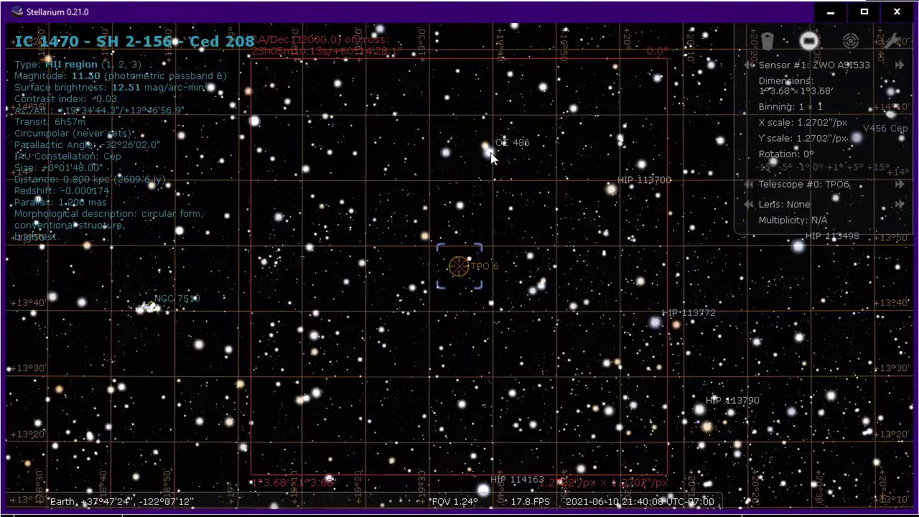
pyautogui.hotkey('alt', 'Tab')
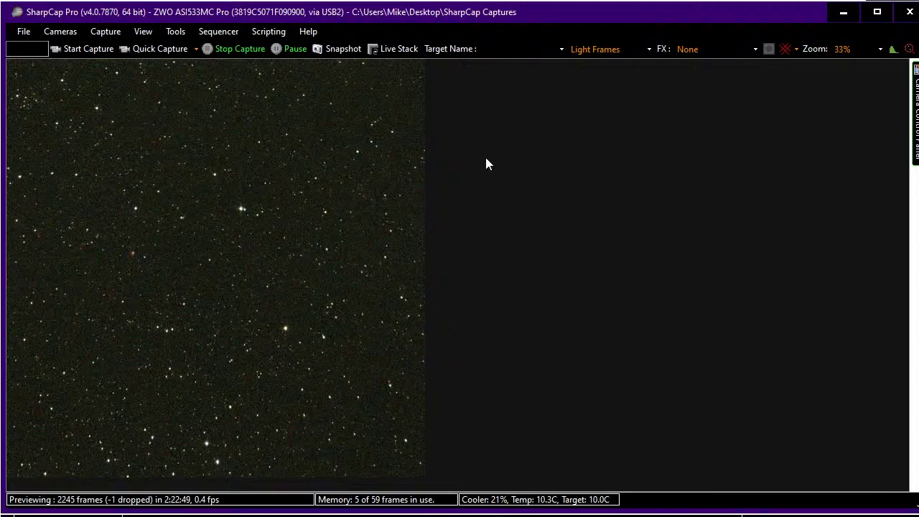
pyautogui.hotkey('alt', 'Tab')
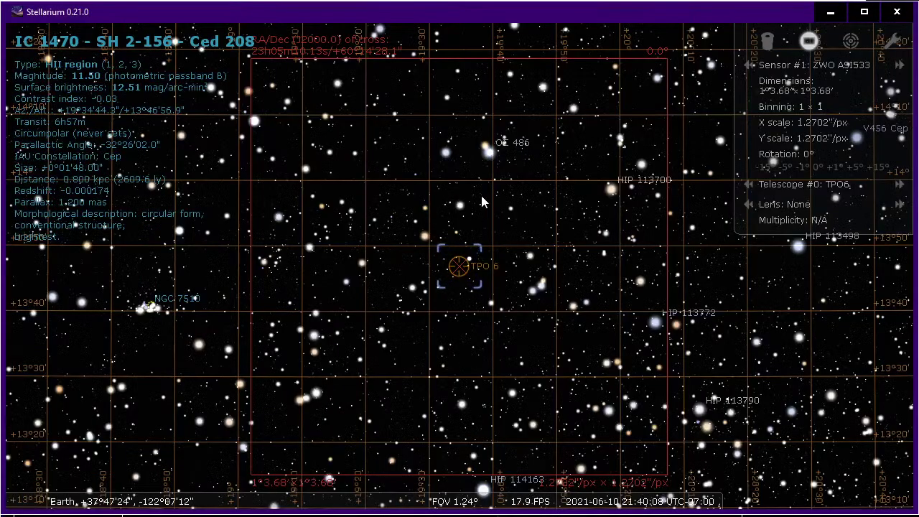
pyautogui.hotkey('alt', 'Tab')
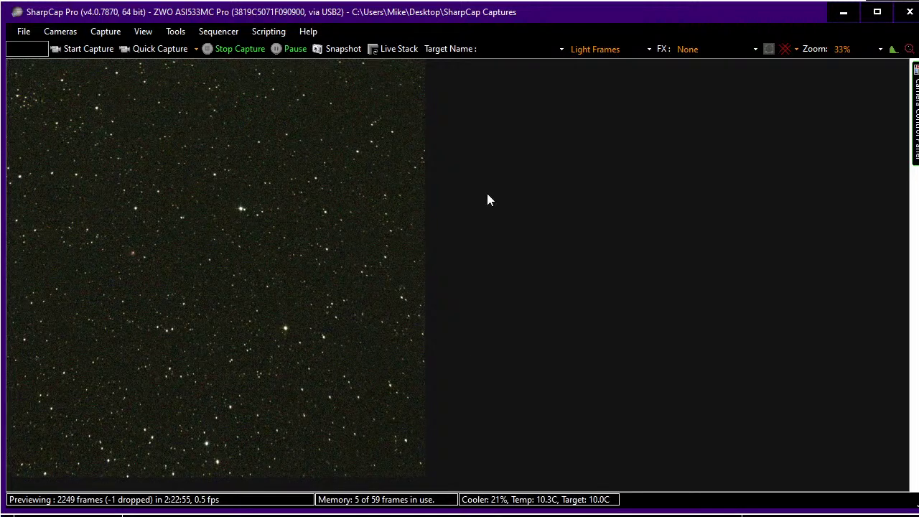
pyautogui.hotkey('alt', 'Tab')
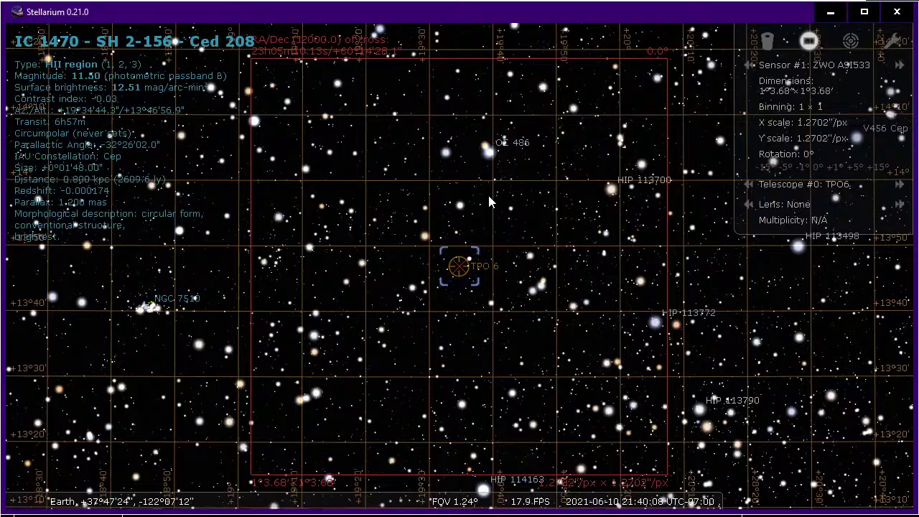
pyautogui.hotkey('alt', 'Tab')
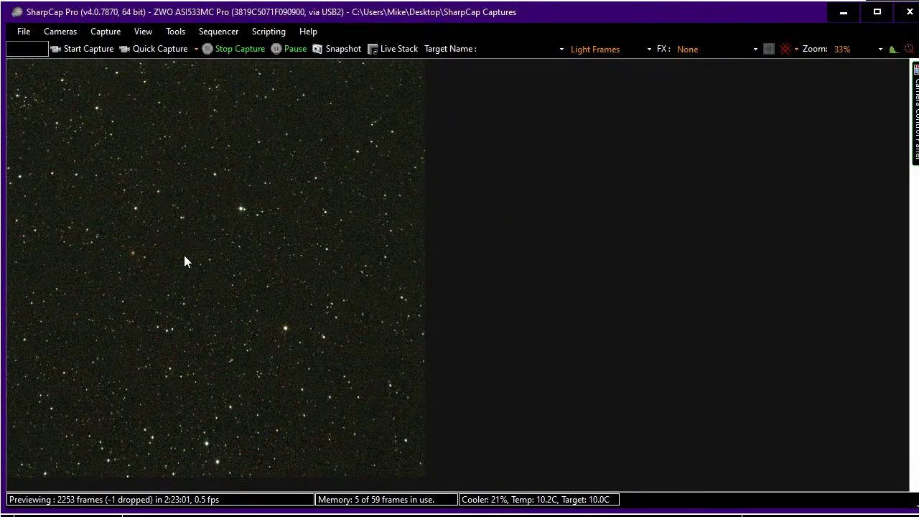
pyautogui.hotkey('alt', 'Tab')
pyautogui.hotkey('alt', 'Tab')
# Set the camera exposure to 4 s, and plate solve to sync the mount and re-center the target
pyautogui.moveTo(915, 111)
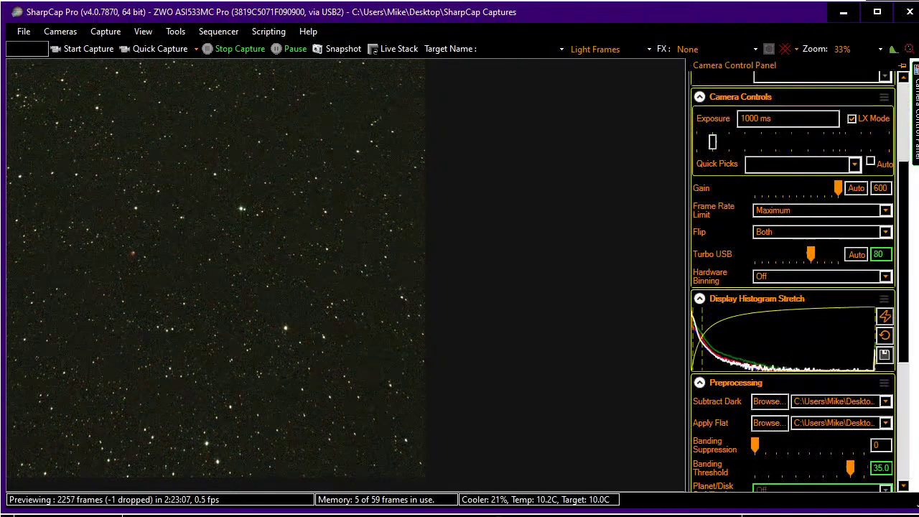
pyautogui.click(769, 140)
pyautogui.scroll(1, 708, 142)
pyautogui.scroll(1, 709, 147)
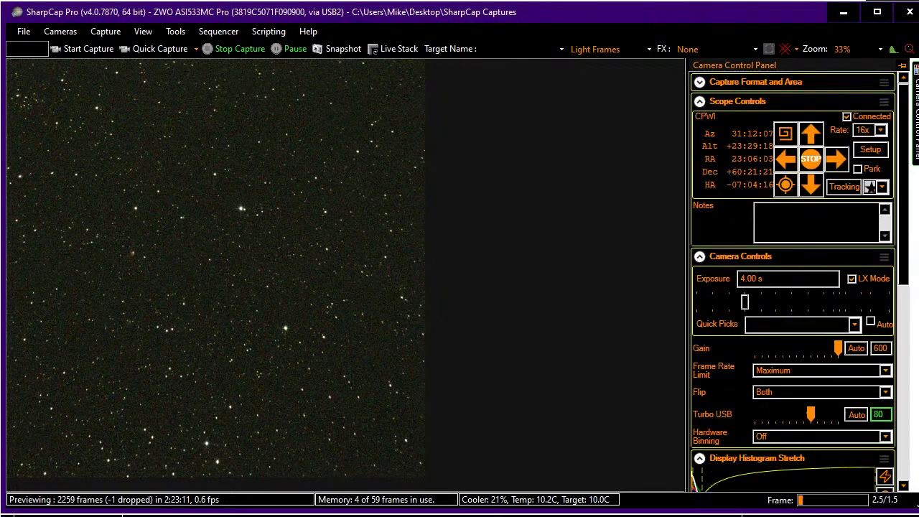
pyautogui.click(787, 186)
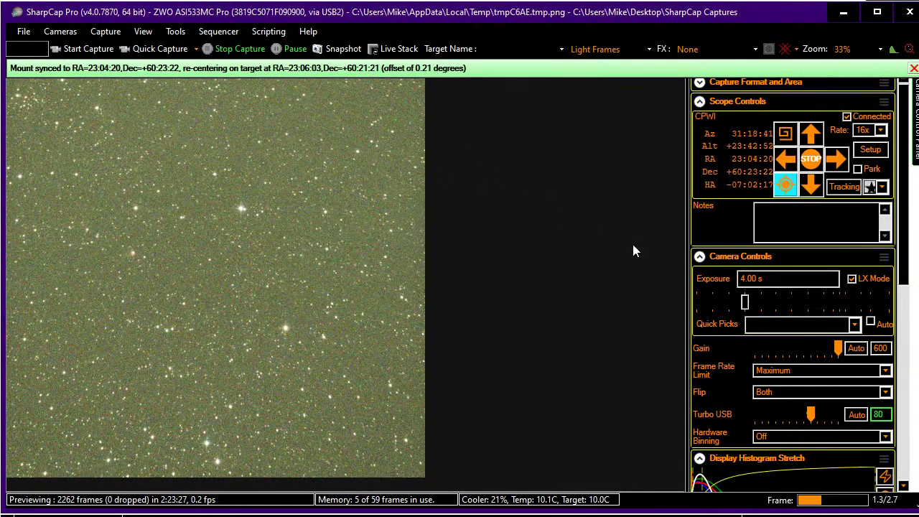
# Set the exposure to 1000 ms, and run the recent sequence Start Imaging 533.scs, closing its progress window
pyautogui.click(711, 303)
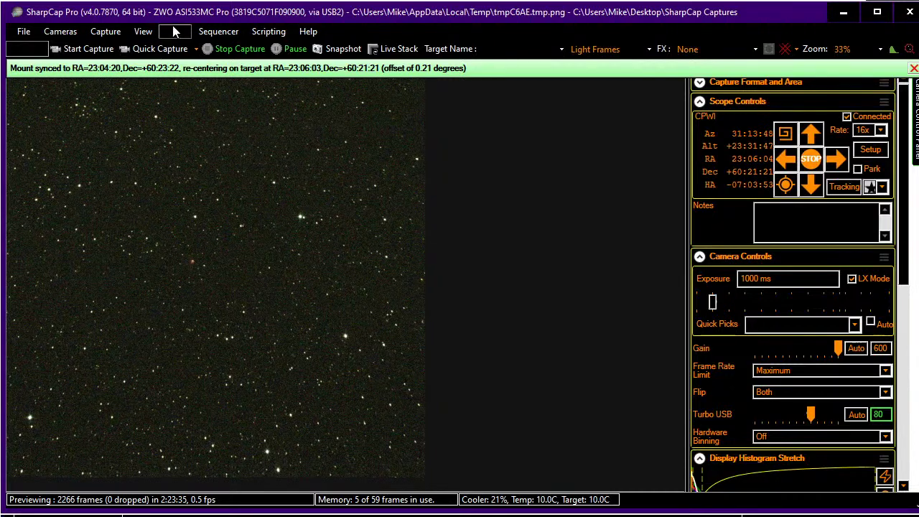
pyautogui.click(218, 31)
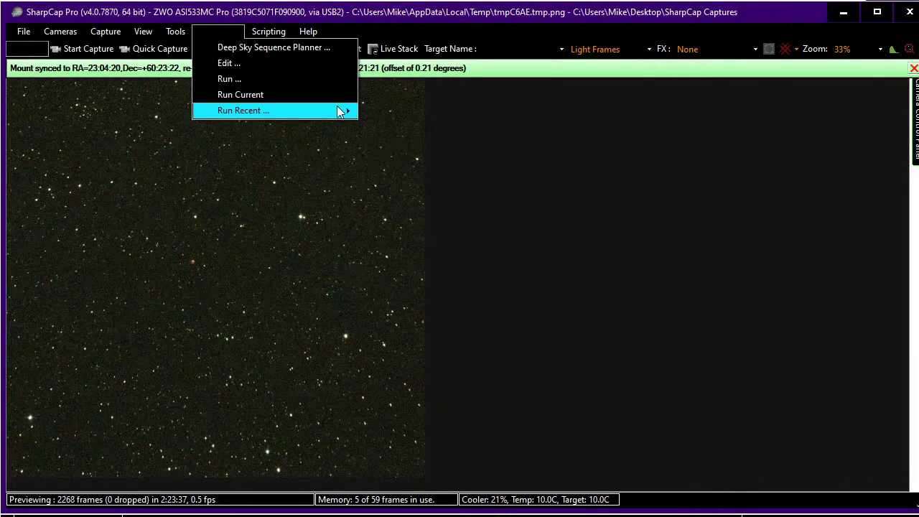
pyautogui.moveTo(338, 110)
pyautogui.click(413, 161)
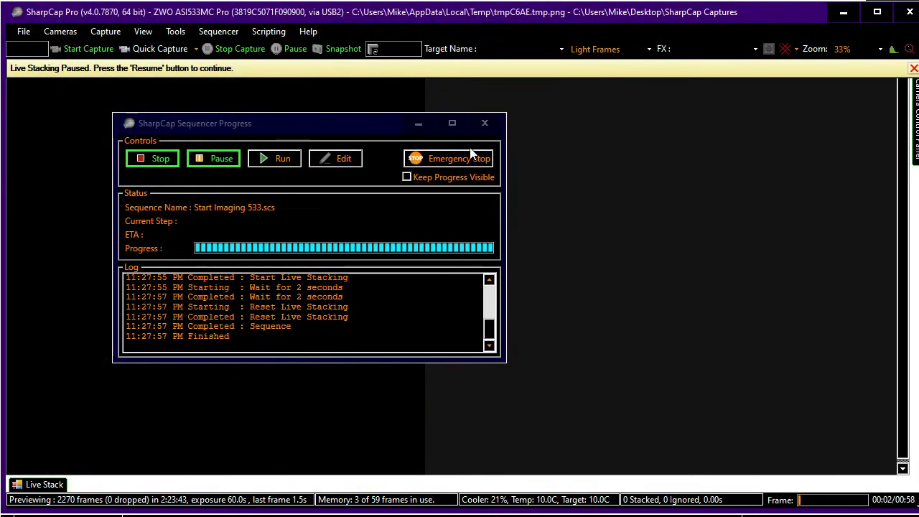
pyautogui.click(484, 123)
# Switch to the browser and examine the challenge's reference image of IC 1470 and the NGC 6543 description
pyautogui.hotkey('alt', 'Tab')
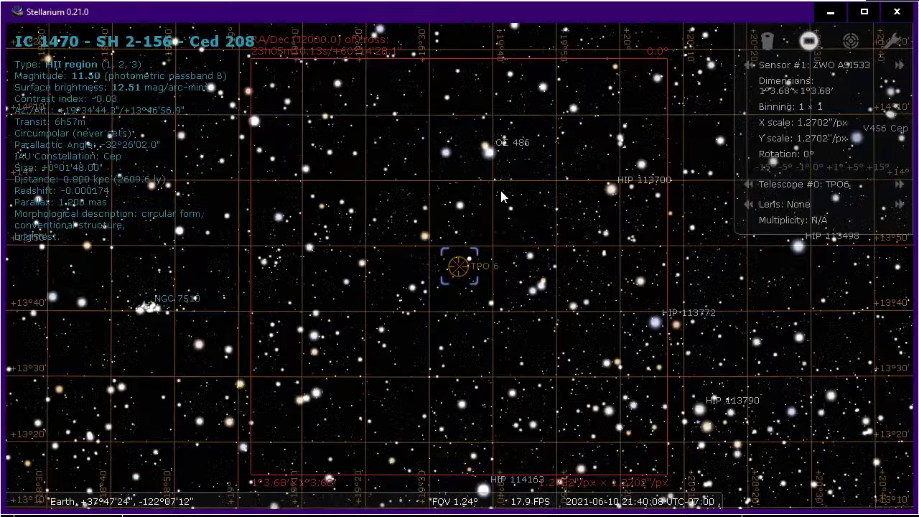
pyautogui.hotkey('alt', 'Tab')
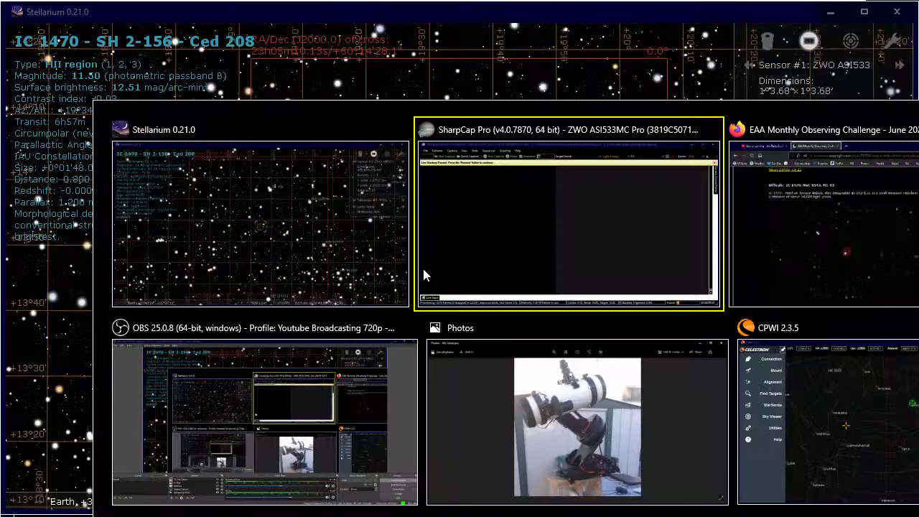
pyautogui.hotkey('alt', 'Tab')
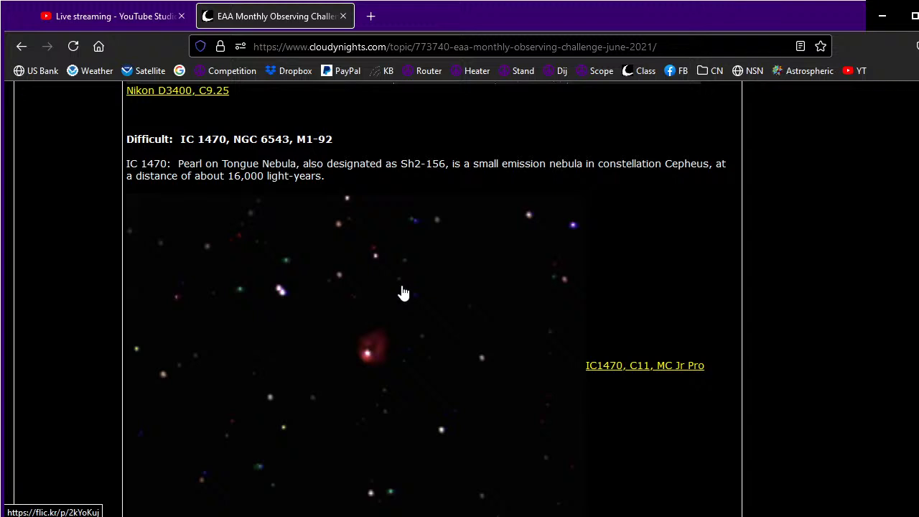
pyautogui.scroll(-3, 403, 293)
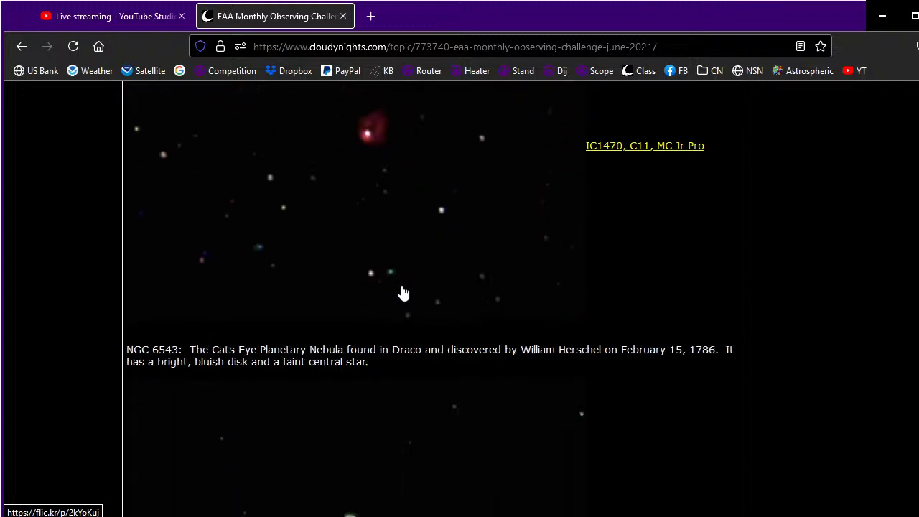
# Read the challenge's NGC 6543 and M1-92 entries, and review the IC 1470 description and its reference image
pyautogui.scroll(1, 403, 293)
pyautogui.scroll(-4, 403, 293)
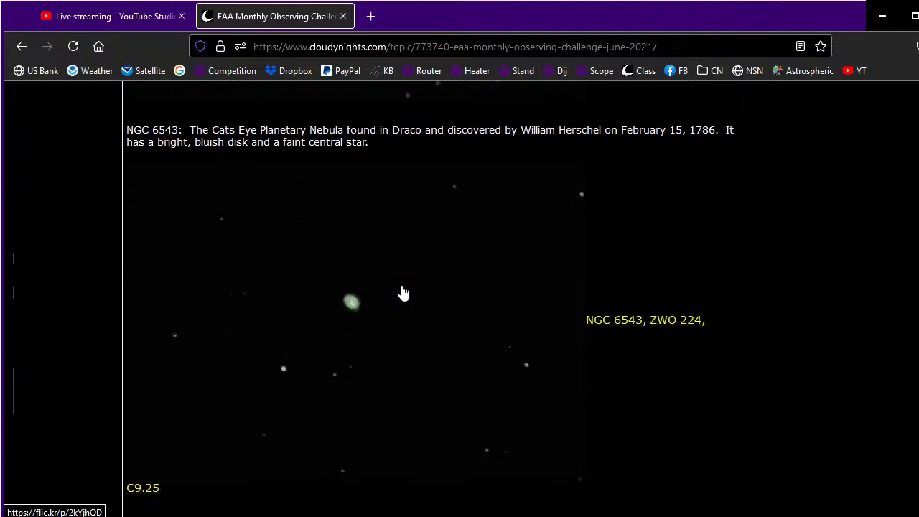
pyautogui.scroll(-4, 402, 293)
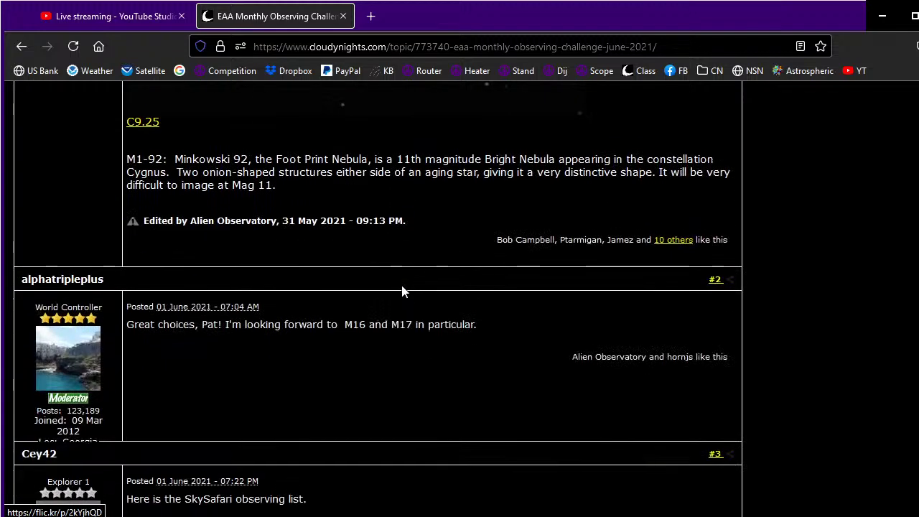
pyautogui.scroll(1, 403, 292)
pyautogui.scroll(2, 403, 292)
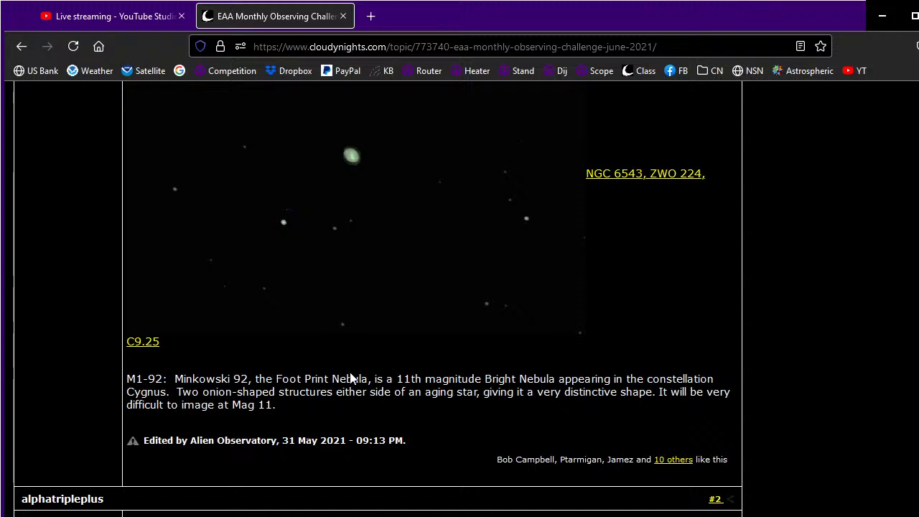
pyautogui.scroll(2, 351, 379)
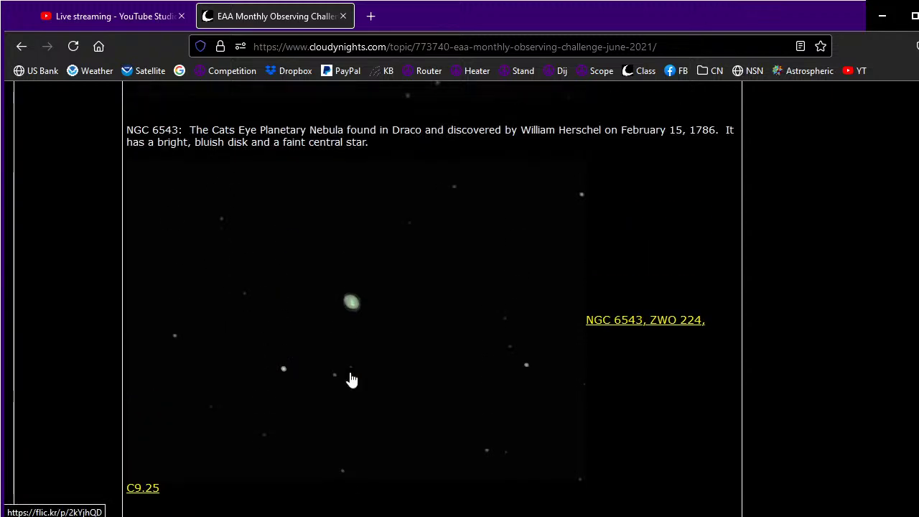
pyautogui.scroll(2, 351, 379)
pyautogui.scroll(4, 351, 378)
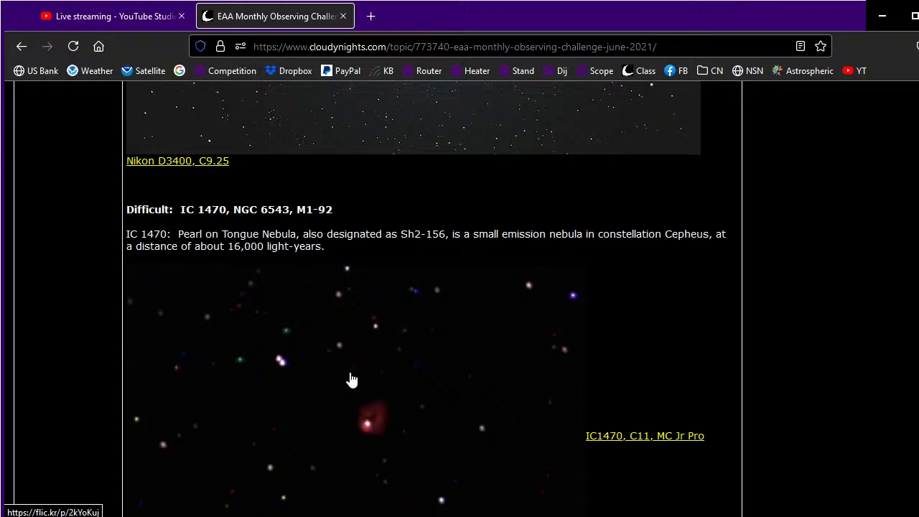
pyautogui.scroll(-2, 351, 379)
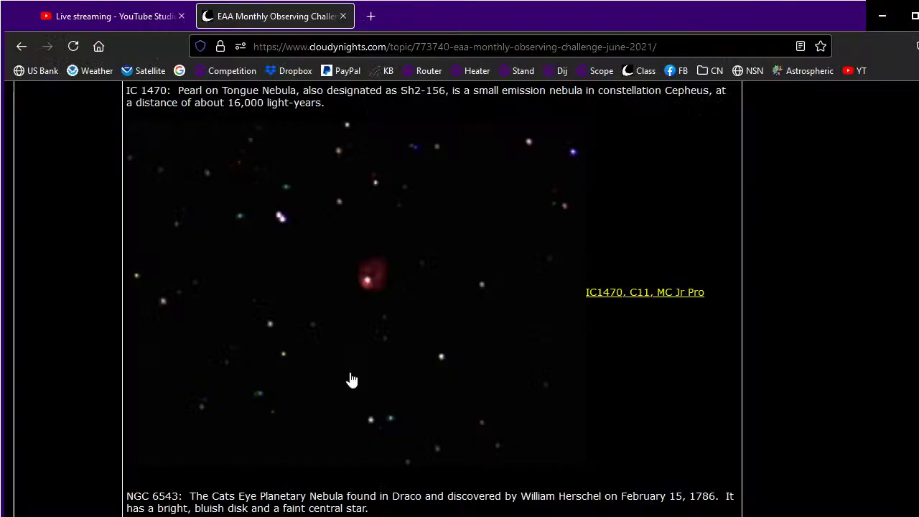
# Switch to SharpCap to compare its stacked frame with the IC 1470 reference image, and open the Live Stack histogram
pyautogui.hotkey('alt', 'Tab')
pyautogui.hotkey('alt', 'Tab')
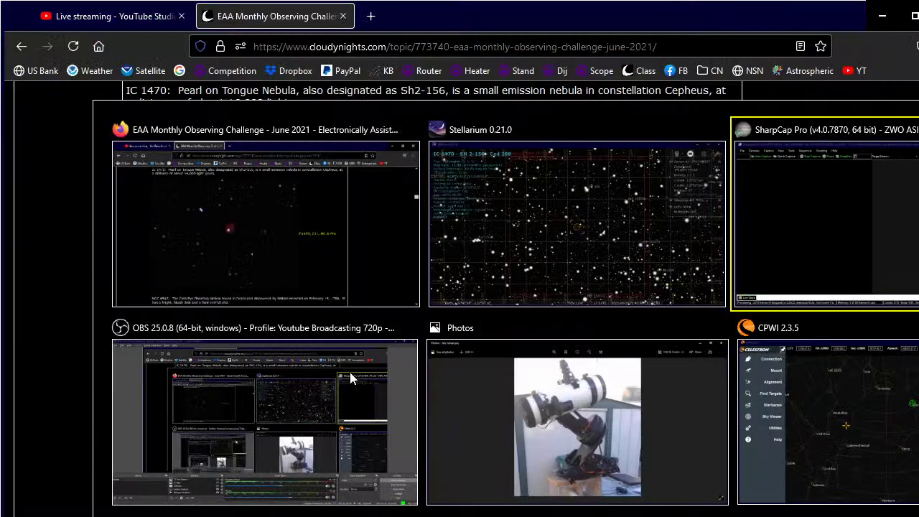
pyautogui.hotkey('alt', 'Tab')
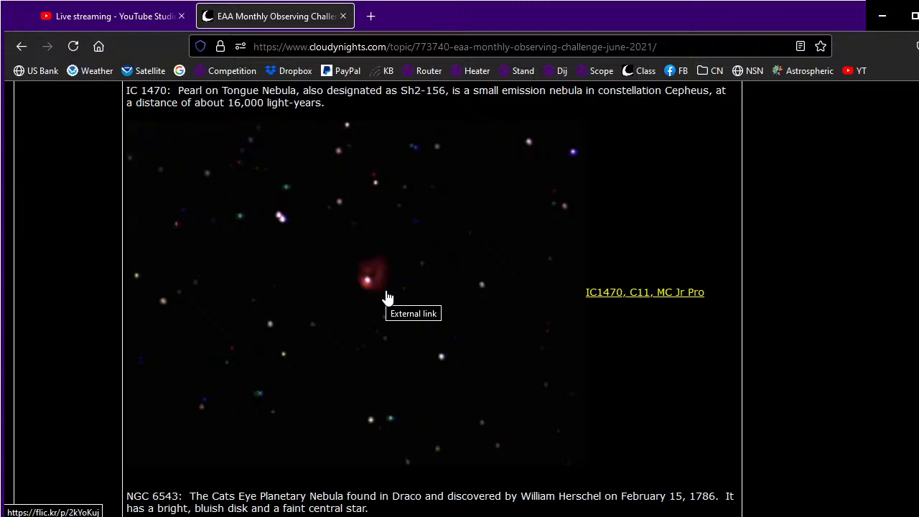
pyautogui.hotkey('alt', 'Tab')
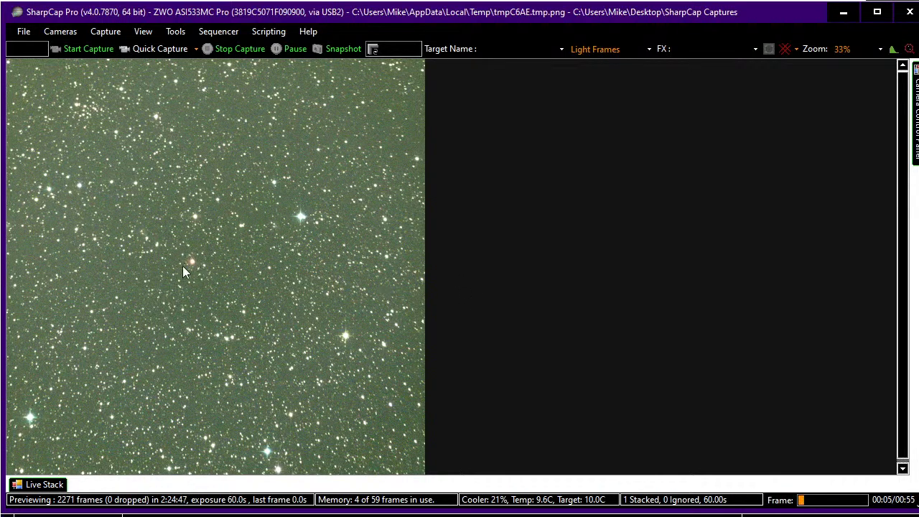
pyautogui.click(58, 485)
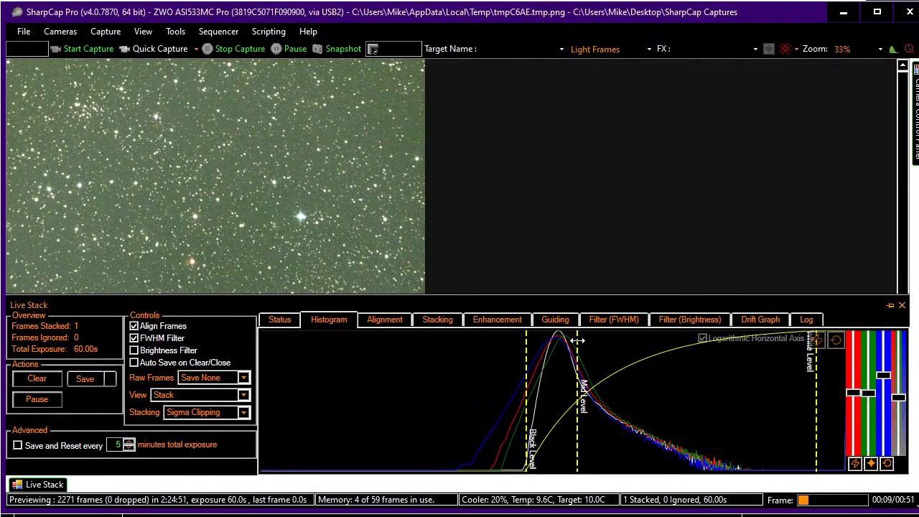